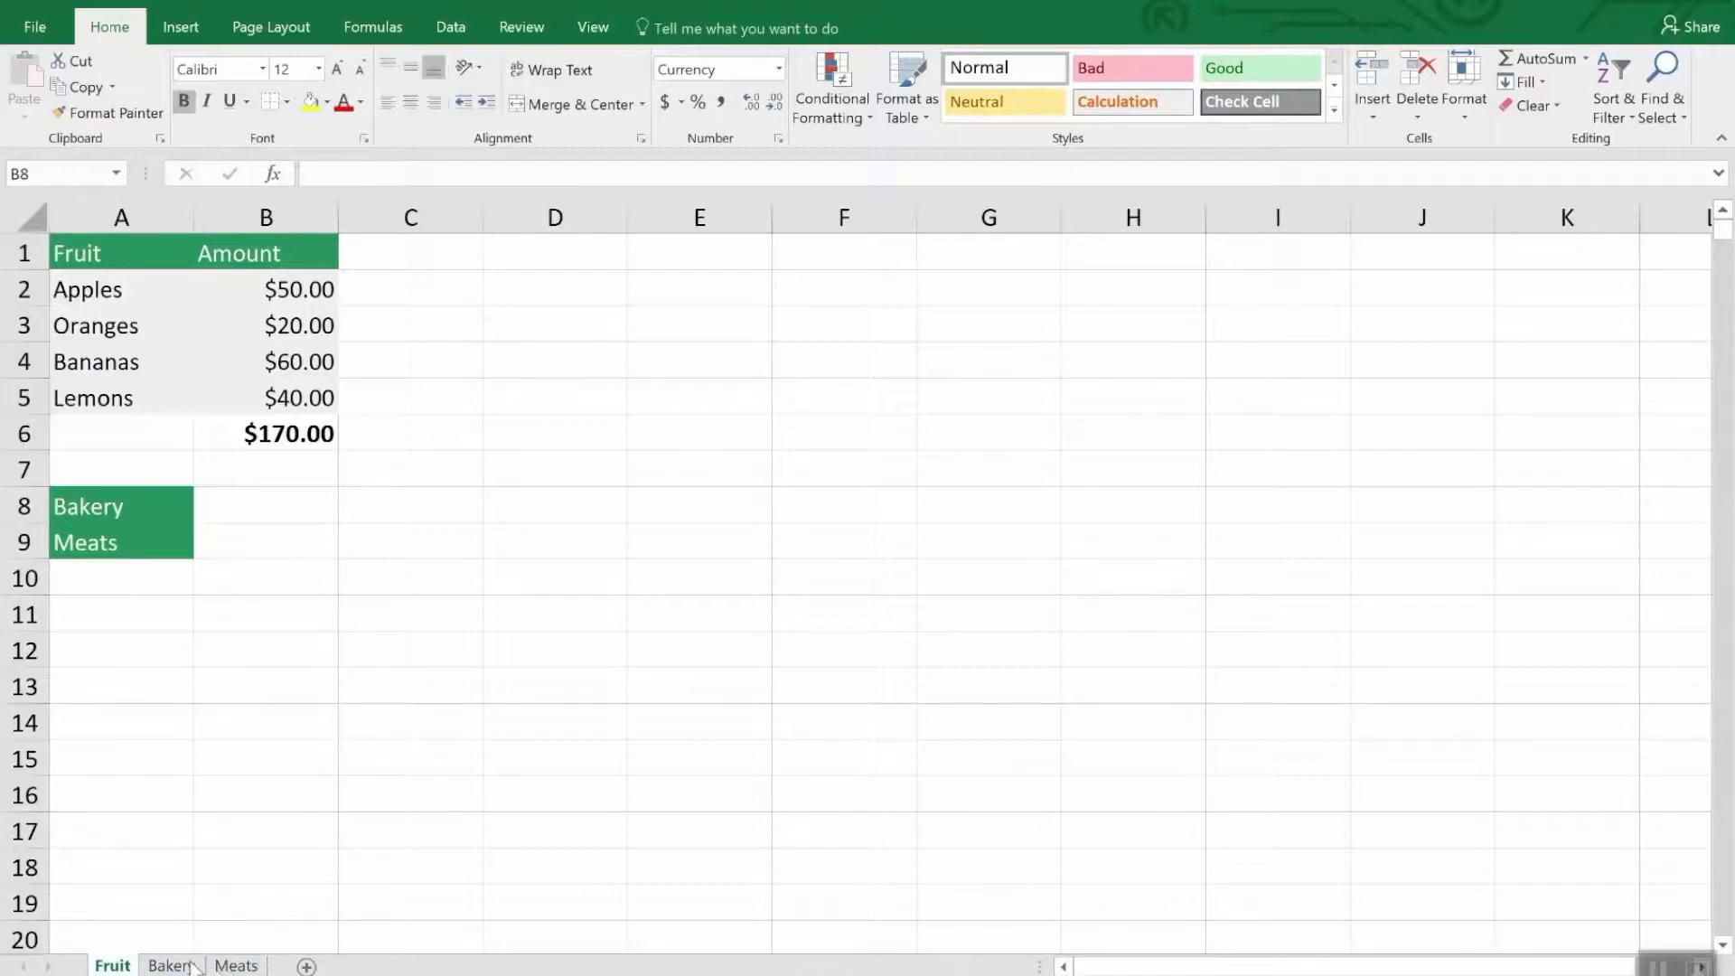
# - Check the Meats sheet, and create a copy of the Fruit sheet before Fruit in Inventory.xlsx
pyautogui.click(237, 965)
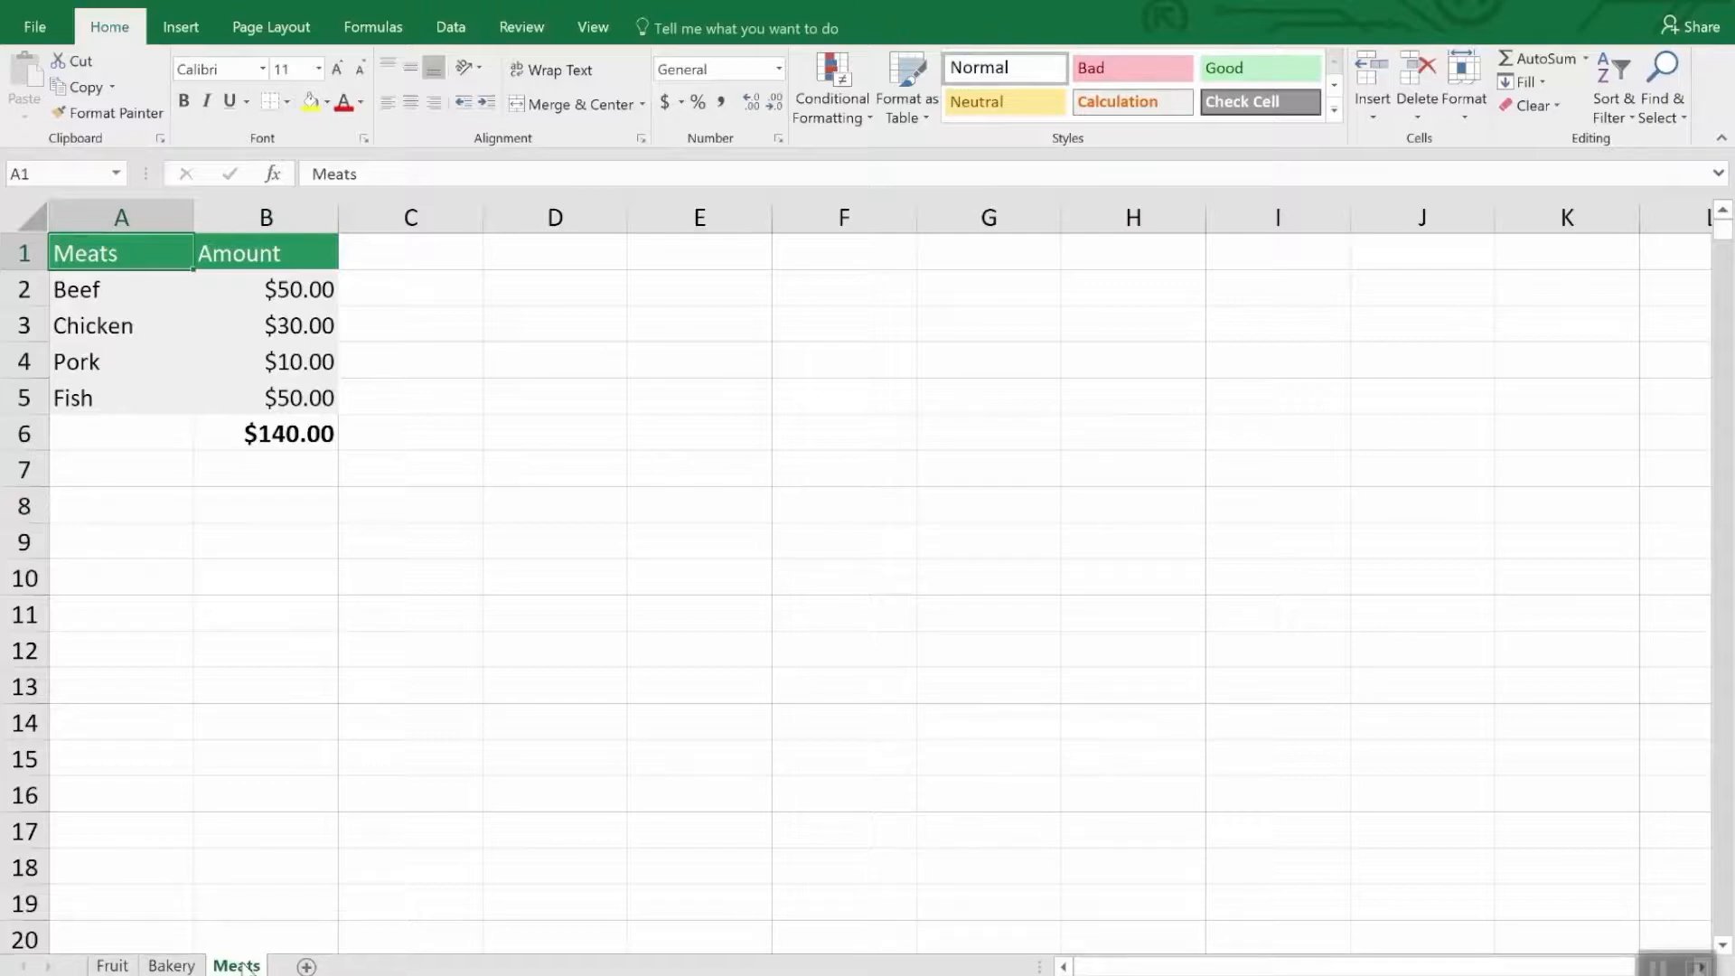
pyautogui.click(122, 966)
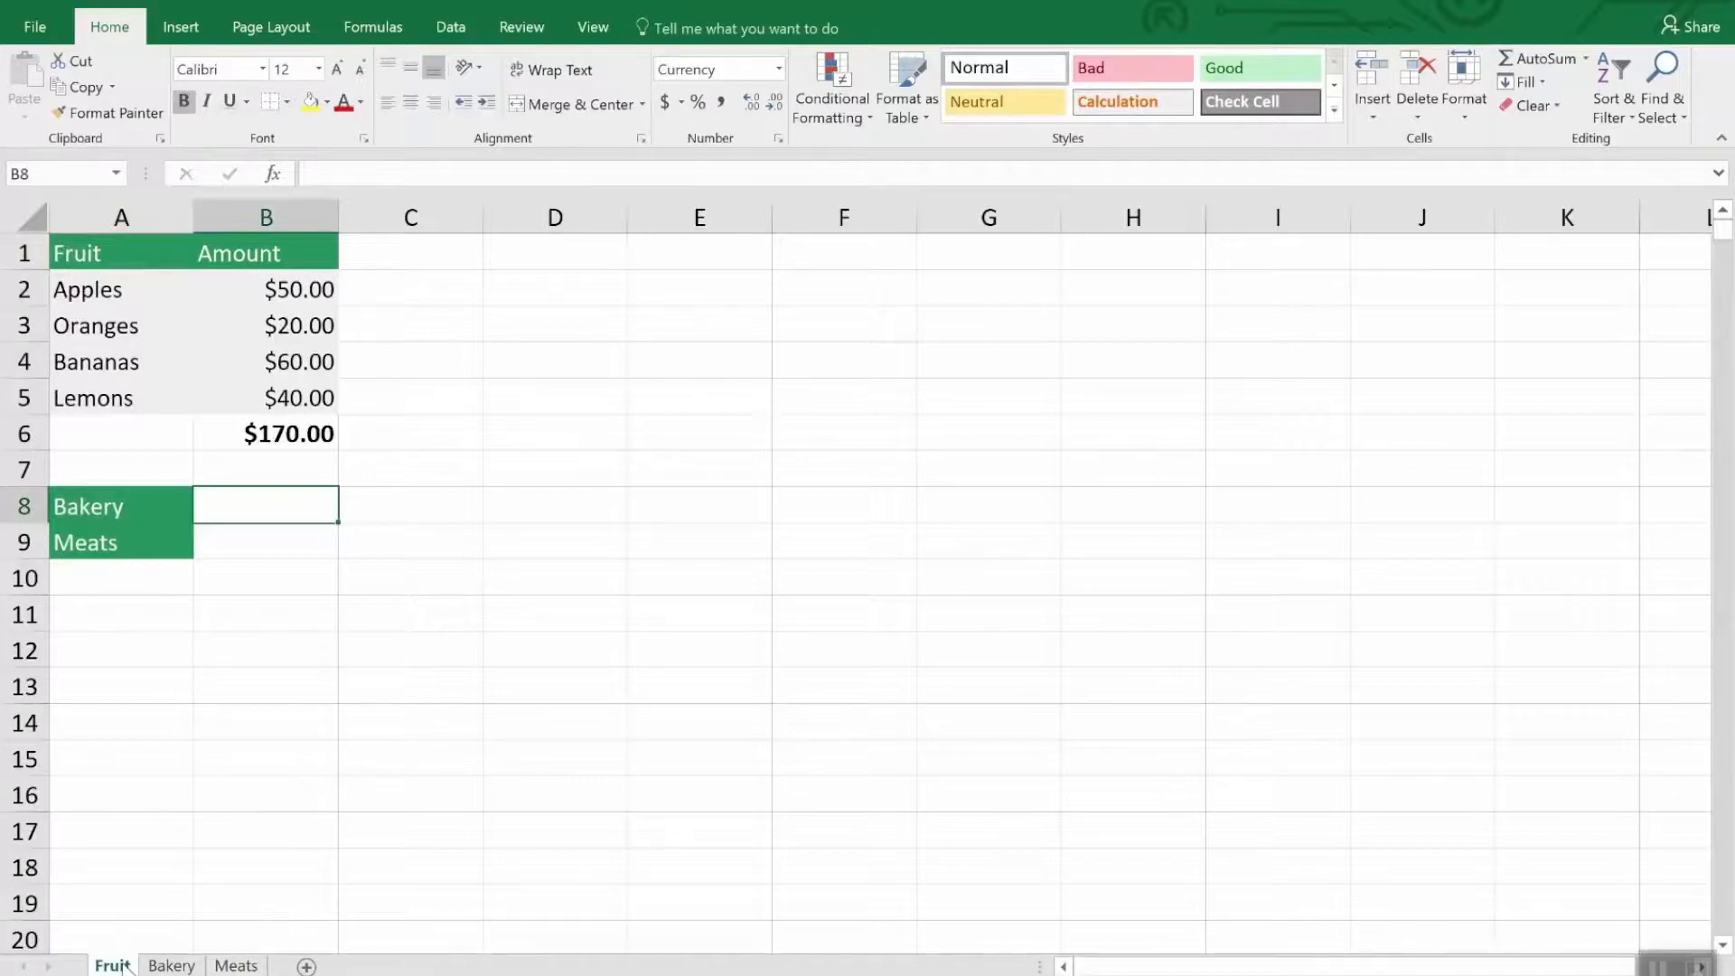
pyautogui.rightClick(125, 966)
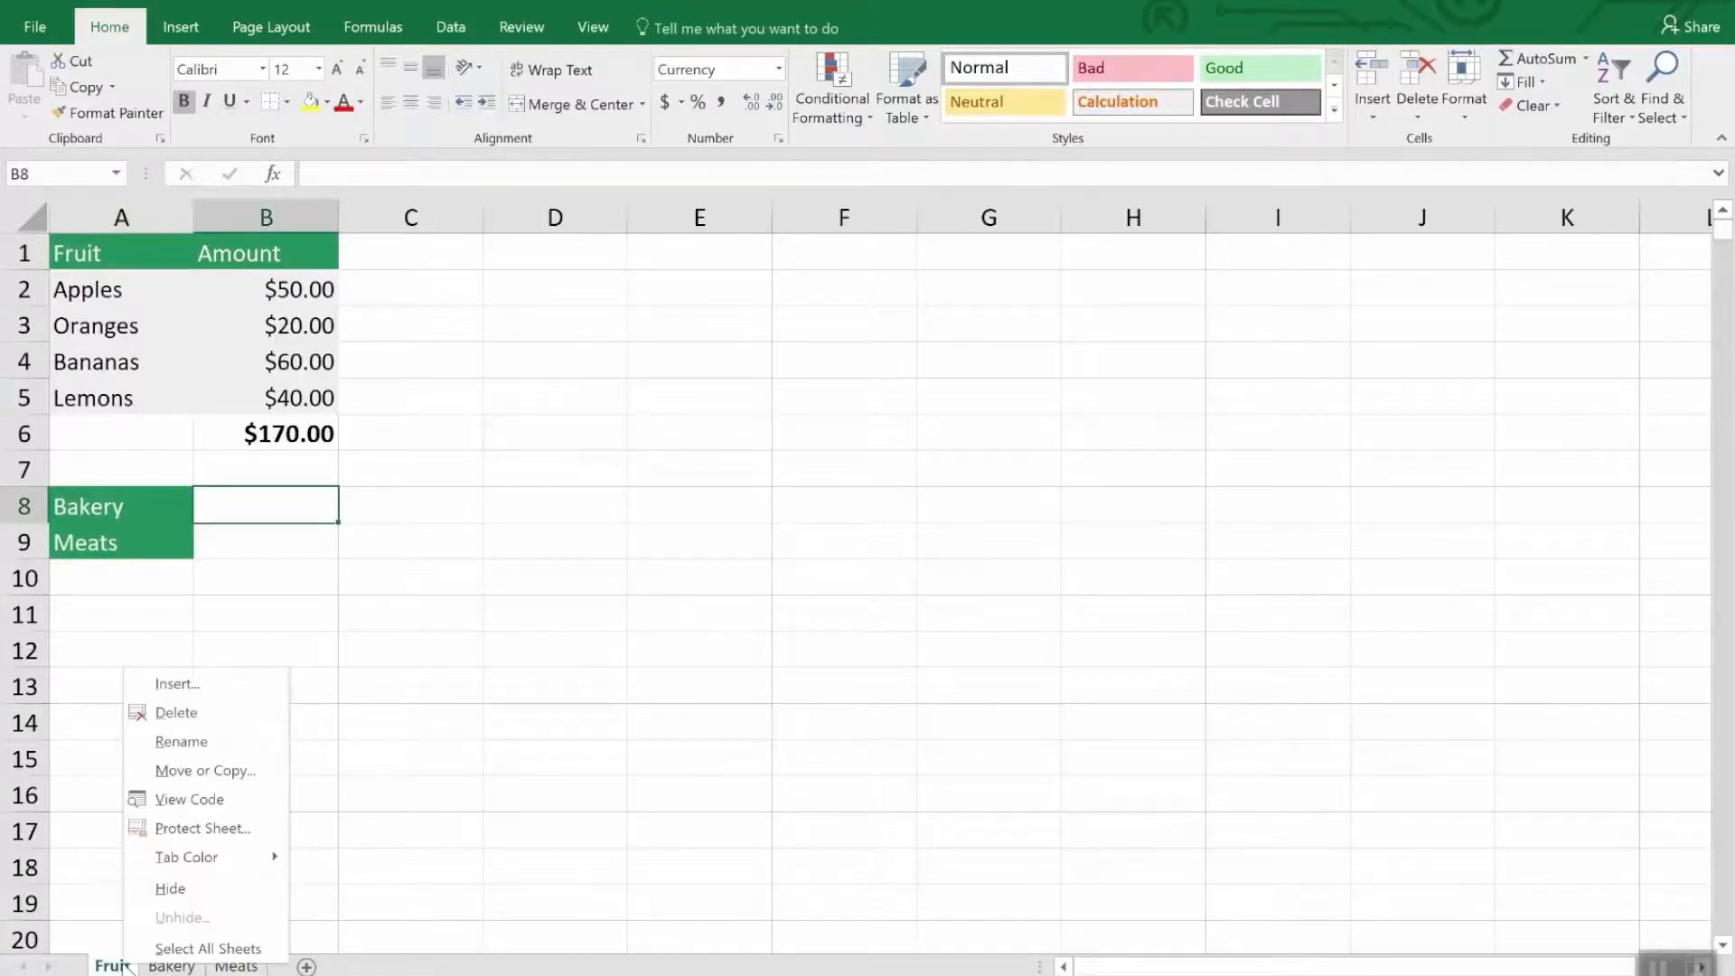
pyautogui.click(224, 777)
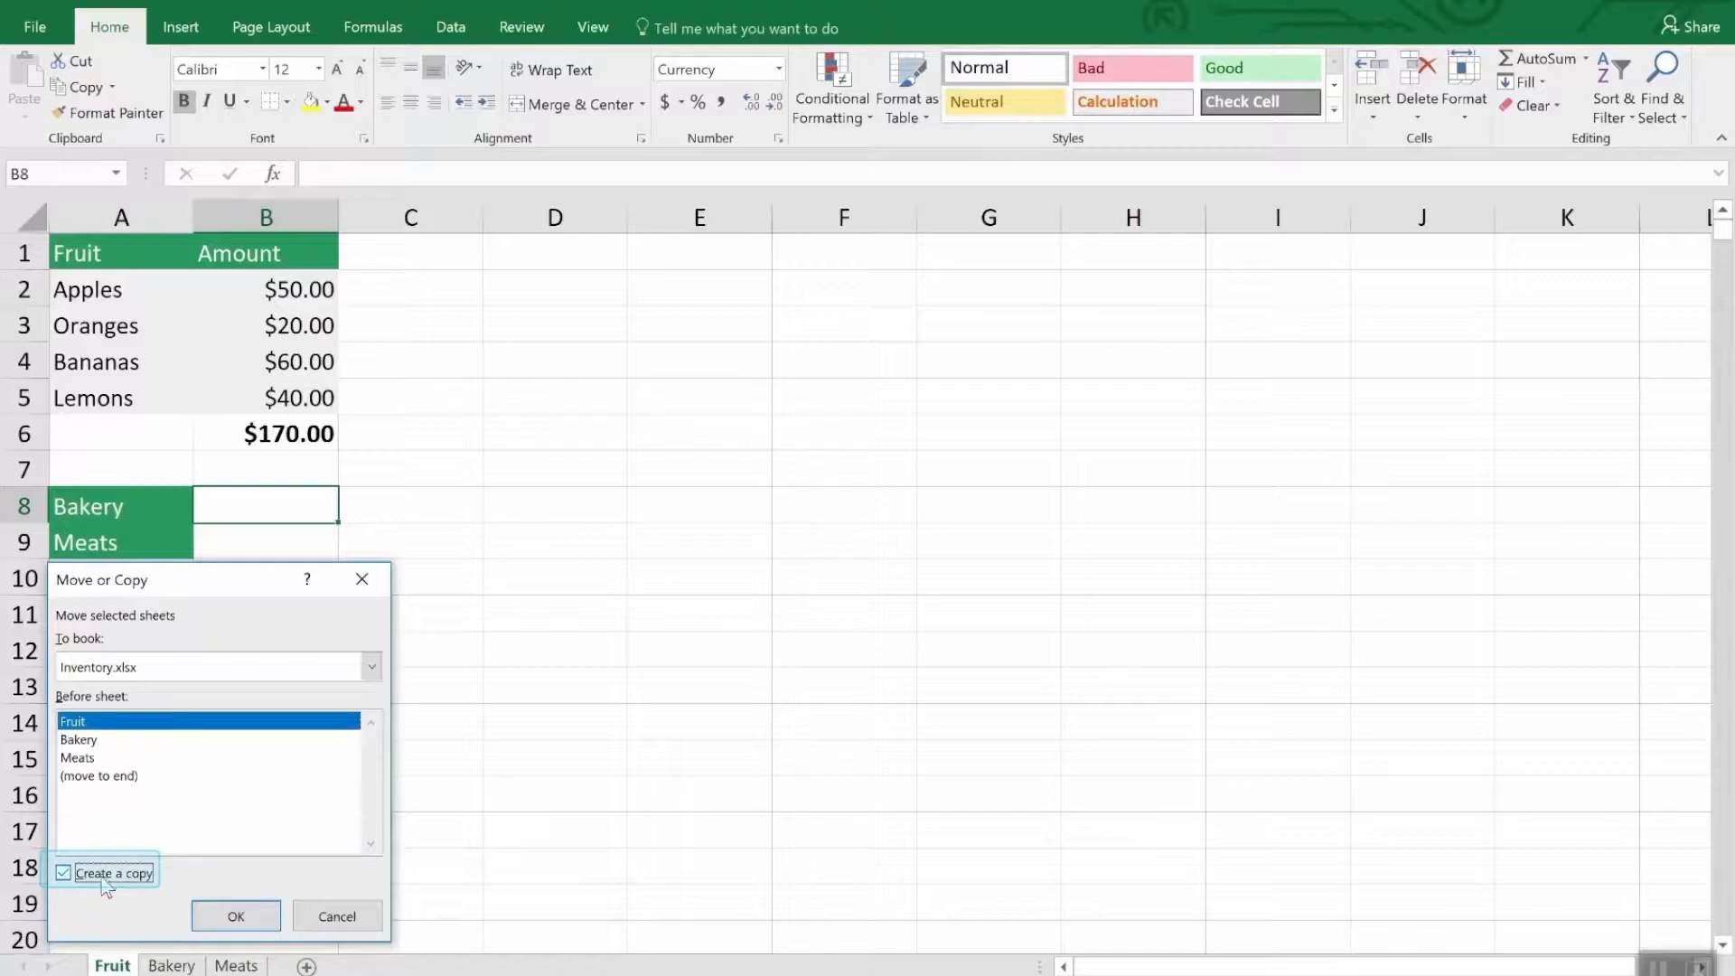
pyautogui.click(237, 930)
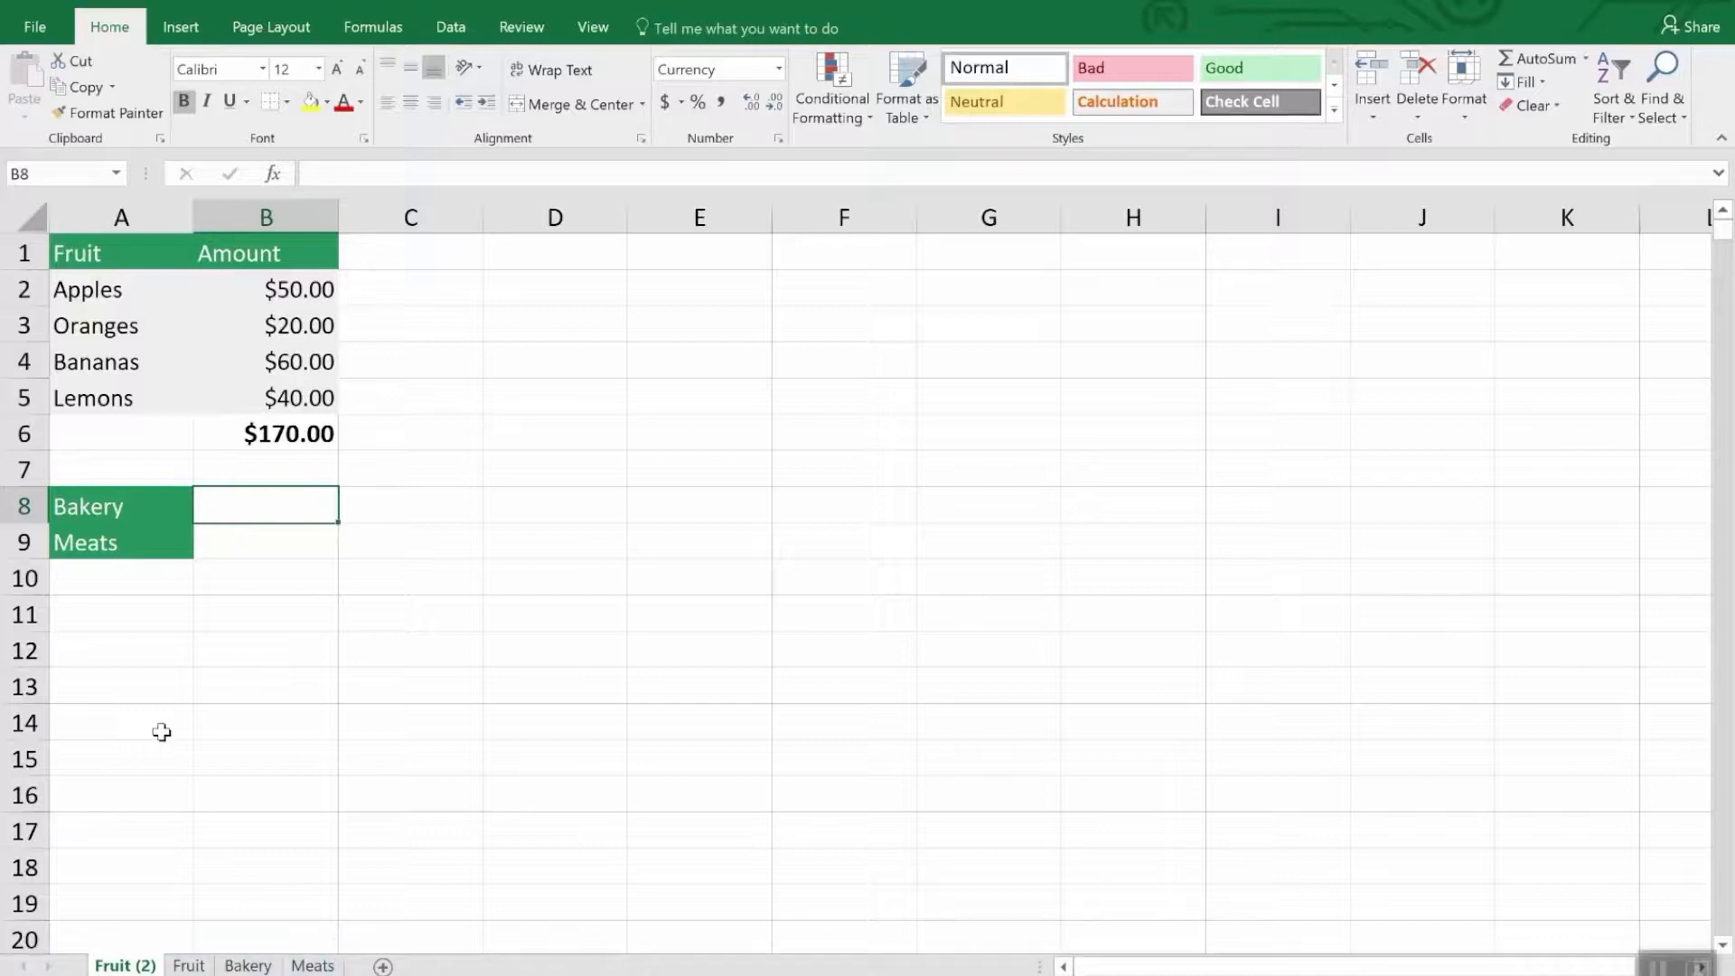
# - Delete the copied sheet Fruit (2) from the workbook
pyautogui.rightClick(105, 966)
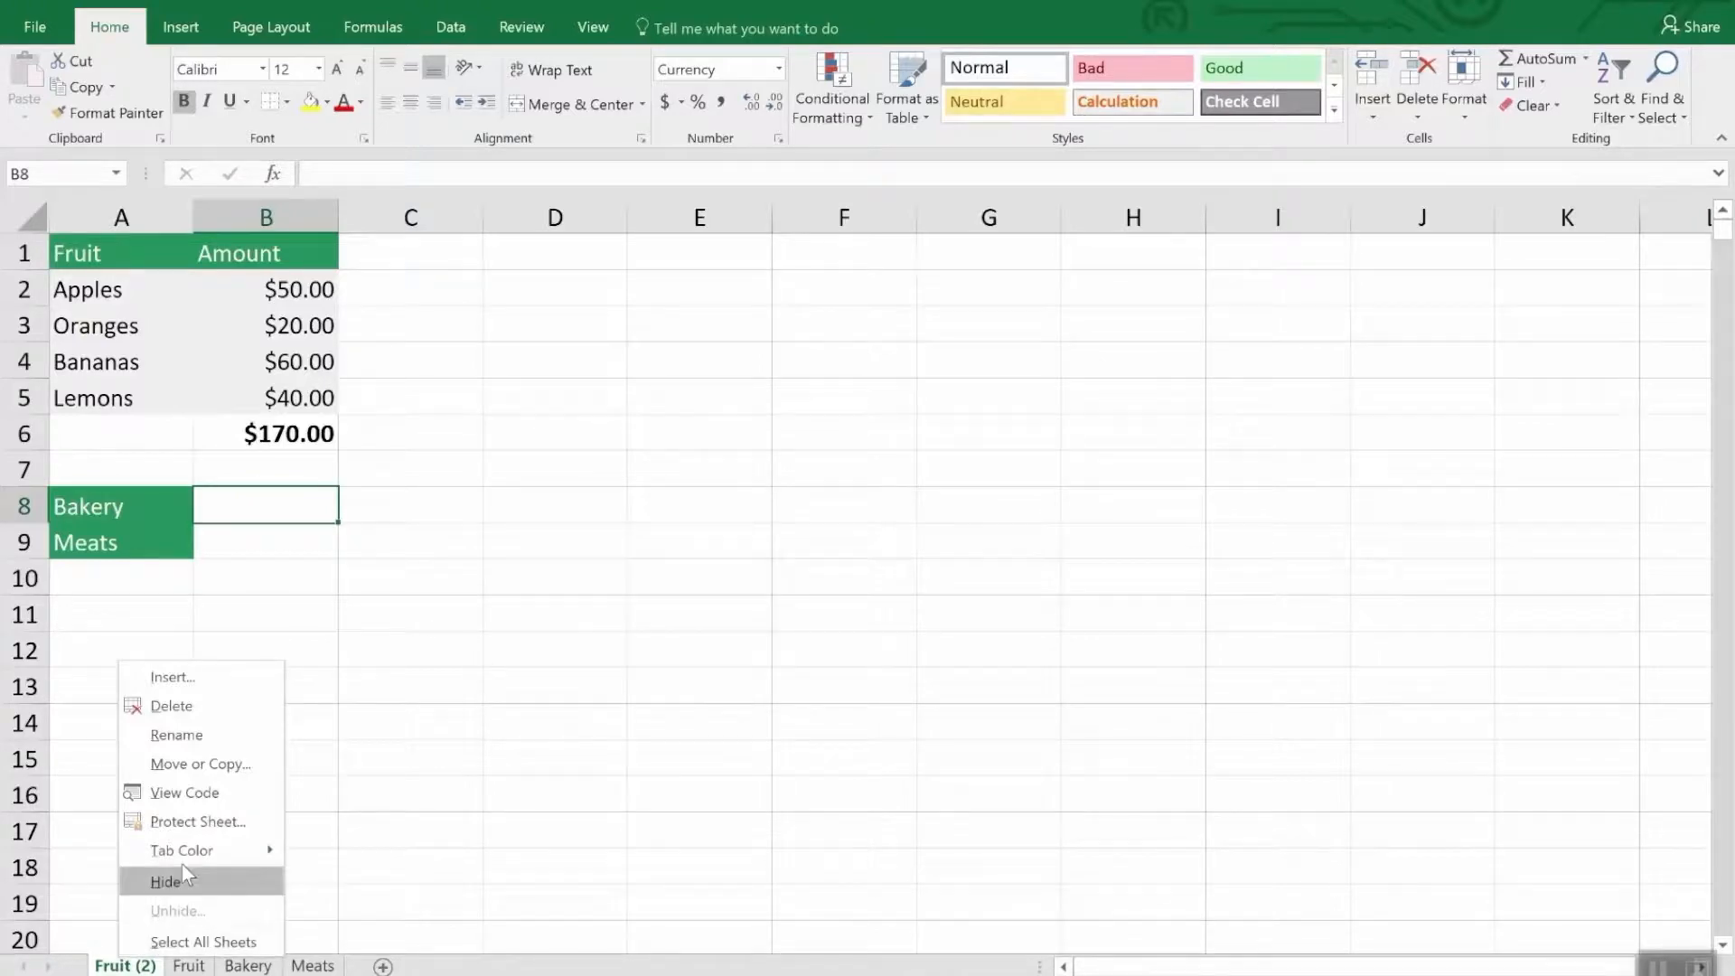
pyautogui.click(188, 704)
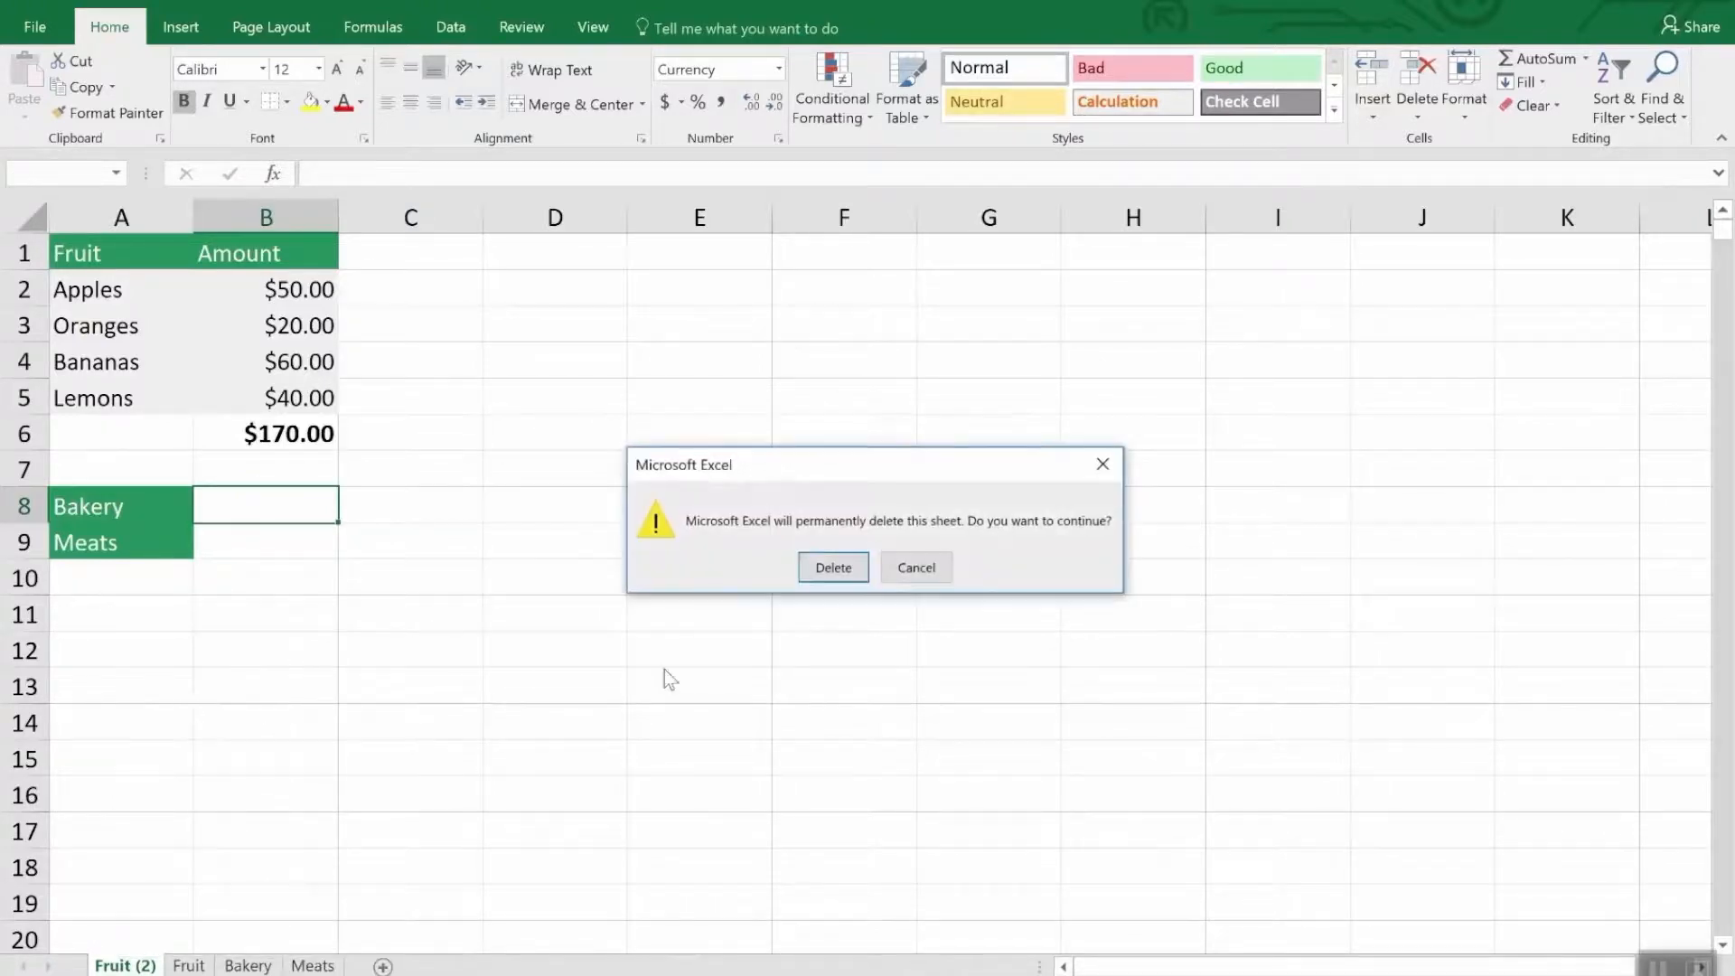
pyautogui.click(823, 568)
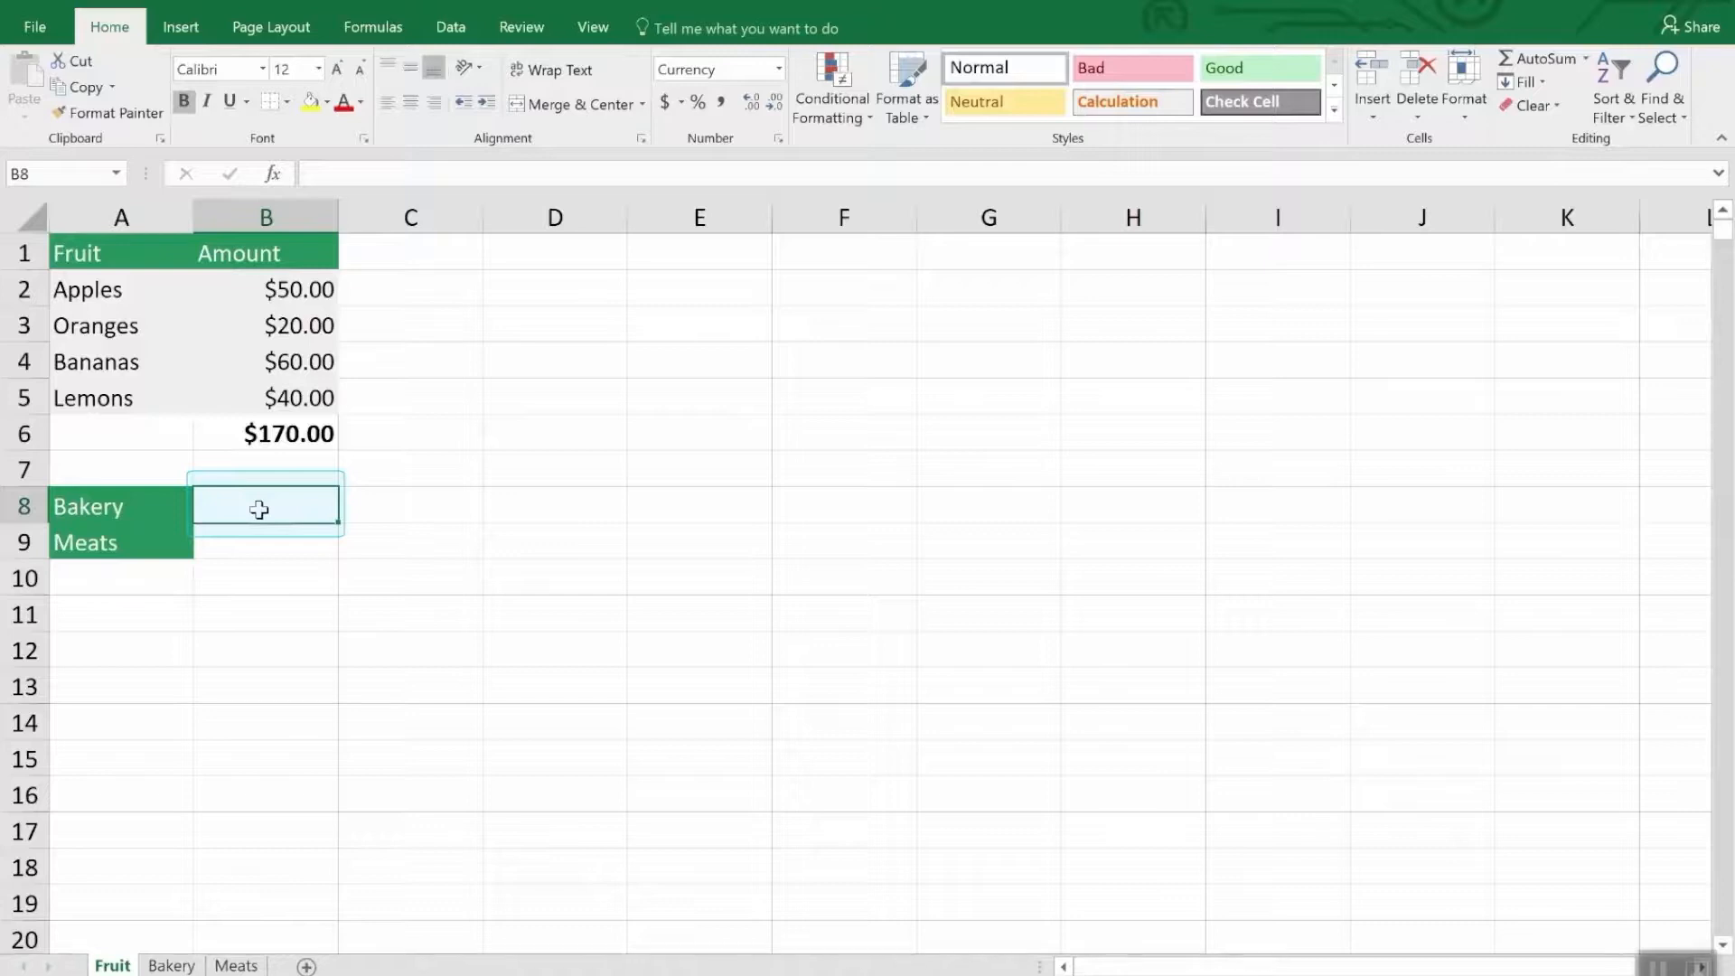
# - Enter a SUM formula in cell B8 of the Fruit sheet that references the total in Bakery!B7
pyautogui.write('=')
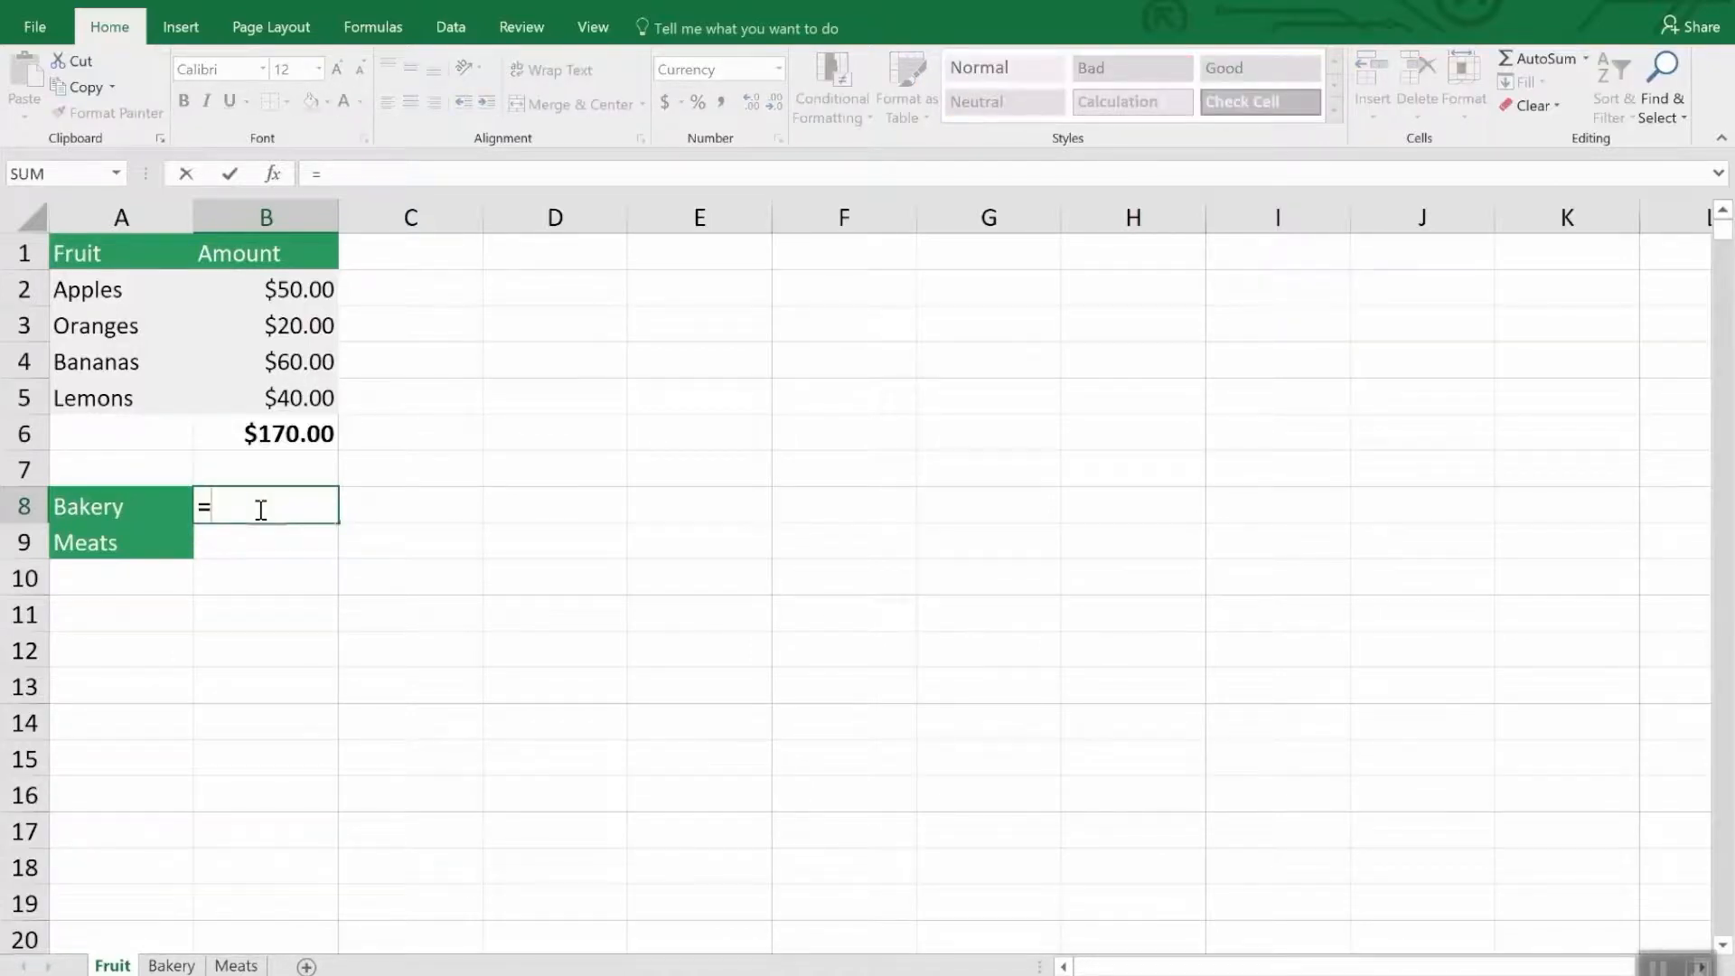
pyautogui.write('sum')
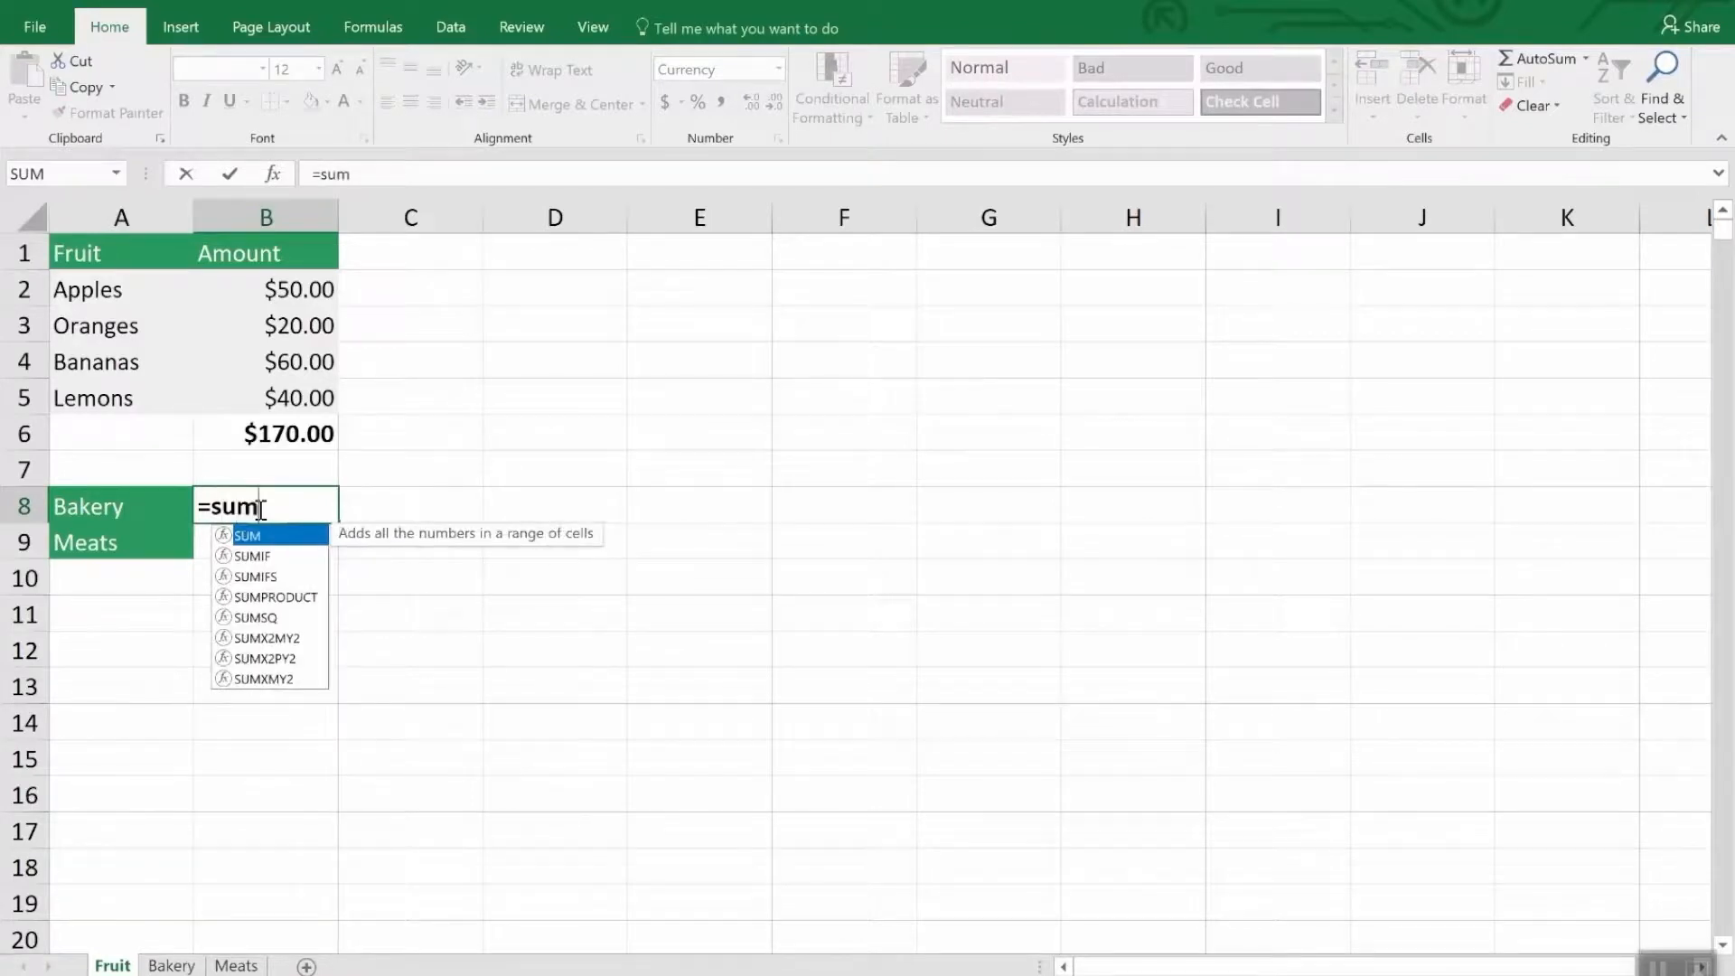
pyautogui.write('(')
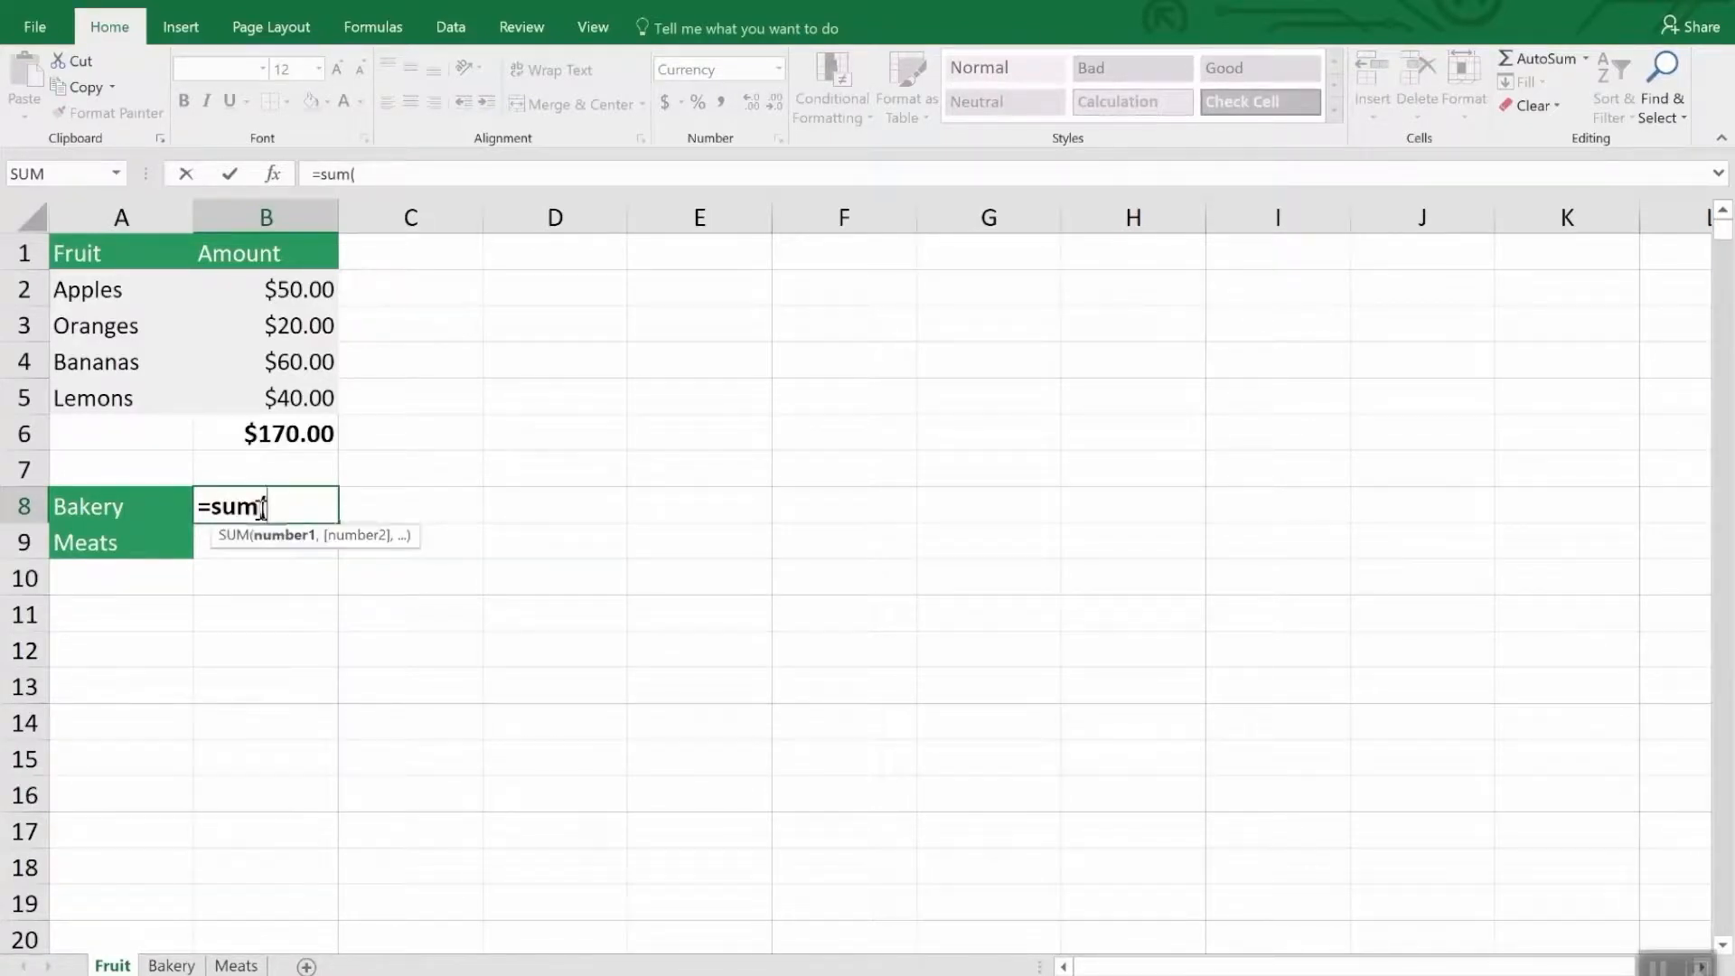
pyautogui.click(174, 965)
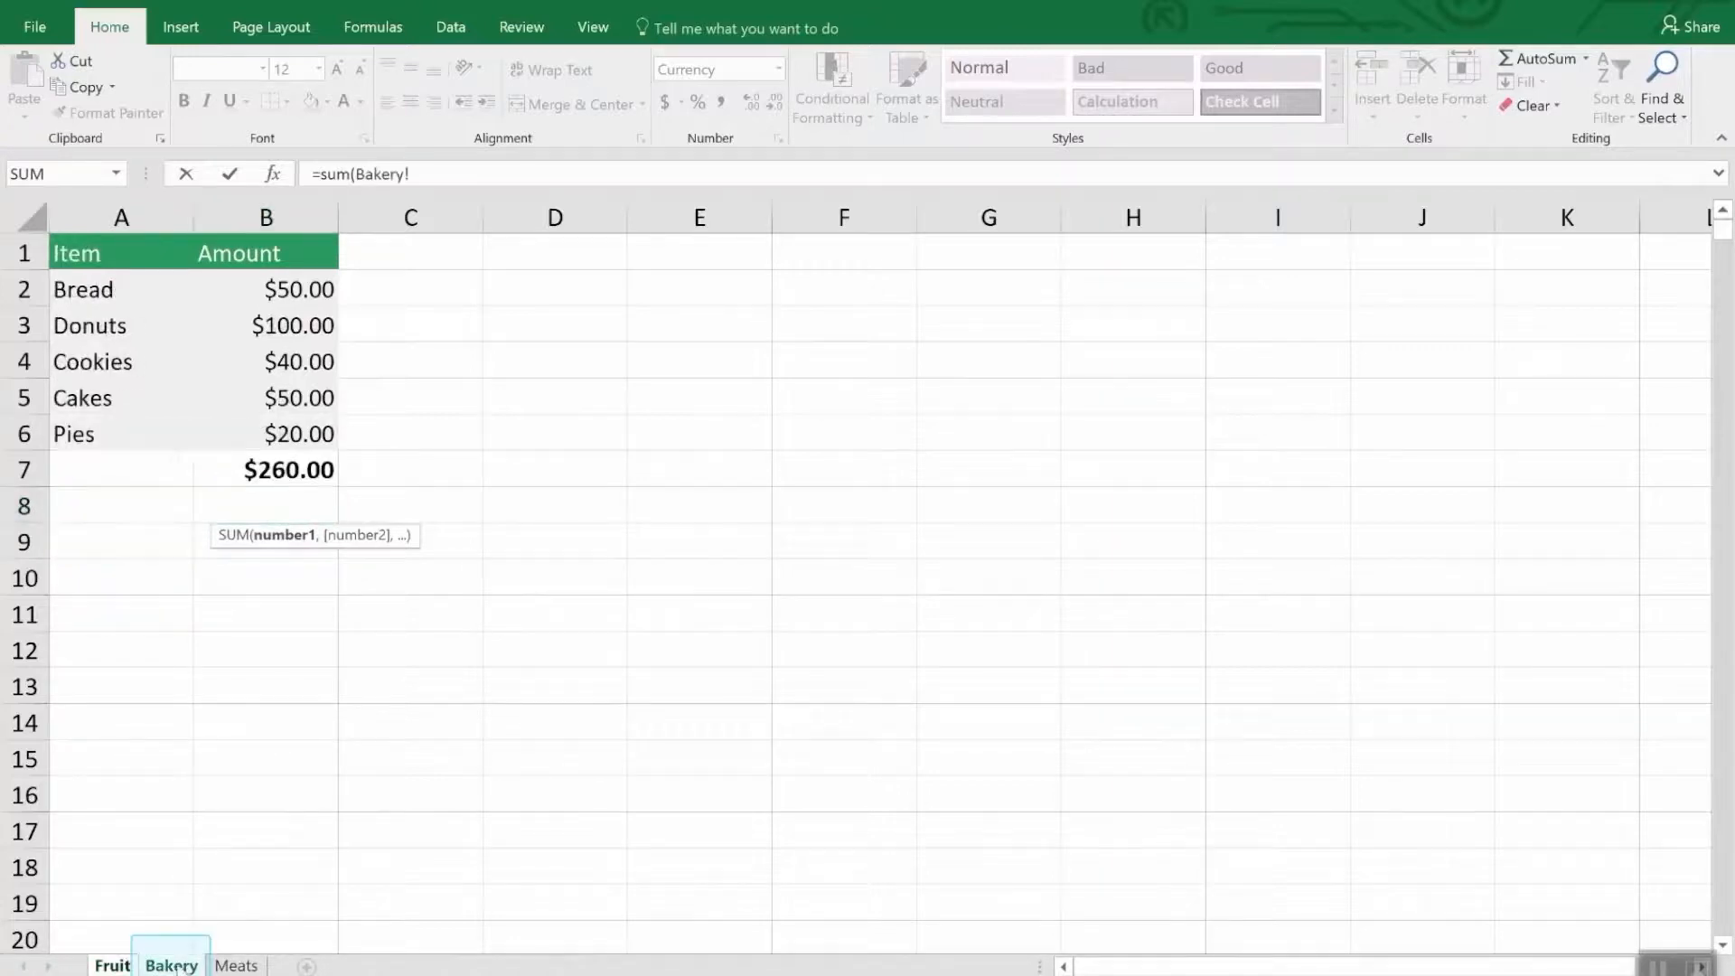
pyautogui.click(304, 466)
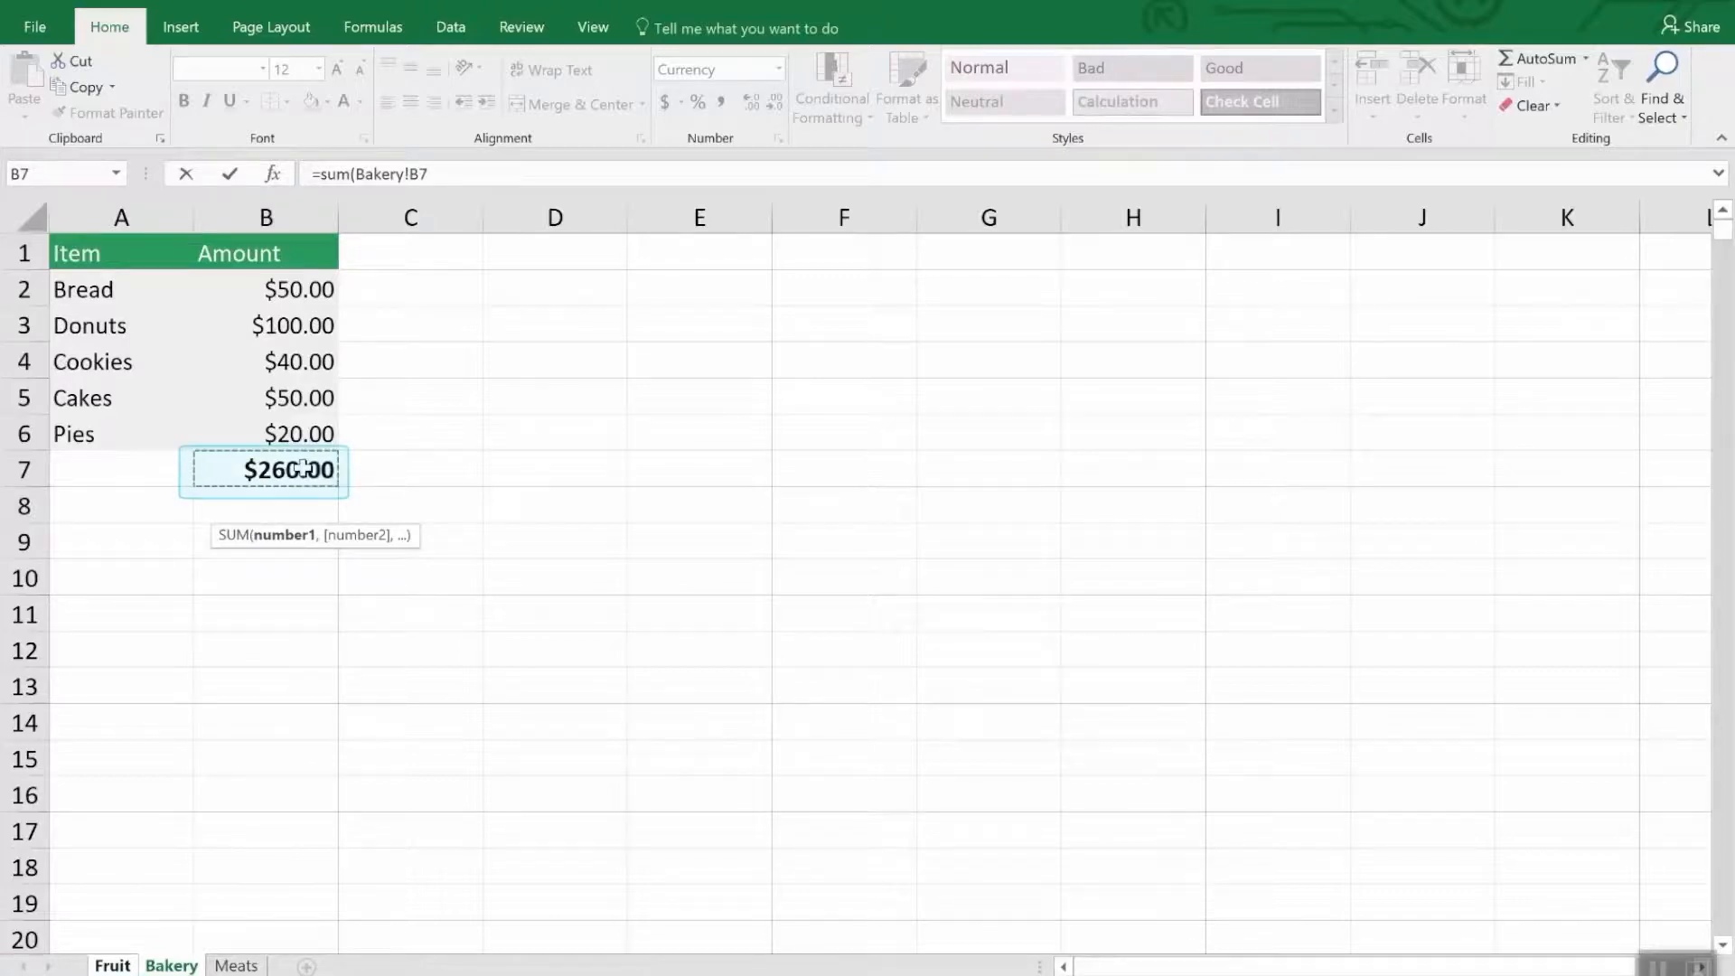
pyautogui.press('Return')
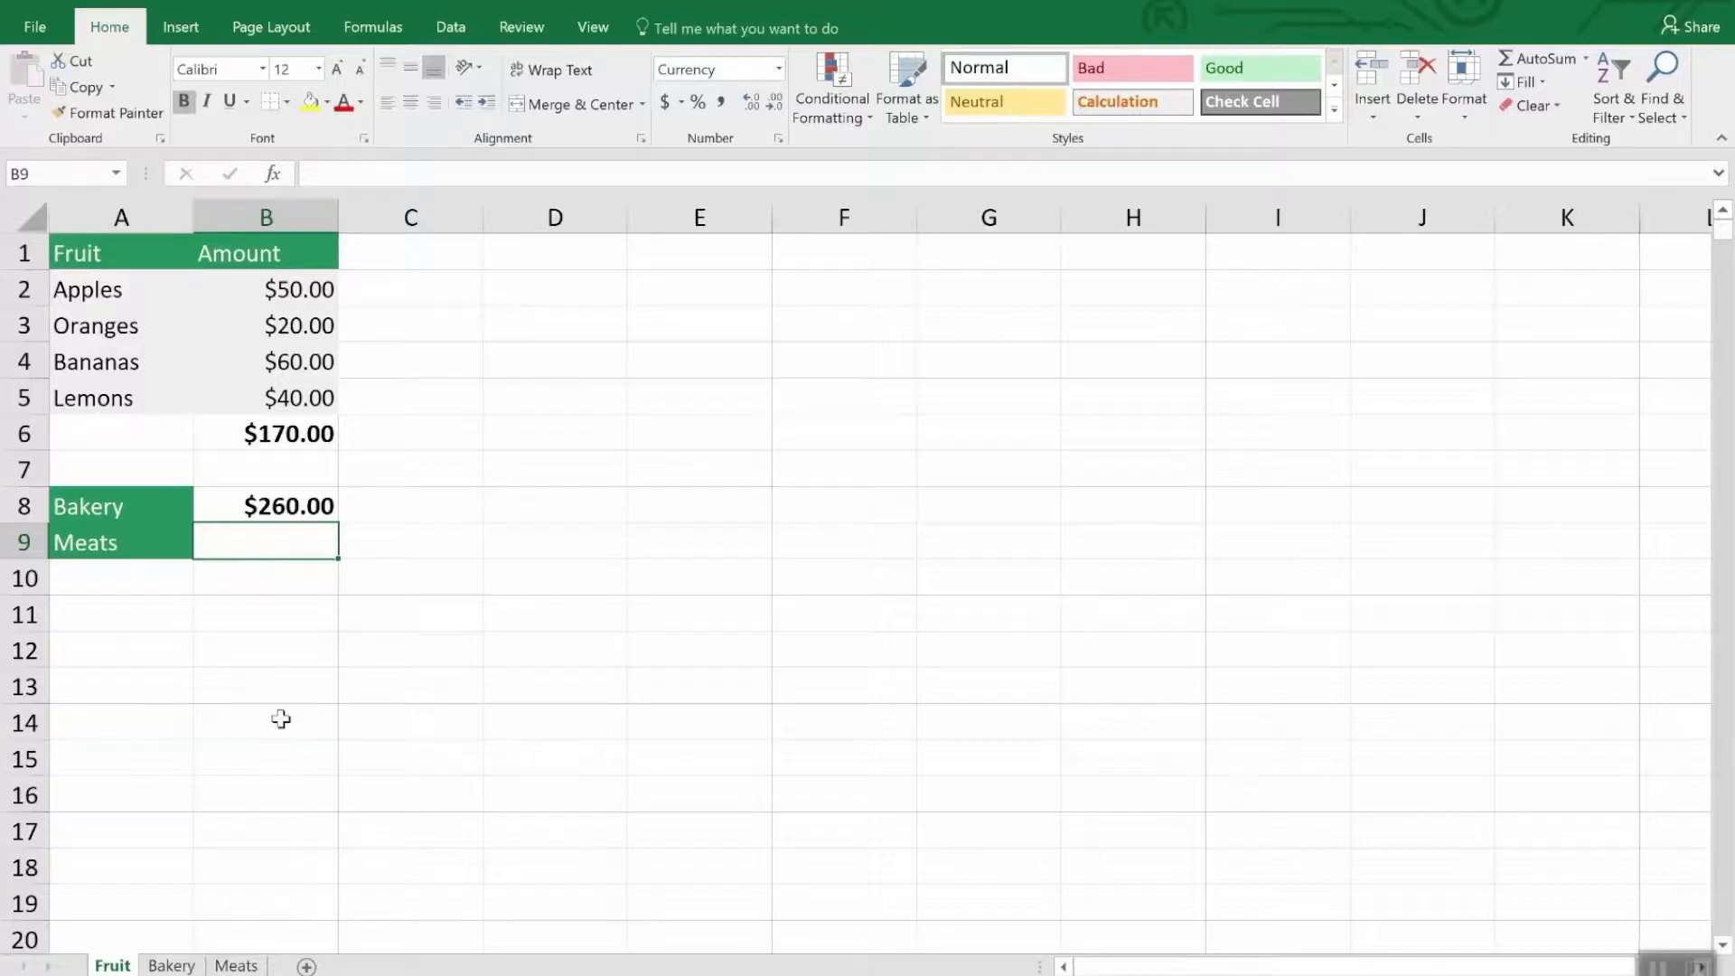
# - Enter a SUM formula in cell B9 of the Fruit sheet that adds the chicken and fish amounts, Meats!B3 and Meats!B5
pyautogui.write('=sum(')
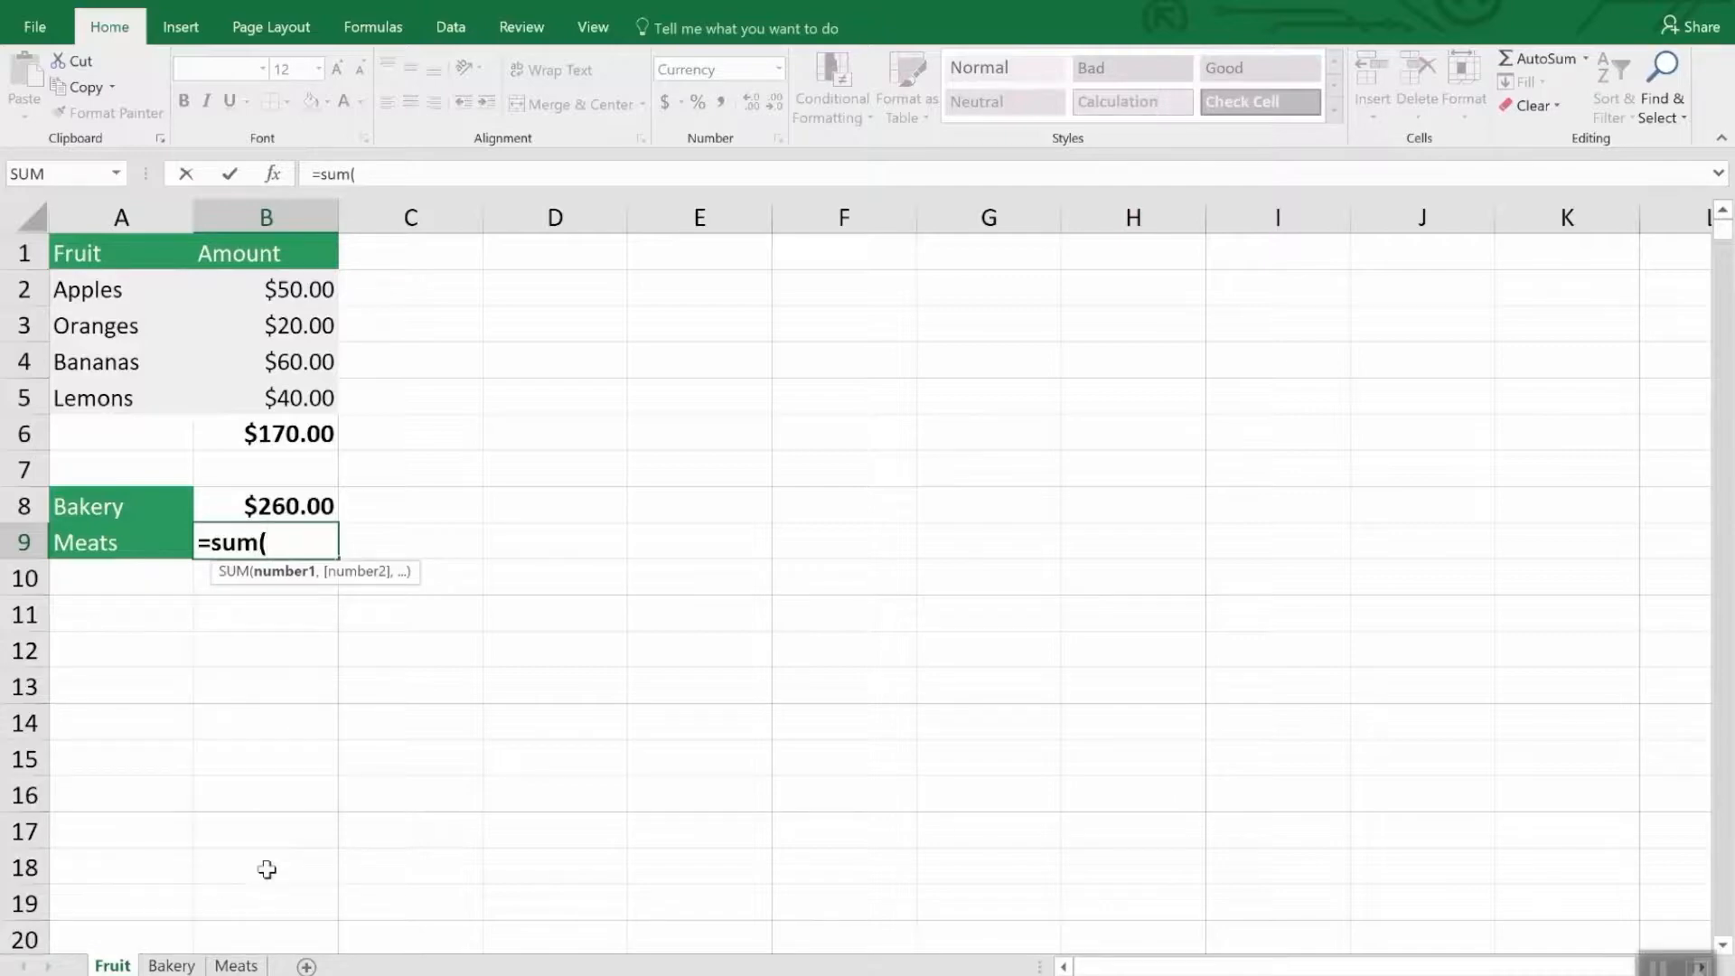
pyautogui.click(249, 965)
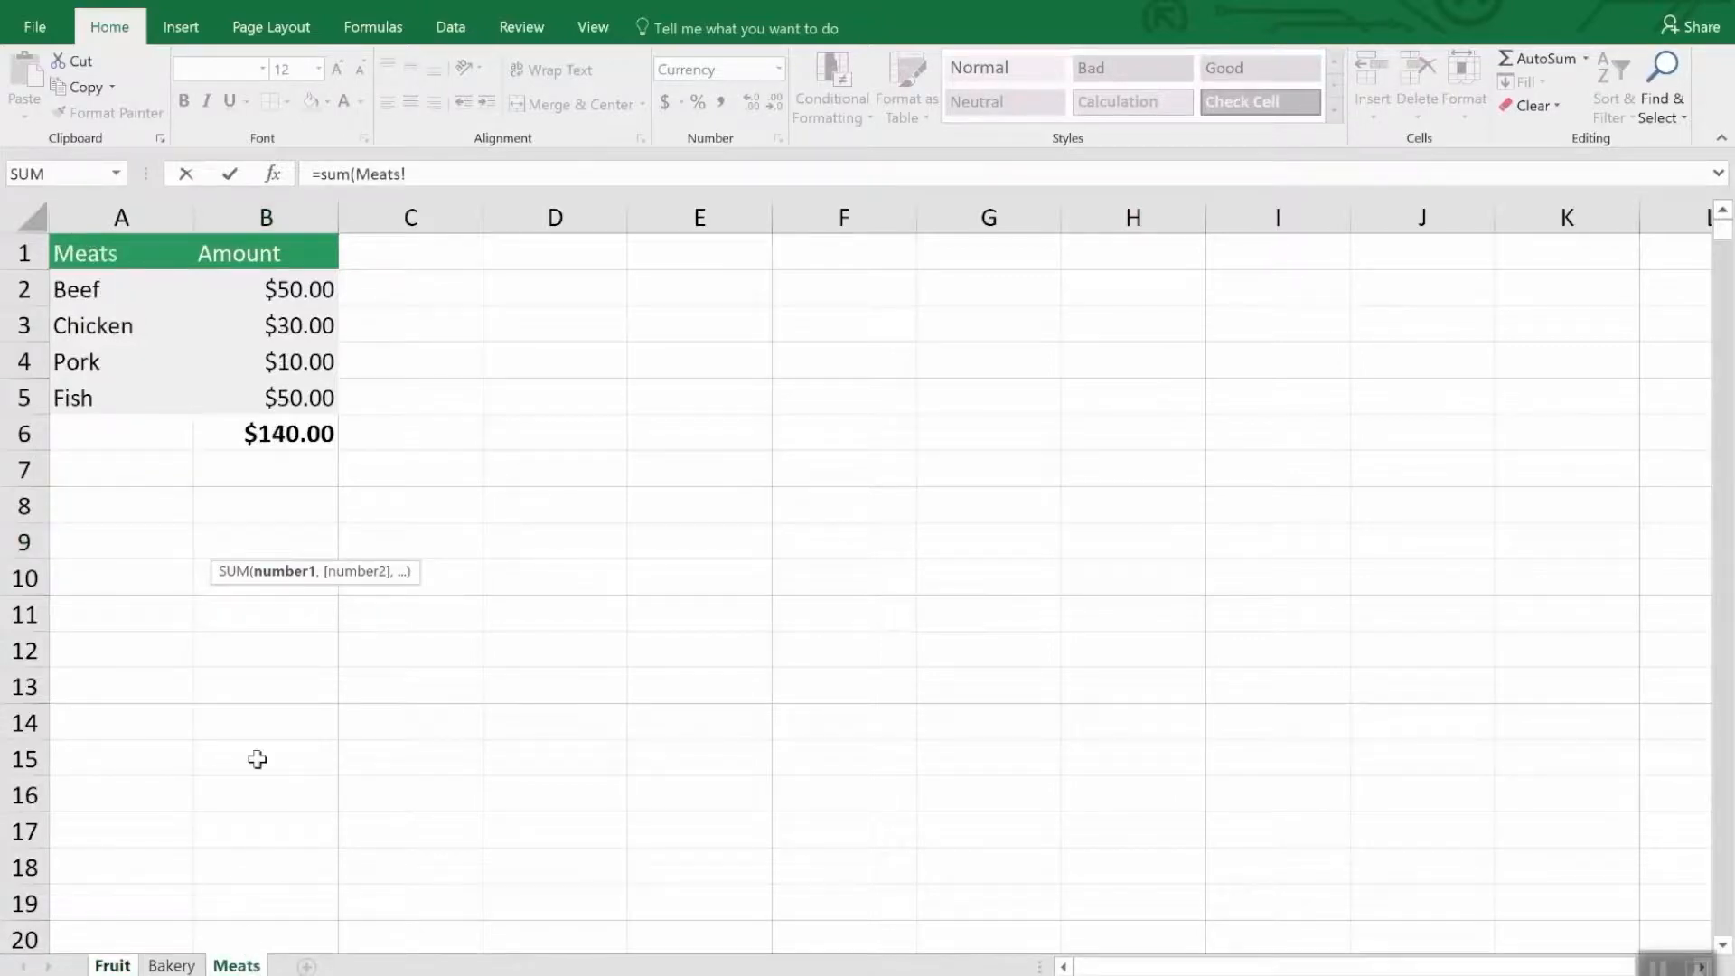
pyautogui.click(305, 326)
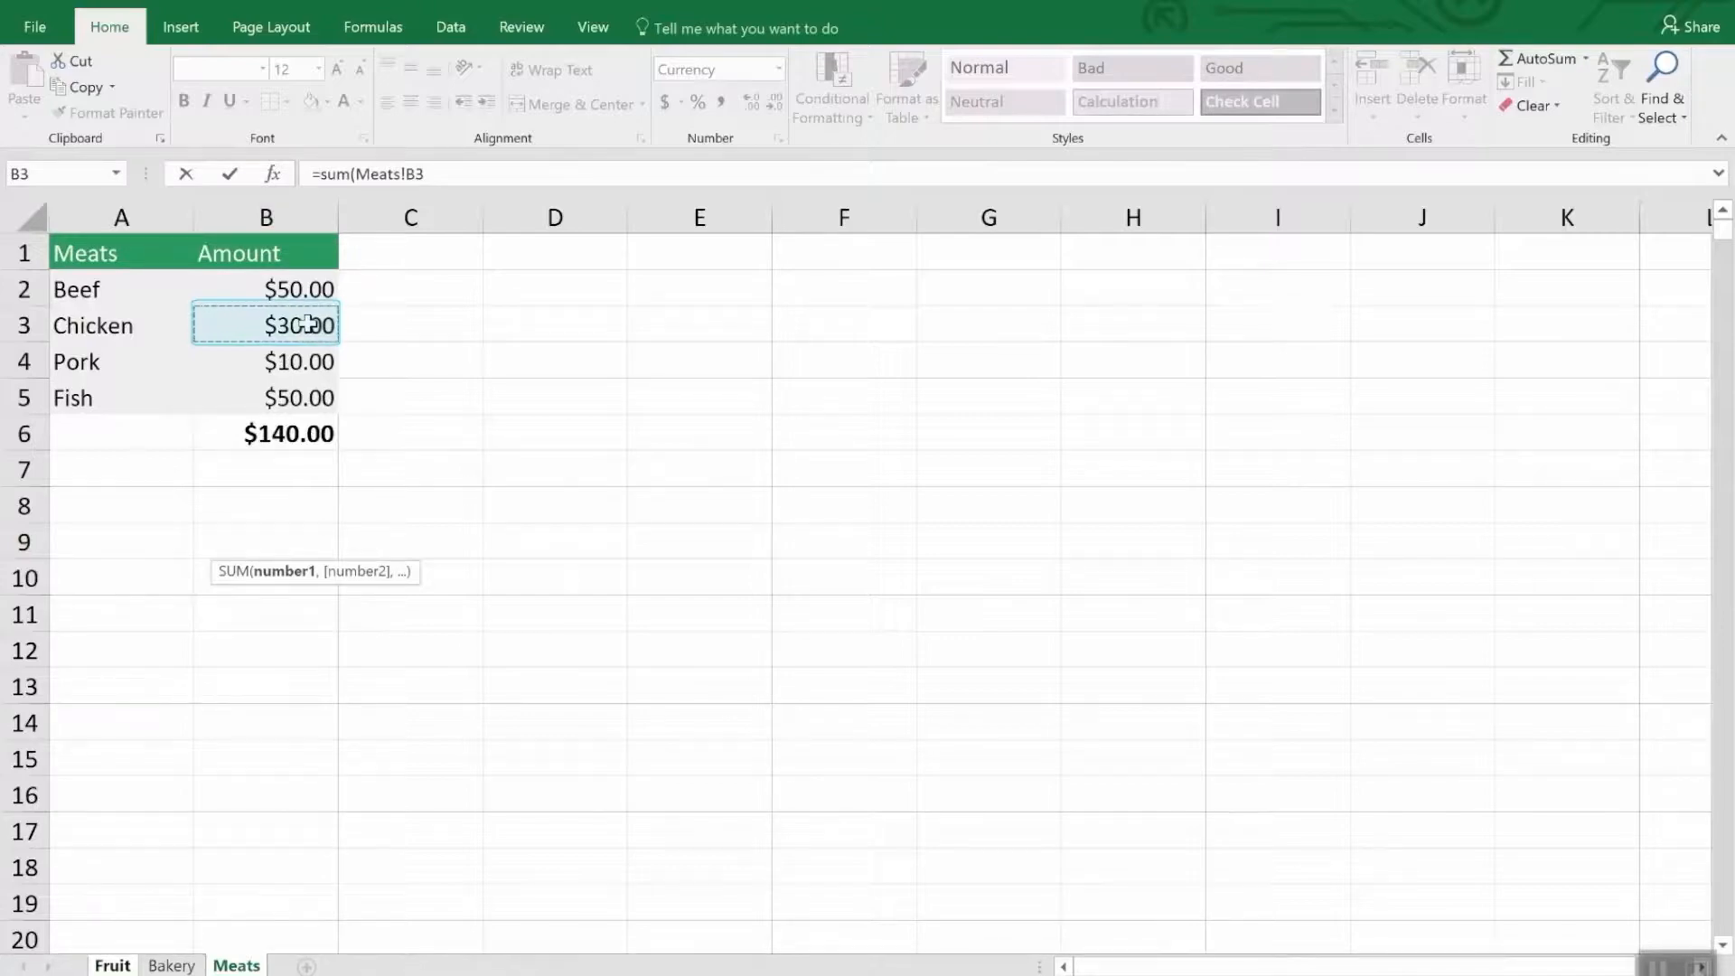
pyautogui.keyDown('ctrl'); pyautogui.click(312, 398); pyautogui.keyUp('ctrl')
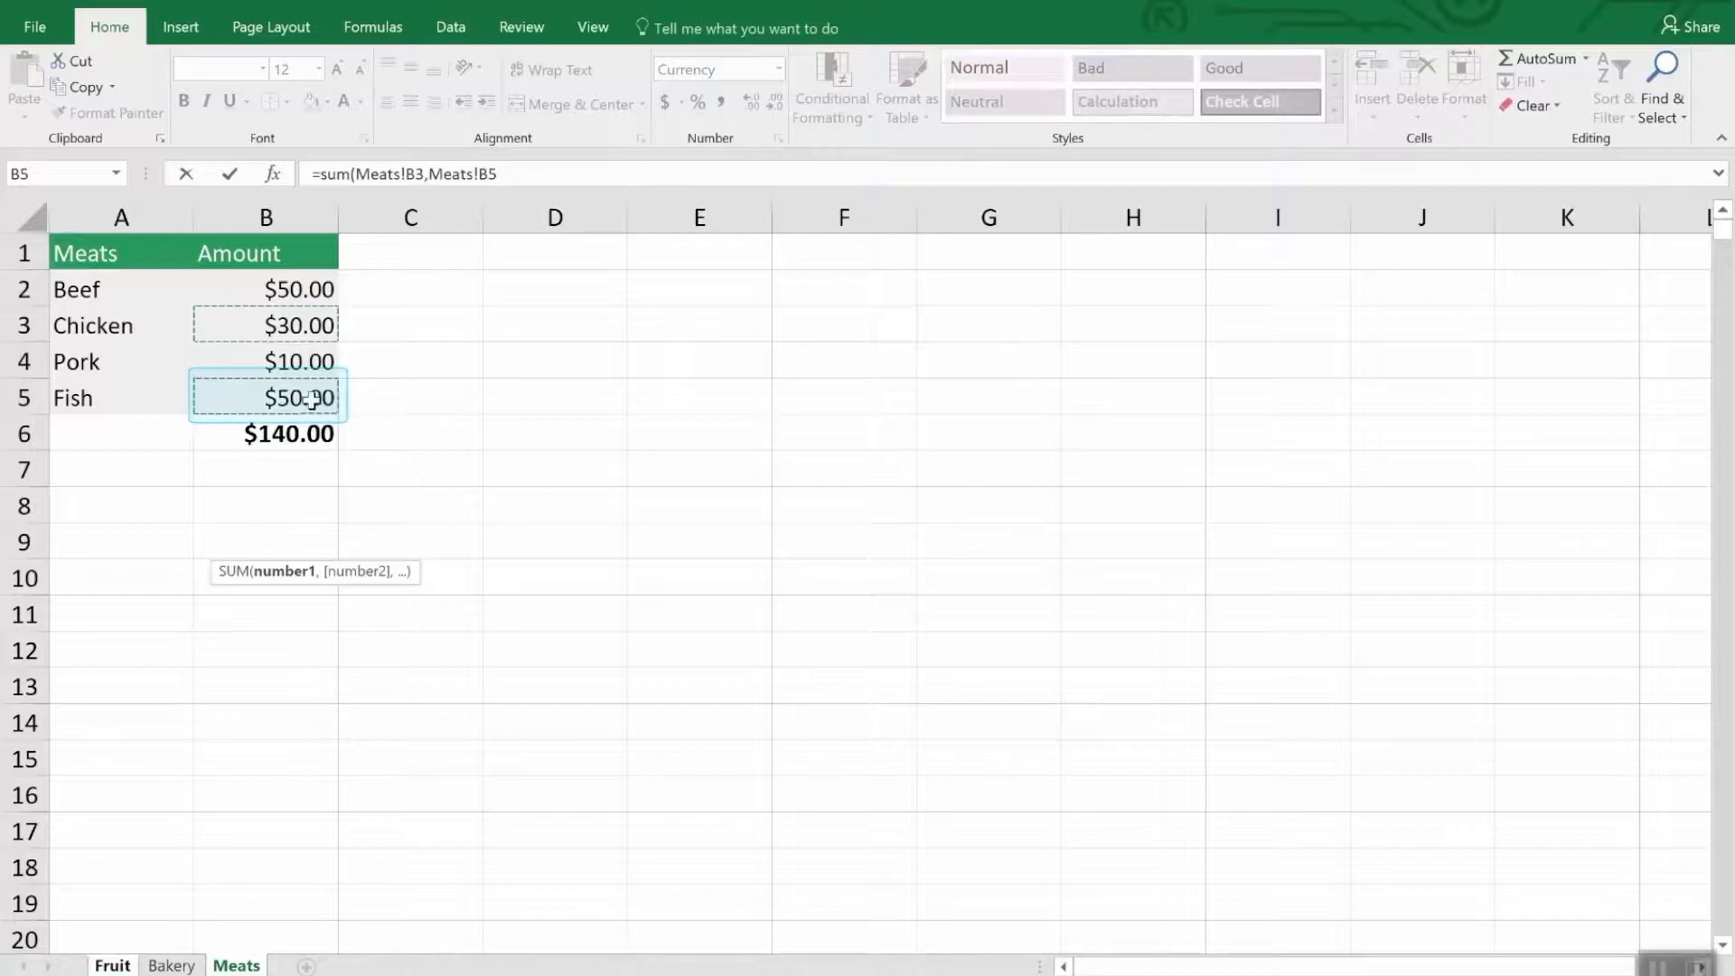
pyautogui.press('Return')
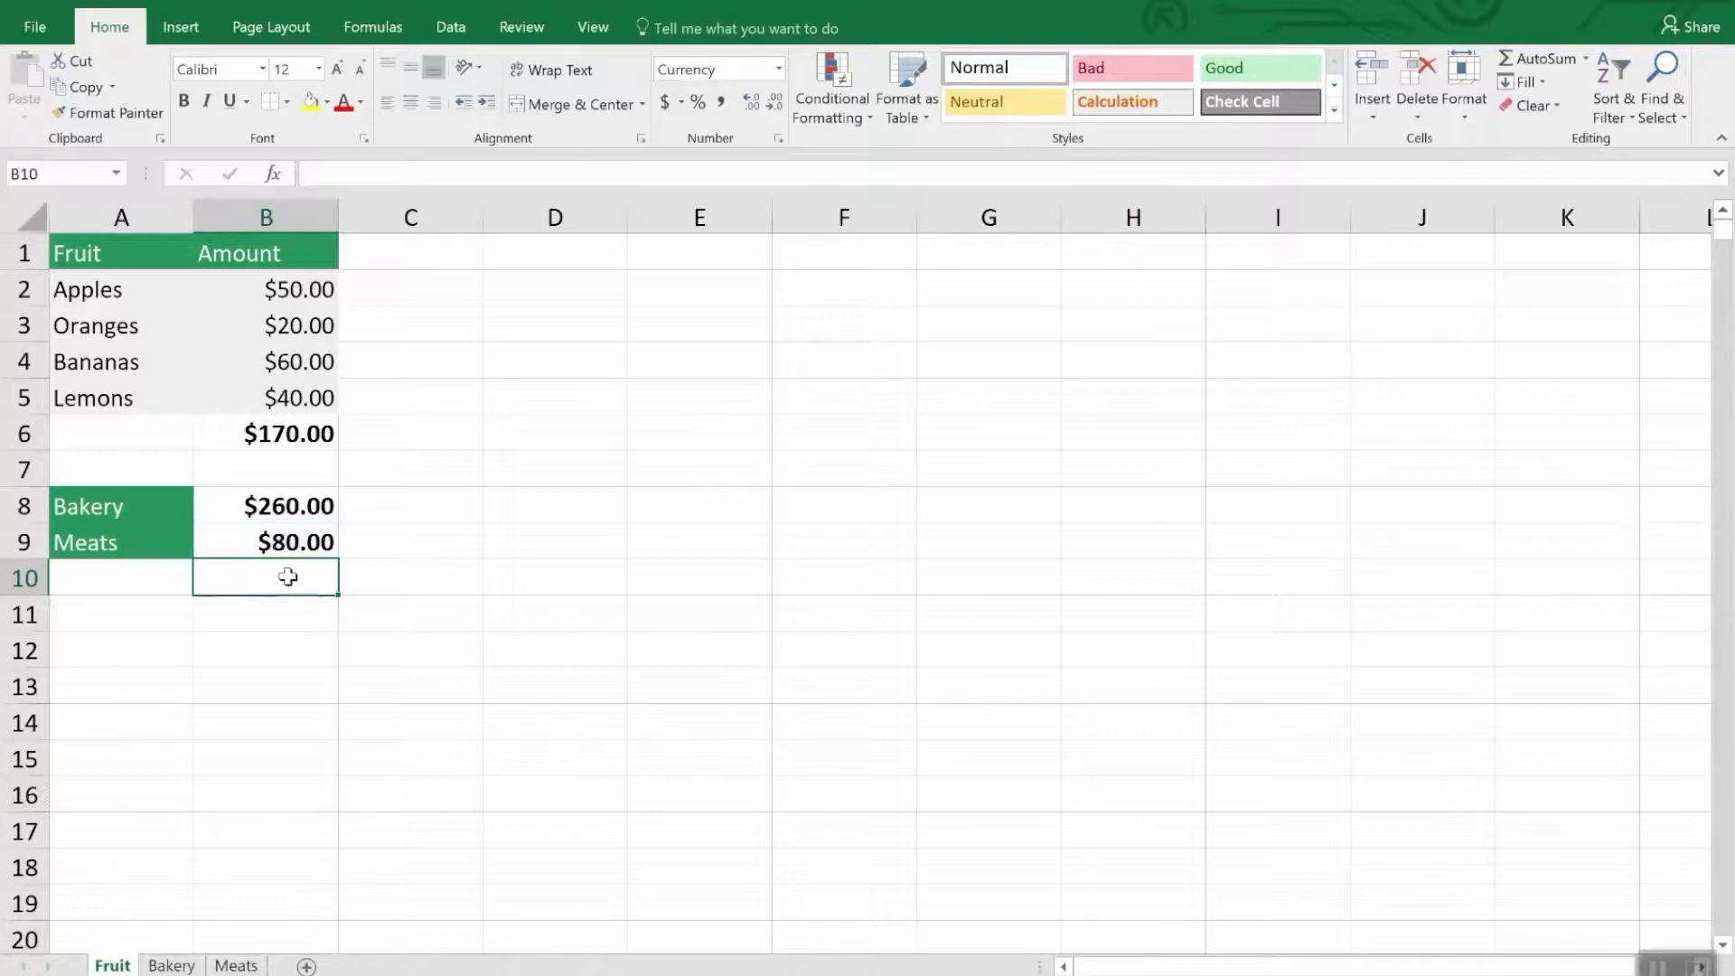
# - Examine the sheet reference in the Bakery formula in cell B8, and compare it with the Bakery and Meats sheets
pyautogui.click(291, 509)
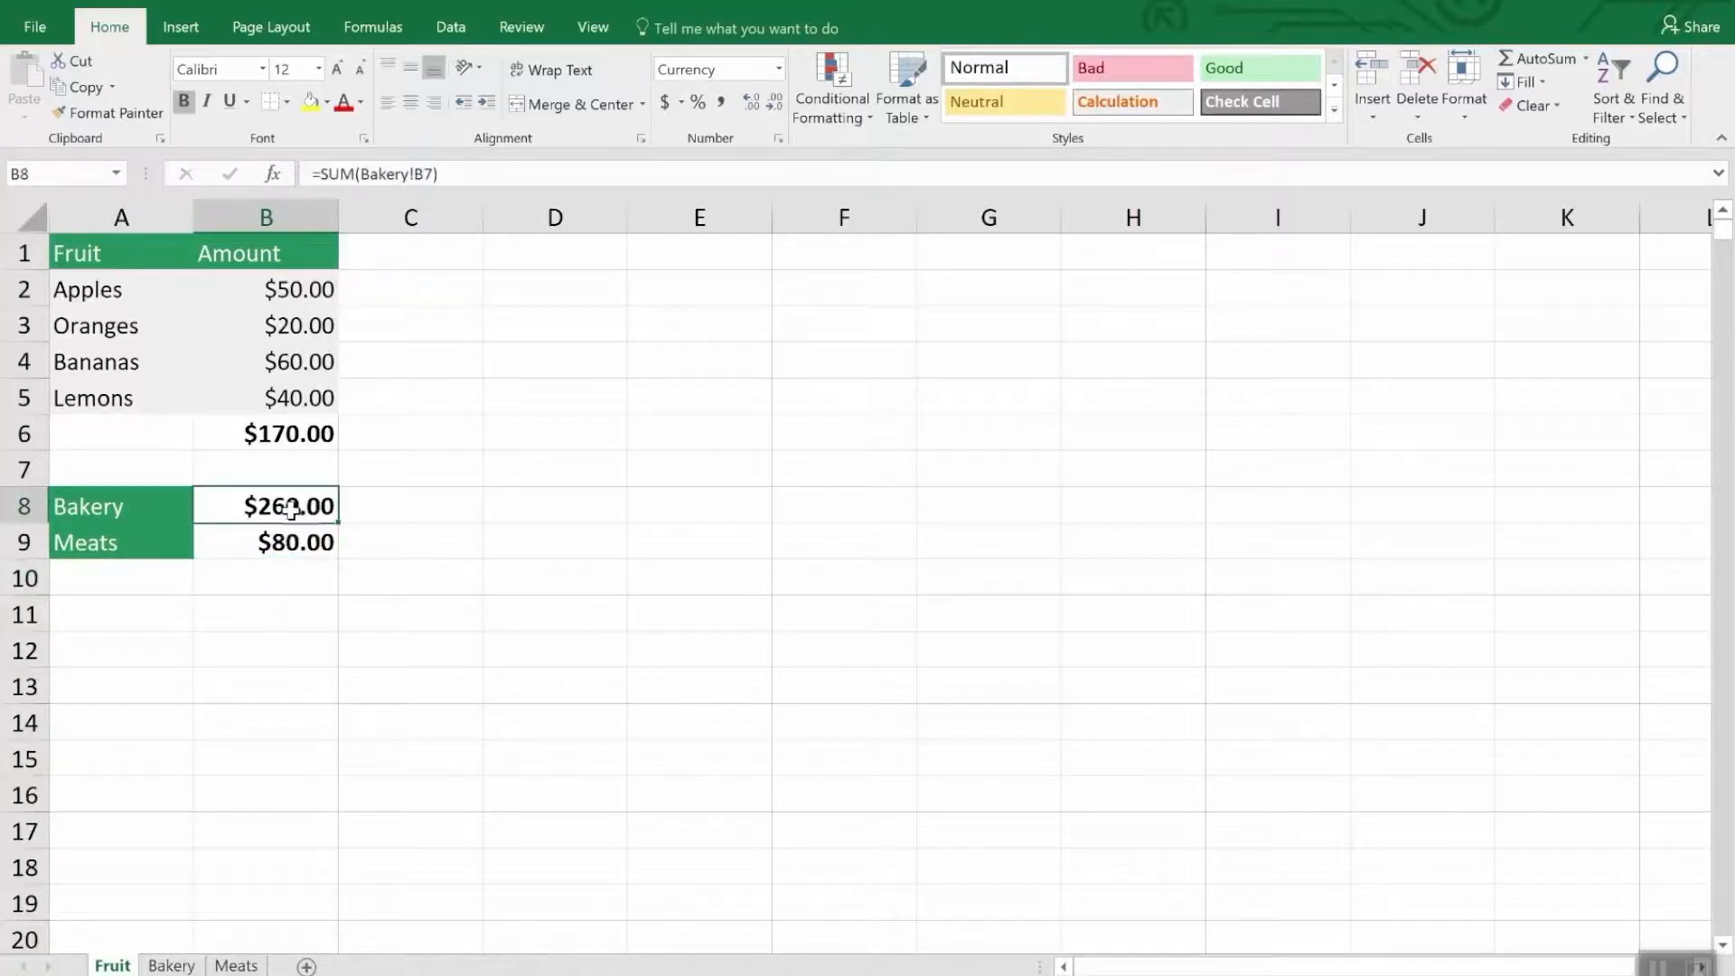
pyautogui.click(478, 174)
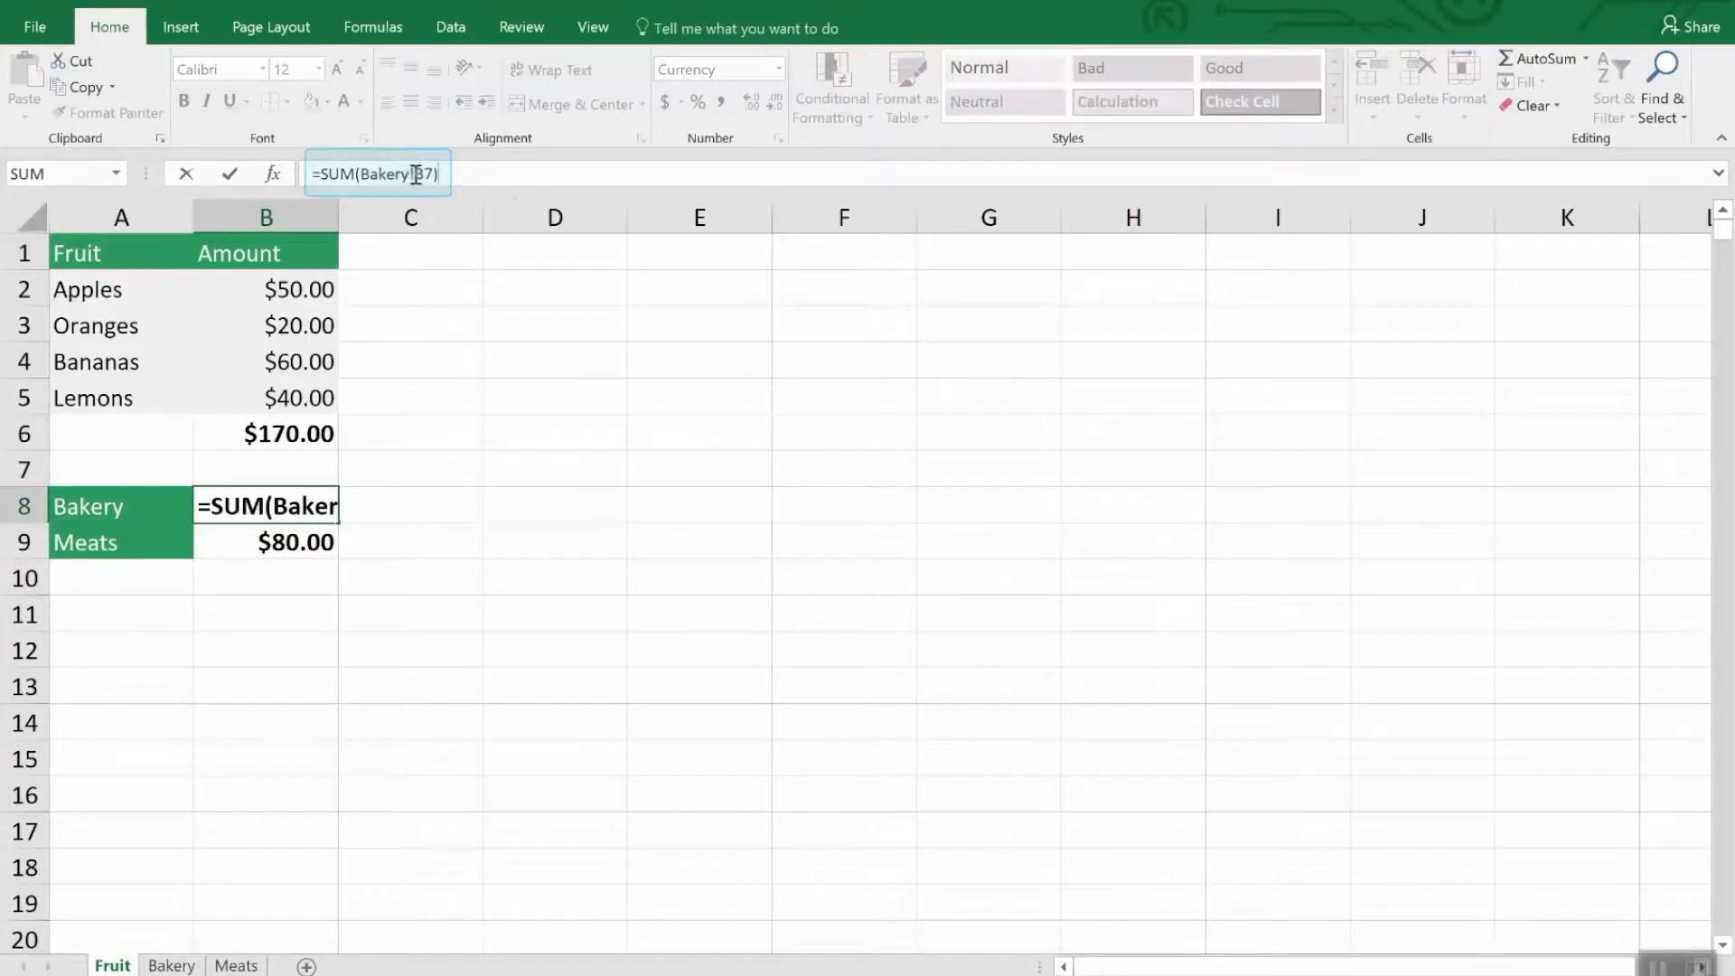
pyautogui.moveTo(419, 174); pyautogui.dragTo(363, 173)
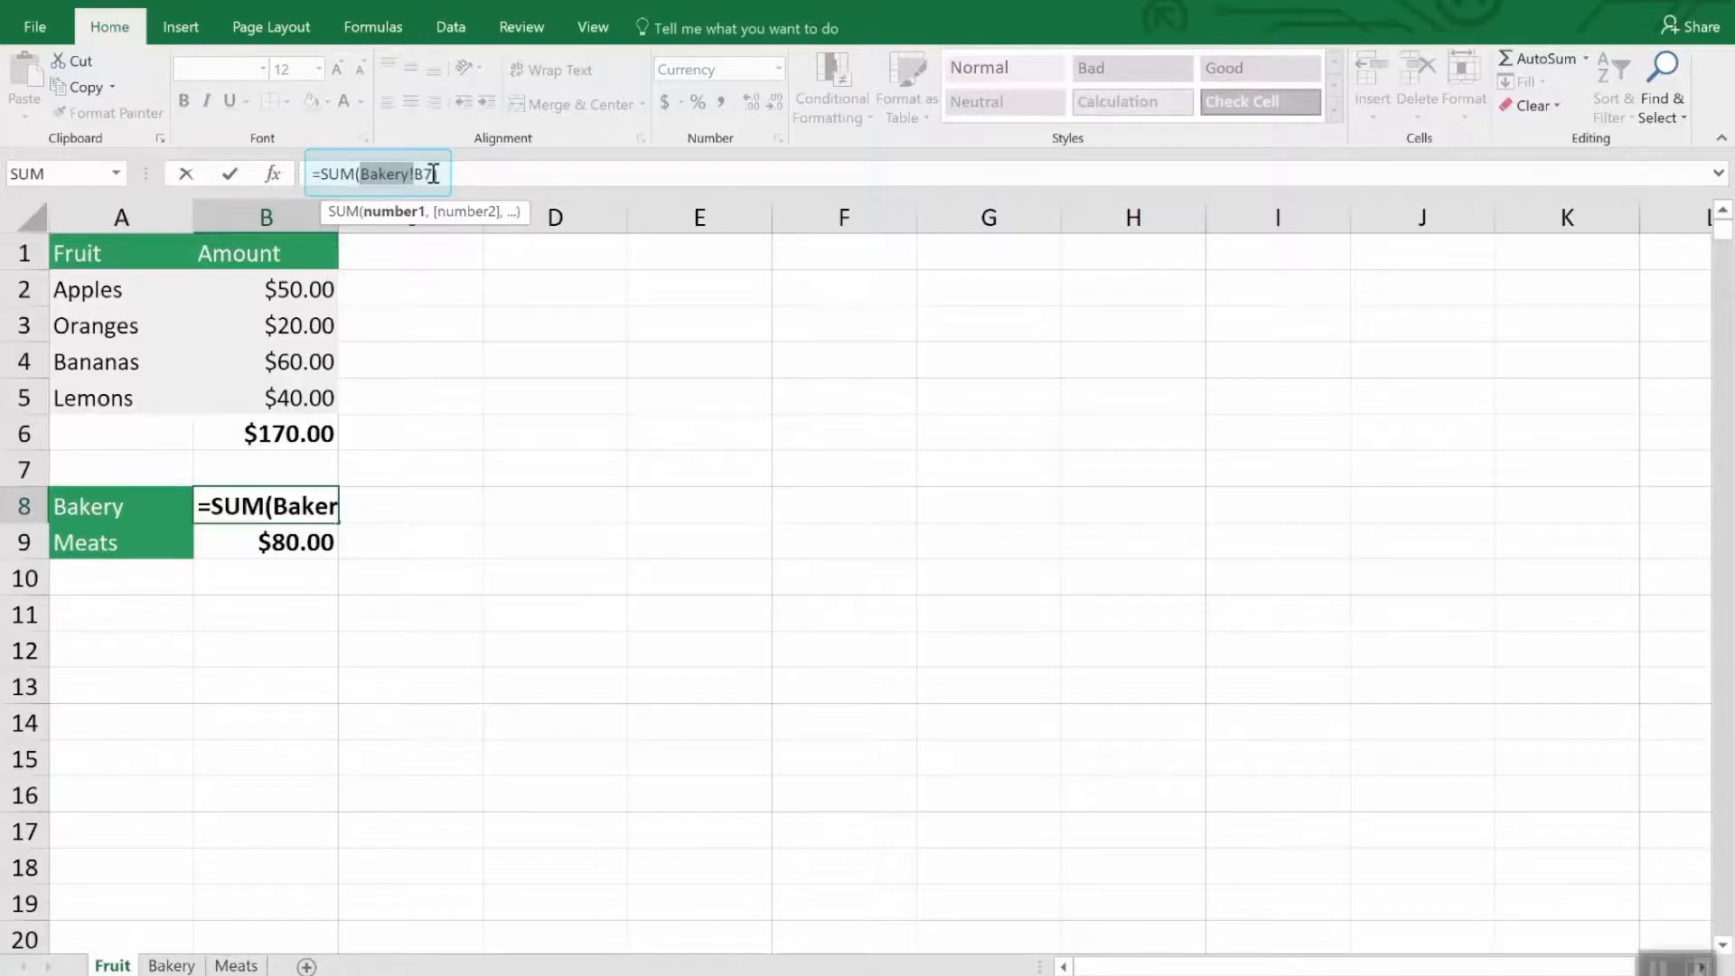
pyautogui.write(')')
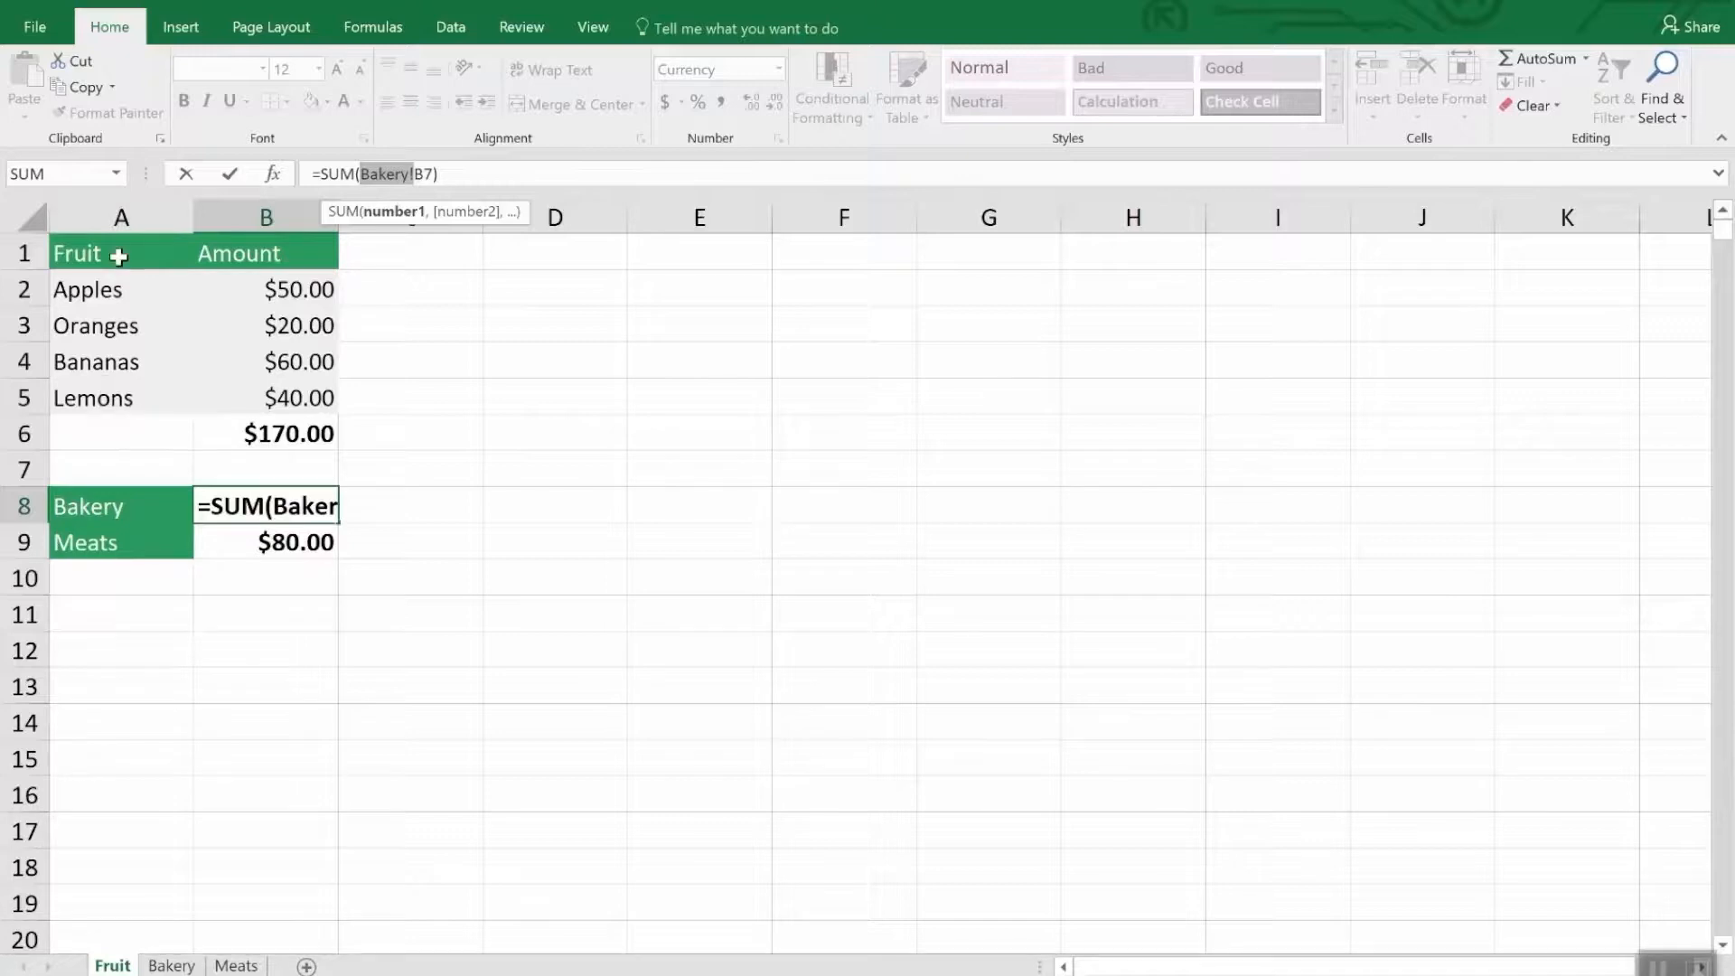
pyautogui.click(171, 964)
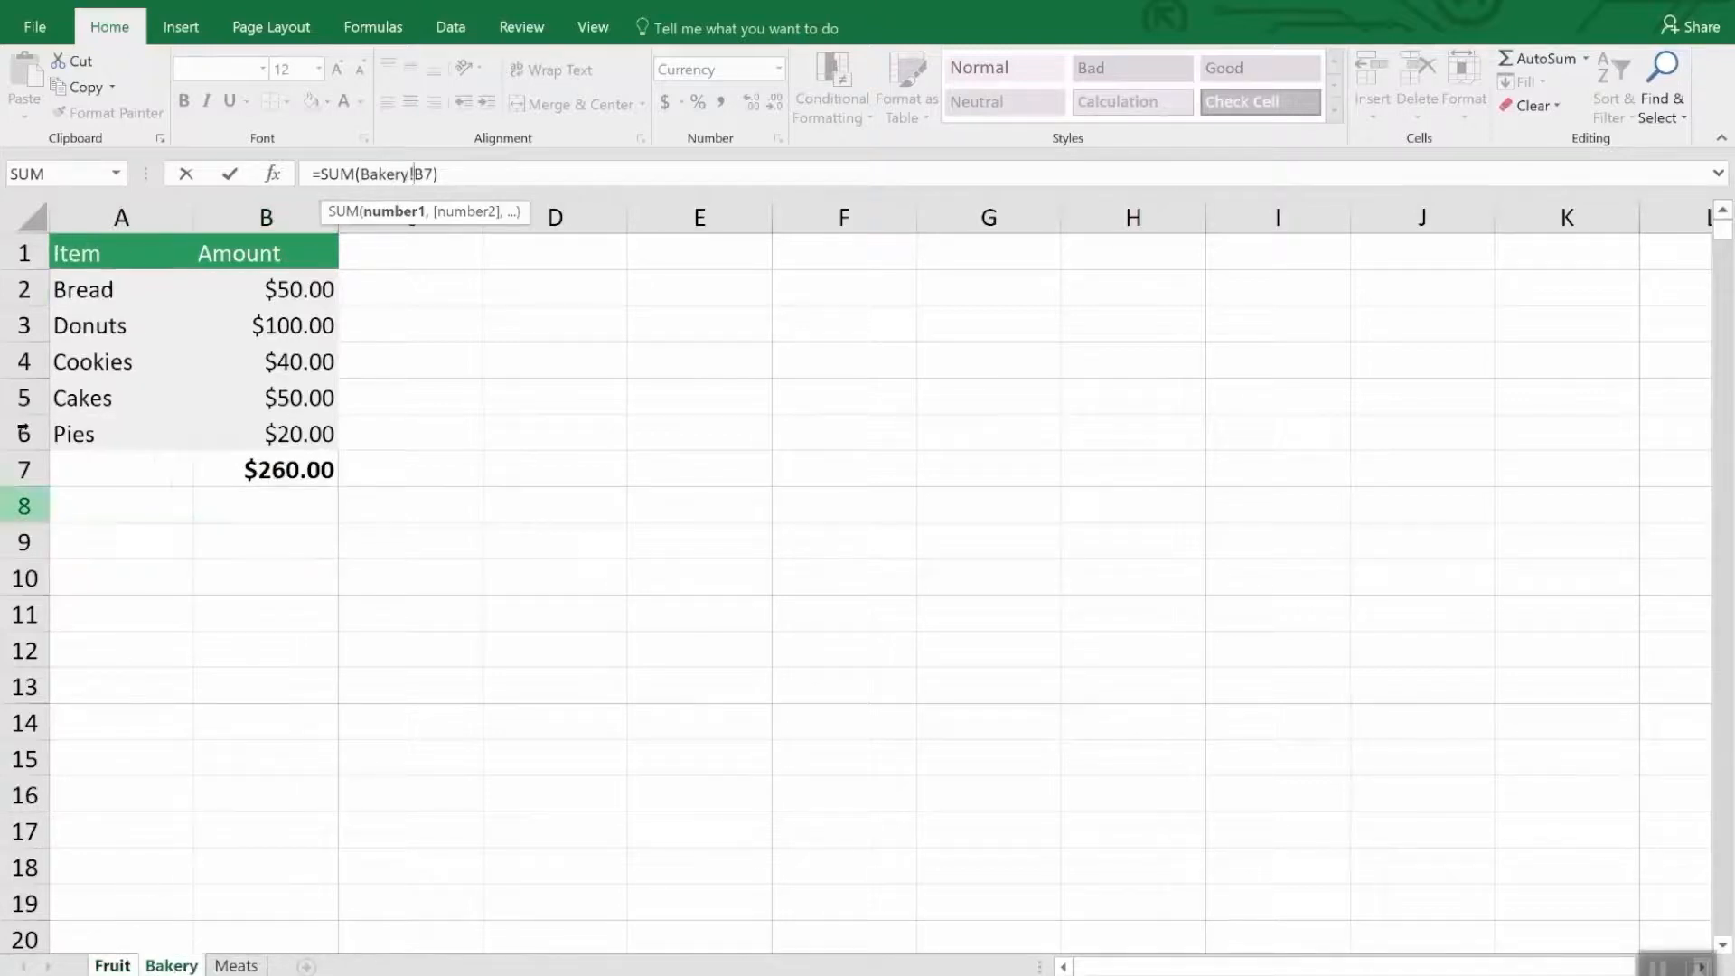
pyautogui.click(236, 965)
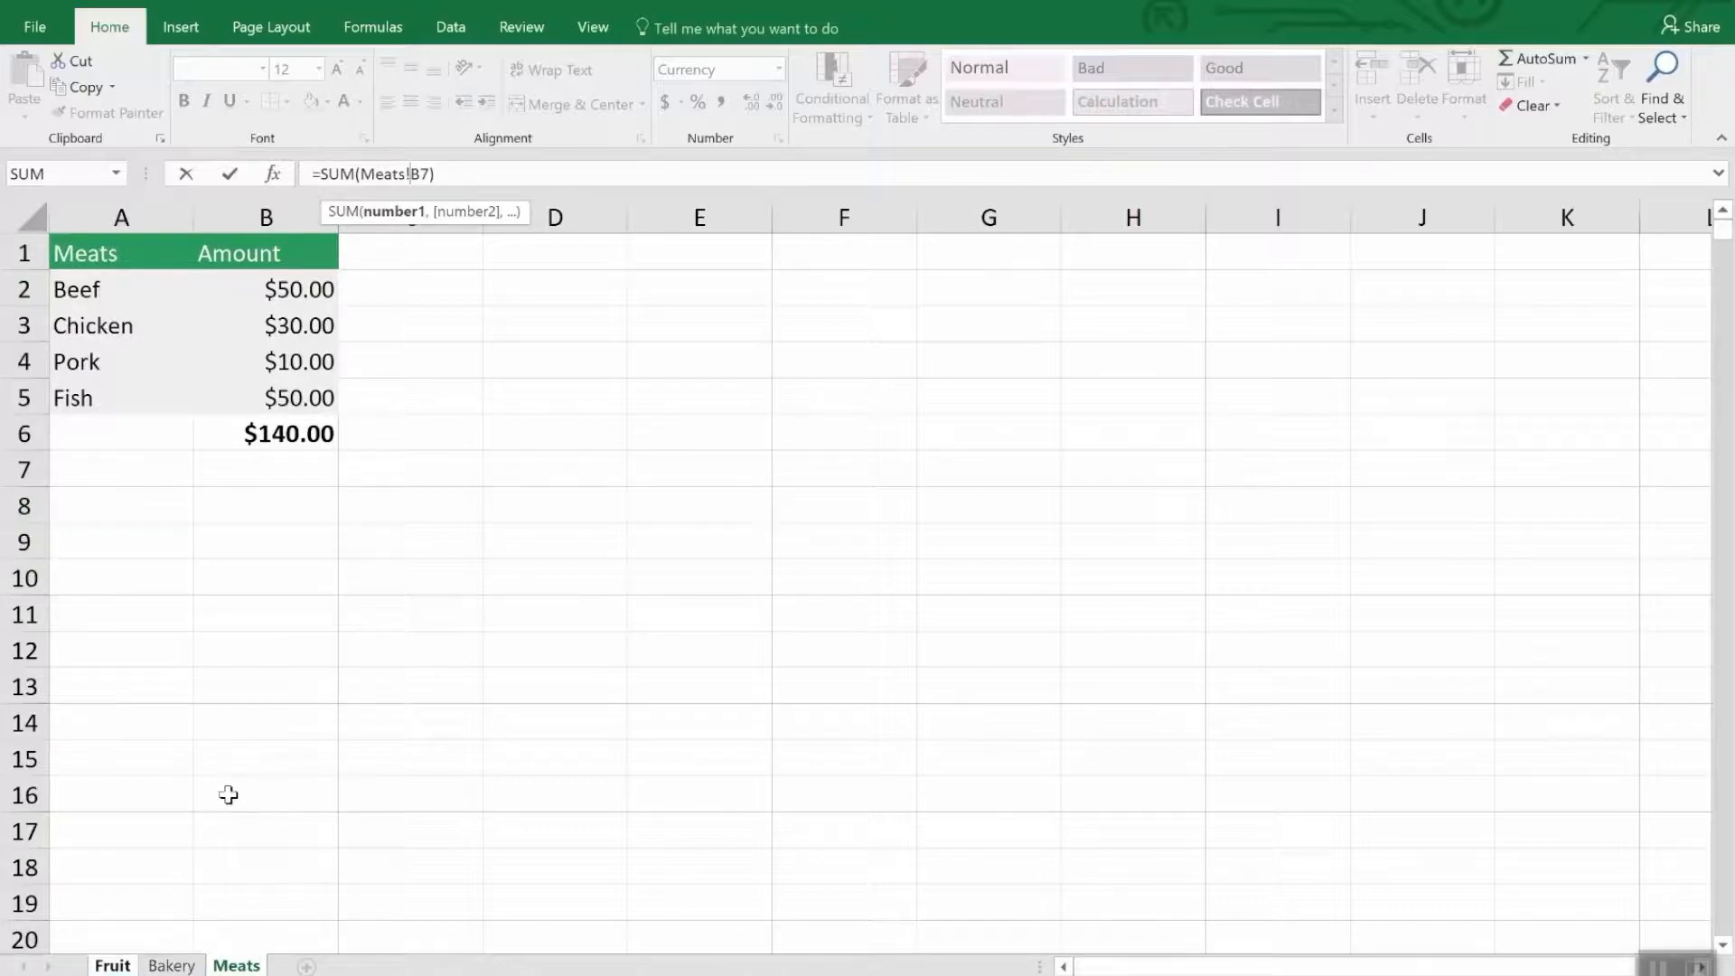
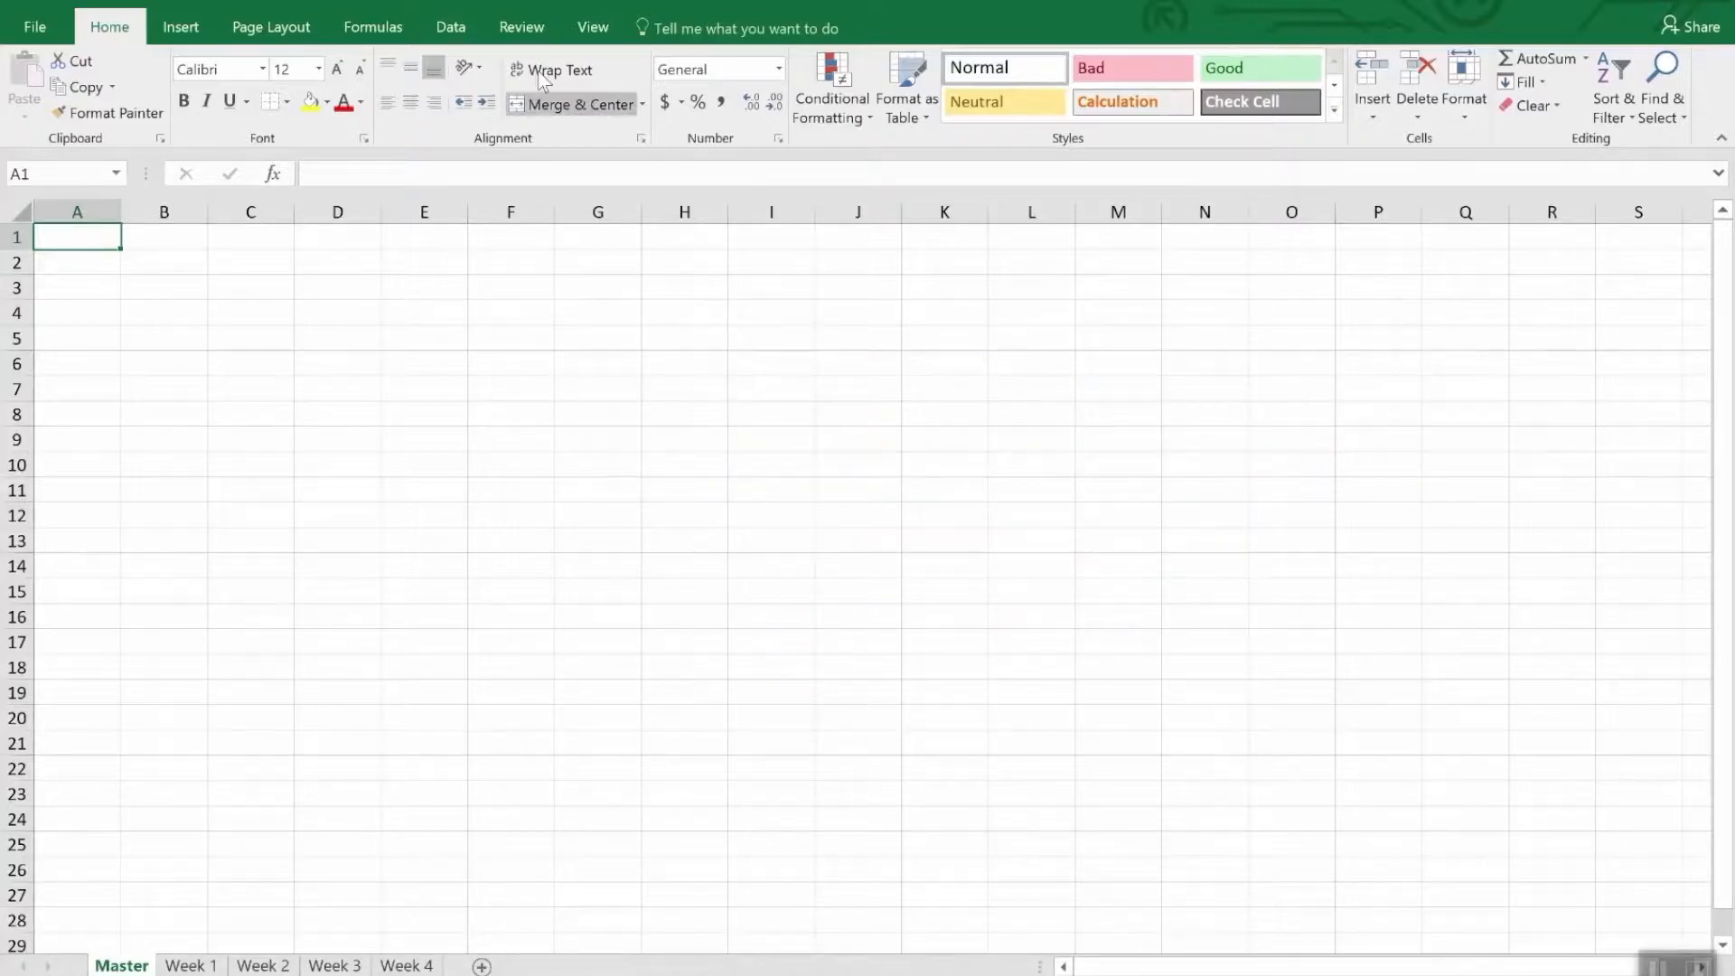
# - Start a Consolidate on the Master sheet with the Sum function and add the range A1:F6 of the Week 1 sheet as a reference
pyautogui.click(455, 29)
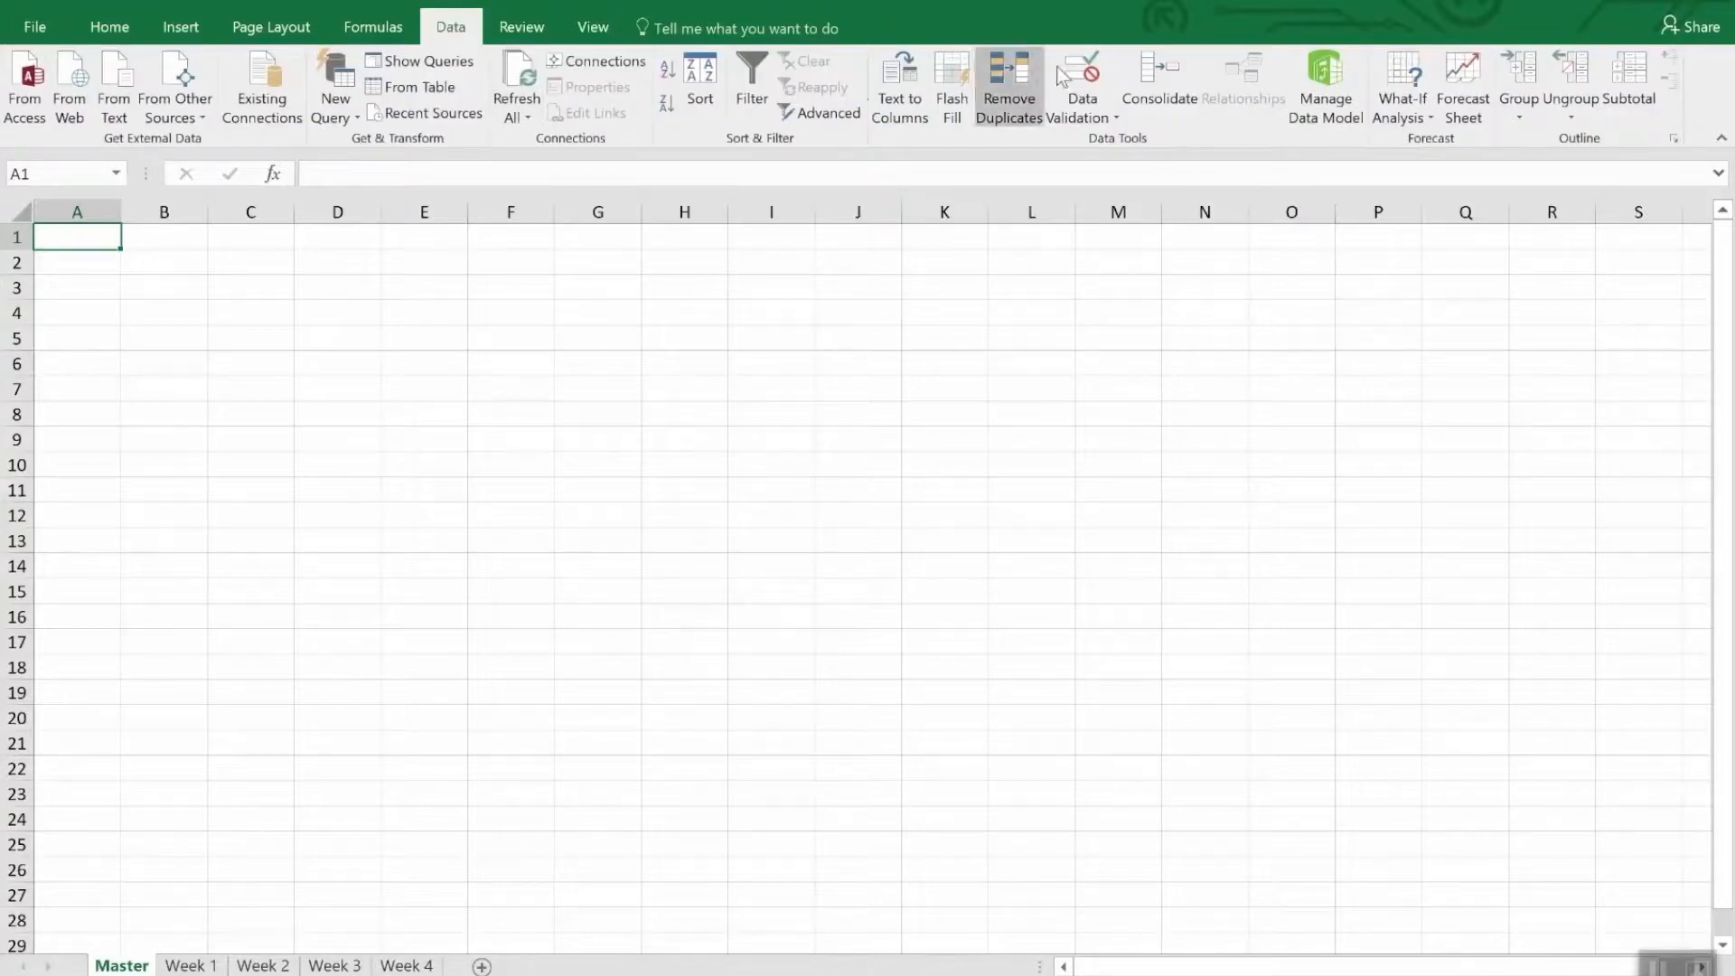
pyautogui.click(1157, 77)
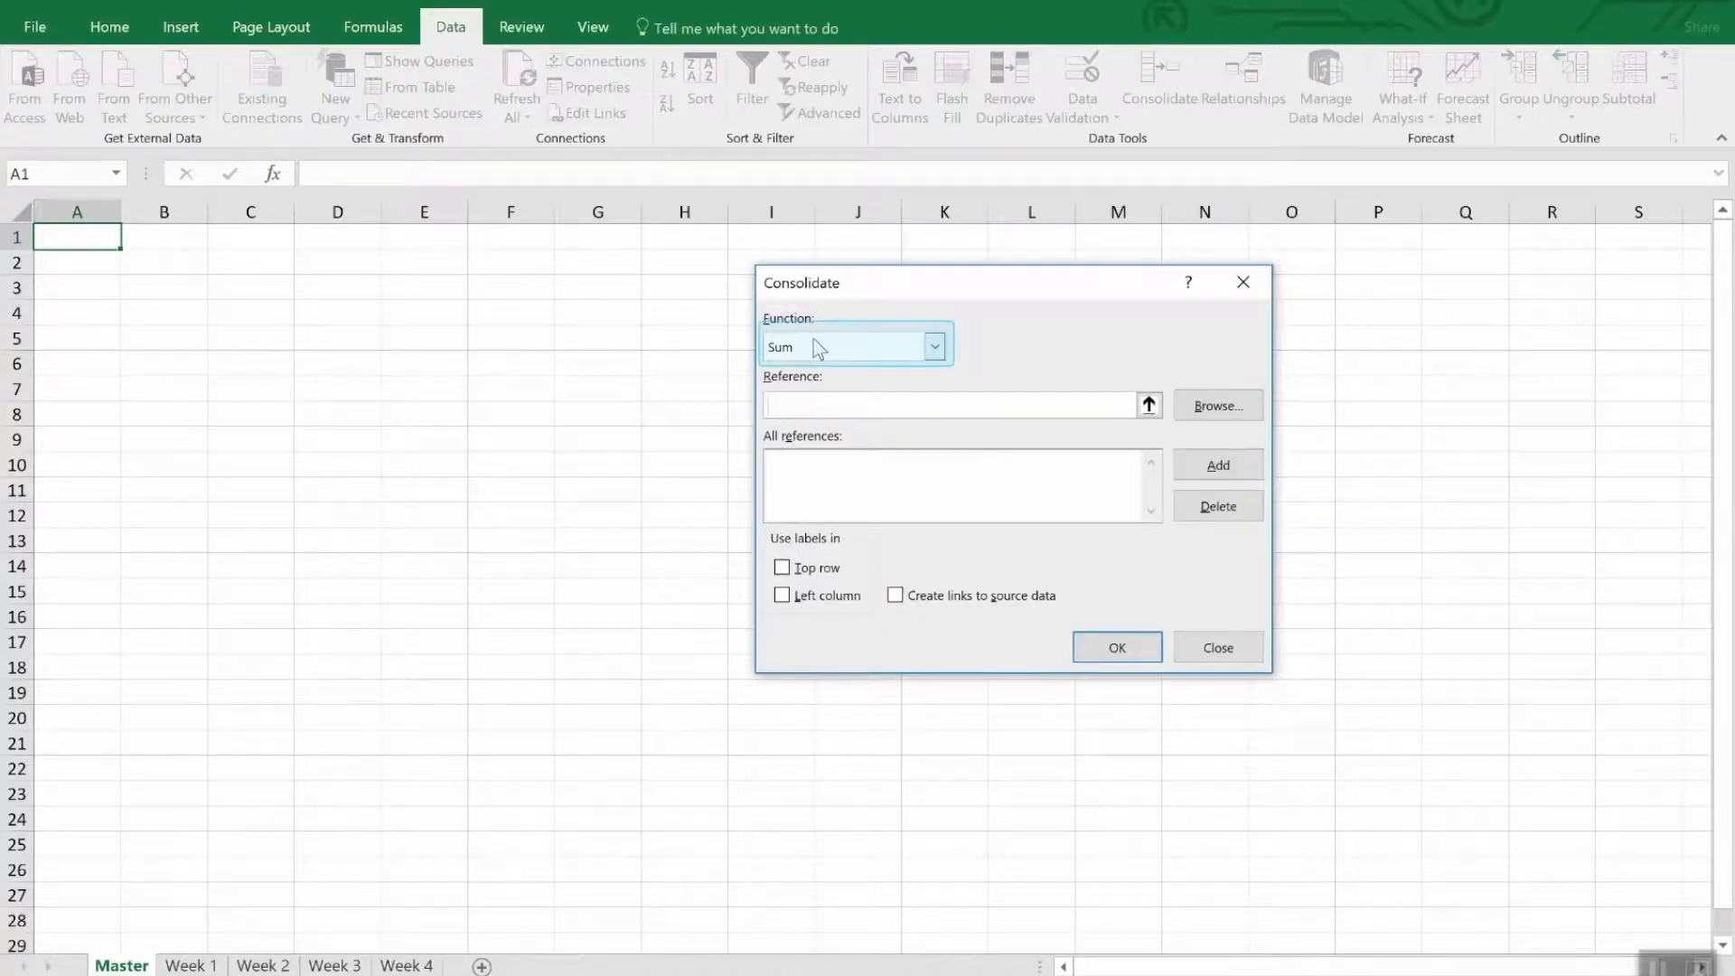
pyautogui.click(935, 348)
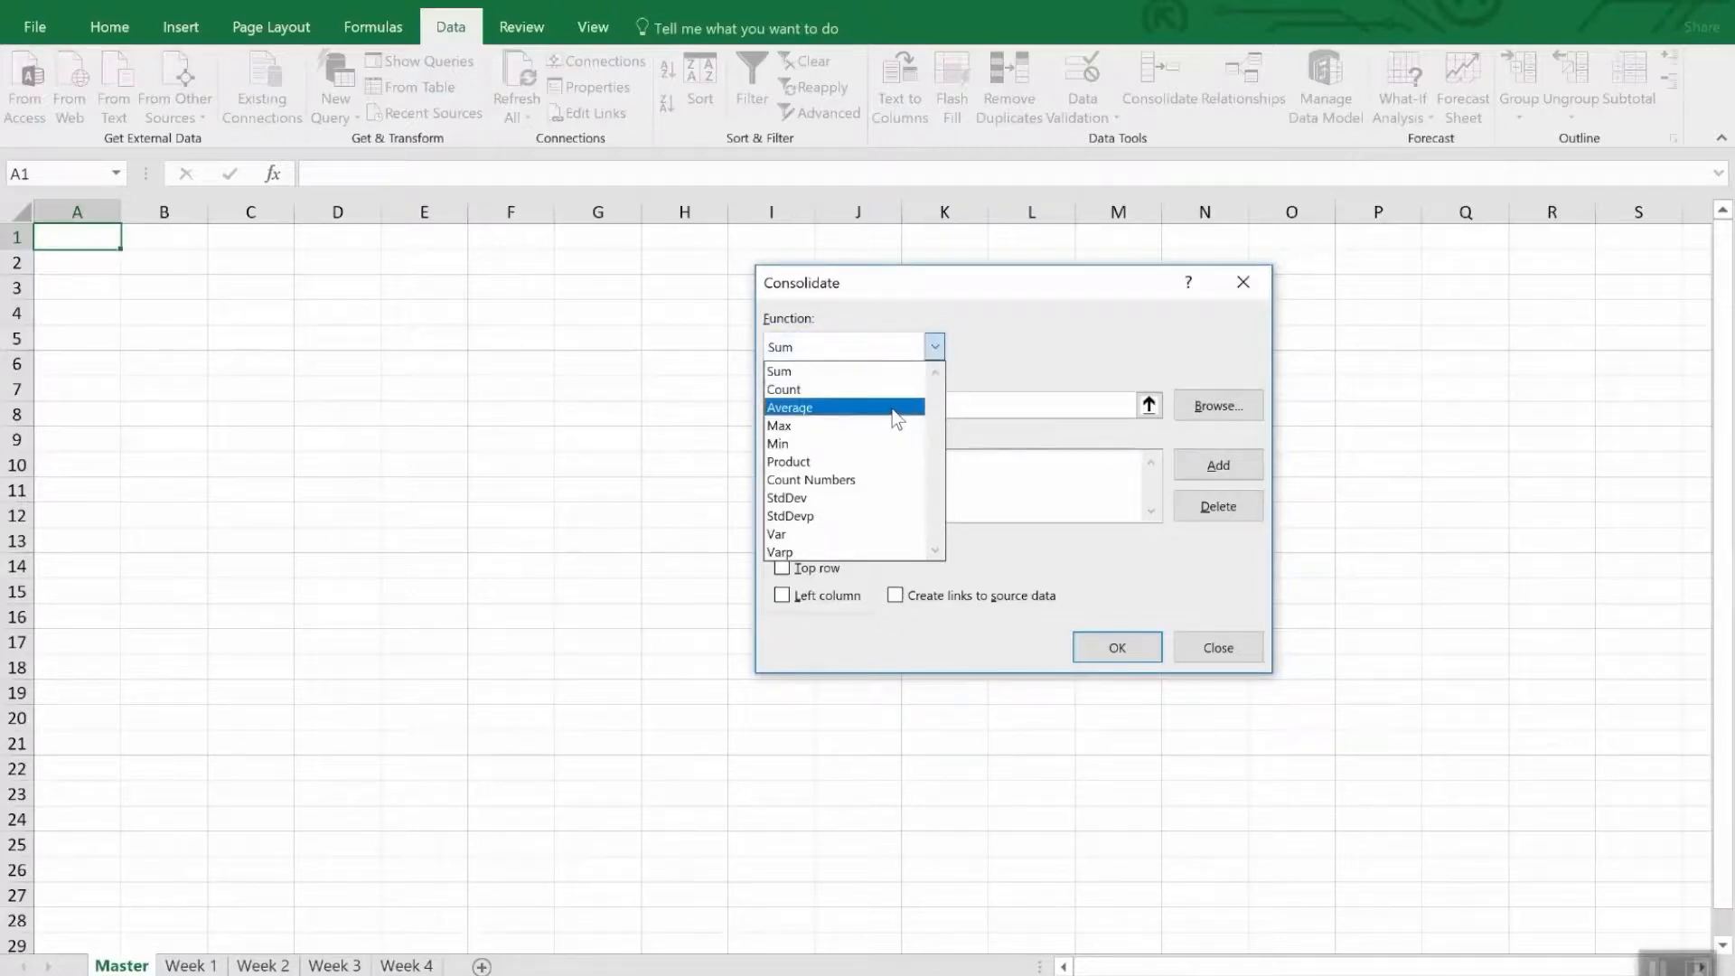
pyautogui.click(1038, 342)
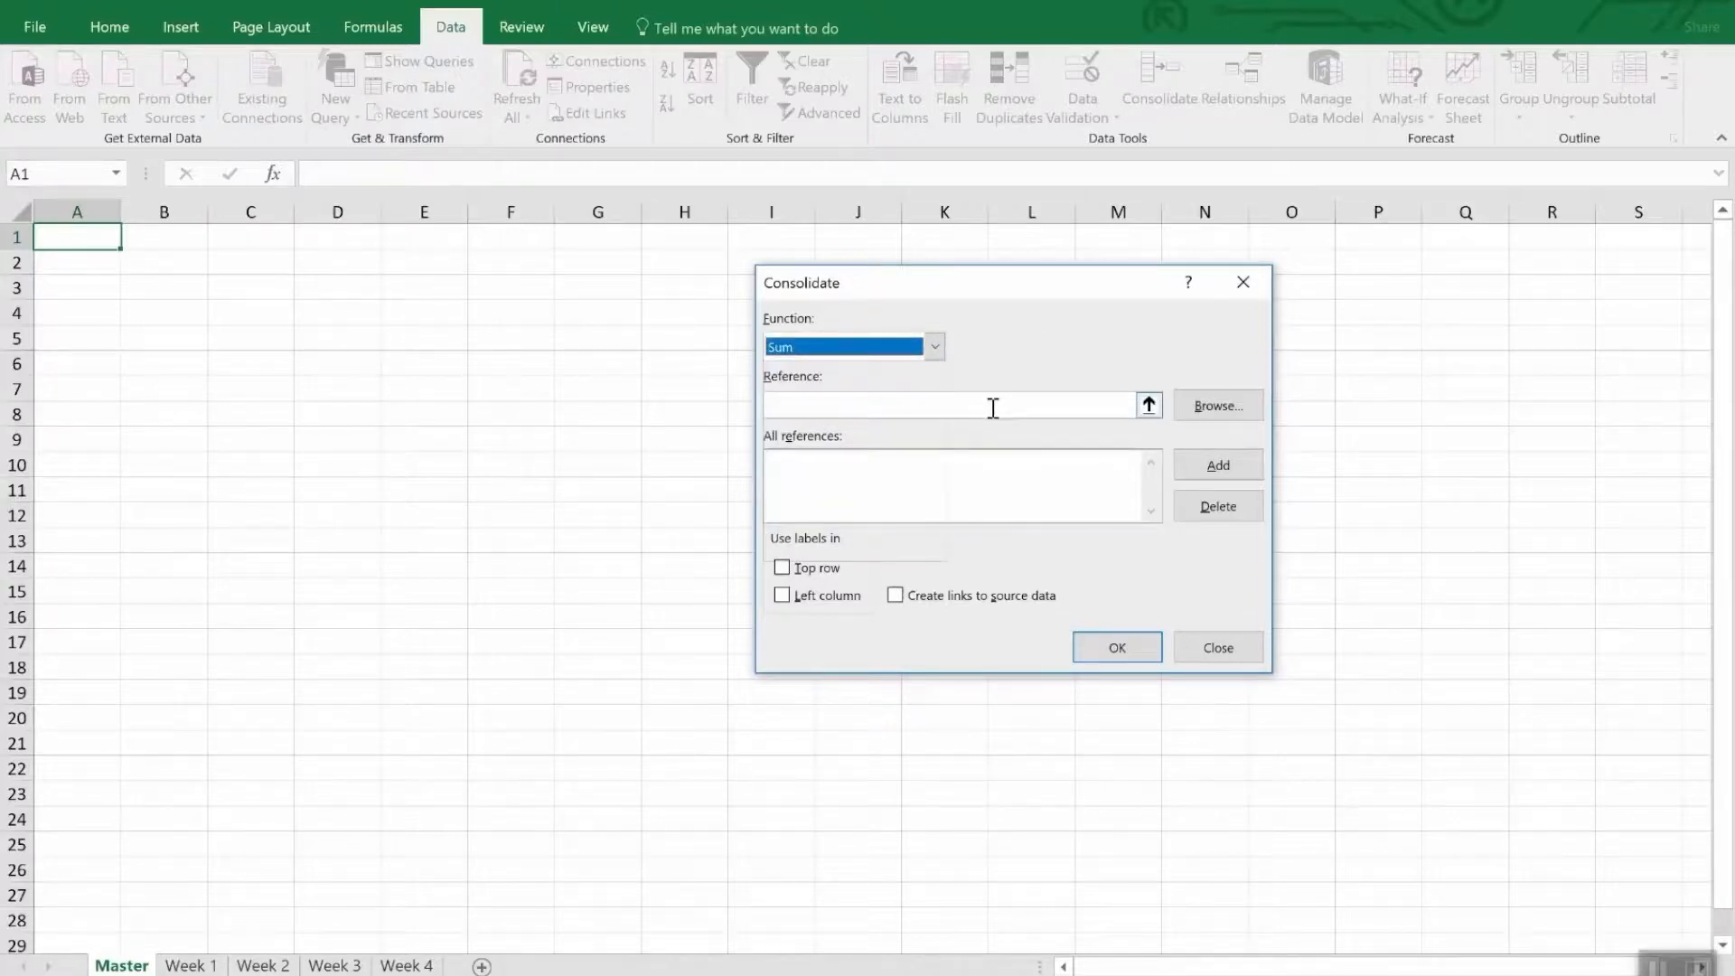
pyautogui.click(1149, 405)
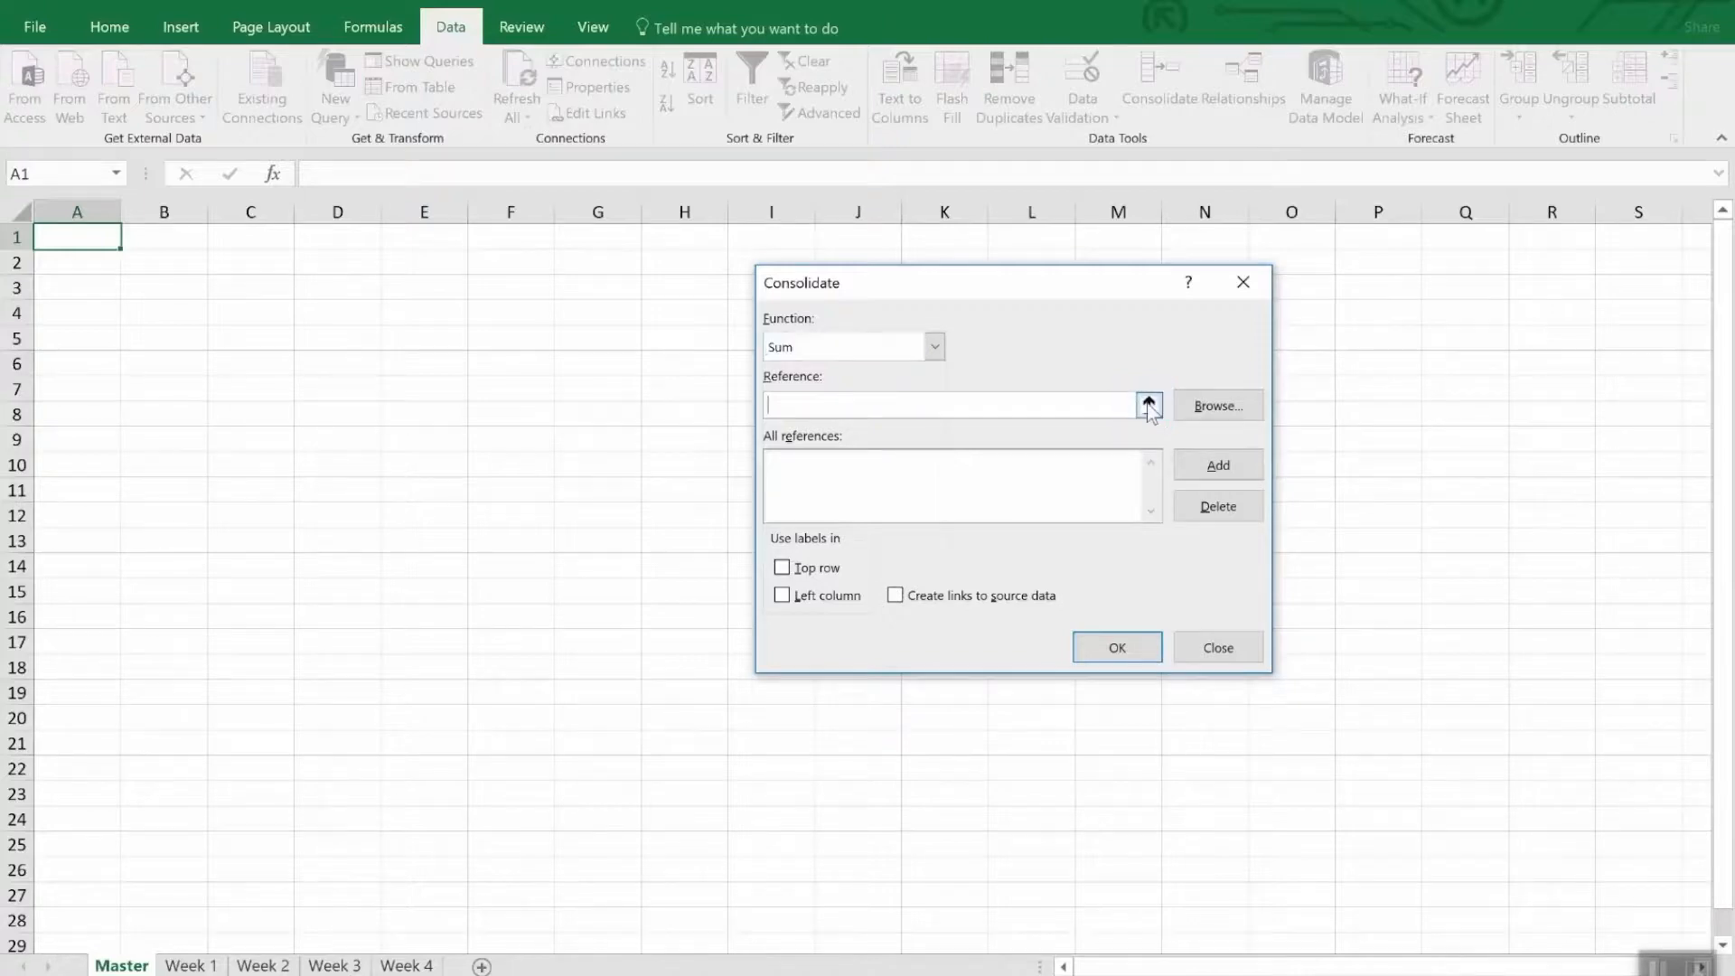
pyautogui.click(191, 965)
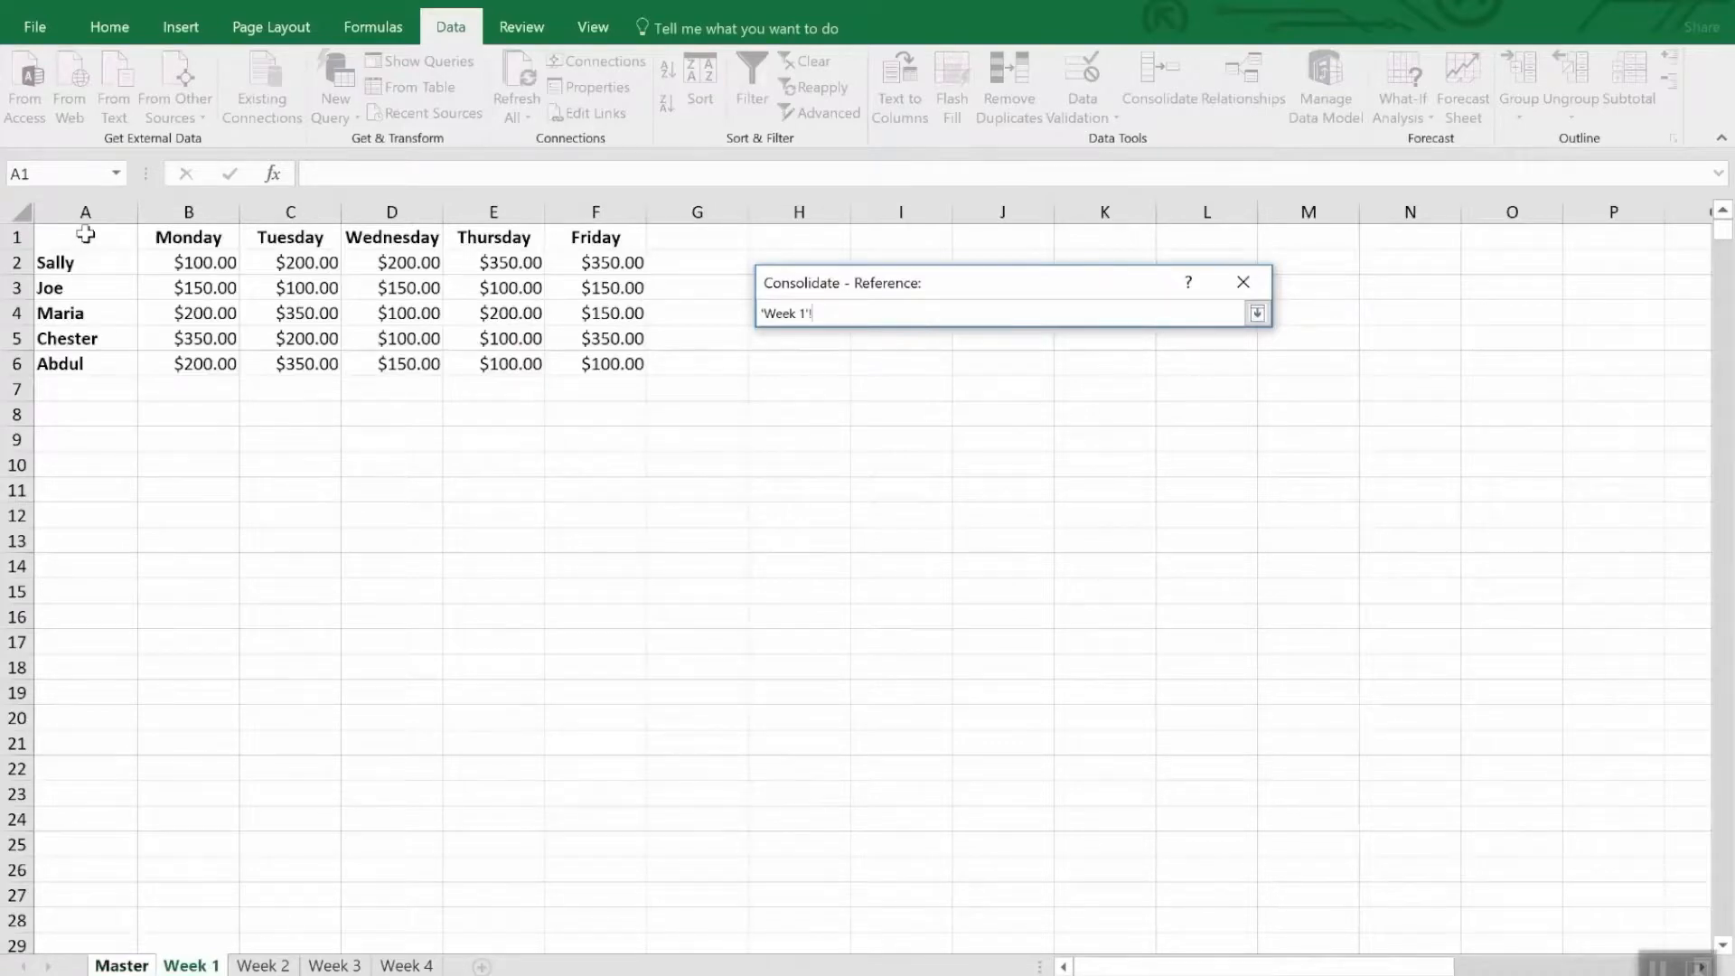
pyautogui.moveTo(85, 237); pyautogui.dragTo(614, 365)
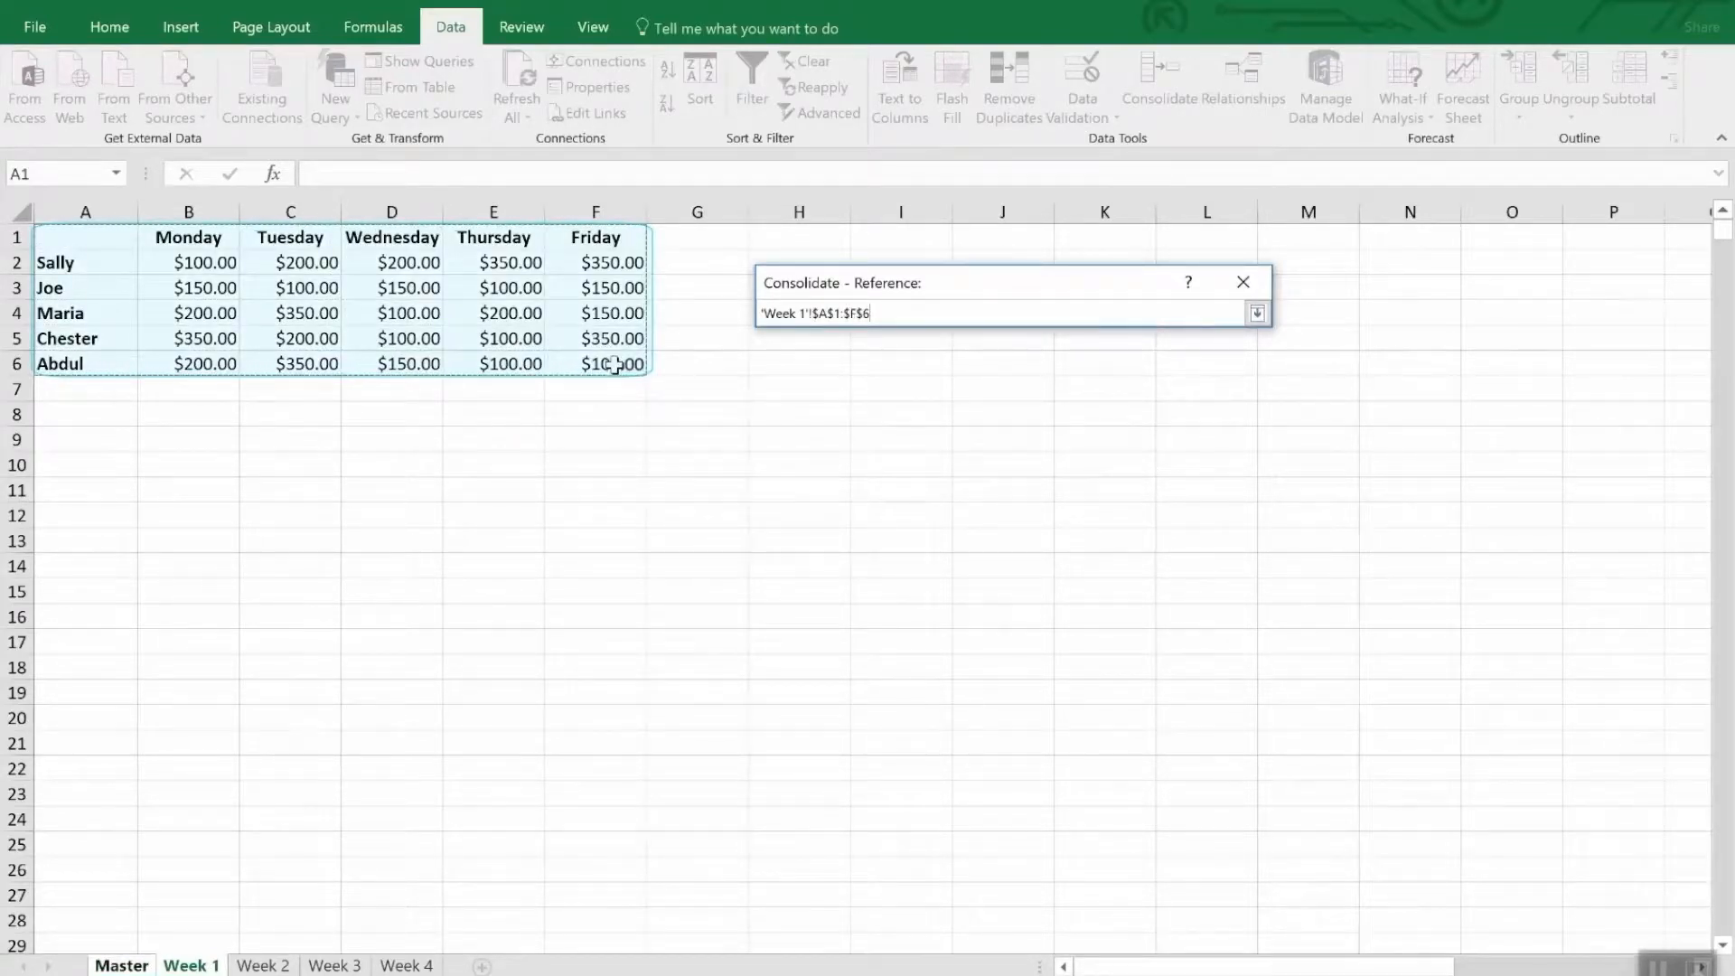
pyautogui.click(1257, 313)
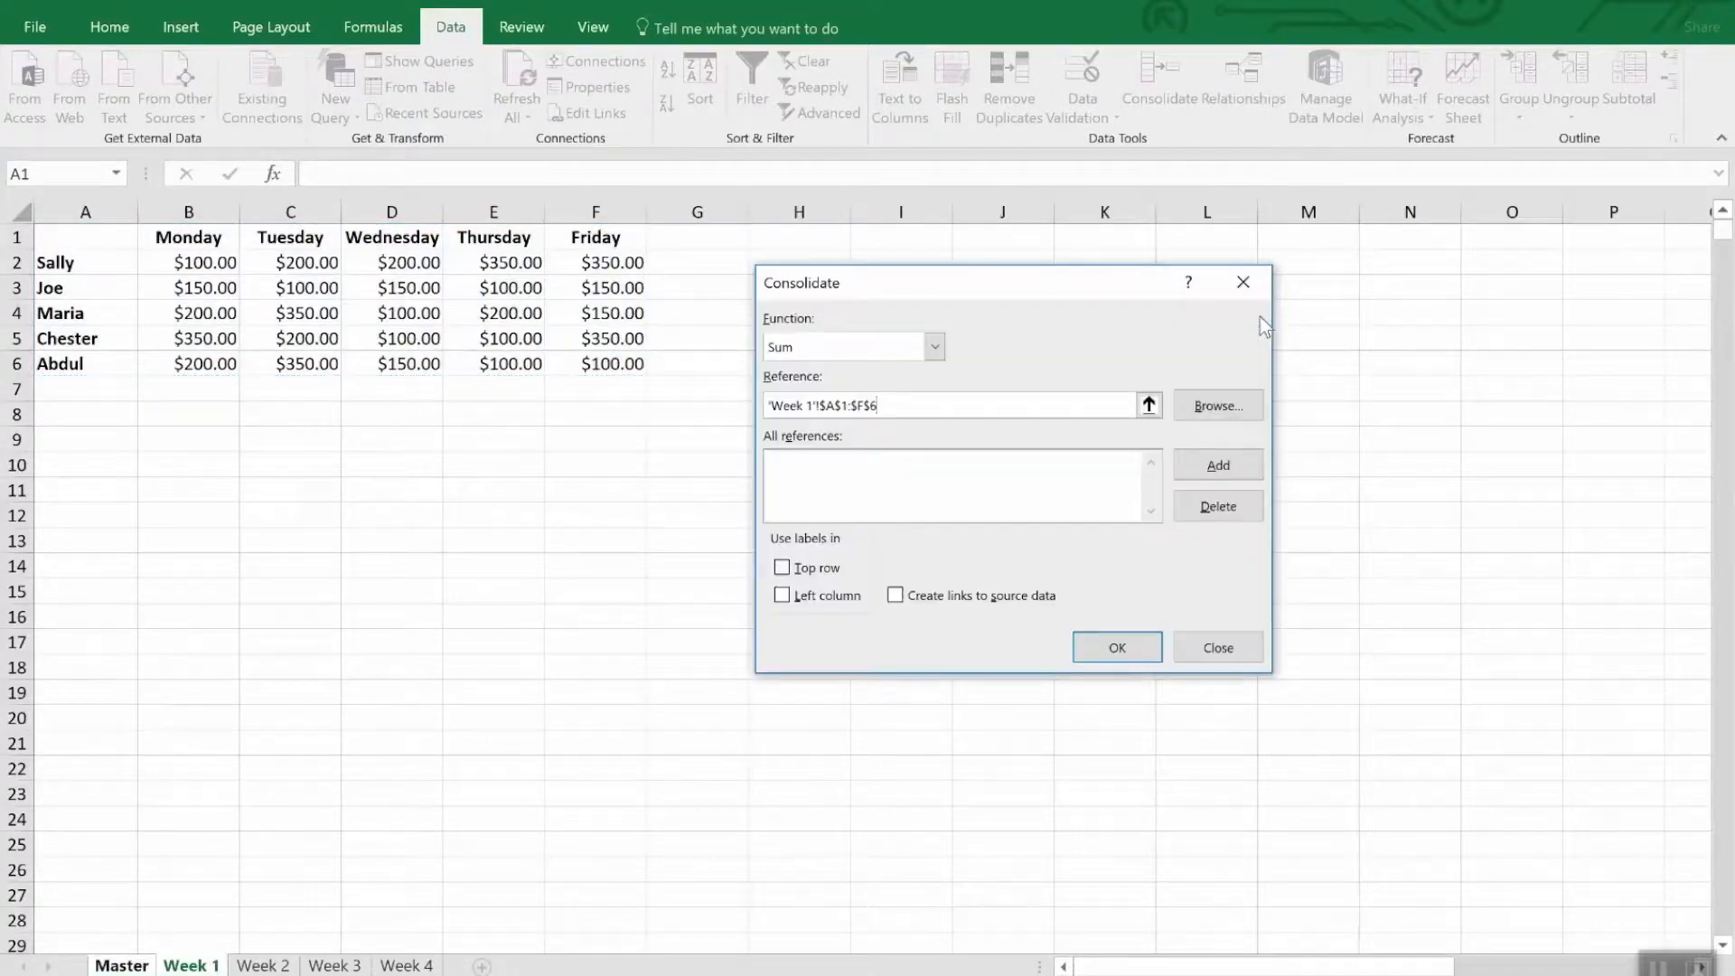
pyautogui.click(1204, 465)
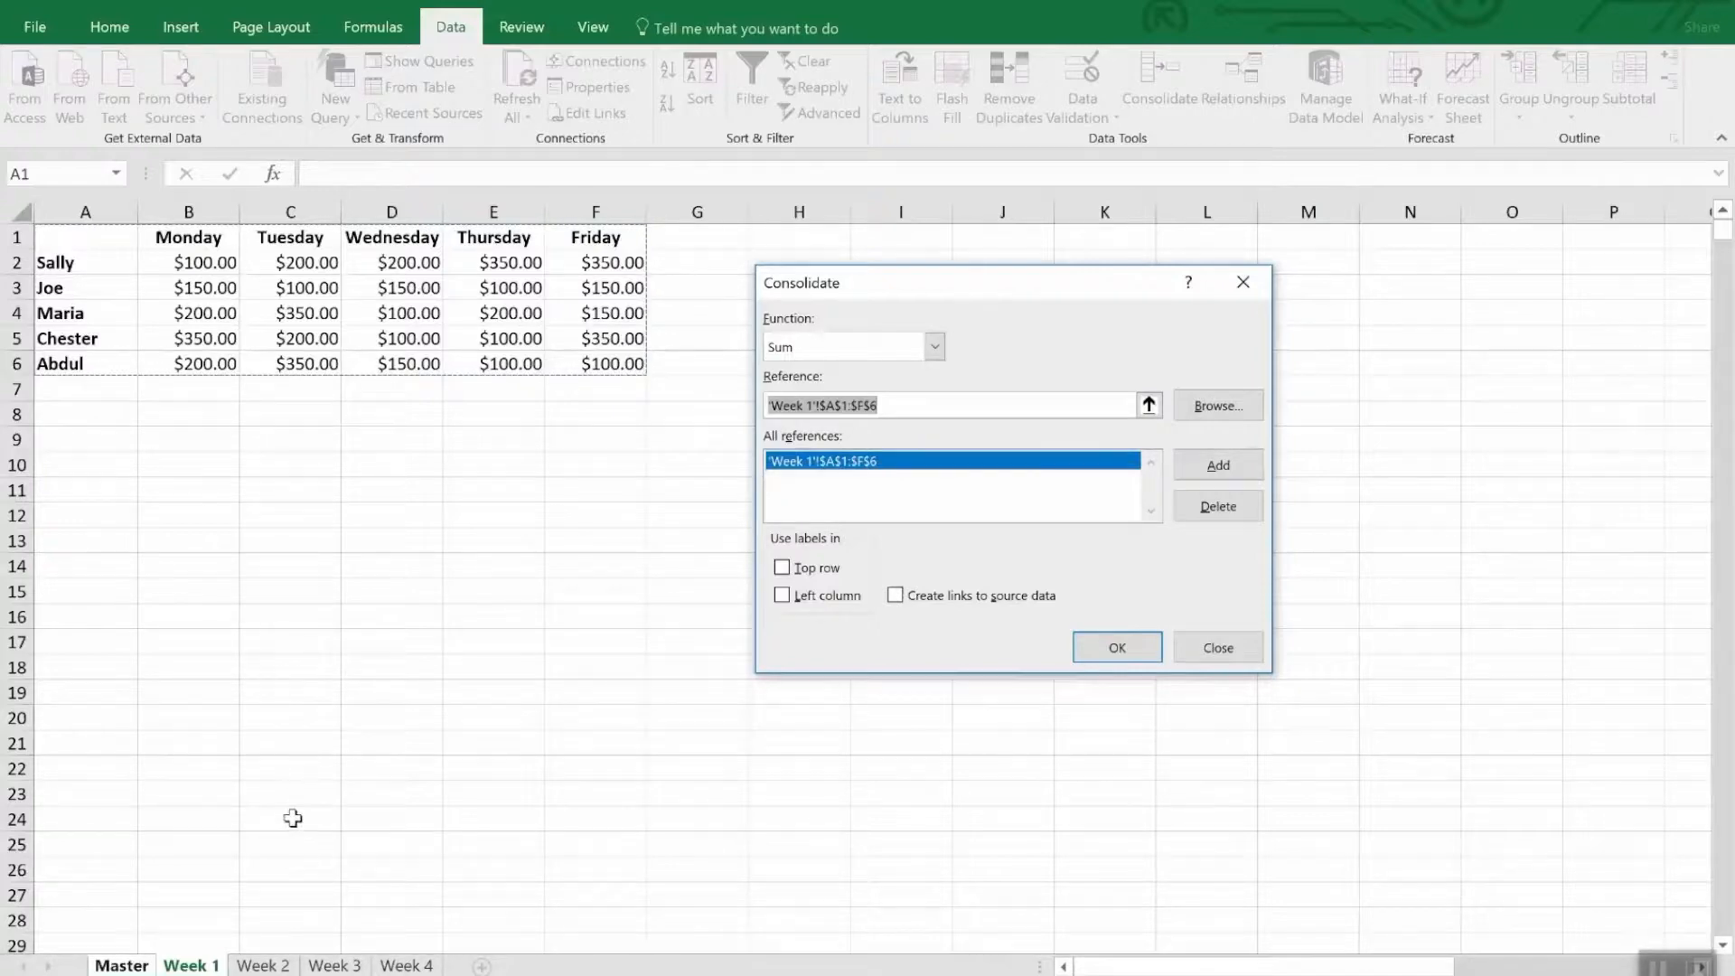
# - Add the range A1:F6 of the Week 2, Week 3 and Week 4 sheets to the consolidation references
pyautogui.click(276, 965)
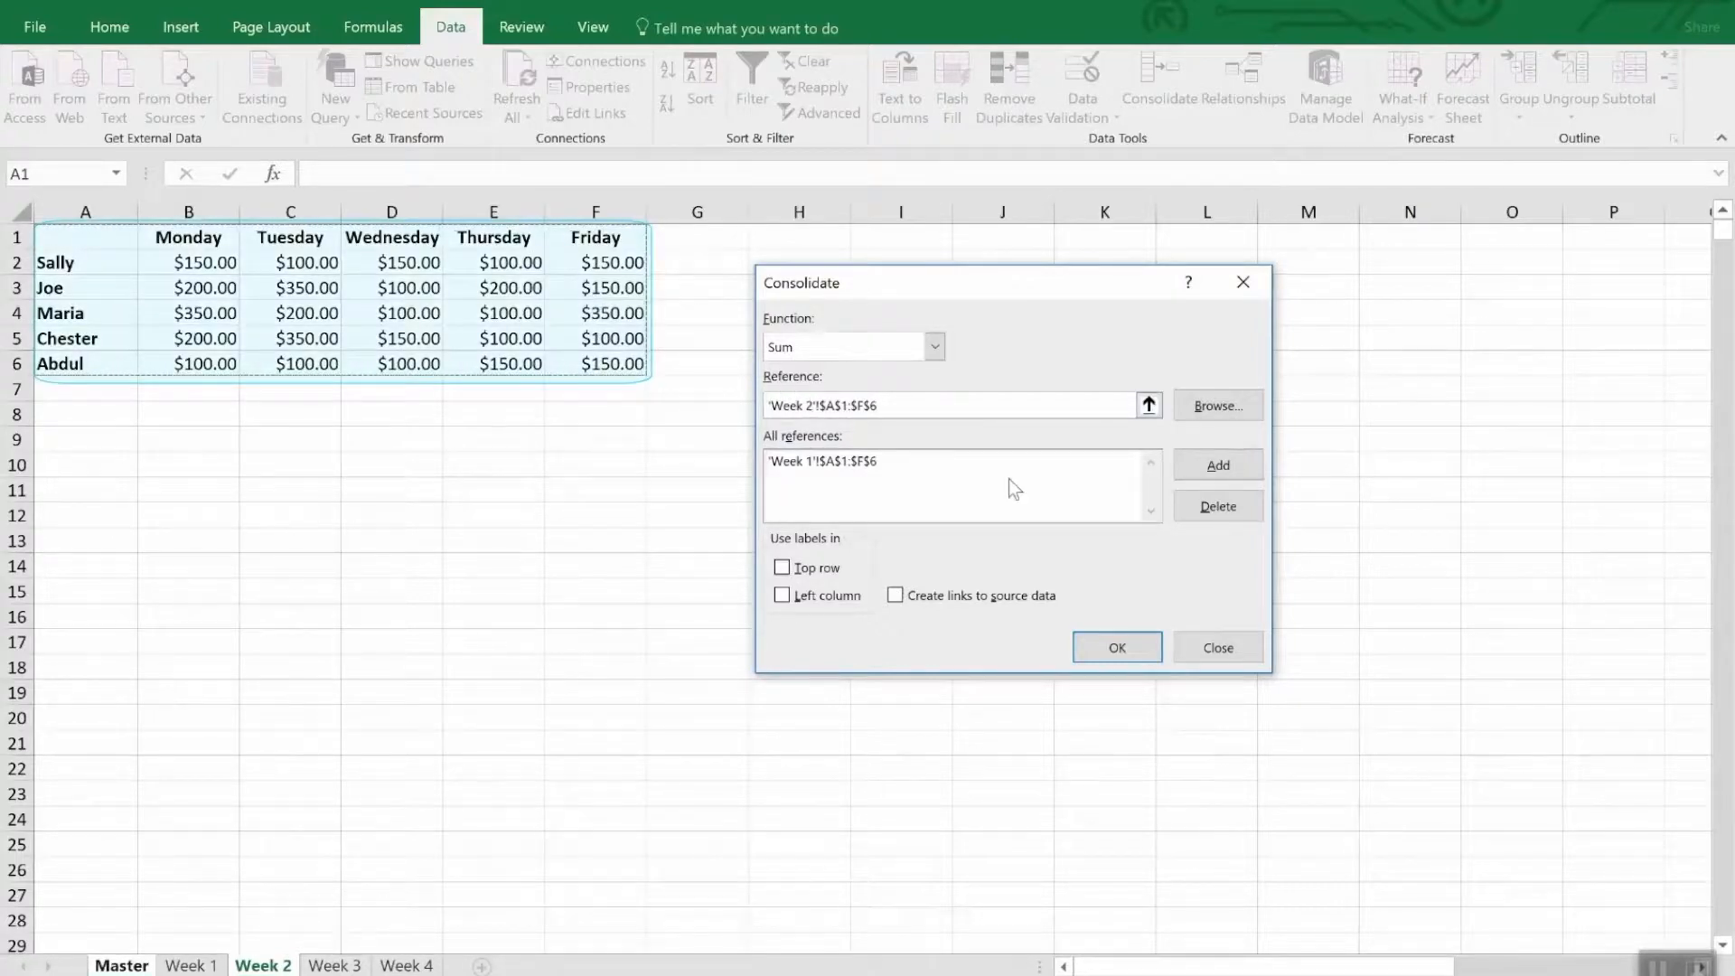
pyautogui.click(1207, 466)
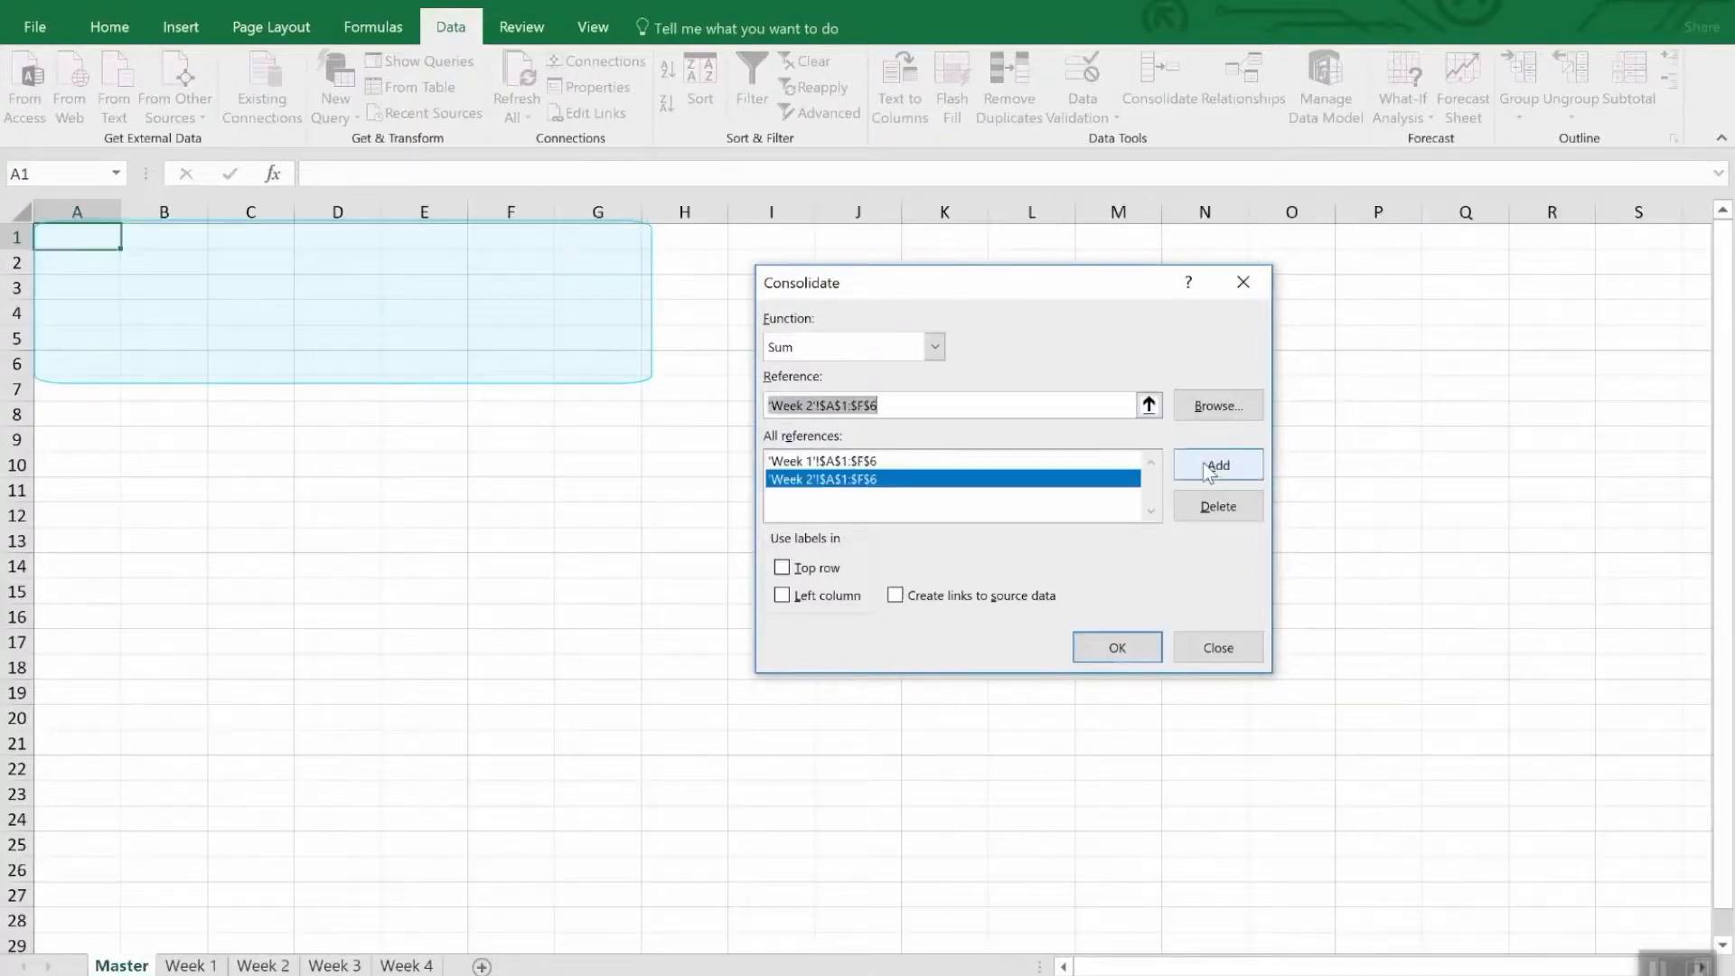
pyautogui.click(330, 965)
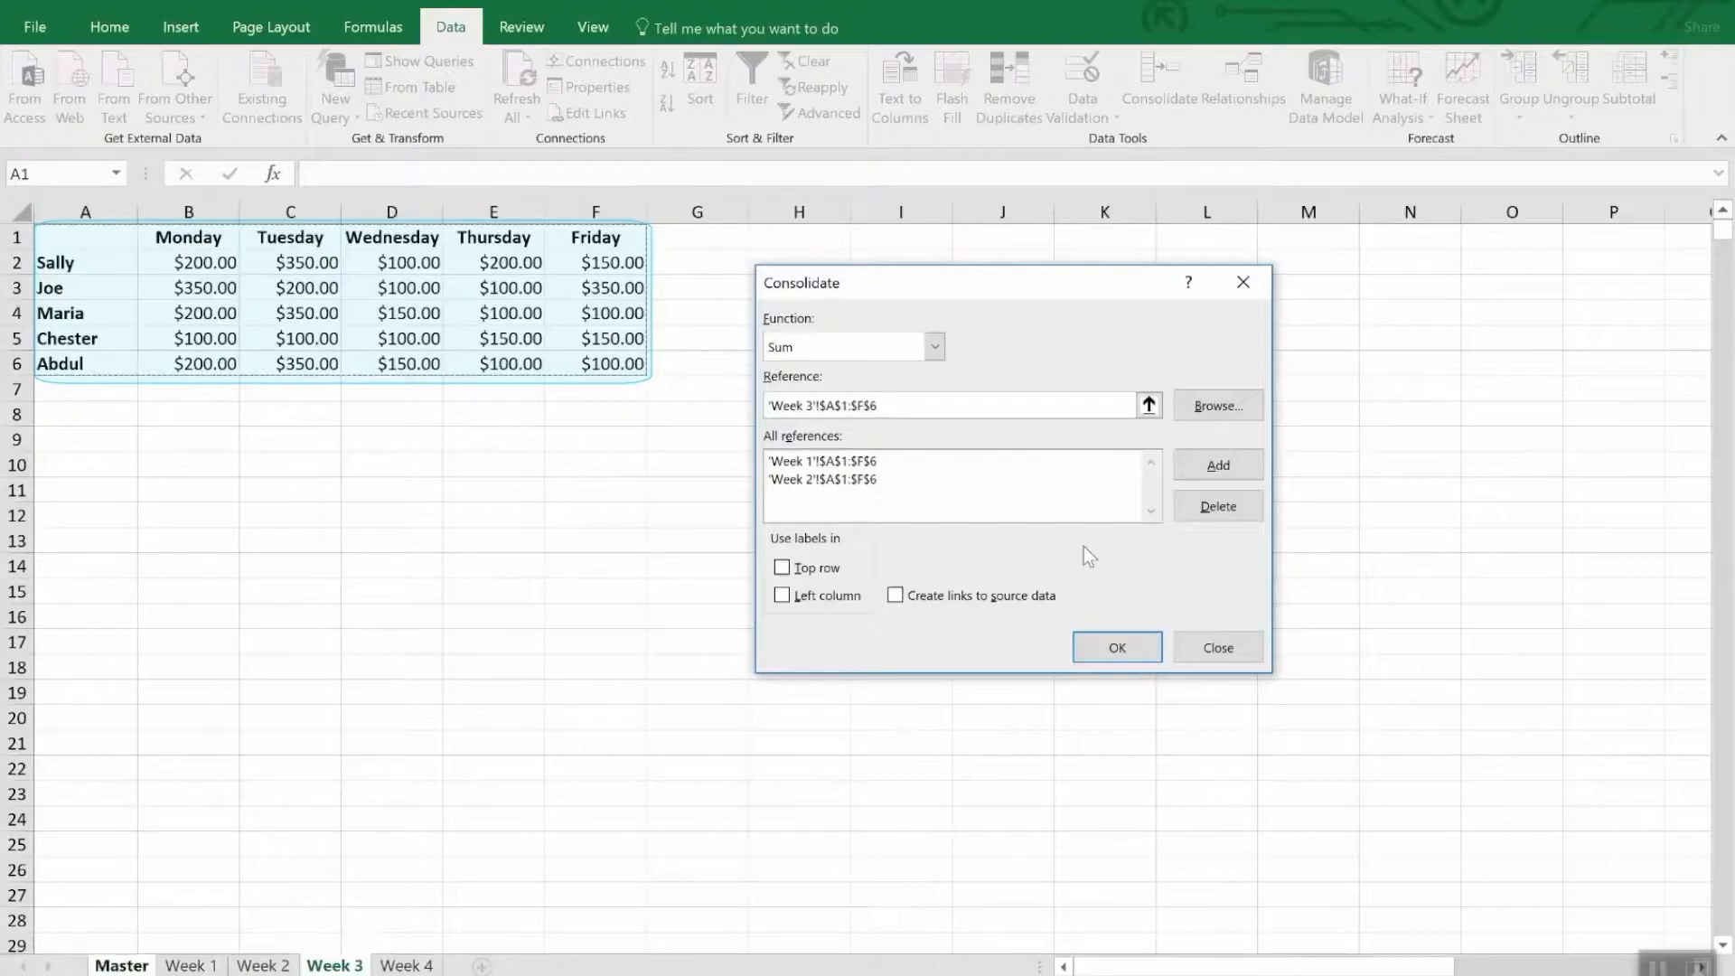
pyautogui.click(1207, 465)
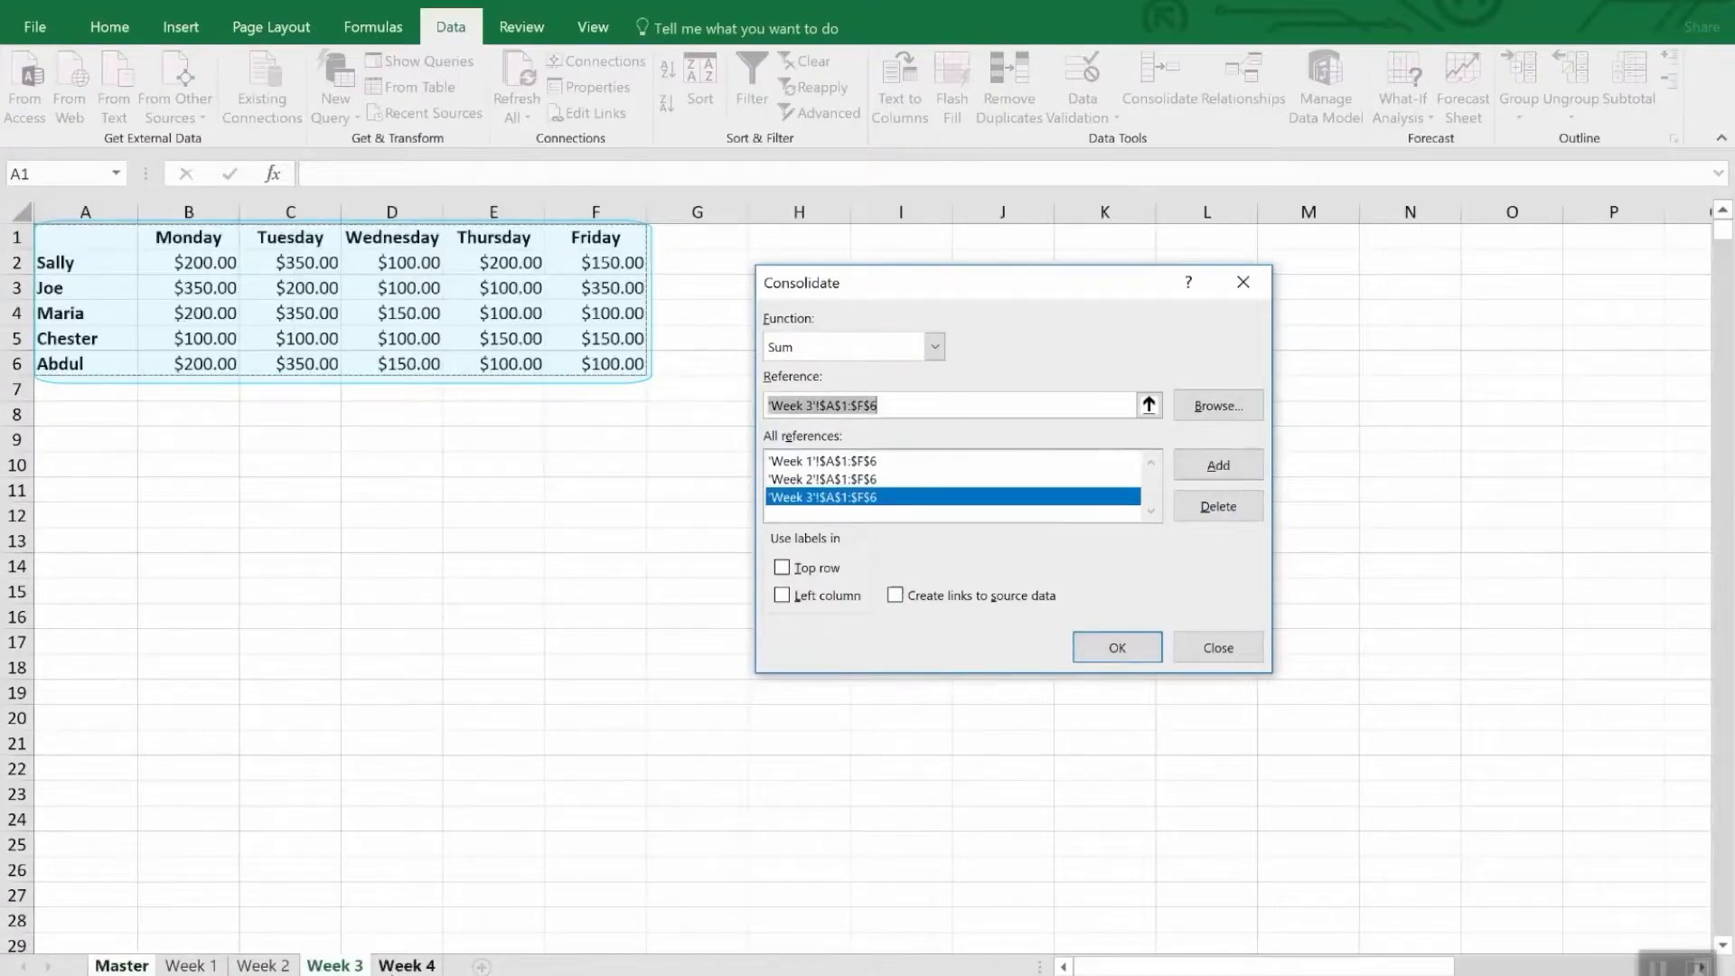
pyautogui.click(403, 965)
pyautogui.click(1251, 465)
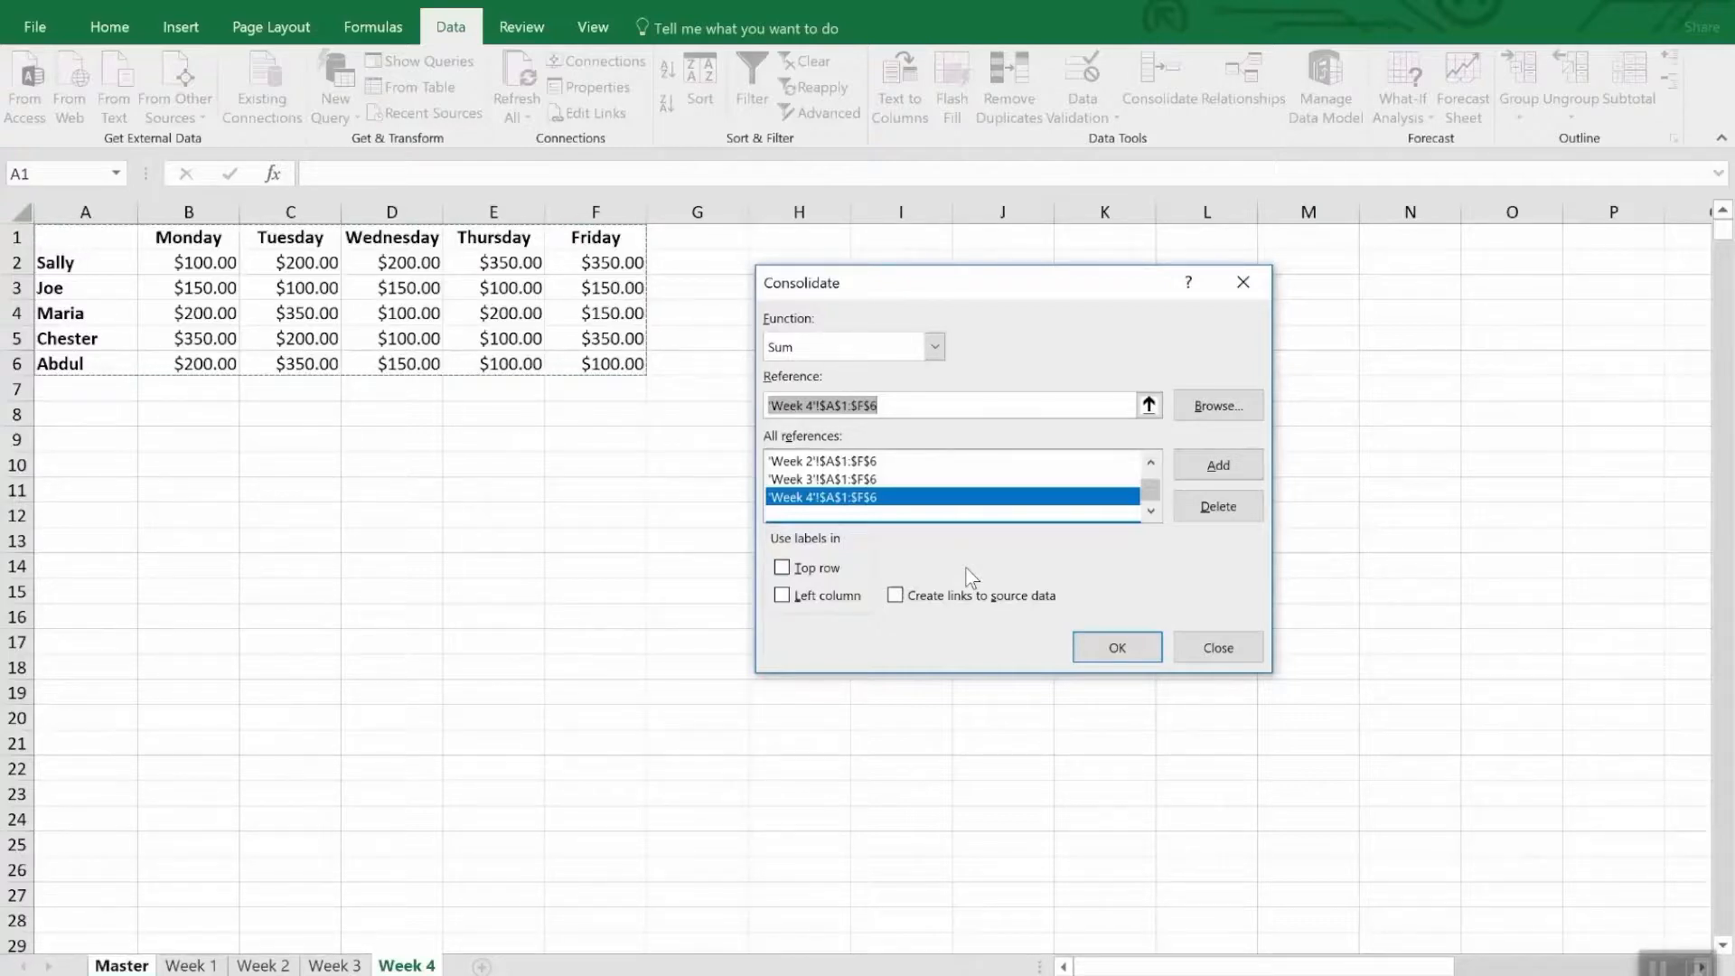
# - Consolidate the data using labels from the top row and left column, with links to the source data
pyautogui.click(827, 572)
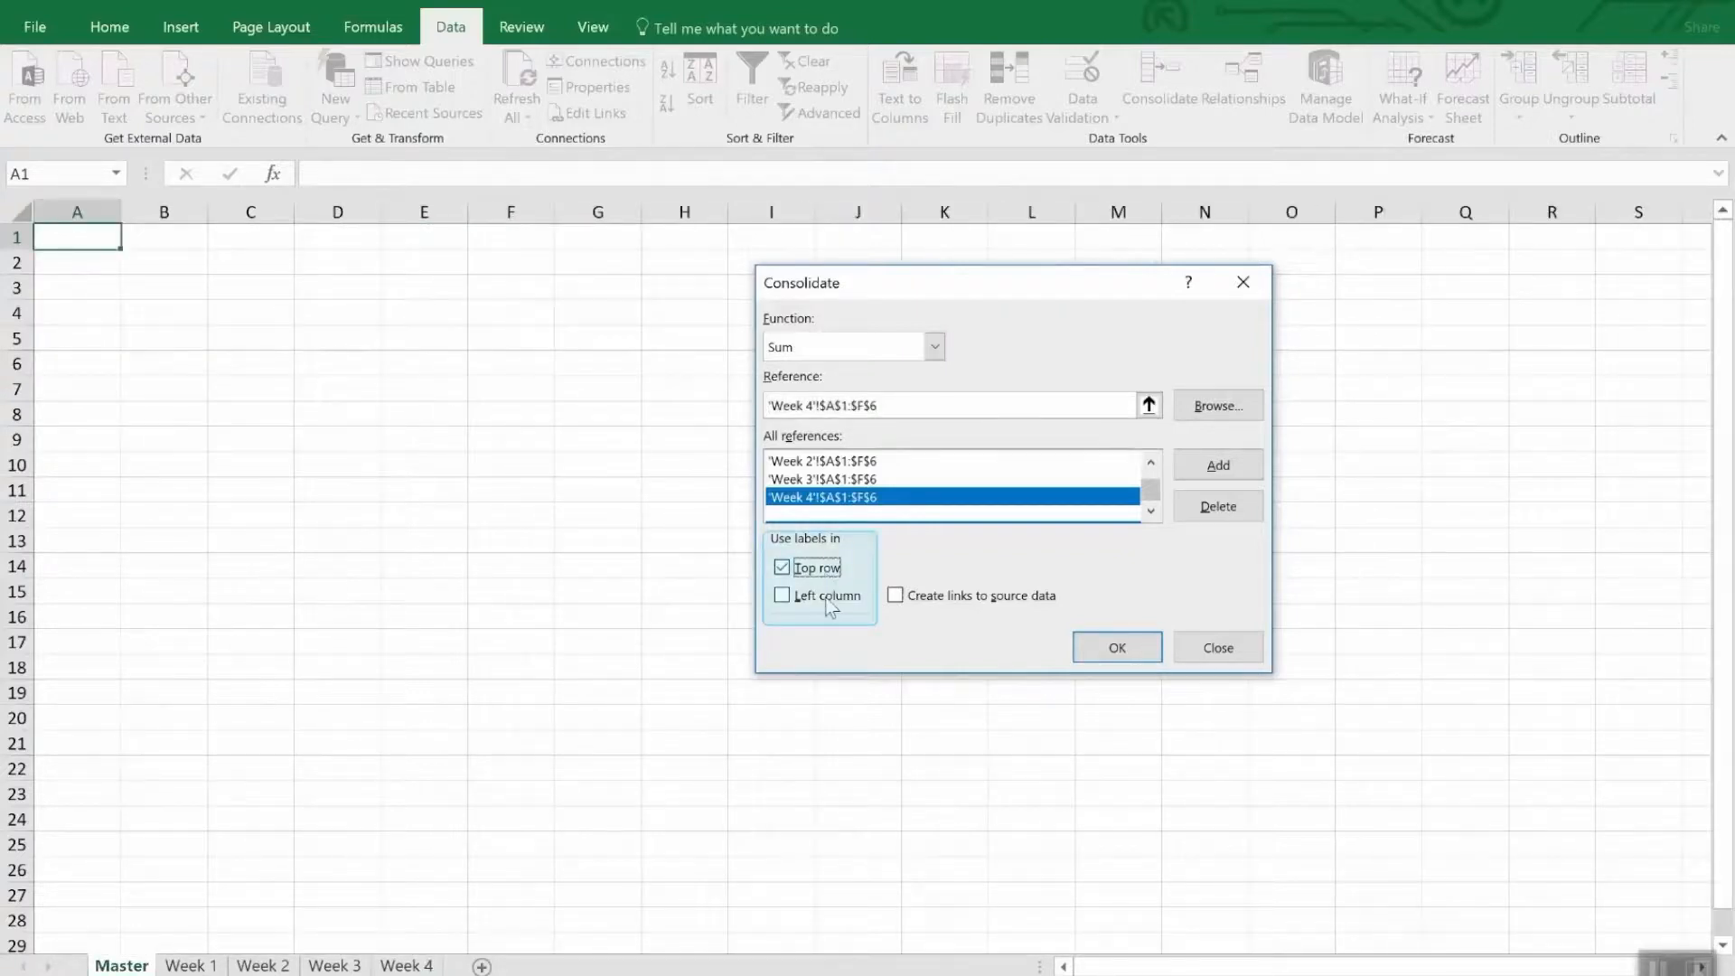
pyautogui.click(827, 598)
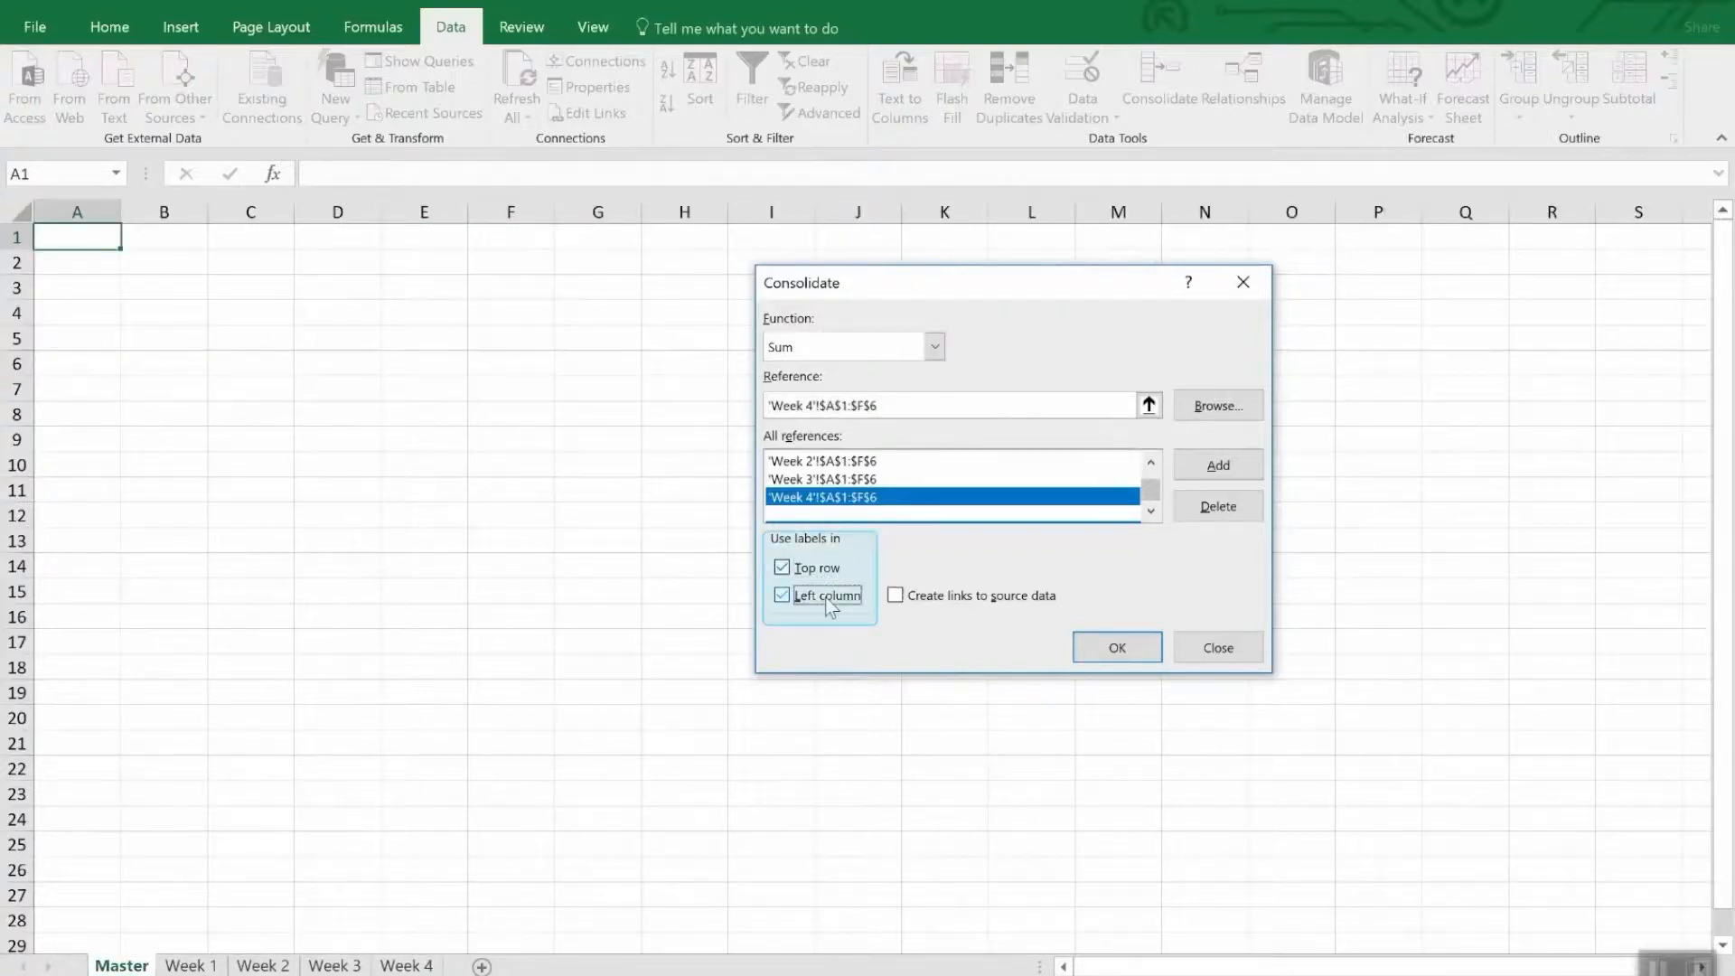
pyautogui.click(982, 599)
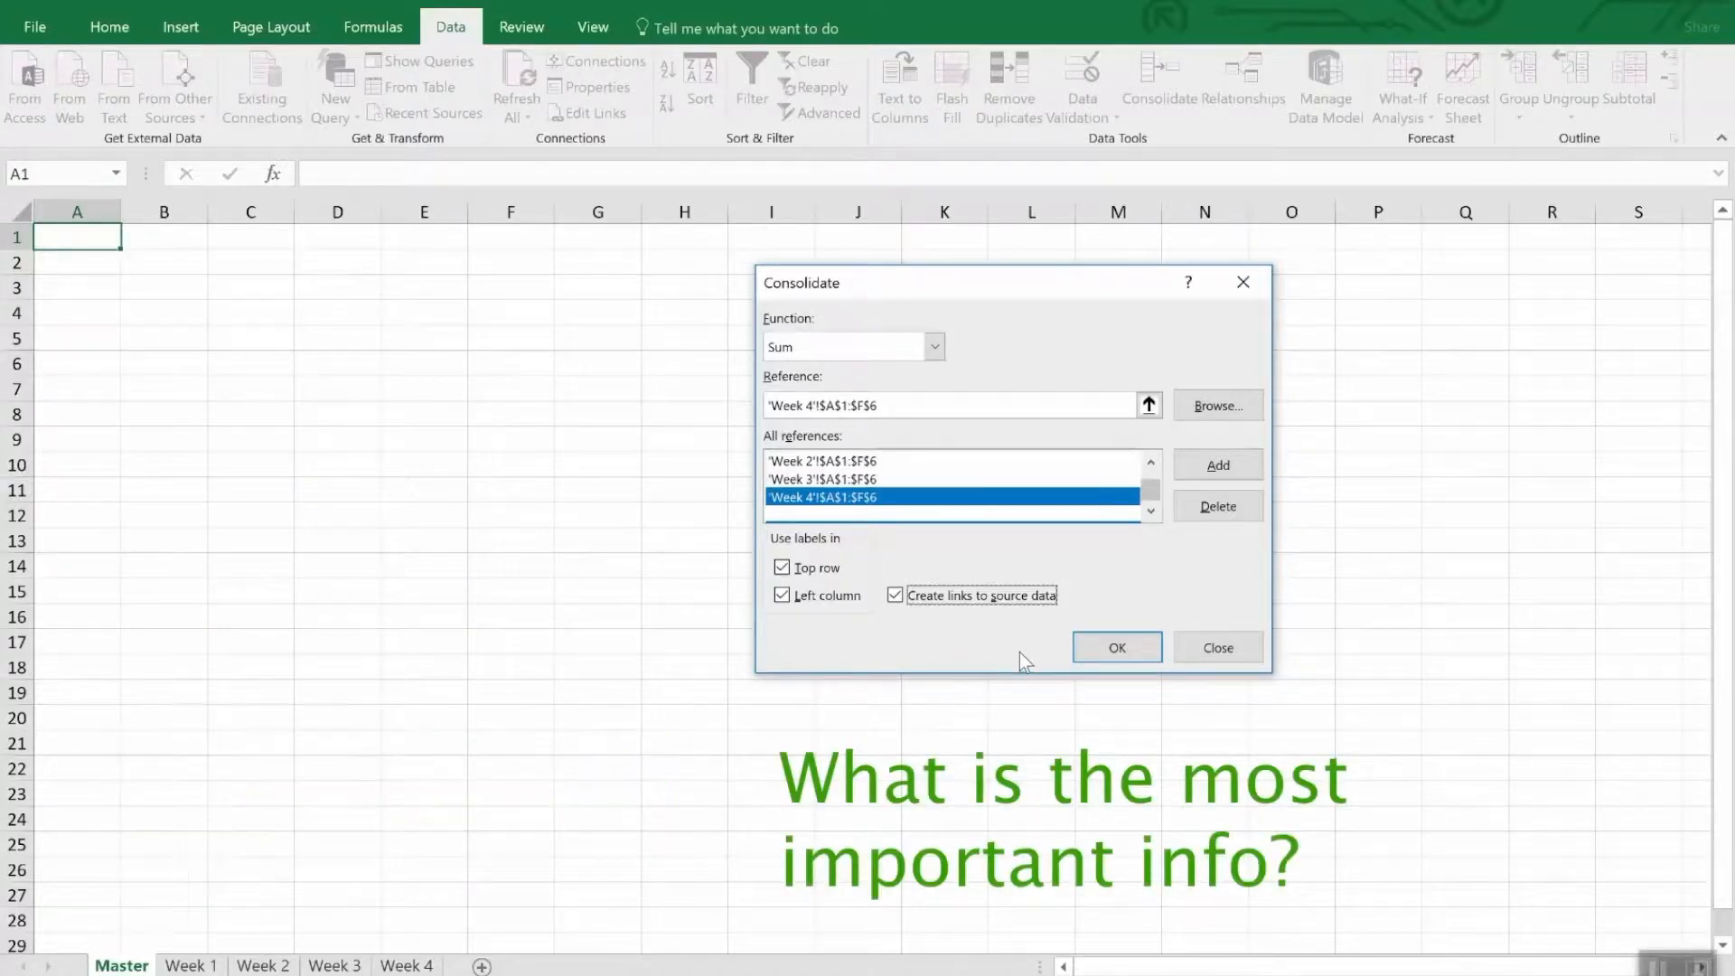
pyautogui.click(1102, 653)
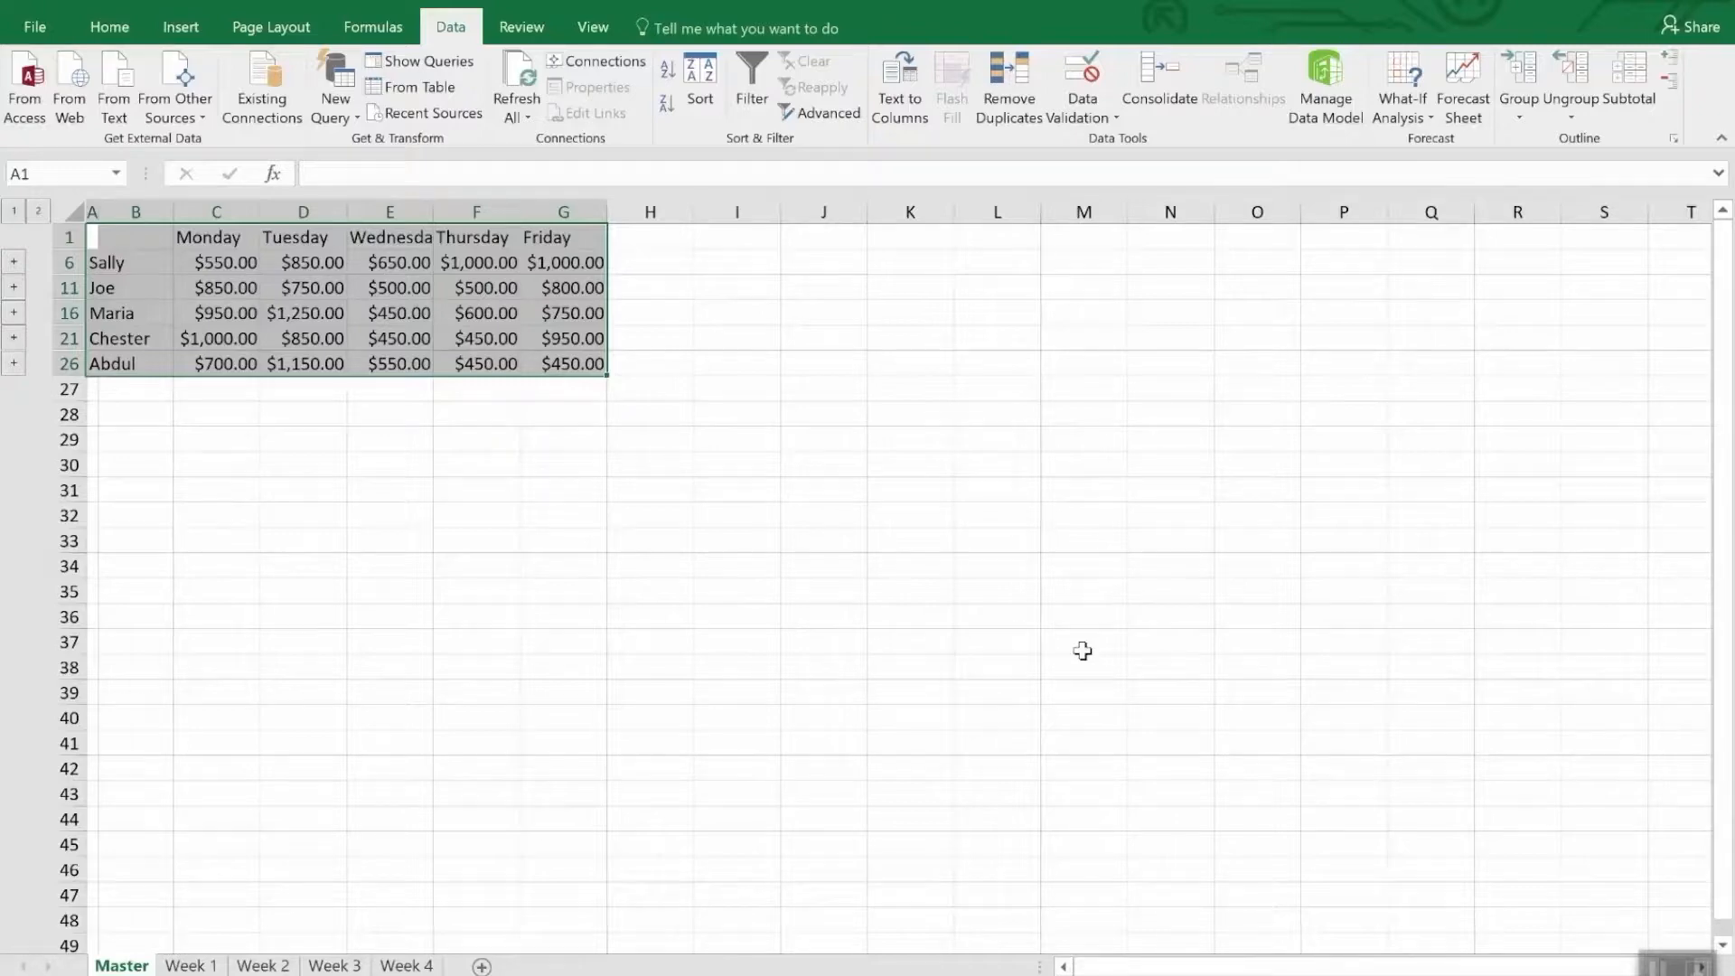
# - Unhide the collapsed detail rows between rows 1 and 26 of the Master sheet, and undo the change
pyautogui.click(1082, 650)
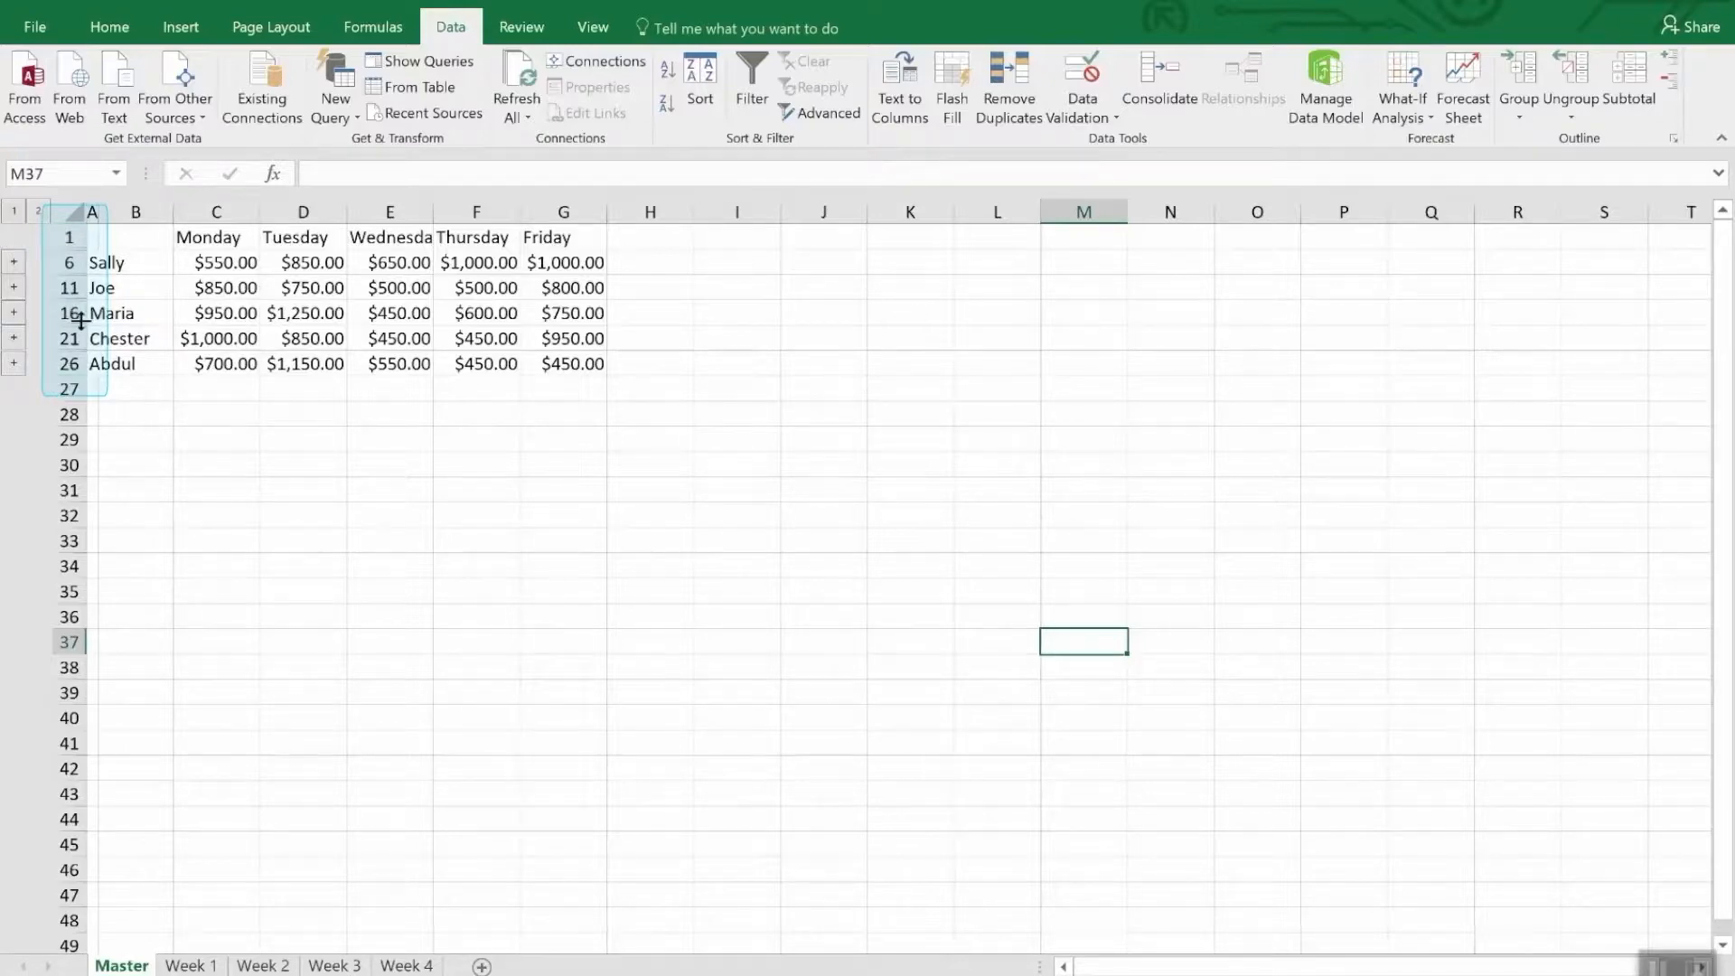
pyautogui.moveTo(69, 236); pyautogui.dragTo(56, 369)
pyautogui.rightClick(59, 369)
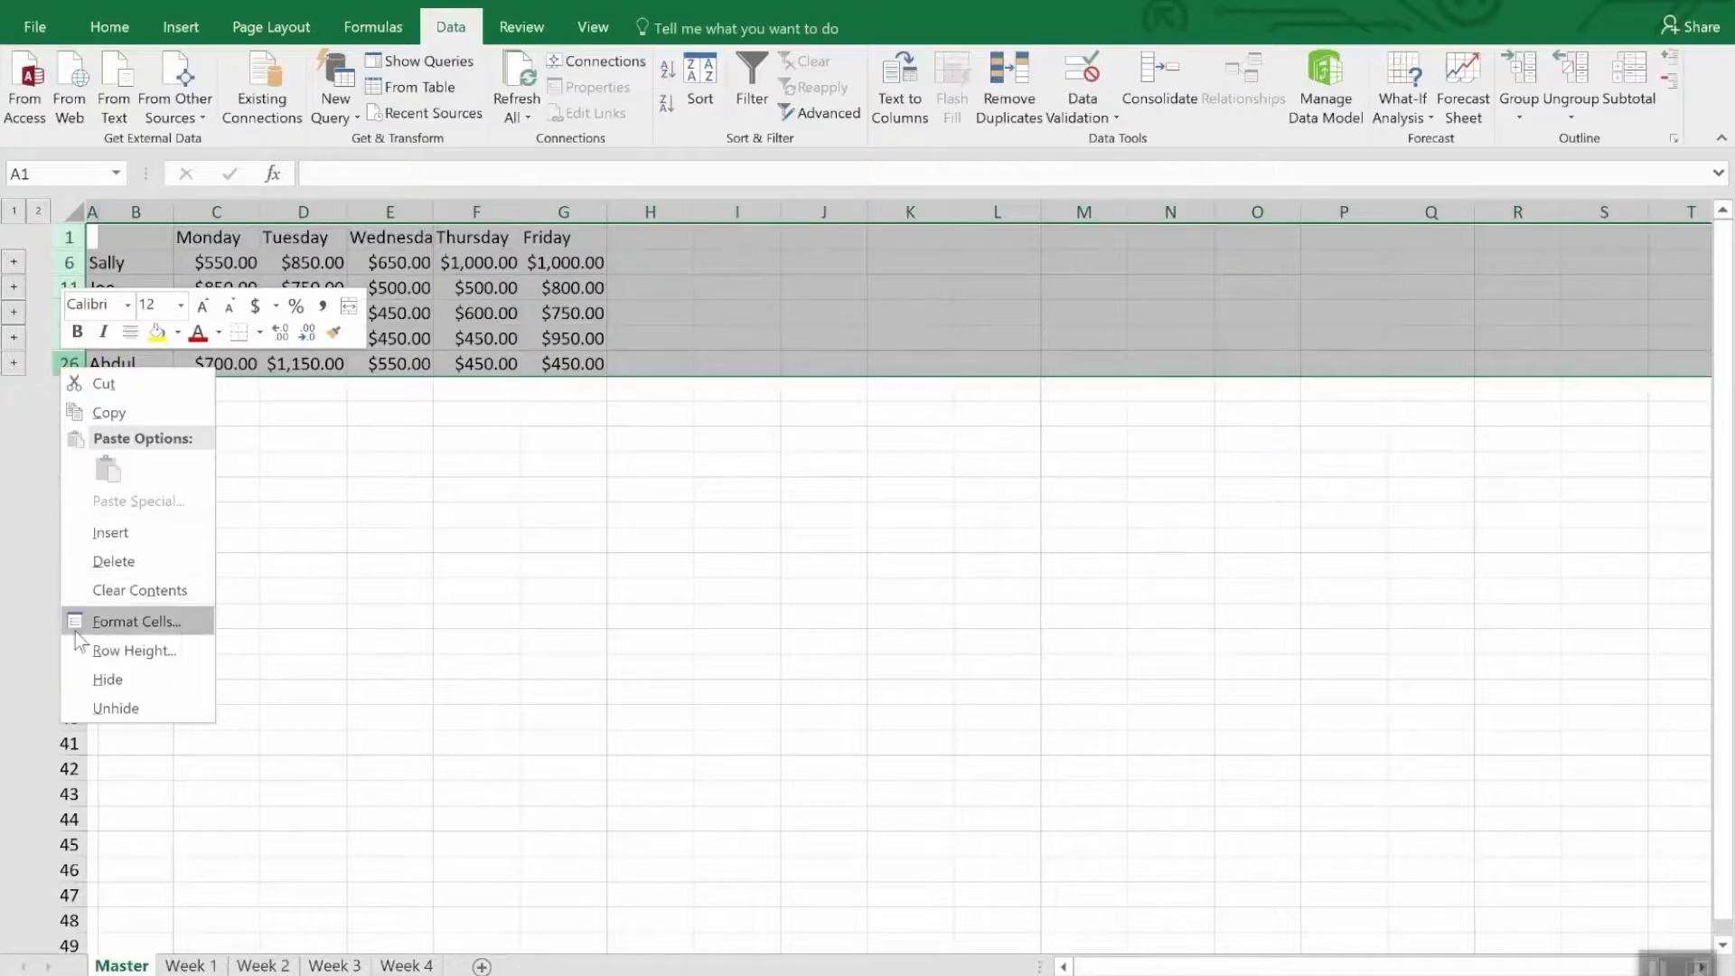
pyautogui.click(99, 708)
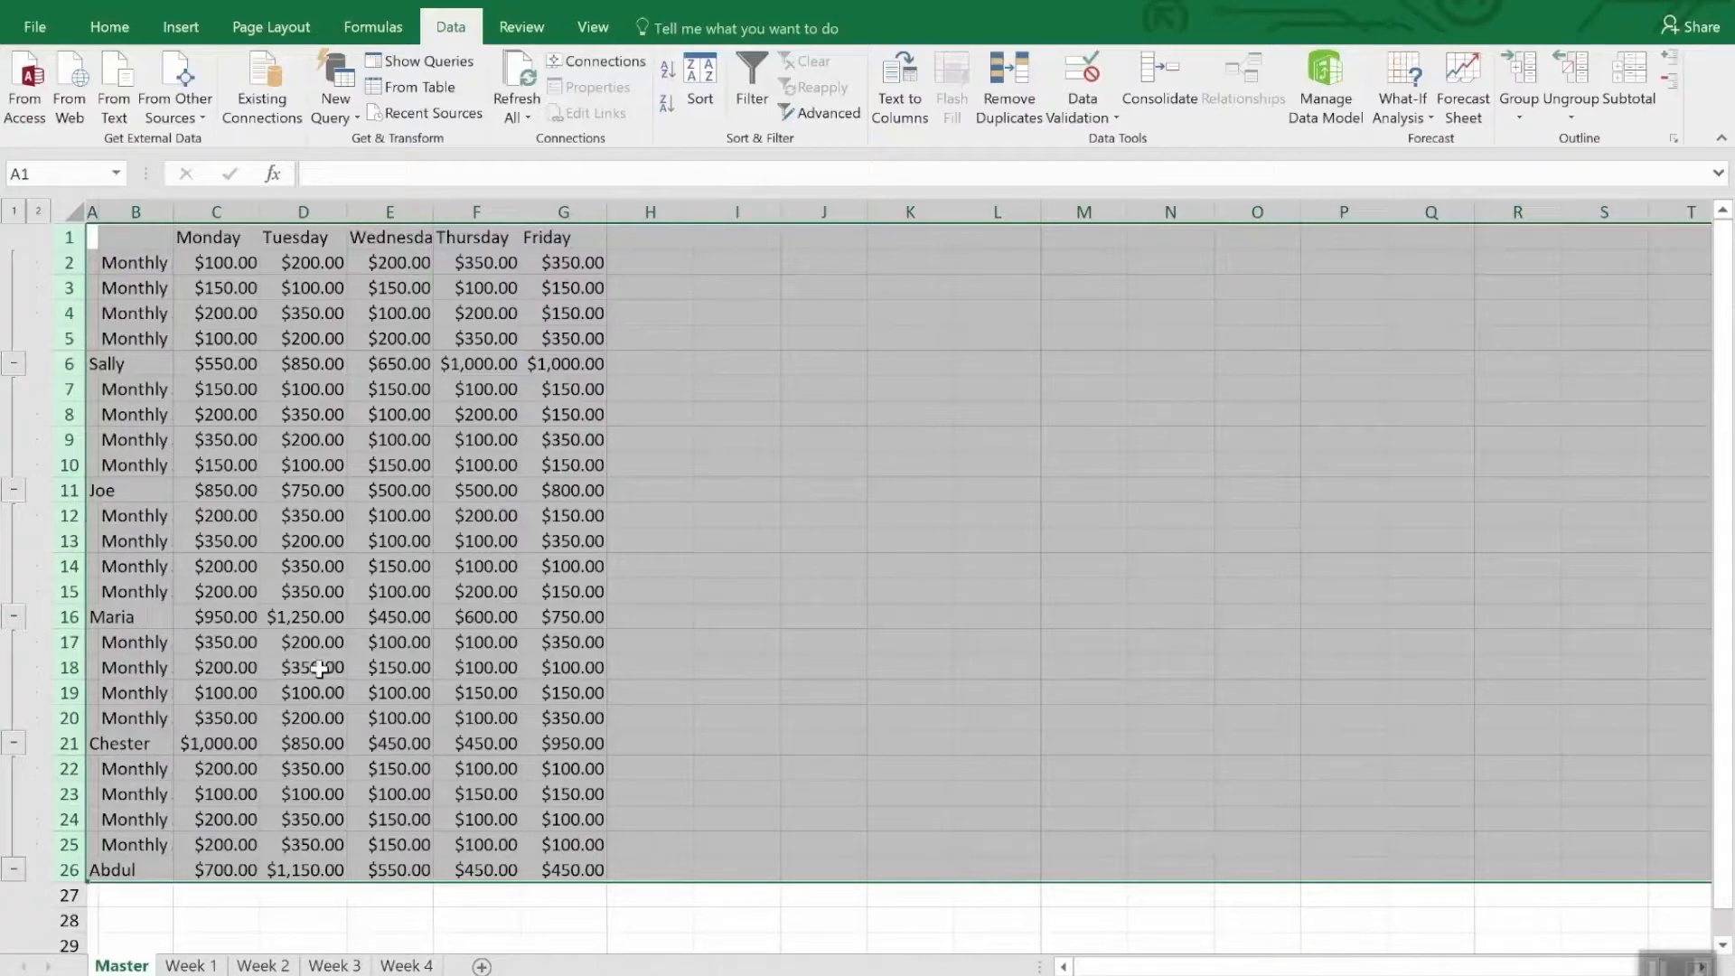
pyautogui.click(387, 917)
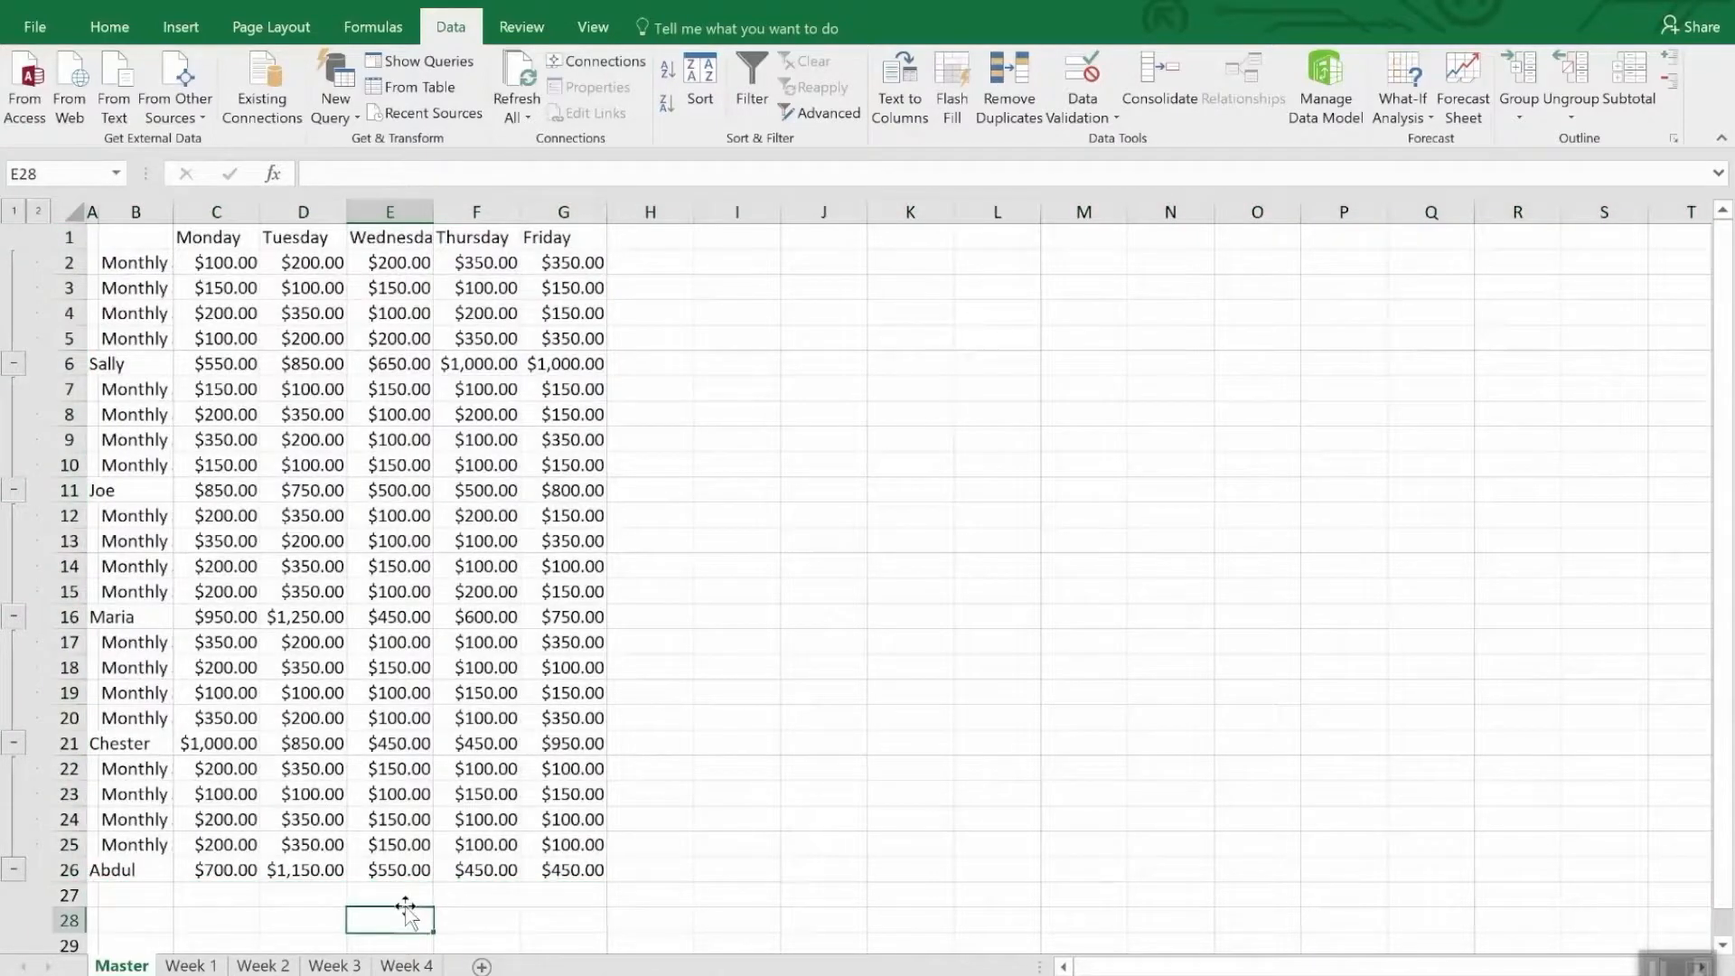
pyautogui.hotkey('ctrl', 'z')
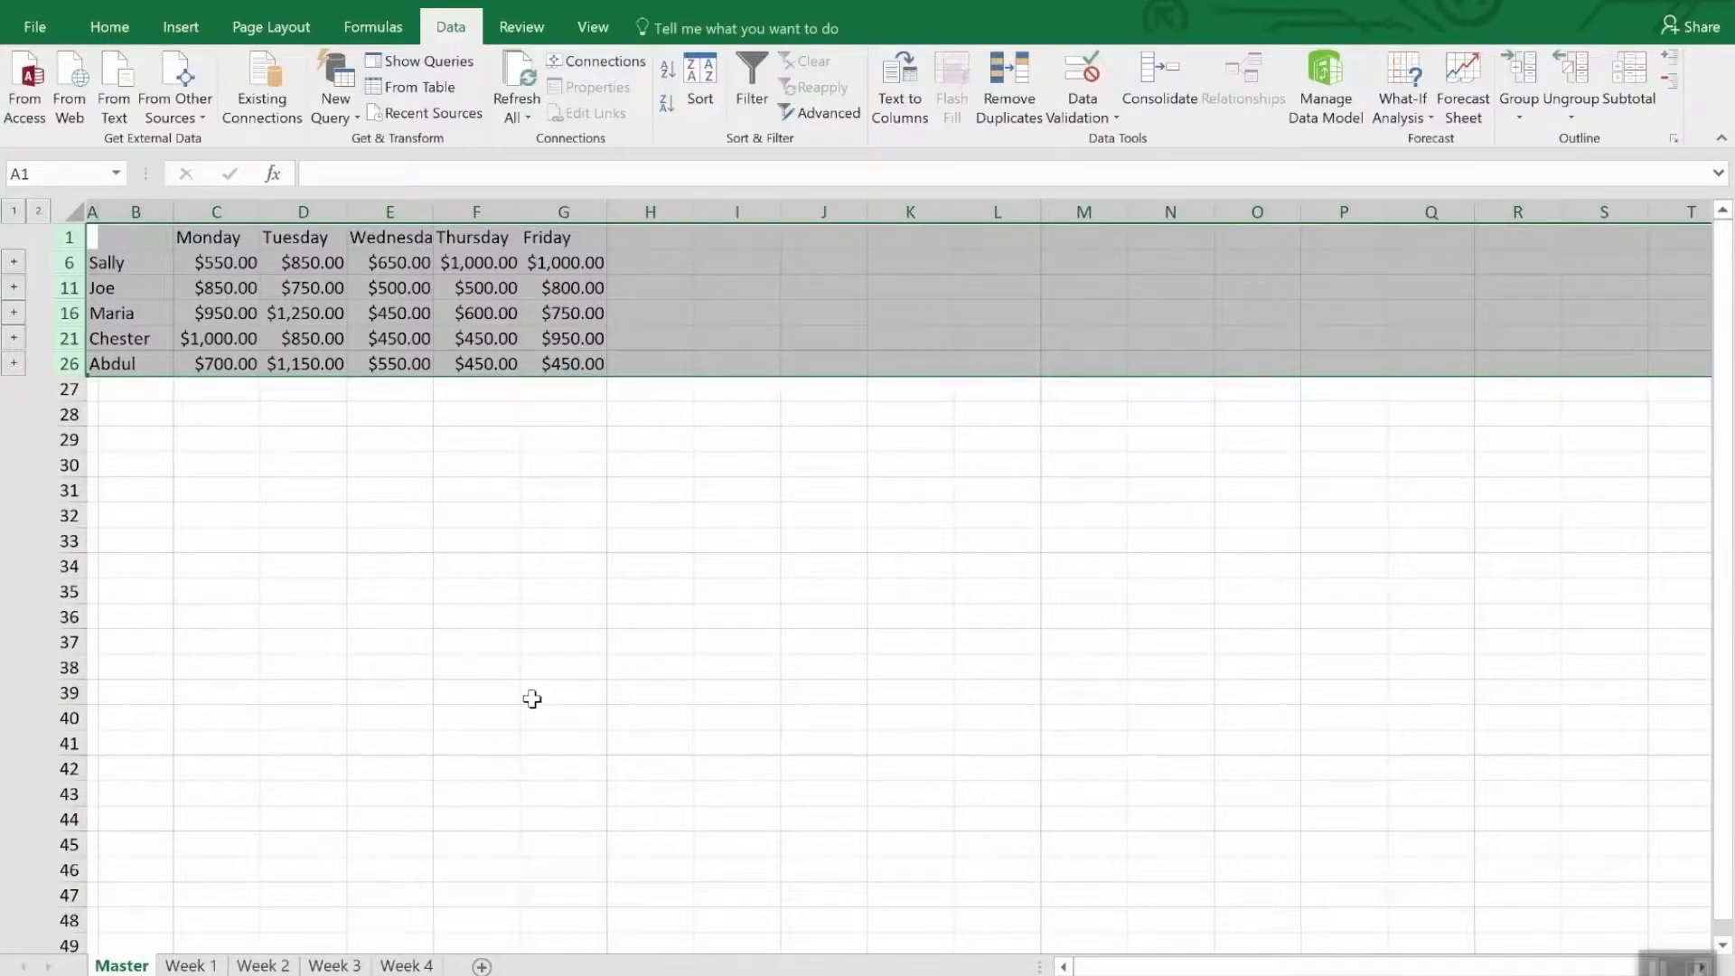
pyautogui.click(468, 475)
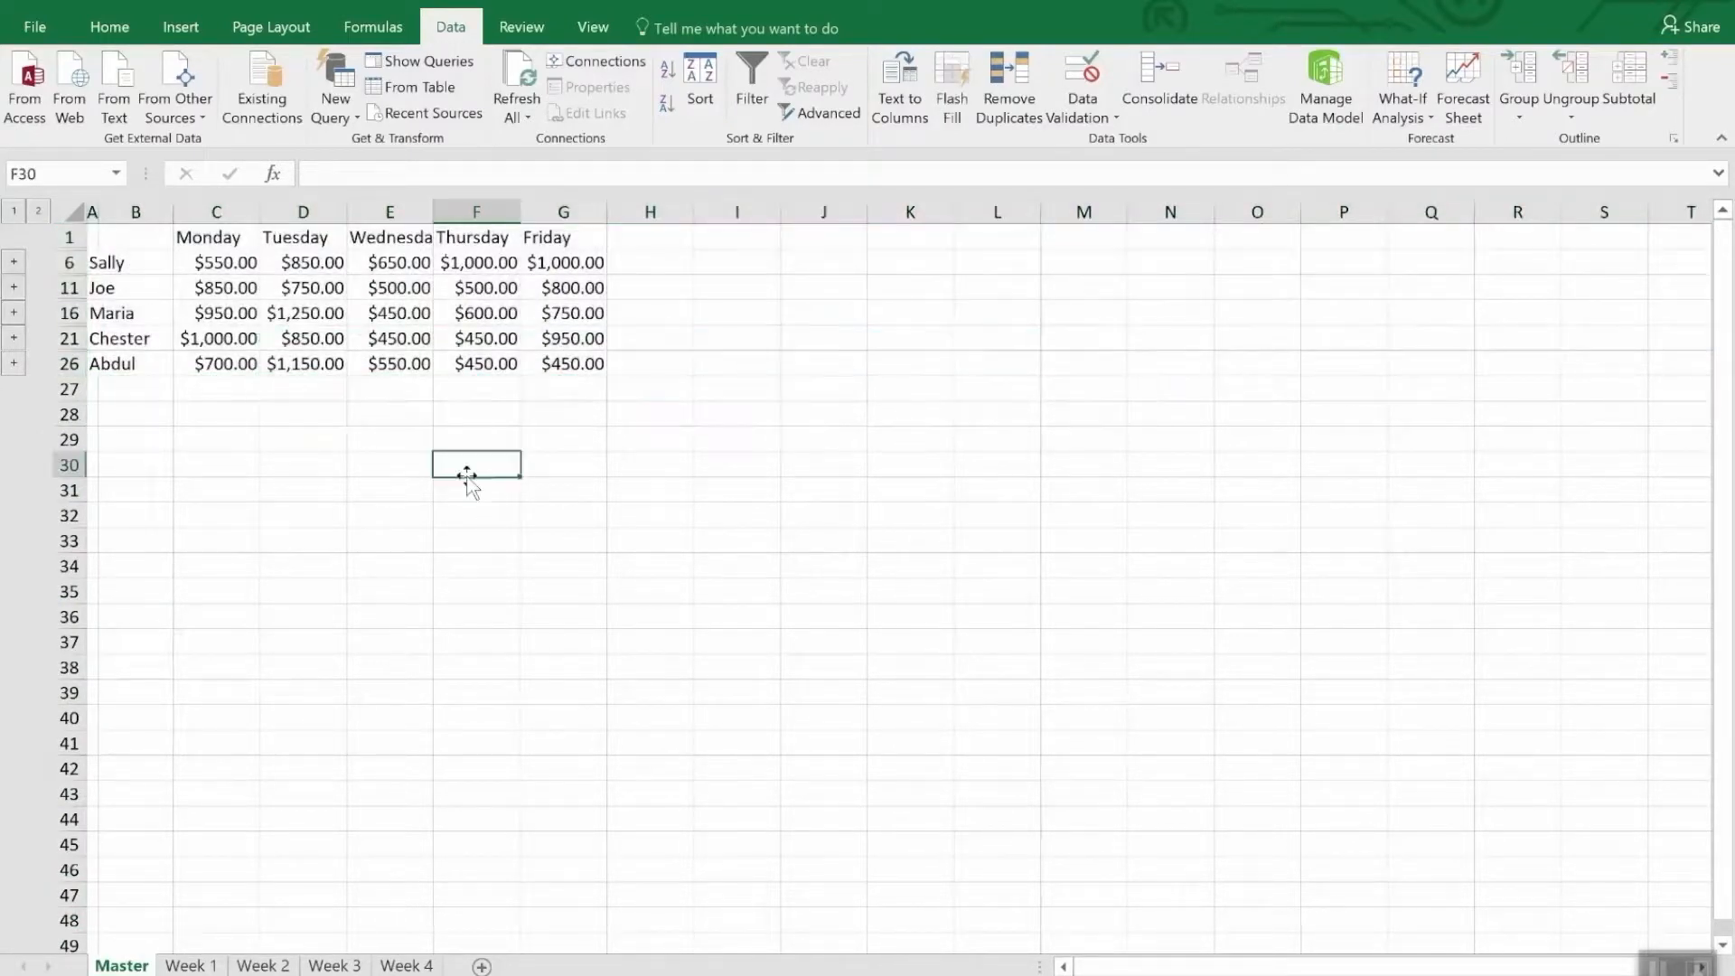
# - Set the Thursday amount in cell E2 of the Week 4 sheet to 3500, and check the linked total in Master!F6
pyautogui.click(504, 263)
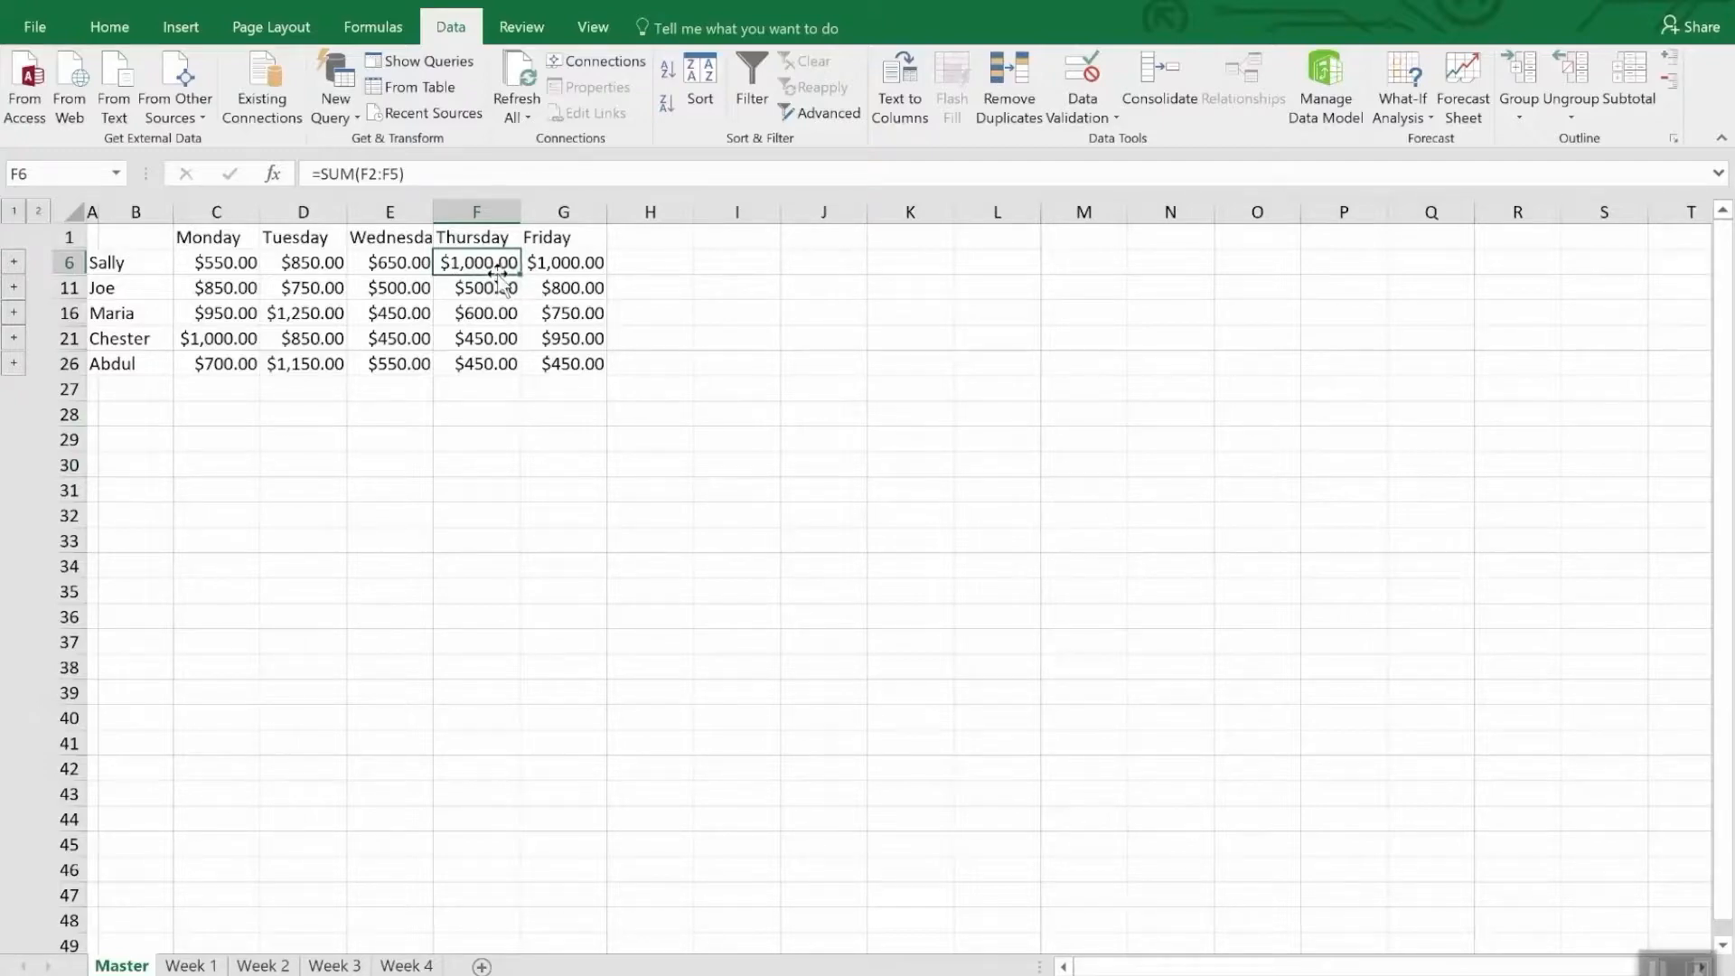
pyautogui.click(403, 966)
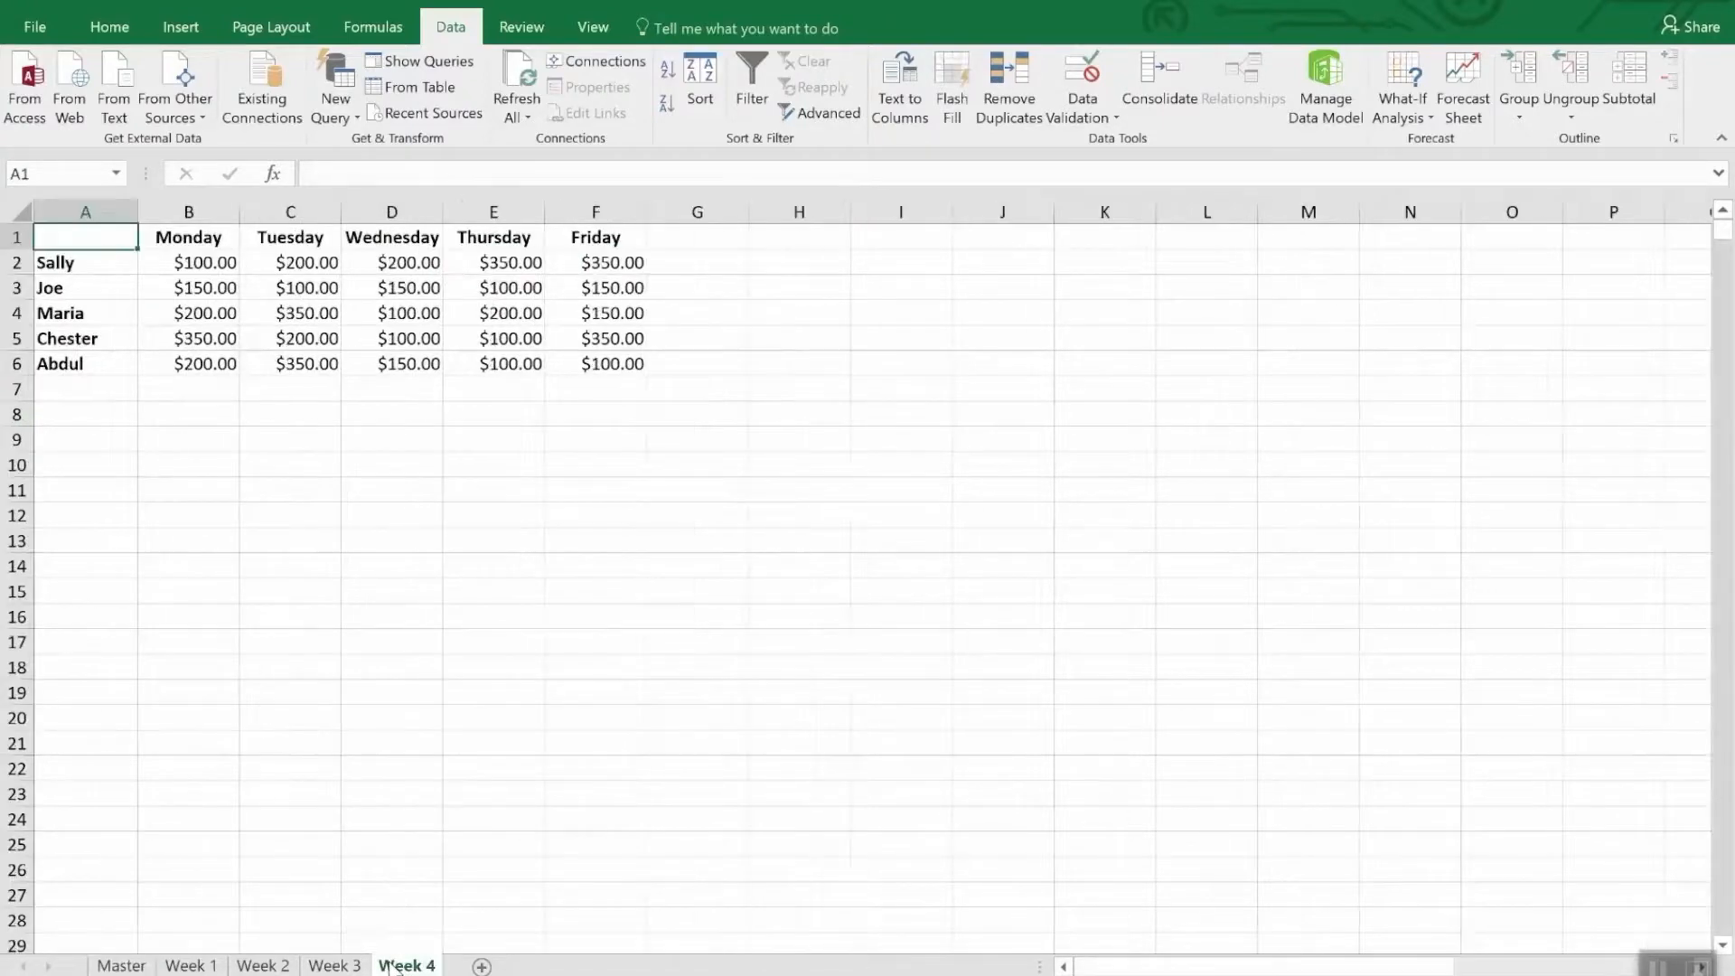
pyautogui.click(511, 264)
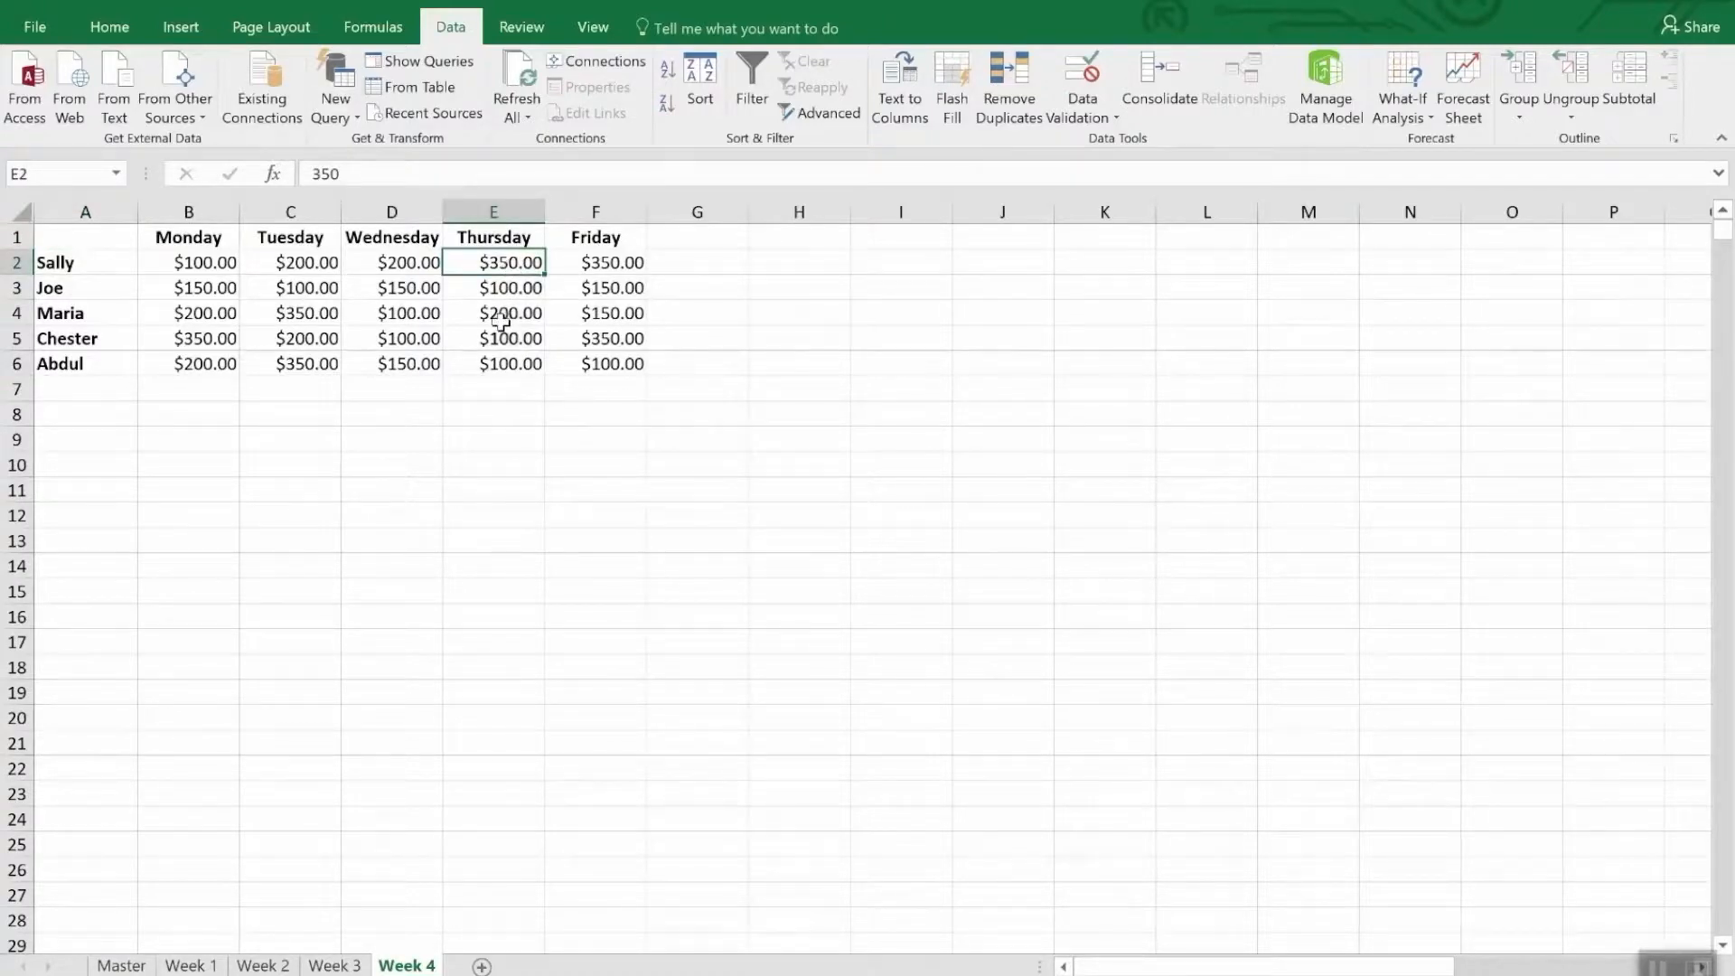
pyautogui.write('35')
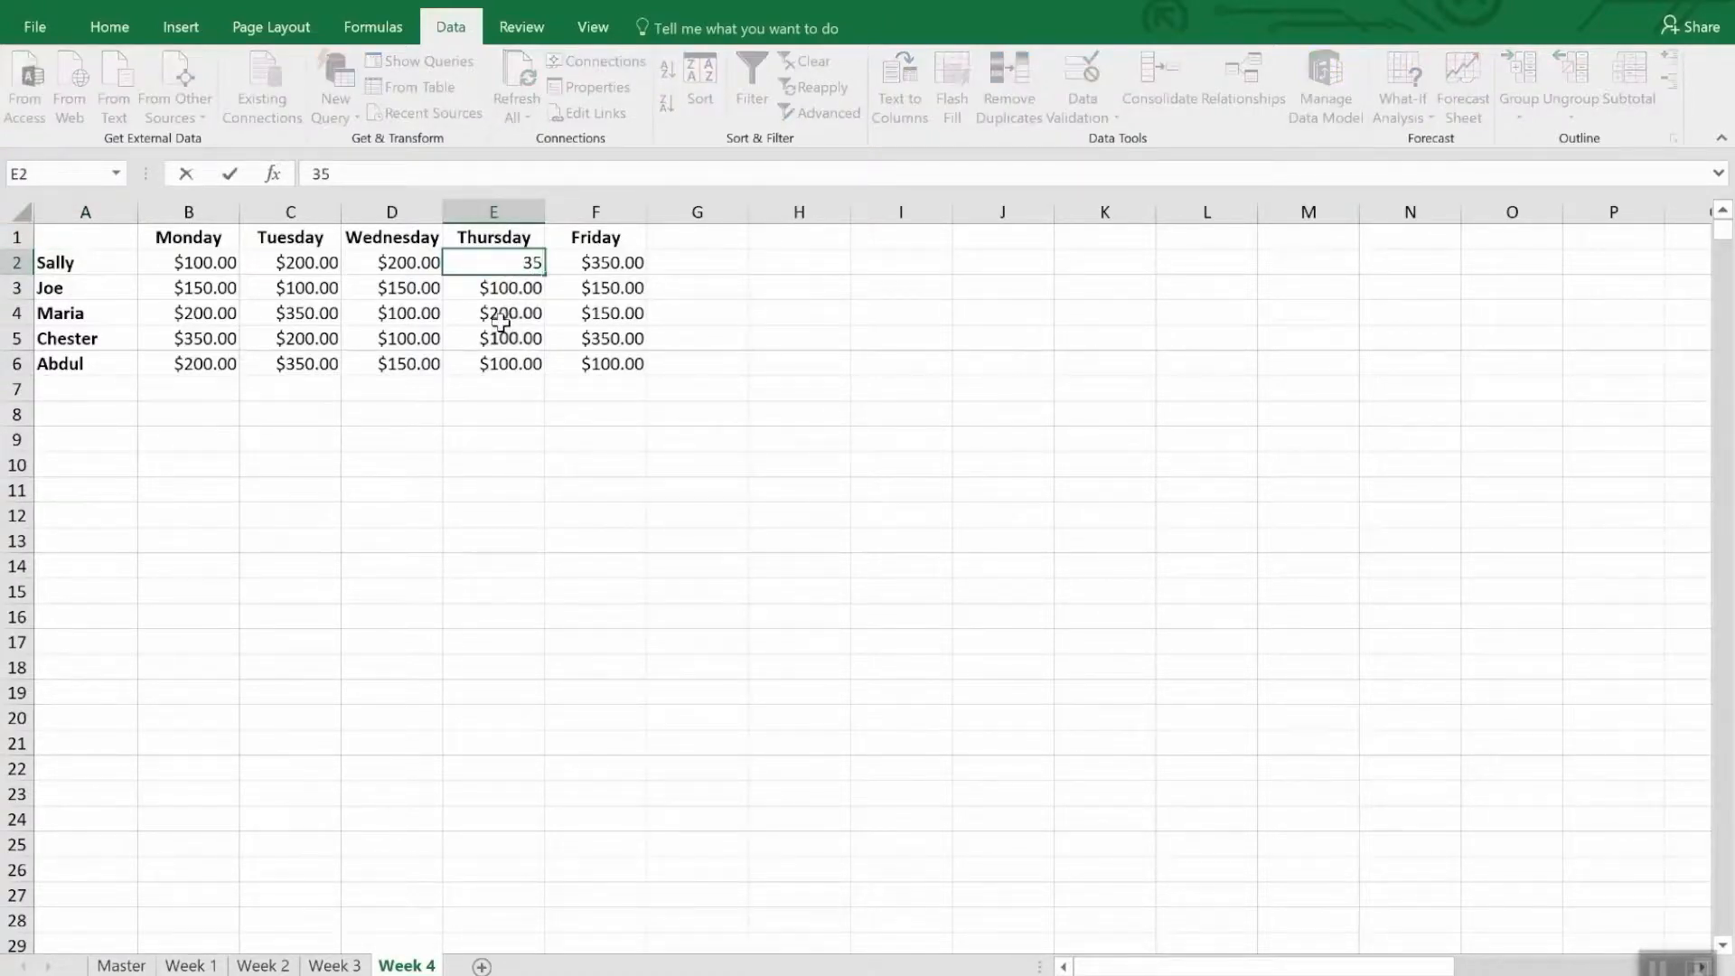
pyautogui.write('00.')
pyautogui.press('Return')
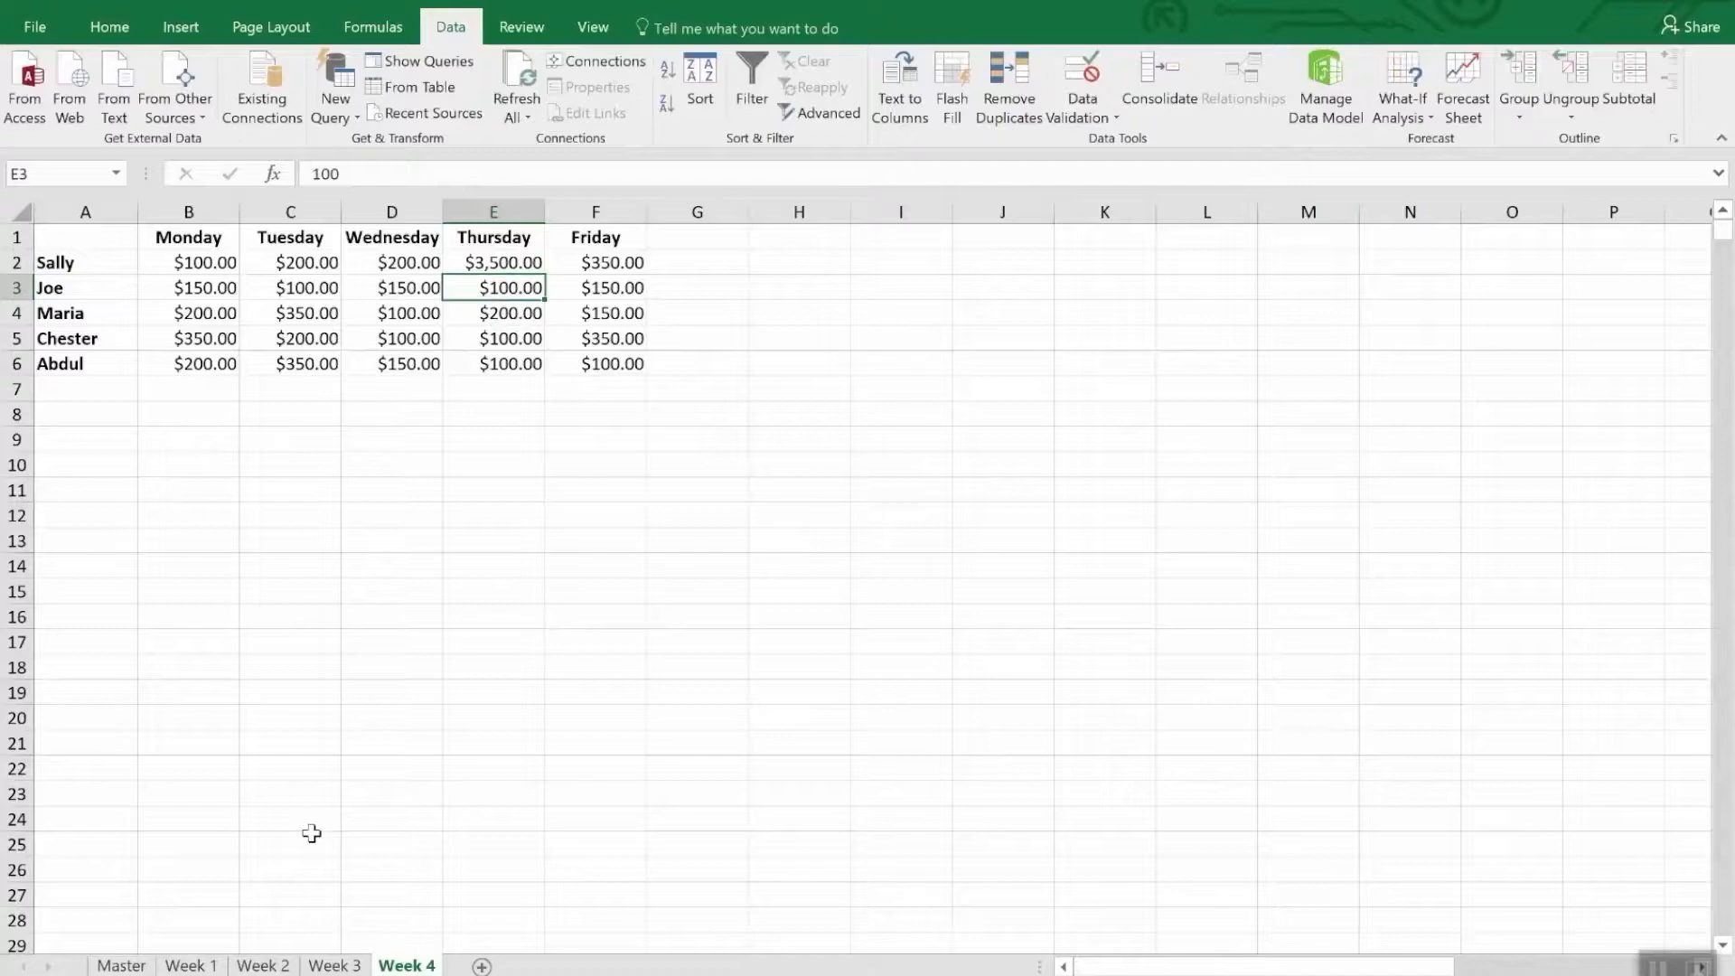
pyautogui.click(121, 965)
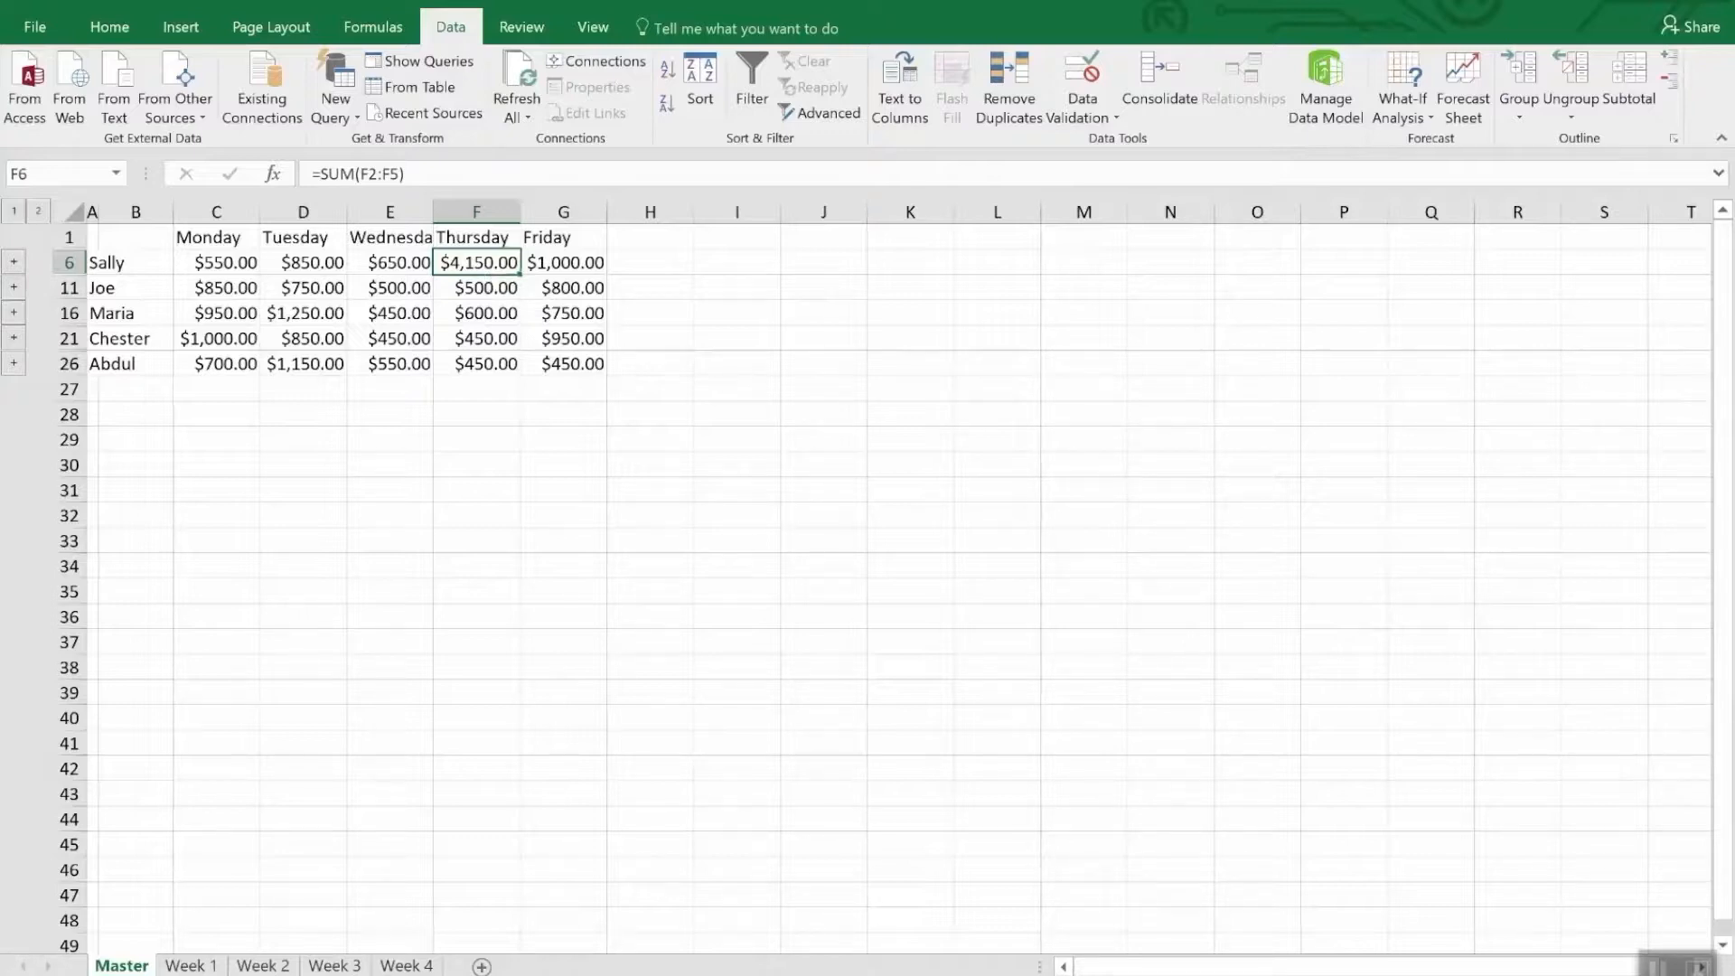
pyautogui.click(1175, 84)
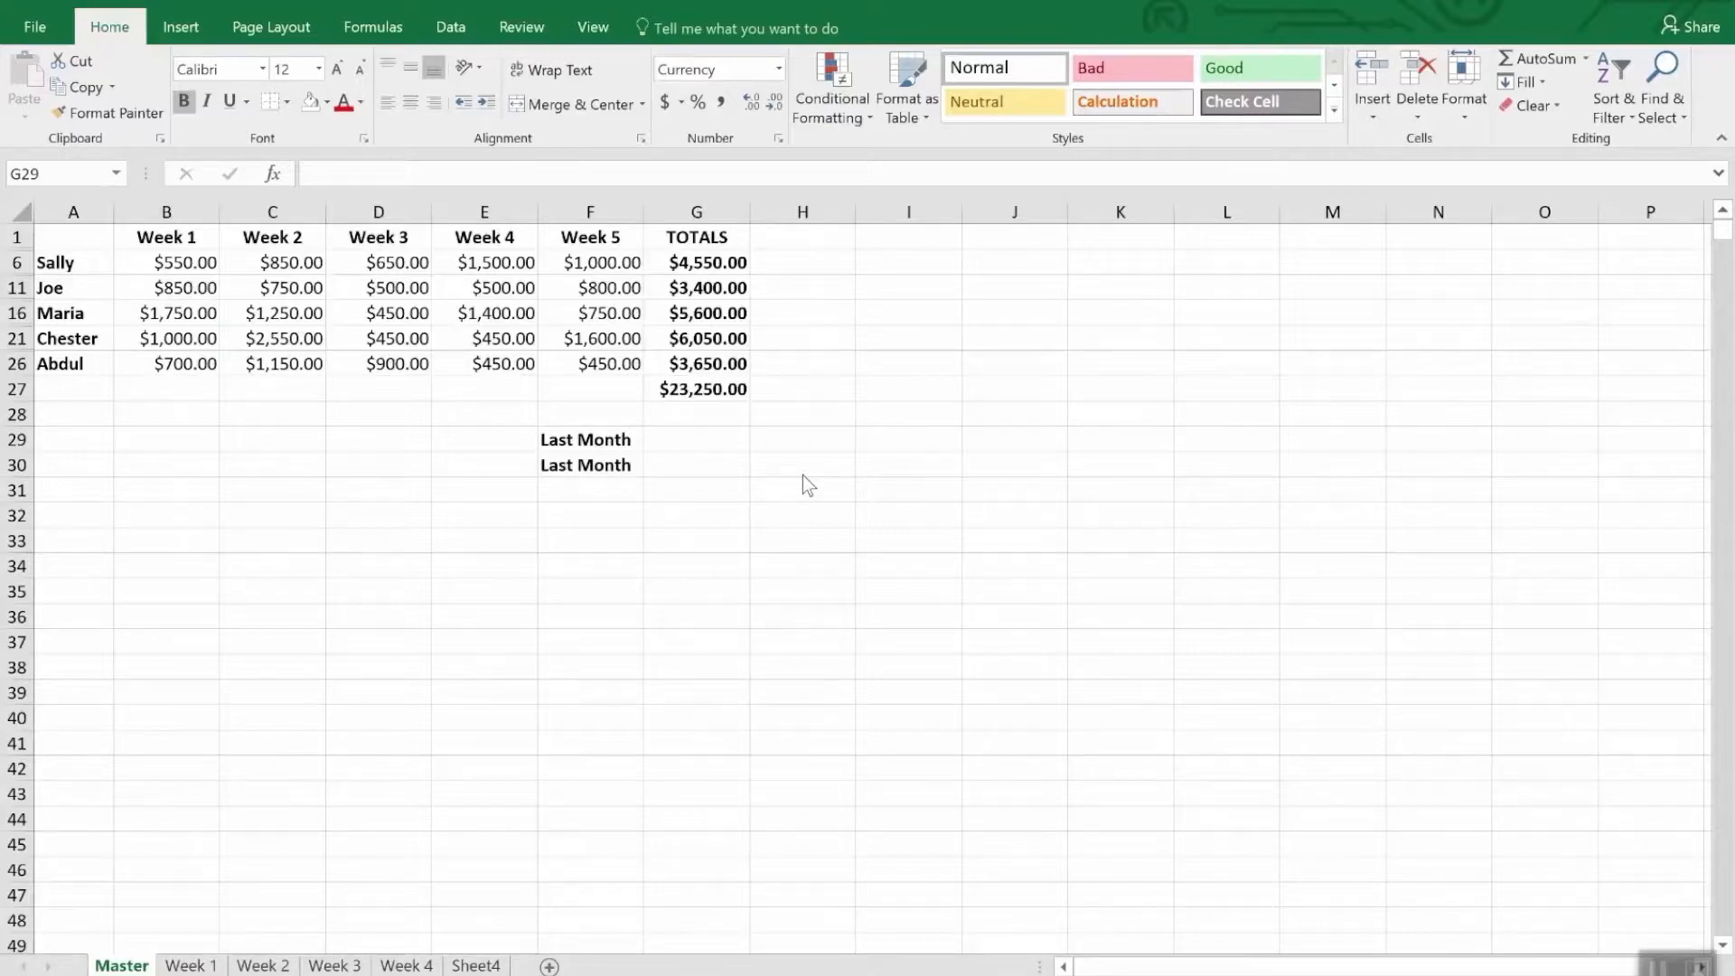
# - Link cell G29 of the Master sheet to cell G47 on the Master sheet of the Monthly Sales workbook, and check its formula
pyautogui.click(669, 438)
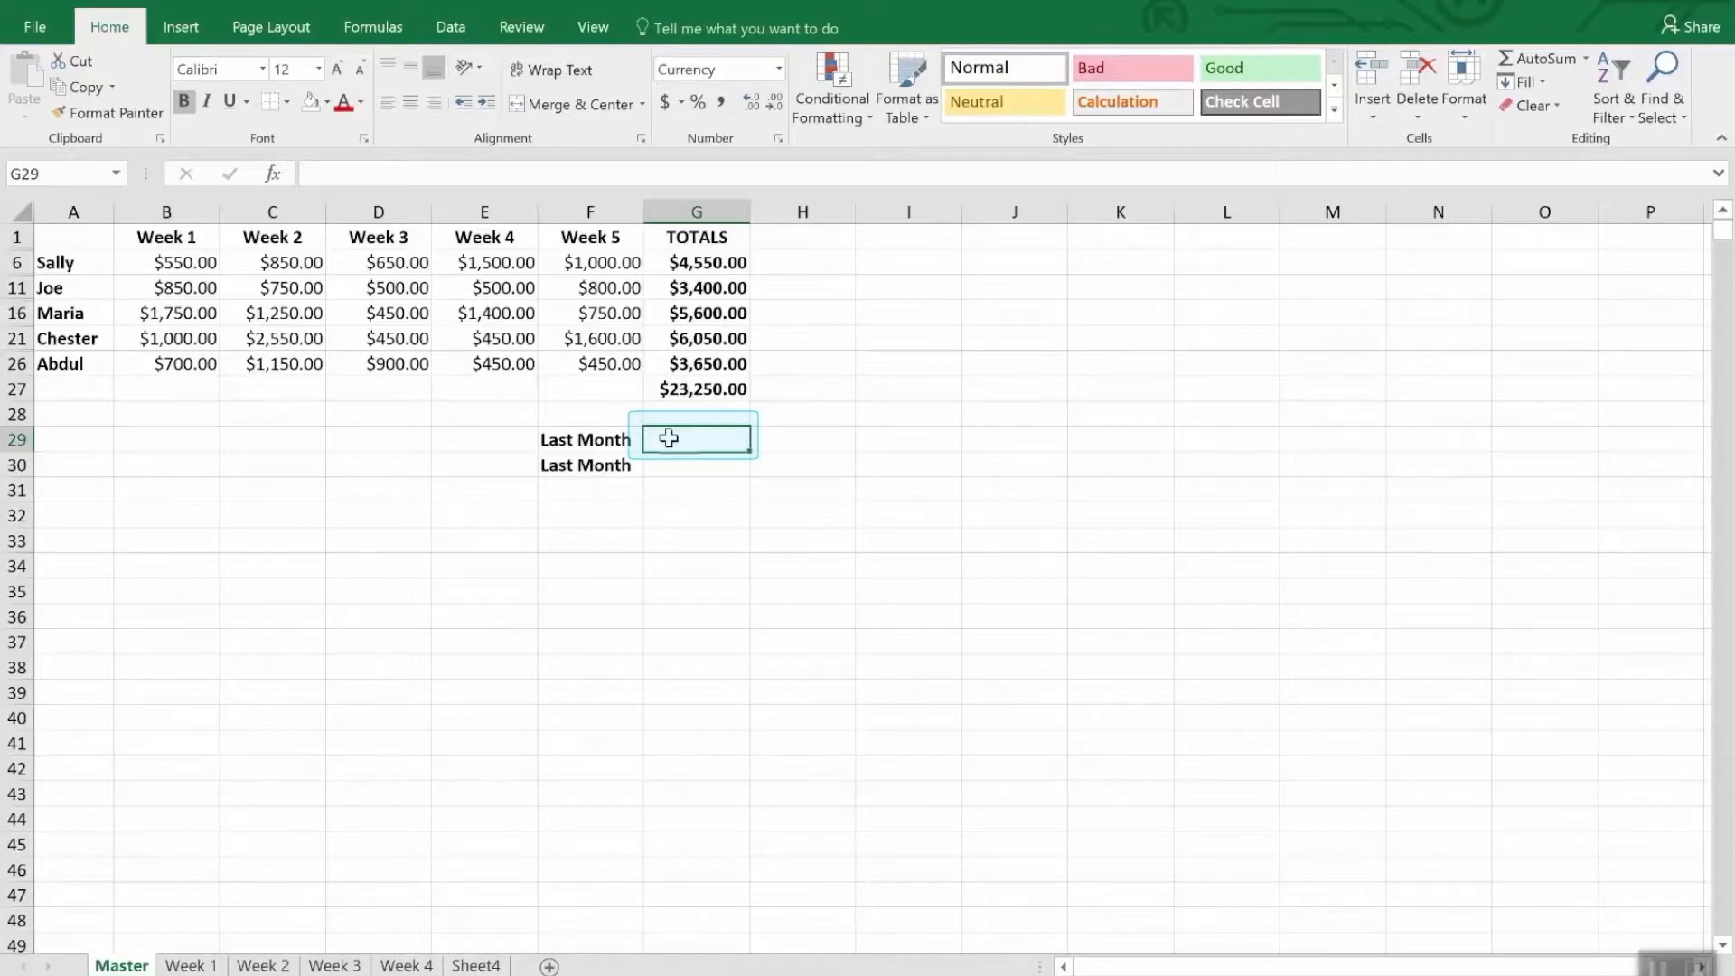
pyautogui.write('=')
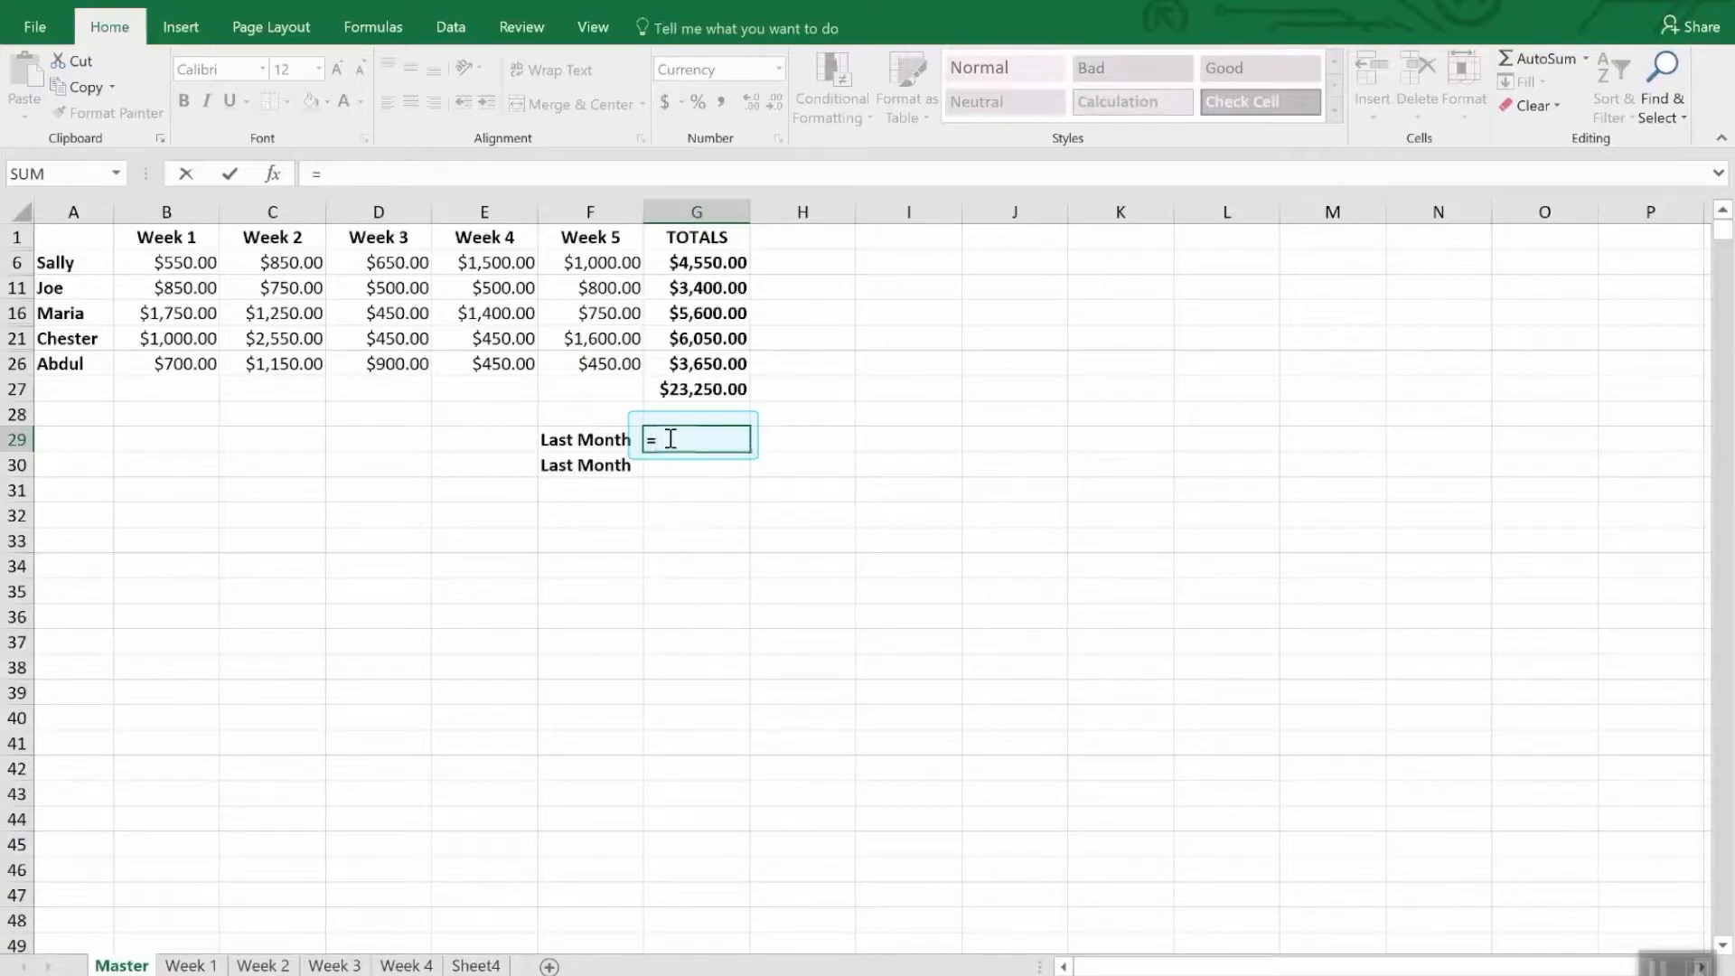
pyautogui.click(594, 28)
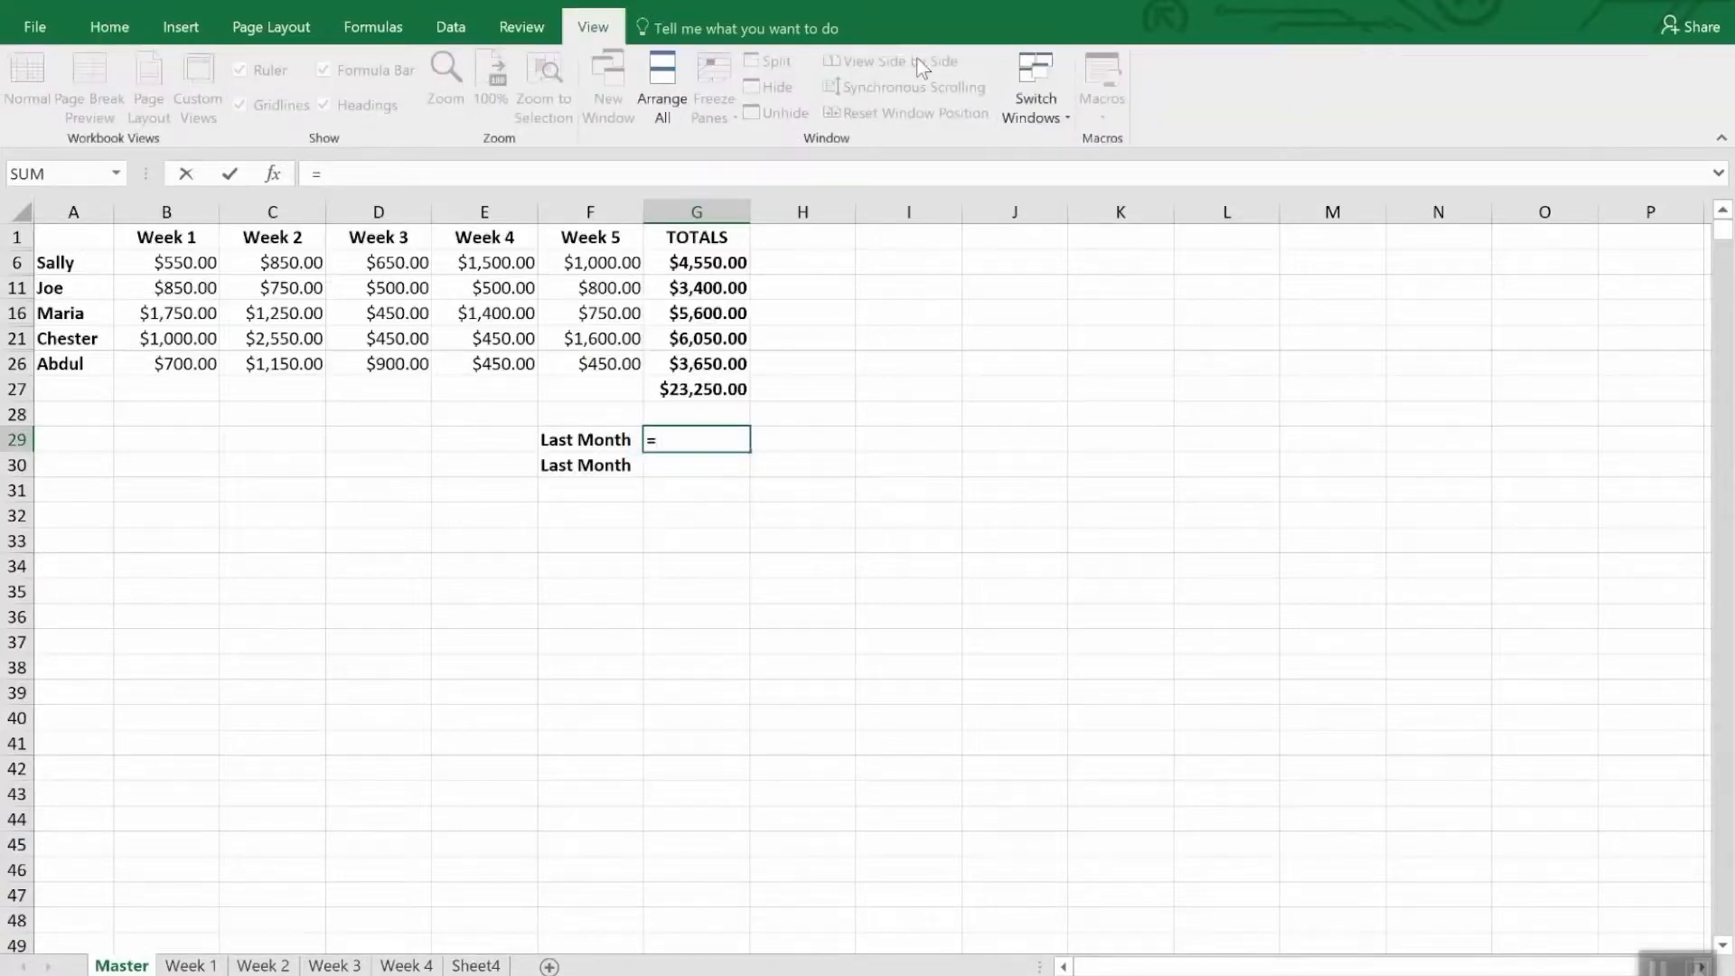
pyautogui.click(1053, 106)
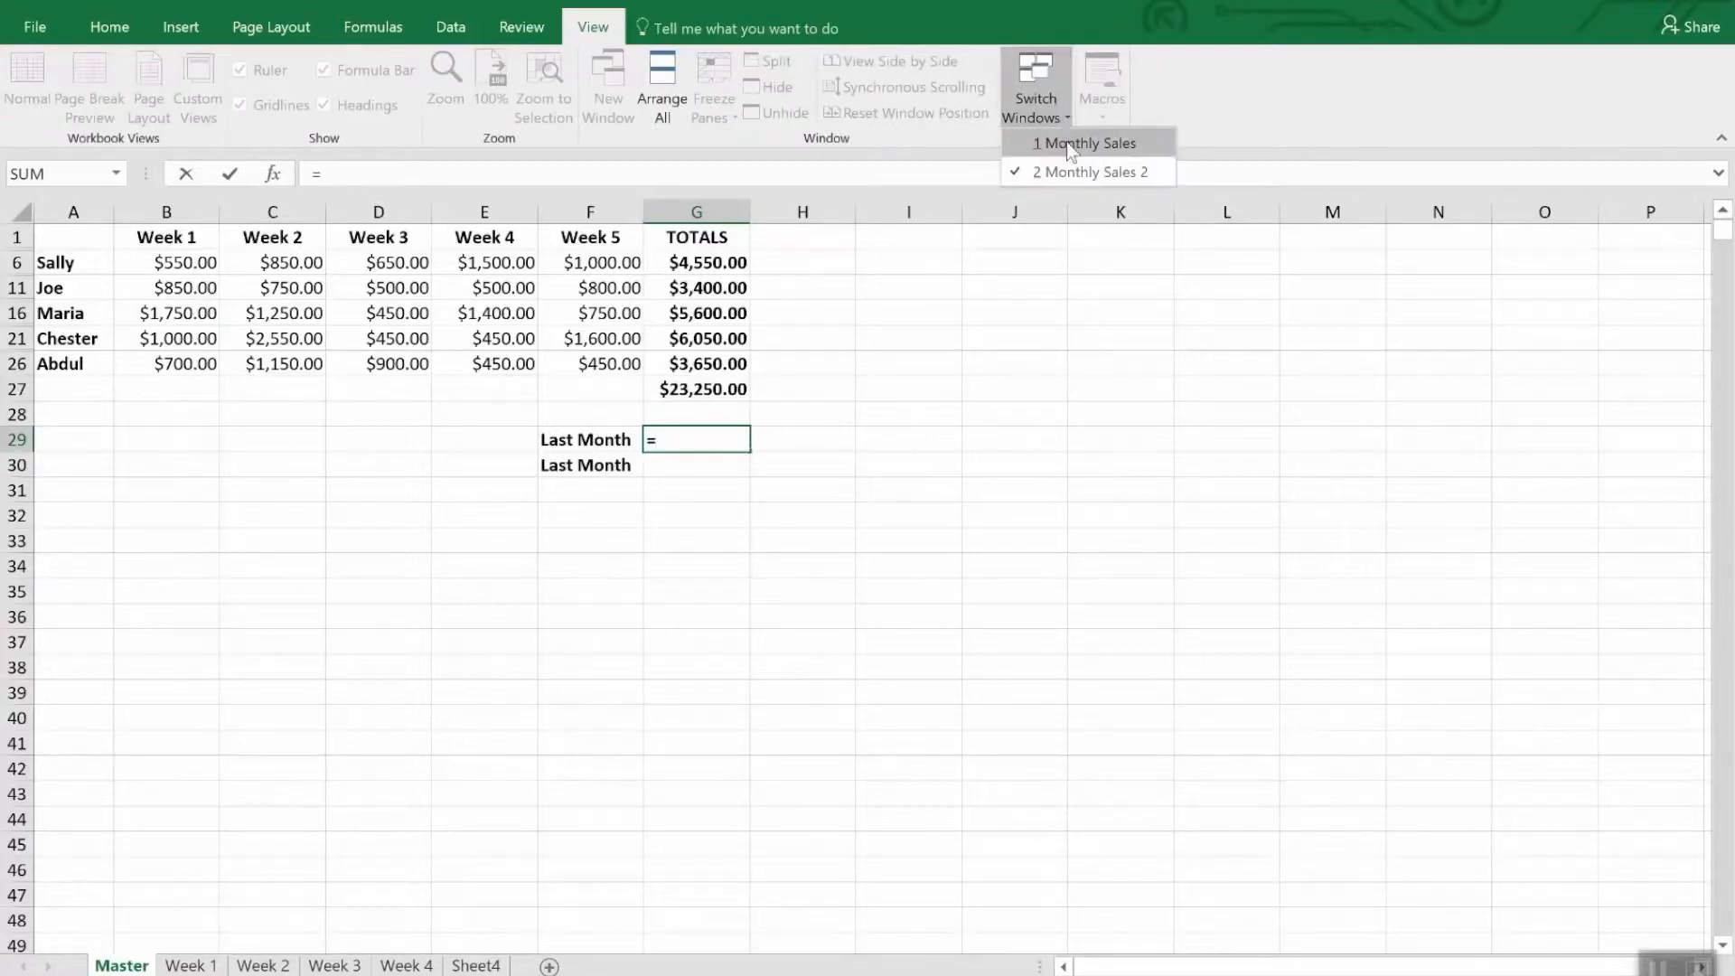
pyautogui.click(1066, 143)
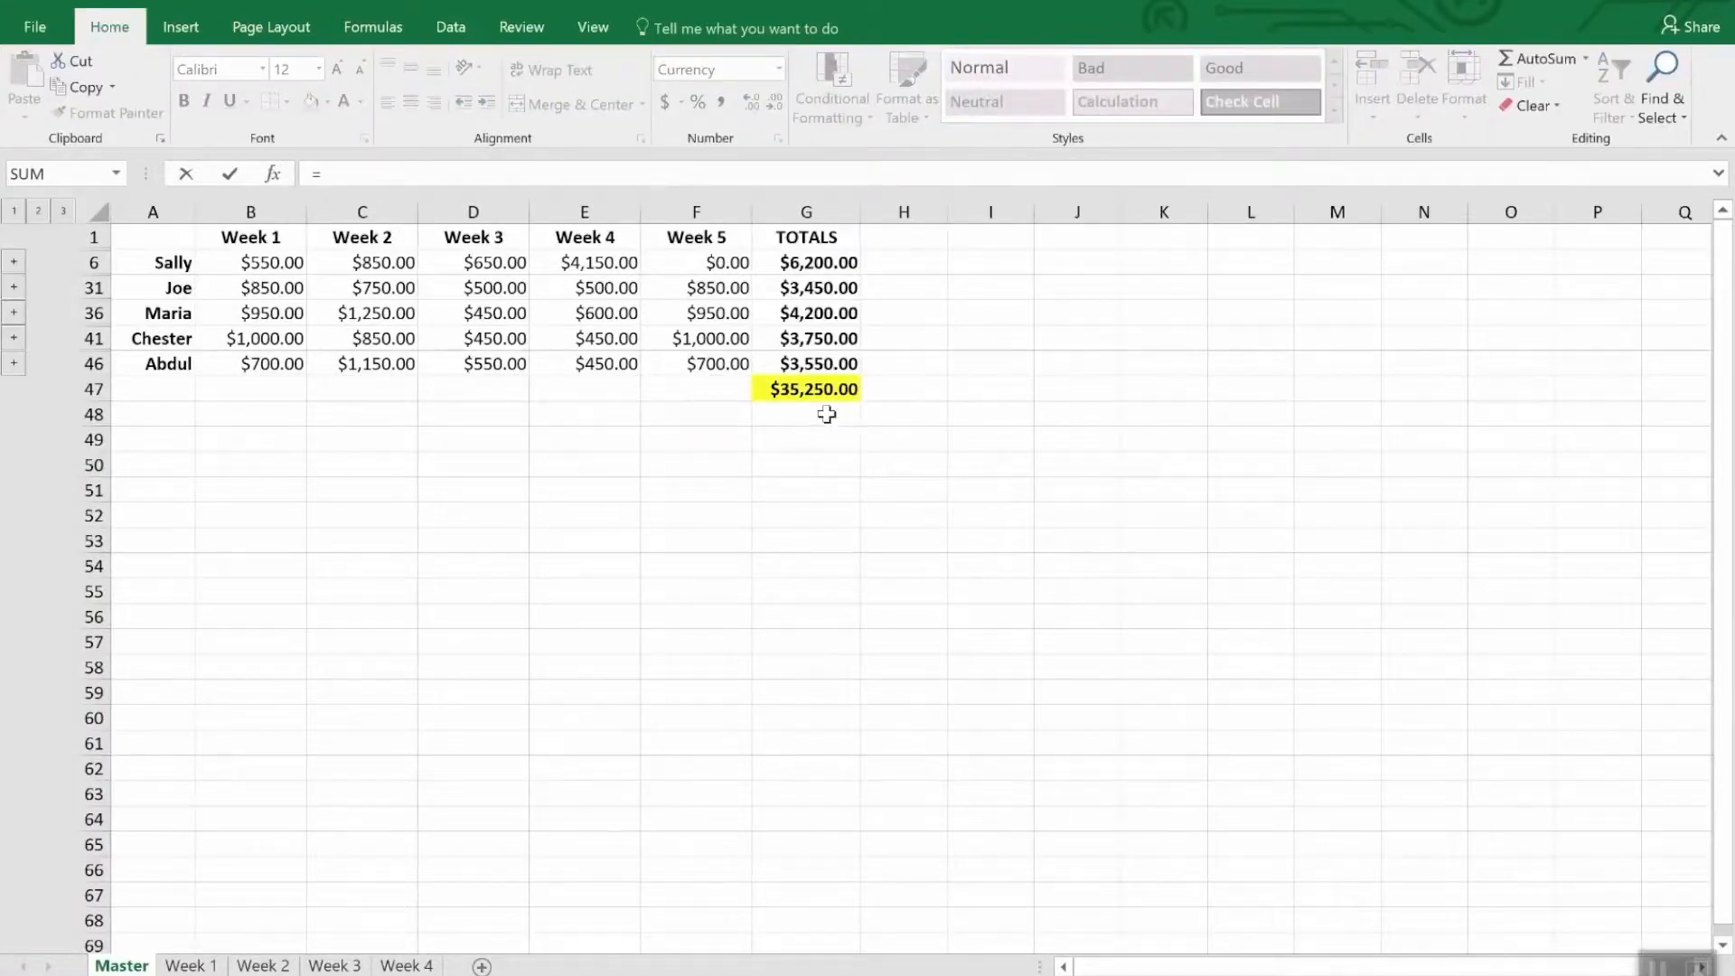
pyautogui.click(813, 389)
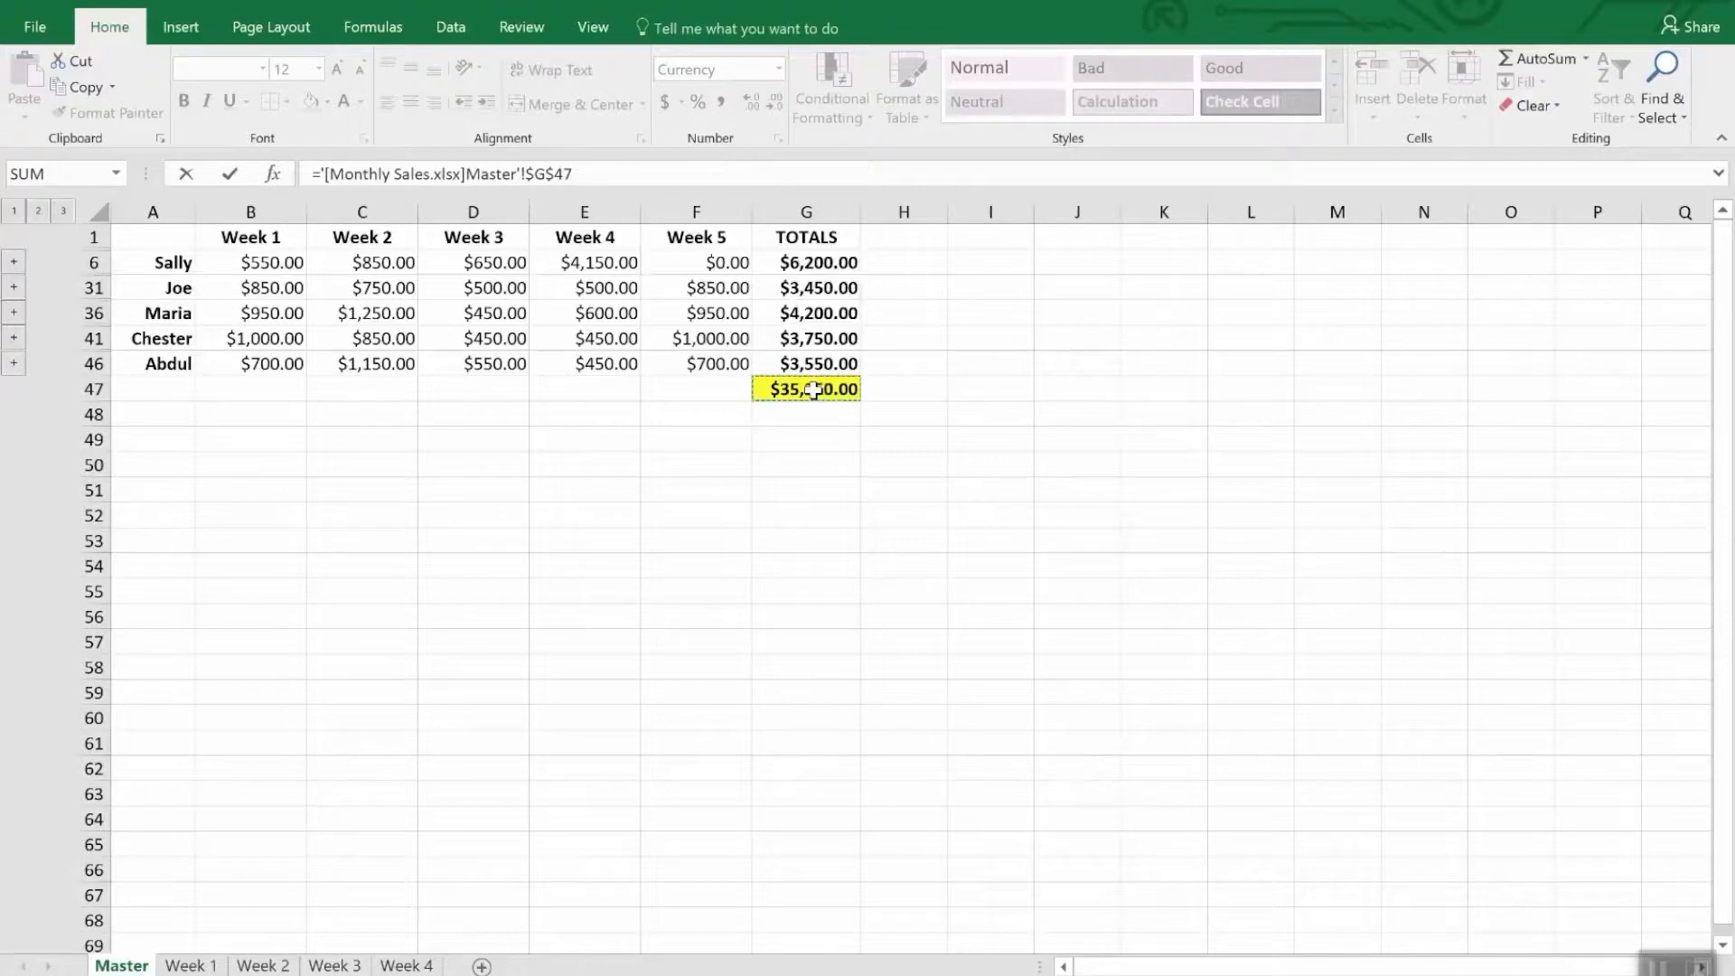
pyautogui.press('Return')
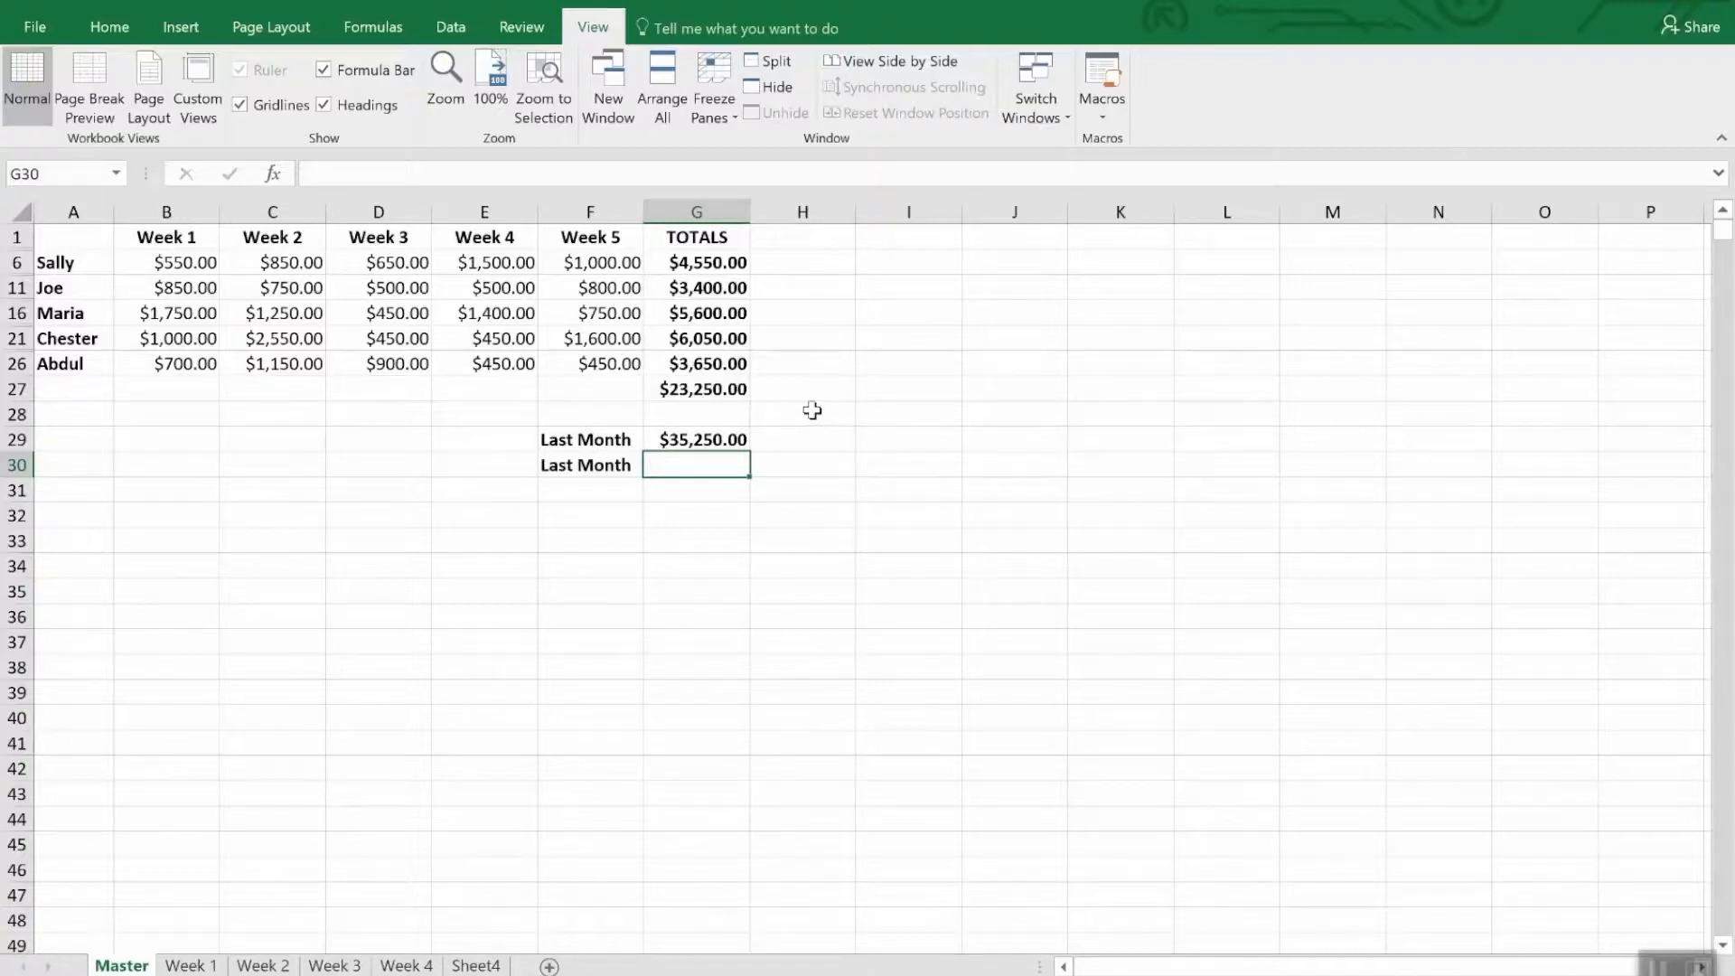
pyautogui.click(734, 441)
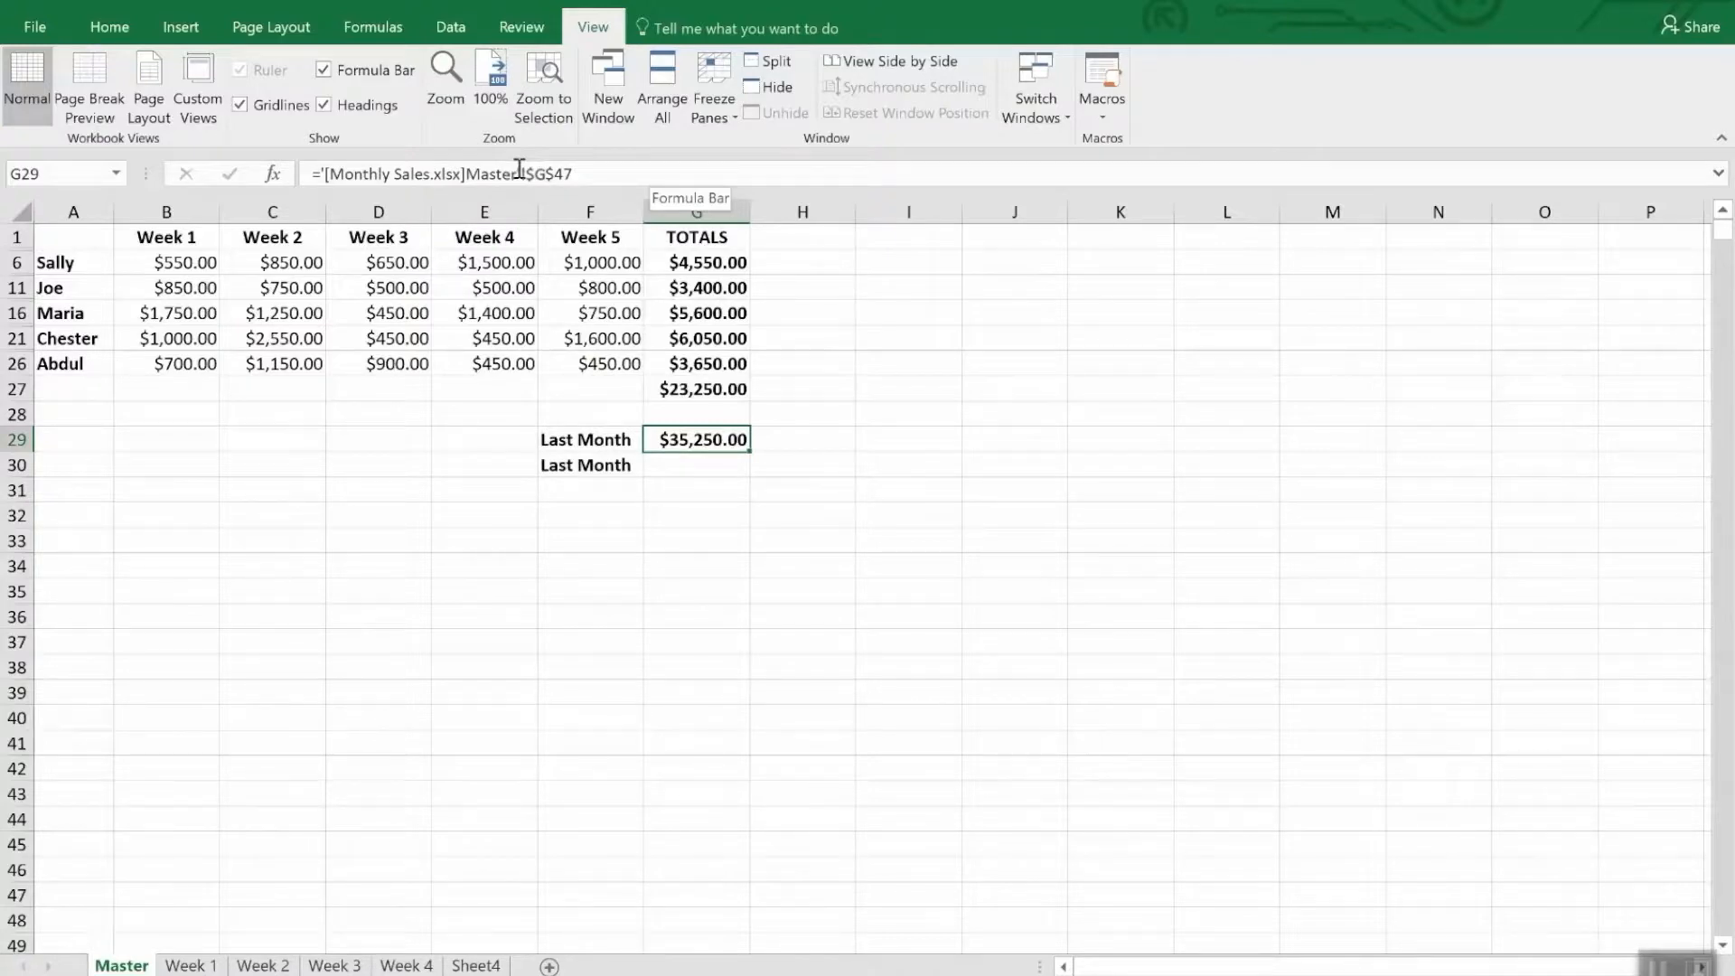
# - Copy the grand total in cell G47 of the Monthly Sales workbook's Master sheet for use in cell G30 of Monthly Sales 2
pyautogui.click(678, 465)
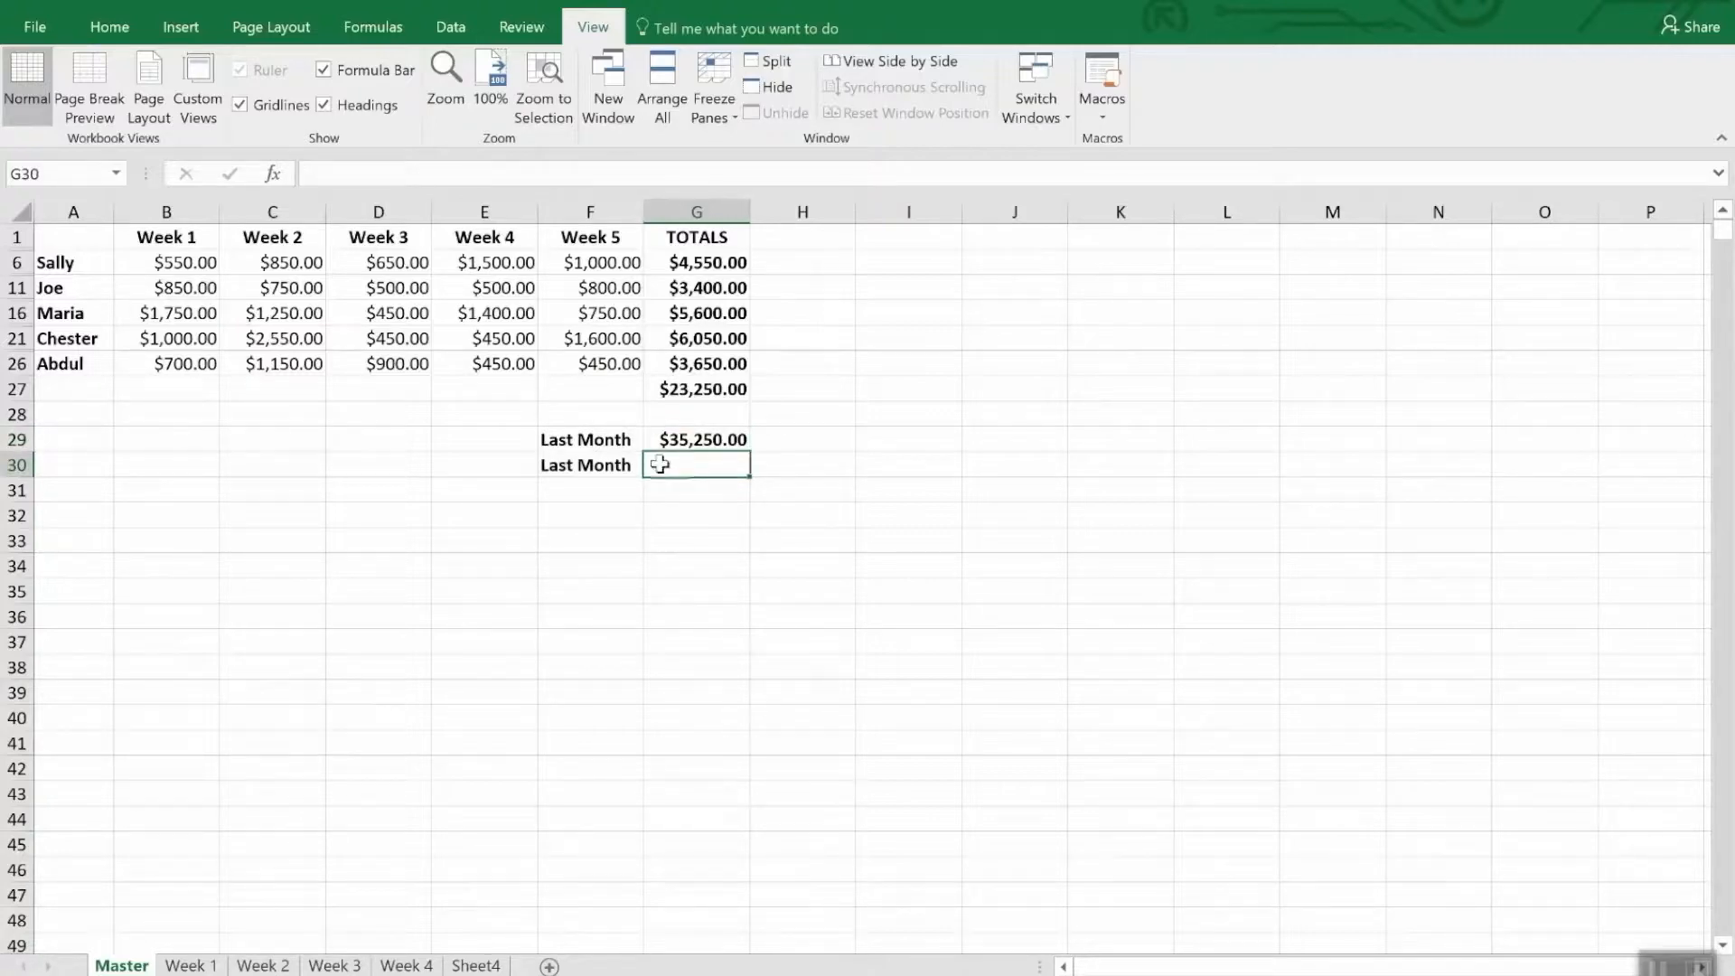
pyautogui.click(1047, 94)
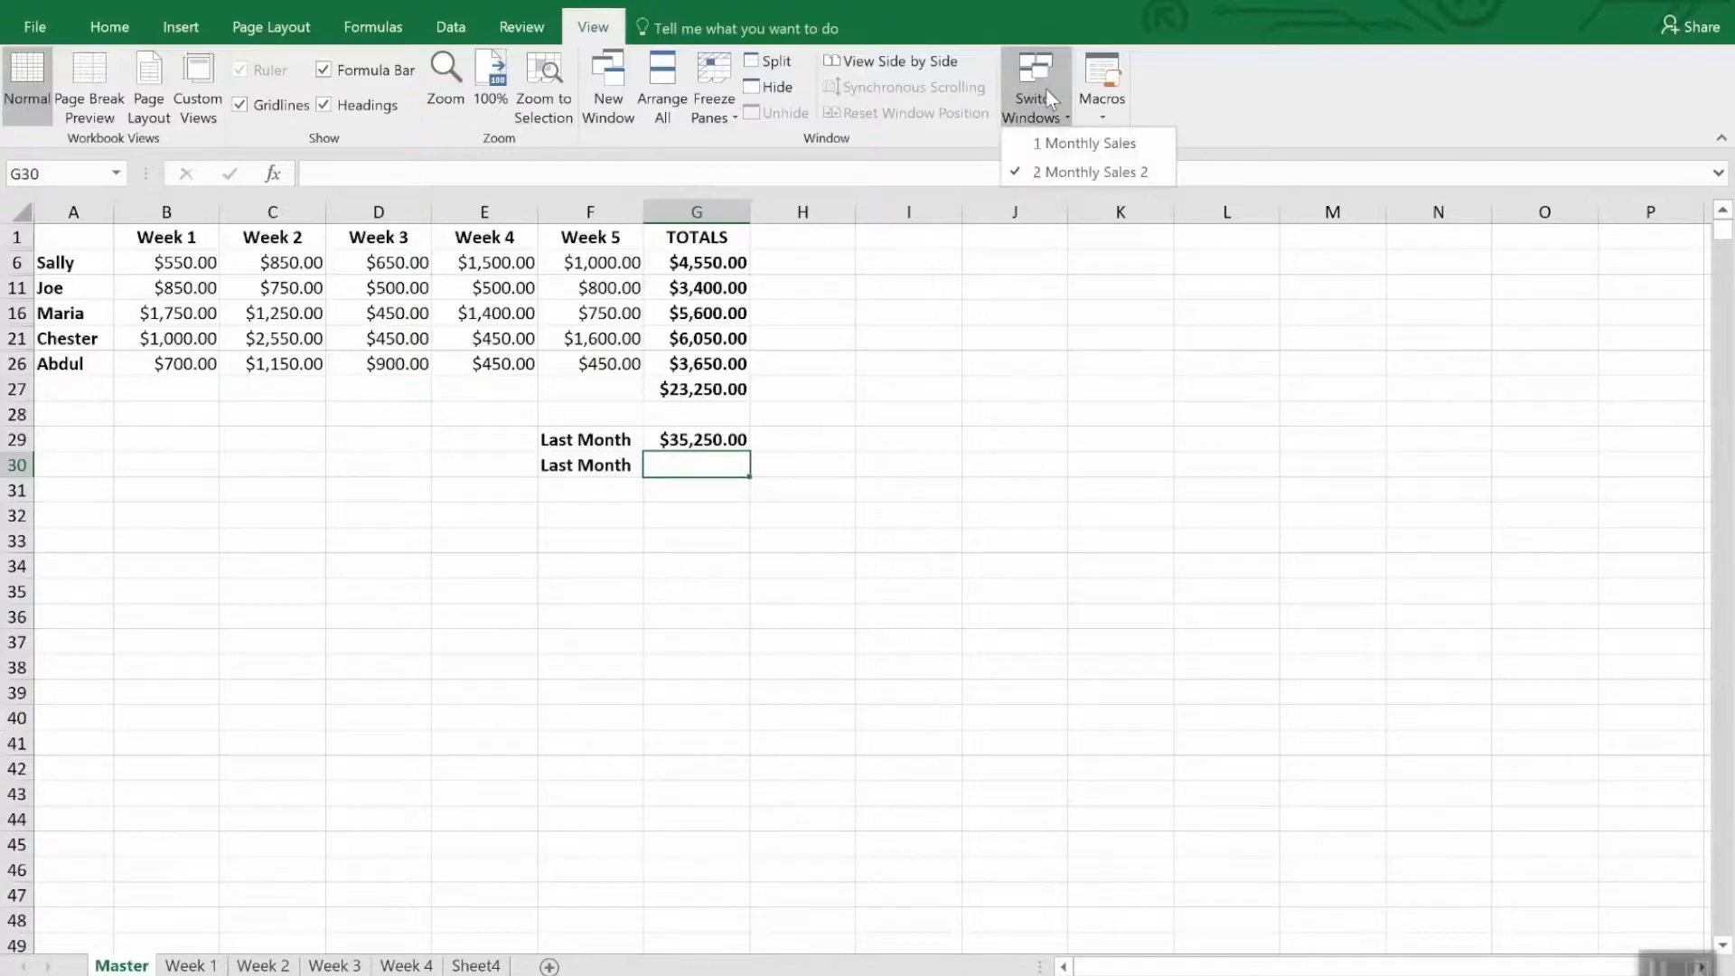
pyautogui.click(1074, 169)
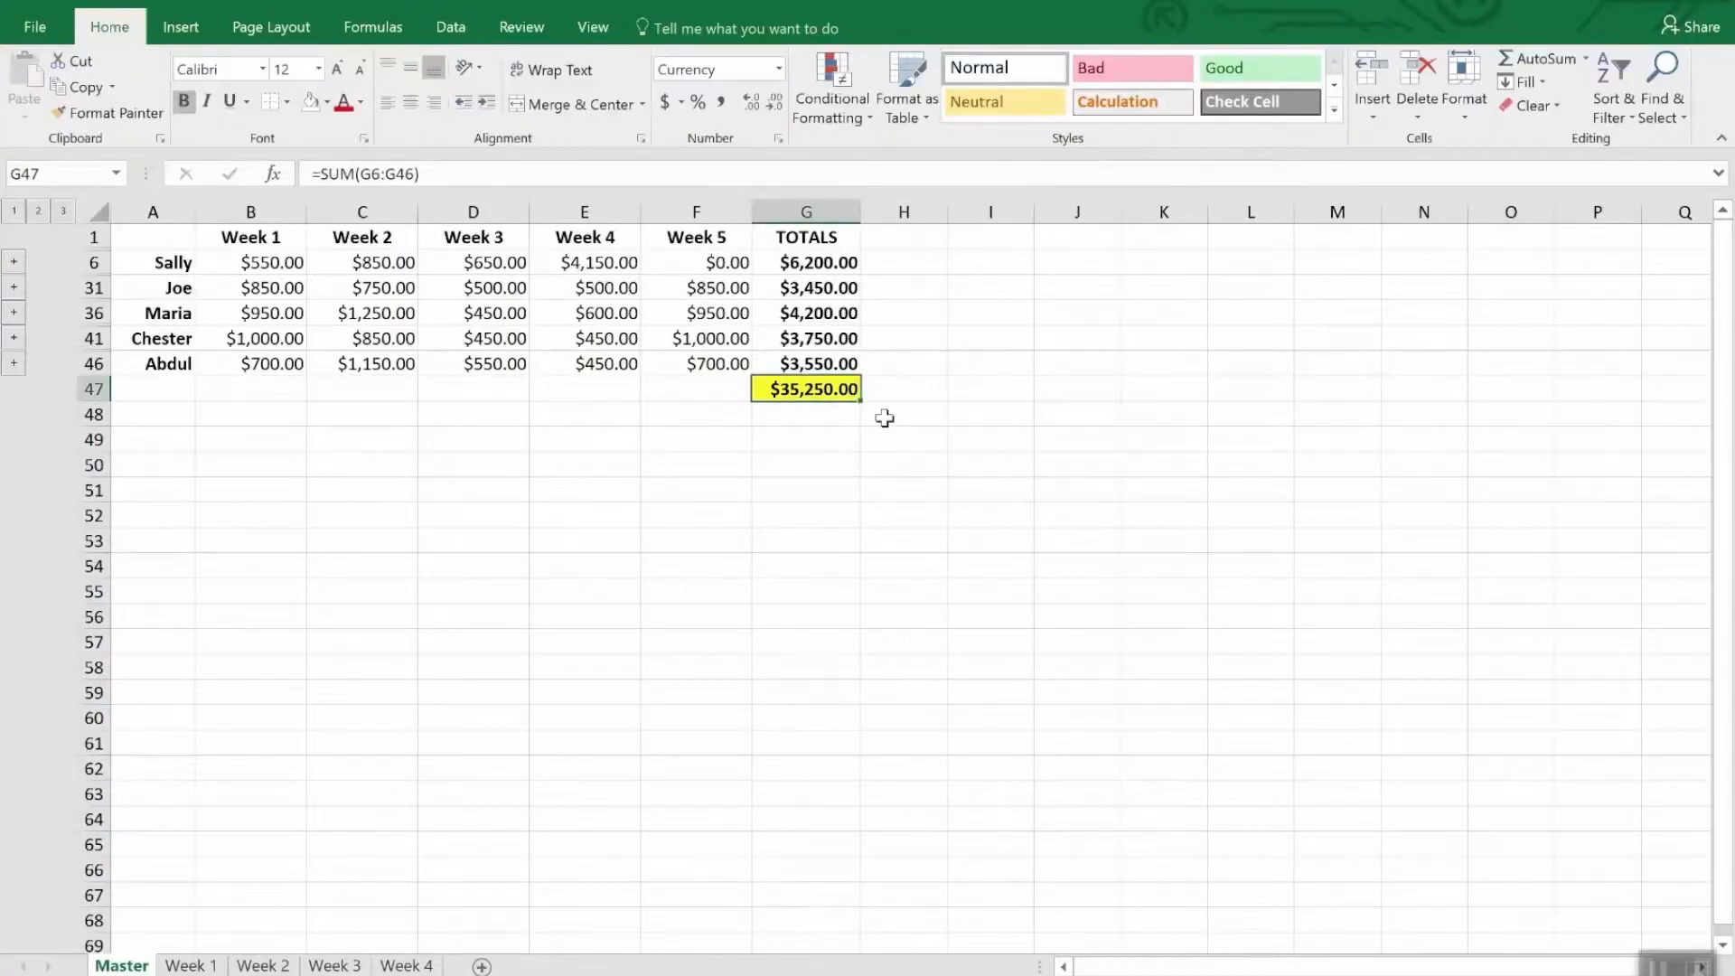
pyautogui.rightClick(830, 392)
pyautogui.click(871, 441)
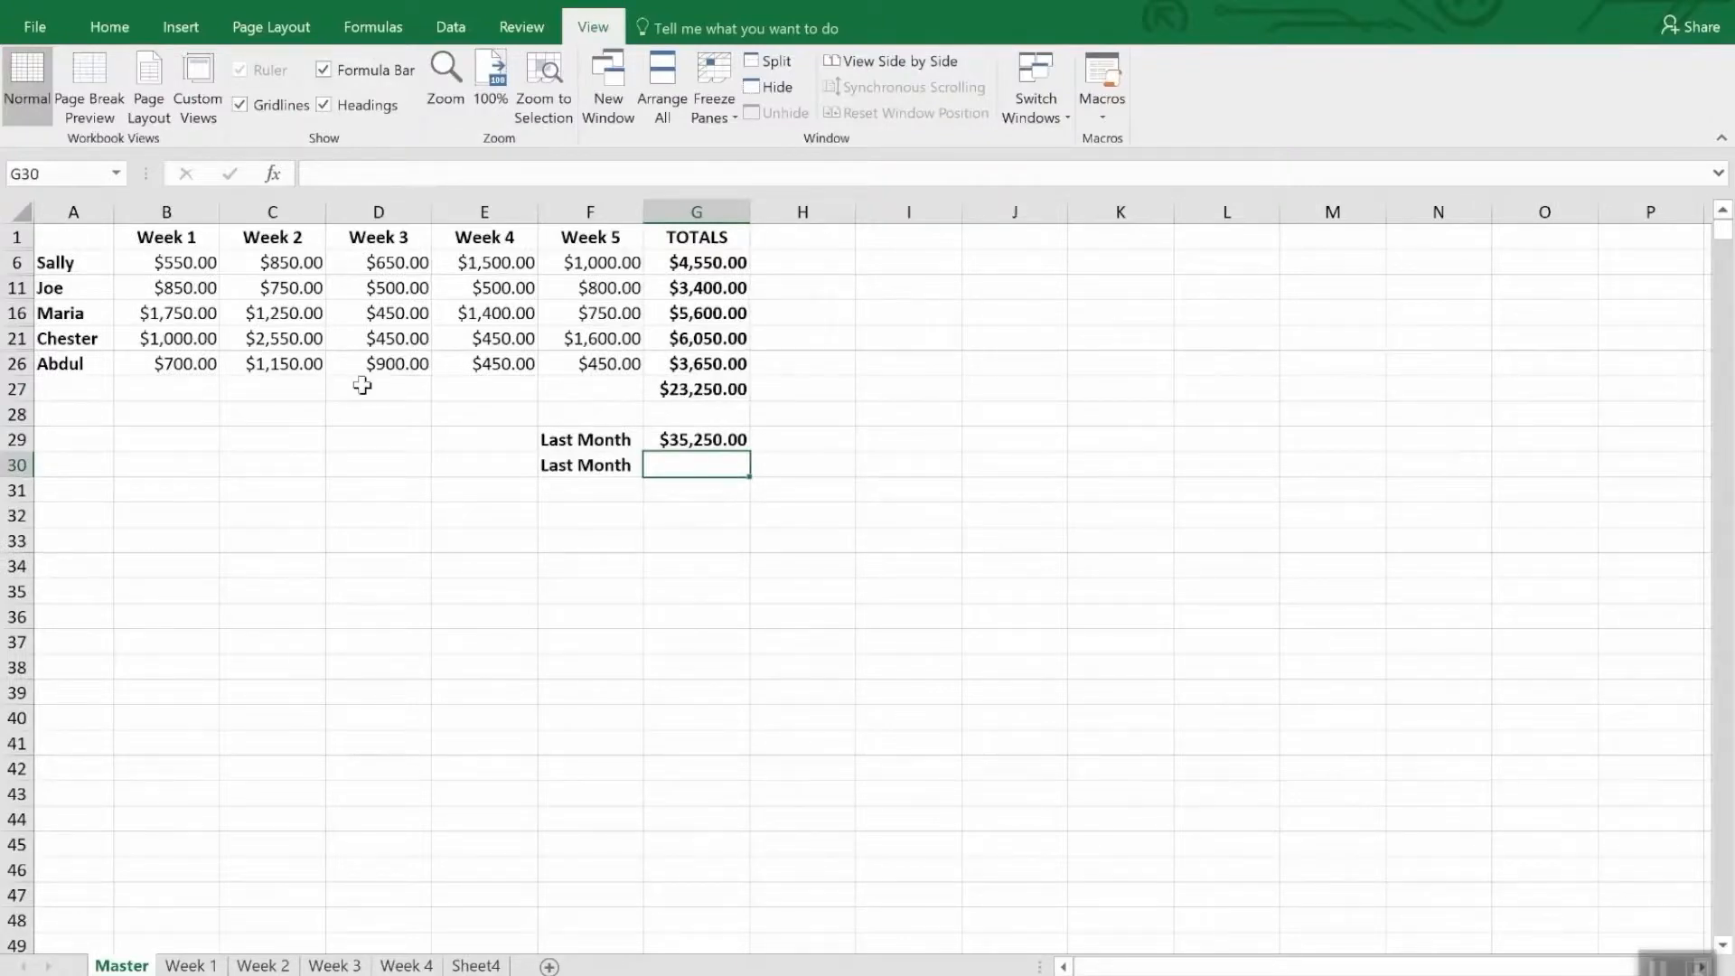
# - Paste the copied total as a link into cell G30 of the Monthly Sales 2 Master sheet
pyautogui.click(109, 28)
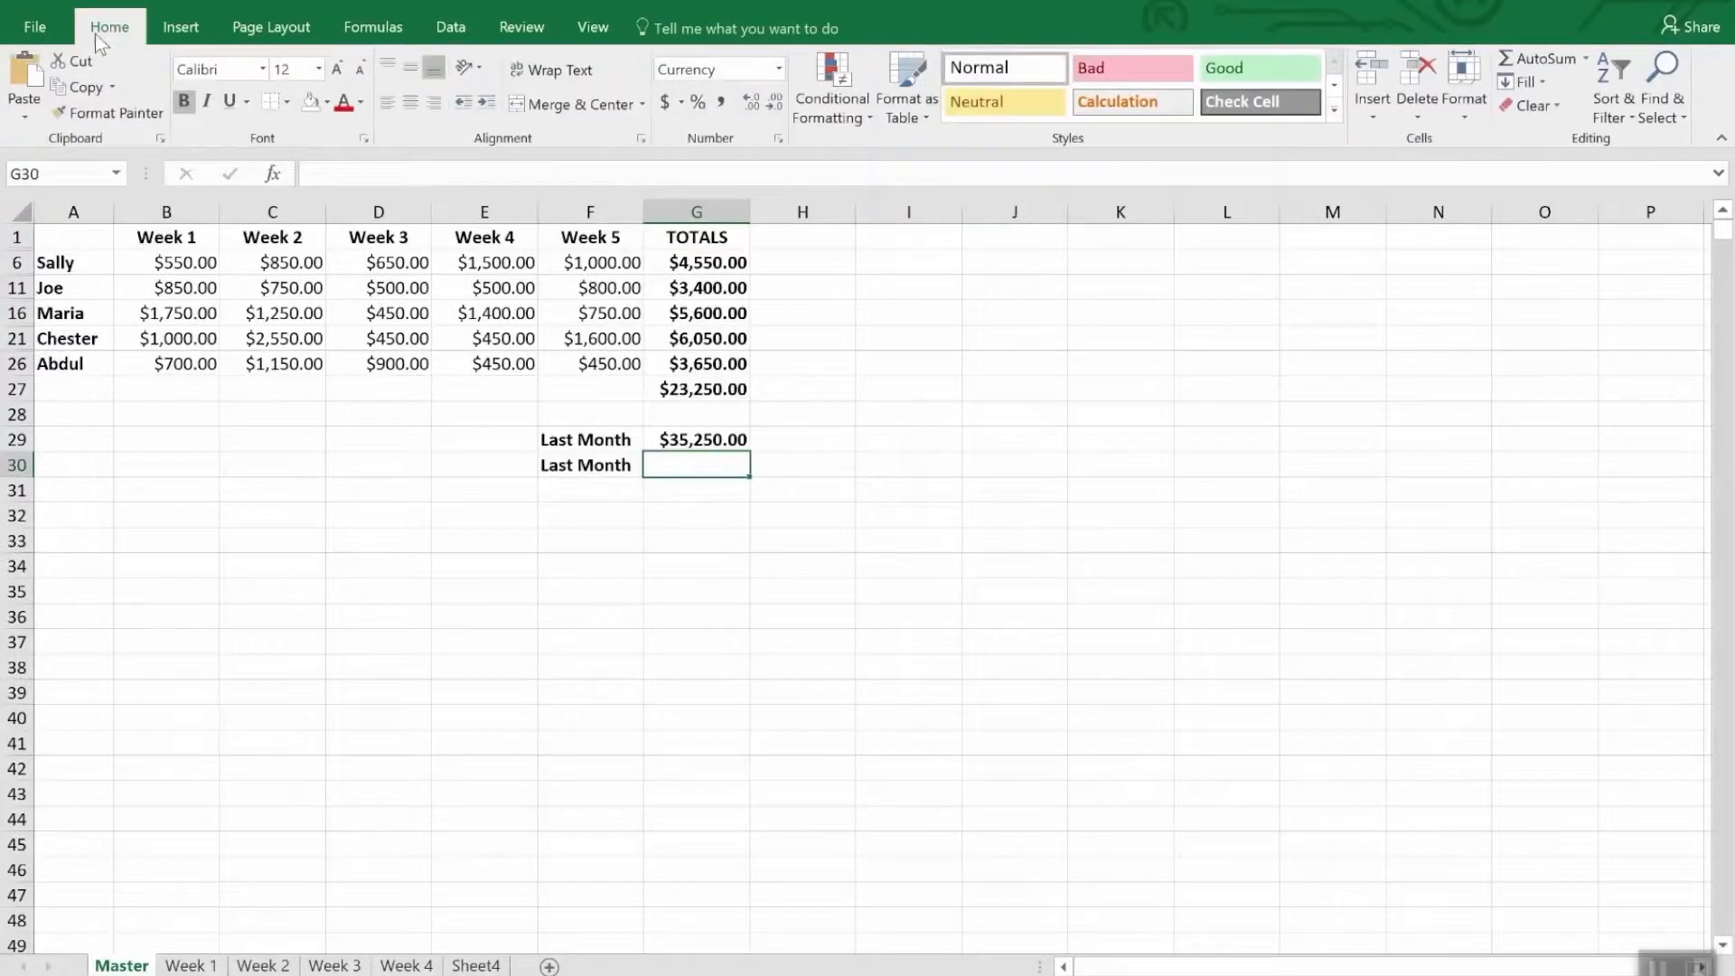
pyautogui.click(25, 120)
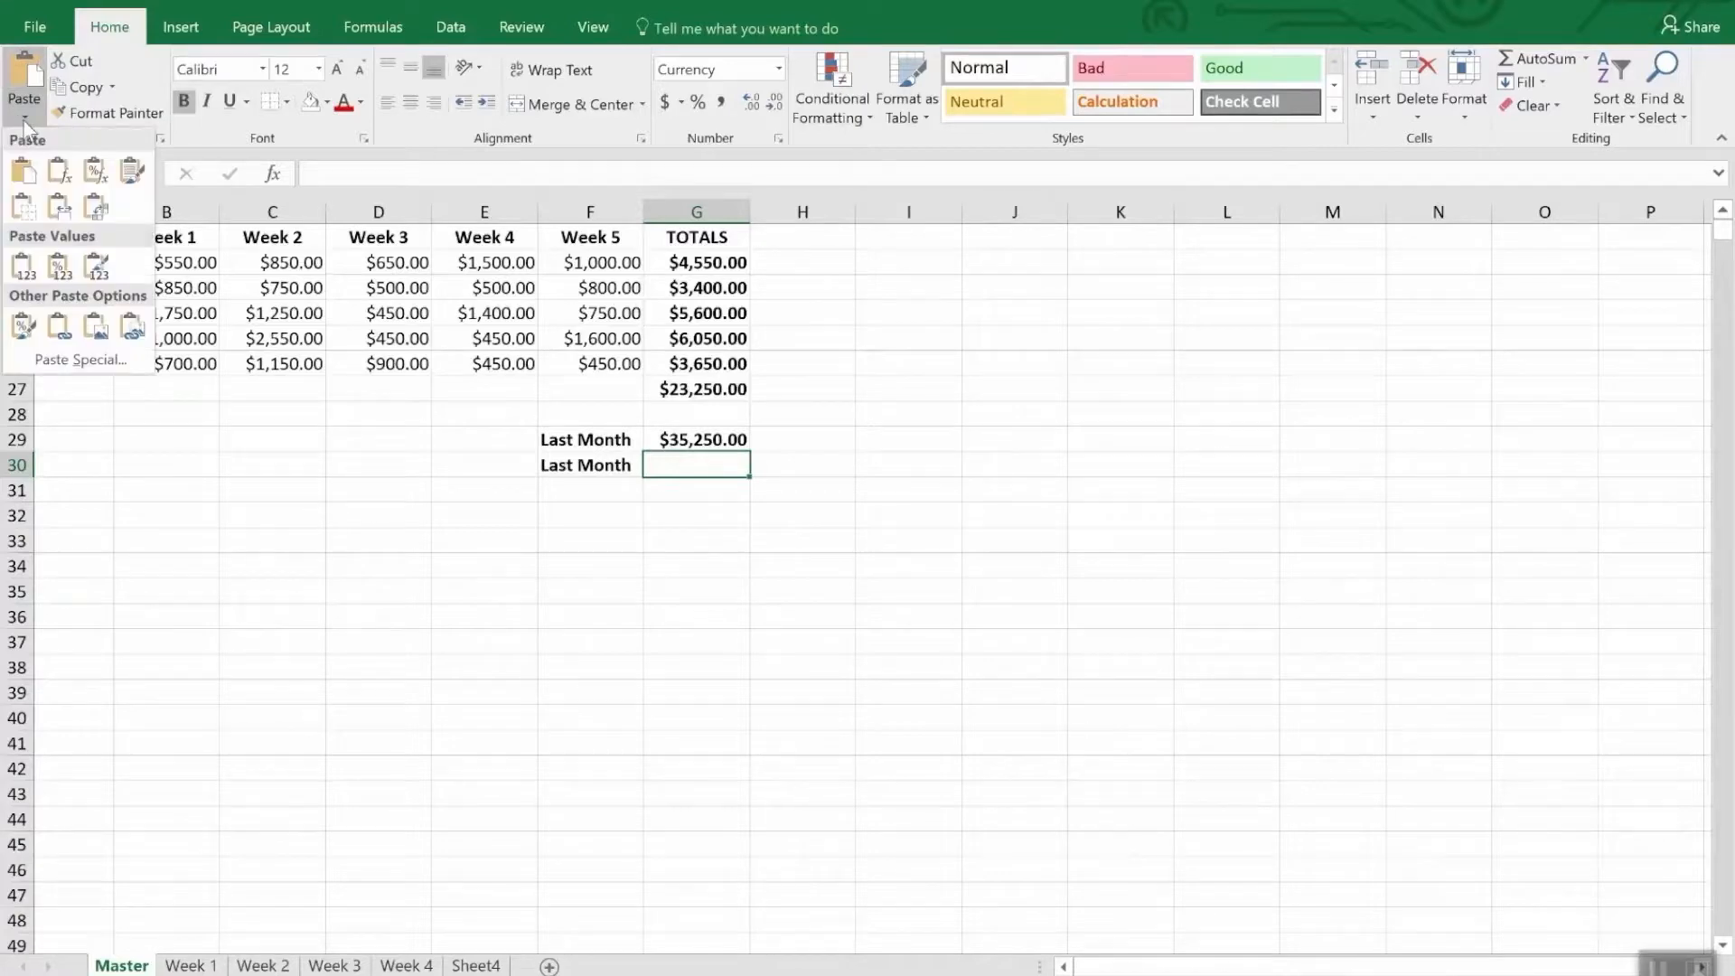
pyautogui.click(73, 358)
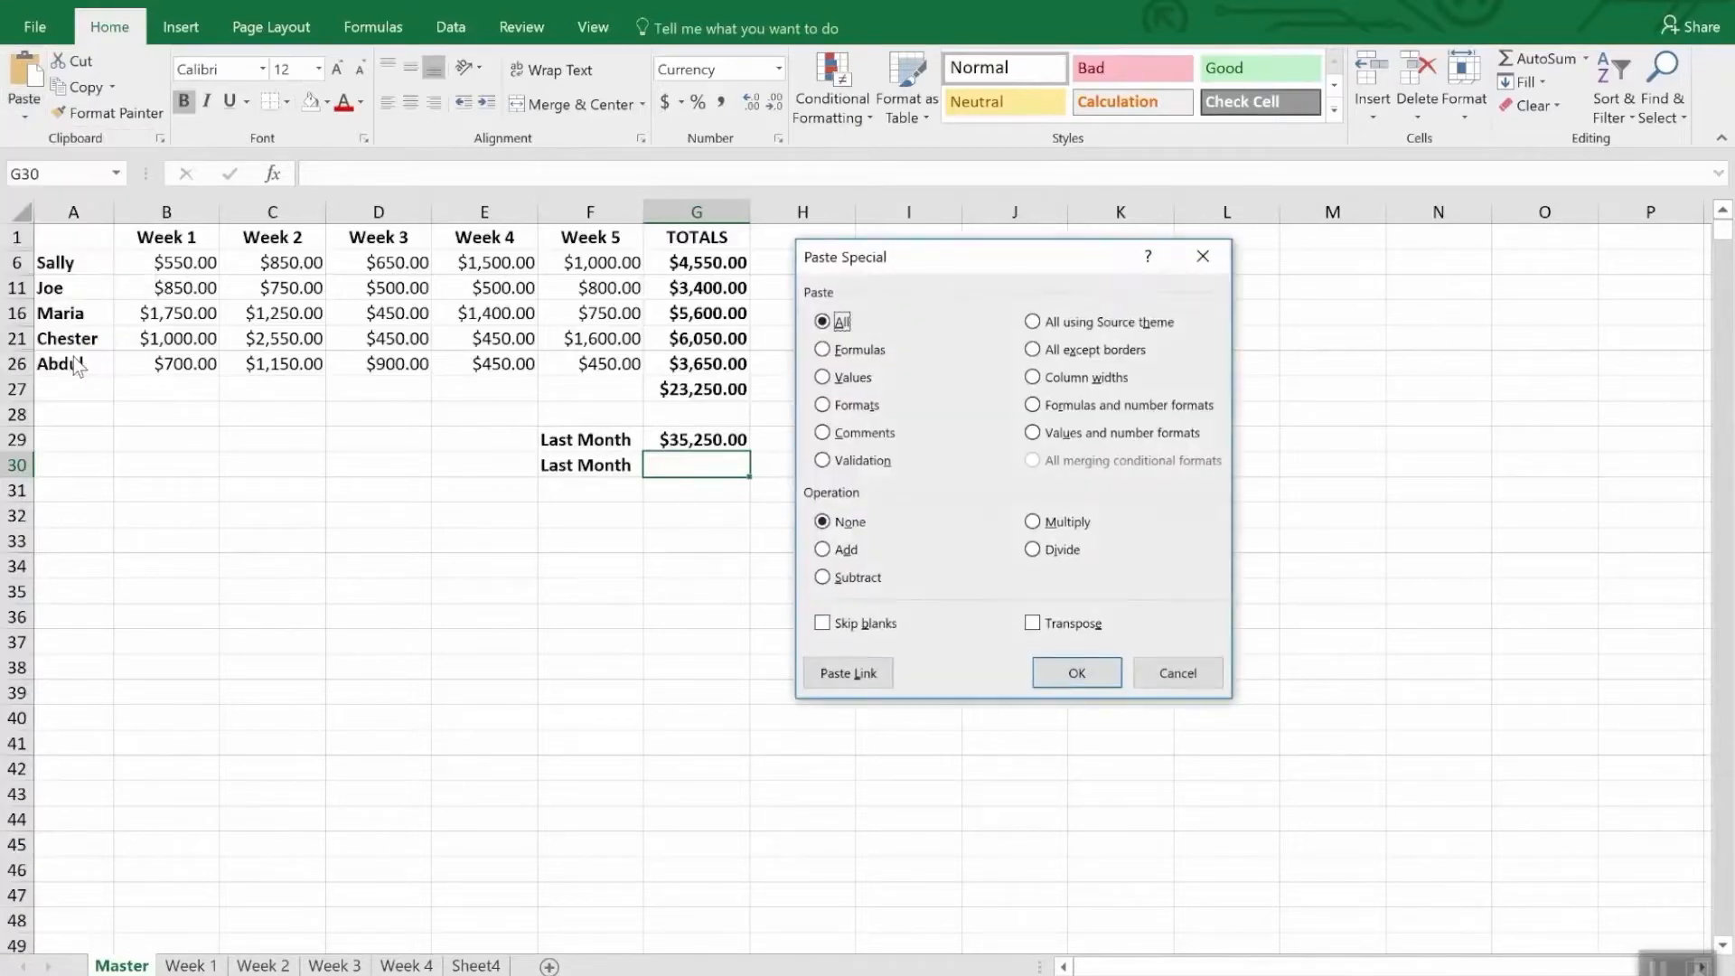
pyautogui.click(850, 673)
pyautogui.click(834, 360)
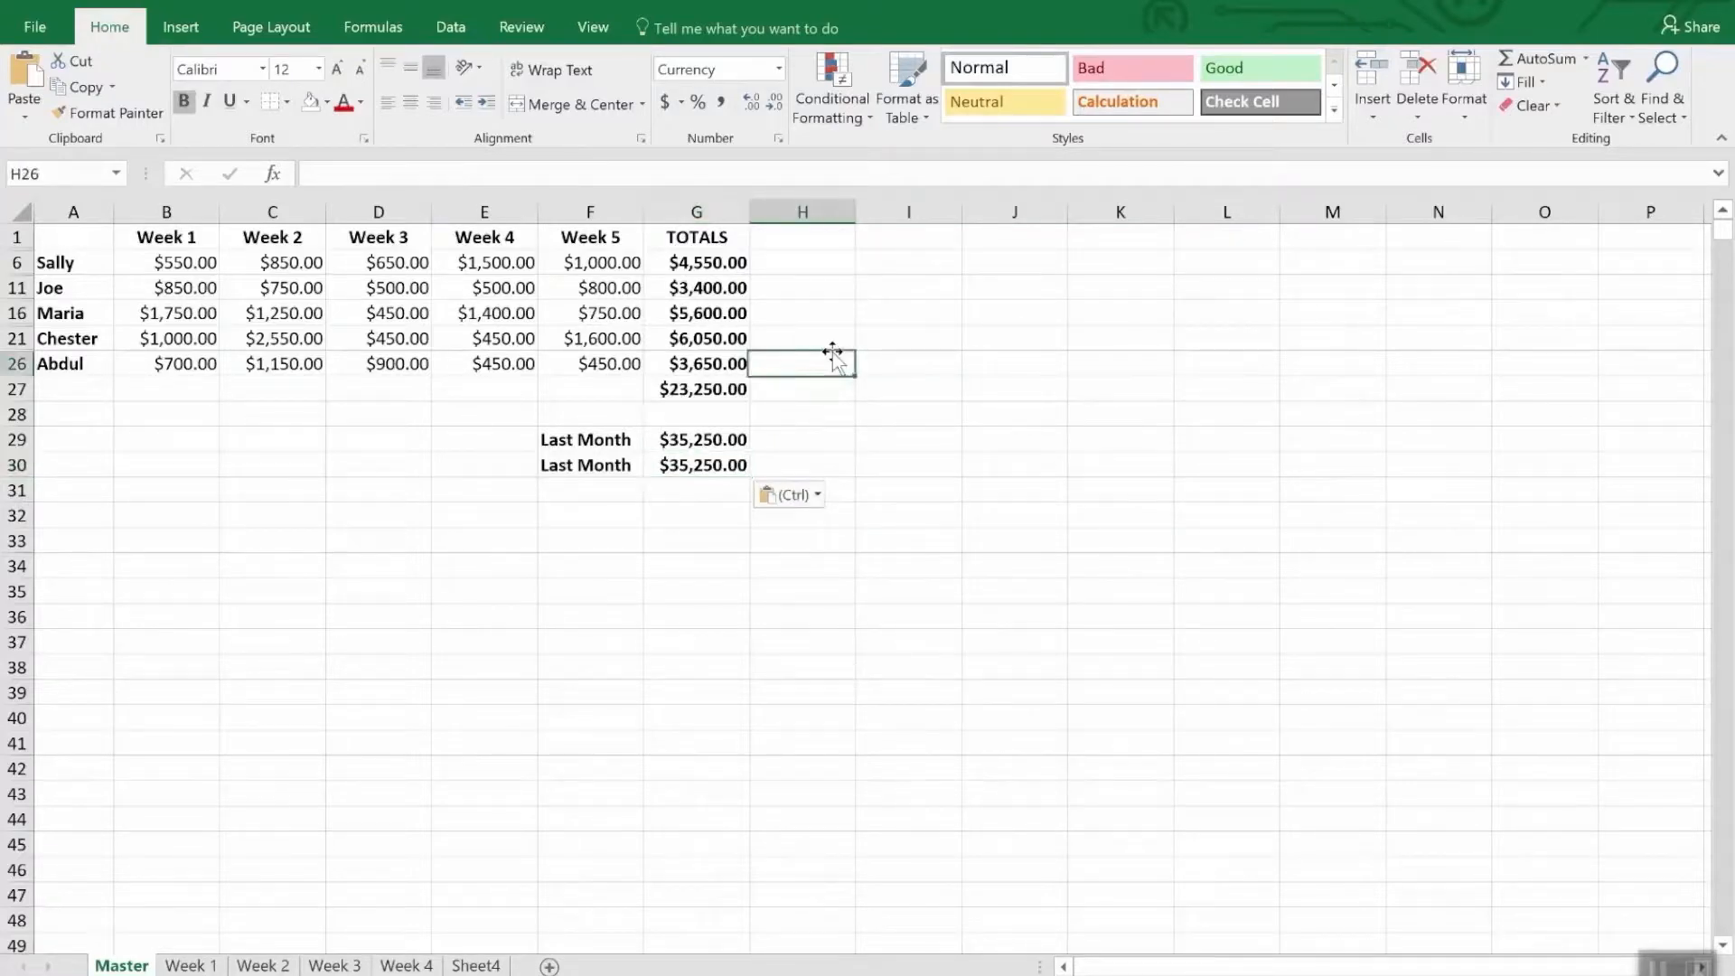
# - Compare the external reference formulas in the two Last Month cells, G29 and G30
pyautogui.click(708, 477)
pyautogui.click(710, 441)
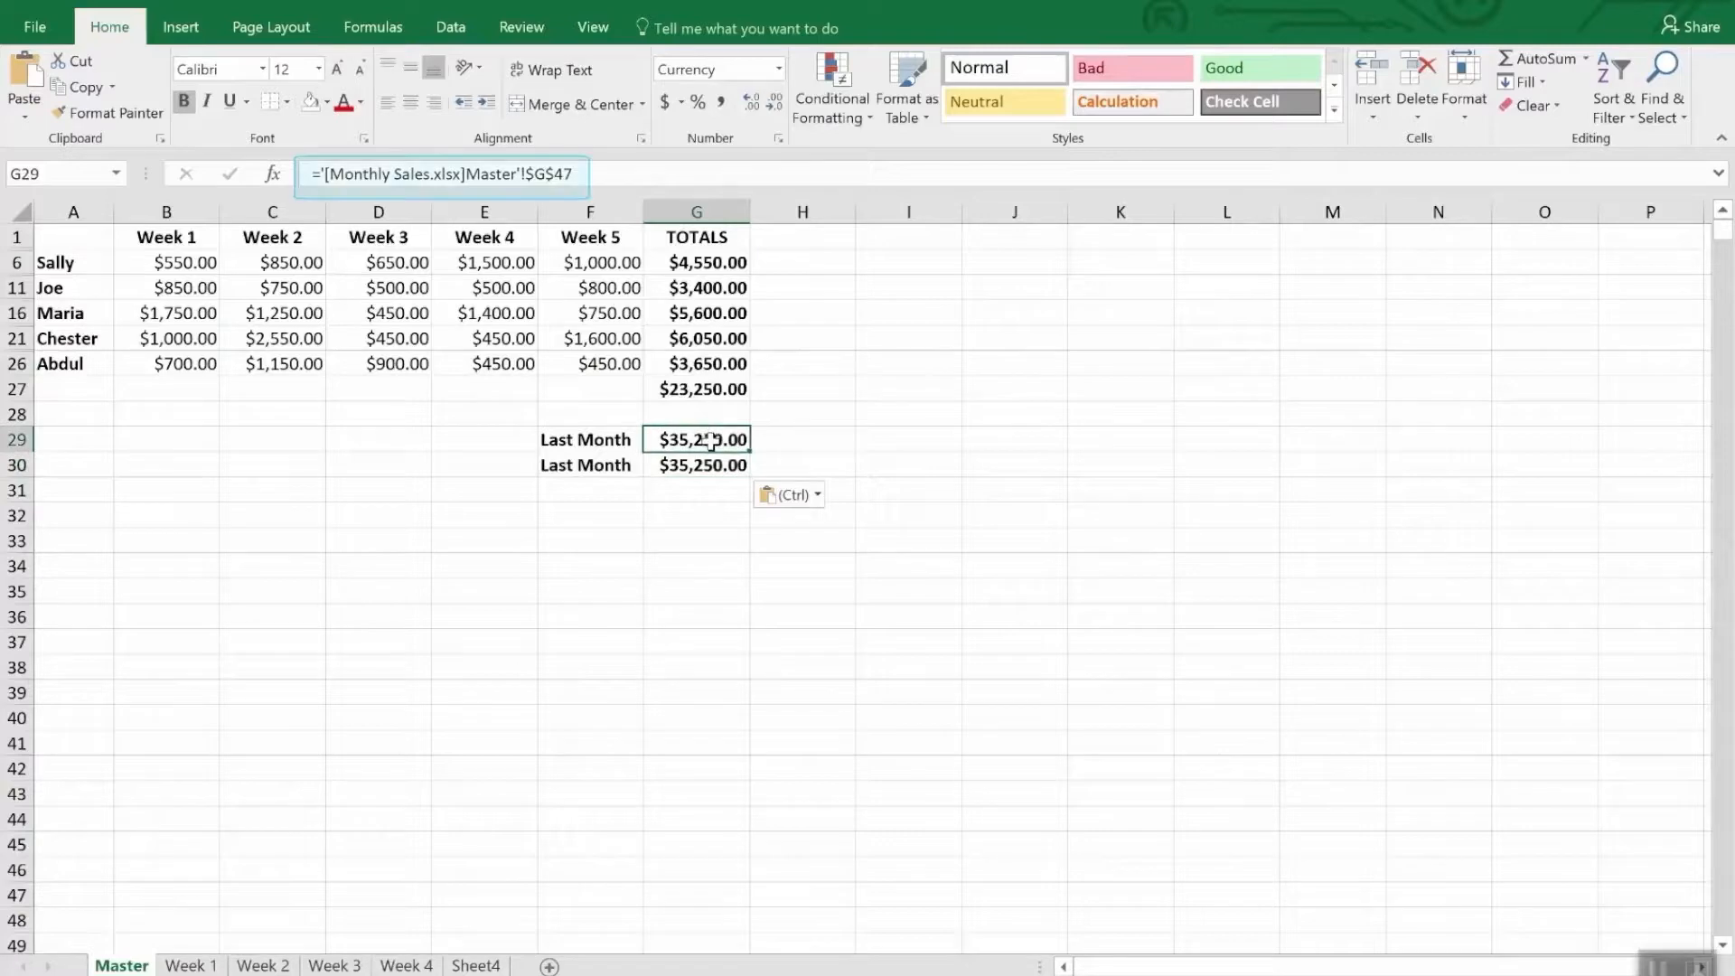
pyautogui.click(702, 471)
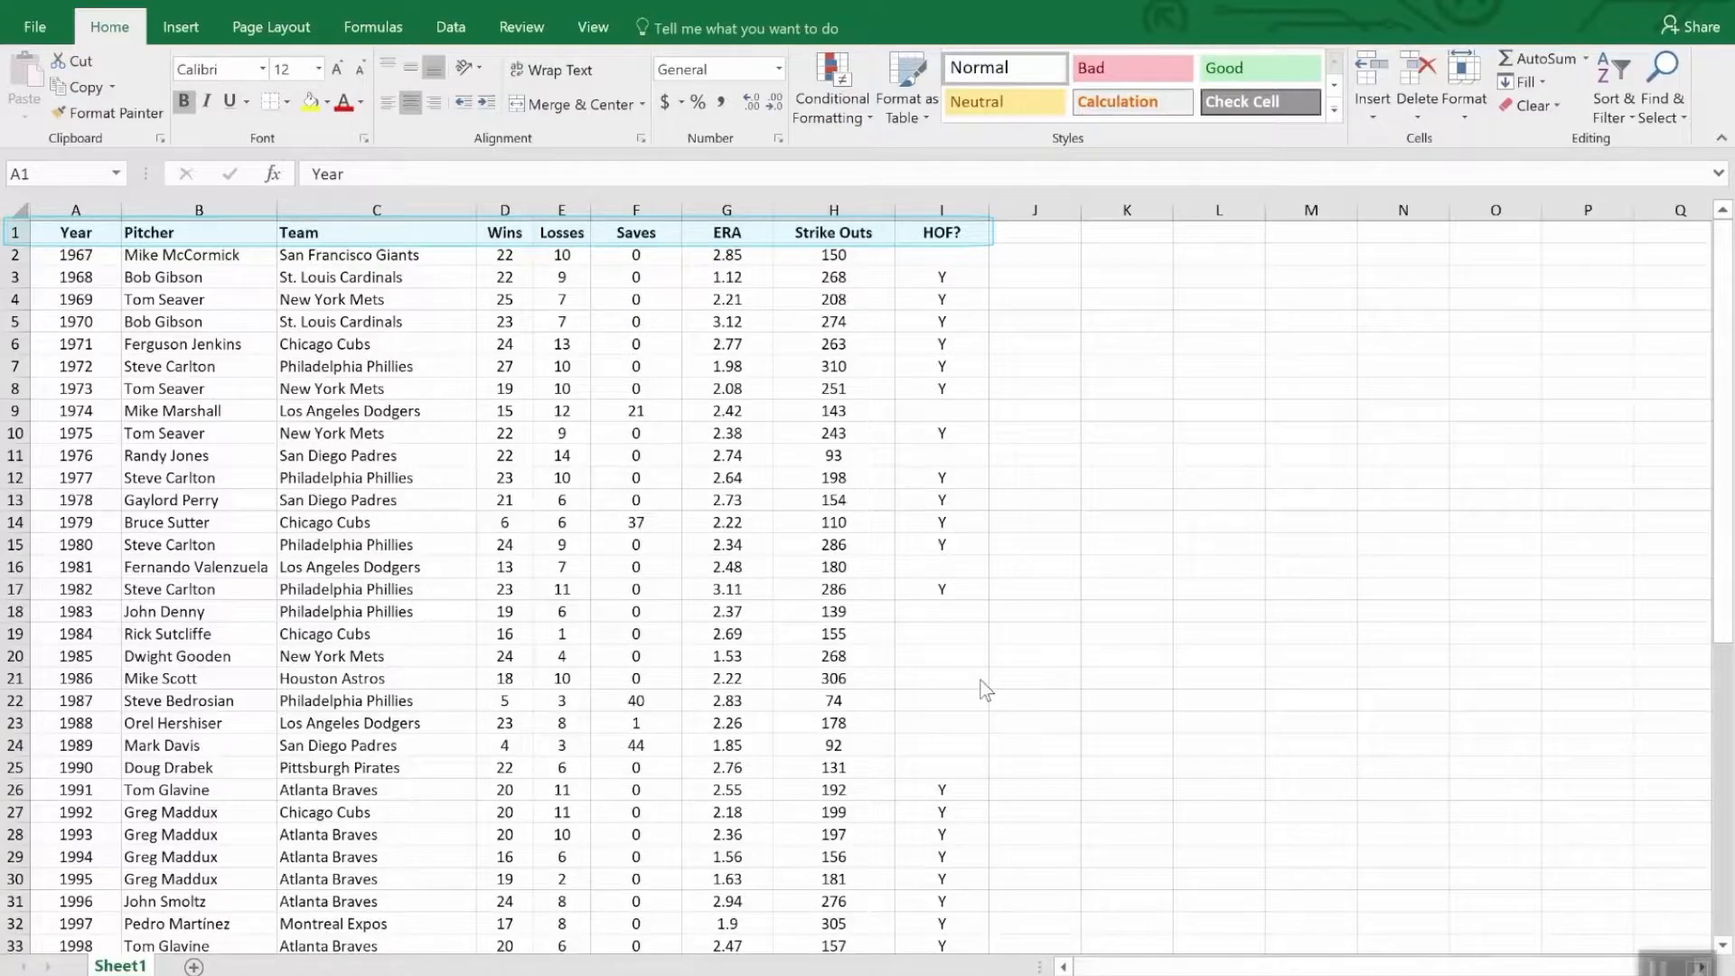
# - Sort the pitcher table by the Wins column from largest to smallest, and review the sorted rows
pyautogui.scroll(-12, 1170, 712)
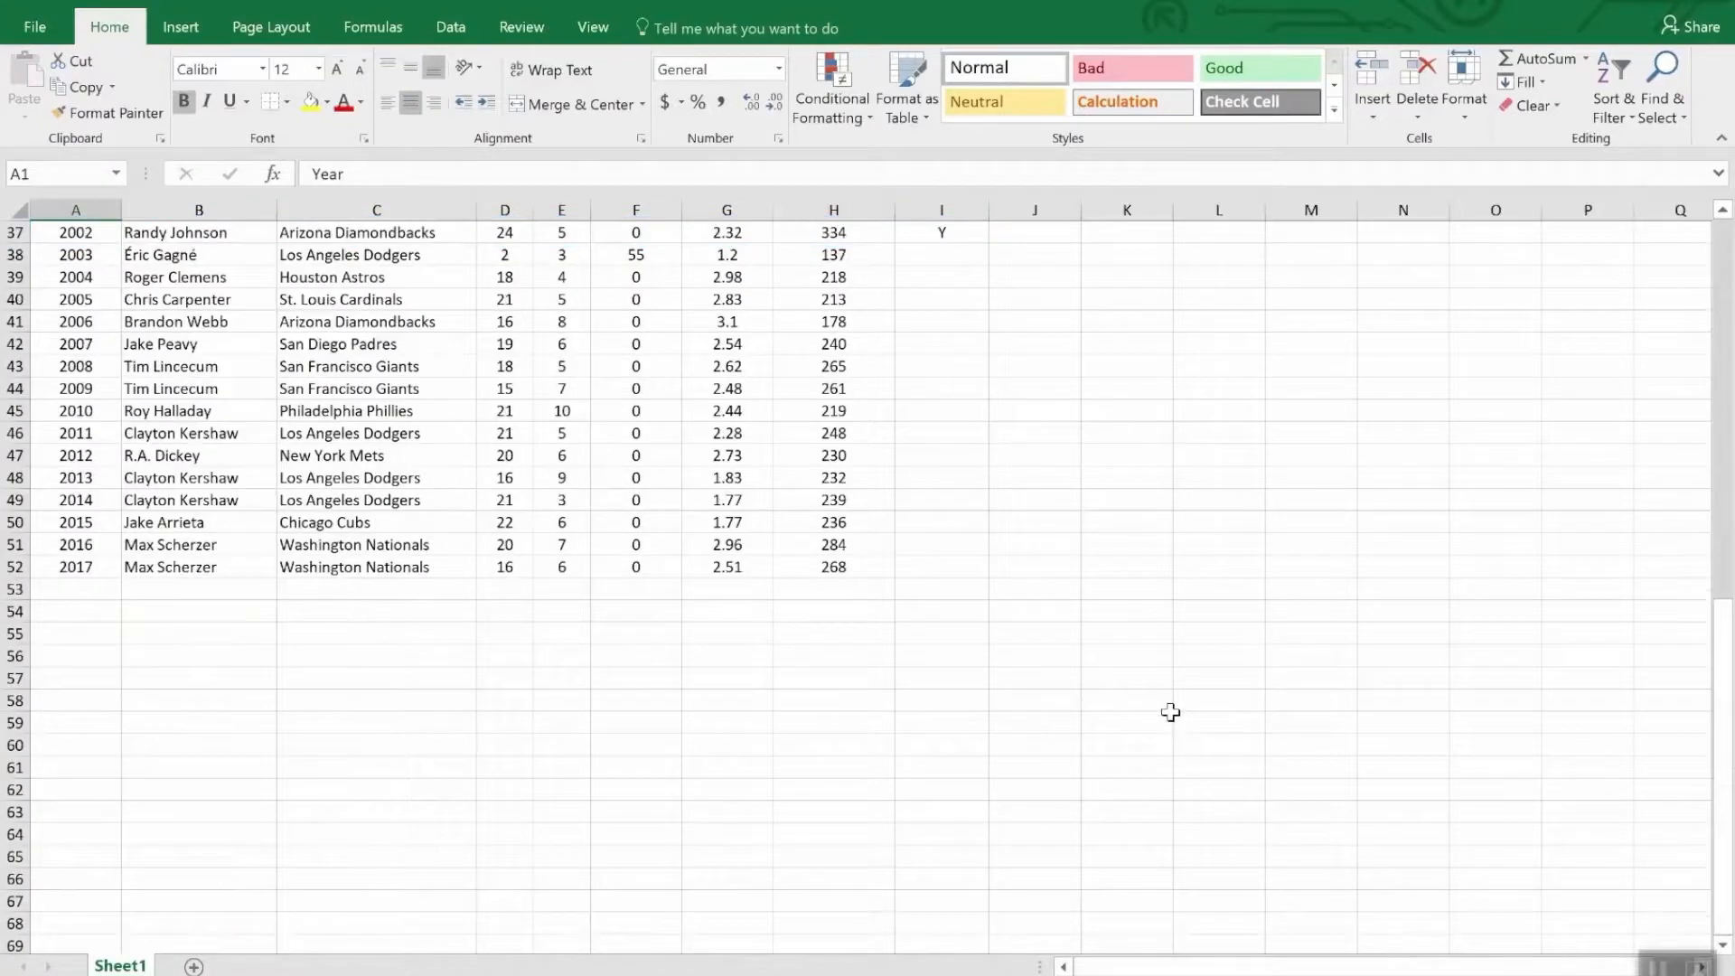
pyautogui.scroll(12, 1170, 712)
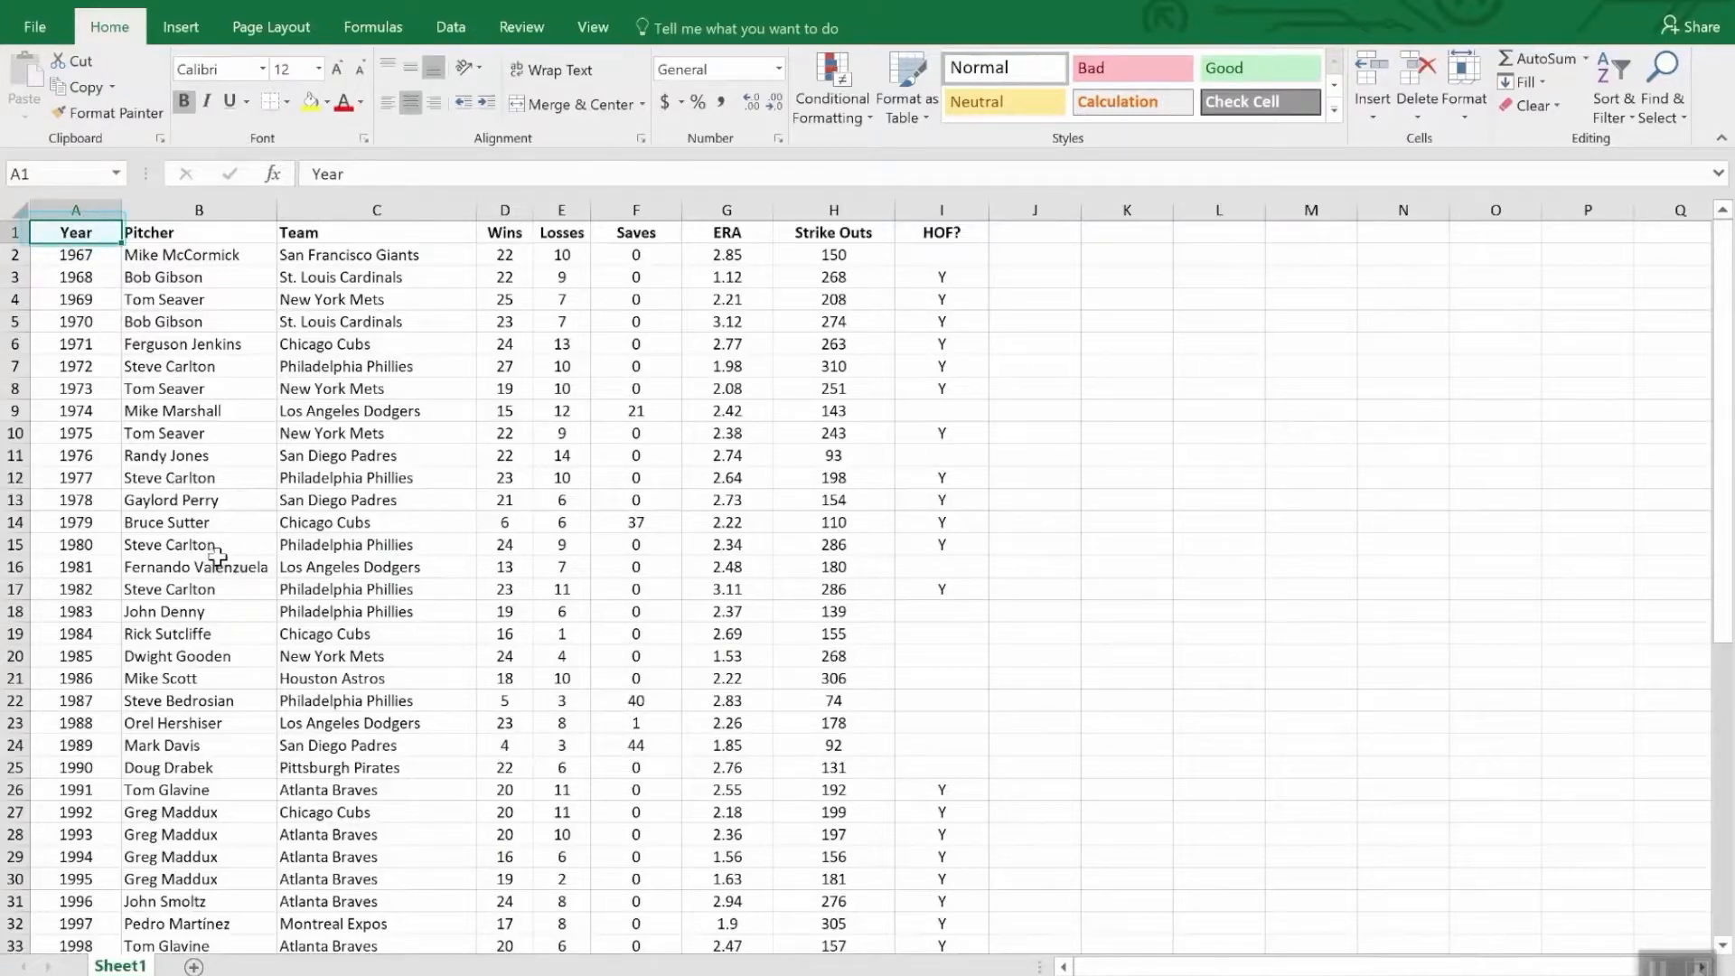
pyautogui.scroll(-12, 224, 615)
pyautogui.scroll(12, 223, 629)
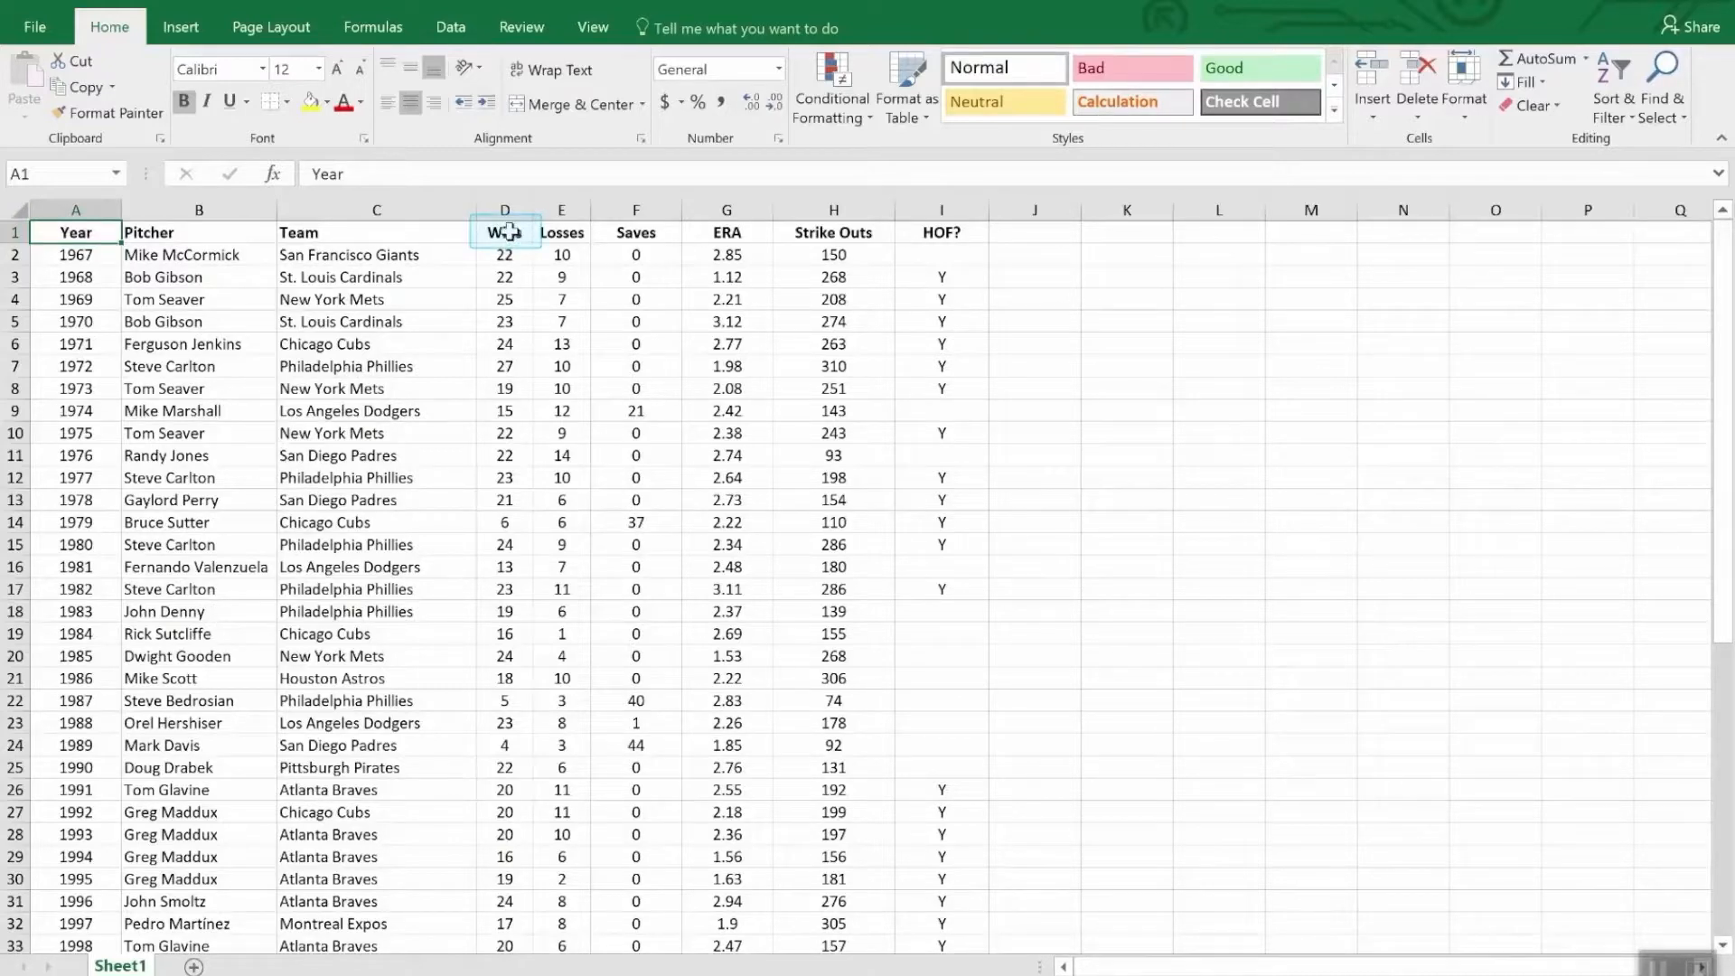
pyautogui.click(506, 235)
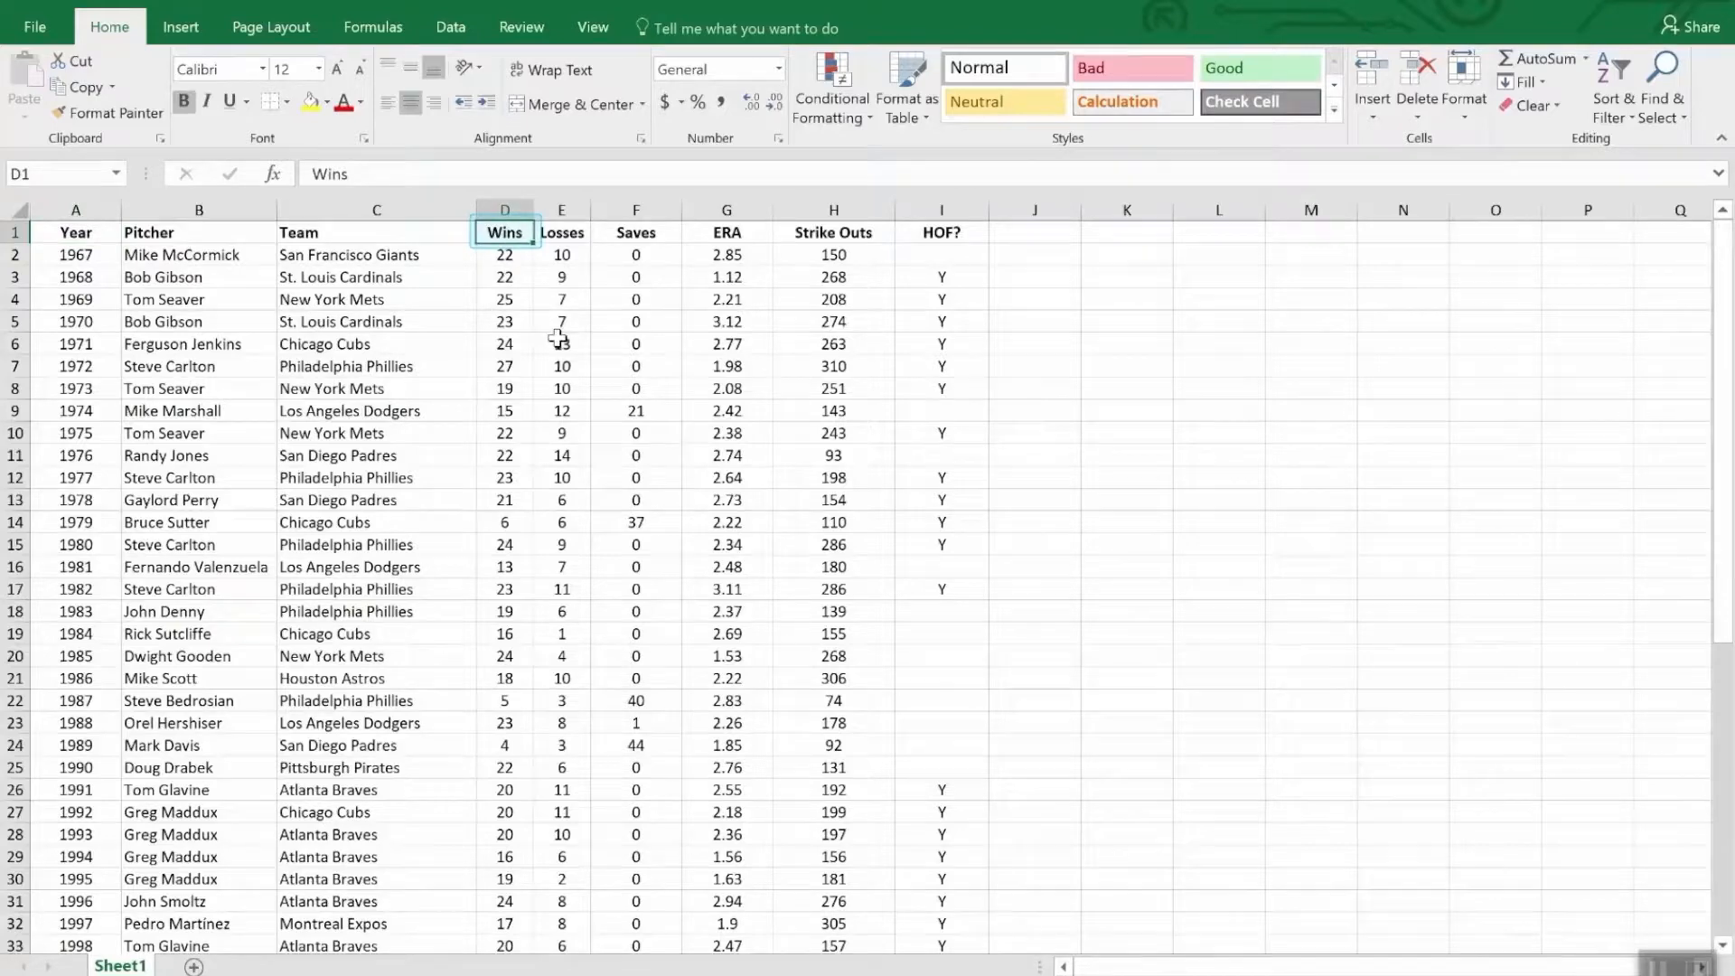
pyautogui.click(1618, 69)
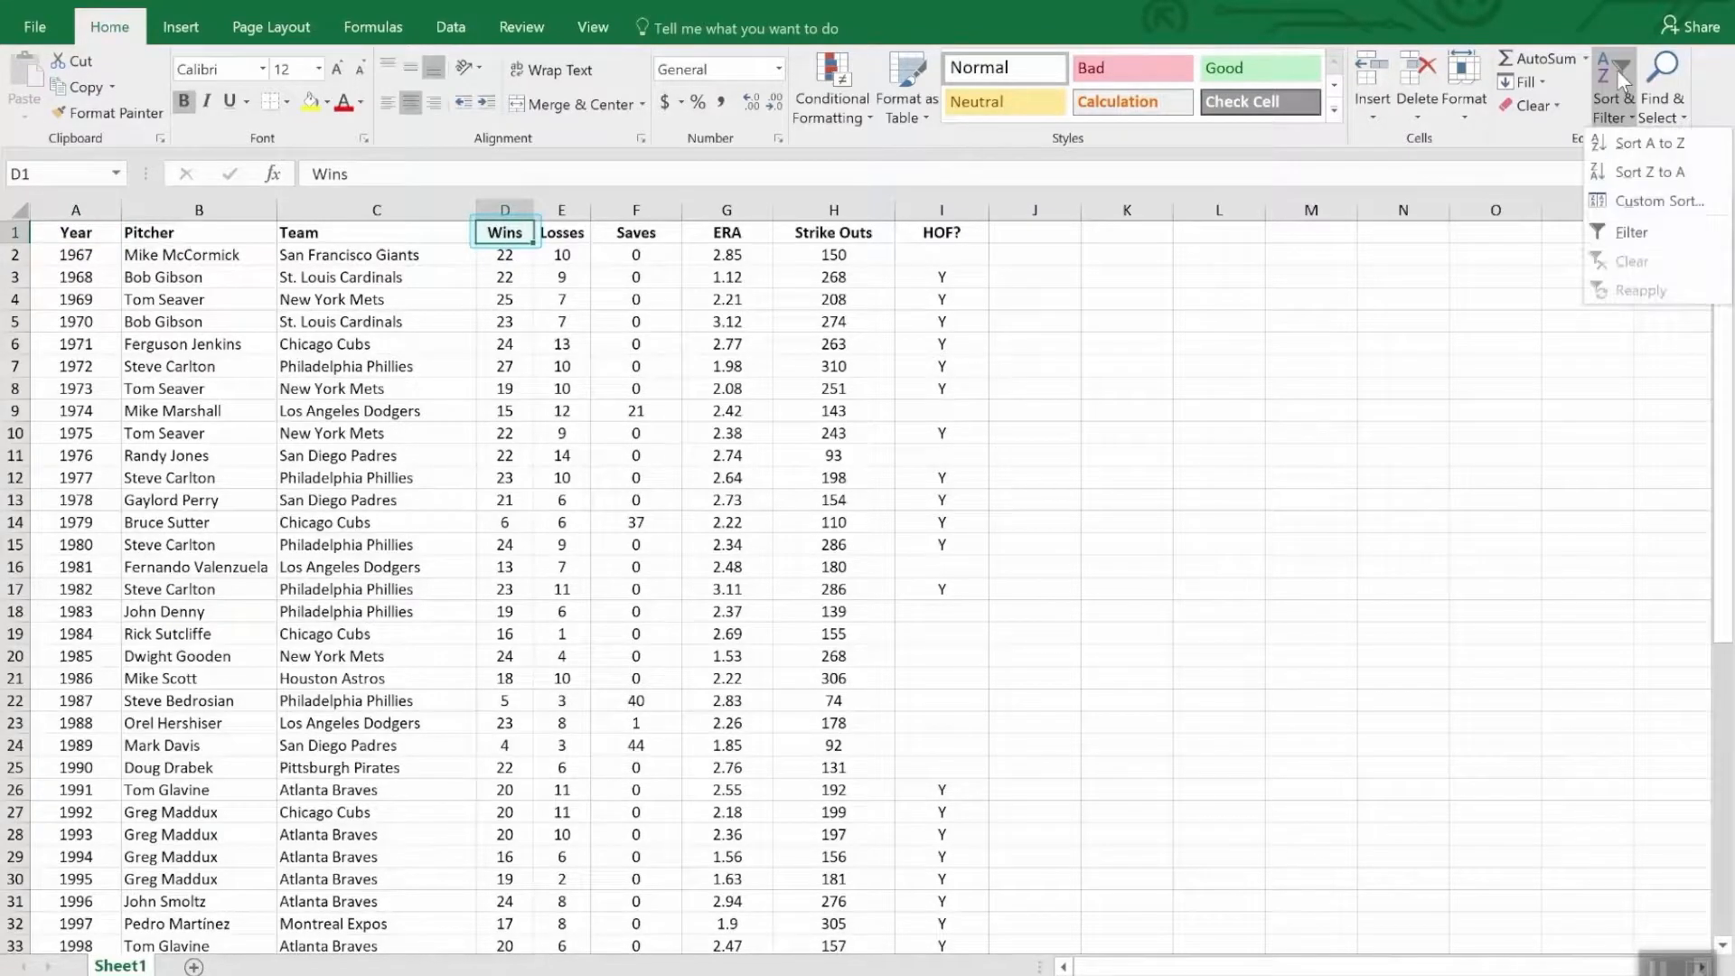
pyautogui.click(1634, 172)
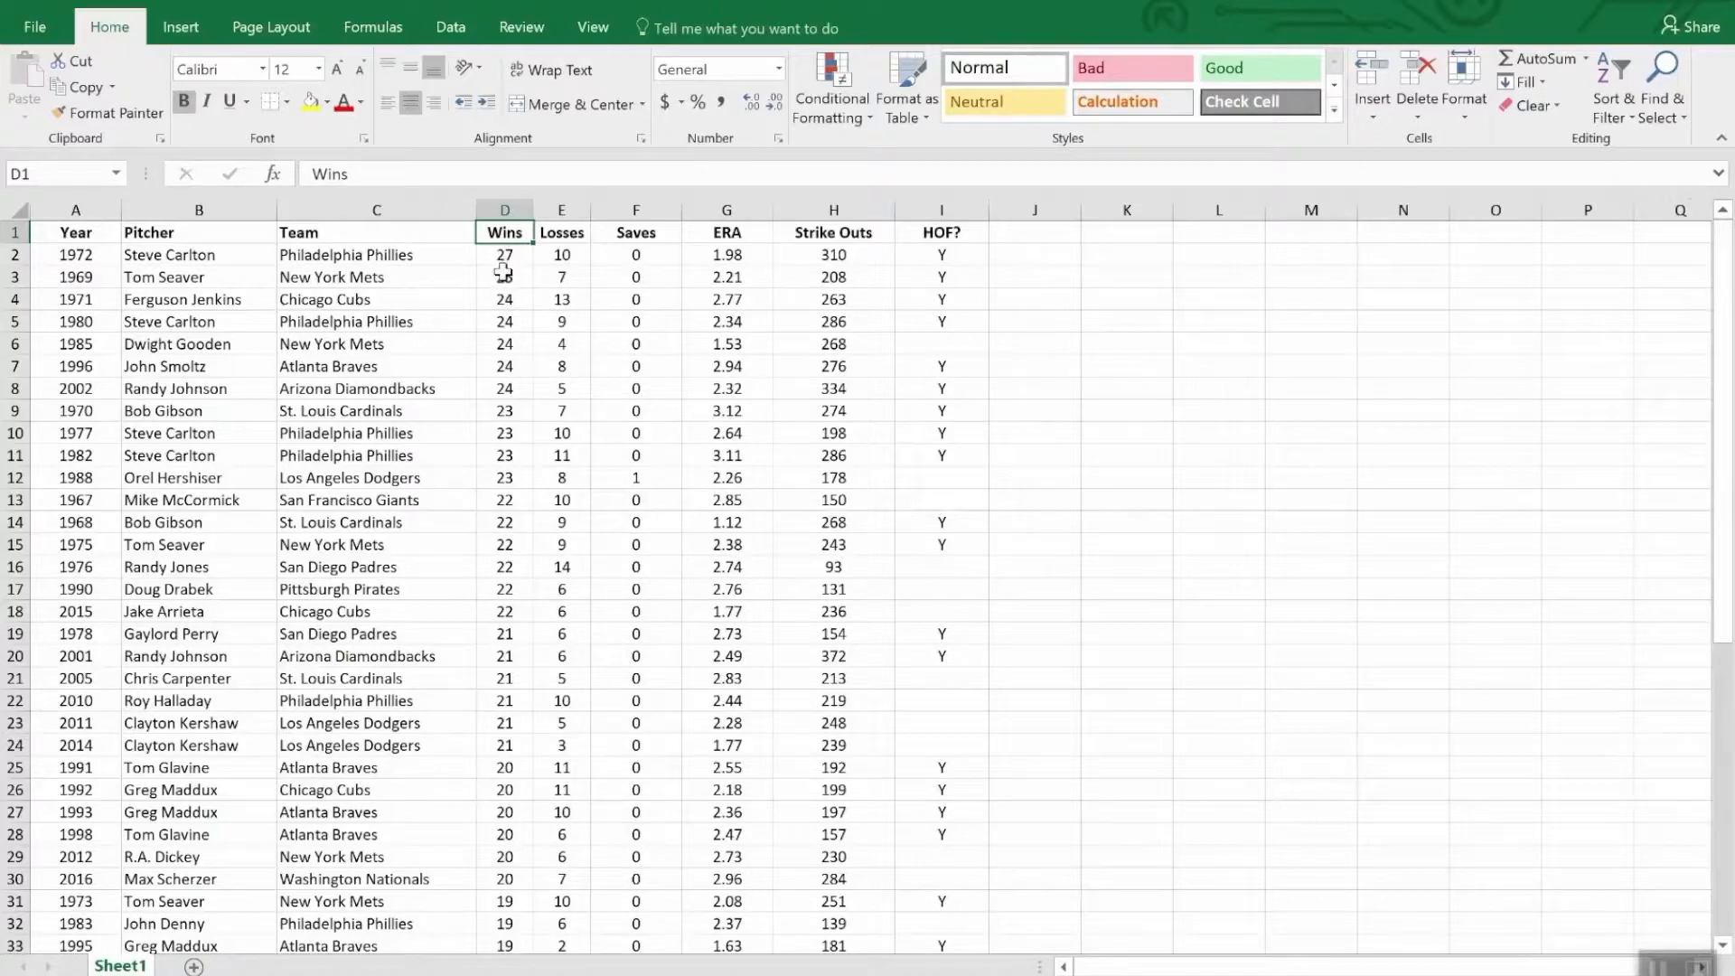
pyautogui.scroll(-8, 506, 285)
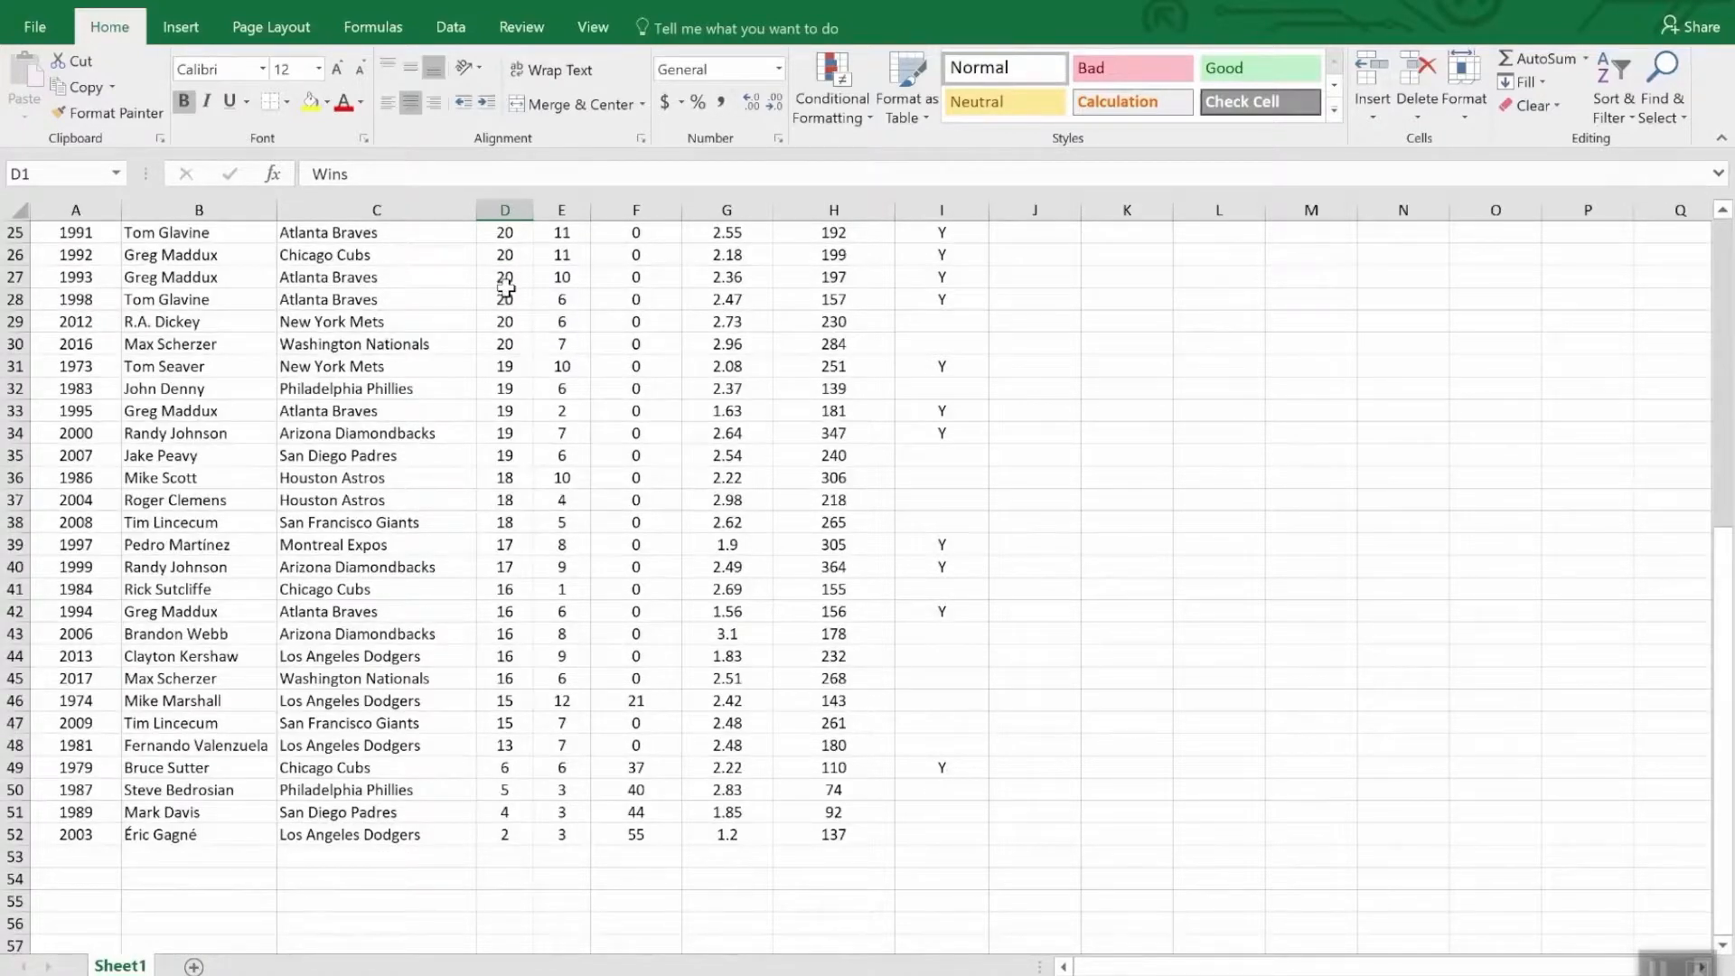
pyautogui.scroll(8, 505, 287)
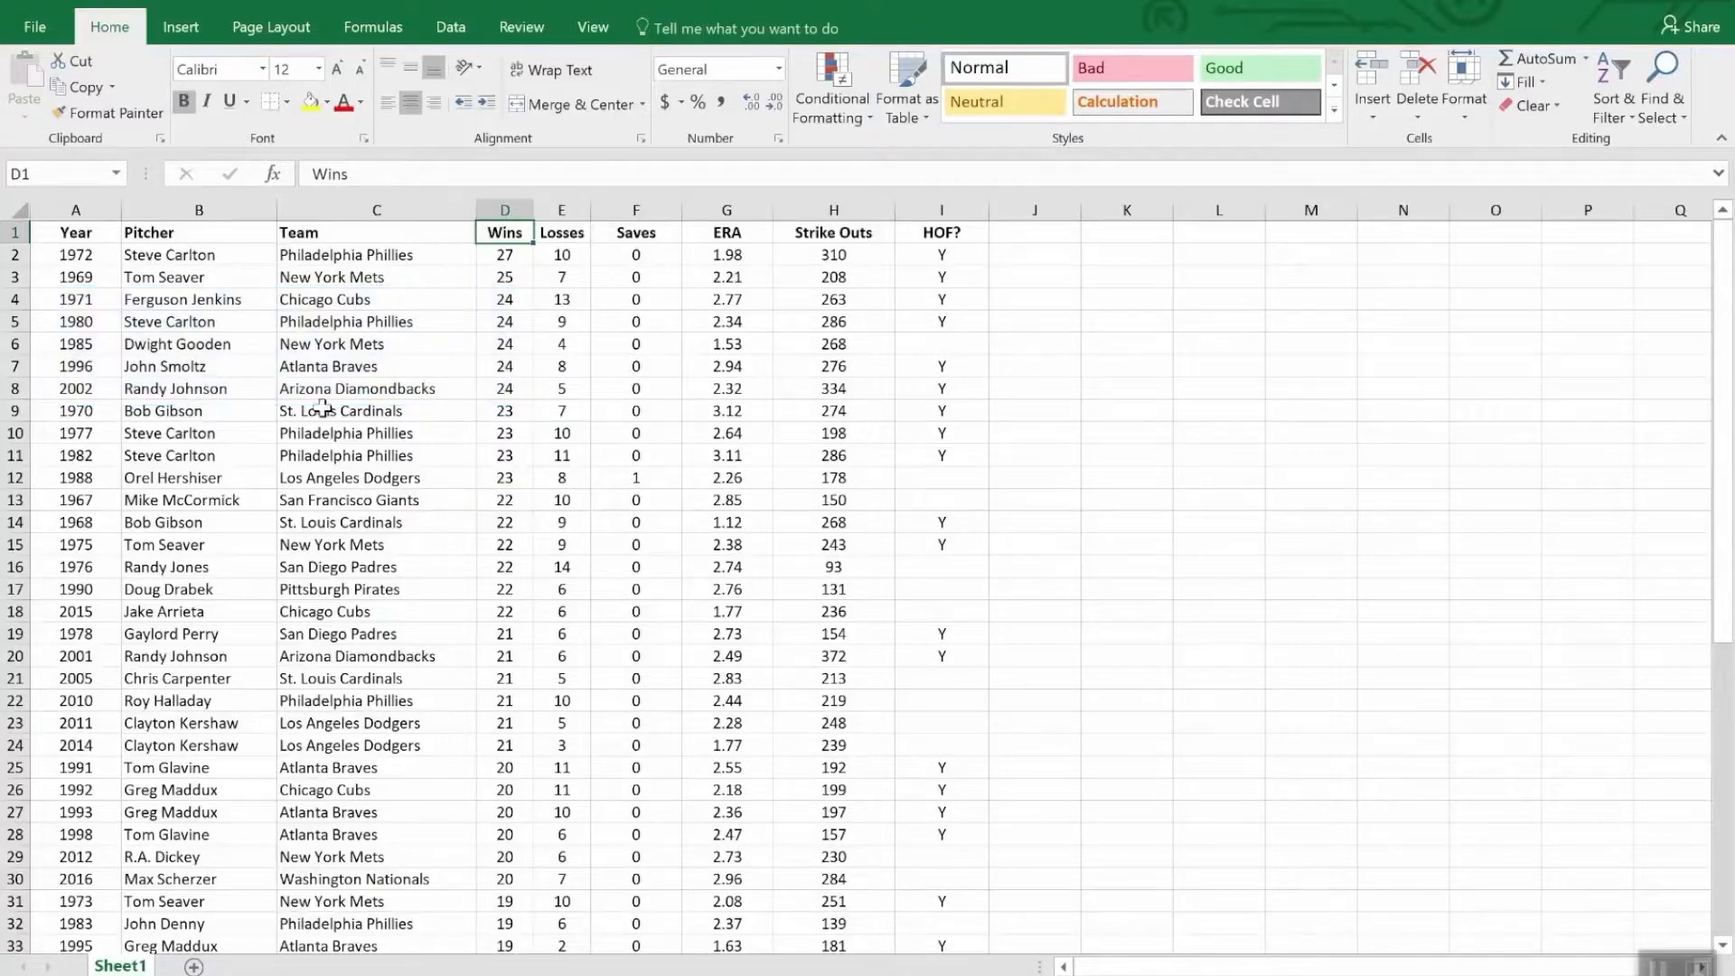
# - Custom sort the pitcher table by Wins from largest to smallest and then by ERA from smallest to largest
pyautogui.click(1615, 74)
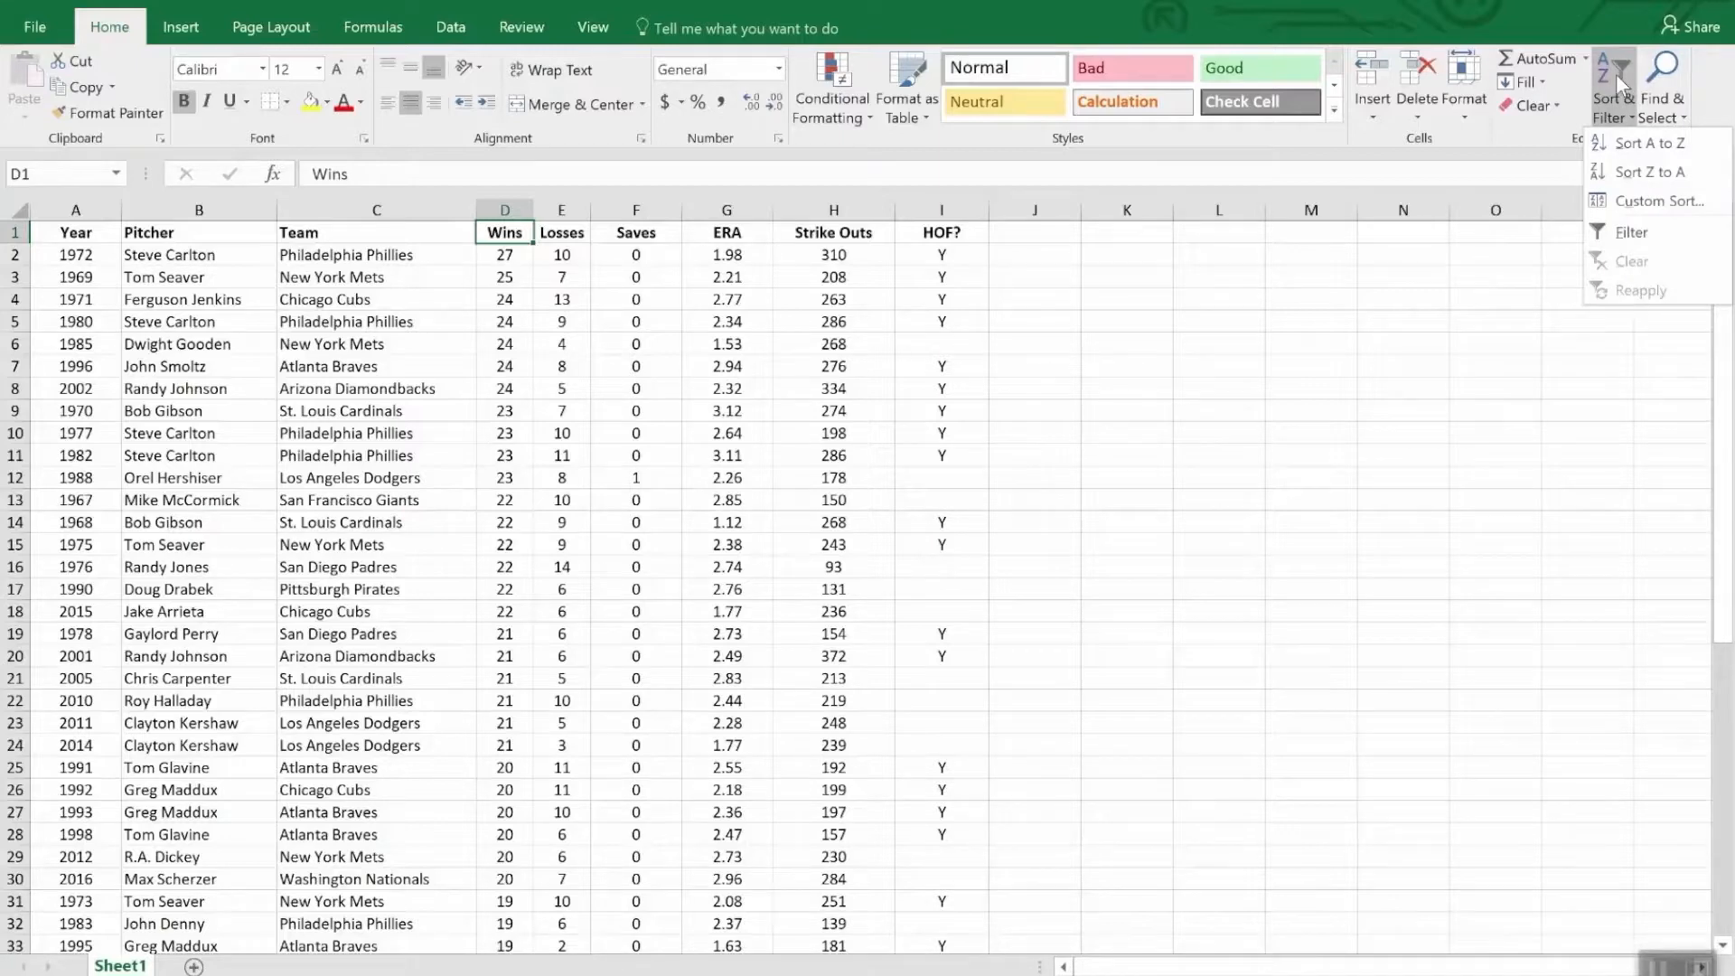
pyautogui.click(1655, 200)
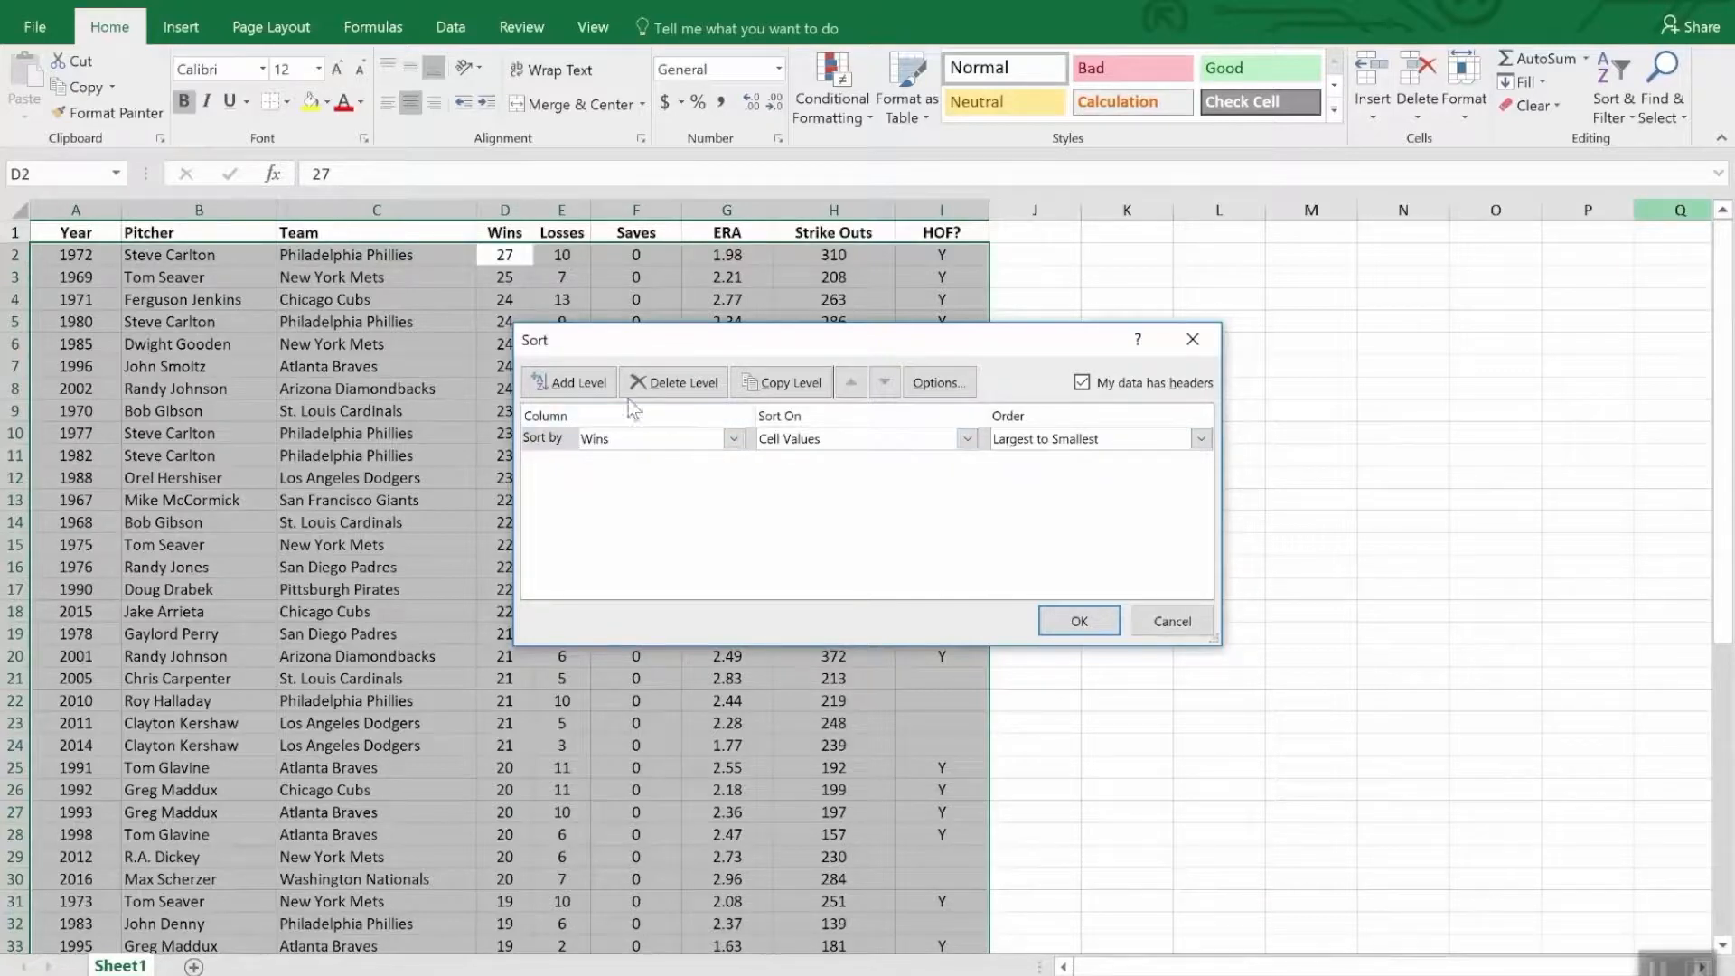
pyautogui.click(569, 382)
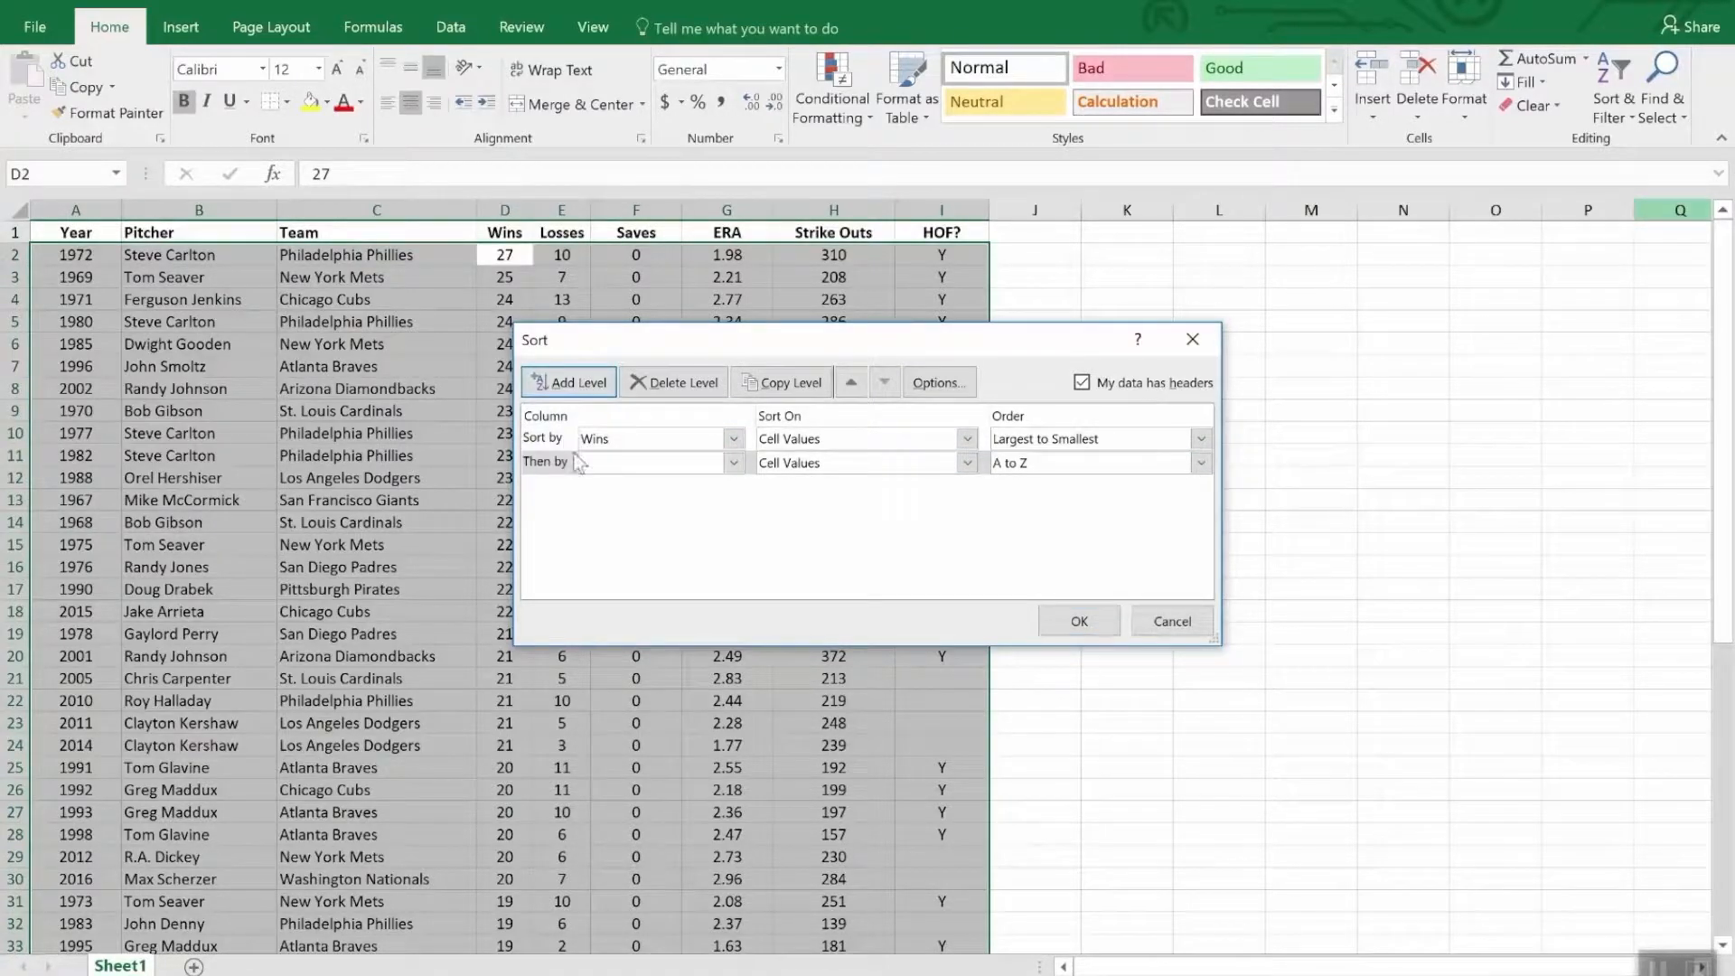
pyautogui.click(734, 463)
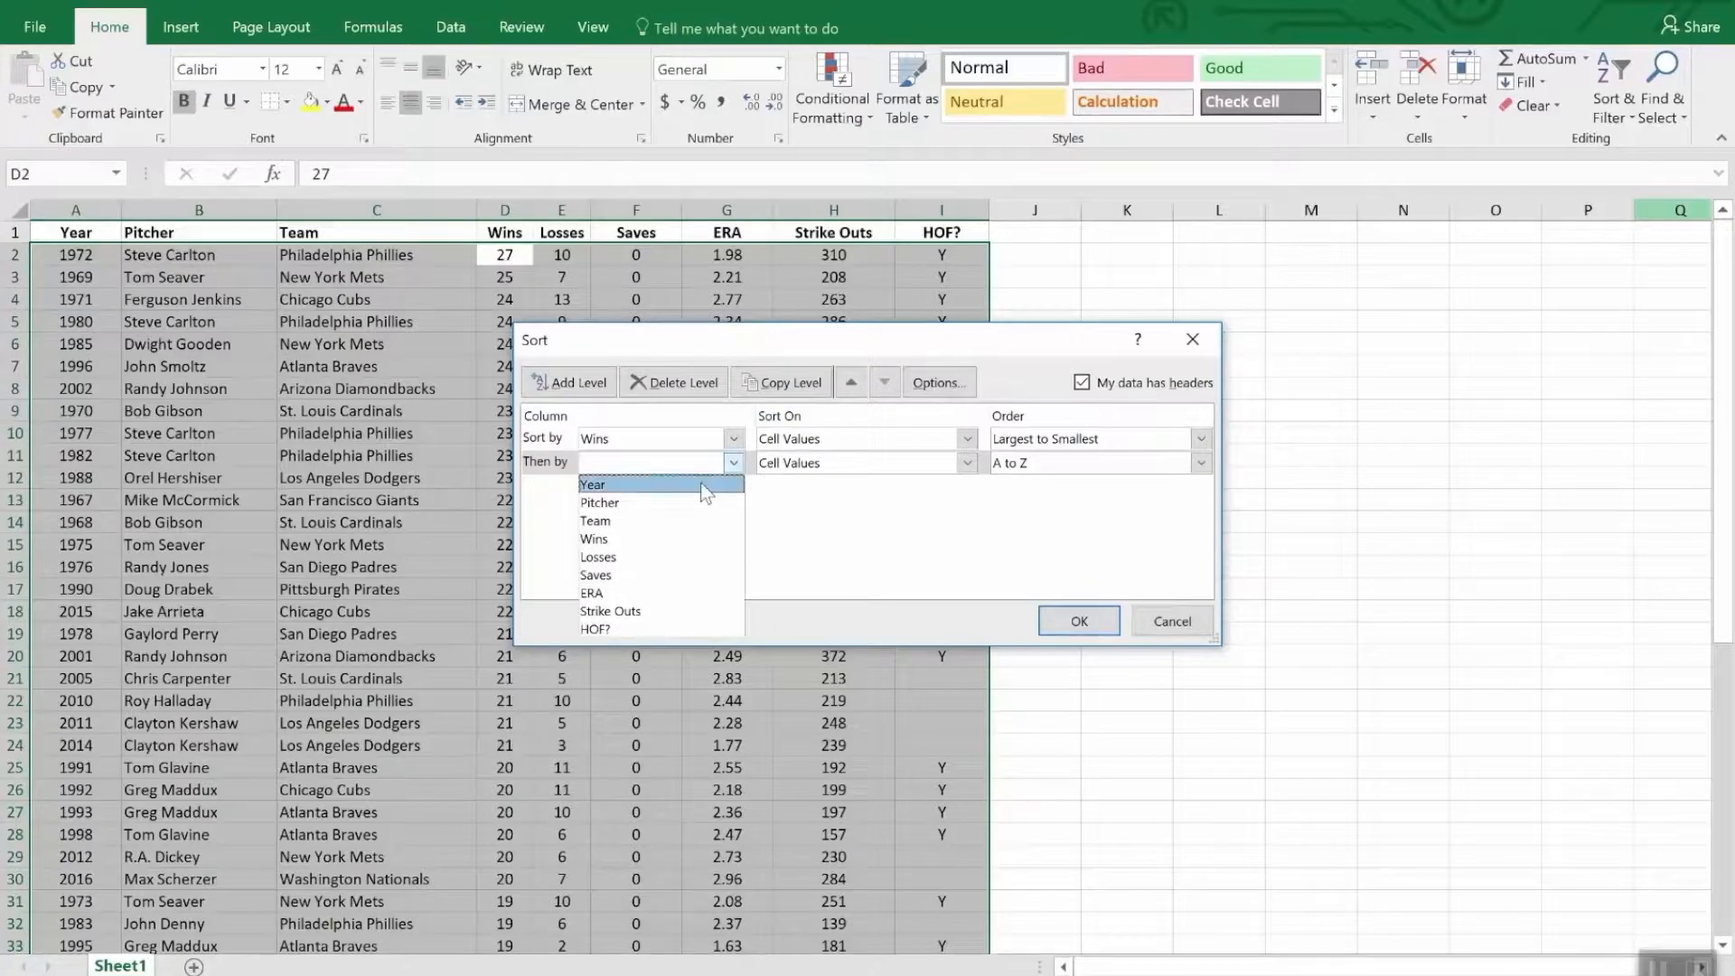
pyautogui.click(685, 594)
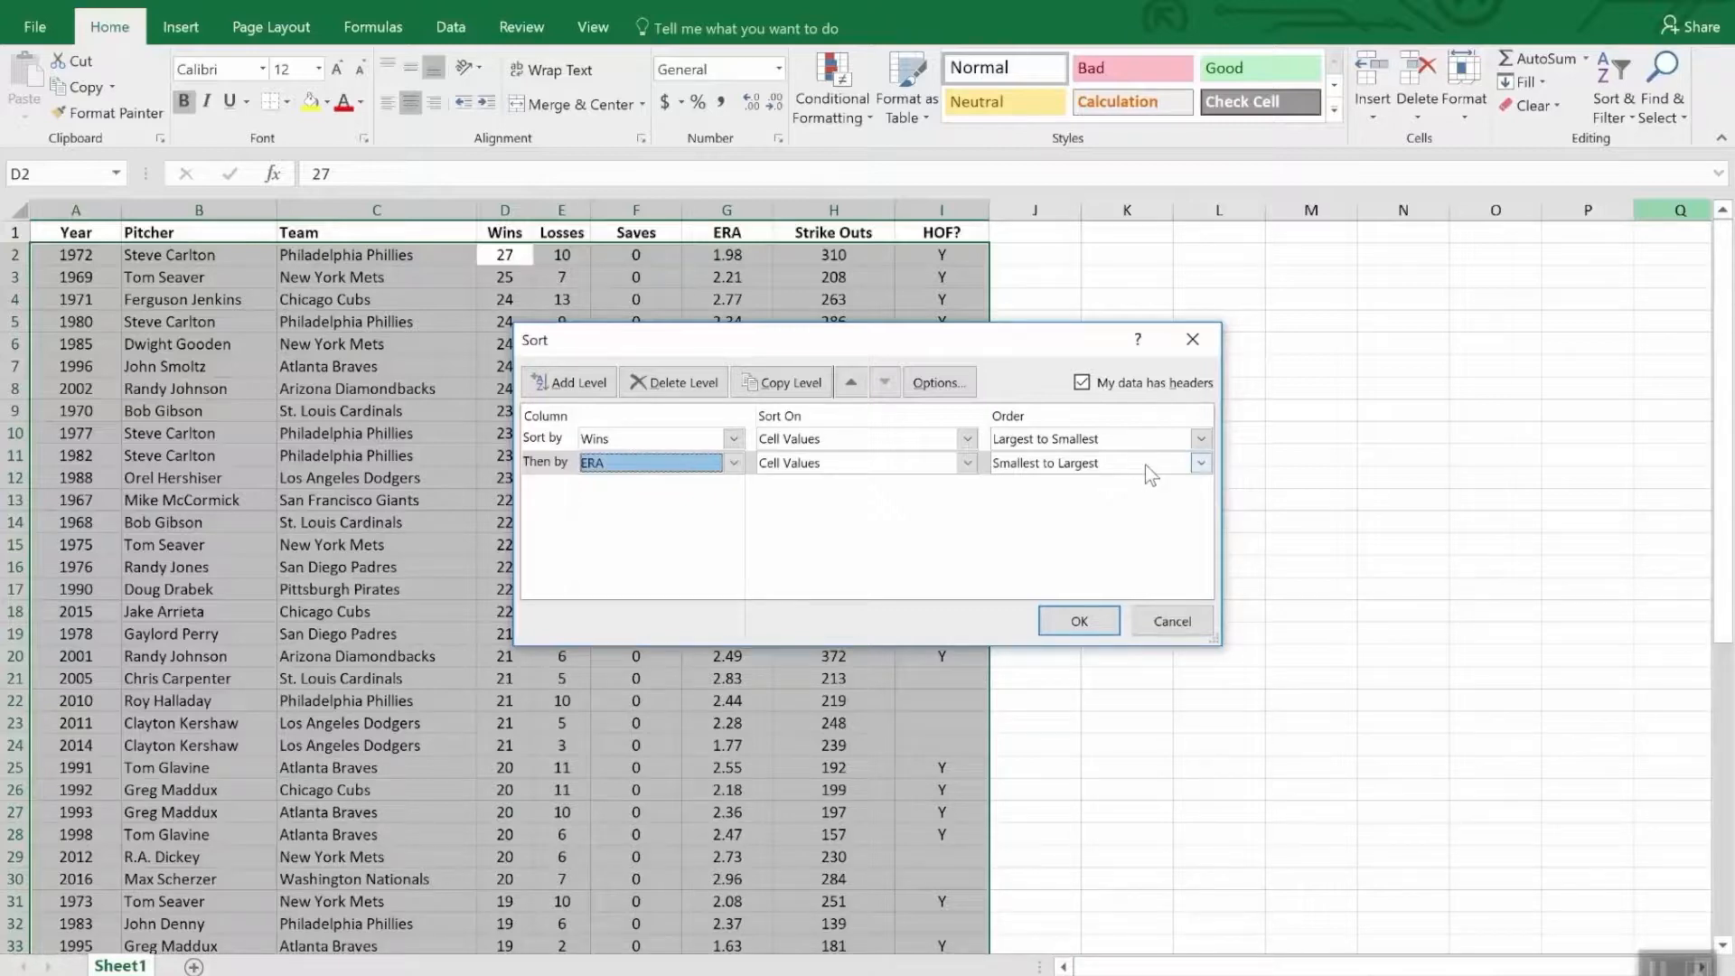
pyautogui.click(1076, 620)
pyautogui.press('Up')
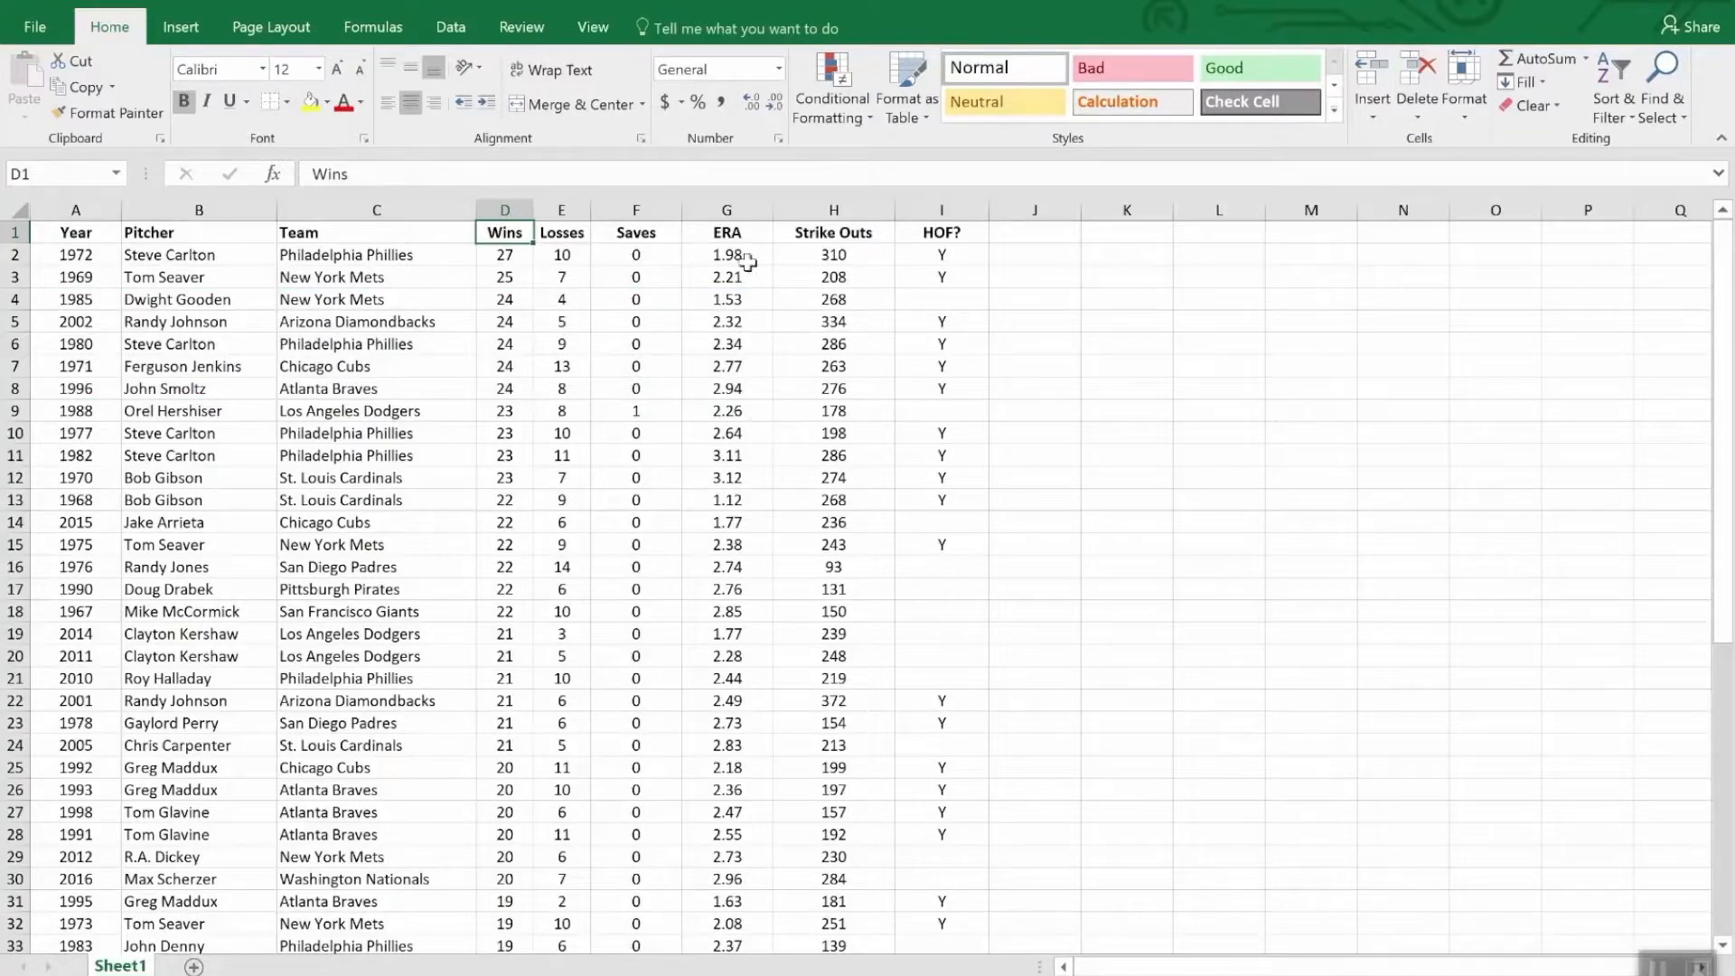
# - Turn on filtering for the header row of the pitcher table
pyautogui.click(644, 232)
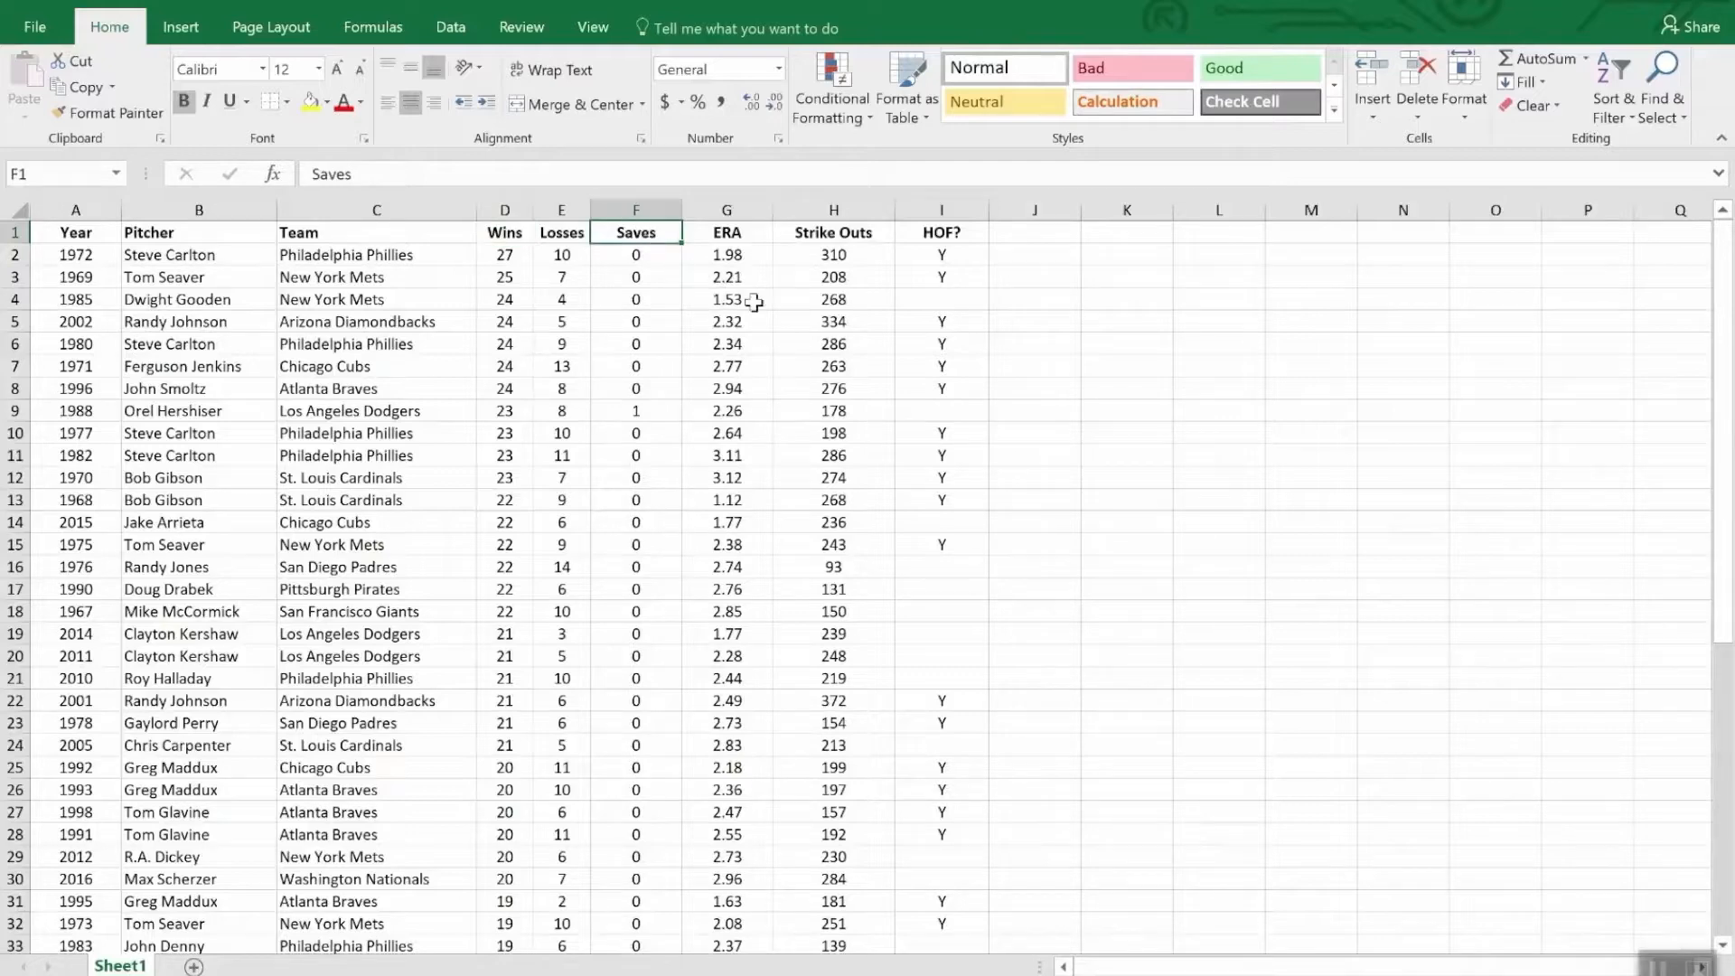
pyautogui.click(1607, 76)
pyautogui.click(1632, 237)
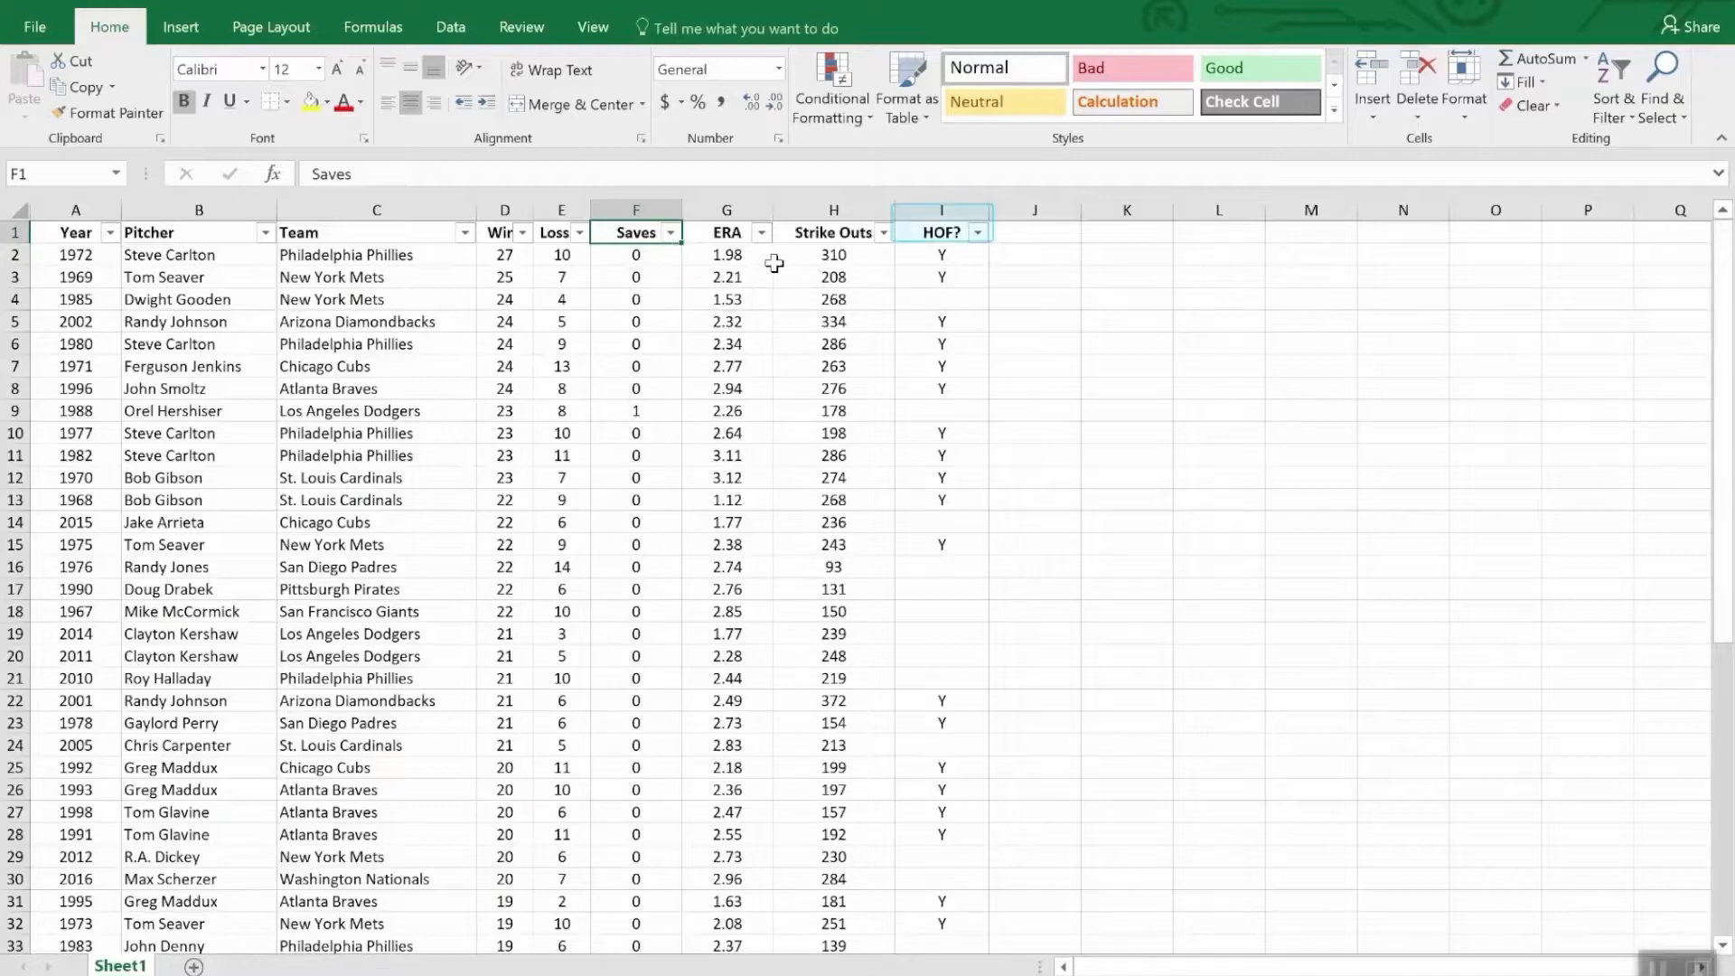
# - Filter the HOF? column to show only the rows marked Y
pyautogui.click(976, 235)
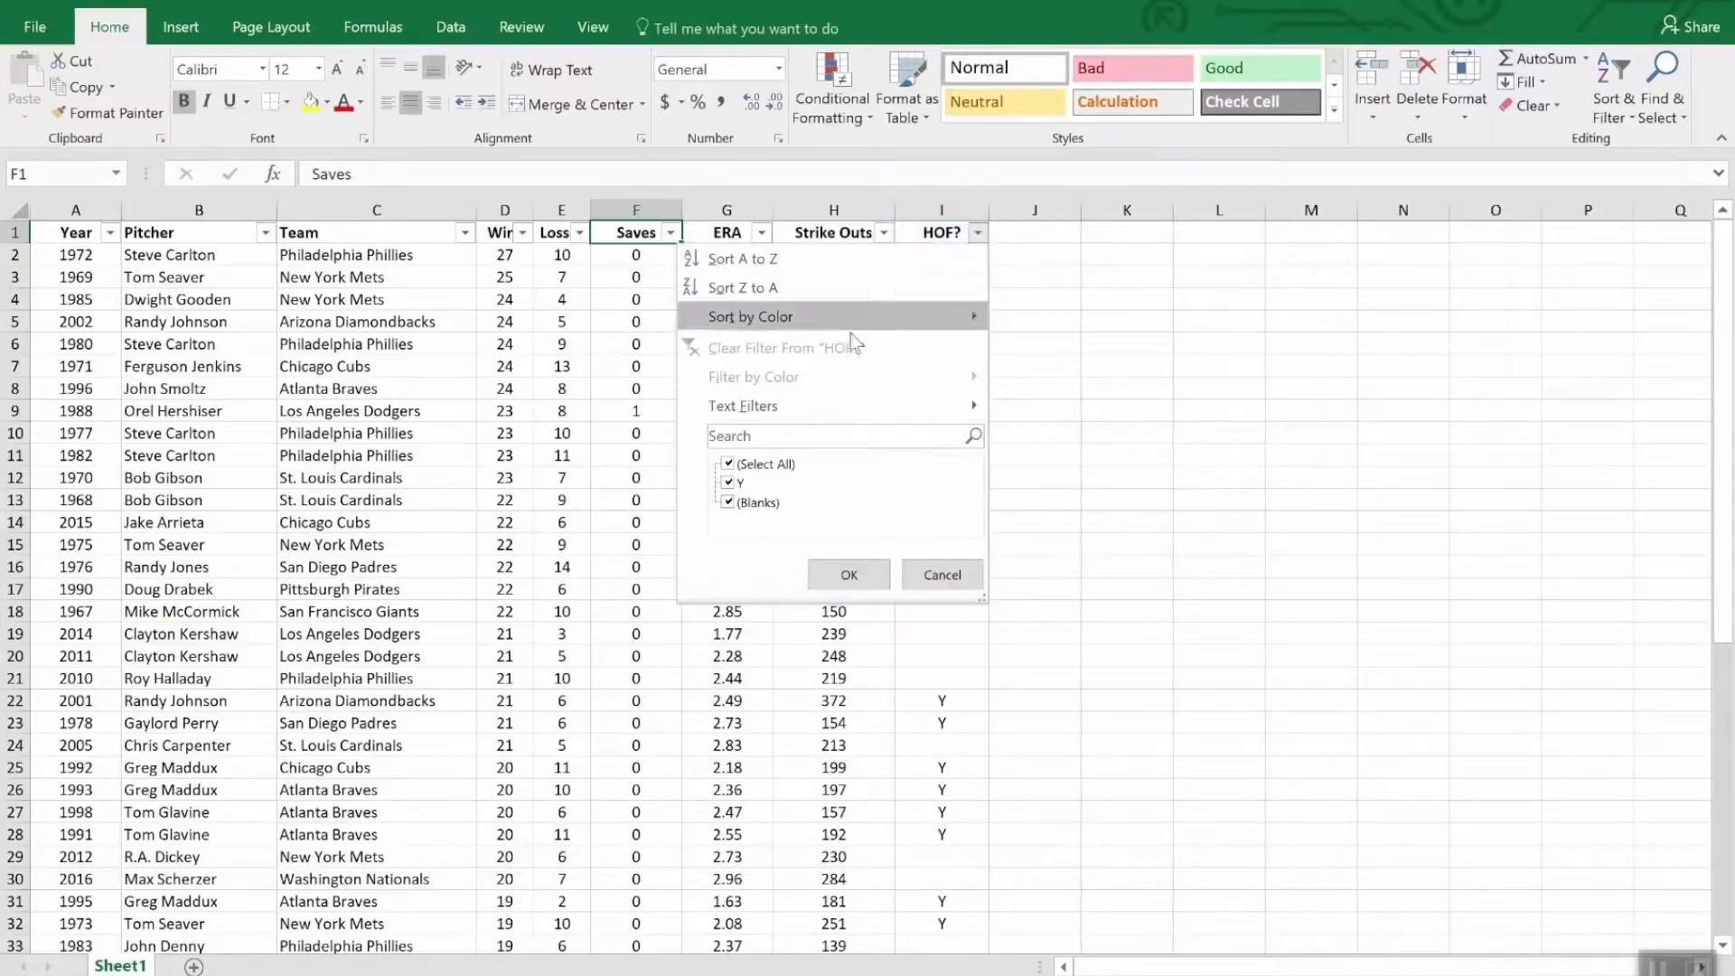
pyautogui.click(729, 464)
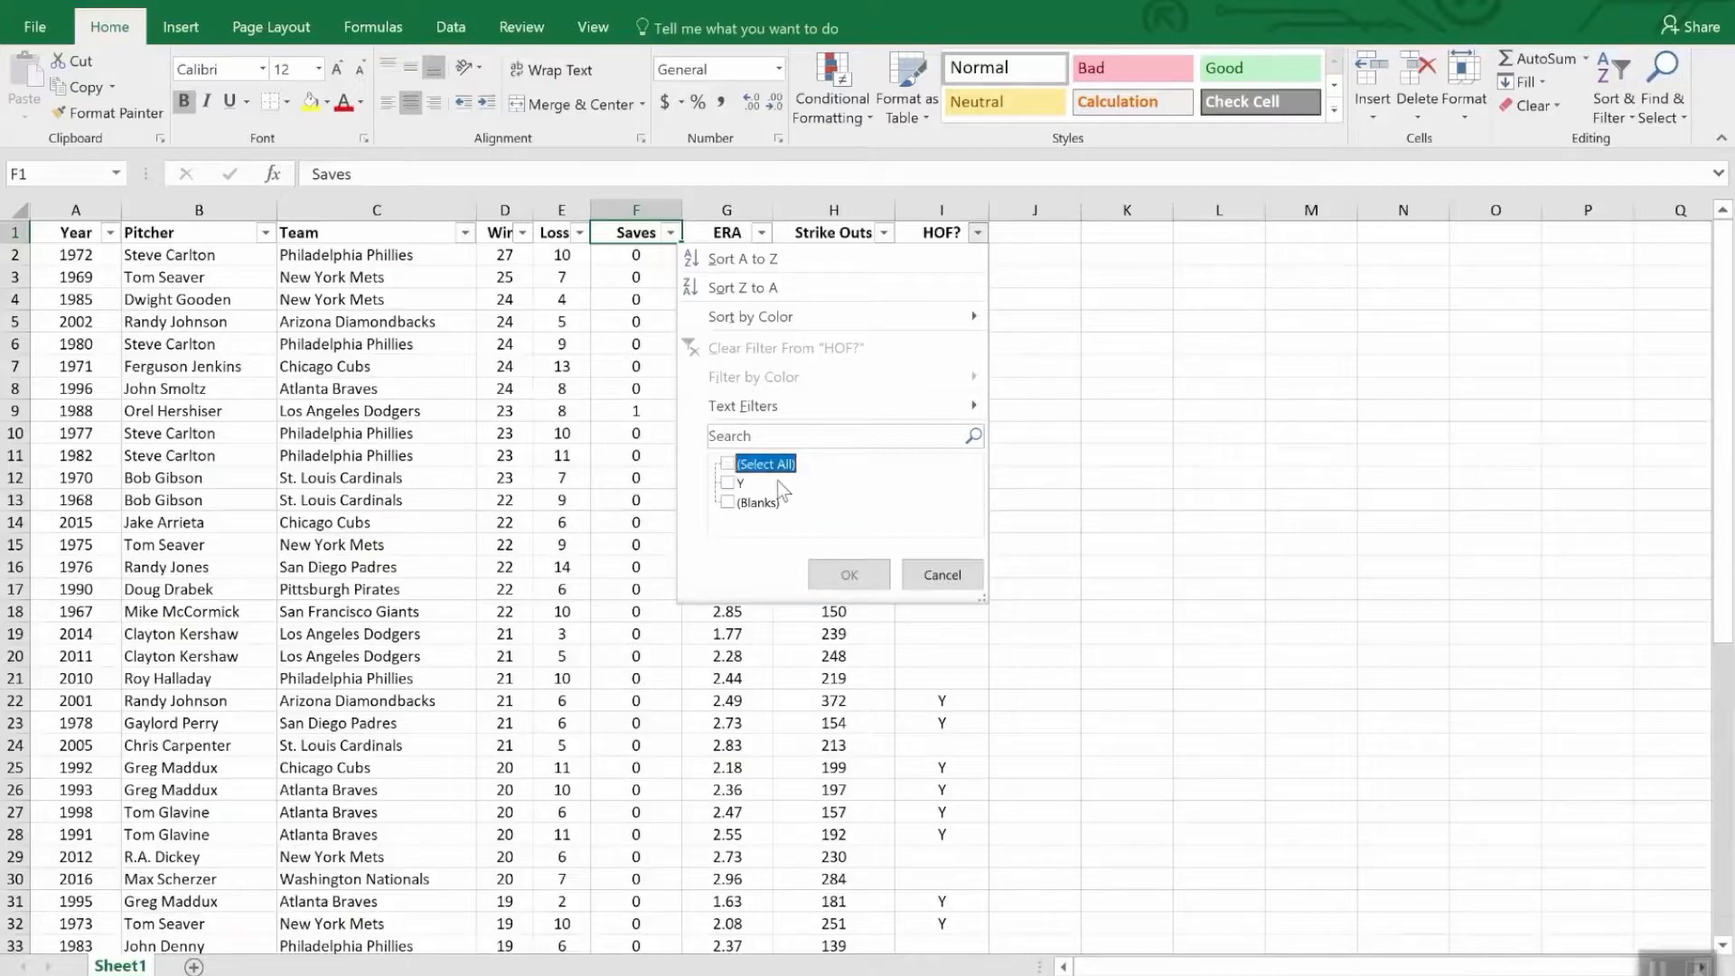
pyautogui.click(728, 484)
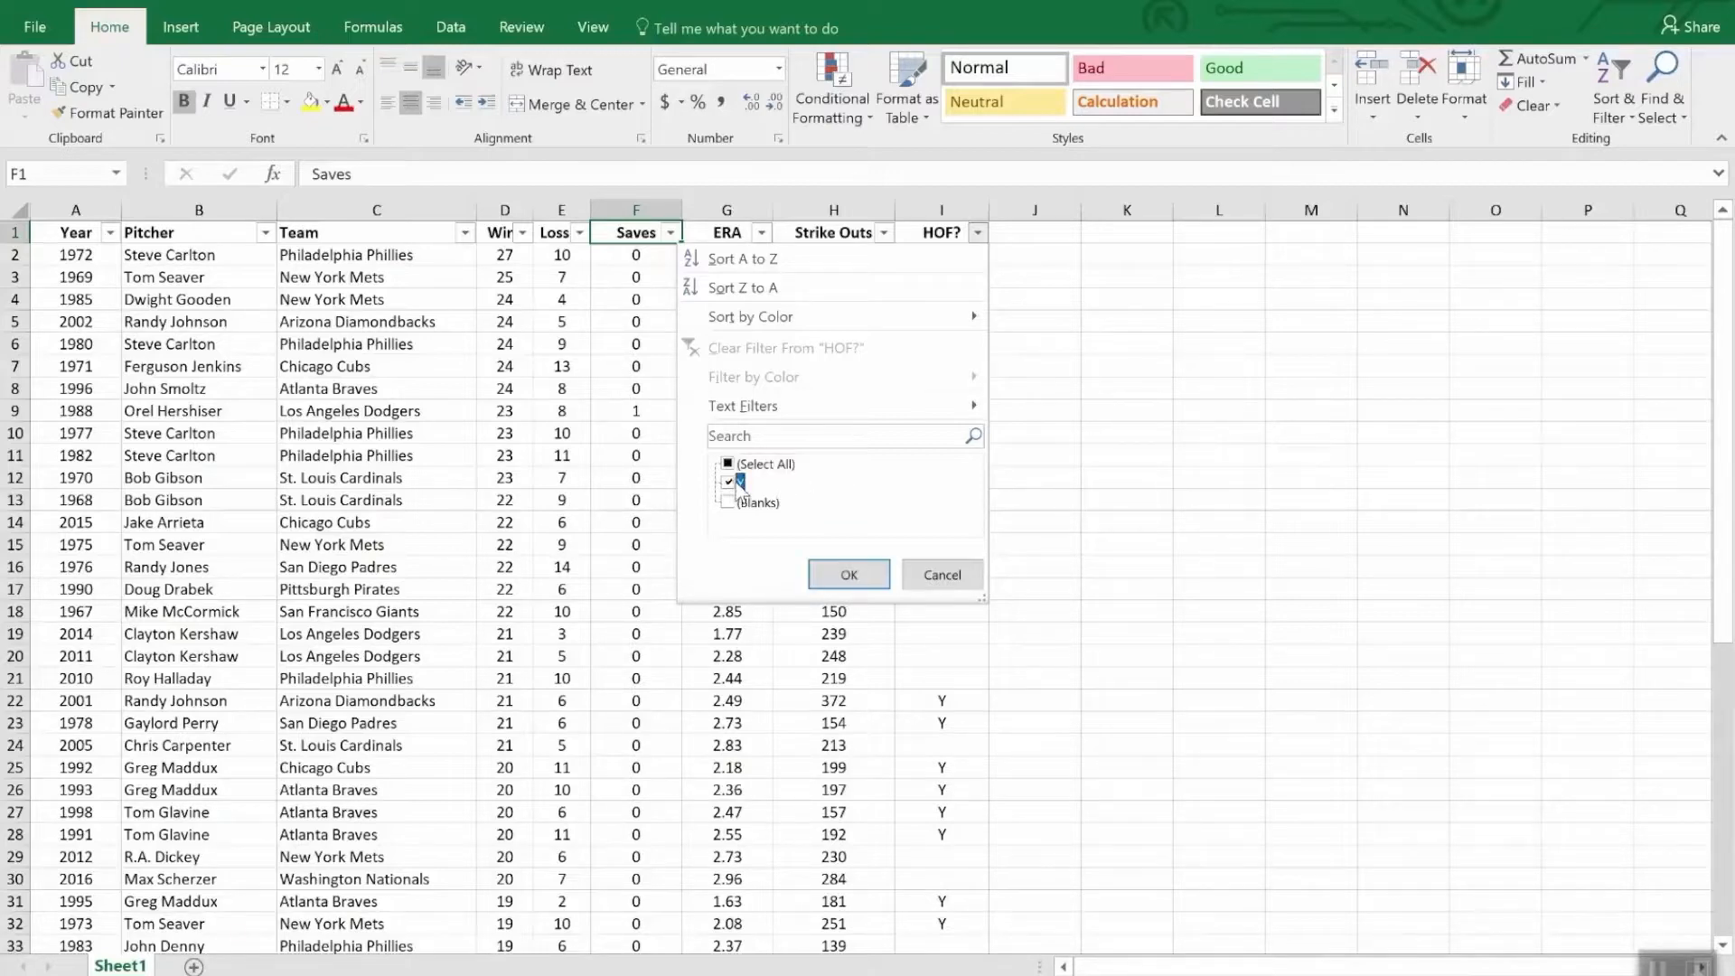
pyautogui.click(849, 575)
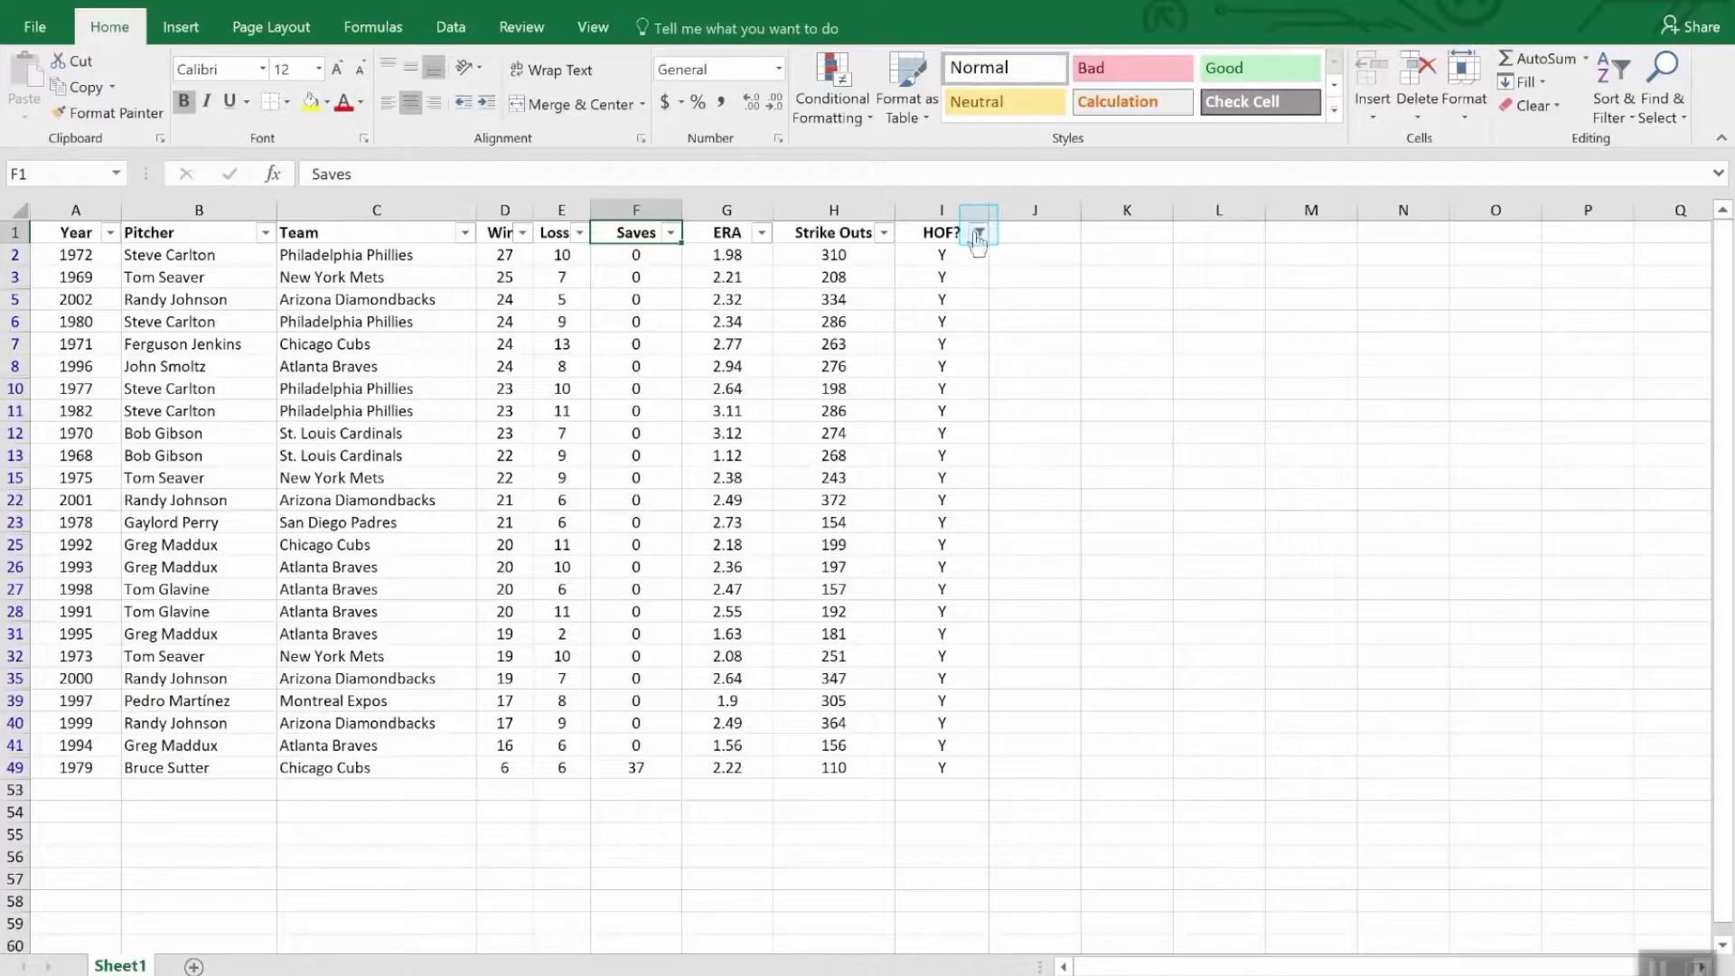
# - Sort the filtered pitcher table by Strike Outs from largest to smallest
pyautogui.moveTo(979, 241)
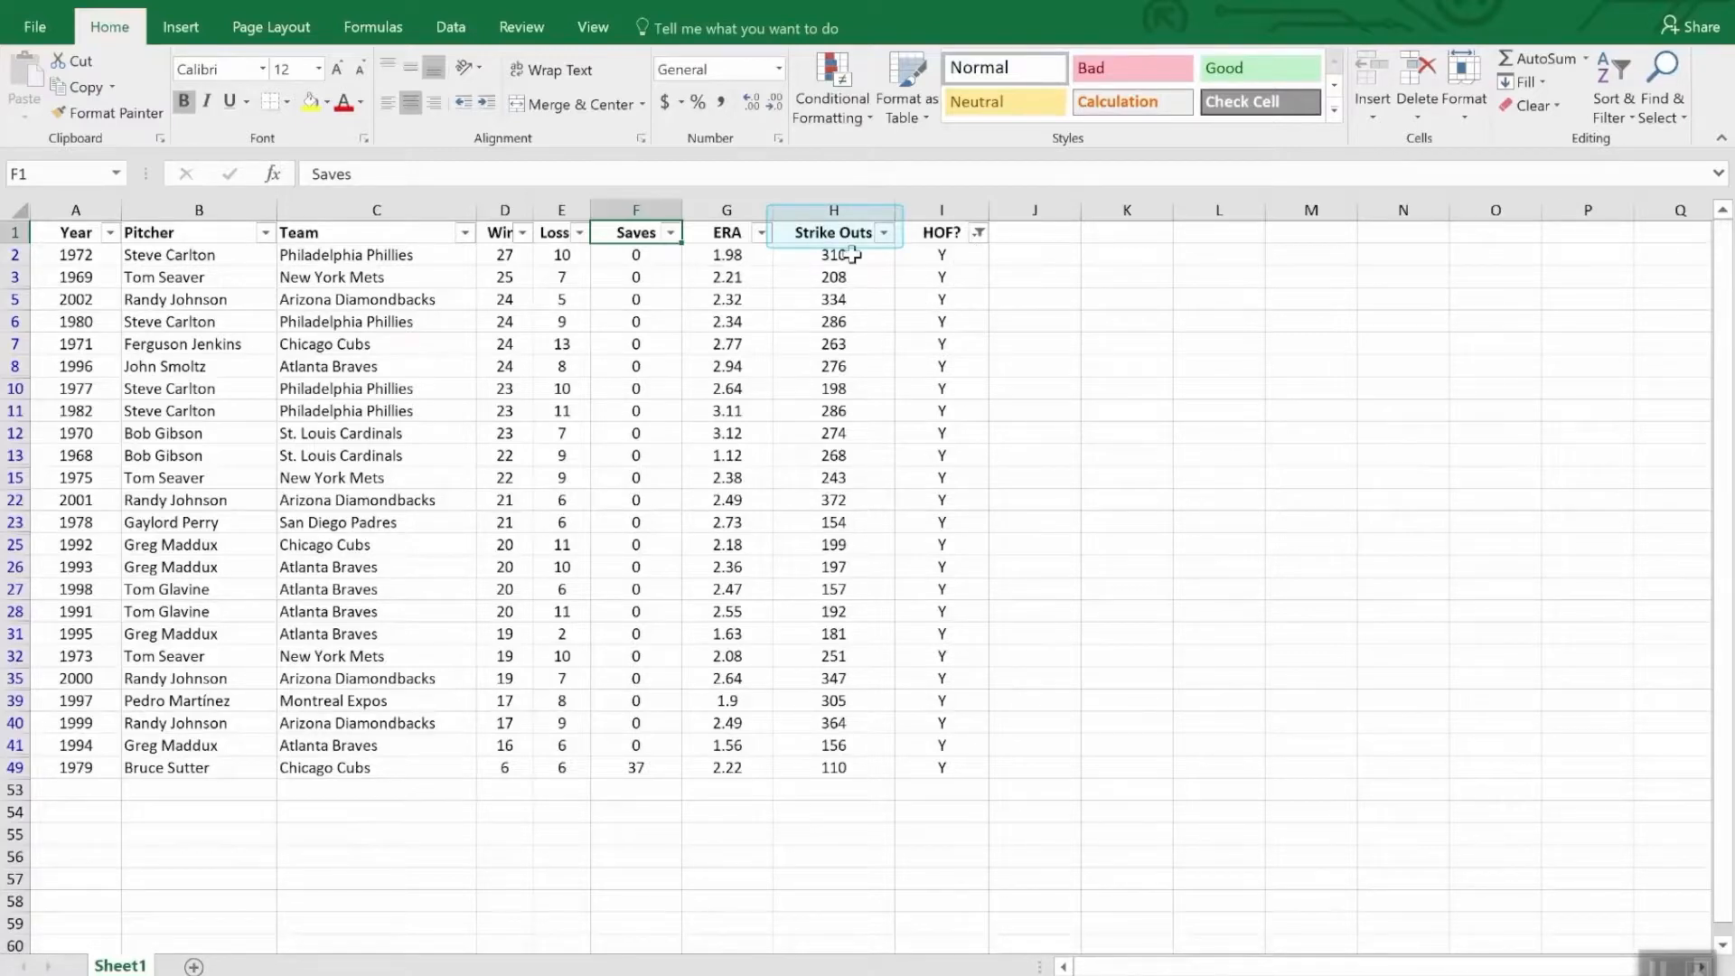
pyautogui.click(885, 233)
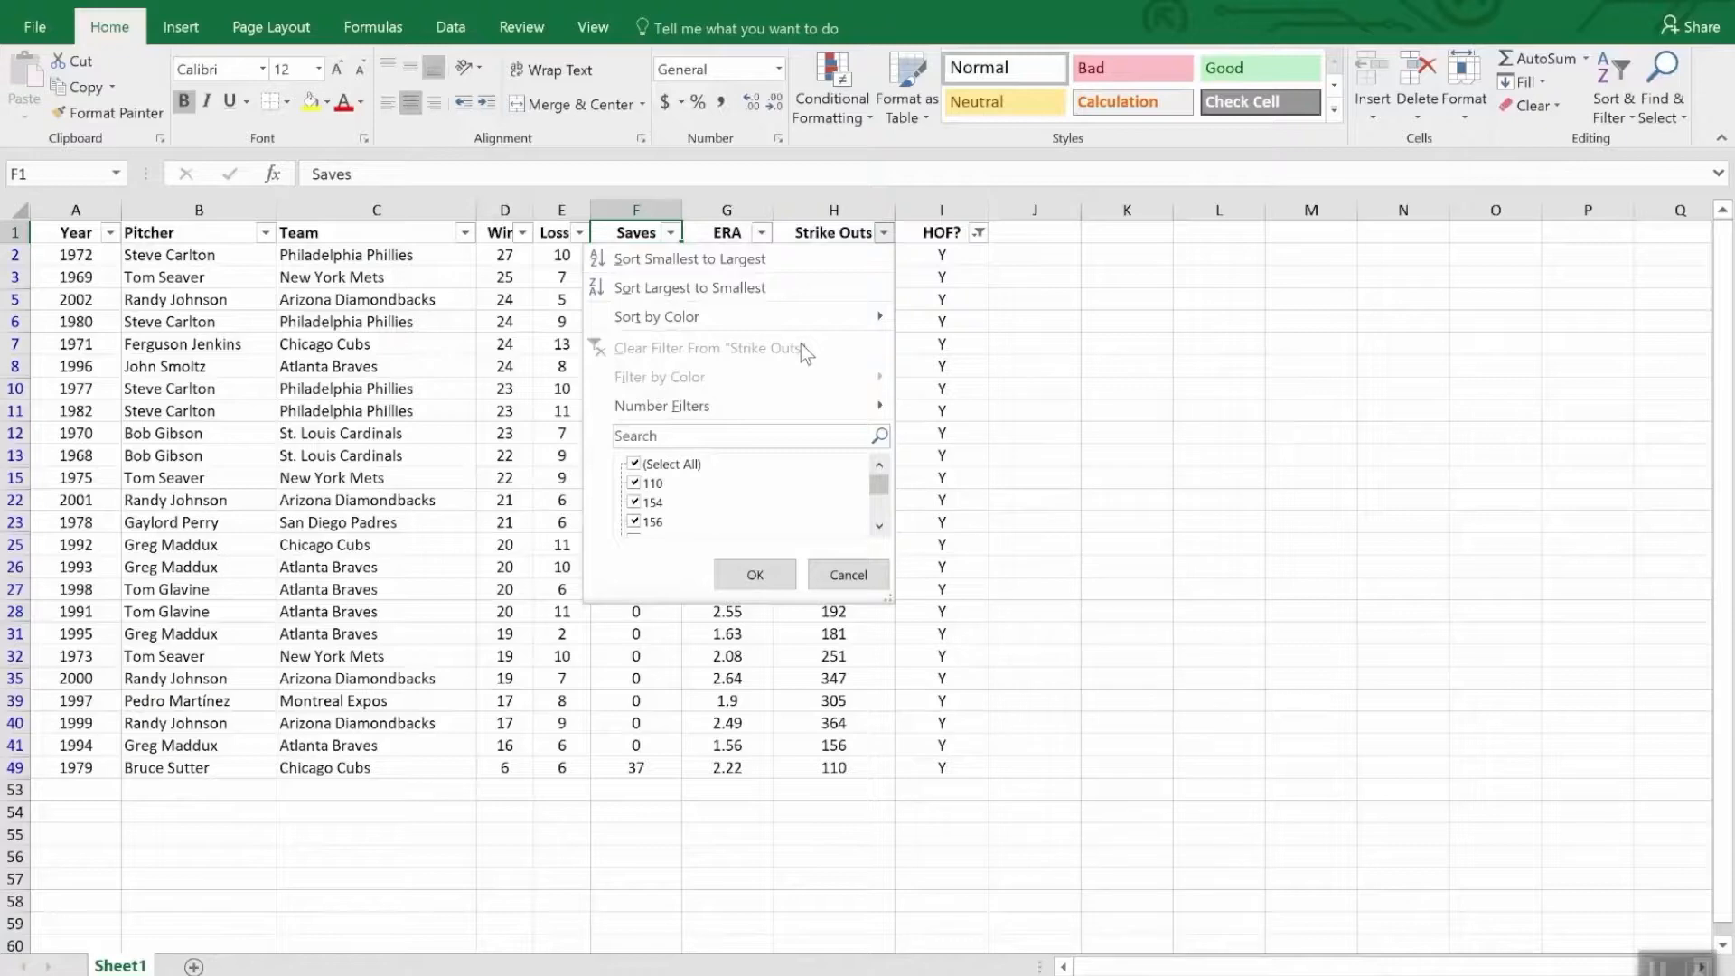
pyautogui.click(782, 289)
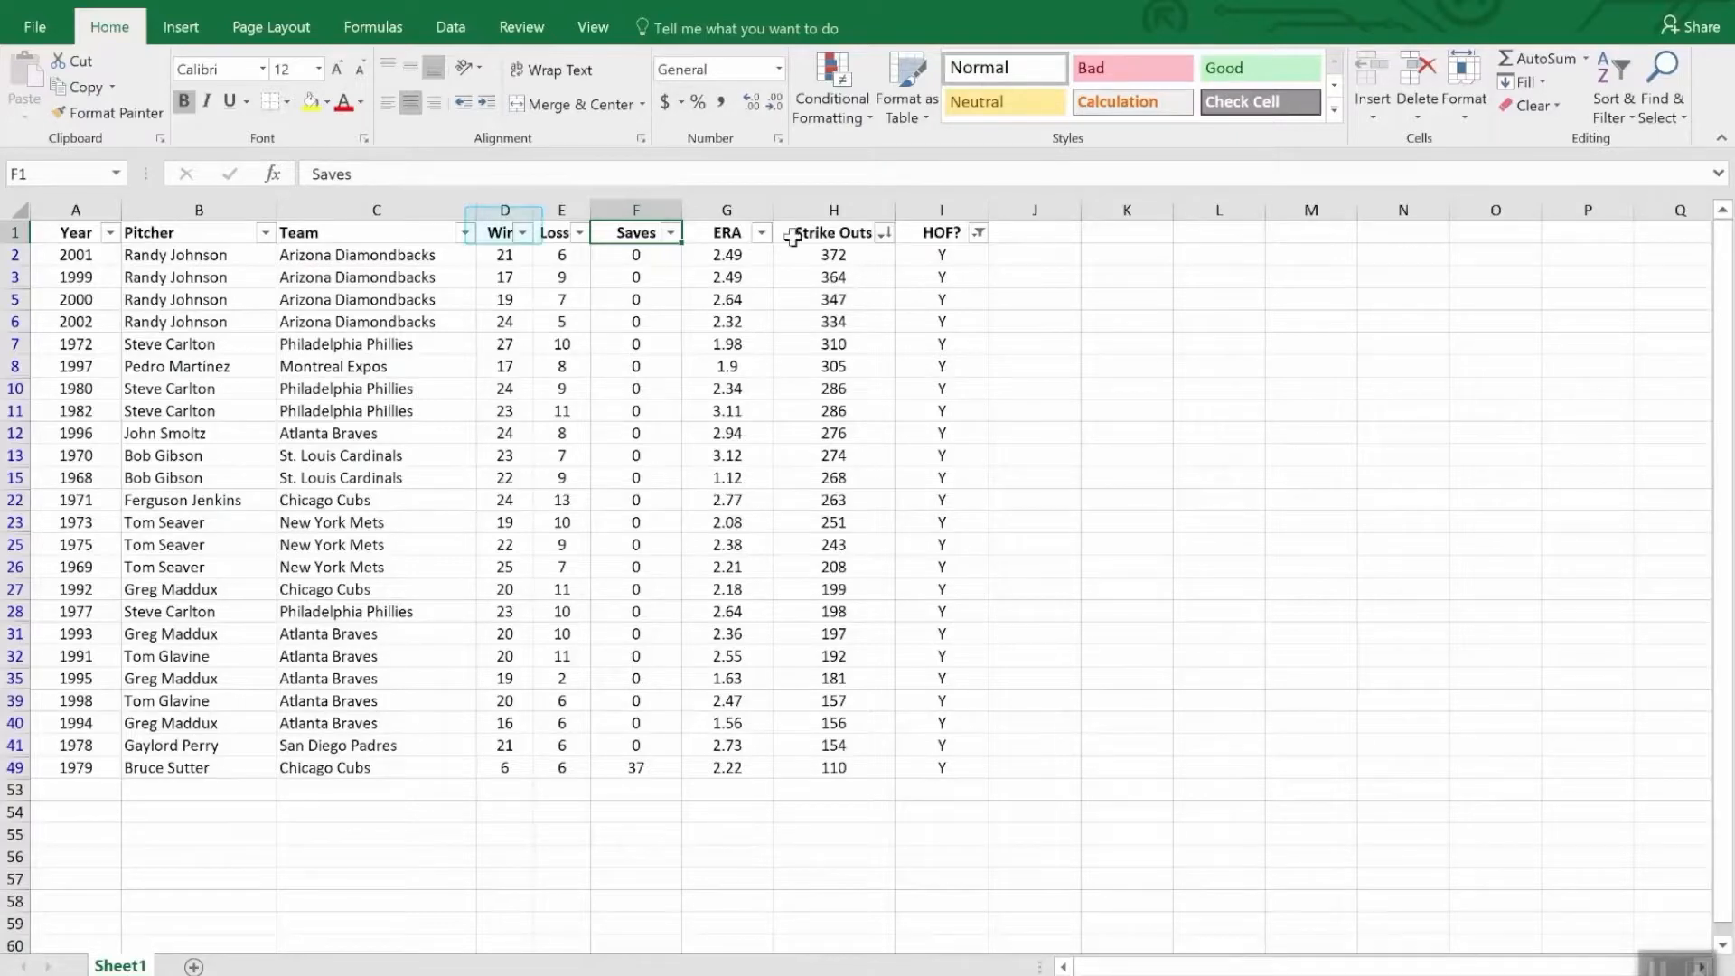
# - Add a number filter on the Wins column to show only rows with fewer than 20 wins
pyautogui.click(523, 233)
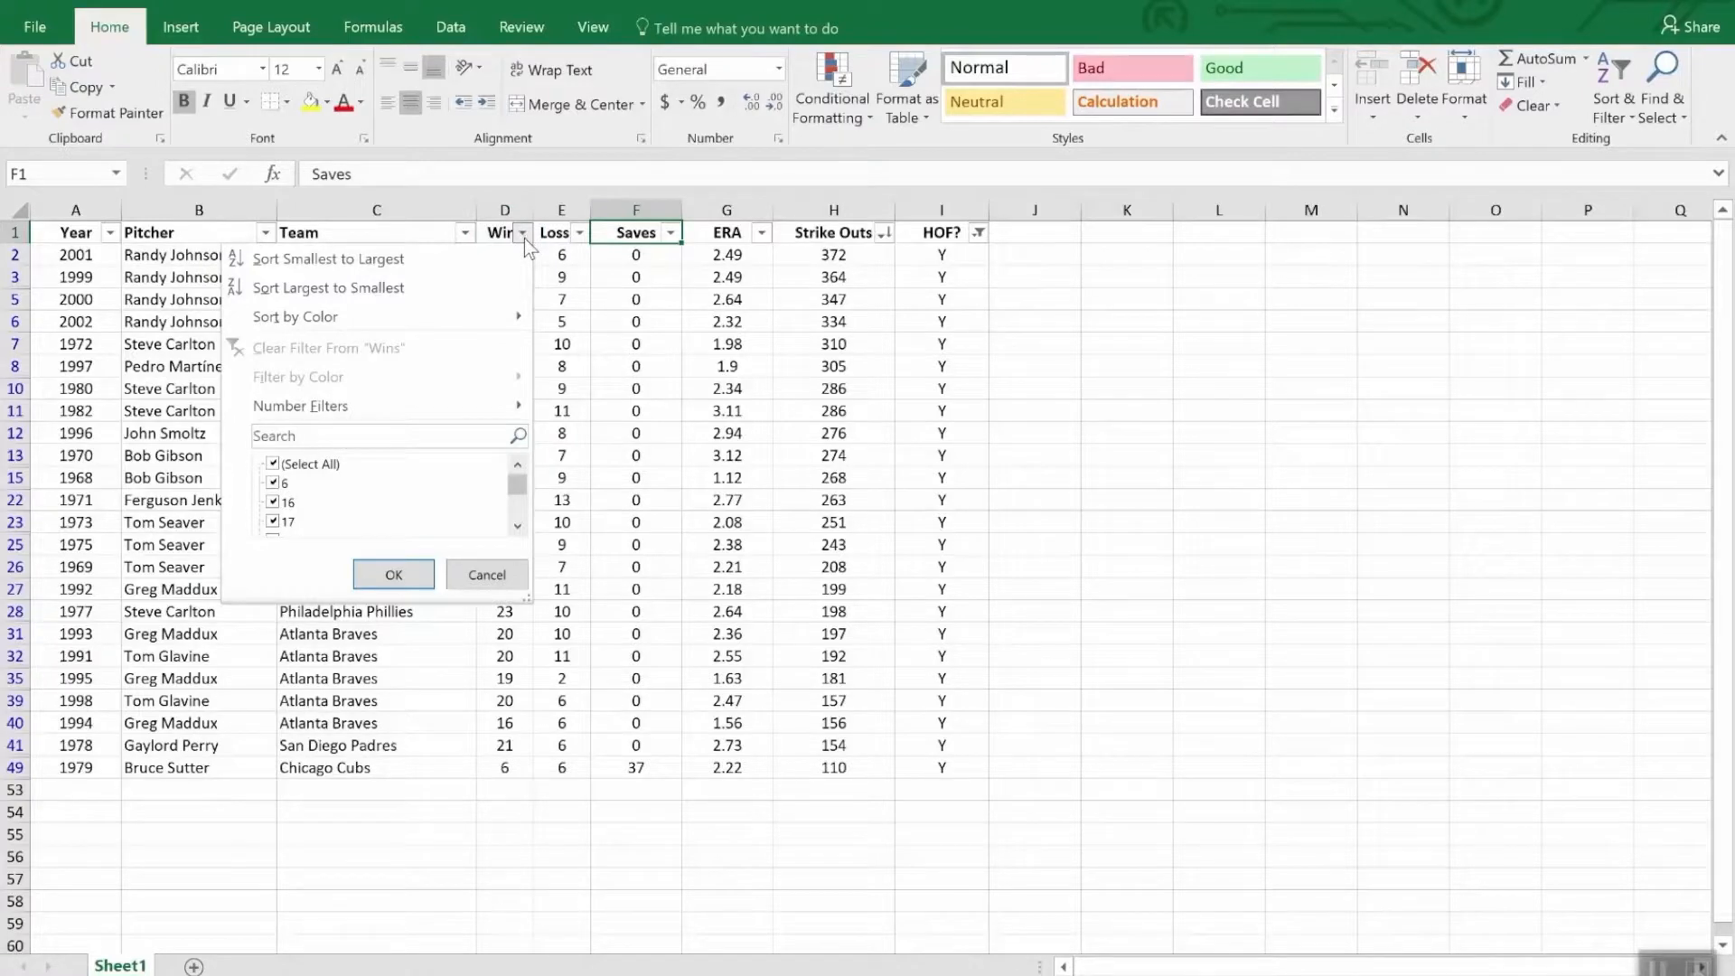
pyautogui.moveTo(464, 405)
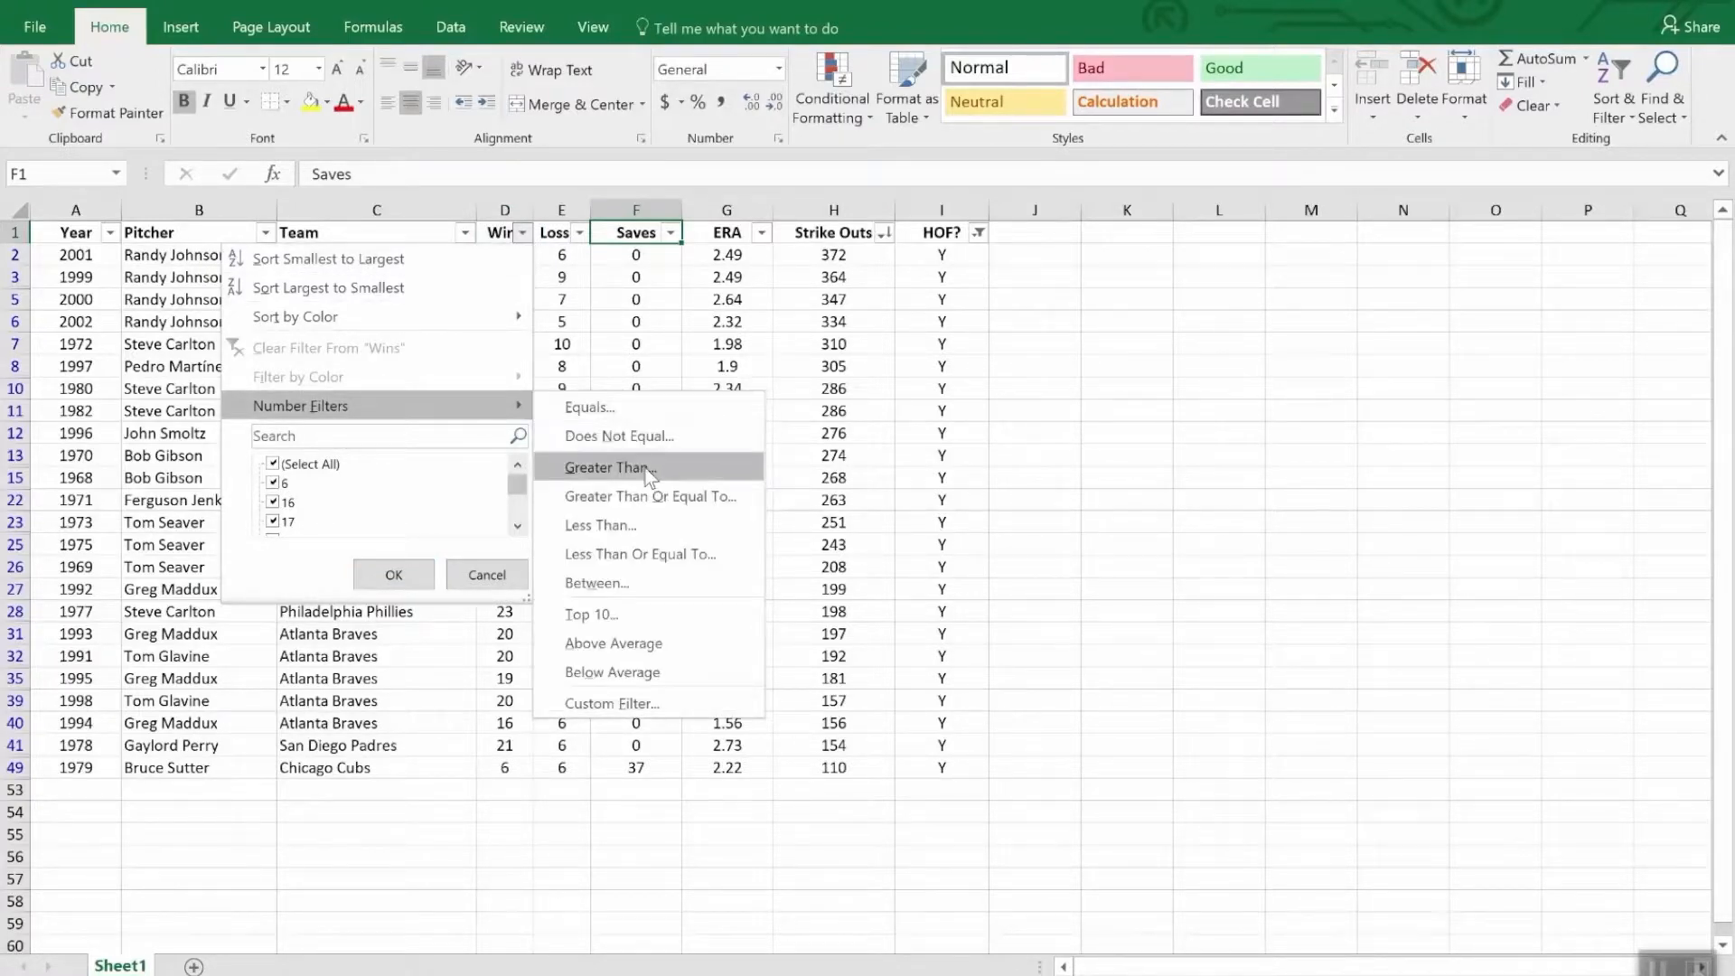
pyautogui.click(647, 531)
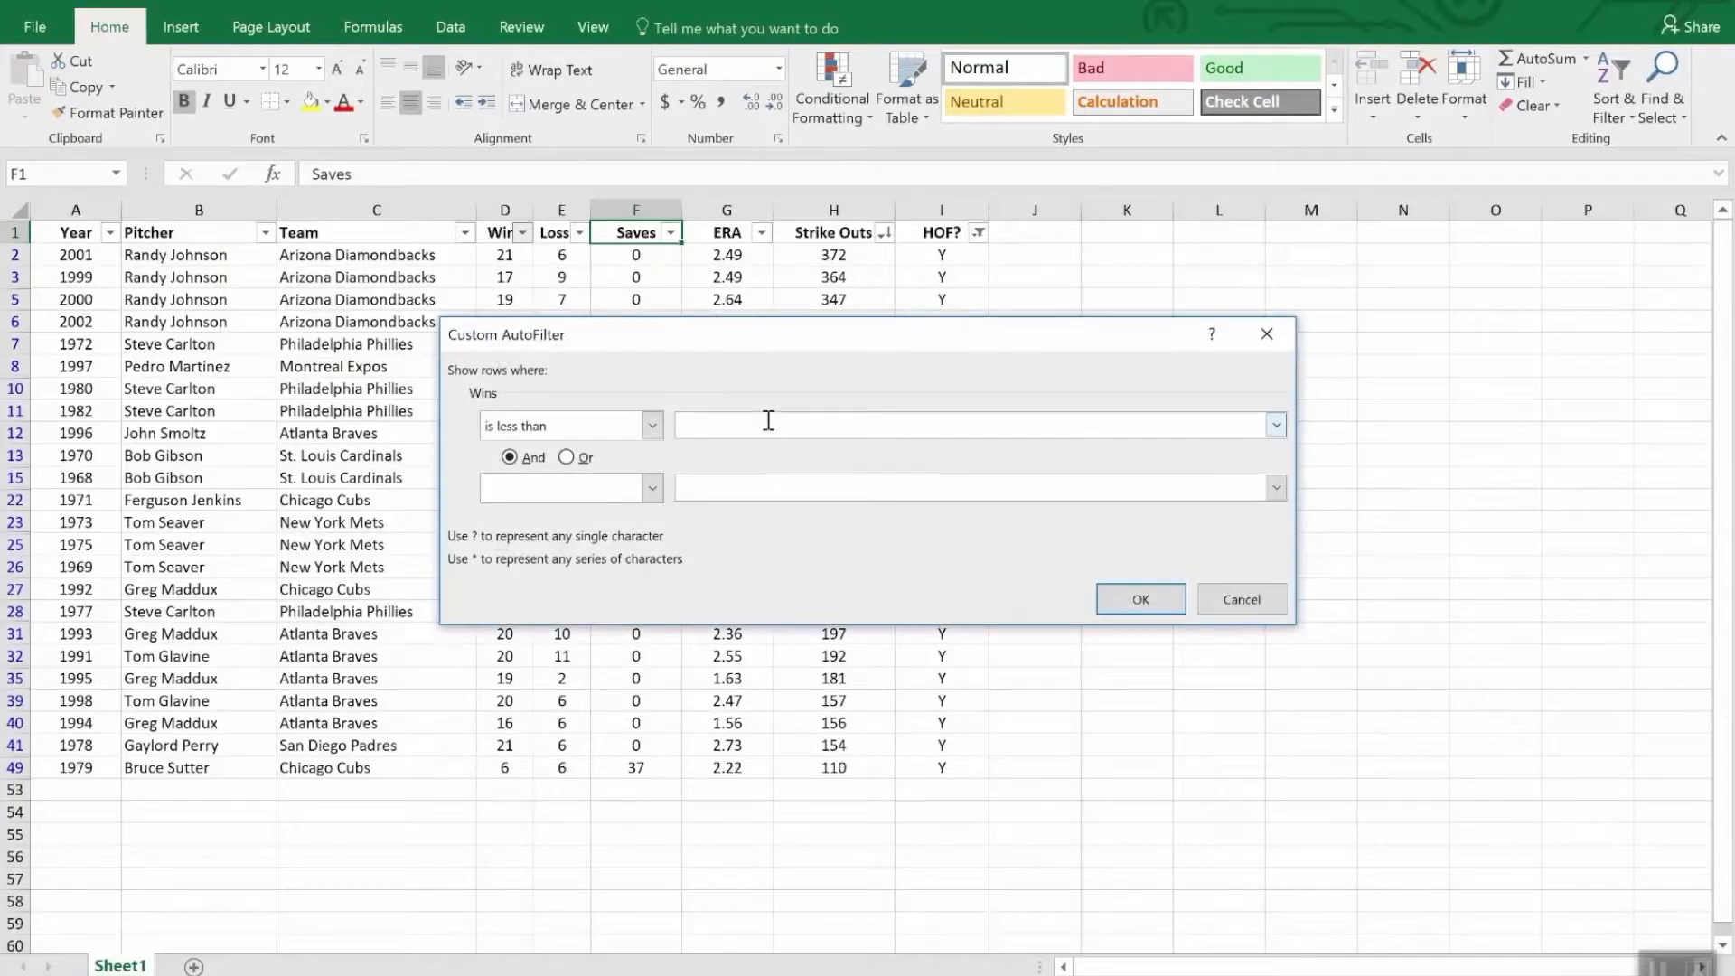
pyautogui.write('20')
pyautogui.click(1171, 603)
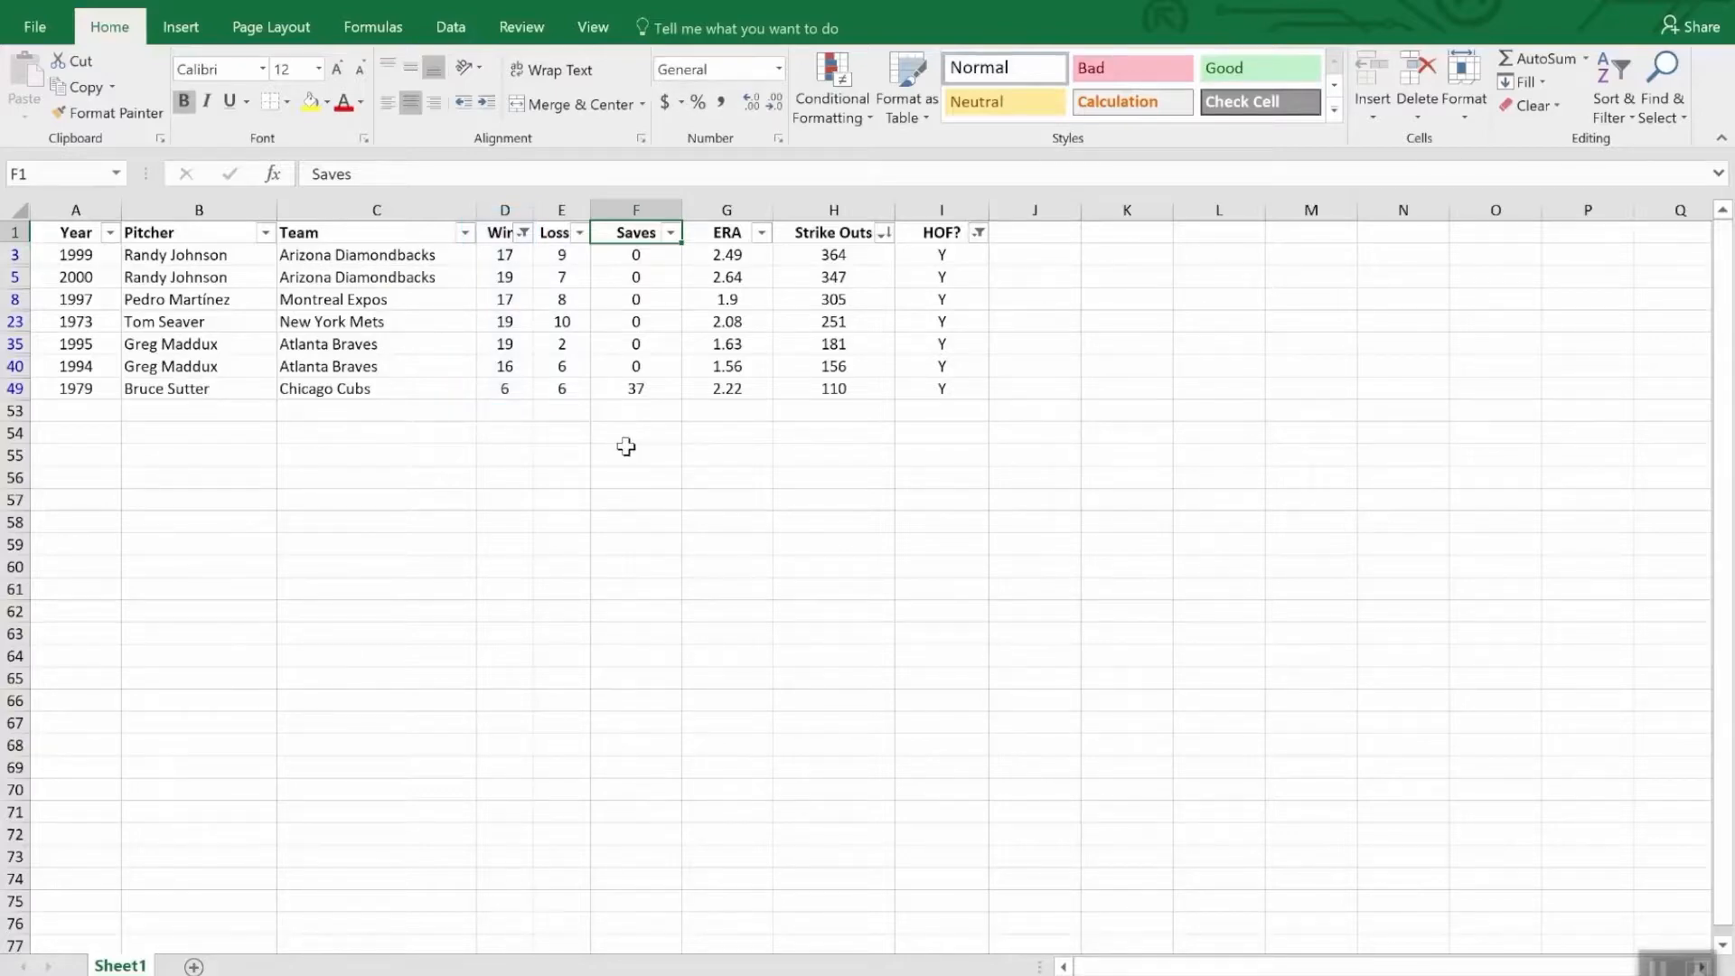
# - Insert an AutoSum subtotal of the Strike Outs column, =SUBTOTAL(9,H2:H52), in cell H53
pyautogui.click(828, 411)
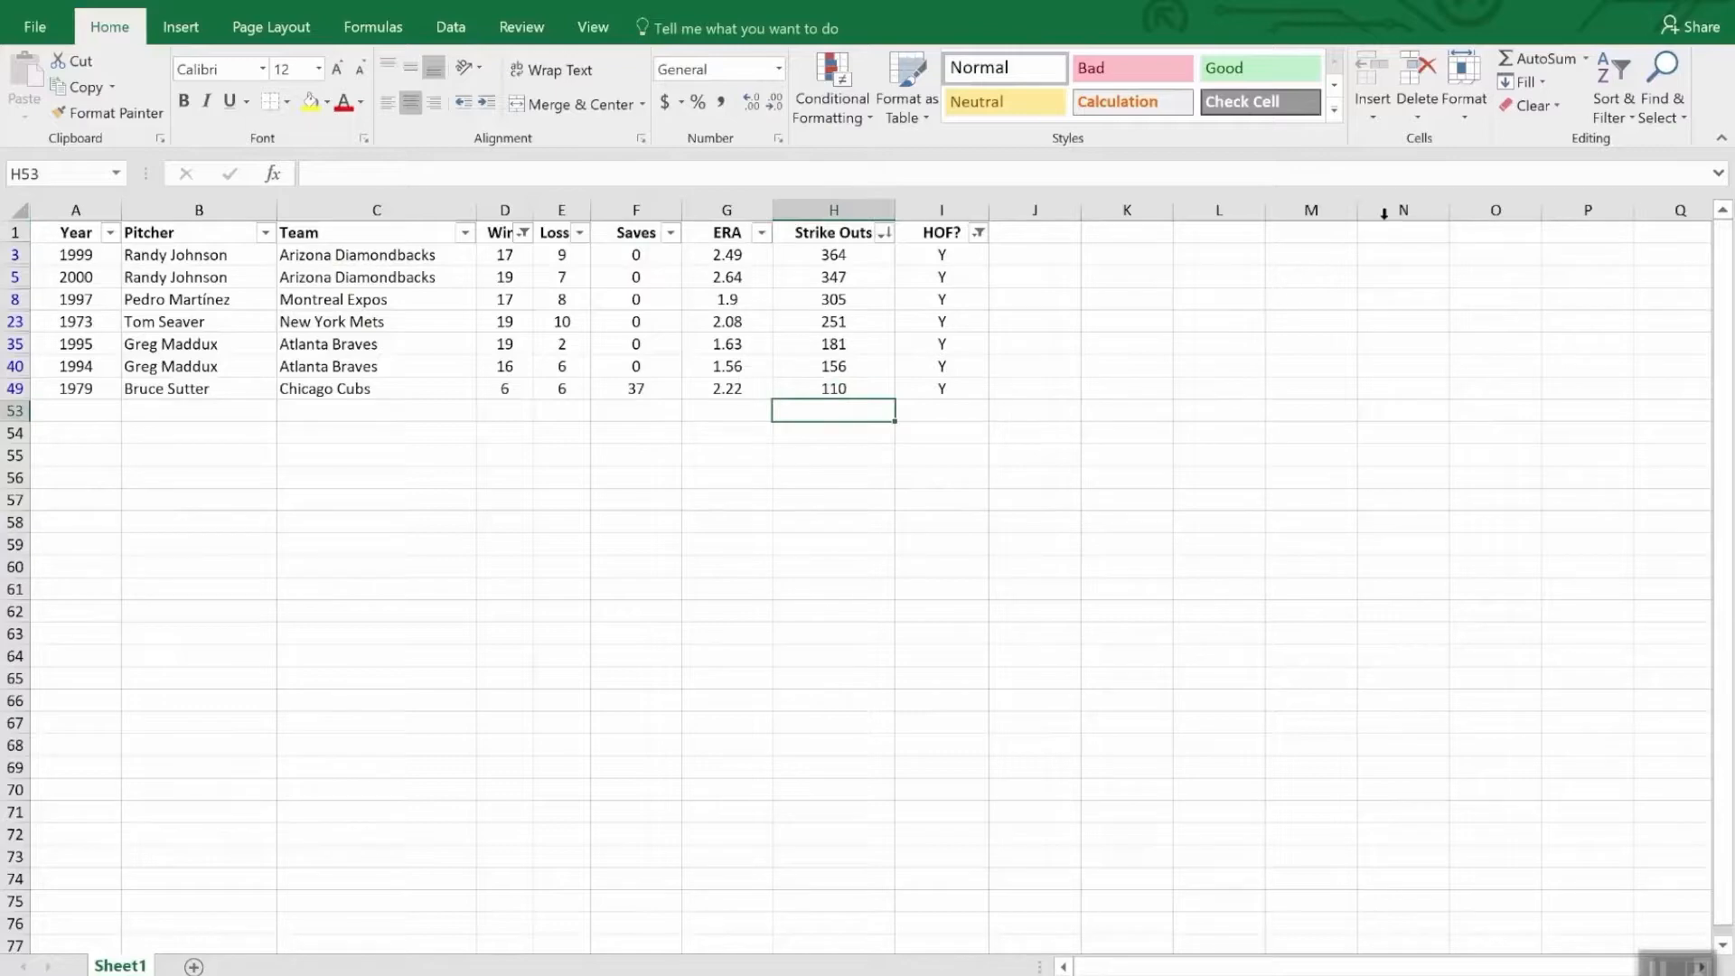
pyautogui.click(1545, 61)
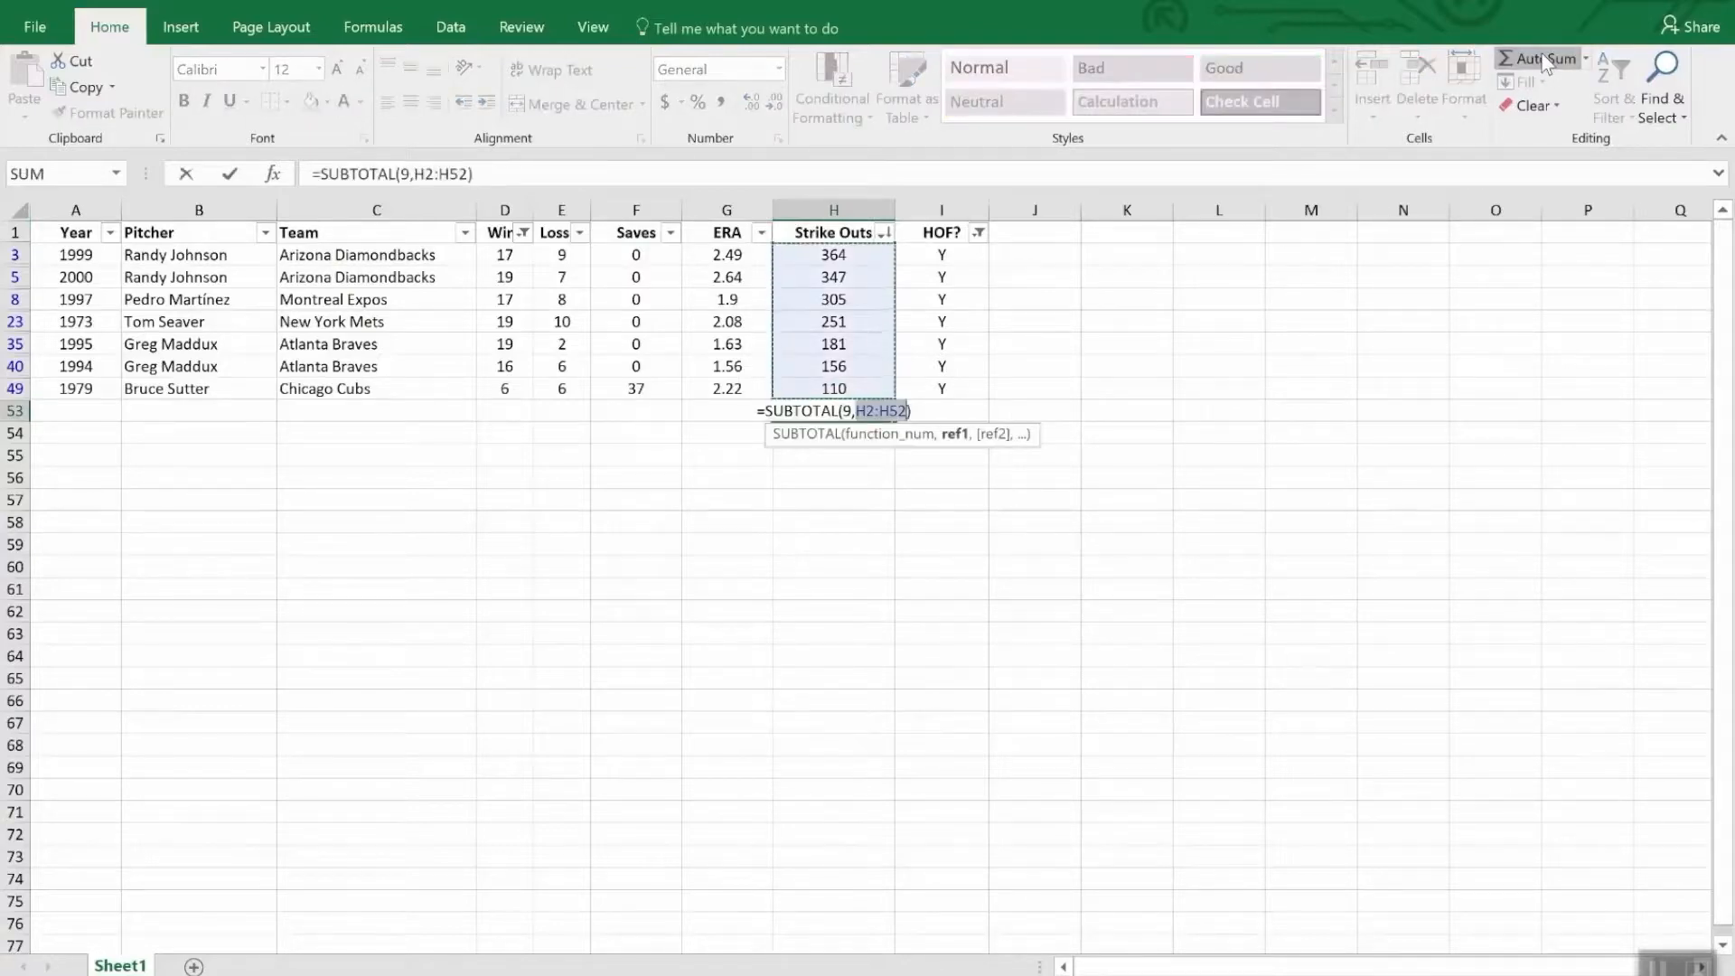
pyautogui.press('Return')
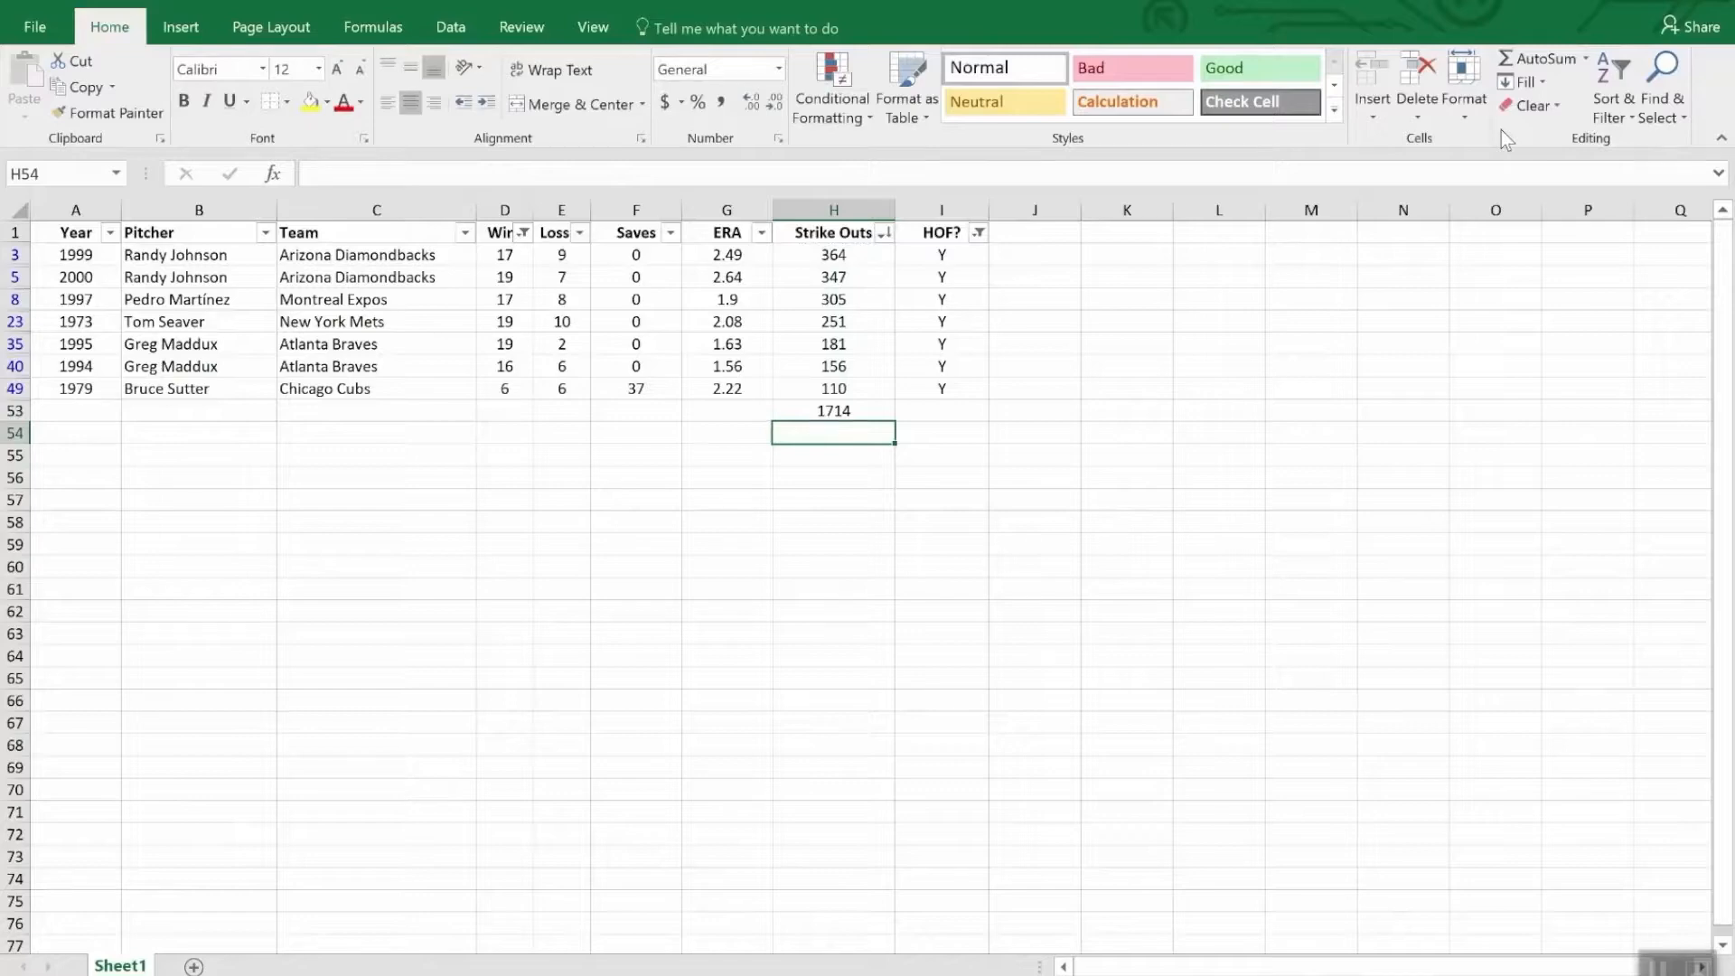
# - Clear the filters from the HOF? and Wins columns so that all pitchers are shown
pyautogui.click(978, 232)
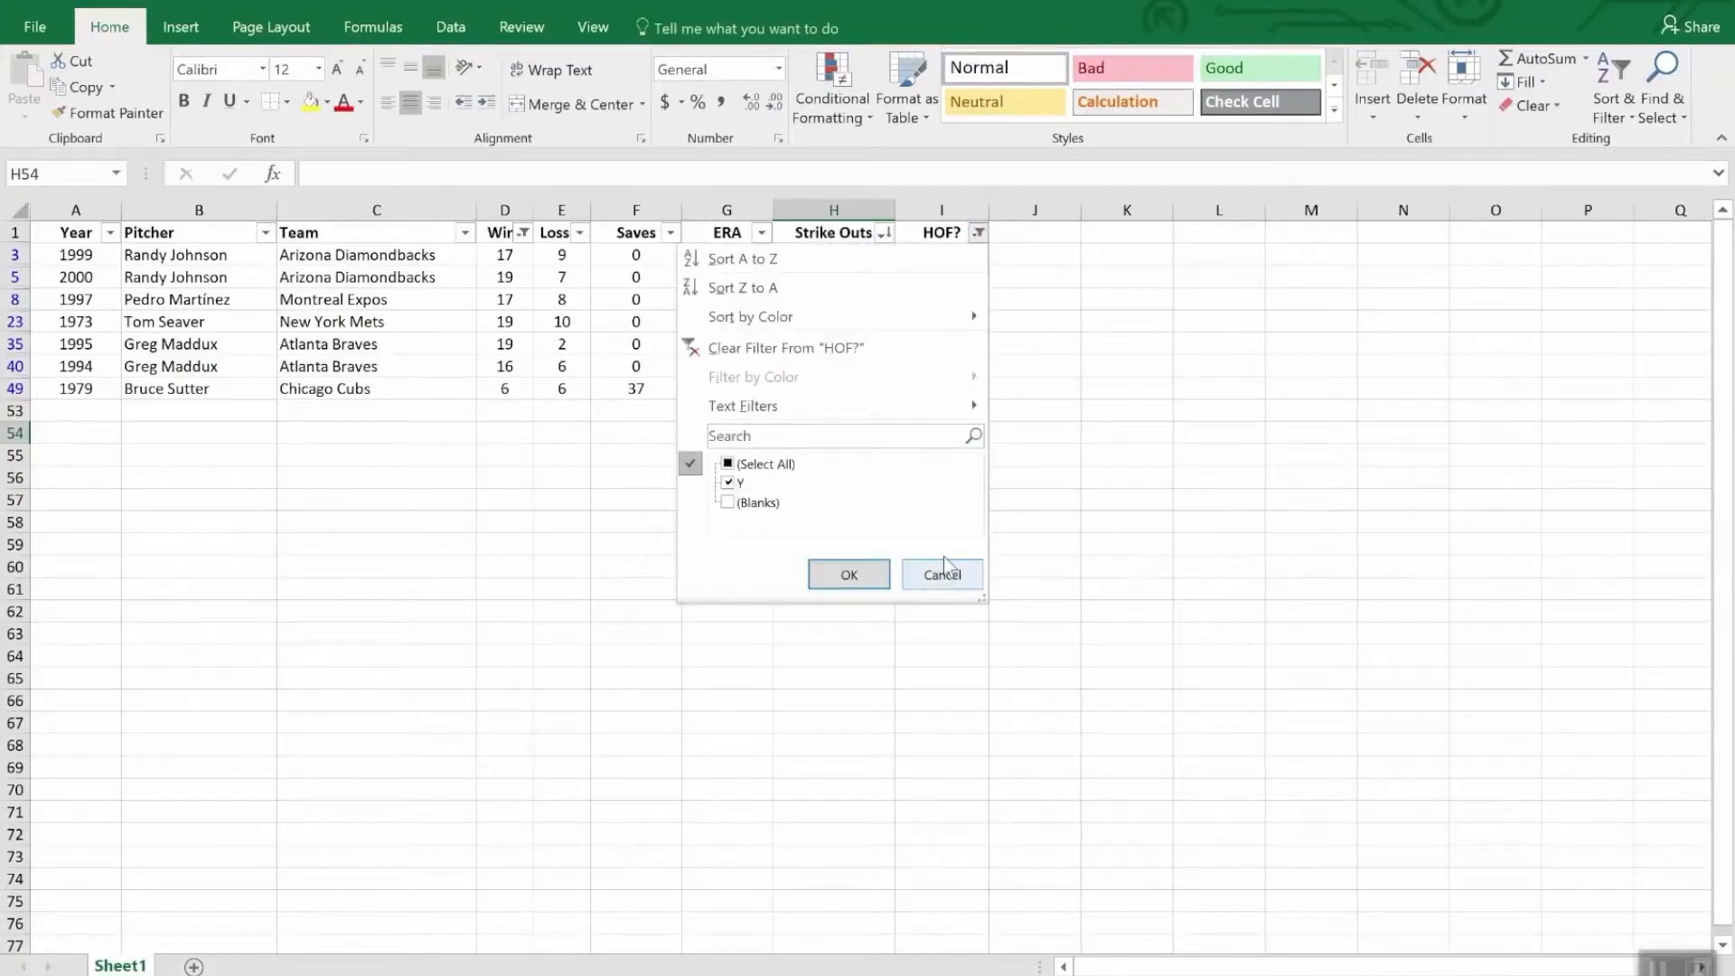
pyautogui.click(832, 348)
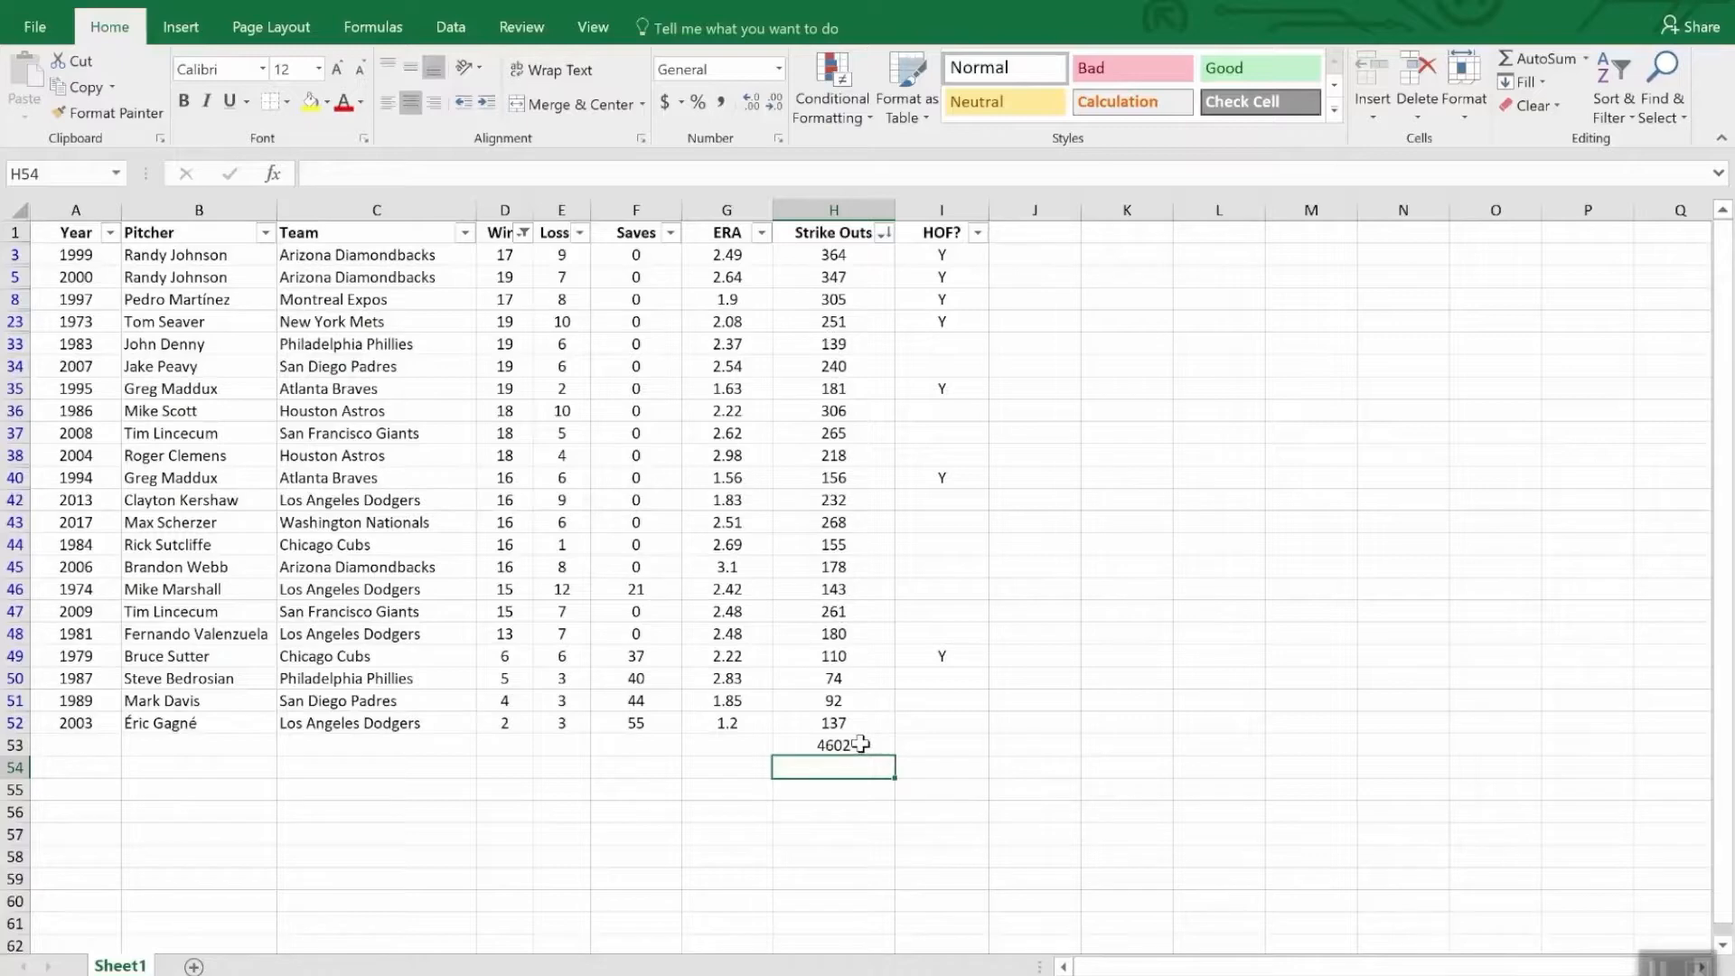
pyautogui.click(524, 233)
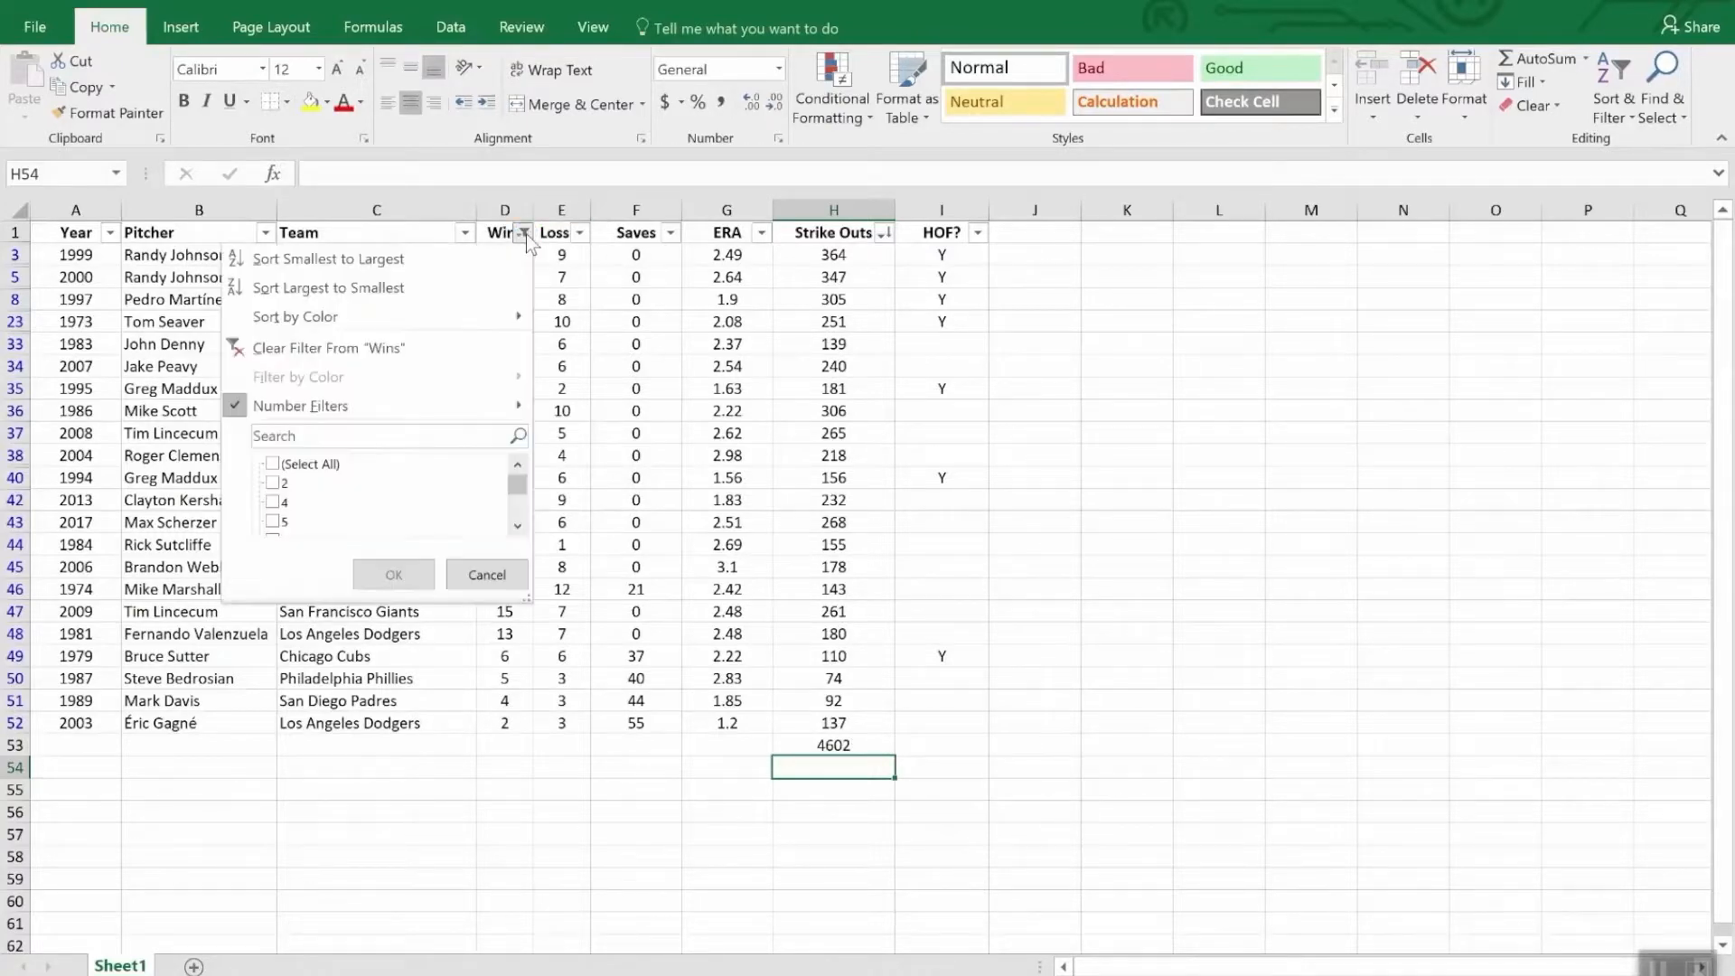
pyautogui.click(369, 351)
# - Examine the subtotal and its formula in cell H53 beneath the full Strike Outs column
pyautogui.scroll(-3, 891, 651)
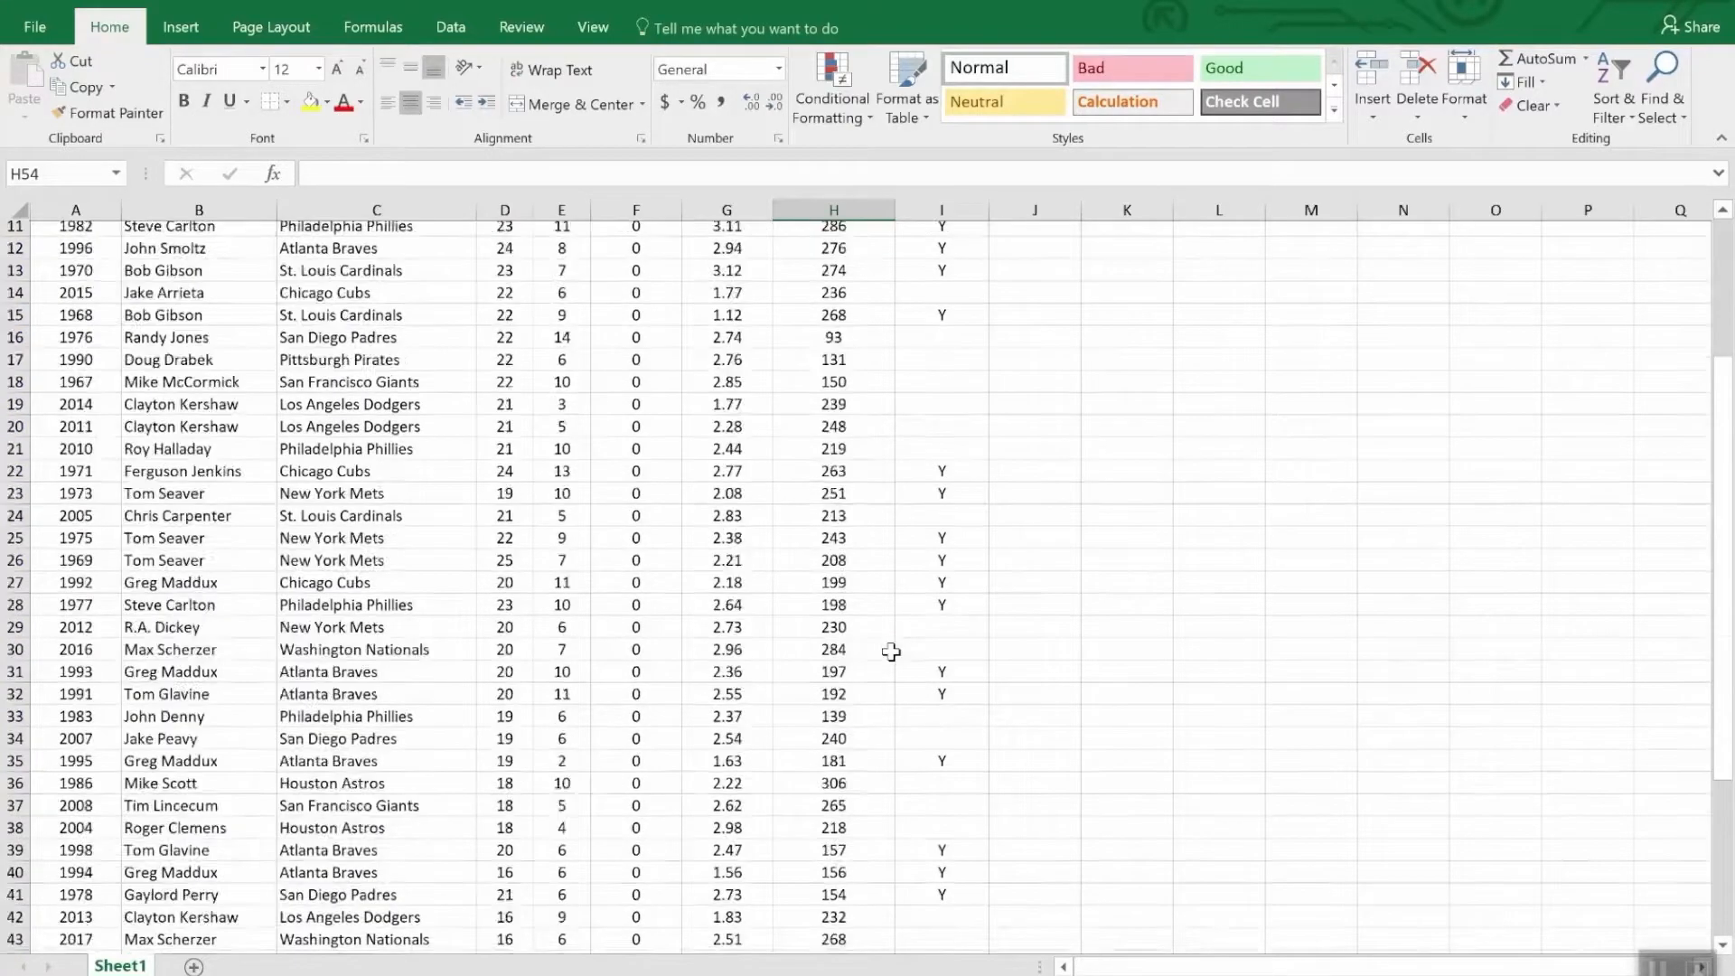
pyautogui.scroll(-9, 891, 650)
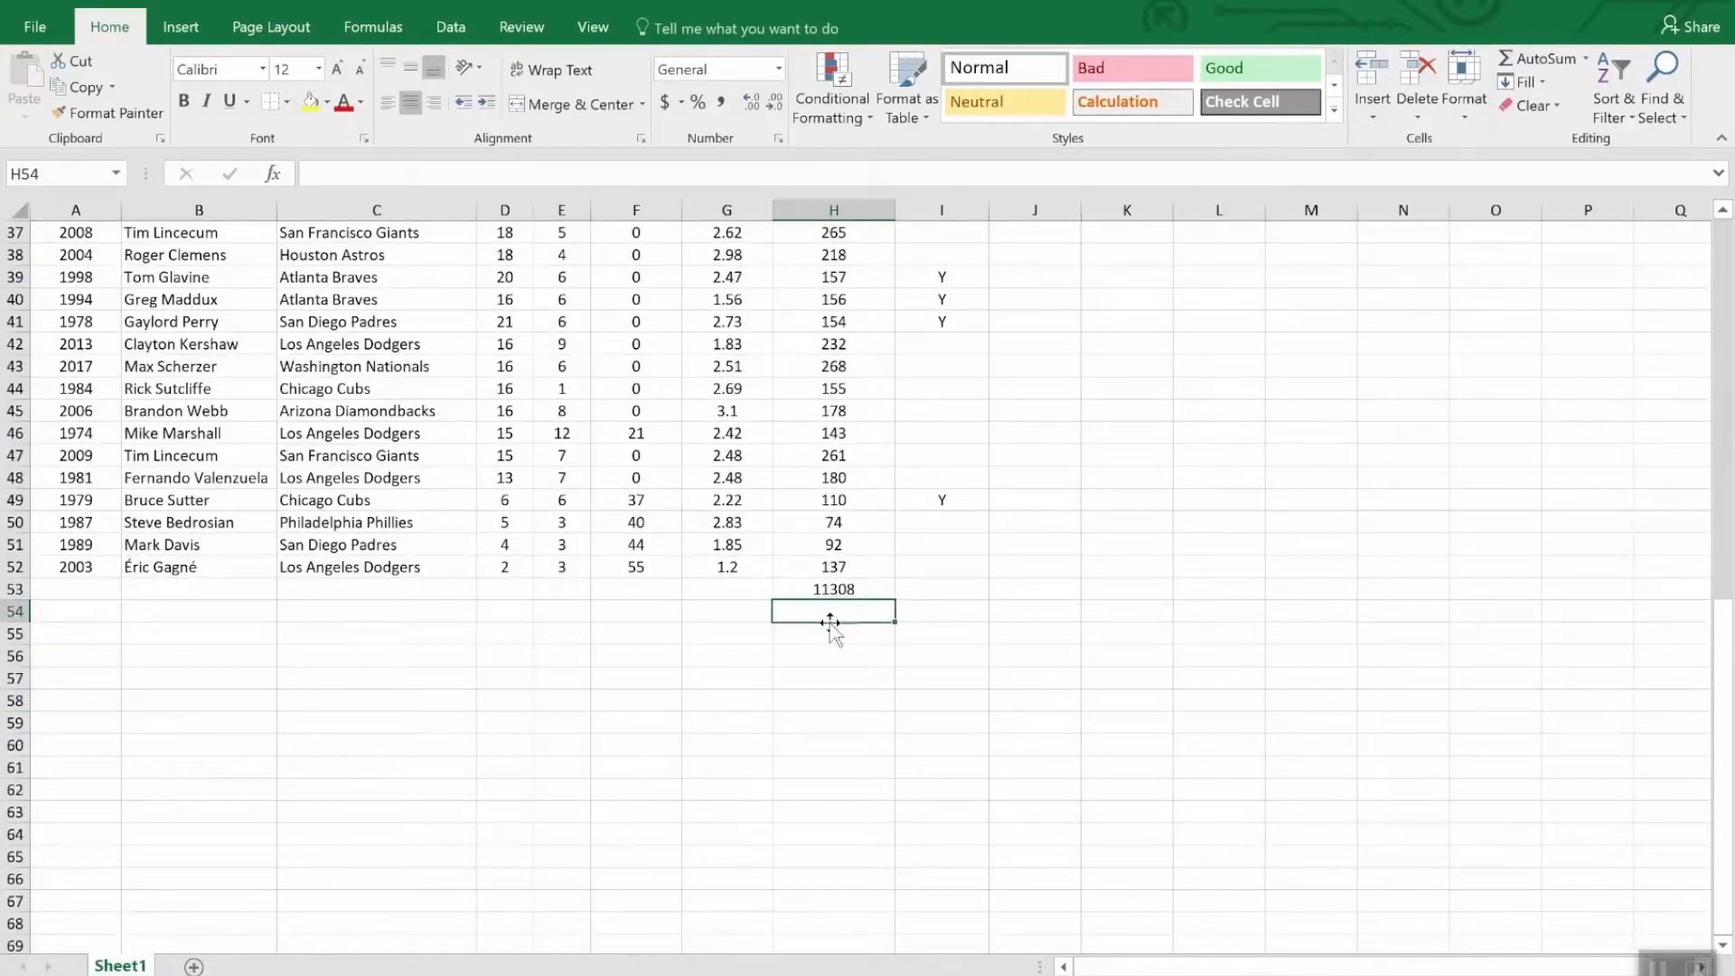
pyautogui.click(875, 589)
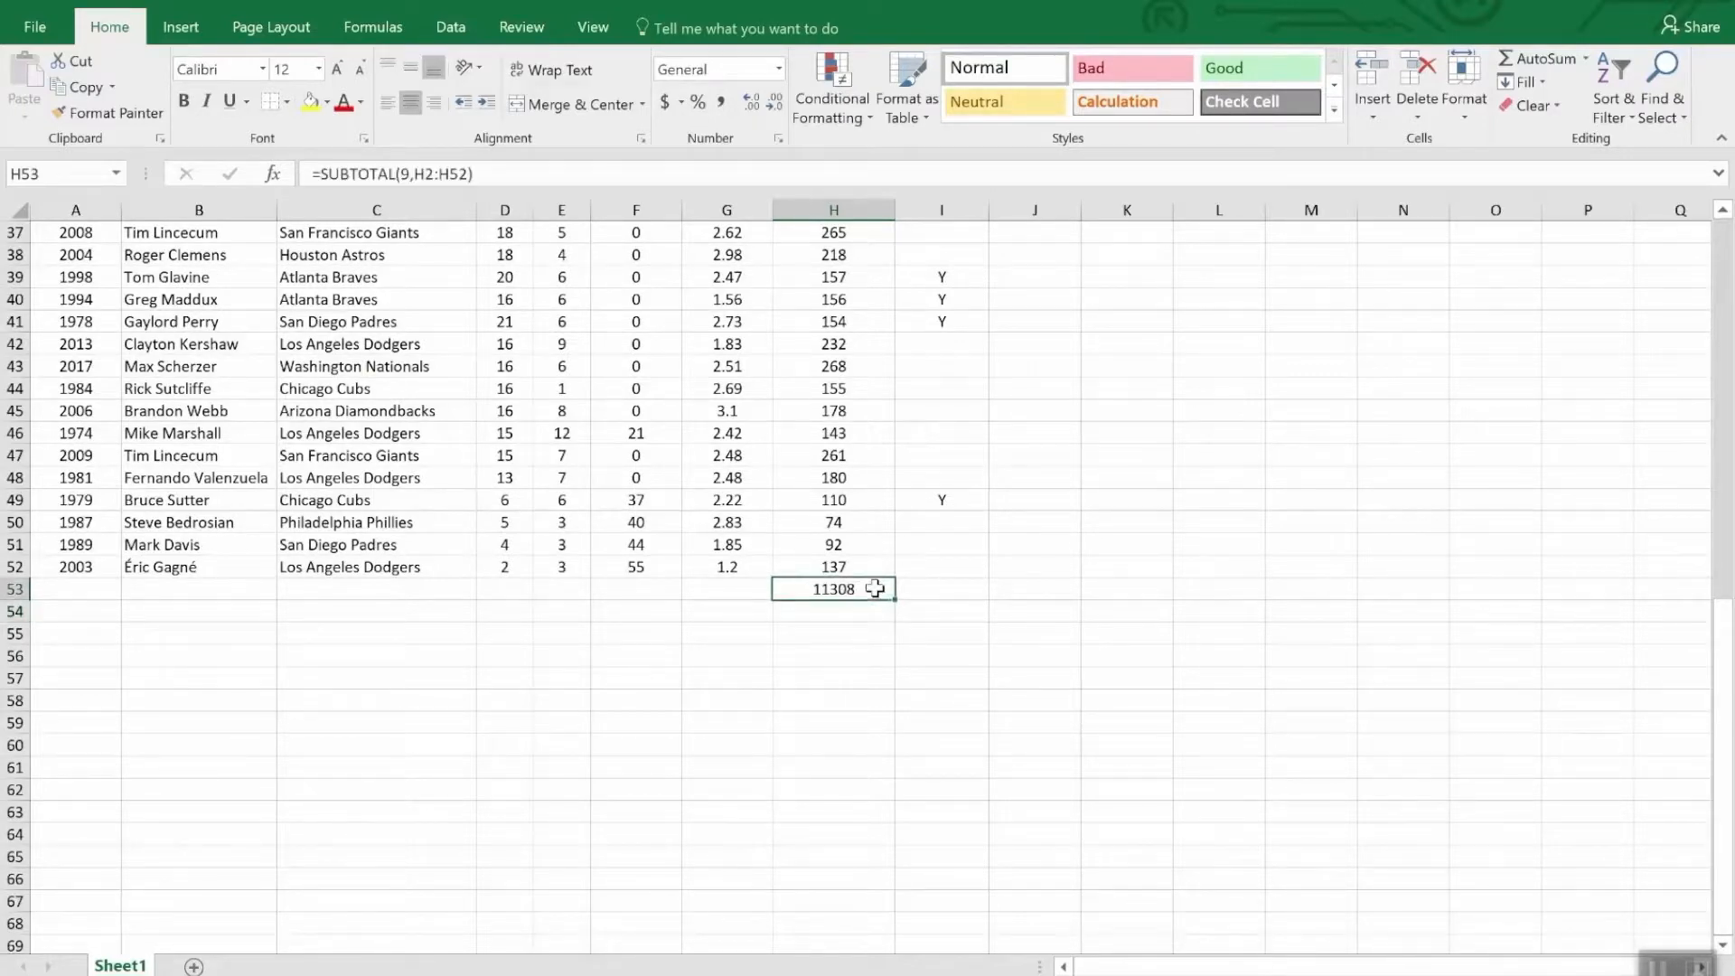
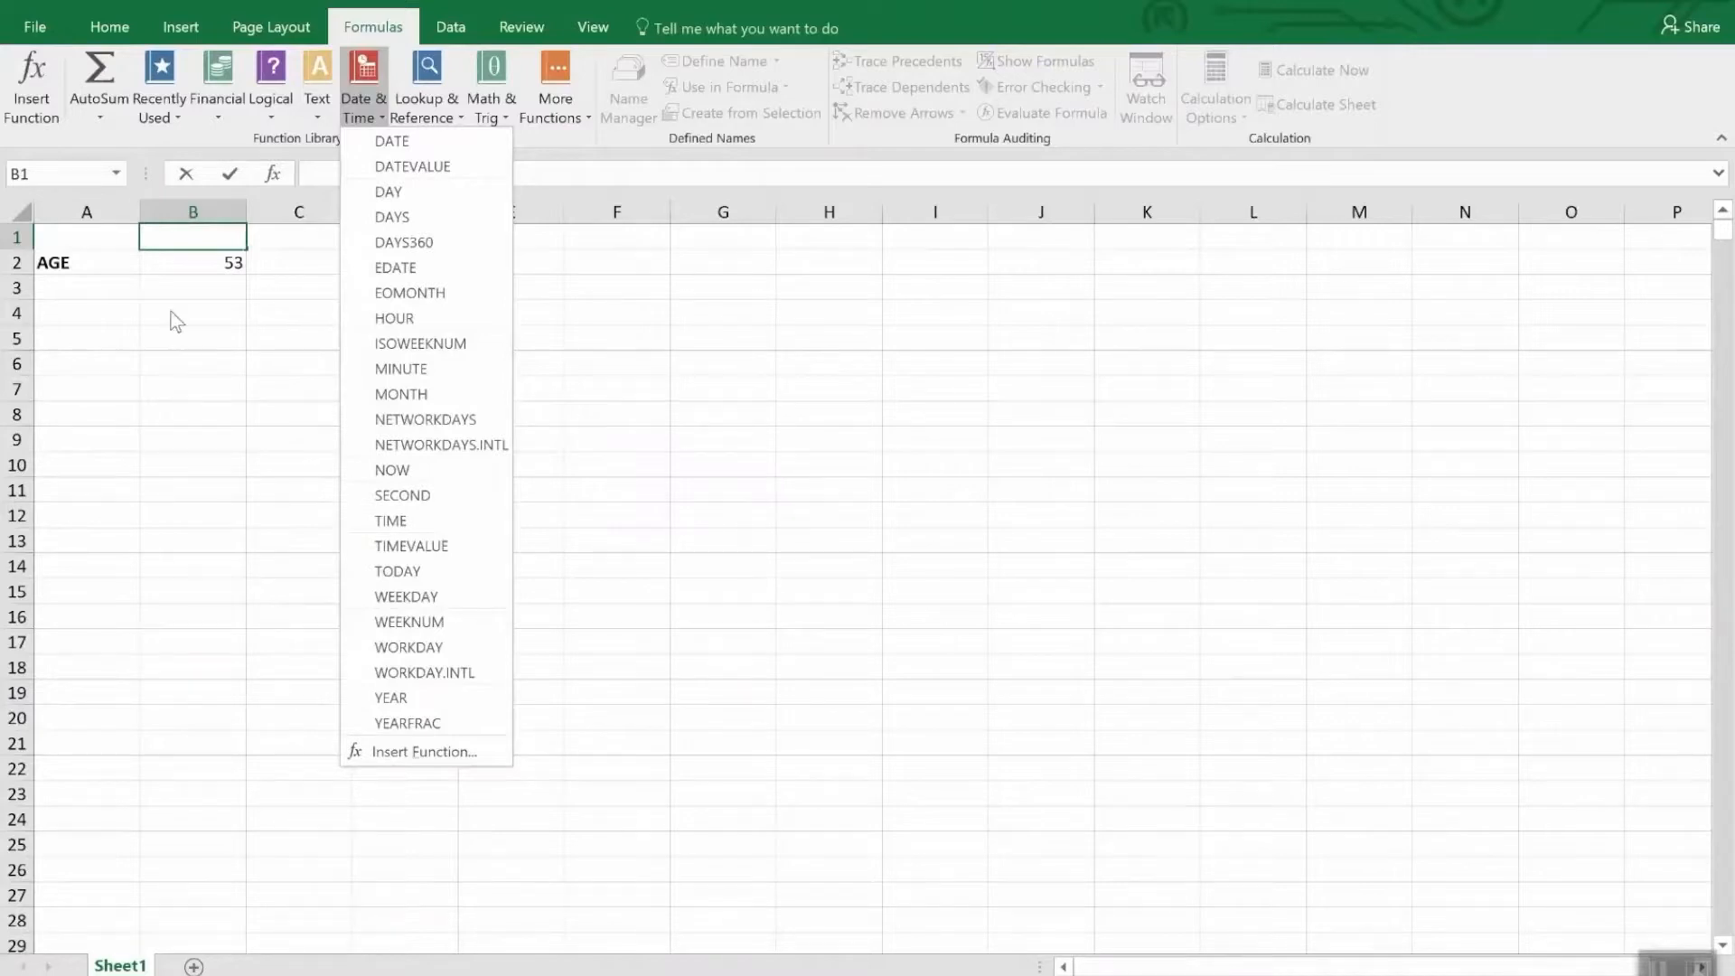
# - Browse the available date and time number formats for the age formula in cell B2
pyautogui.click(176, 253)
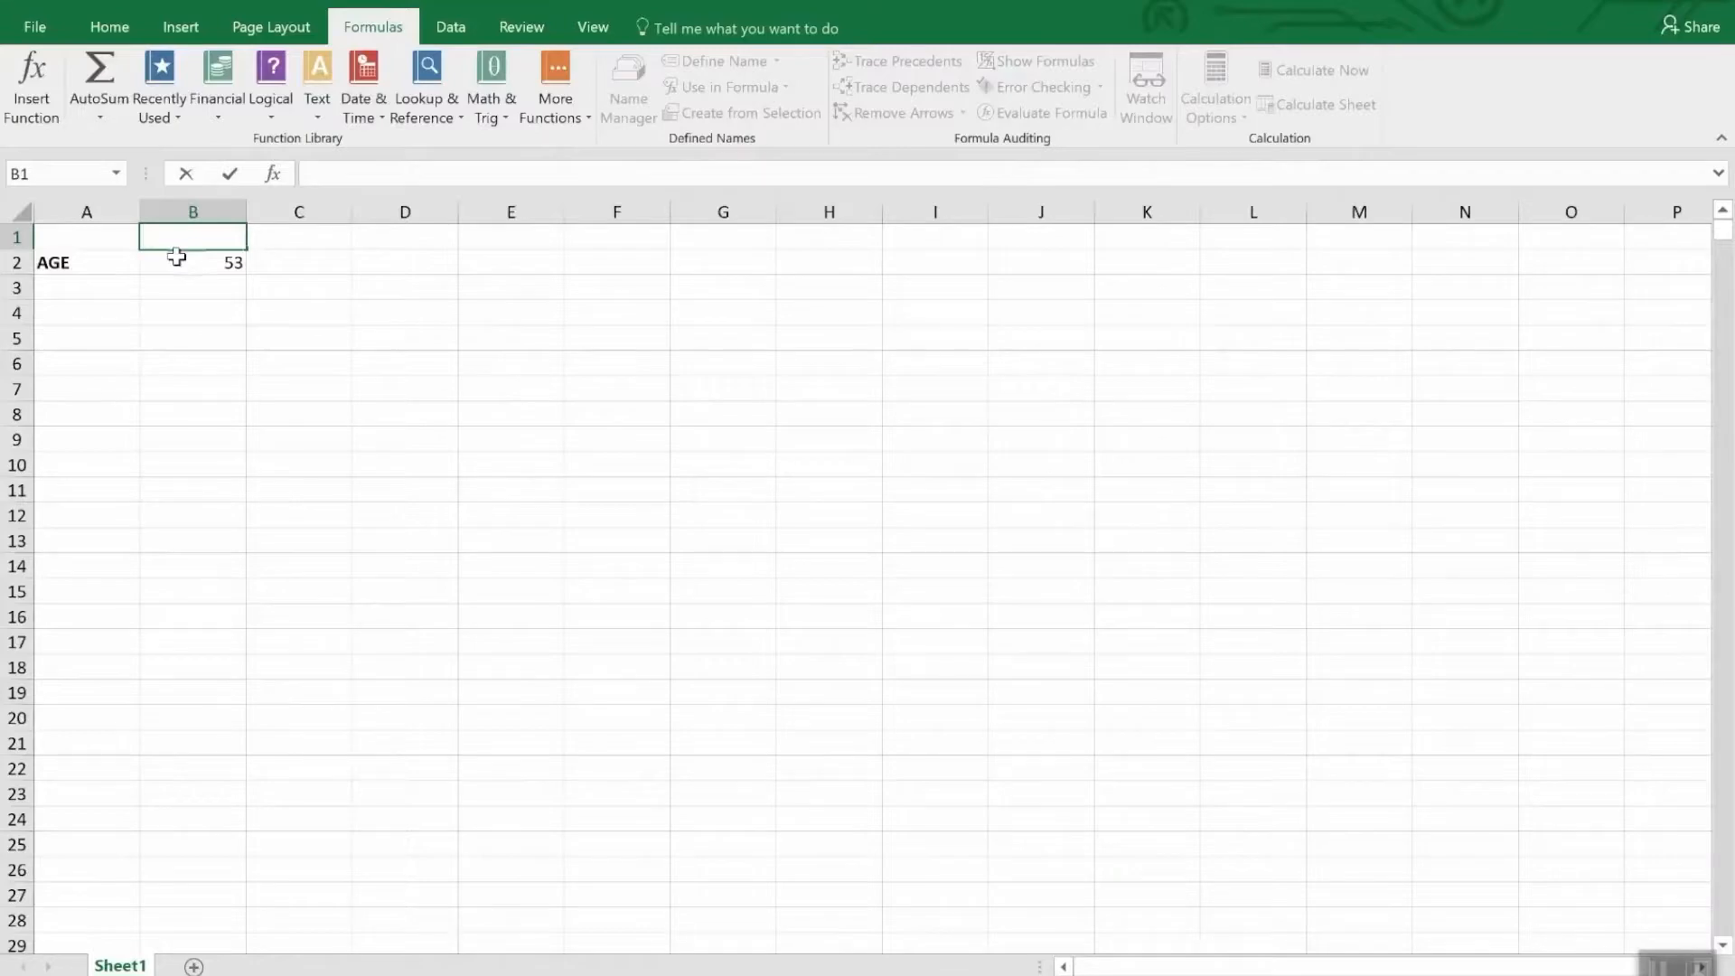
pyautogui.click(176, 262)
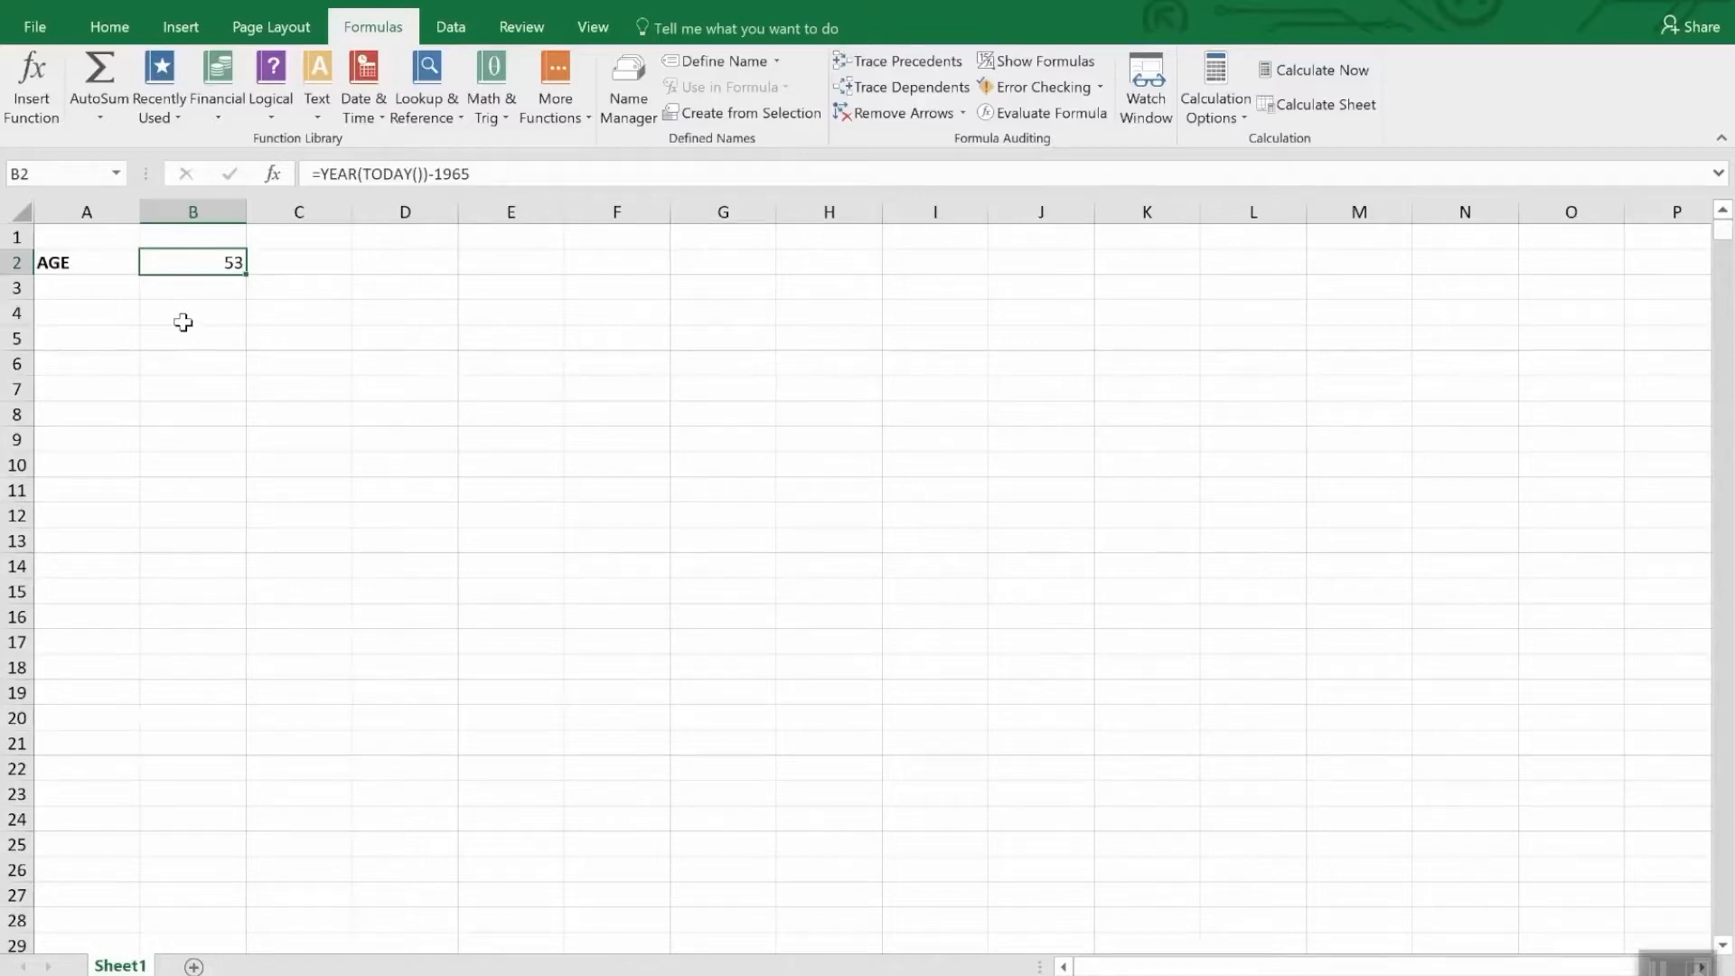
pyautogui.click(106, 29)
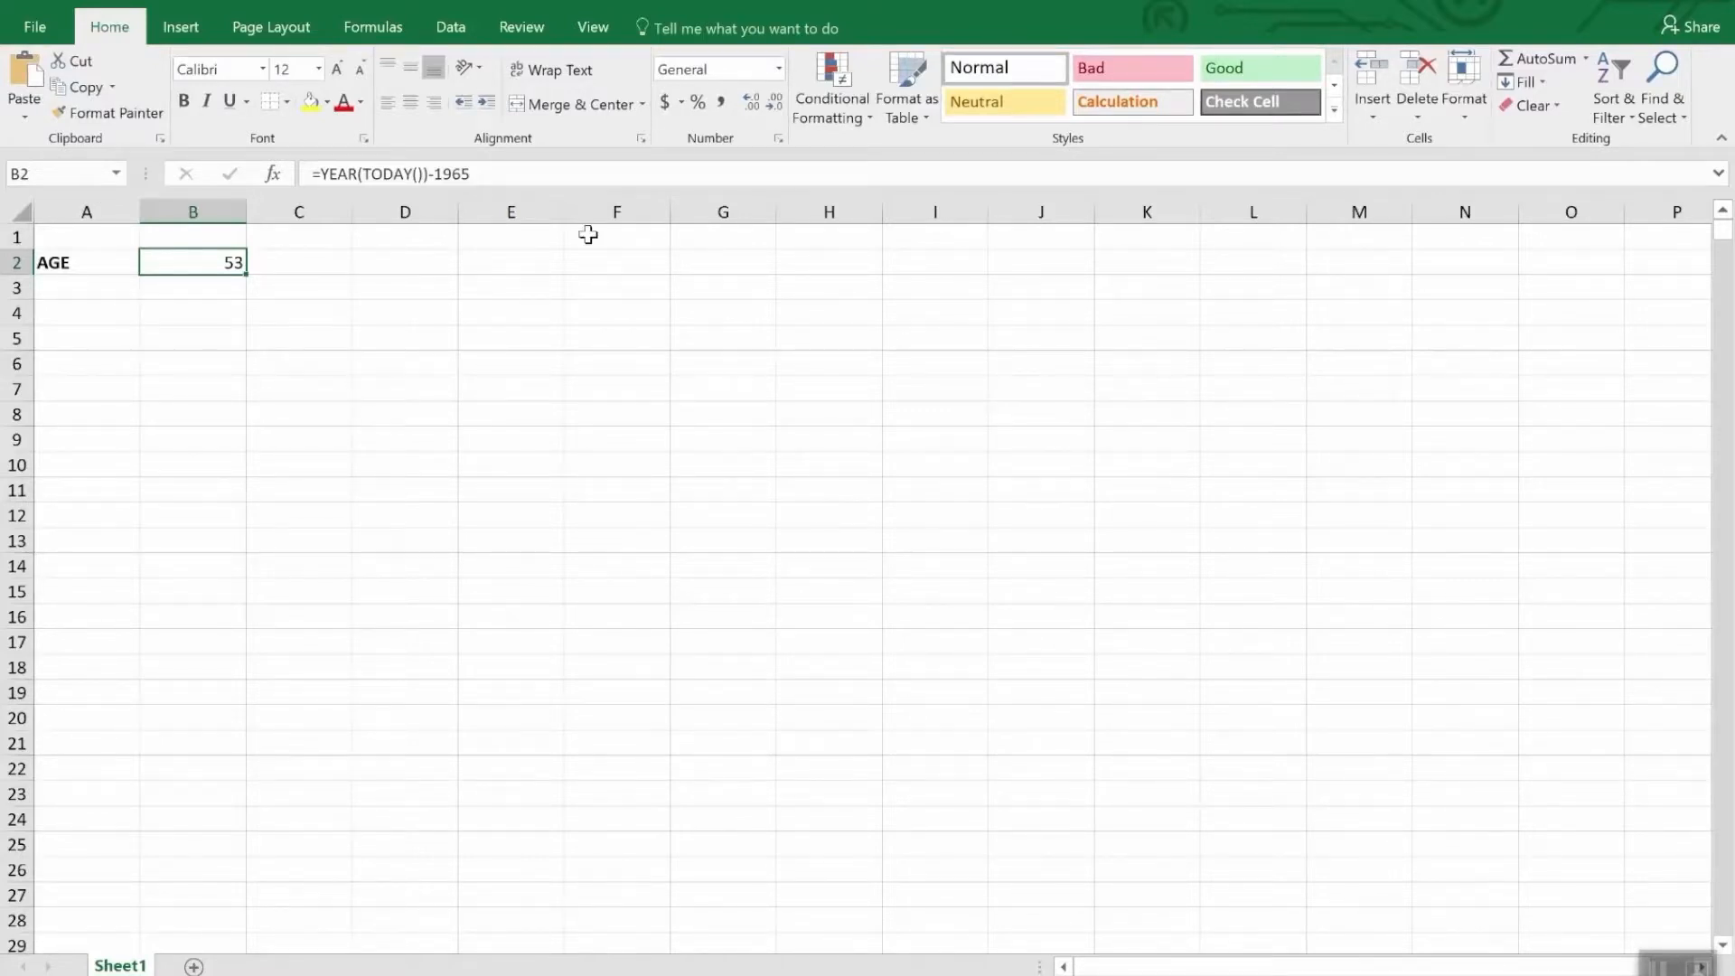
pyautogui.click(778, 69)
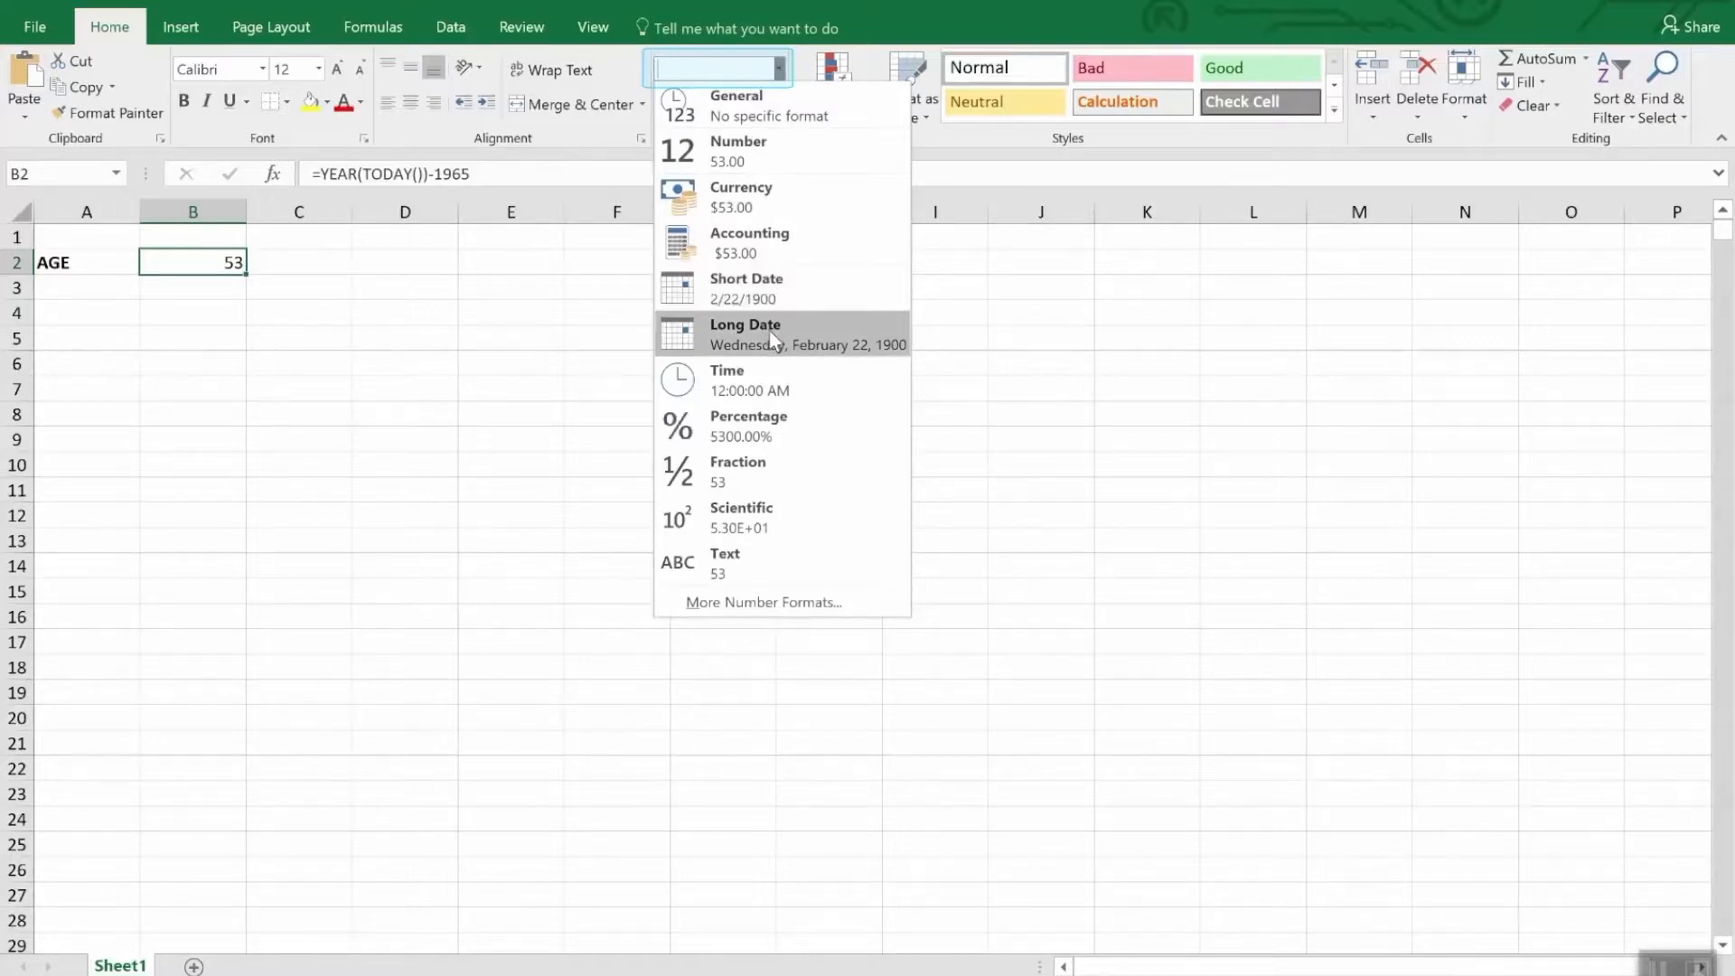
pyautogui.click(739, 603)
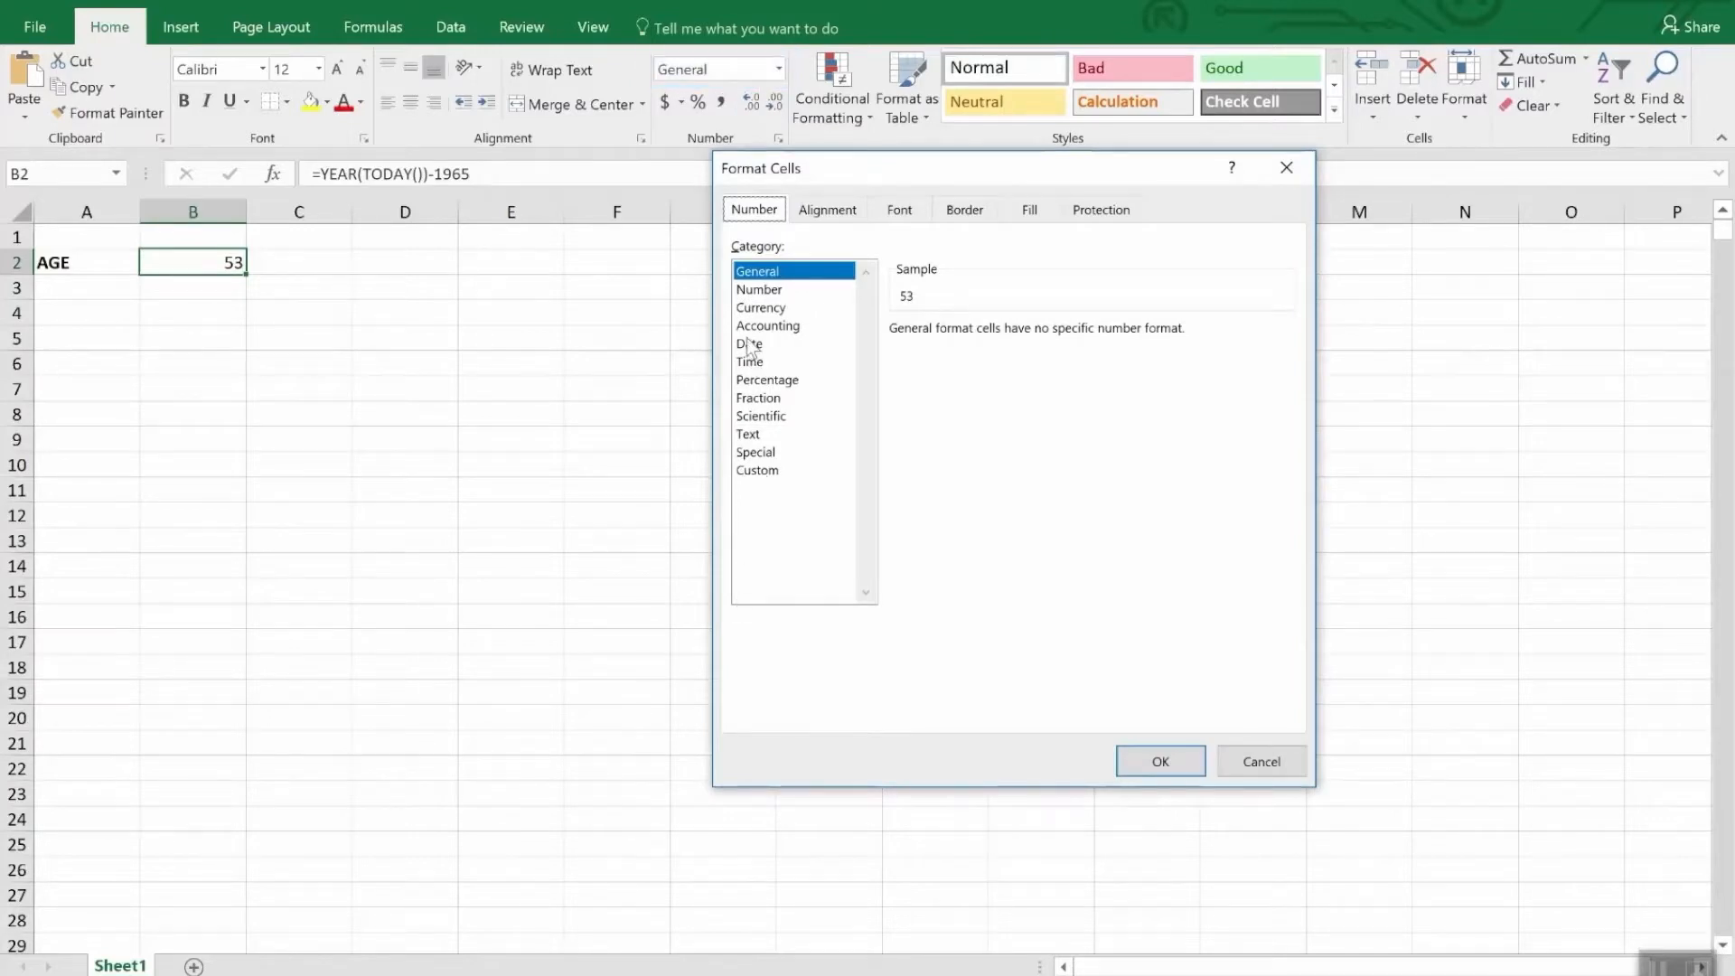
pyautogui.click(749, 343)
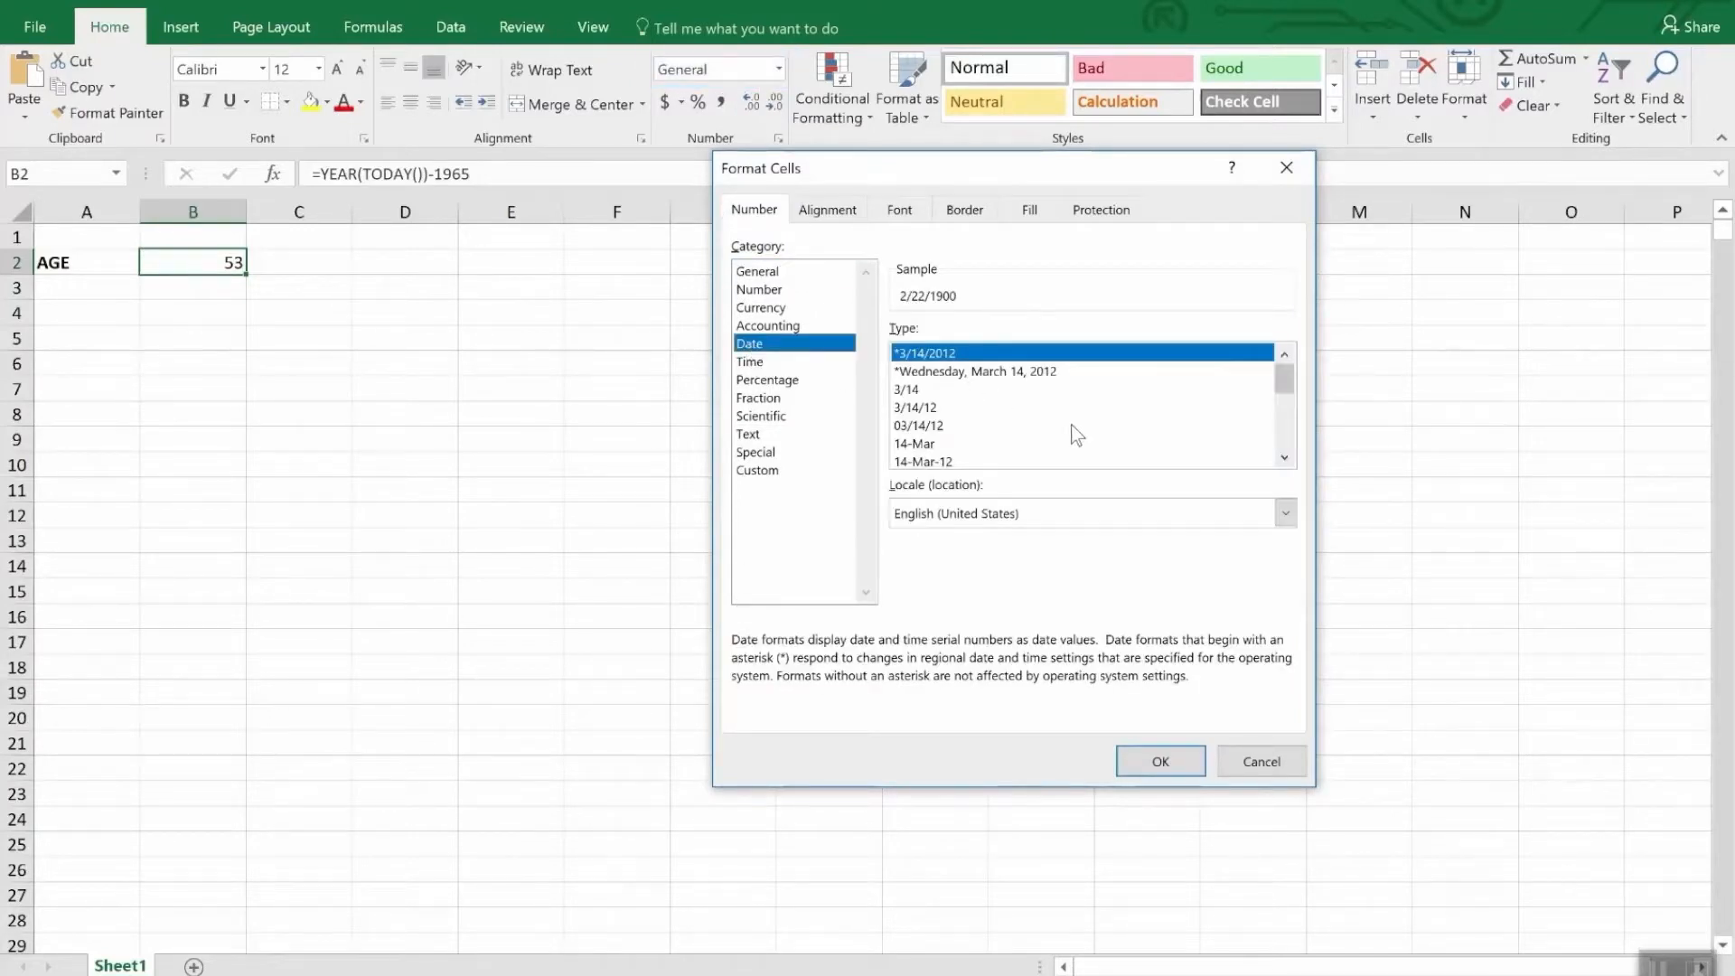
pyautogui.moveTo(1287, 384)
pyautogui.mouseDown()
pyautogui.moveTo(1305, 443)
pyautogui.moveTo(1296, 400)
pyautogui.mouseUp()
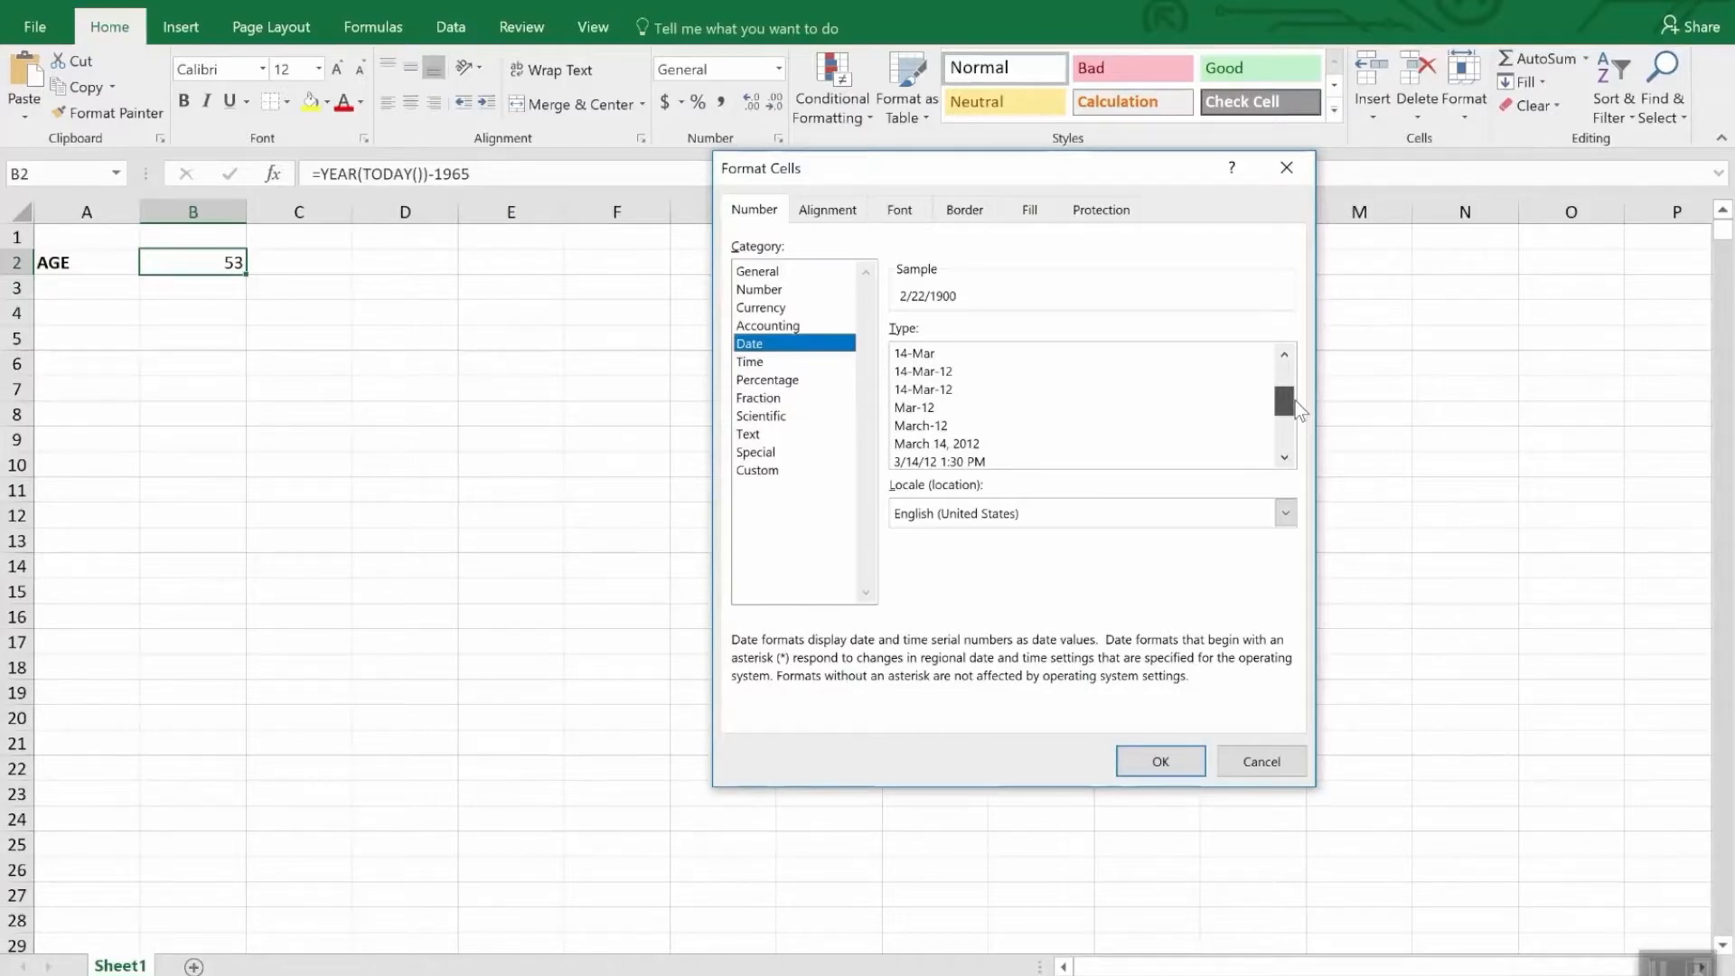
pyautogui.moveTo(1296, 400); pyautogui.dragTo(1298, 417)
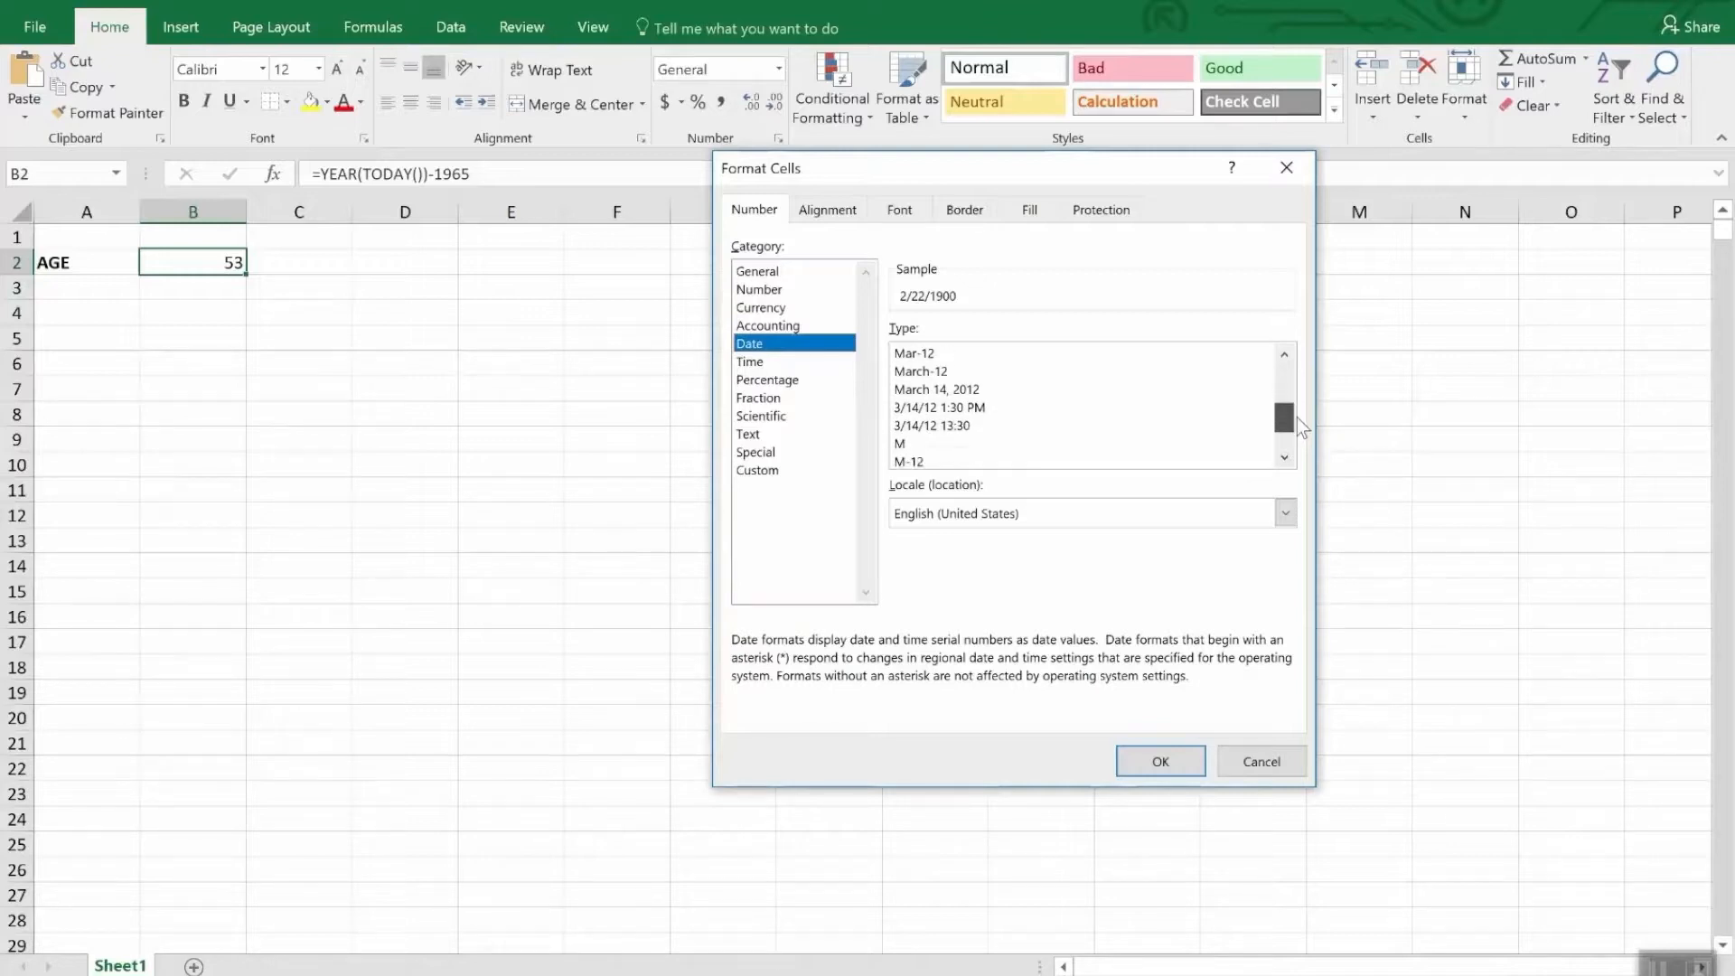
pyautogui.click(762, 363)
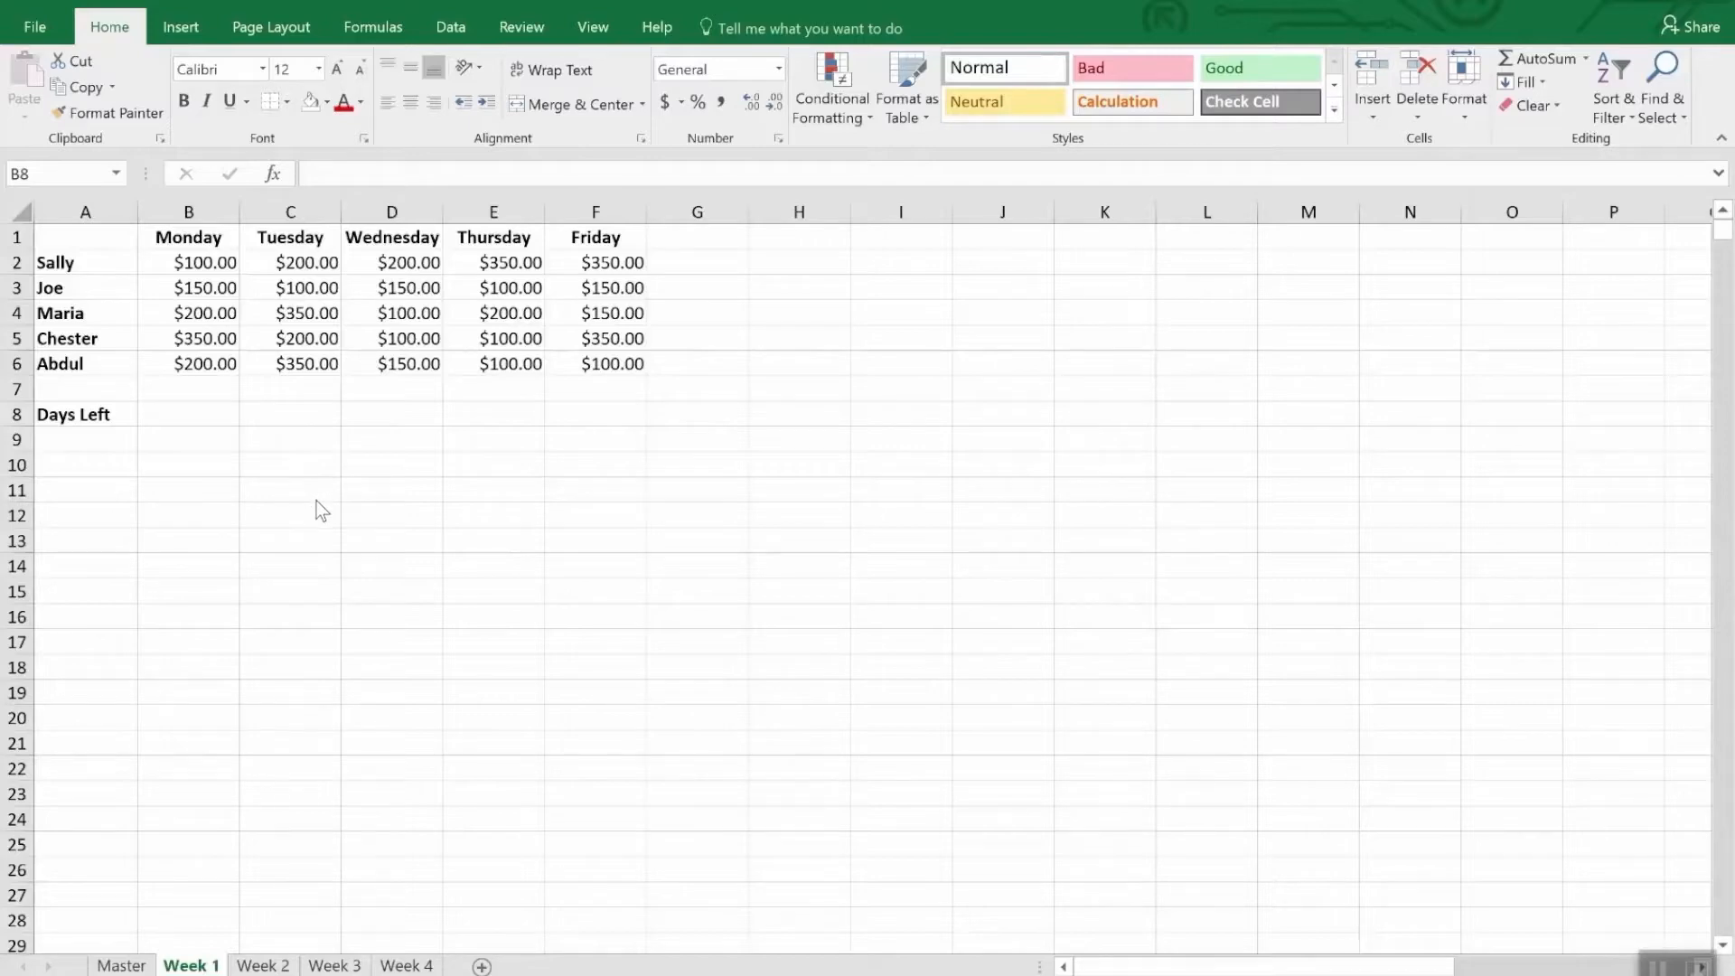
# - Replace the Monday header in cell B1 of the Week 1 sheet with the date 4/2/18
pyautogui.click(206, 238)
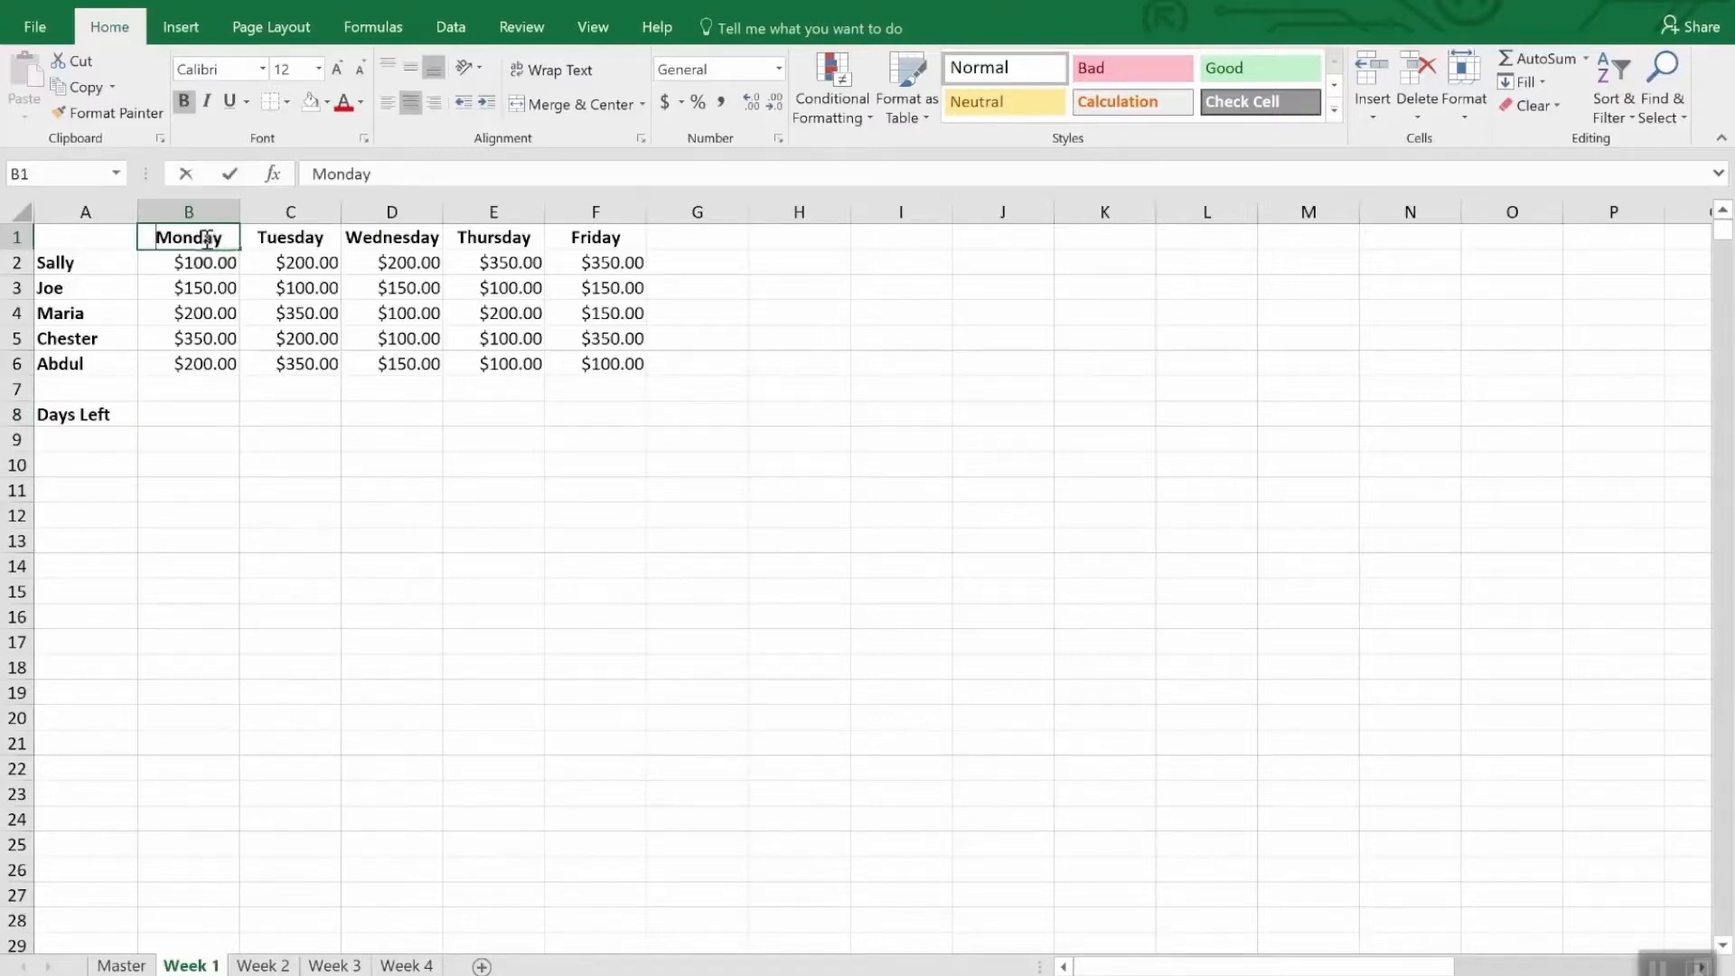
pyautogui.write('4/2/')
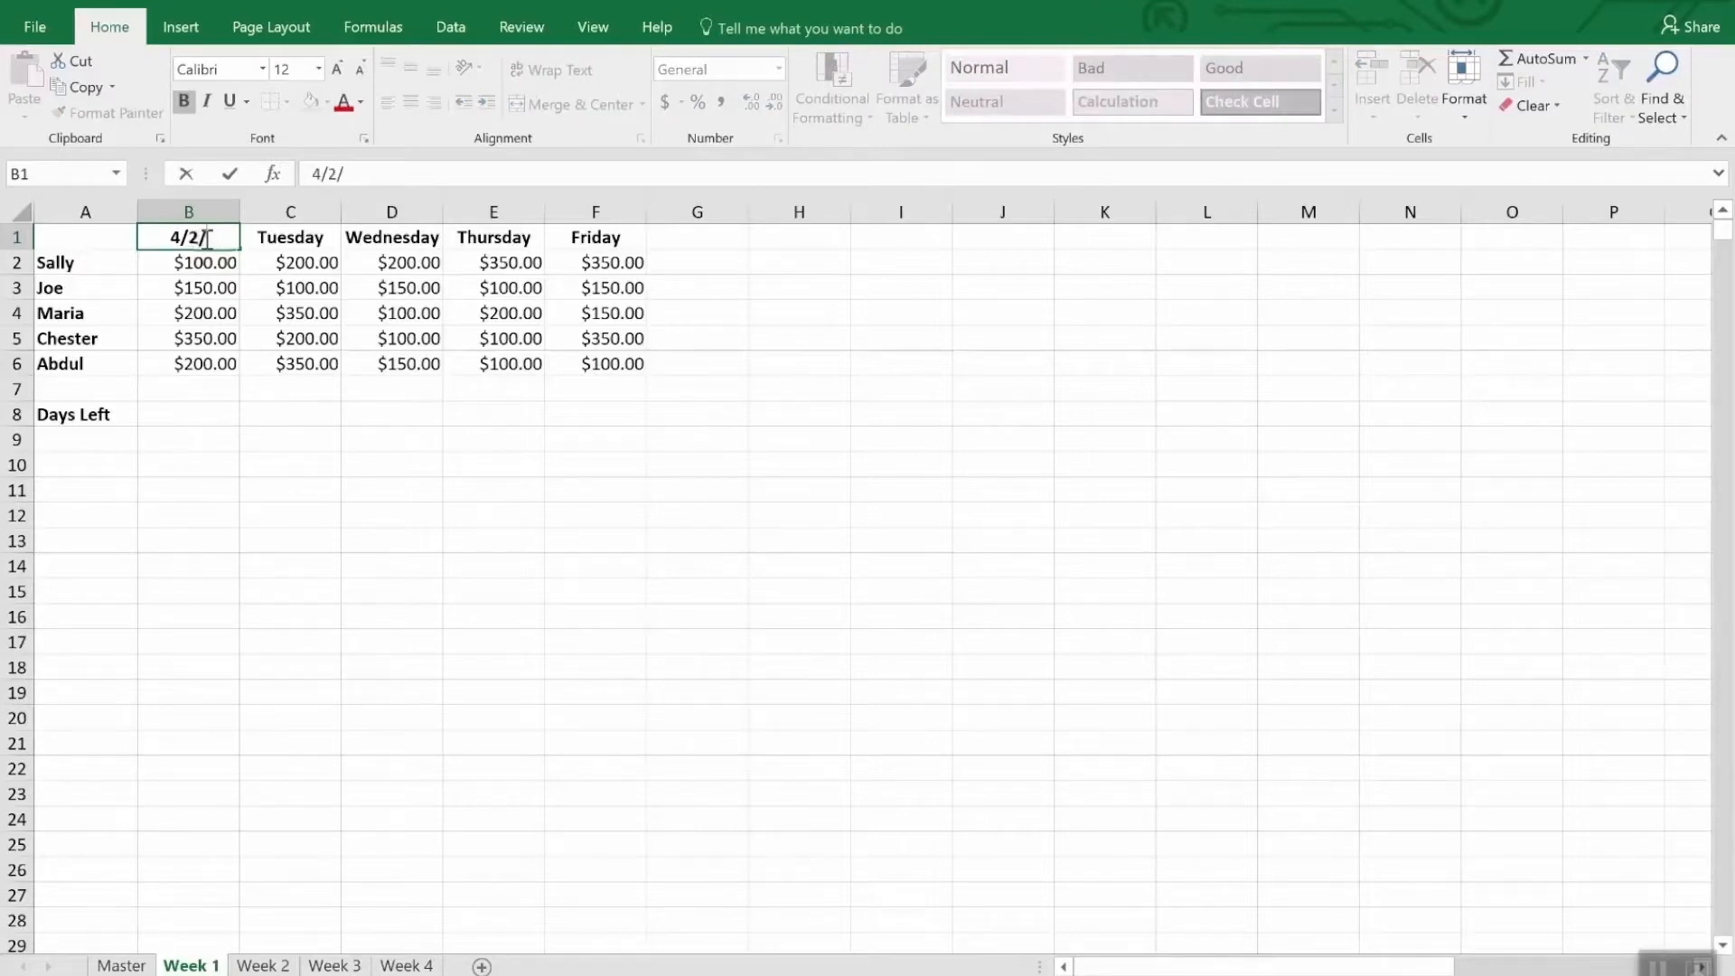
pyautogui.write('18')
pyautogui.press('Return')
# - Replace the Tuesday header in cell C1 with the next-day formula =B1+1
pyautogui.click(205, 238)
pyautogui.press('Right')
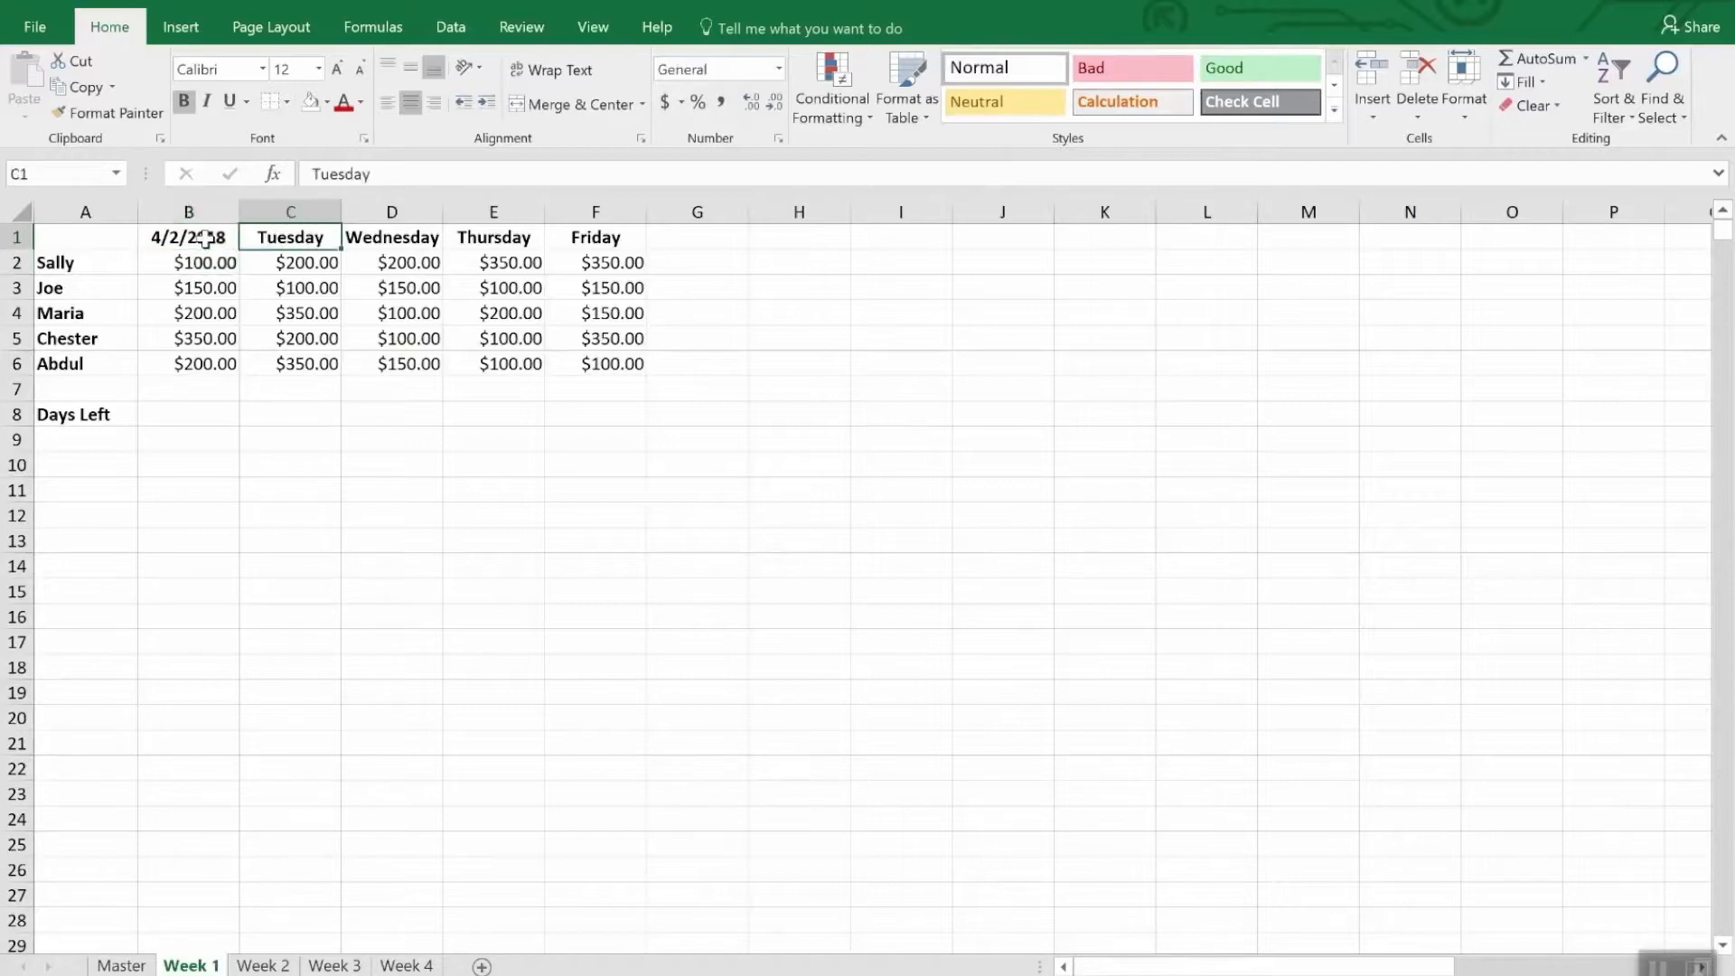
pyautogui.write('=b')
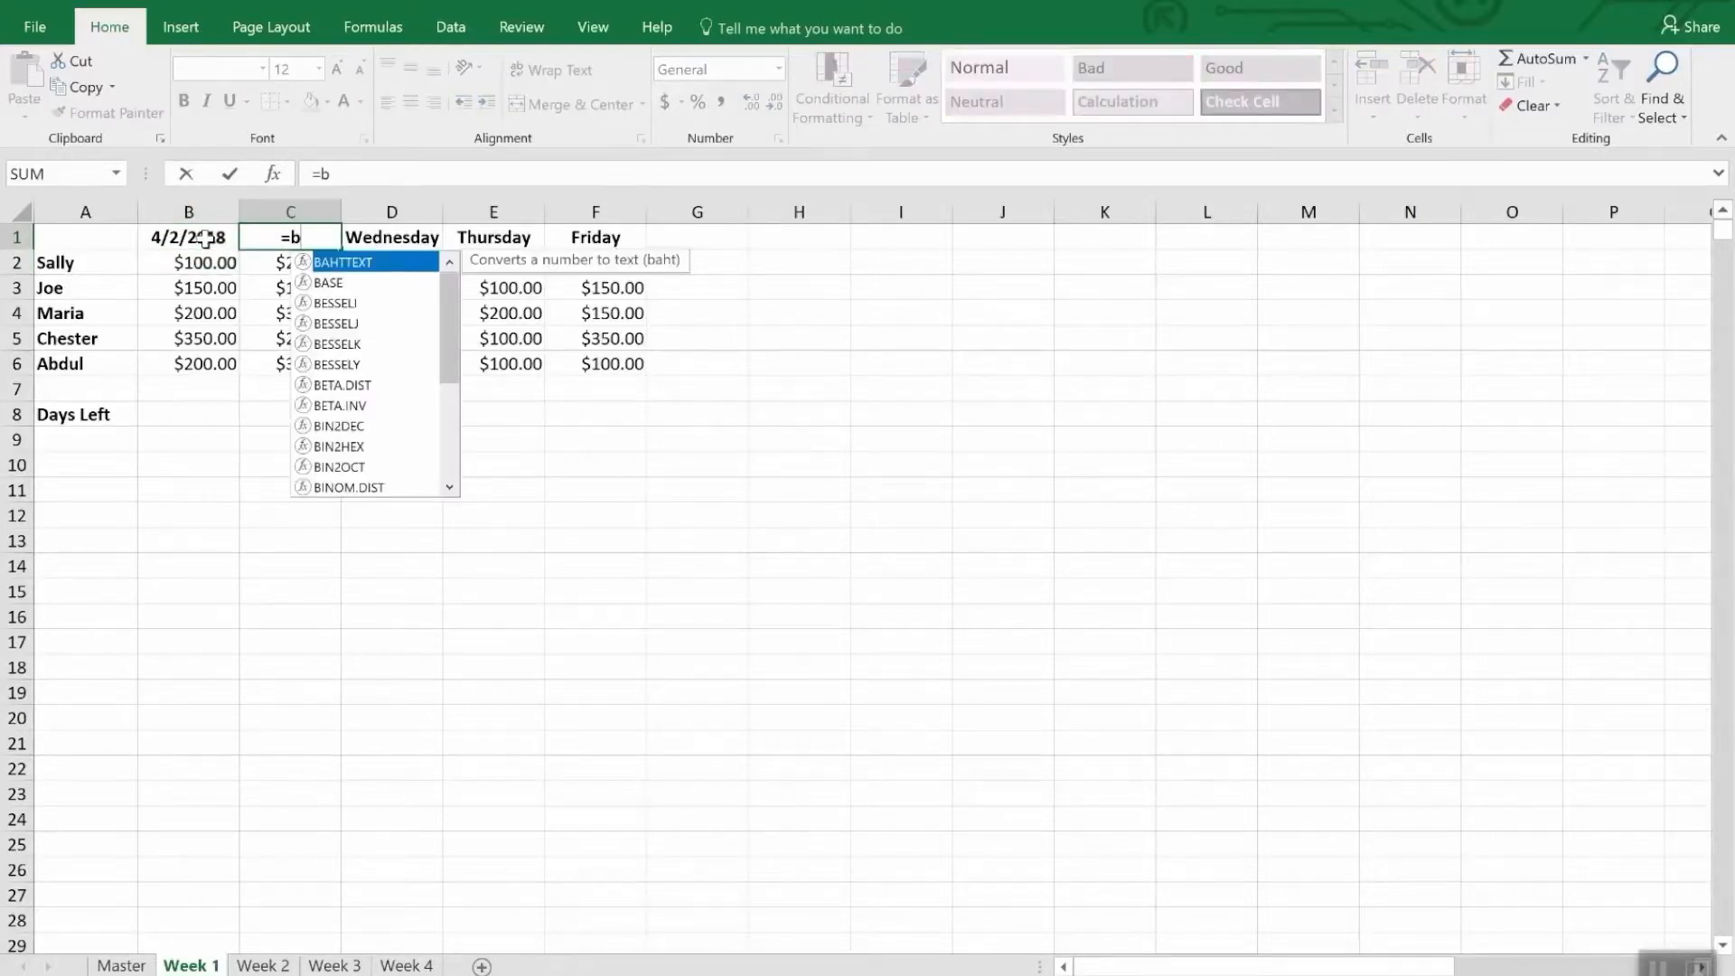
pyautogui.write('2')
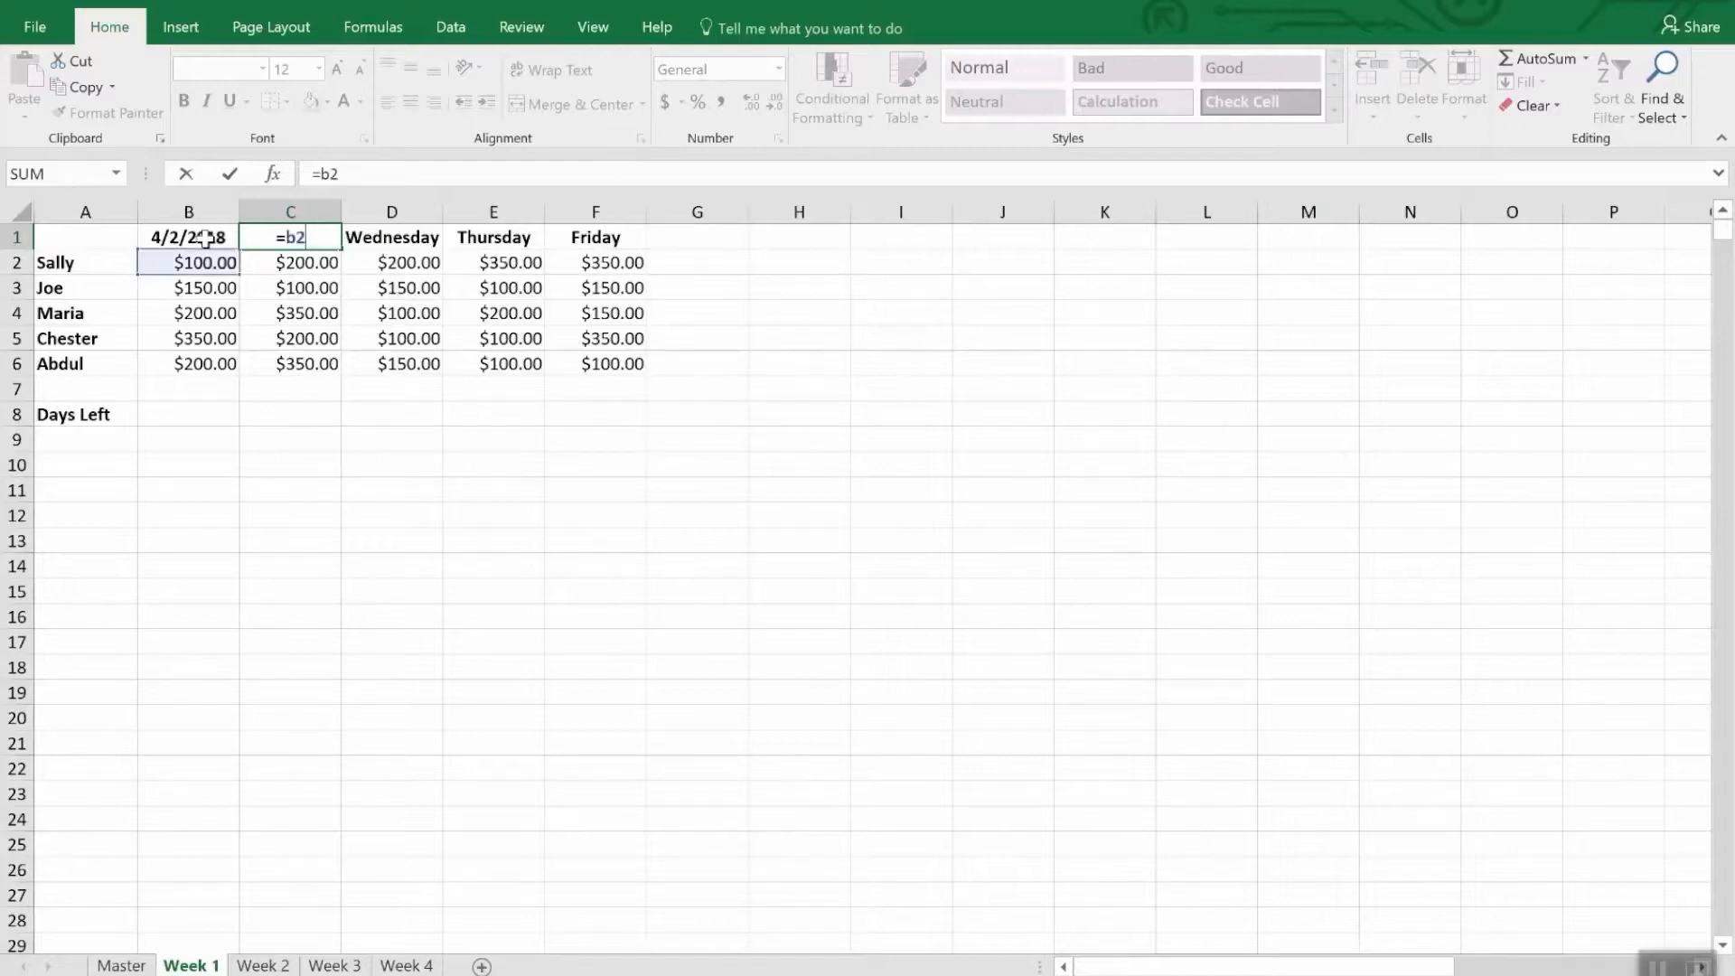
pyautogui.press('BackSpace')
pyautogui.write('1')
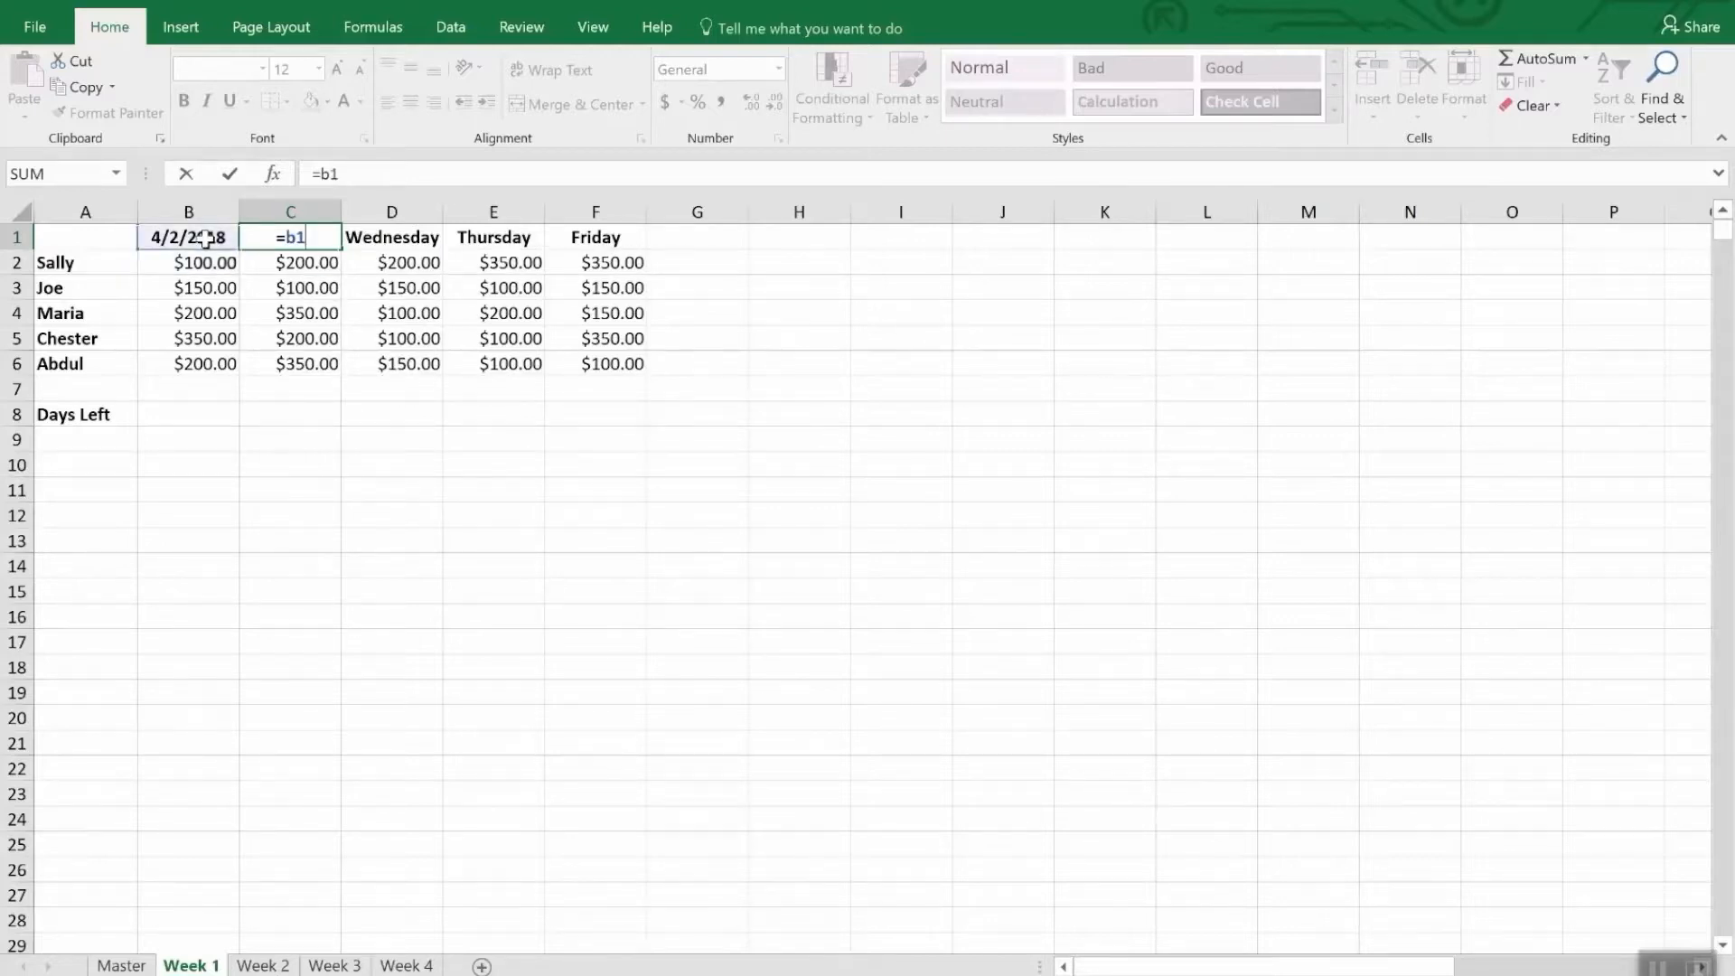
pyautogui.write('+1')
pyautogui.press('Return')
# - Copy the next-day formula from C1 into D1, E1 and F1, replacing the Wednesday to Friday headers
pyautogui.press('Up')
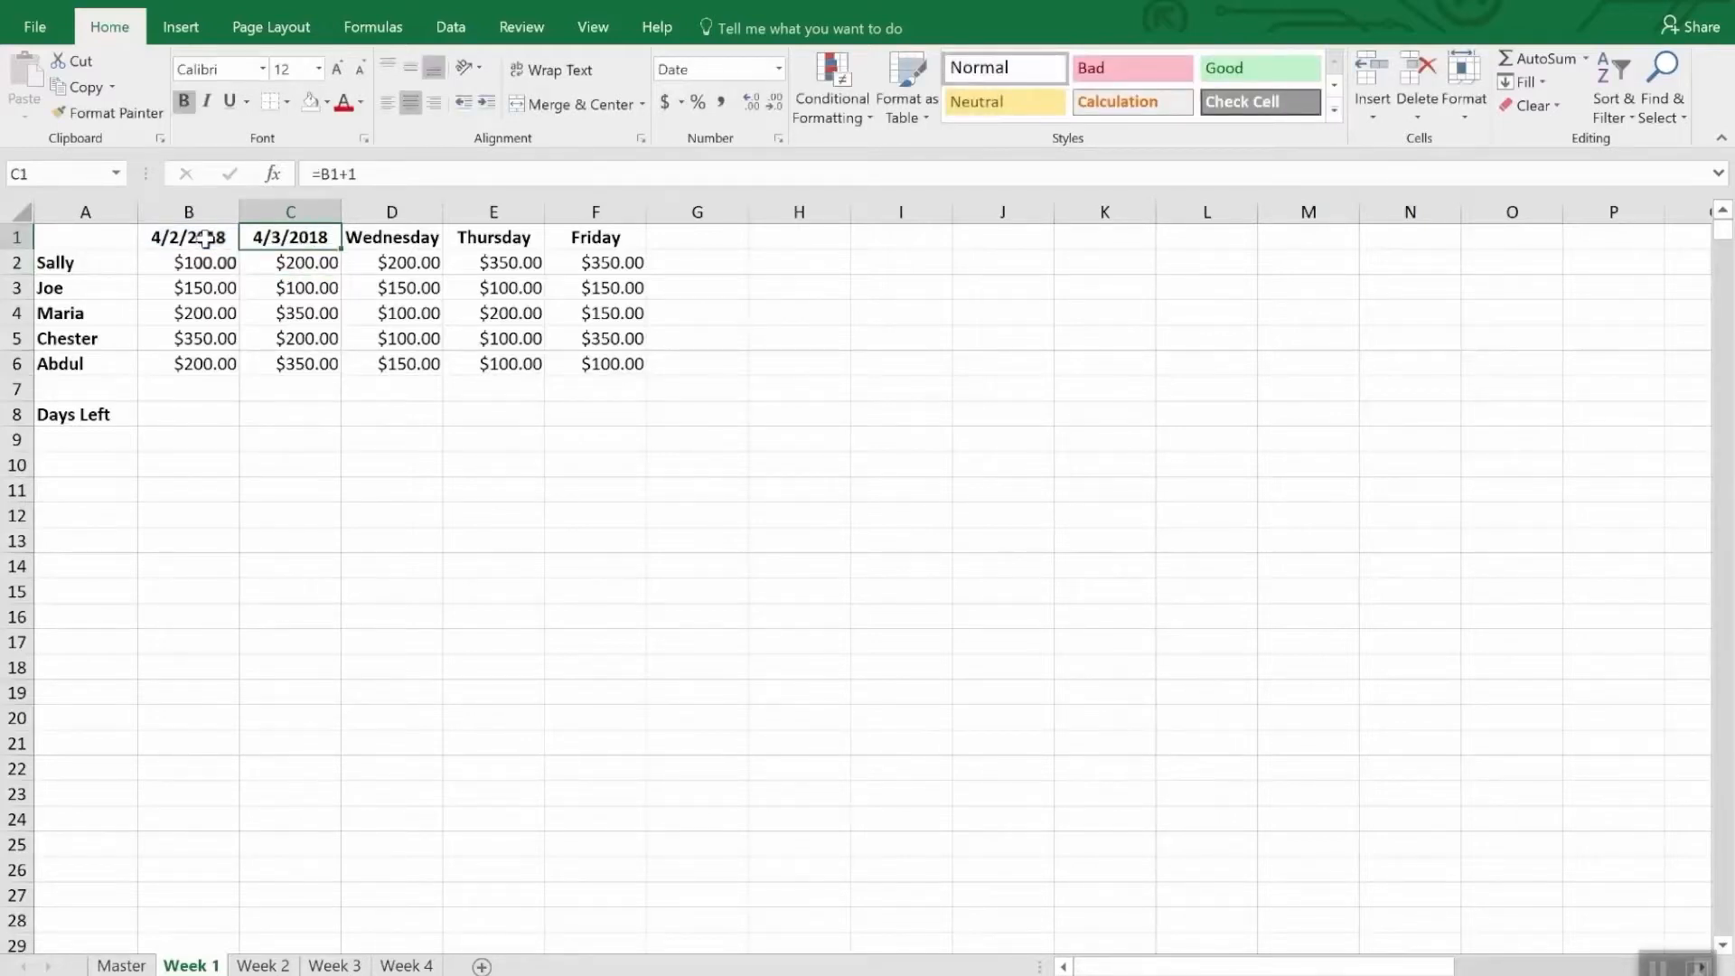
pyautogui.hotkey('ctrl', 'c')
pyautogui.press('Right')
pyautogui.hotkey('ctrl', 'v')
pyautogui.press('Right')
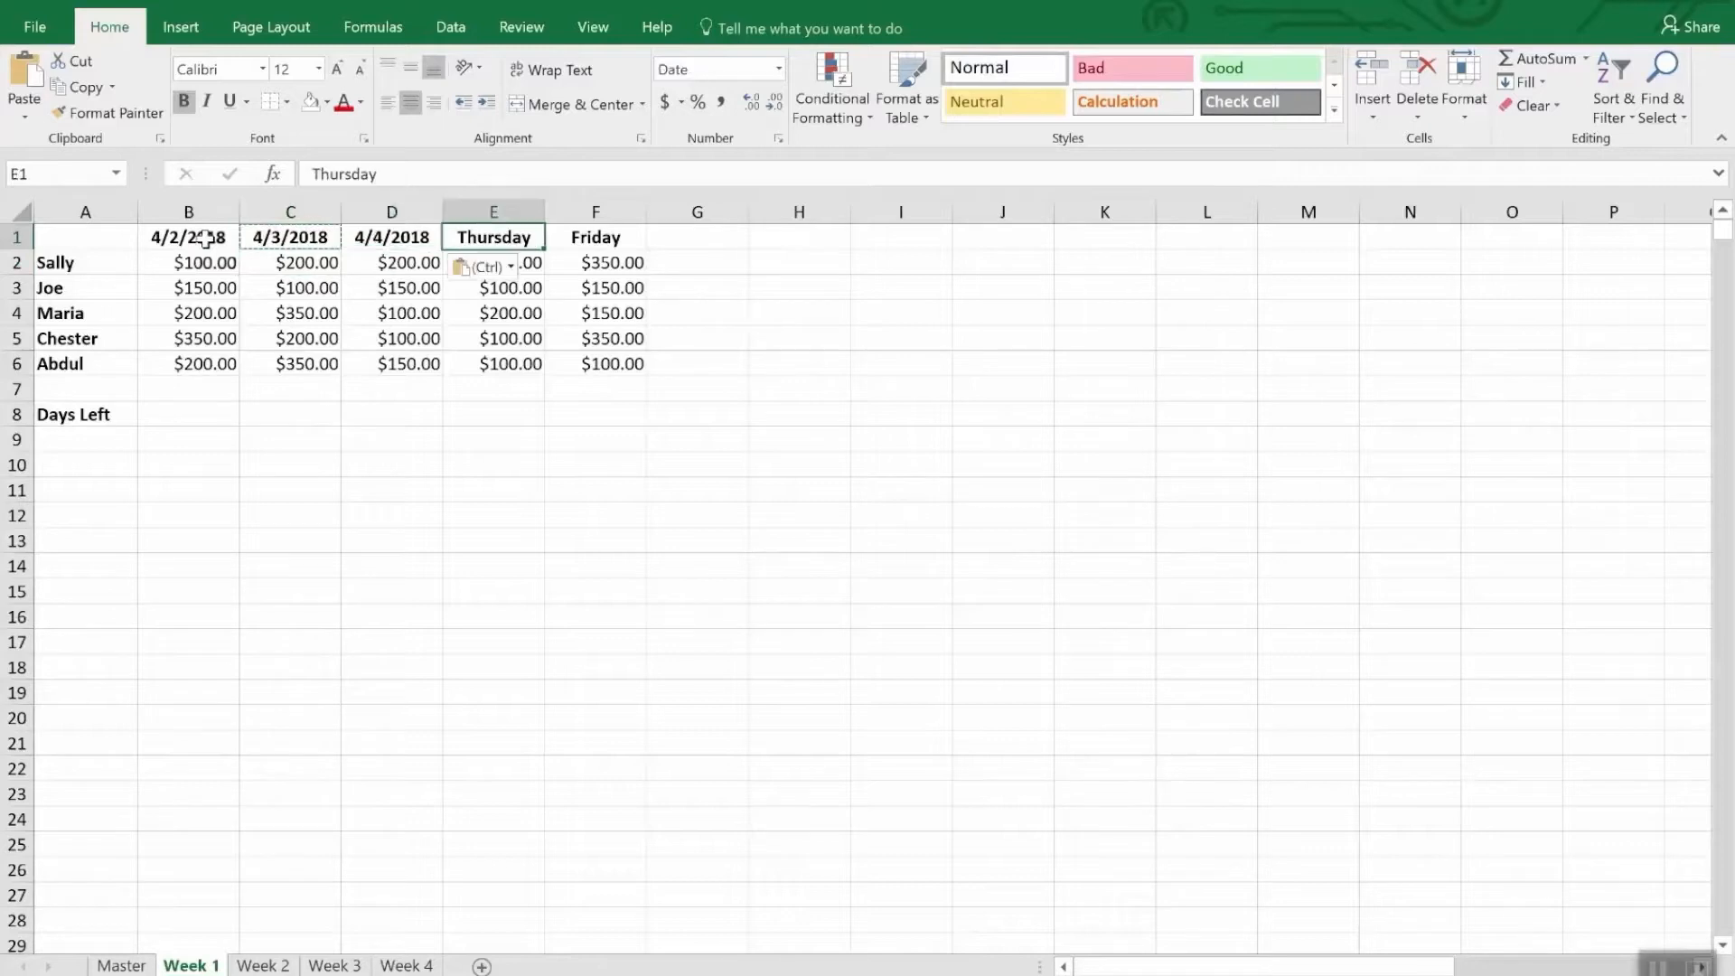
pyautogui.hotkey('ctrl', 'v')
pyautogui.press('Right')
pyautogui.hotkey('ctrl', 'v')
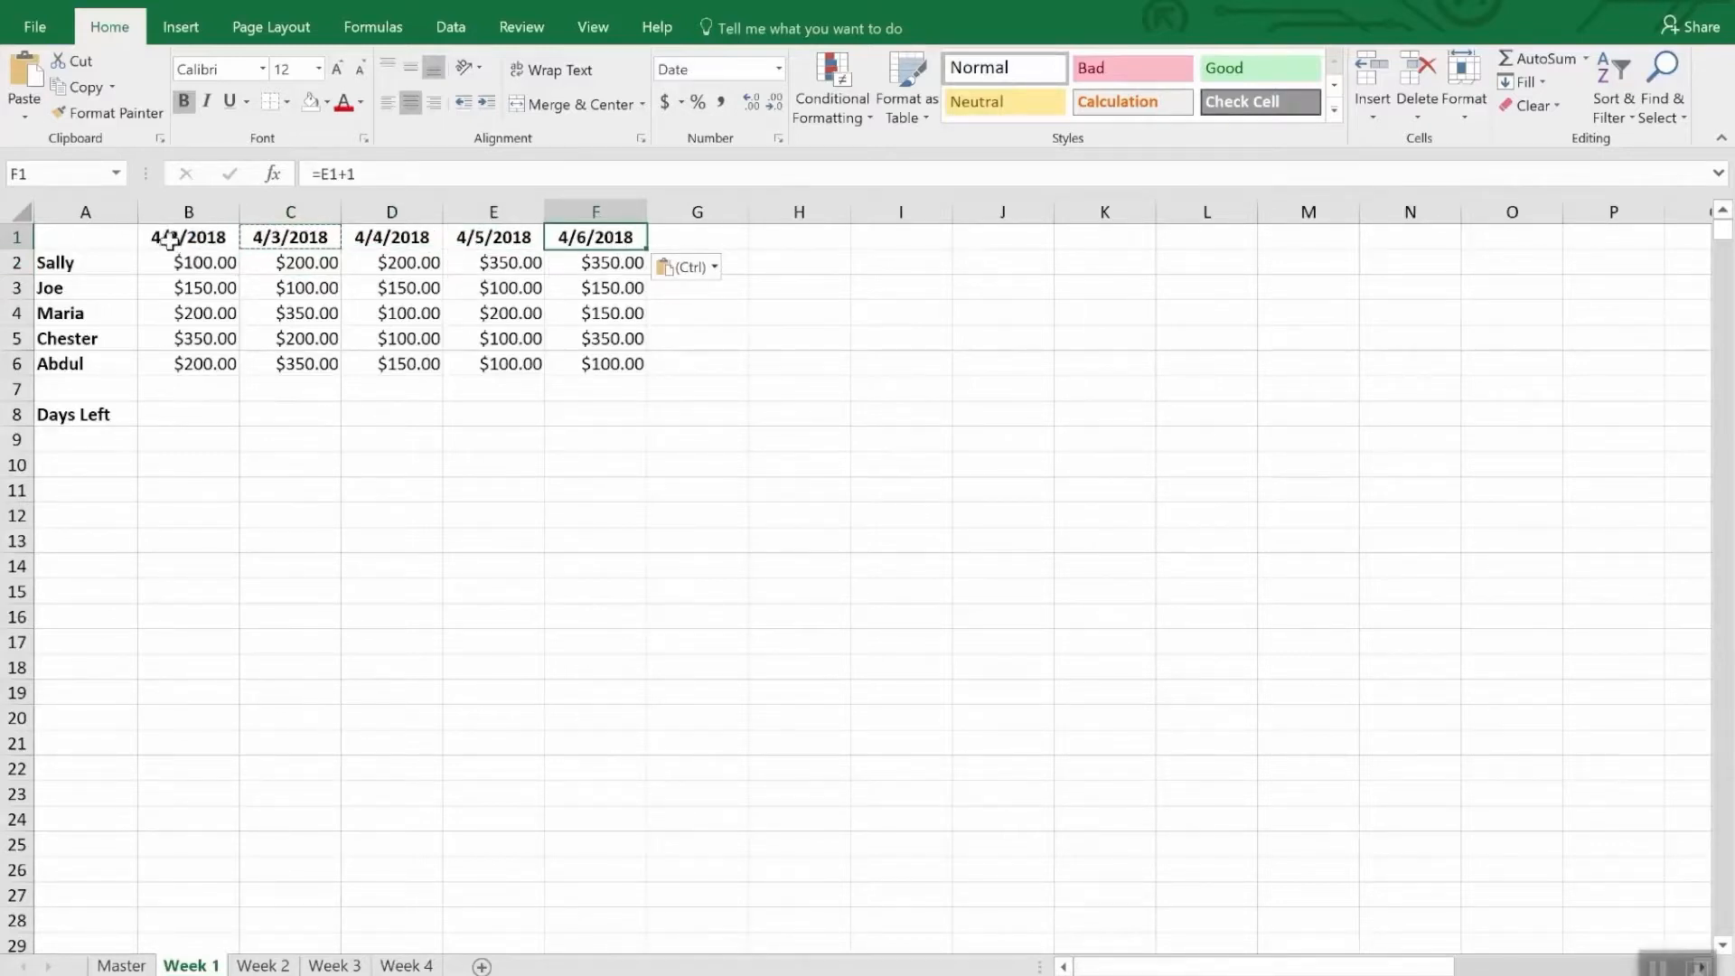
# - Paste the copied next-day formula over the weekday headers in B1:F1 of the Week 2 sheet
pyautogui.moveTo(165, 237); pyautogui.dragTo(582, 239)
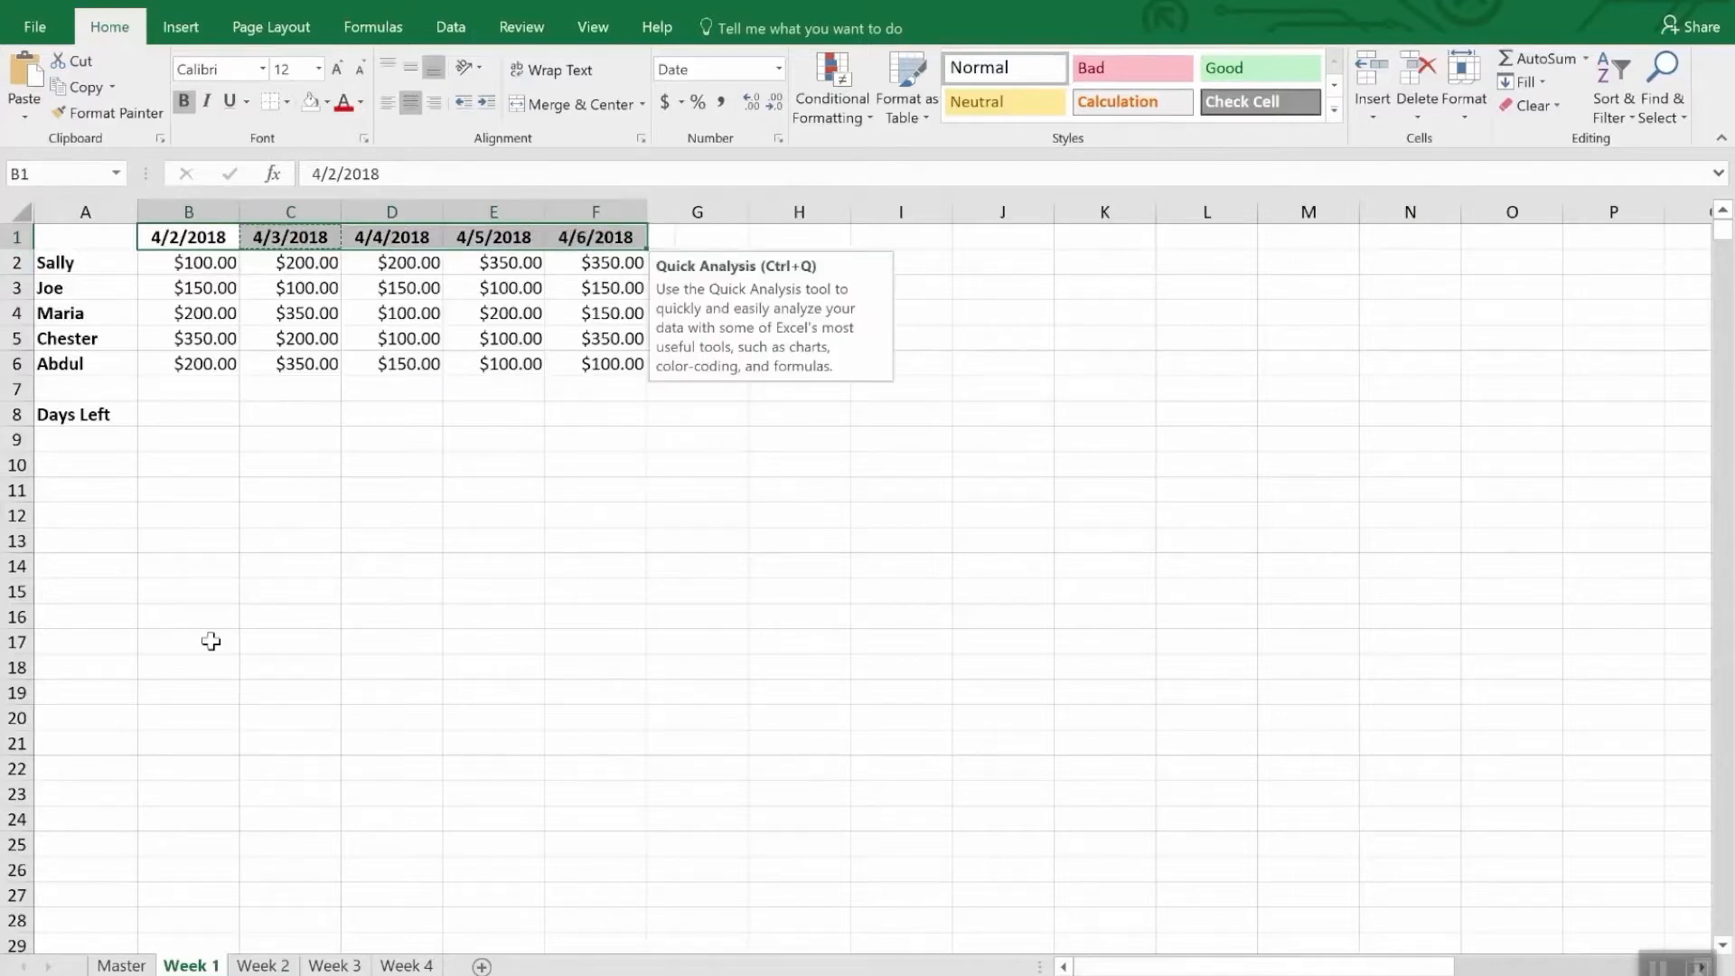
pyautogui.click(262, 966)
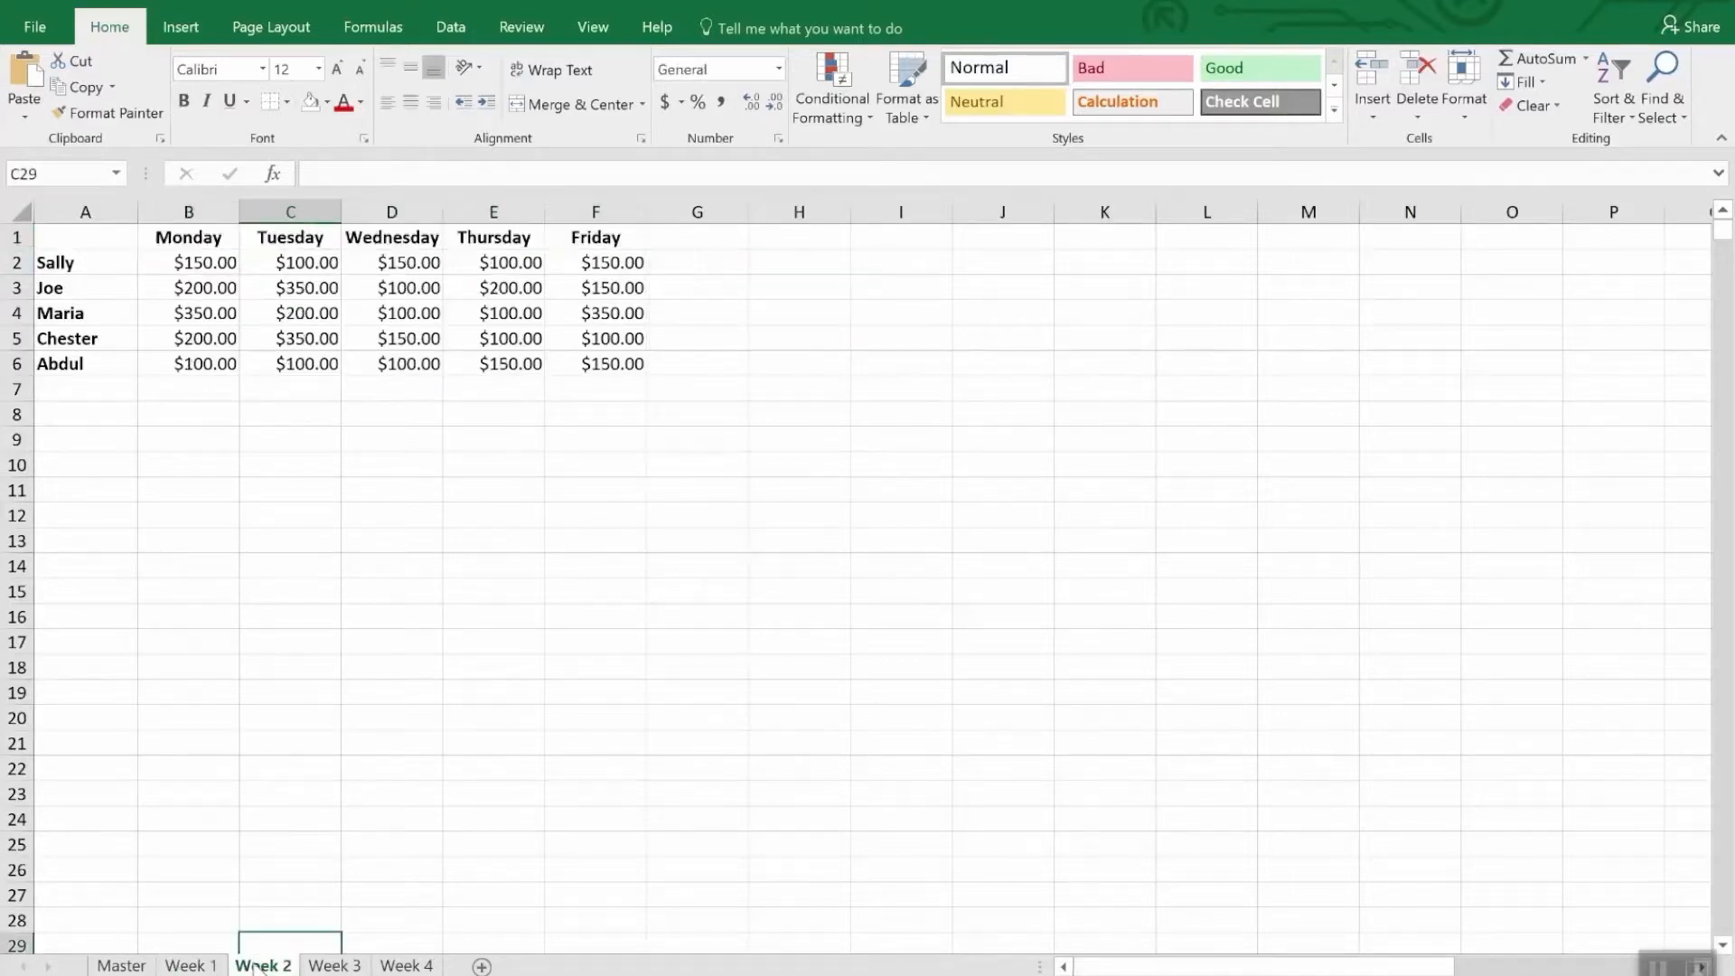
pyautogui.moveTo(181, 237); pyautogui.dragTo(561, 241)
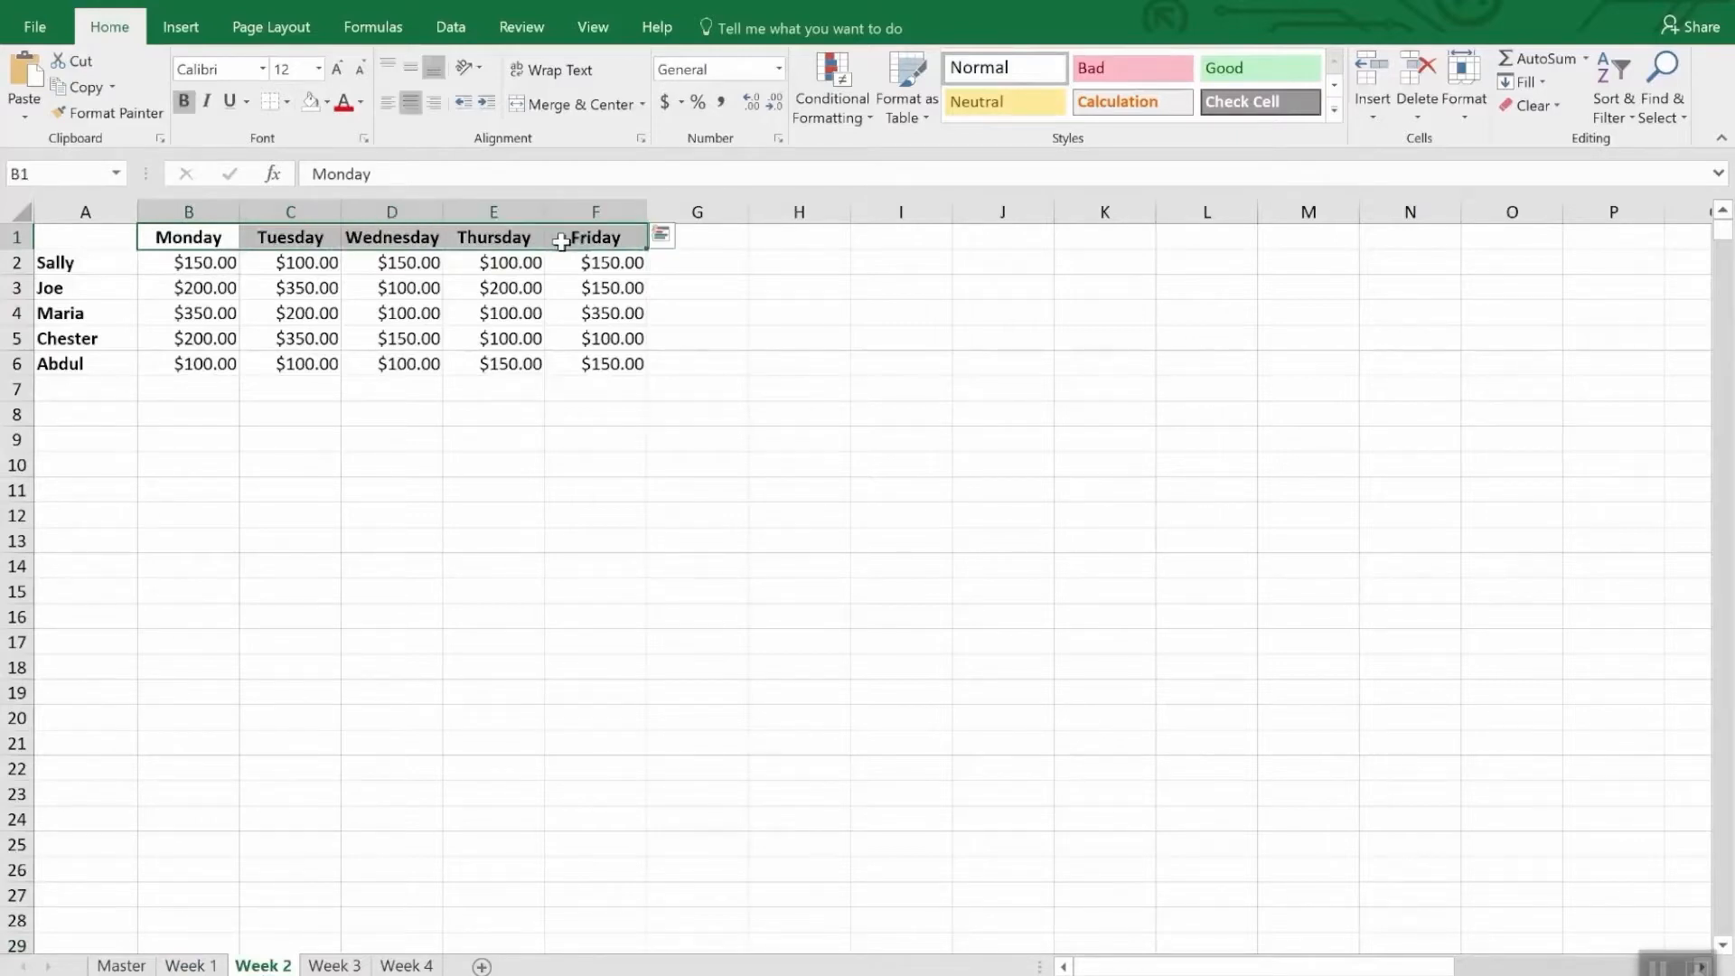
pyautogui.hotkey('ctrl', 'v')
# - Enter 4/9/18 as the starting date in cell B1 of the Week 2 sheet
pyautogui.click(193, 237)
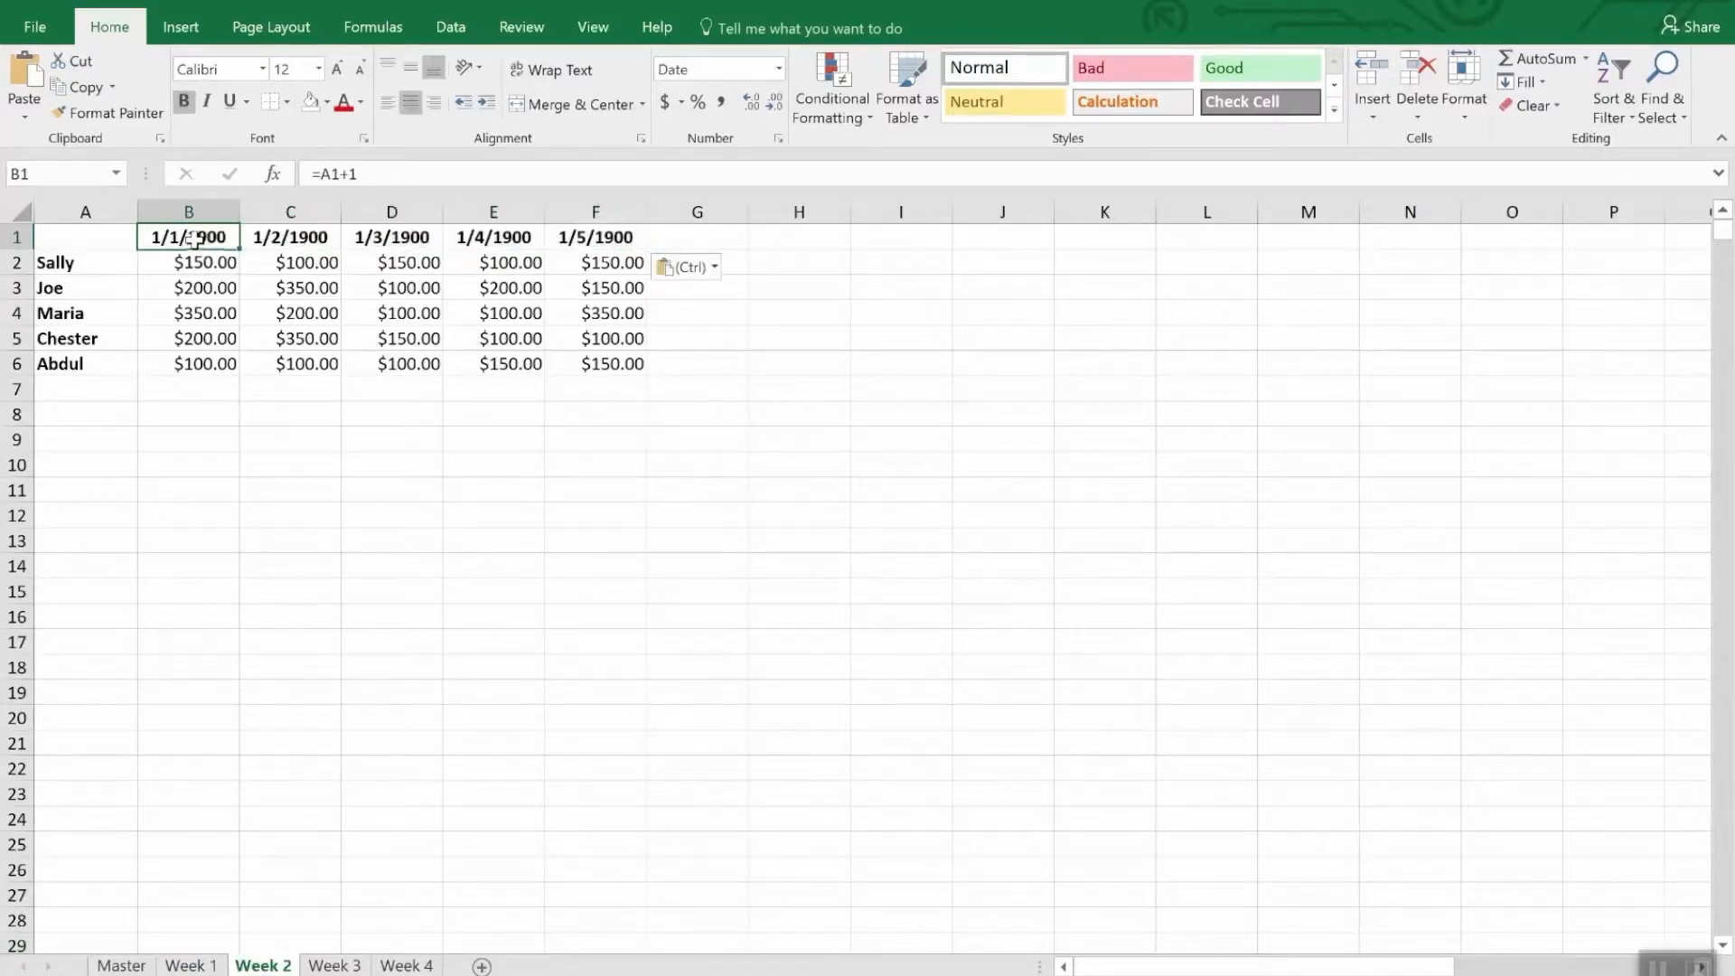
pyautogui.write('4/')
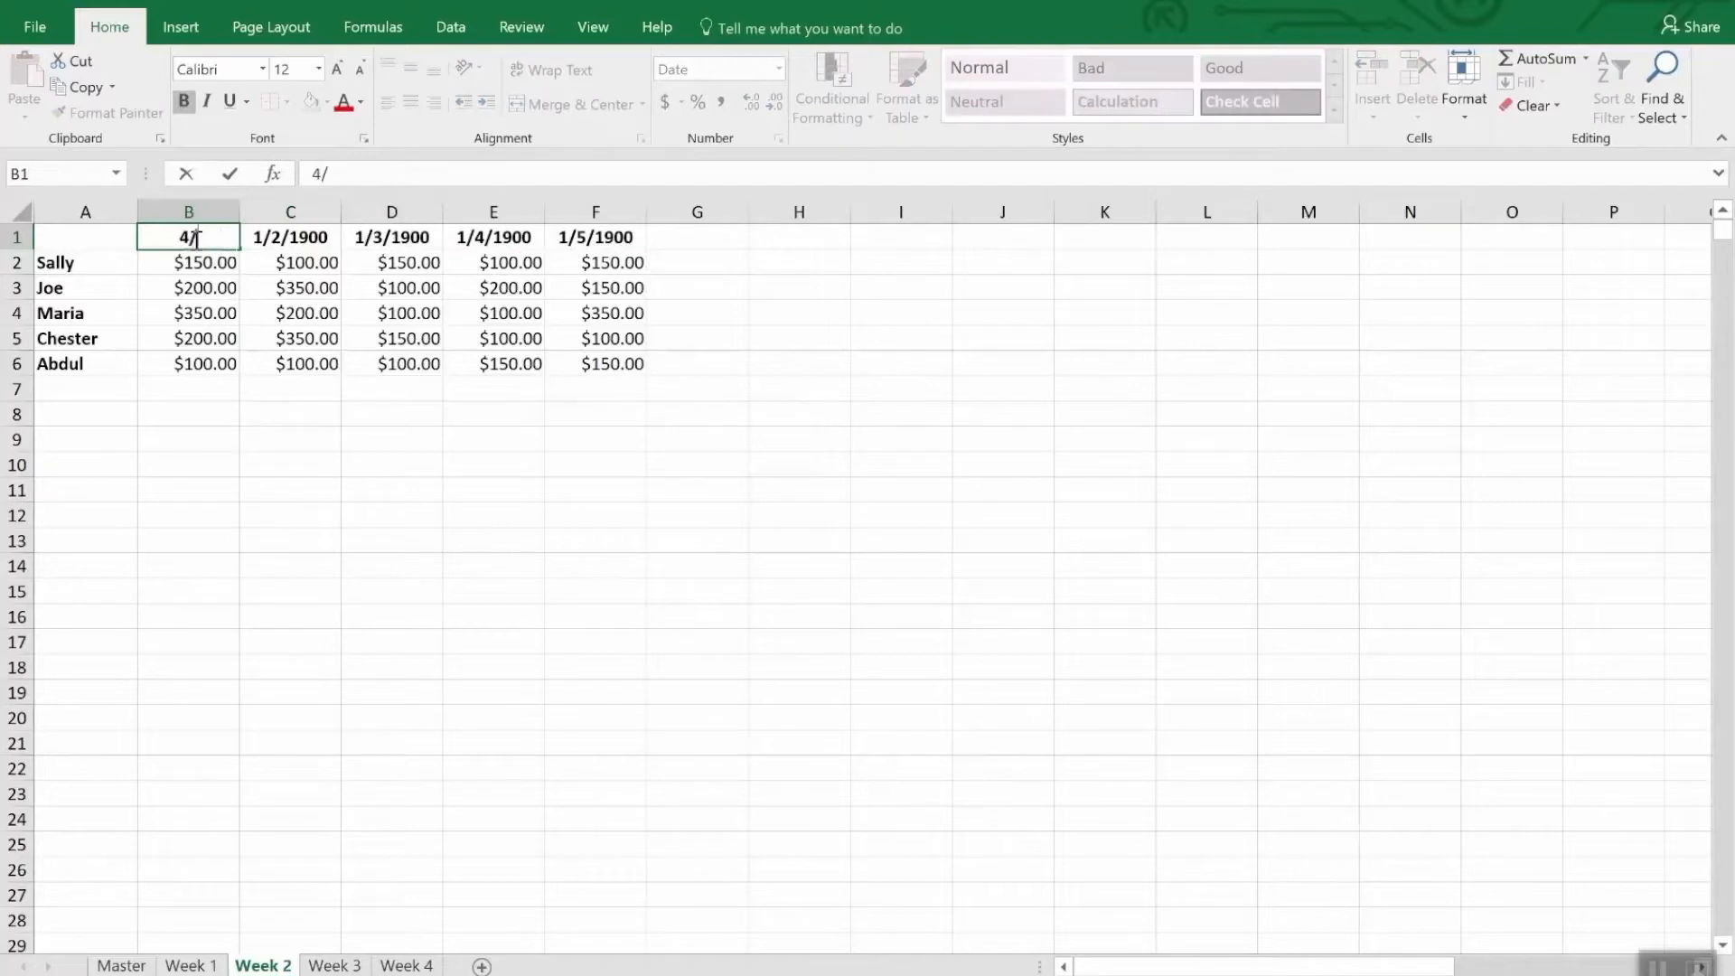
pyautogui.write('9/18')
pyautogui.press('Return')
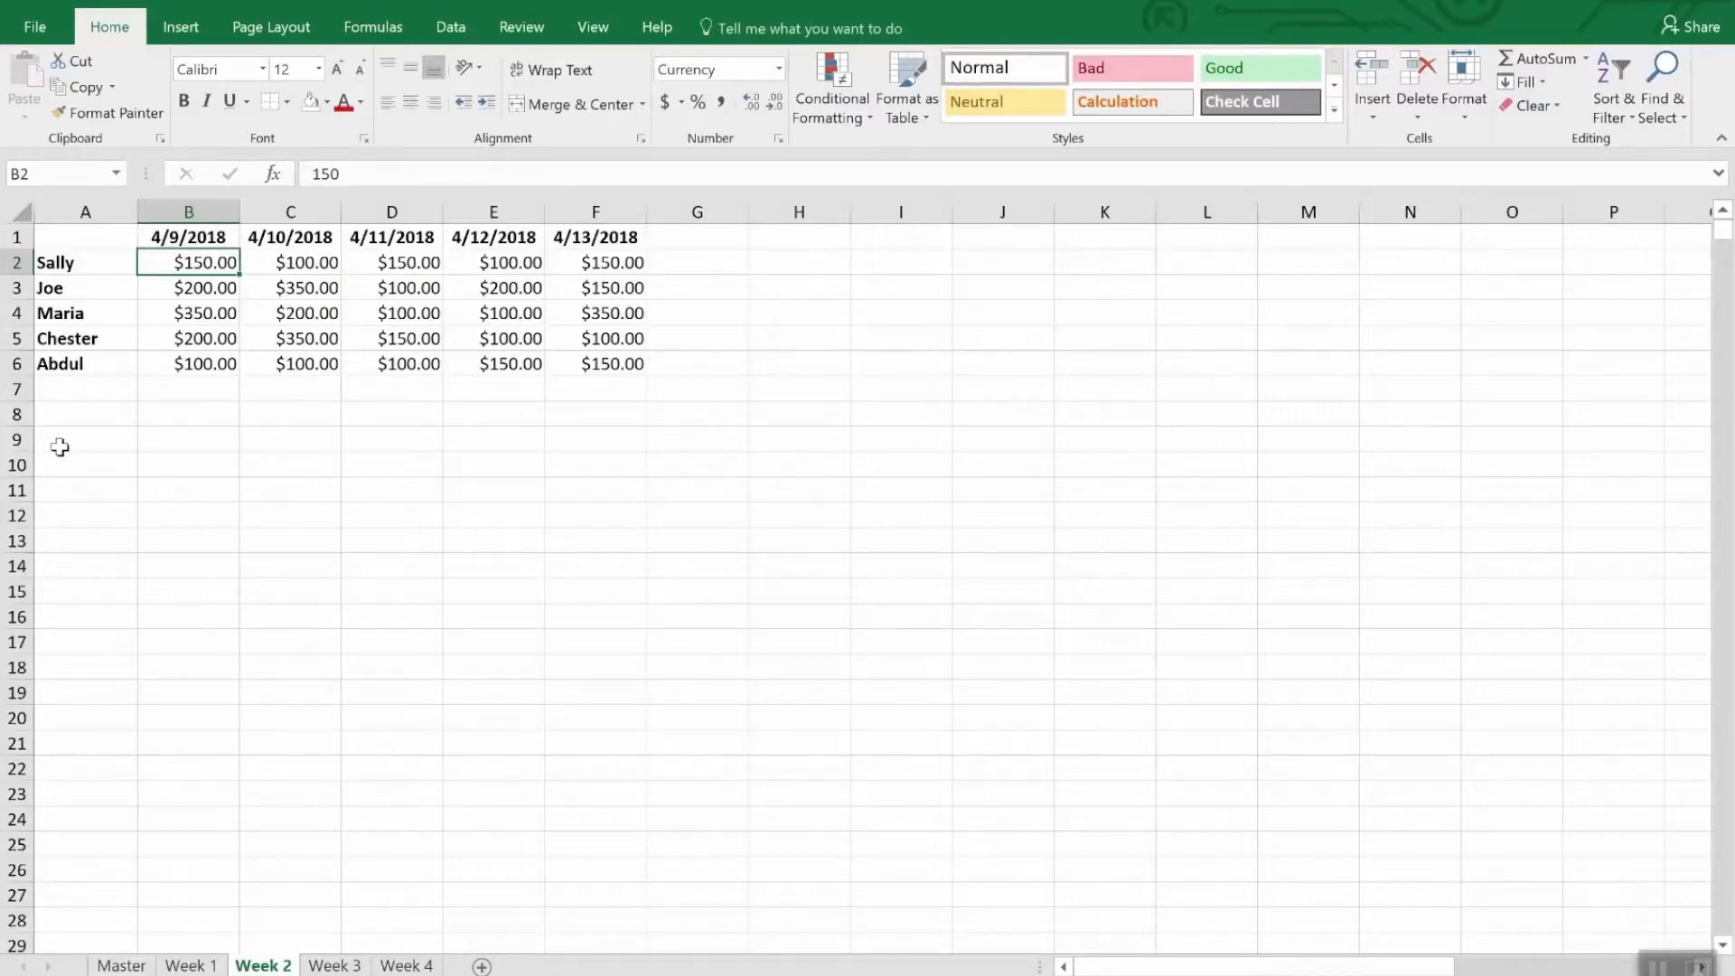
# - Enter the Days Left formula =DATE(2018,4,30)-TODAY() in cell B8 of the Week 1 sheet
pyautogui.click(183, 965)
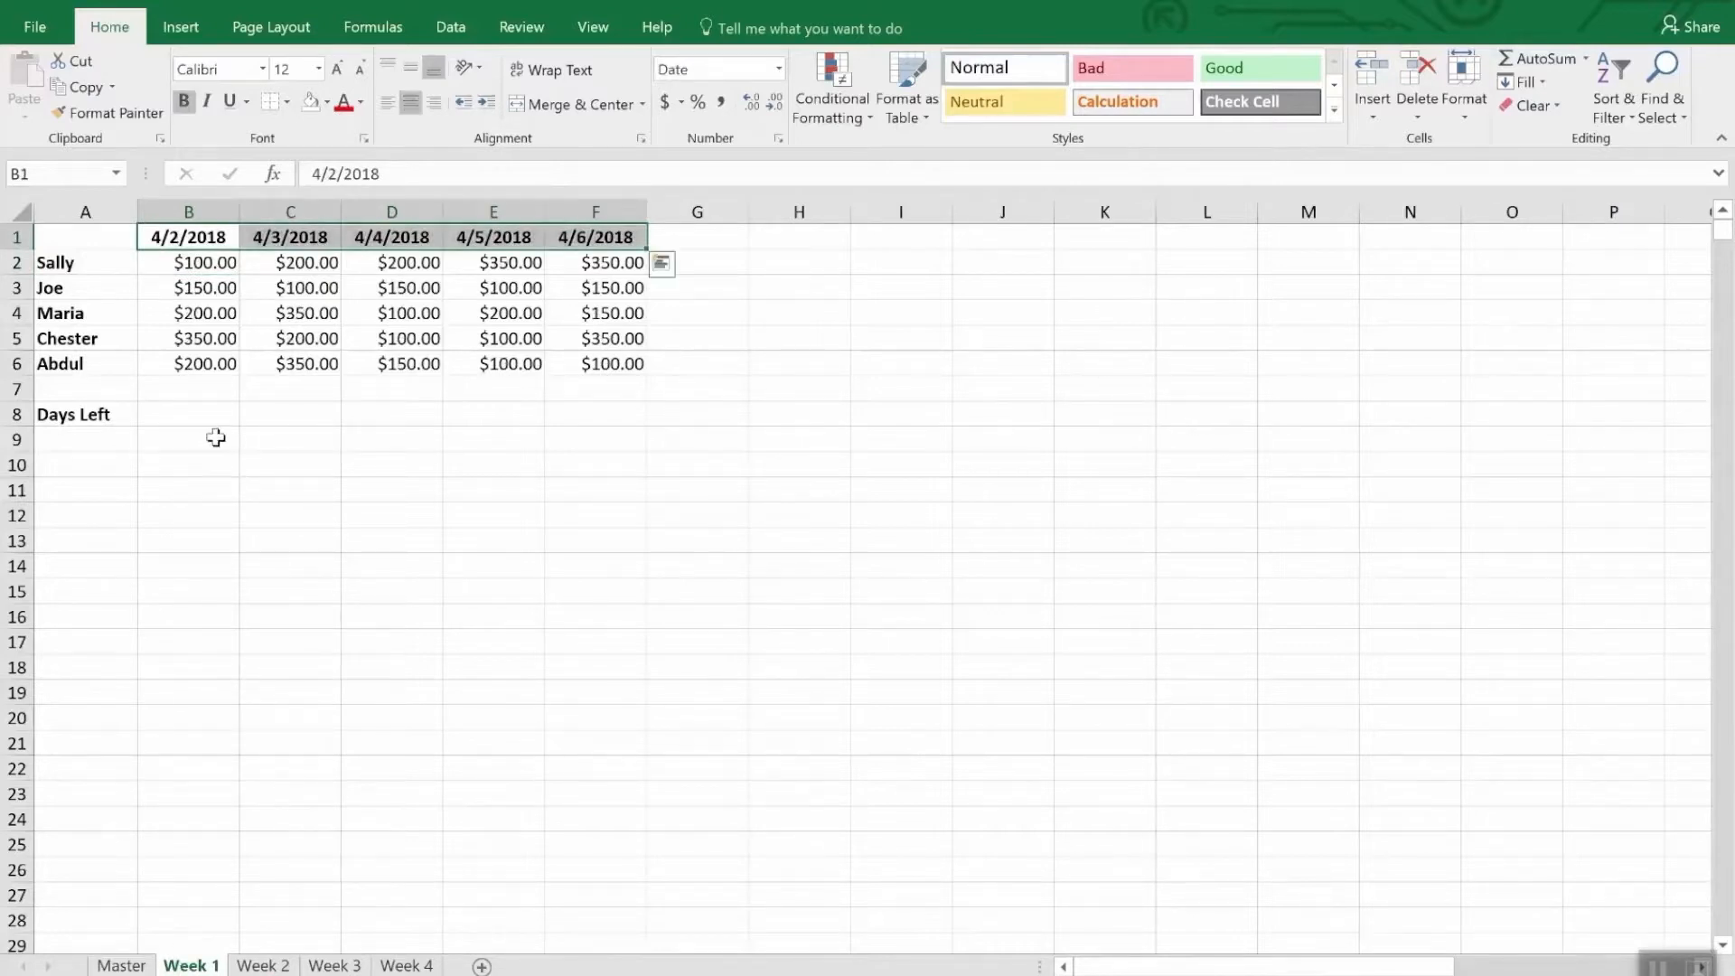
pyautogui.click(187, 417)
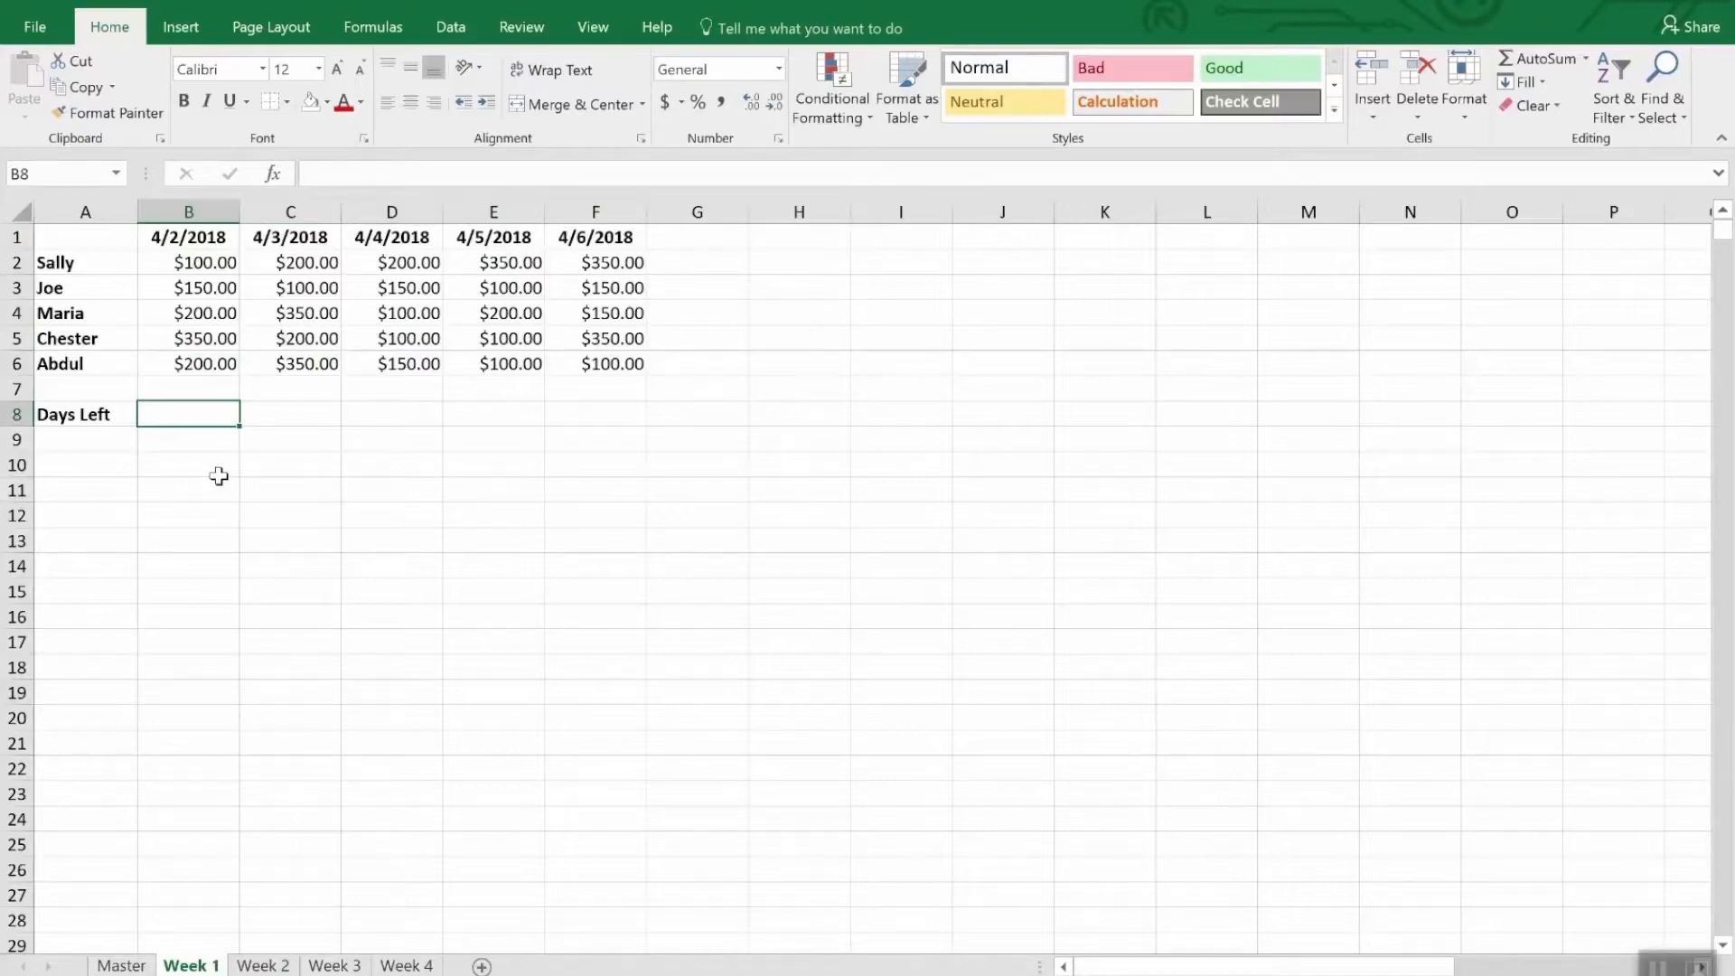
pyautogui.write('=')
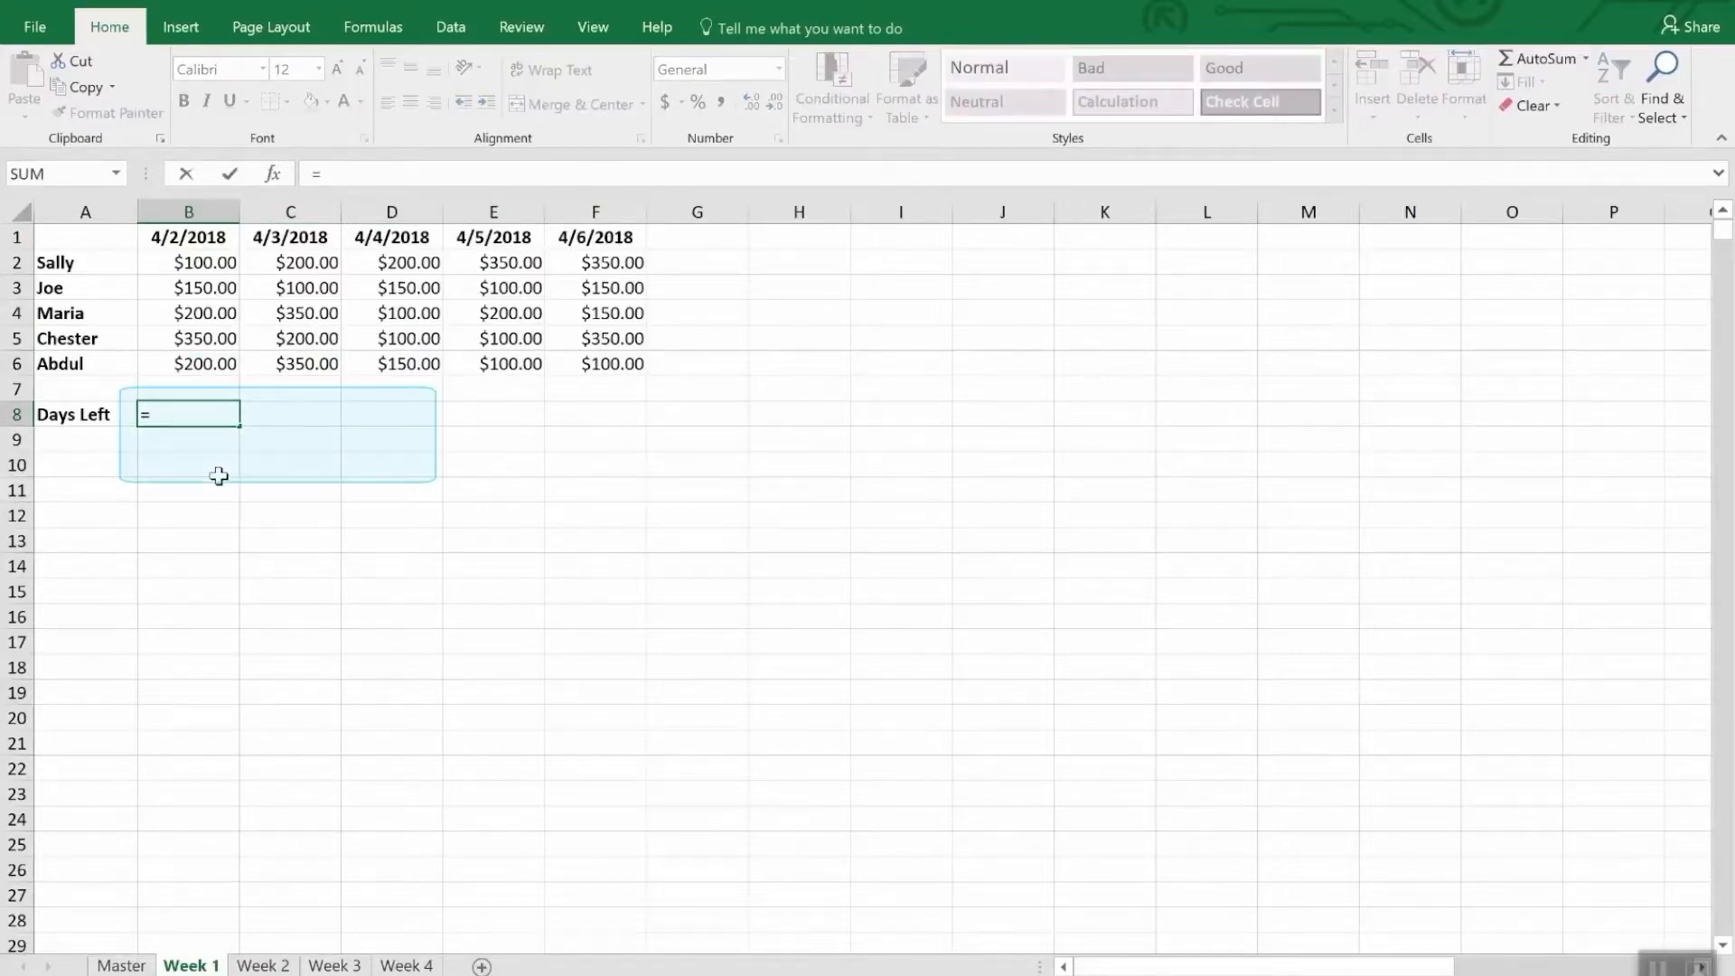
pyautogui.write('Dat')
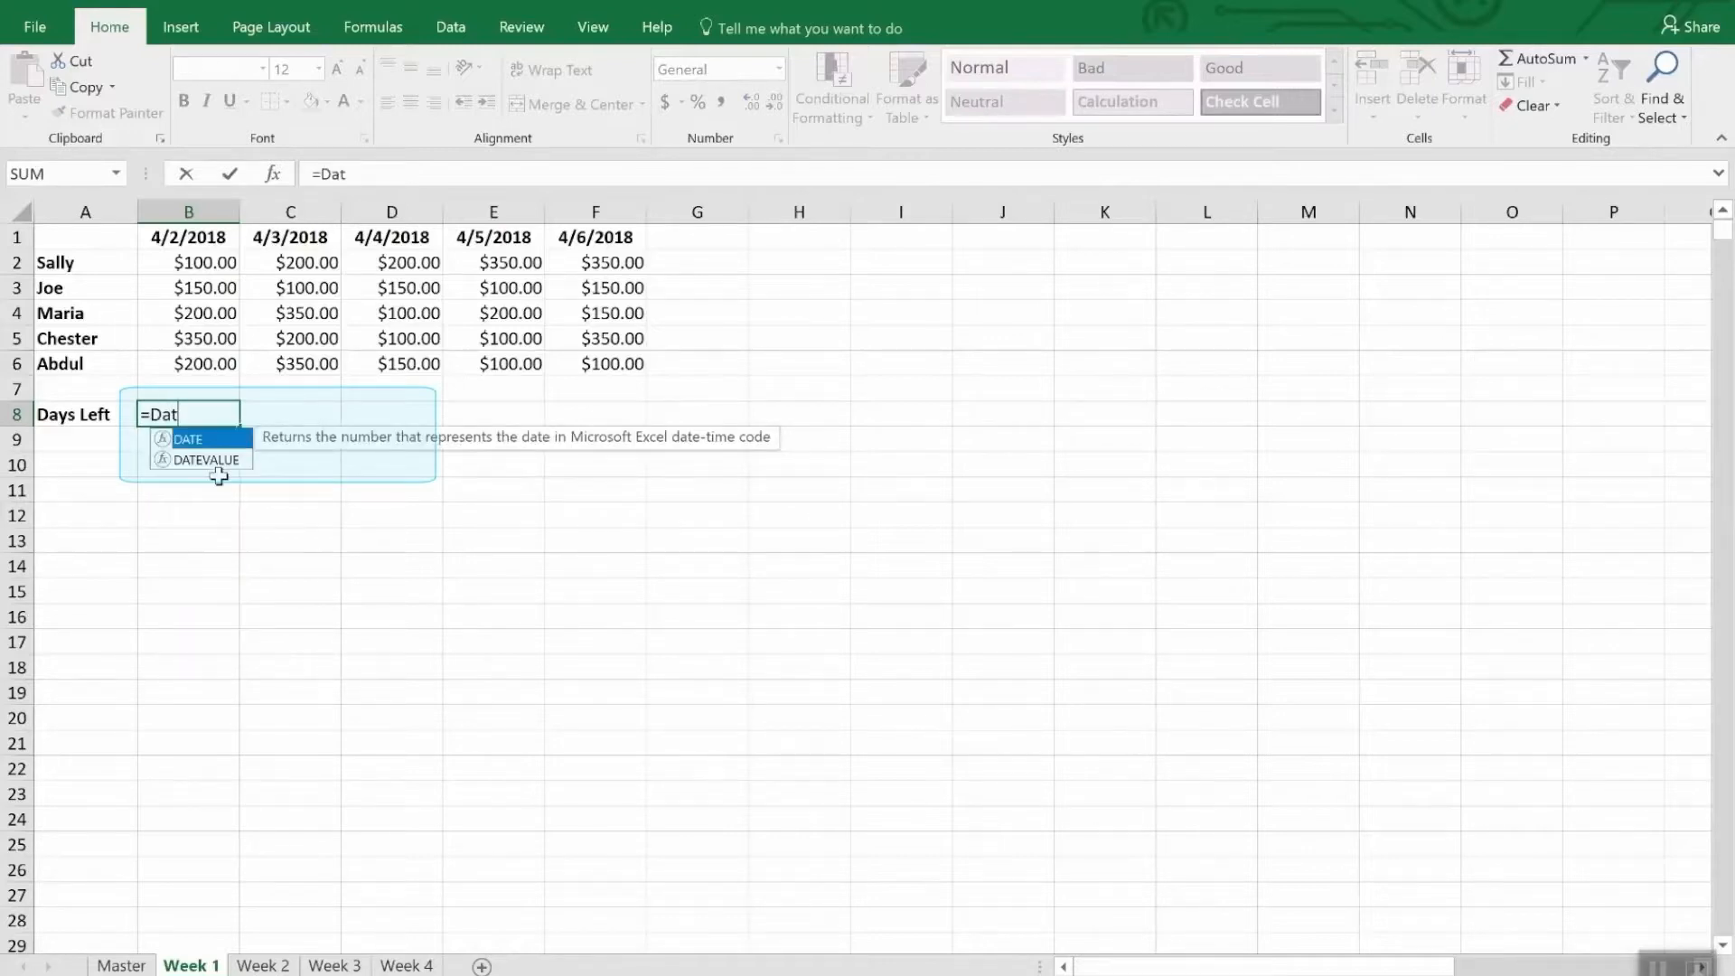
pyautogui.write('e(')
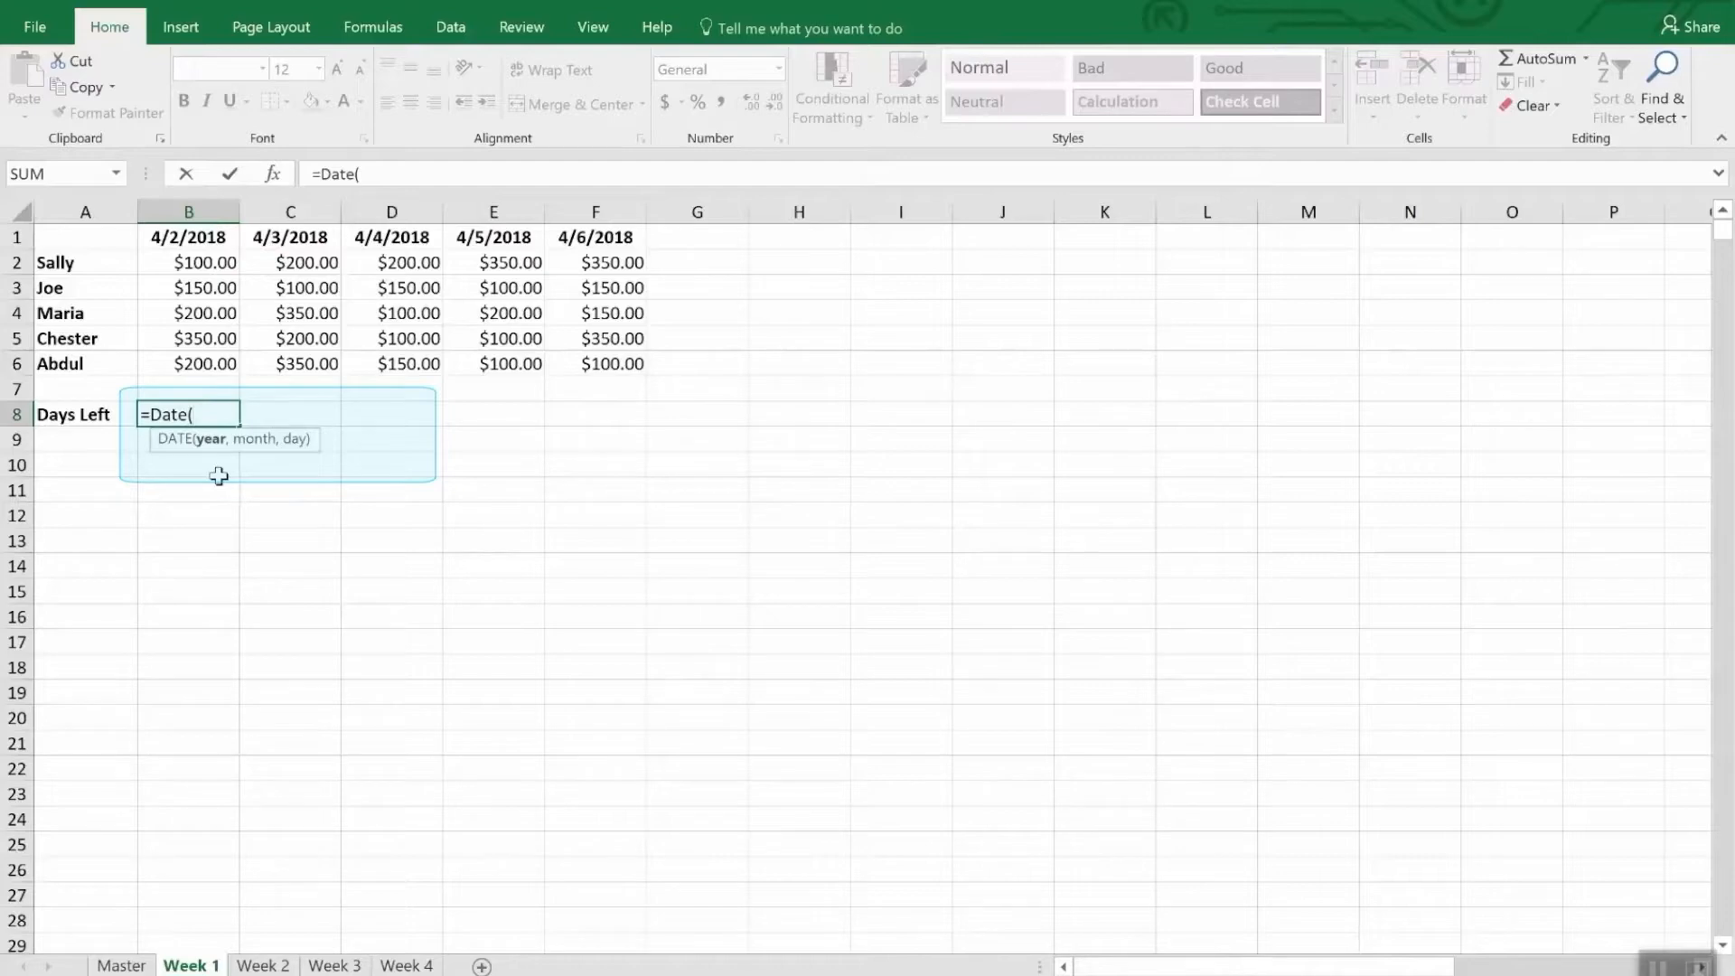
pyautogui.write('2018,4,')
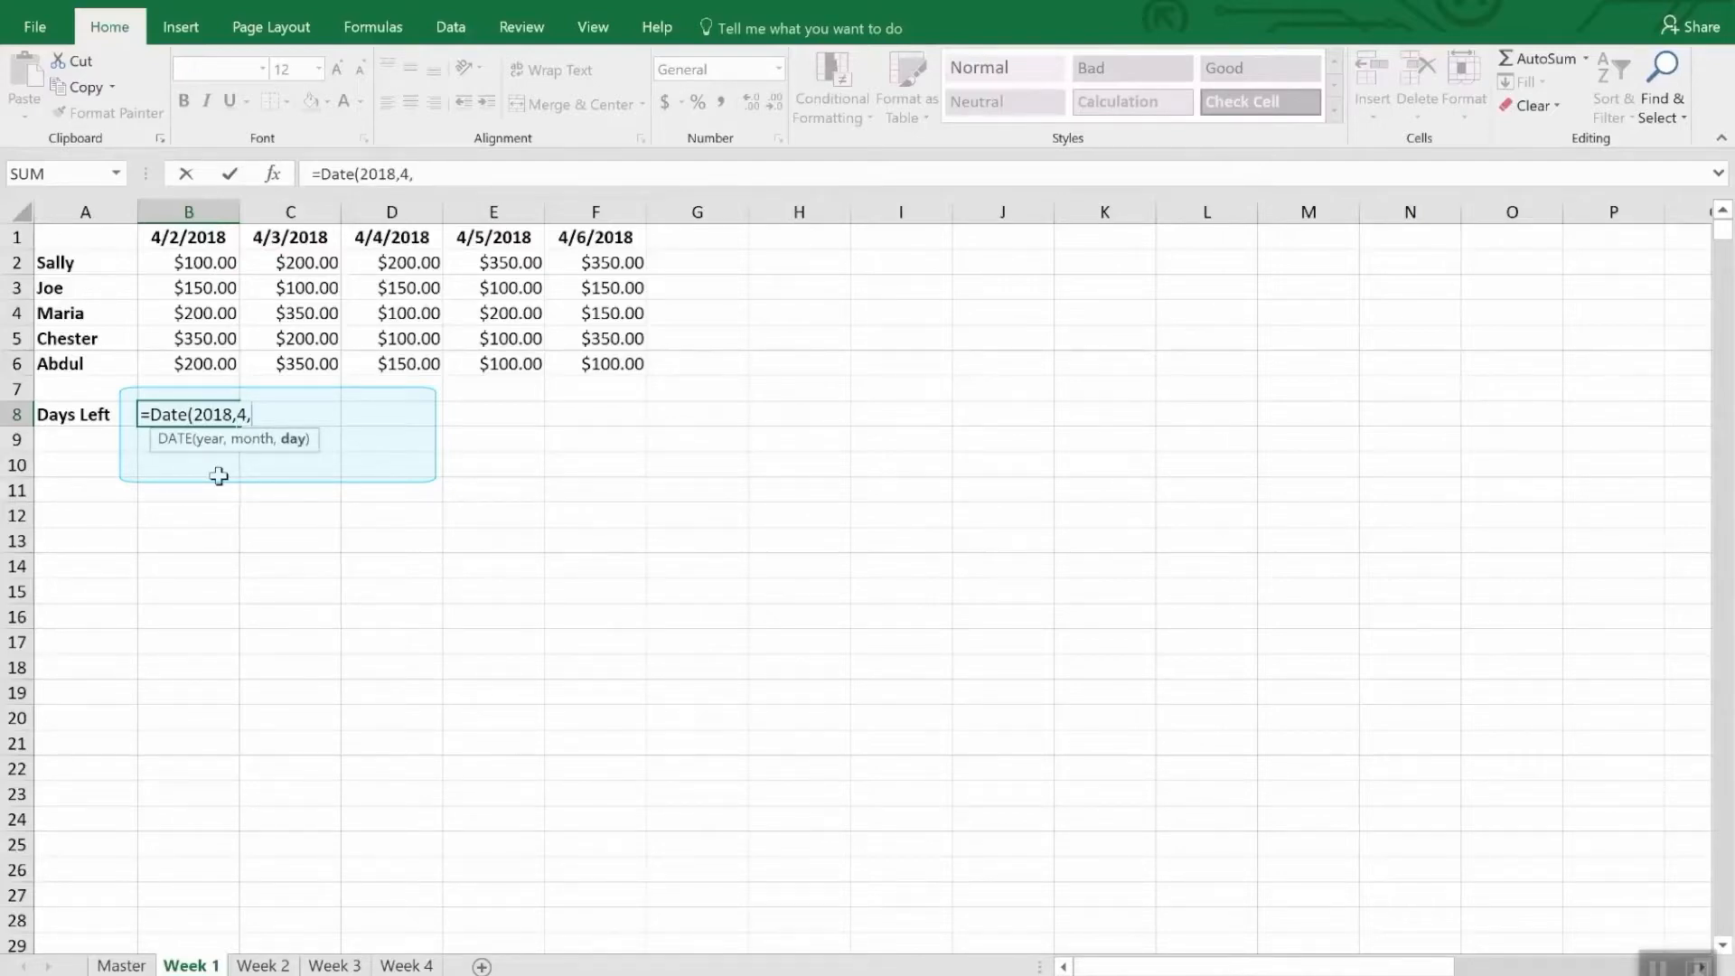
pyautogui.write('30)')
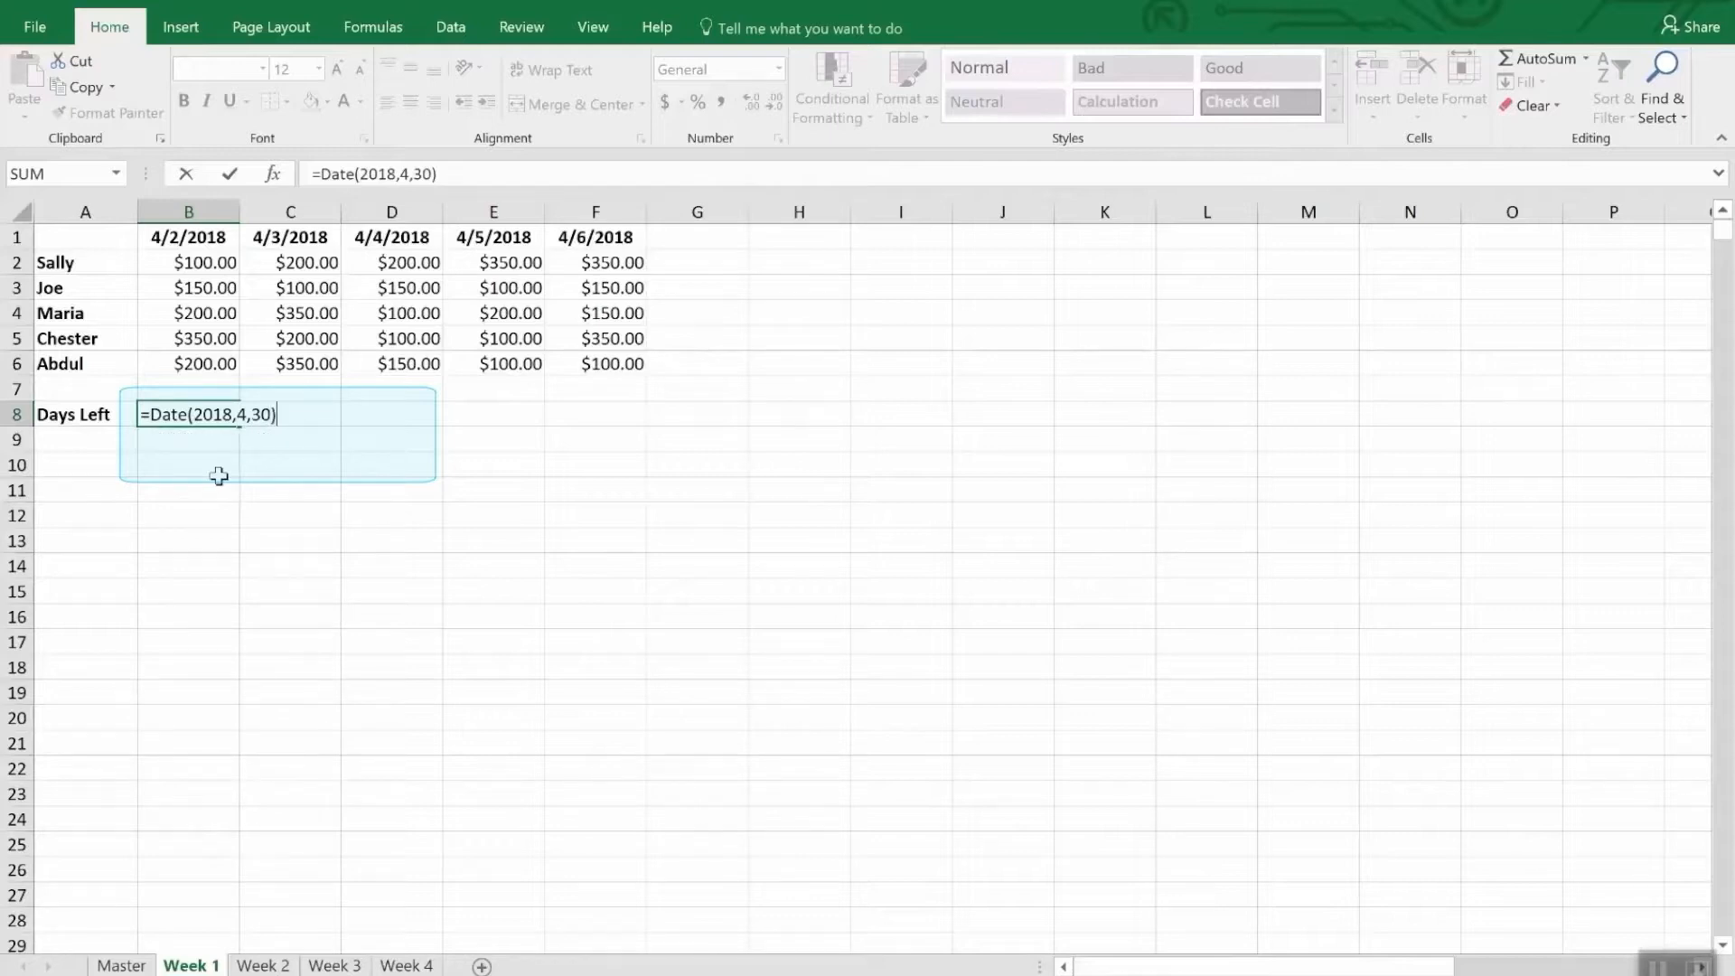
pyautogui.write('-tod')
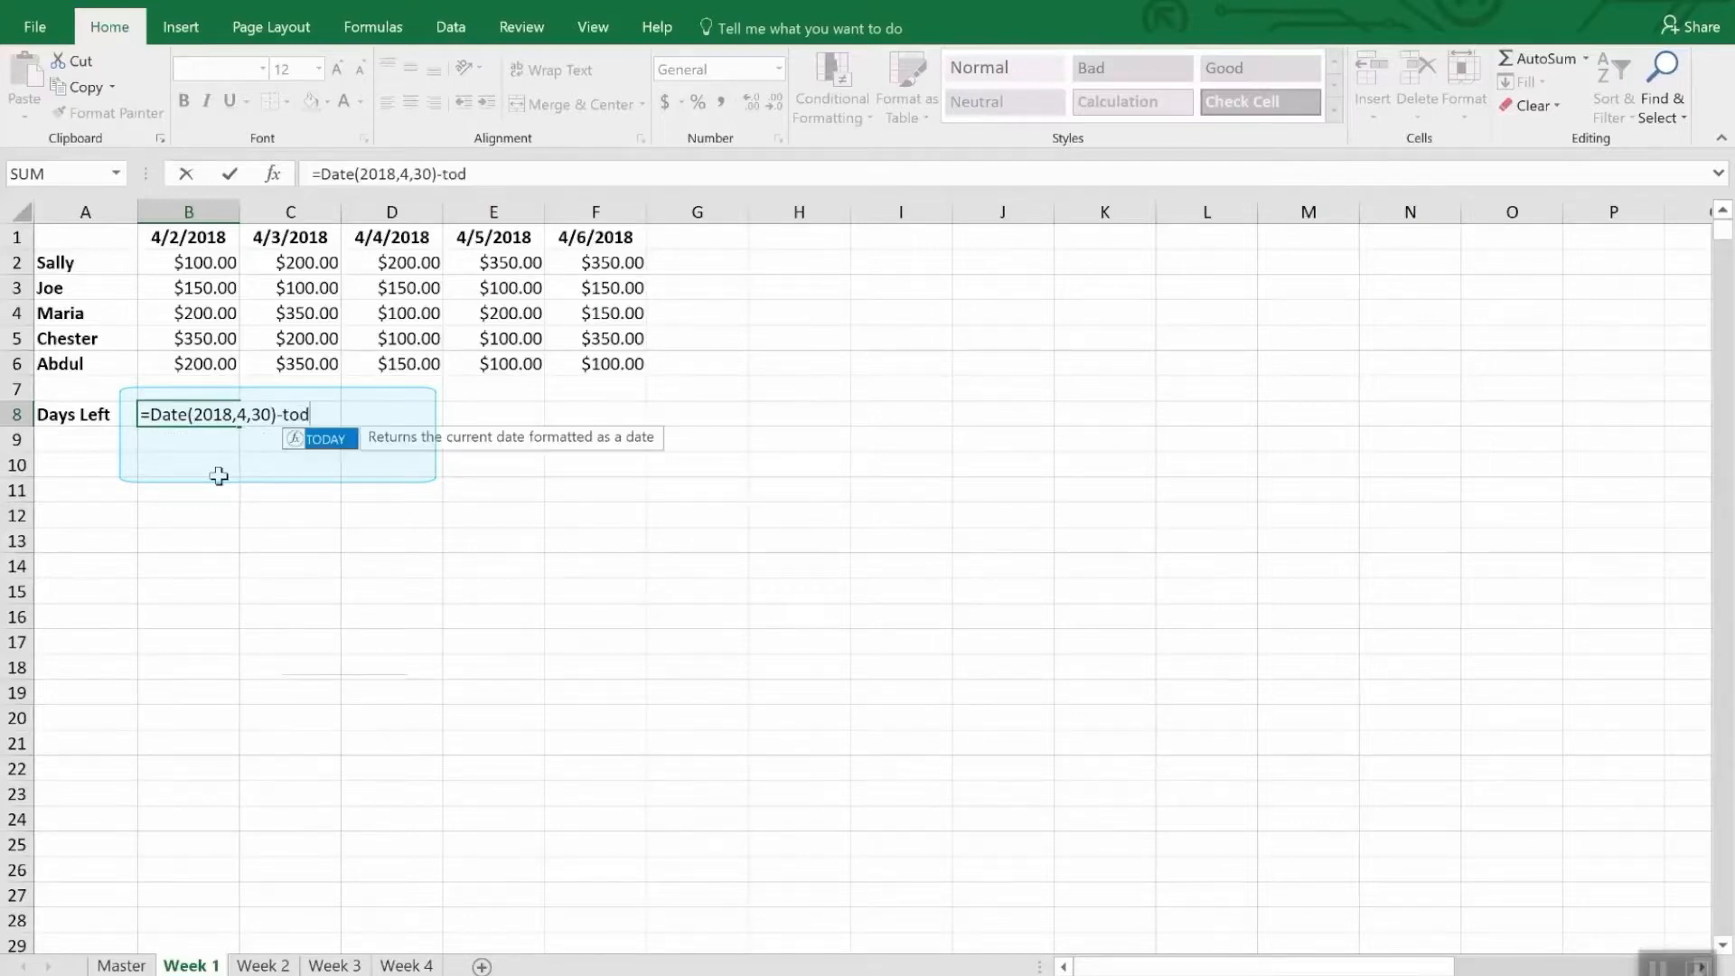
pyautogui.write('ay()')
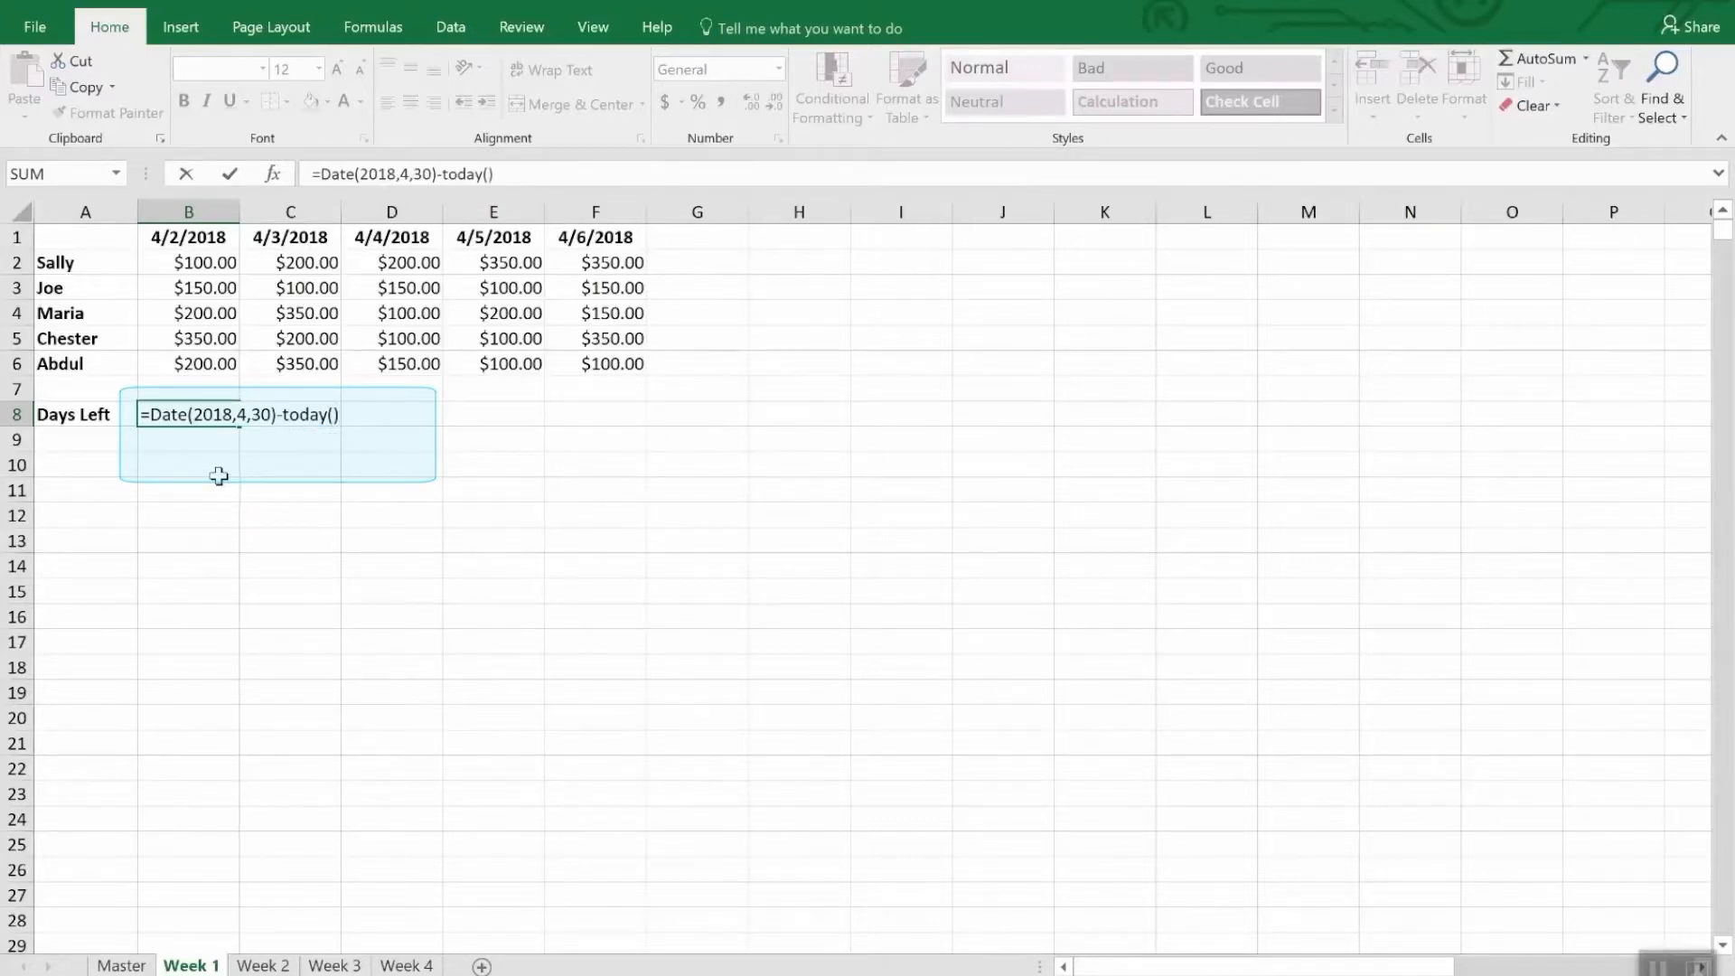
pyautogui.press('Return')
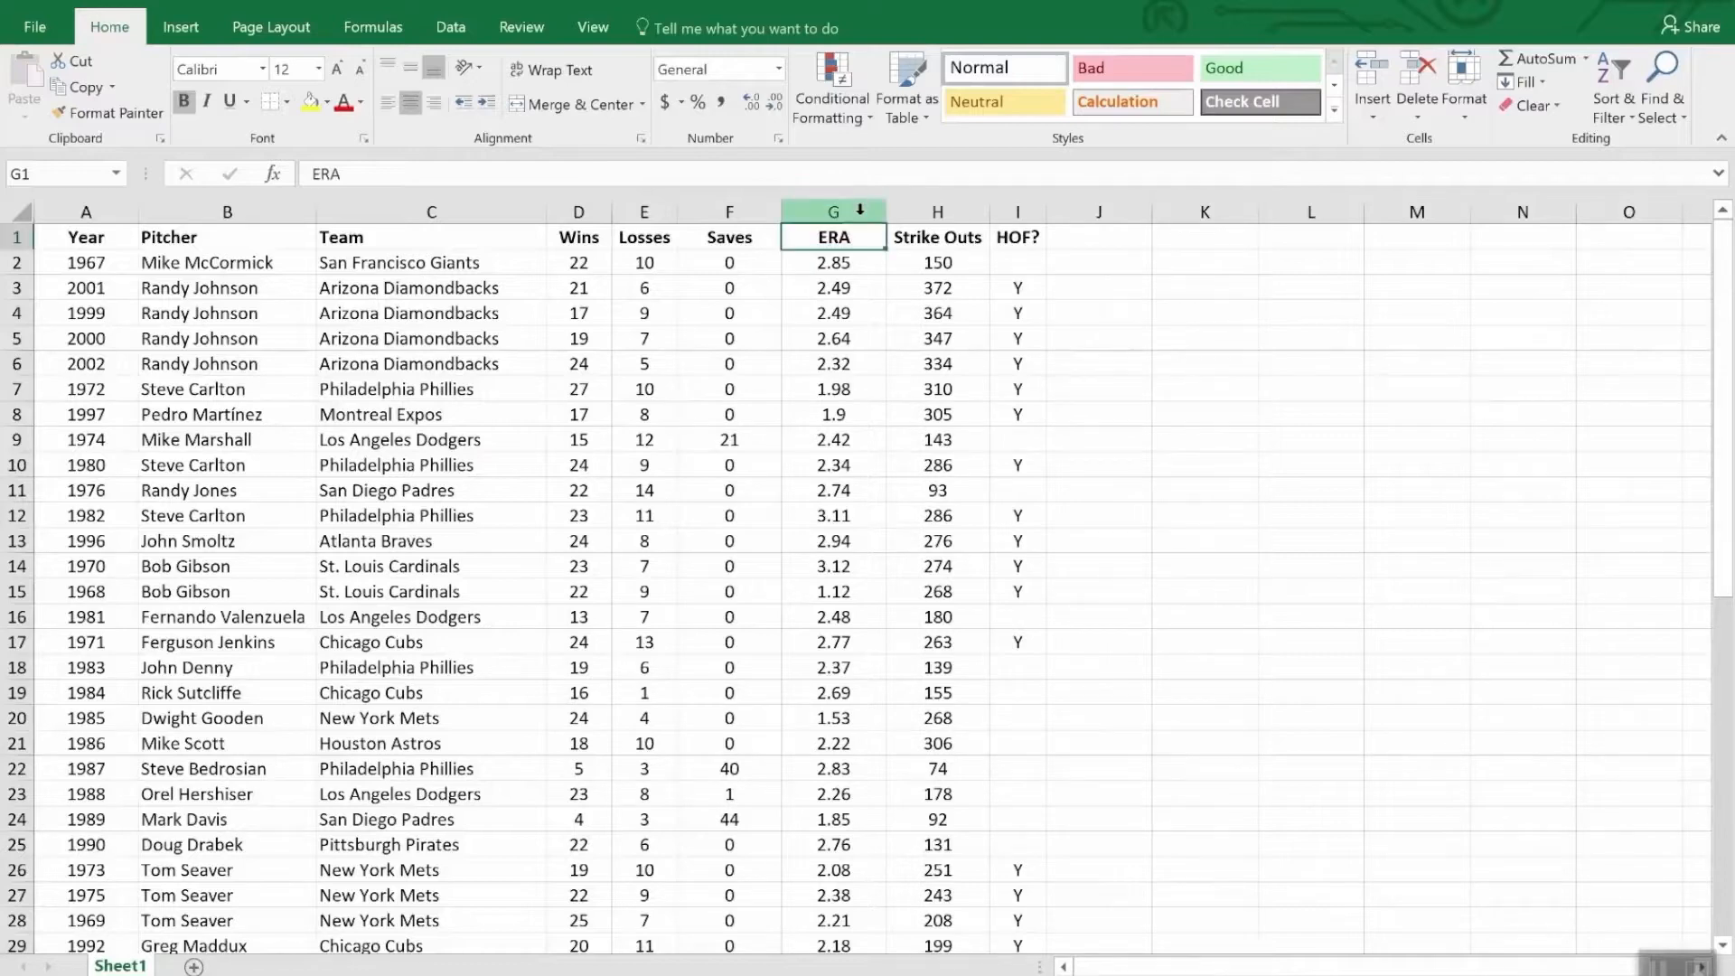
# - Apply a Less Than conditional formatting rule of 2.00 with Light Red Fill with Dark Red Text to the ERA column
pyautogui.click(824, 204)
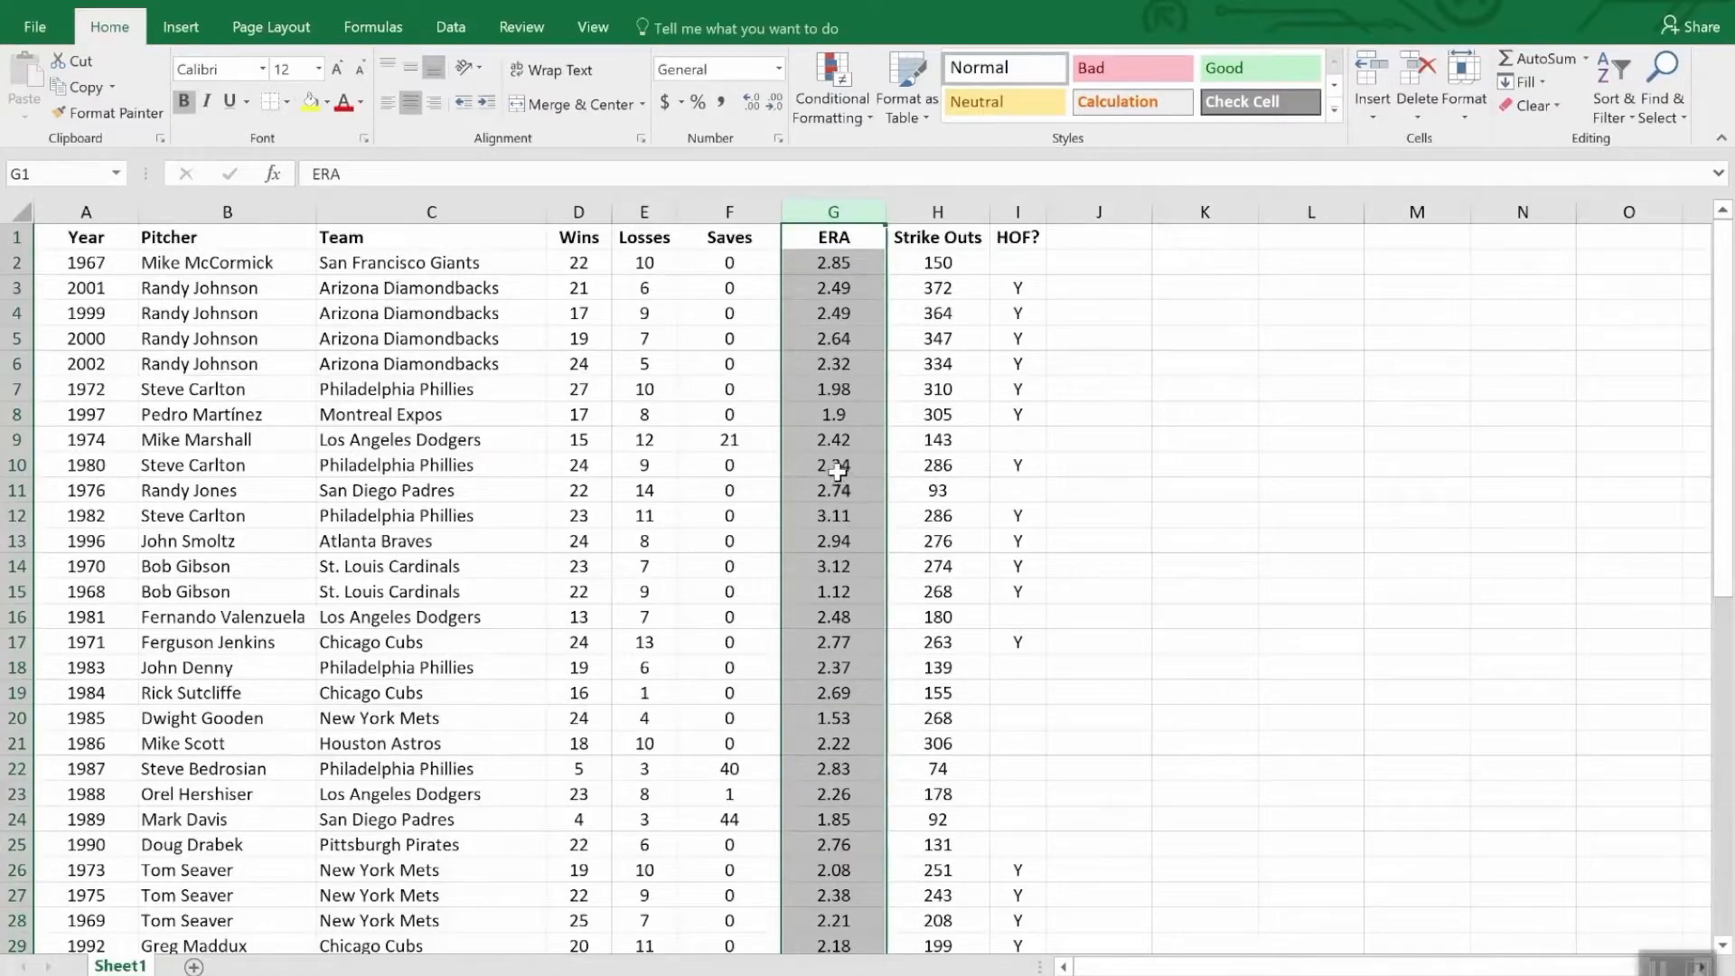
pyautogui.click(828, 67)
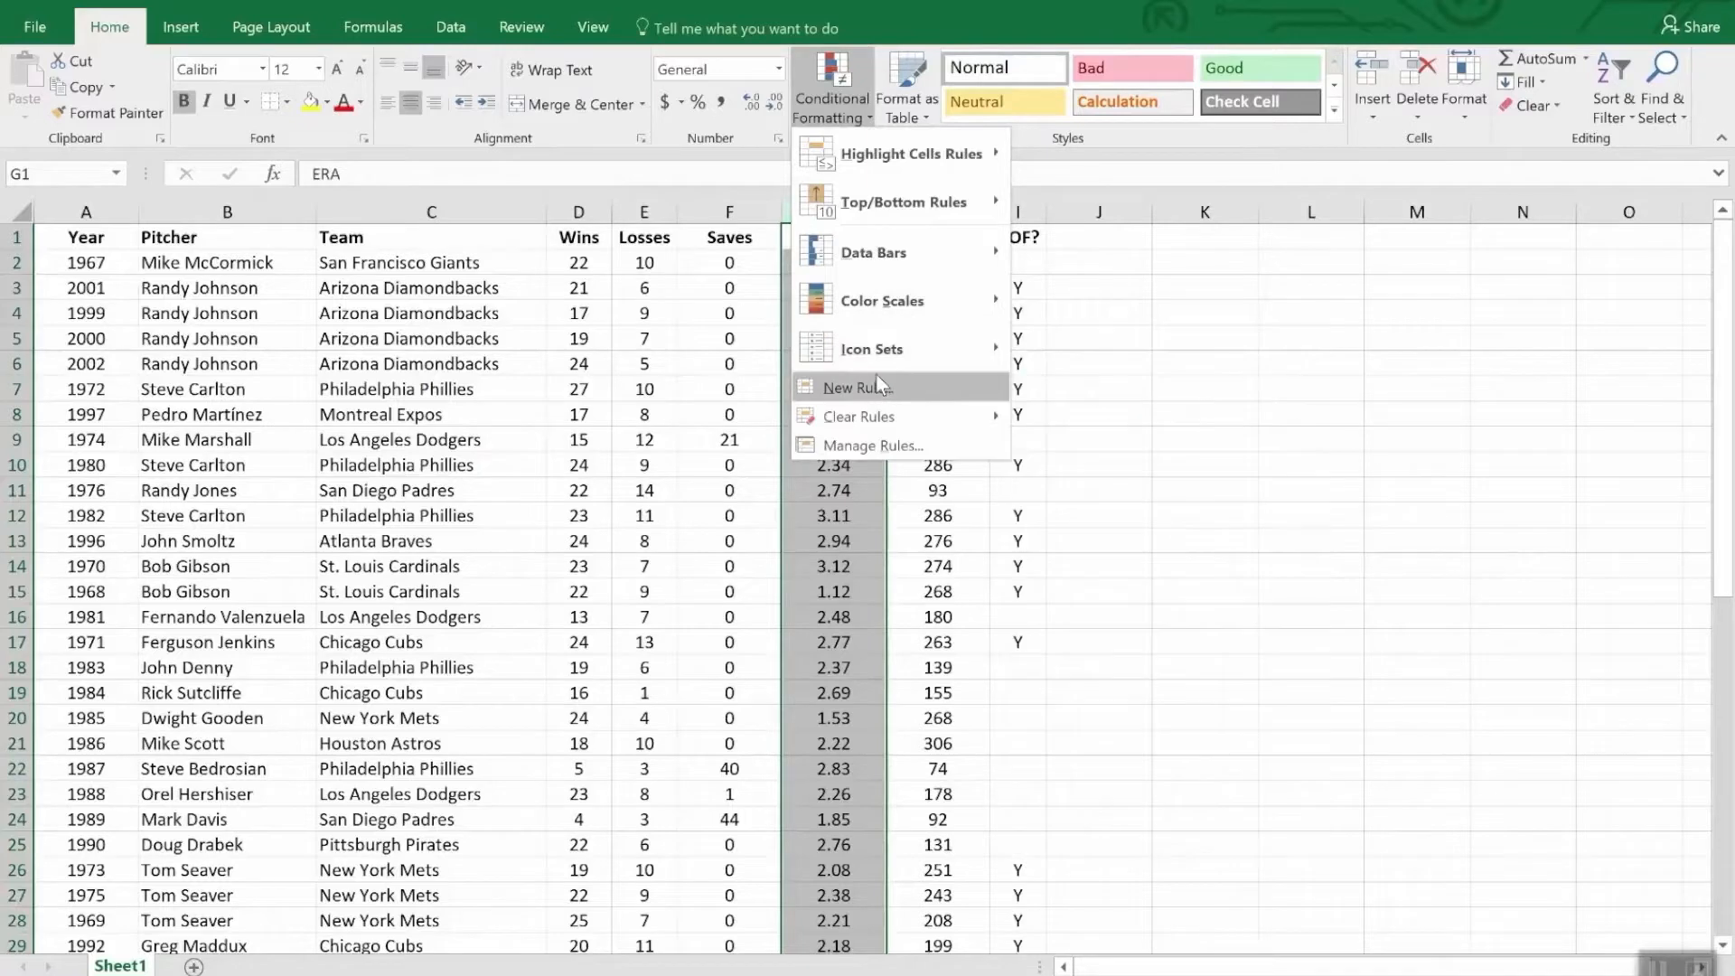
pyautogui.moveTo(872, 256)
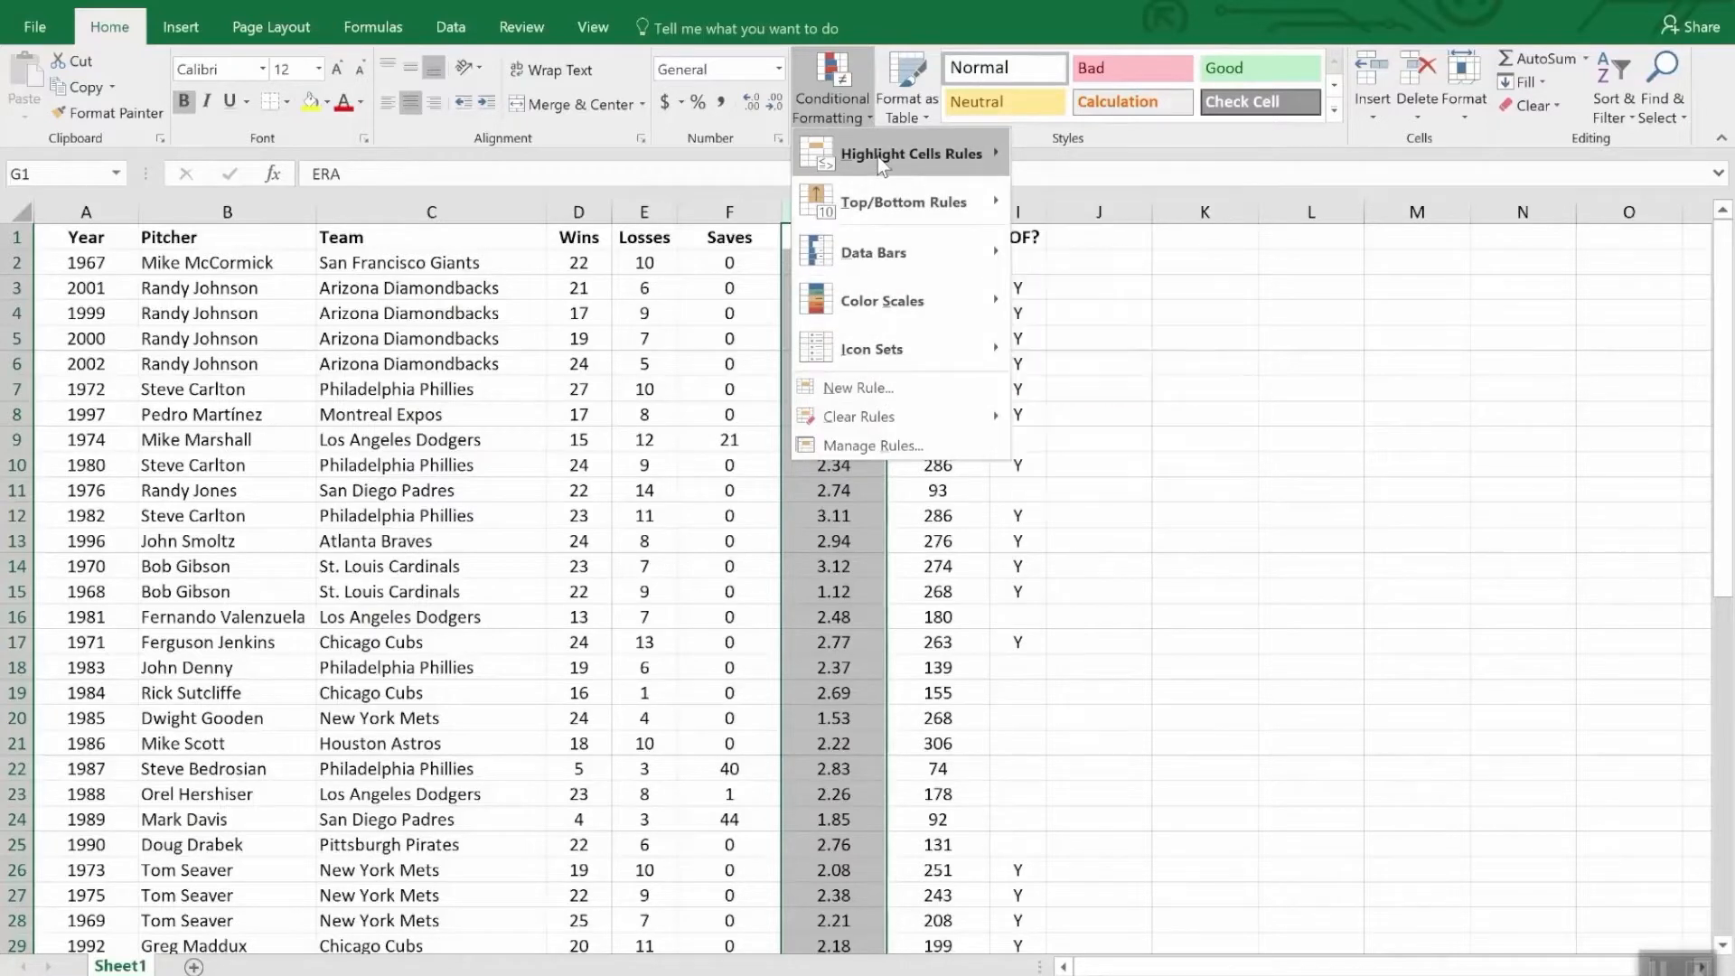
pyautogui.moveTo(876, 155)
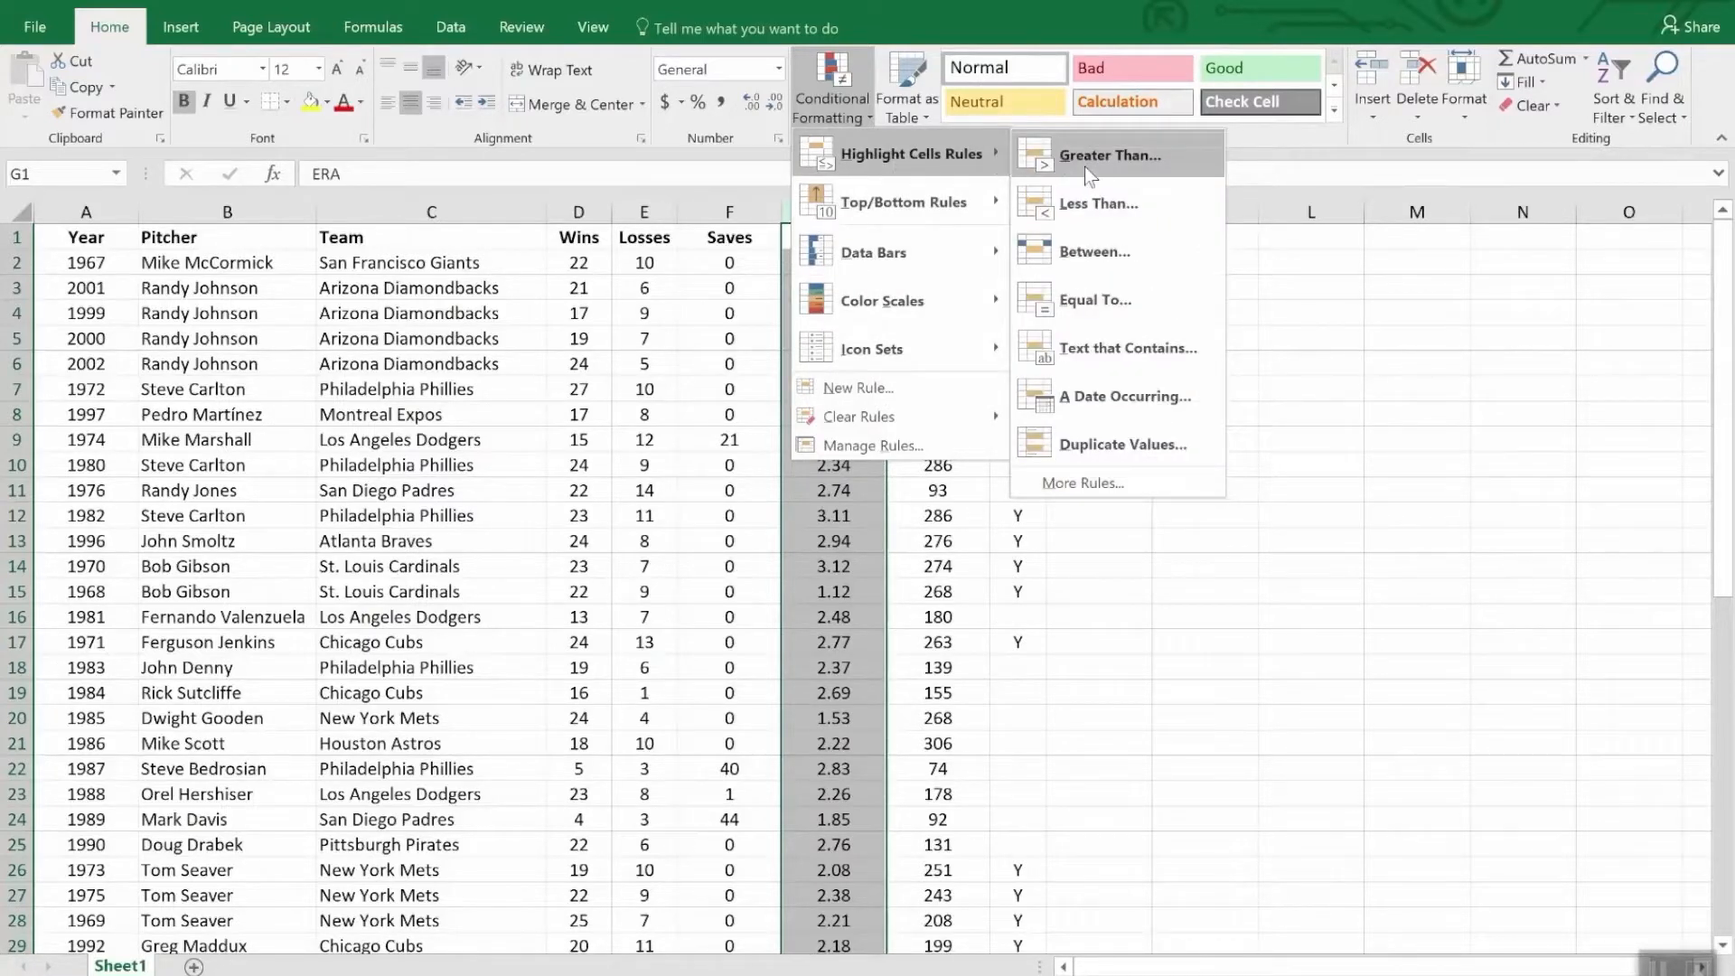
pyautogui.click(1124, 206)
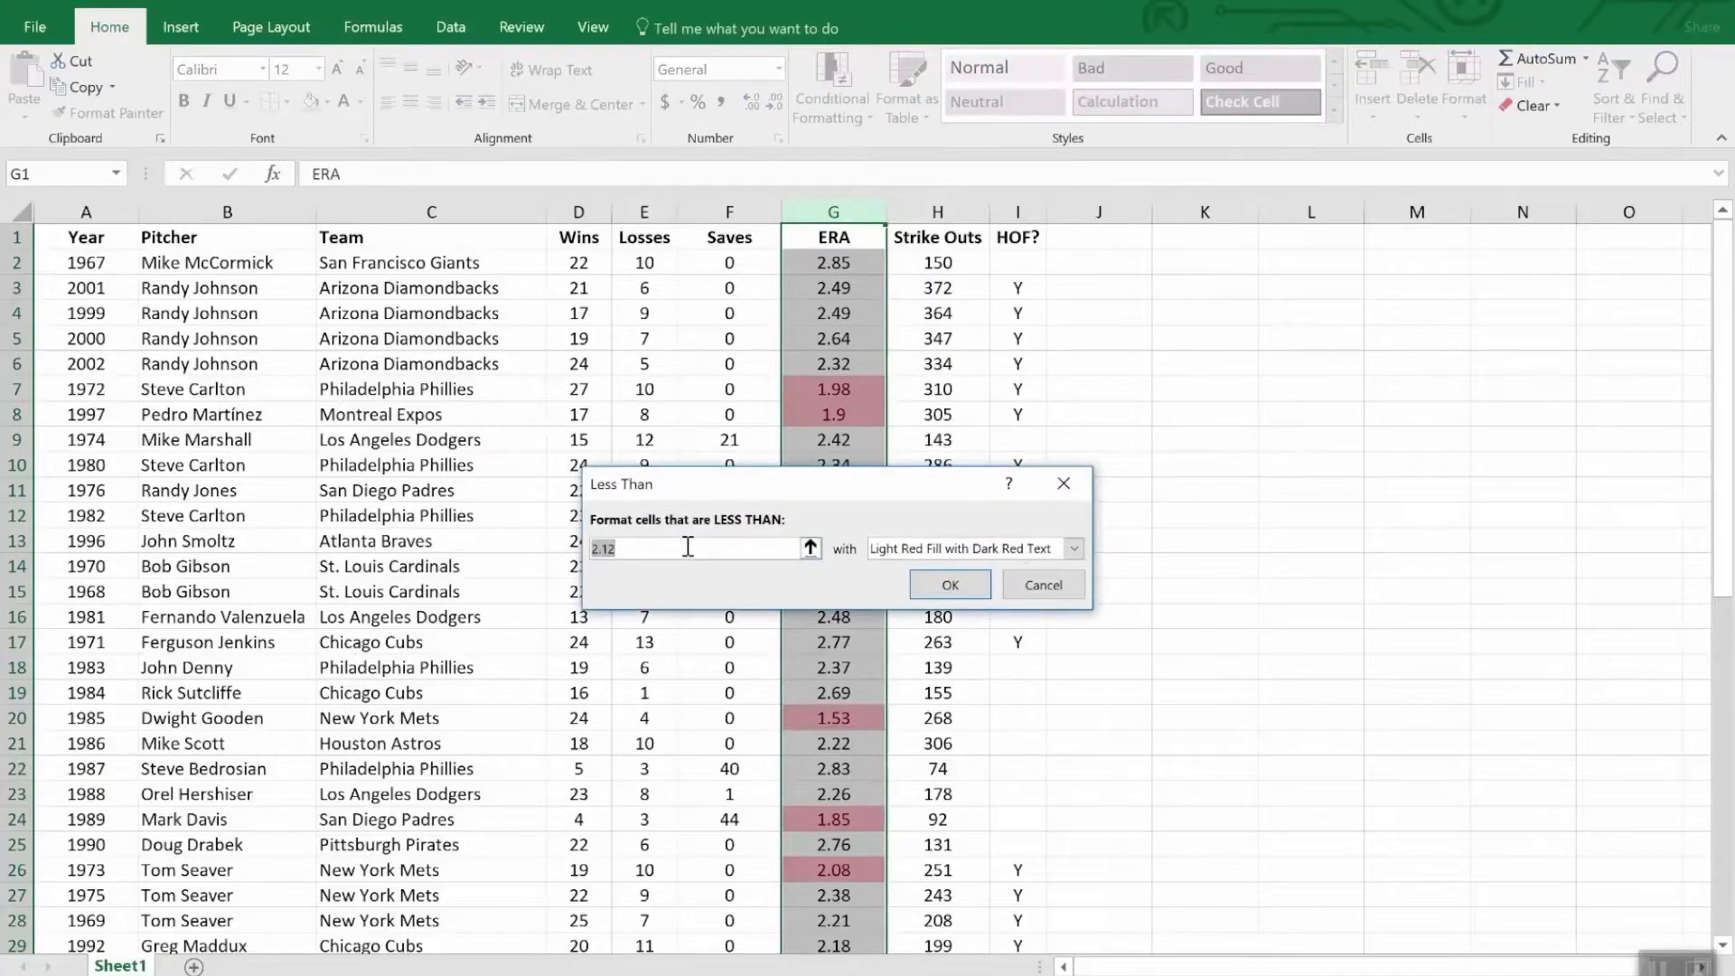
pyautogui.write('2.0')
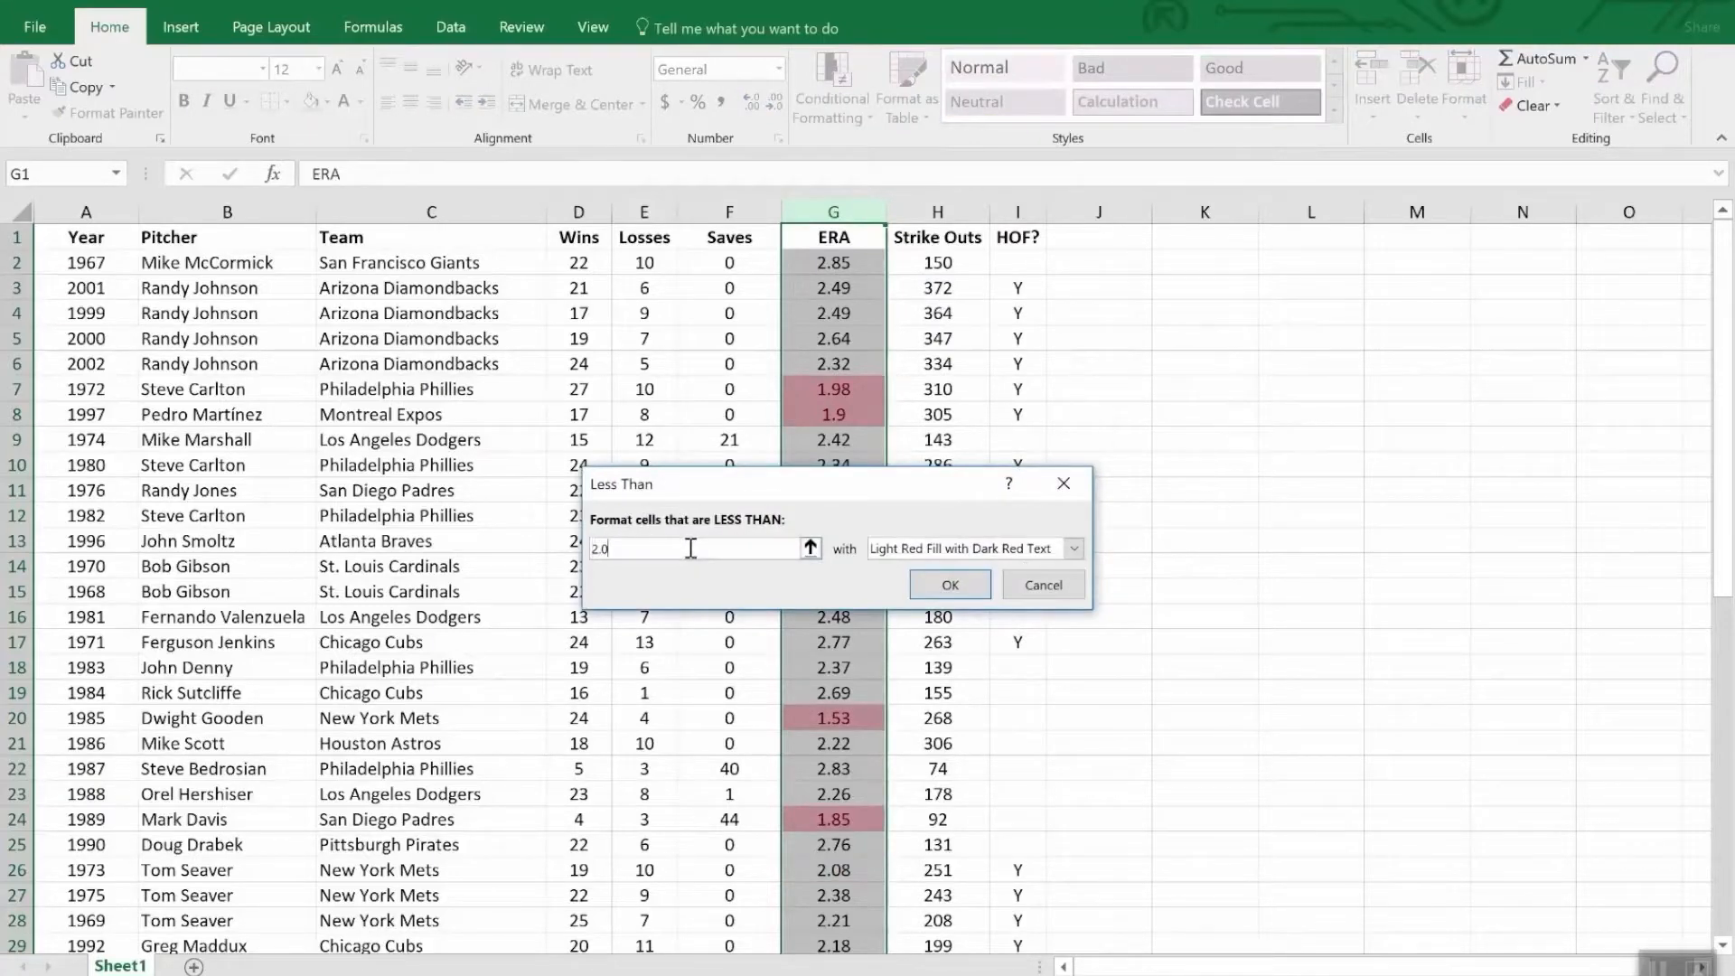
pyautogui.write('0')
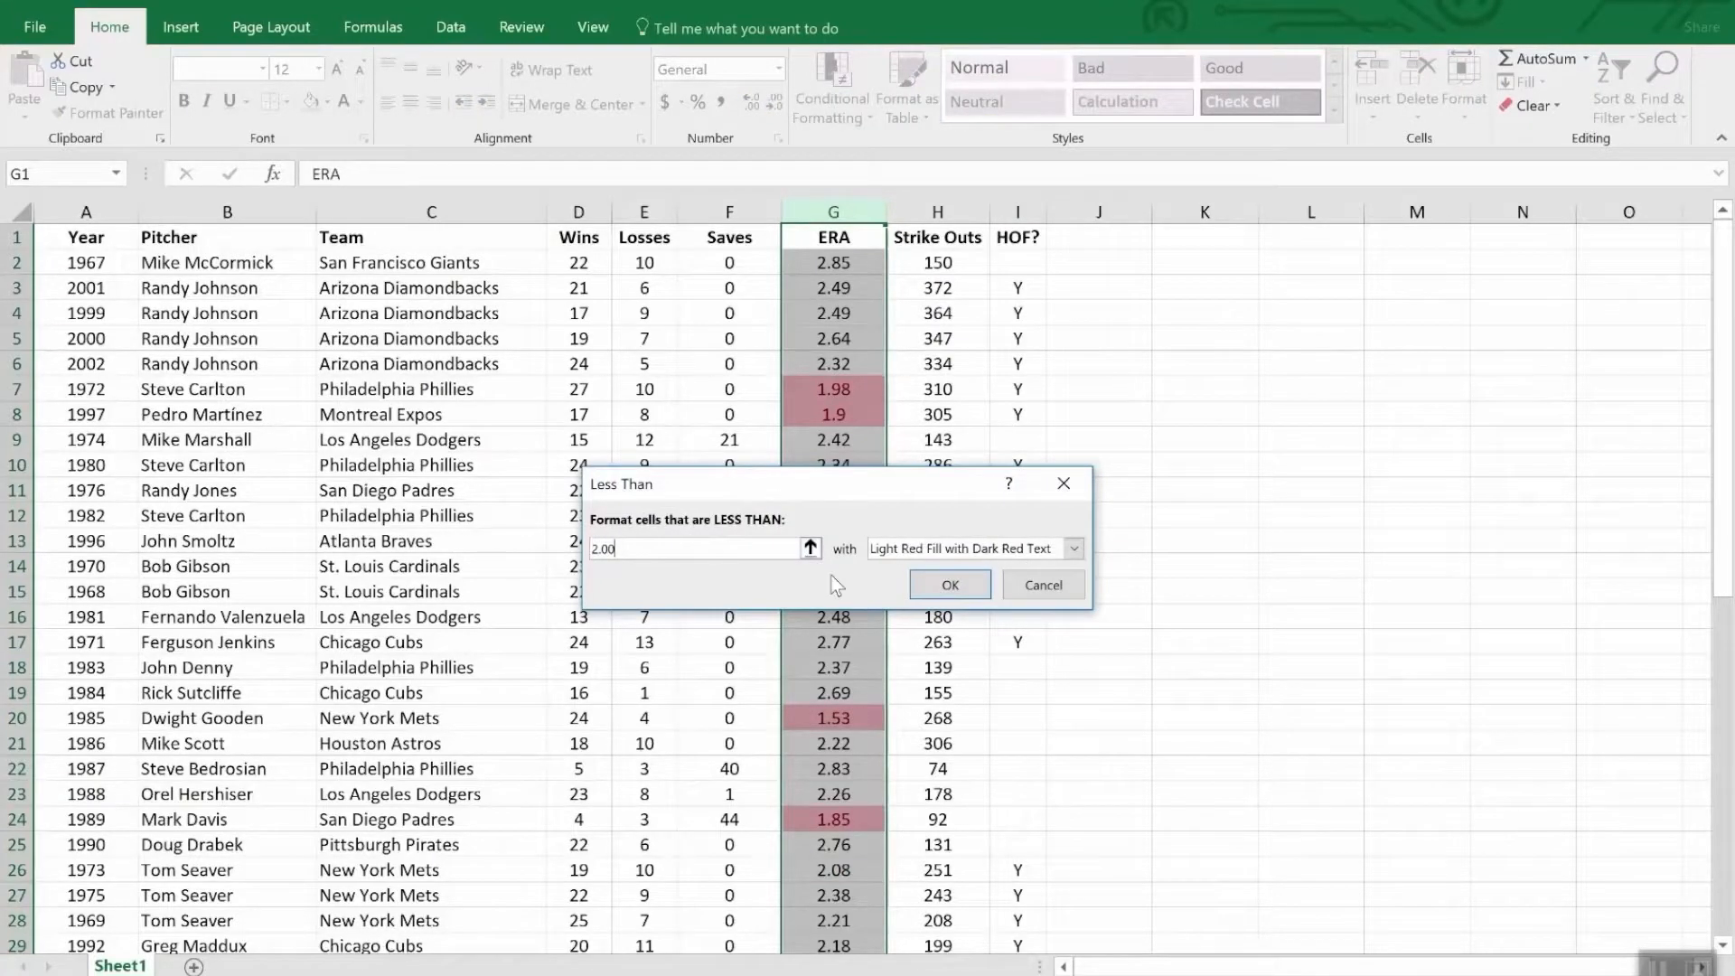
pyautogui.click(951, 585)
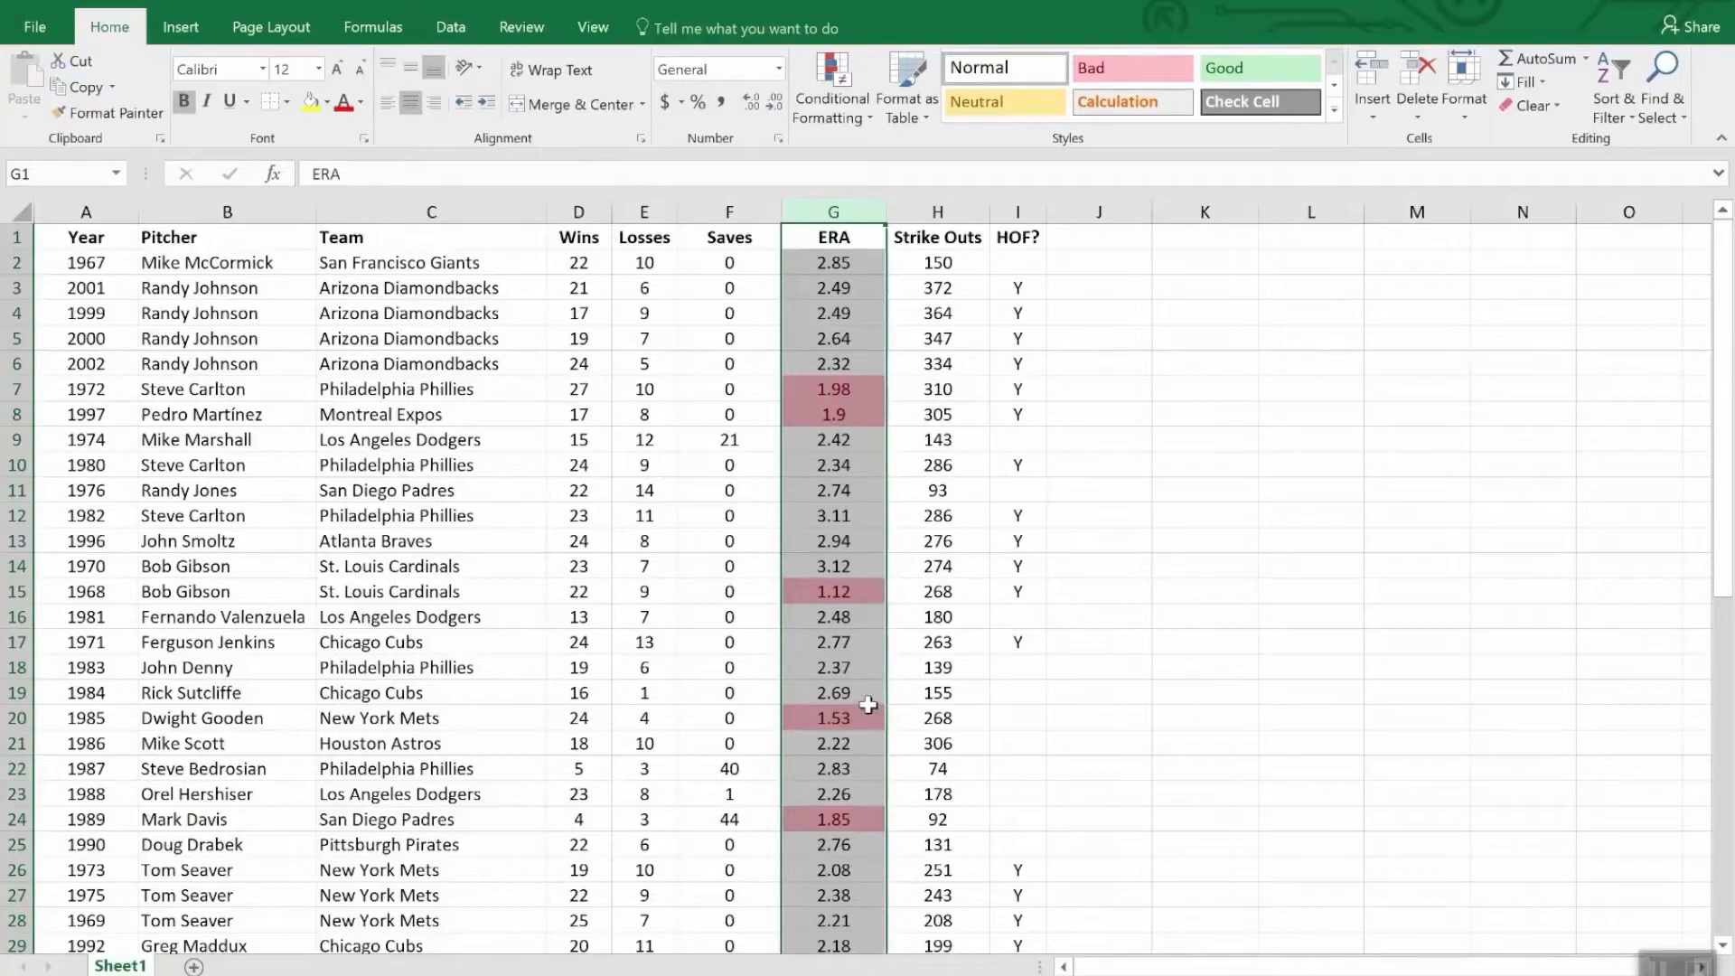
pyautogui.scroll(-7, 871, 707)
pyautogui.scroll(-5, 870, 706)
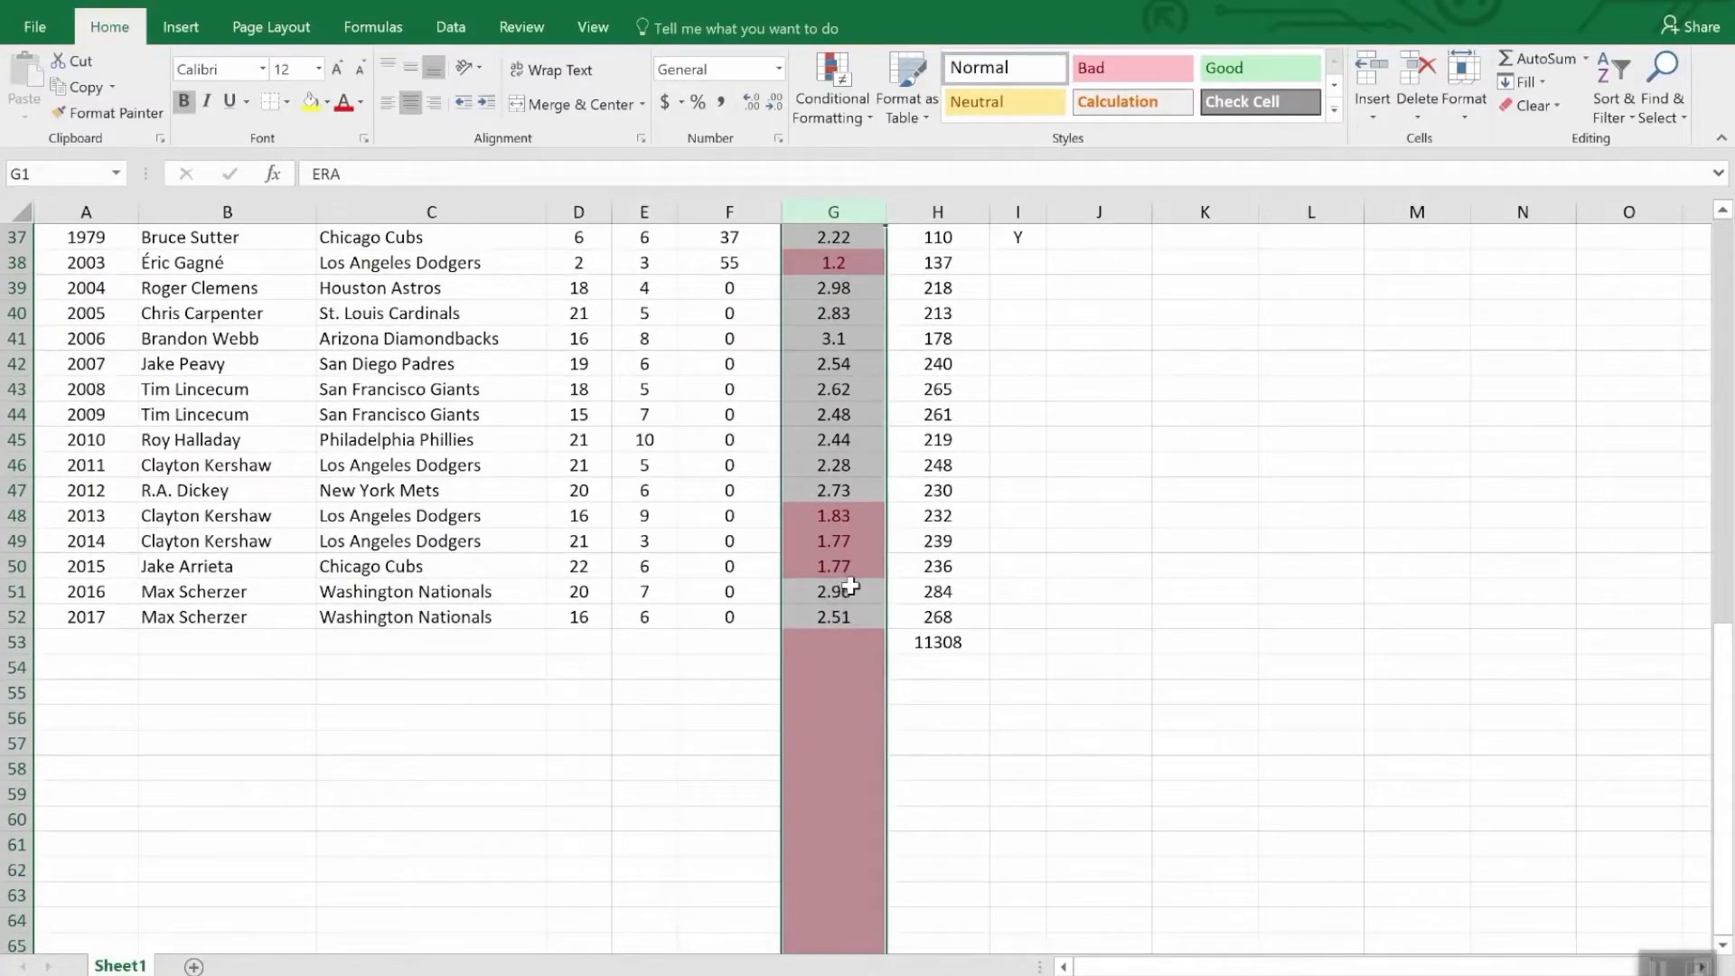
pyautogui.scroll(7, 852, 586)
pyautogui.scroll(-7, 852, 586)
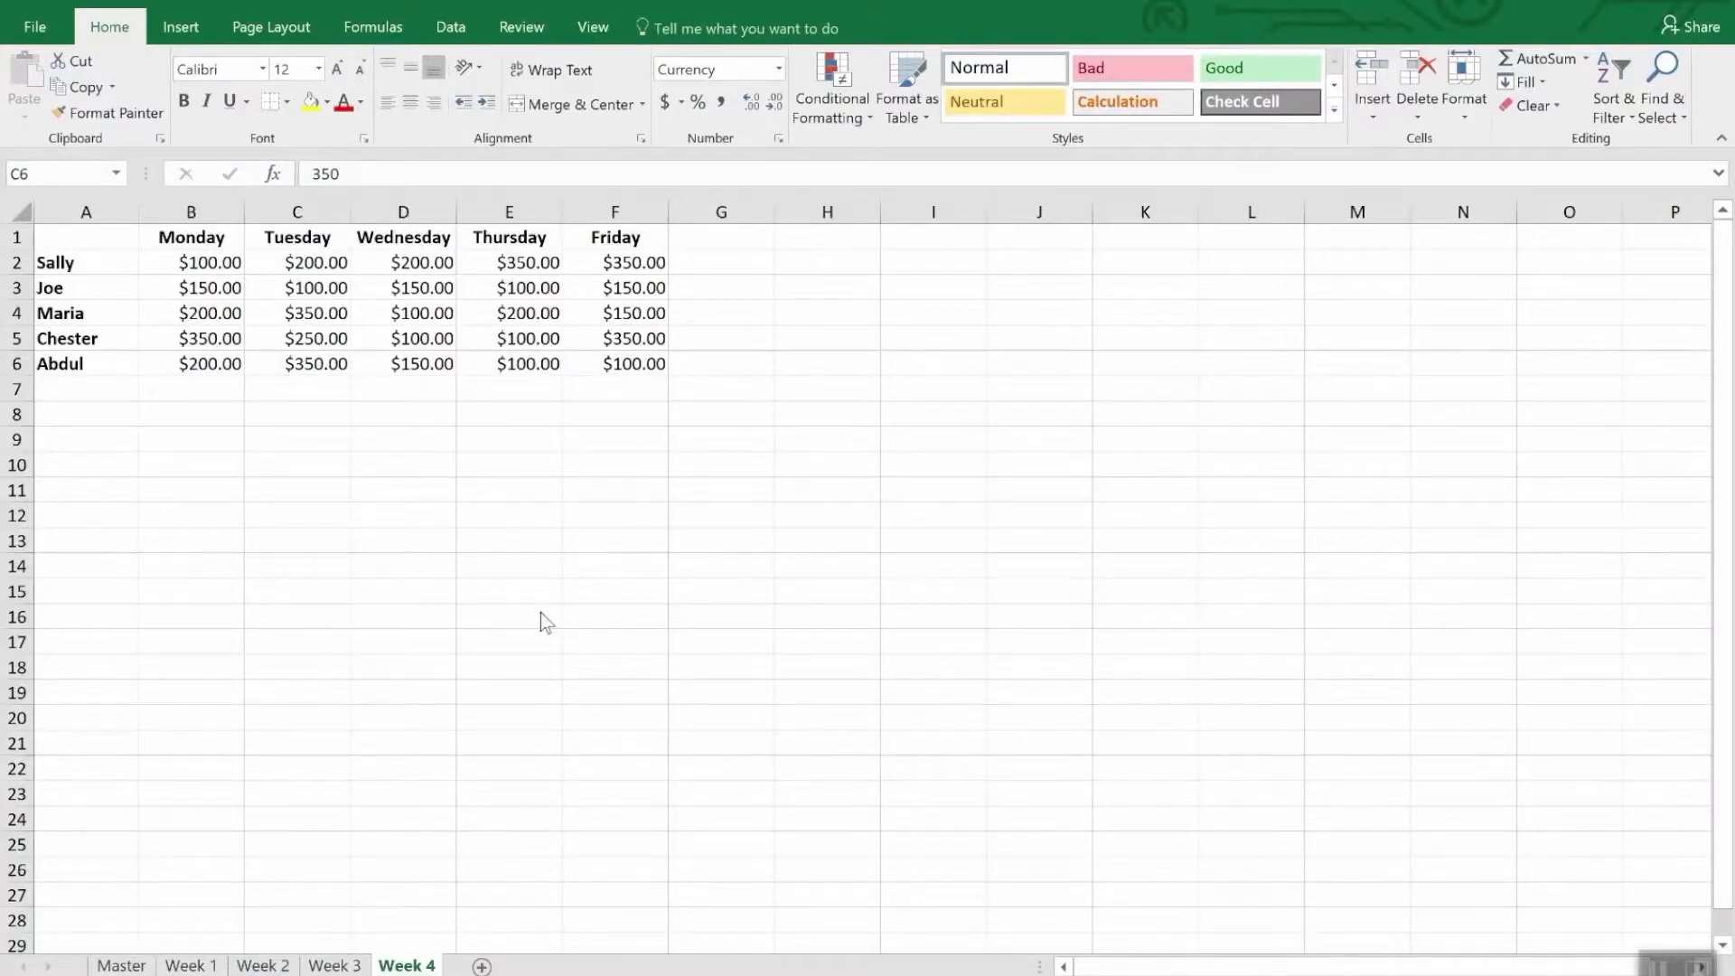
# - Create a new conditional formatting rule for B2:F6 of the Week 4 sheet using the Icon Sets format style
pyautogui.click(207, 268)
pyautogui.moveTo(228, 262); pyautogui.dragTo(635, 375)
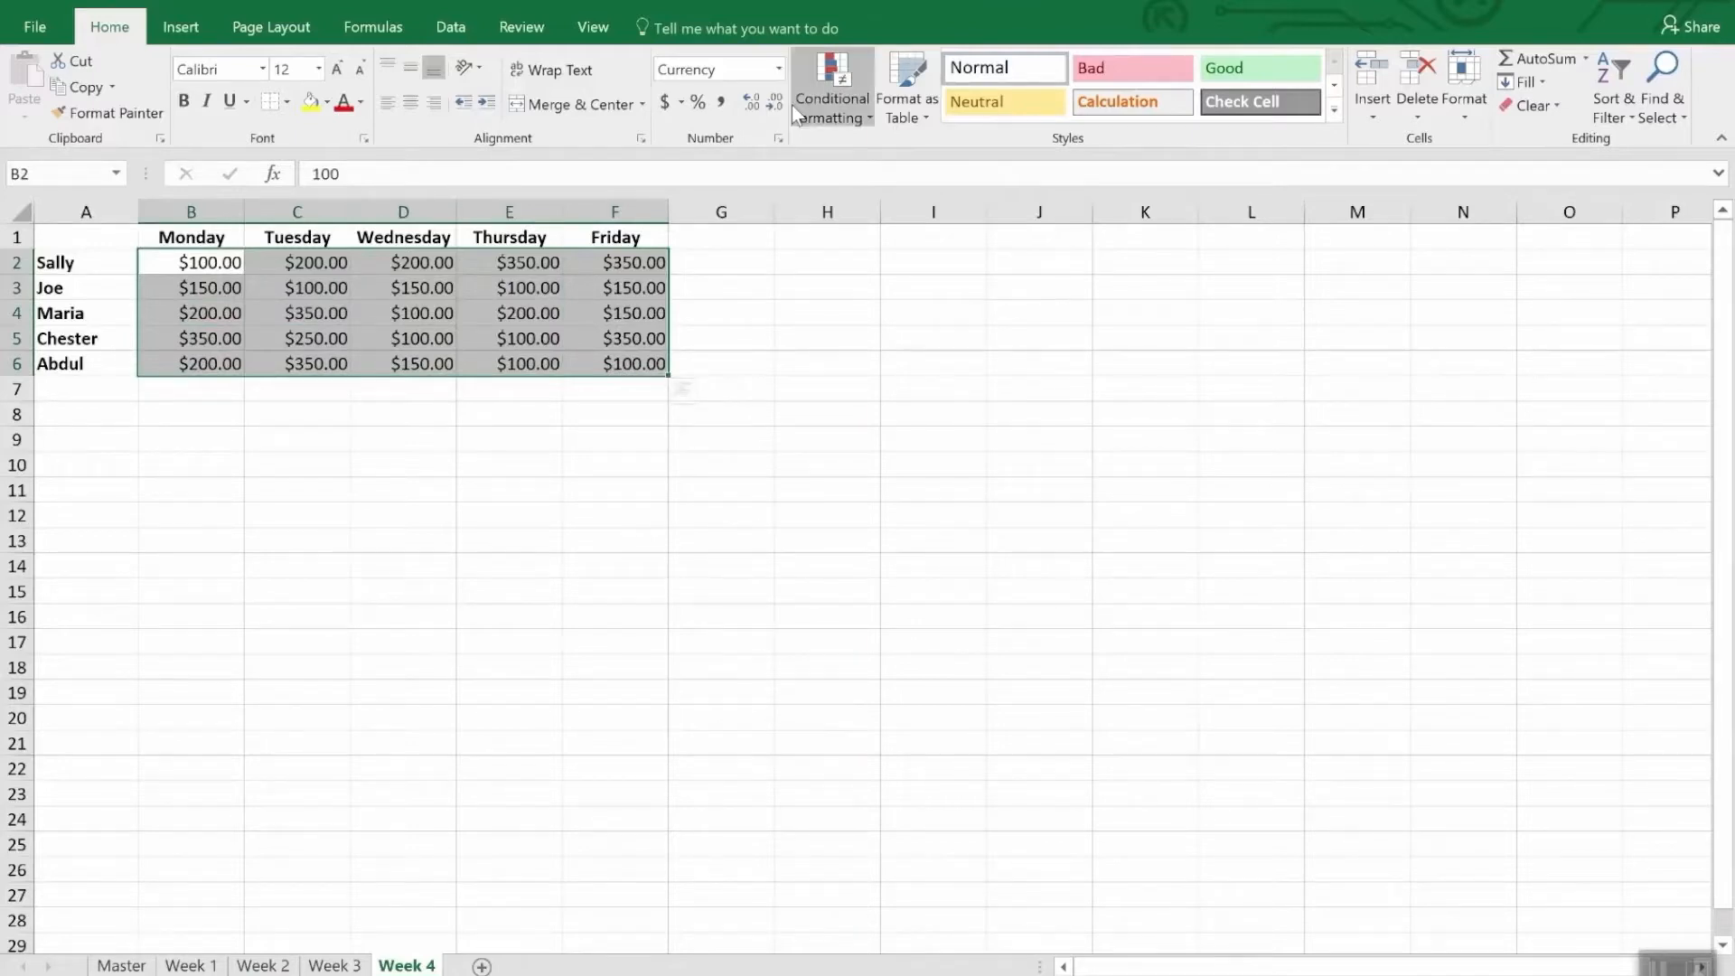
pyautogui.click(854, 88)
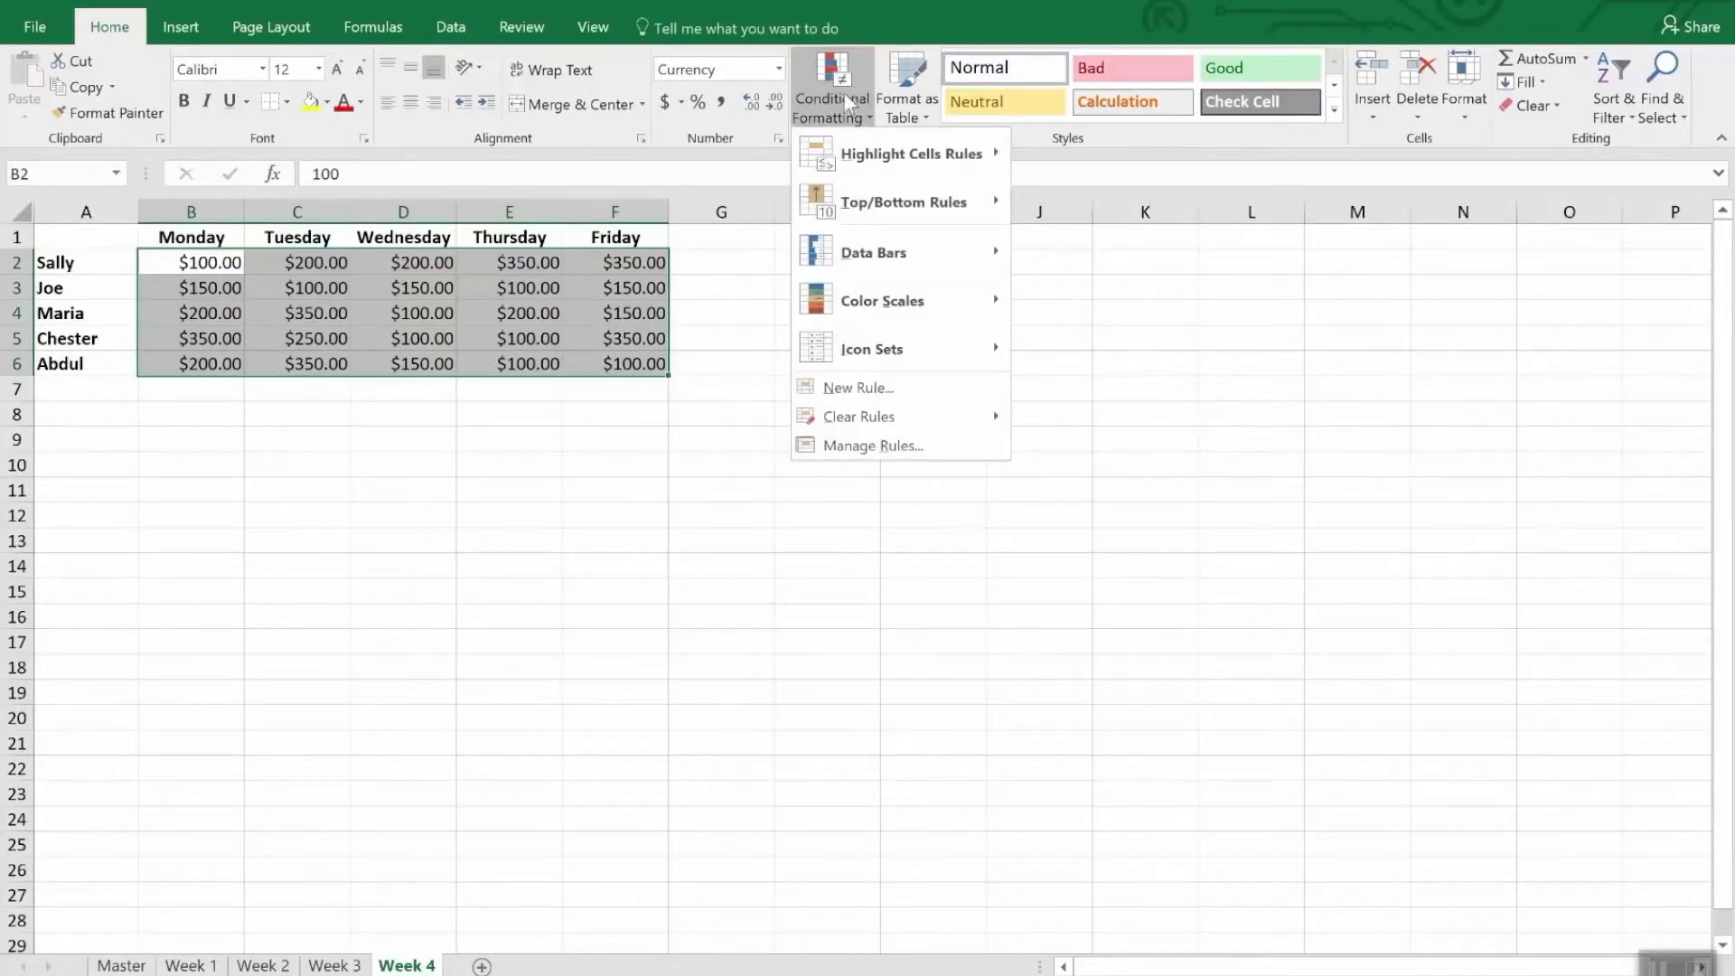
pyautogui.click(884, 397)
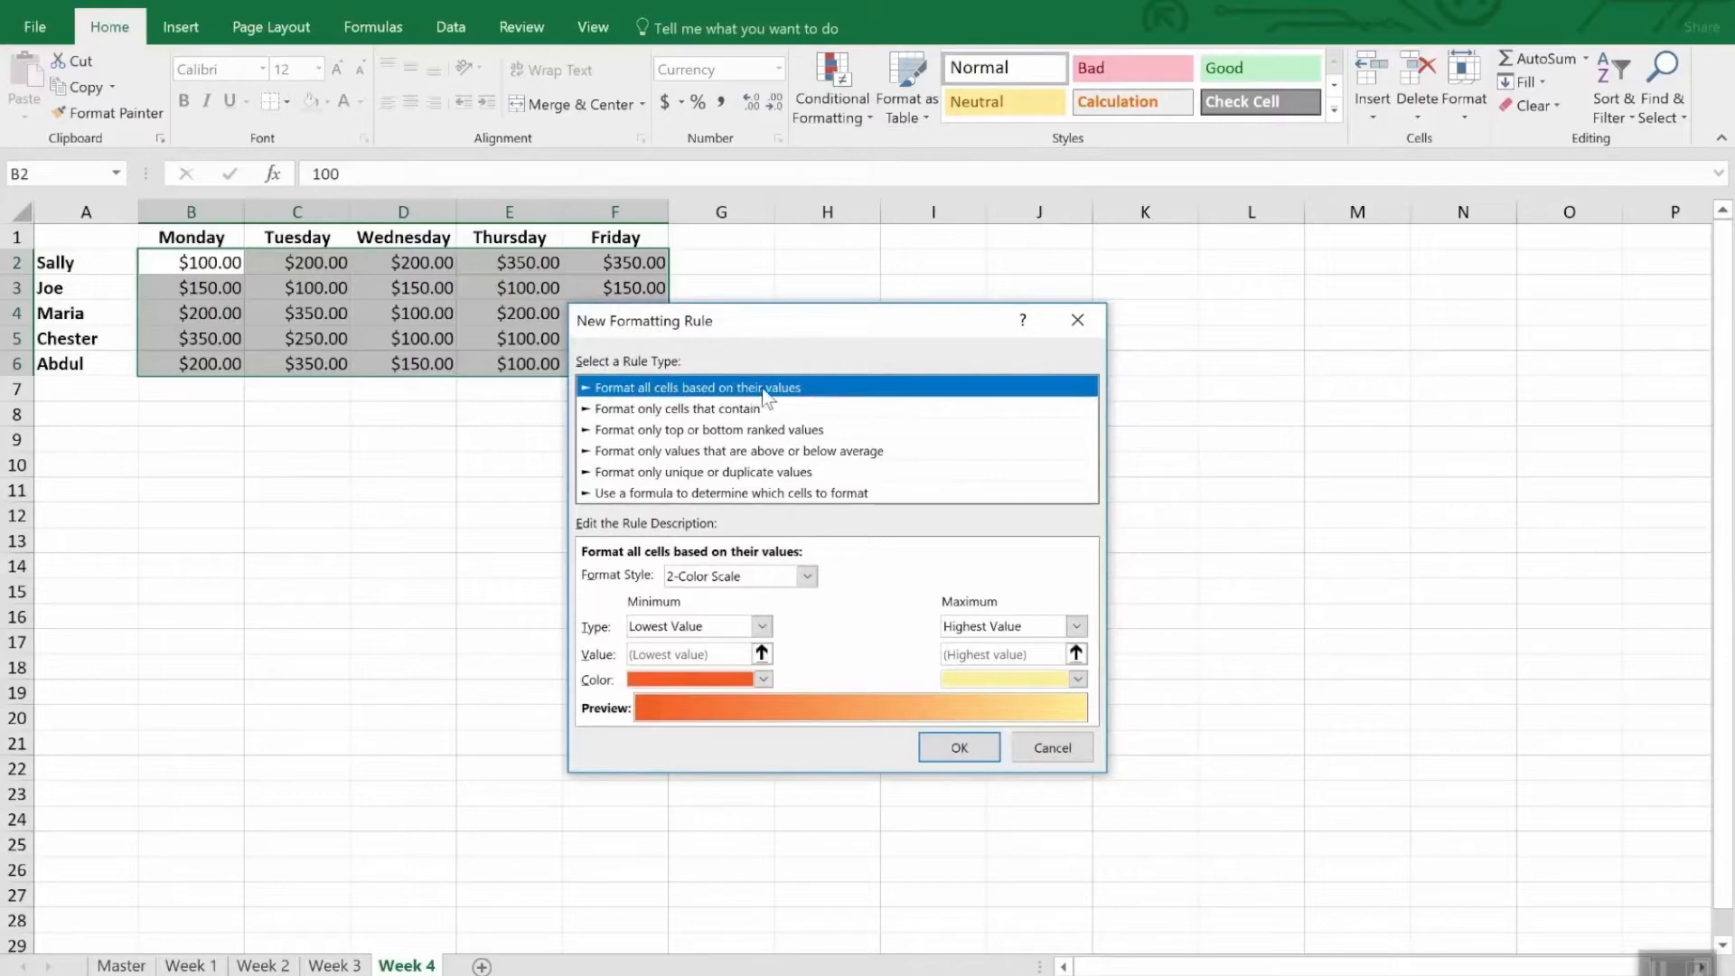
pyautogui.click(806, 576)
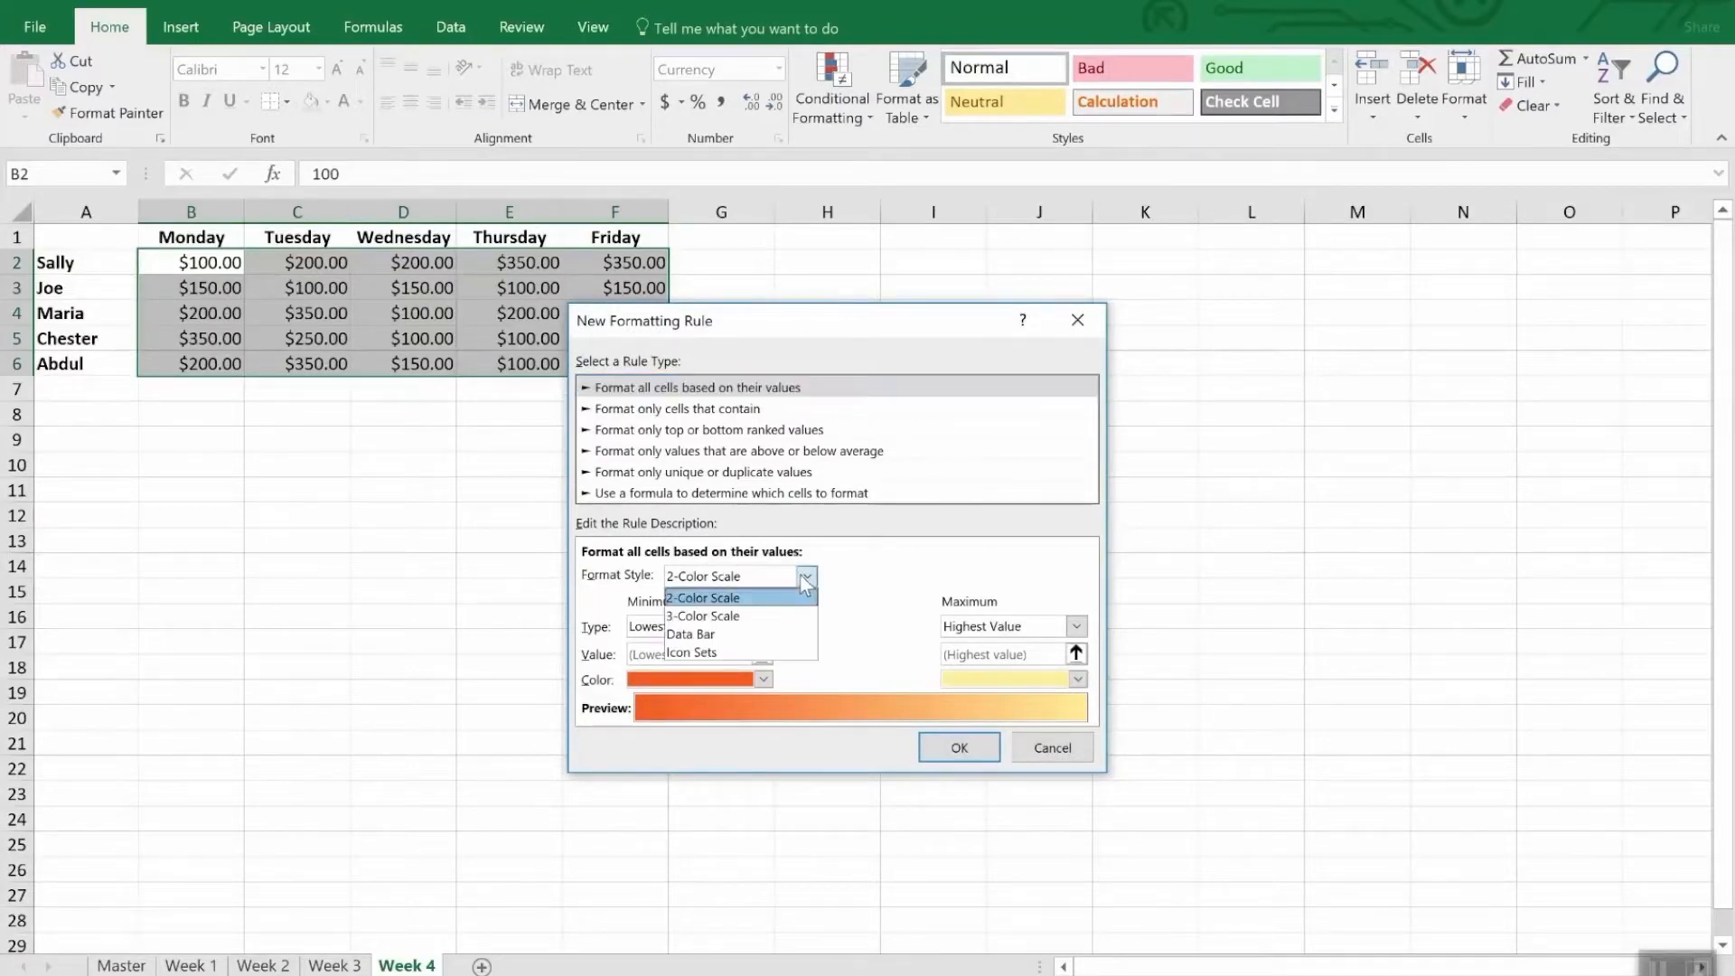
pyautogui.click(761, 649)
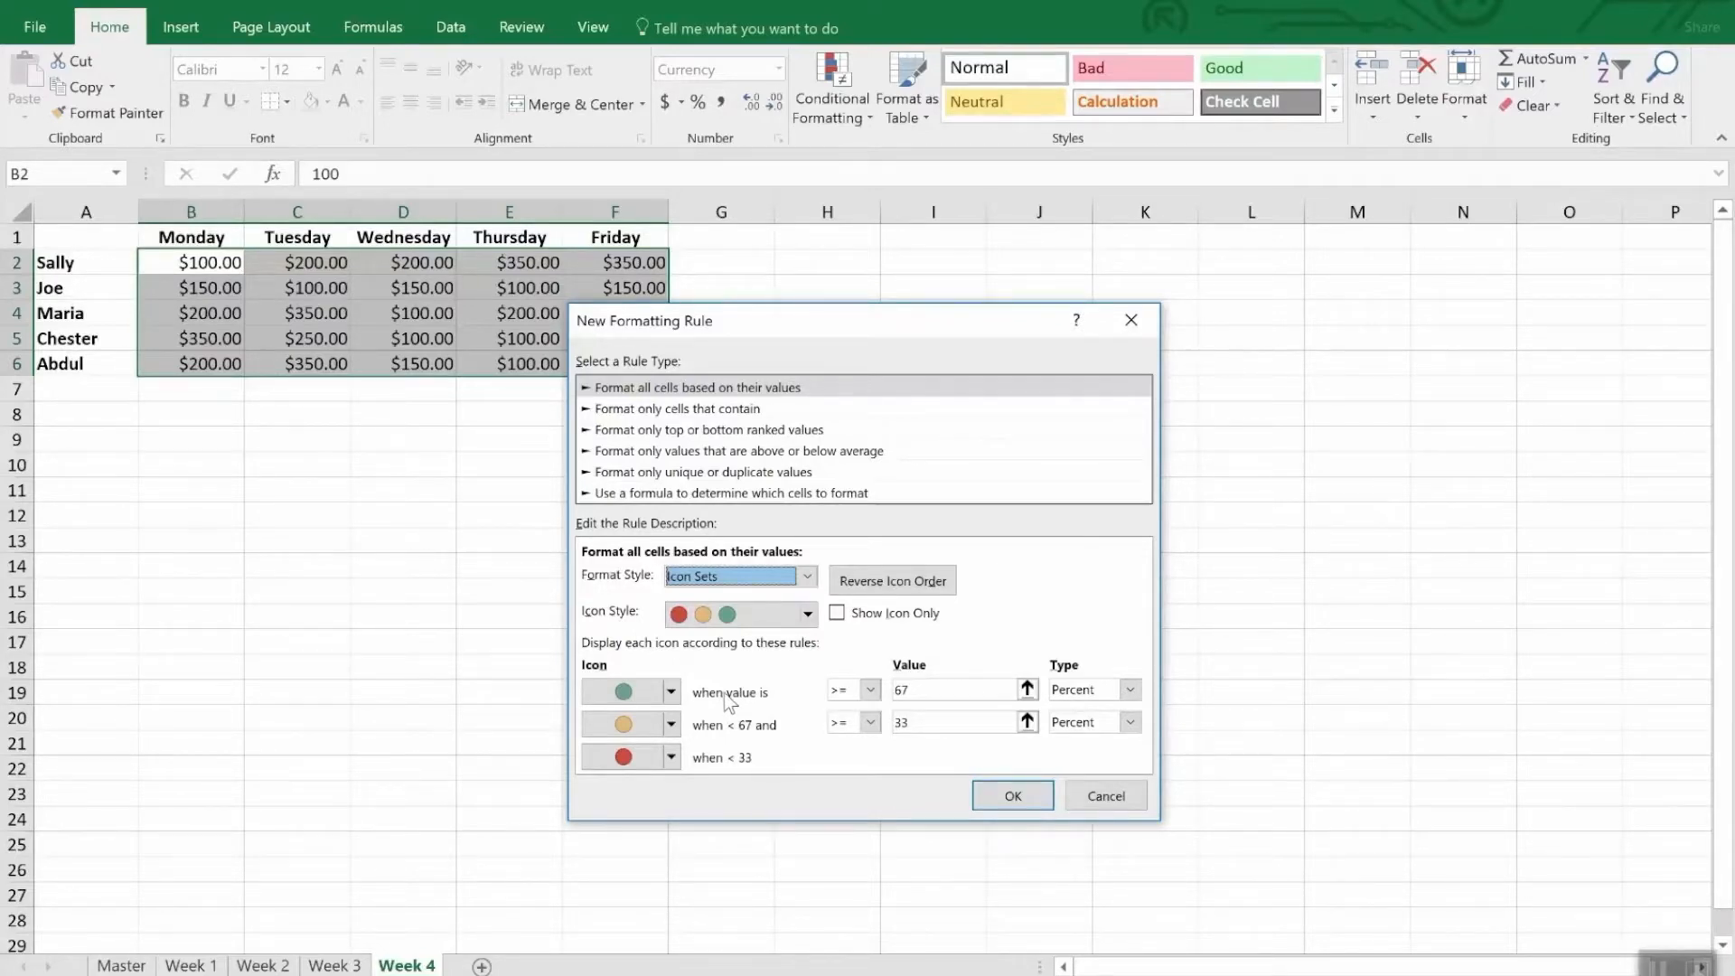
# - Set the green icon's threshold to a Number value of 300
pyautogui.click(1130, 690)
pyautogui.click(1116, 712)
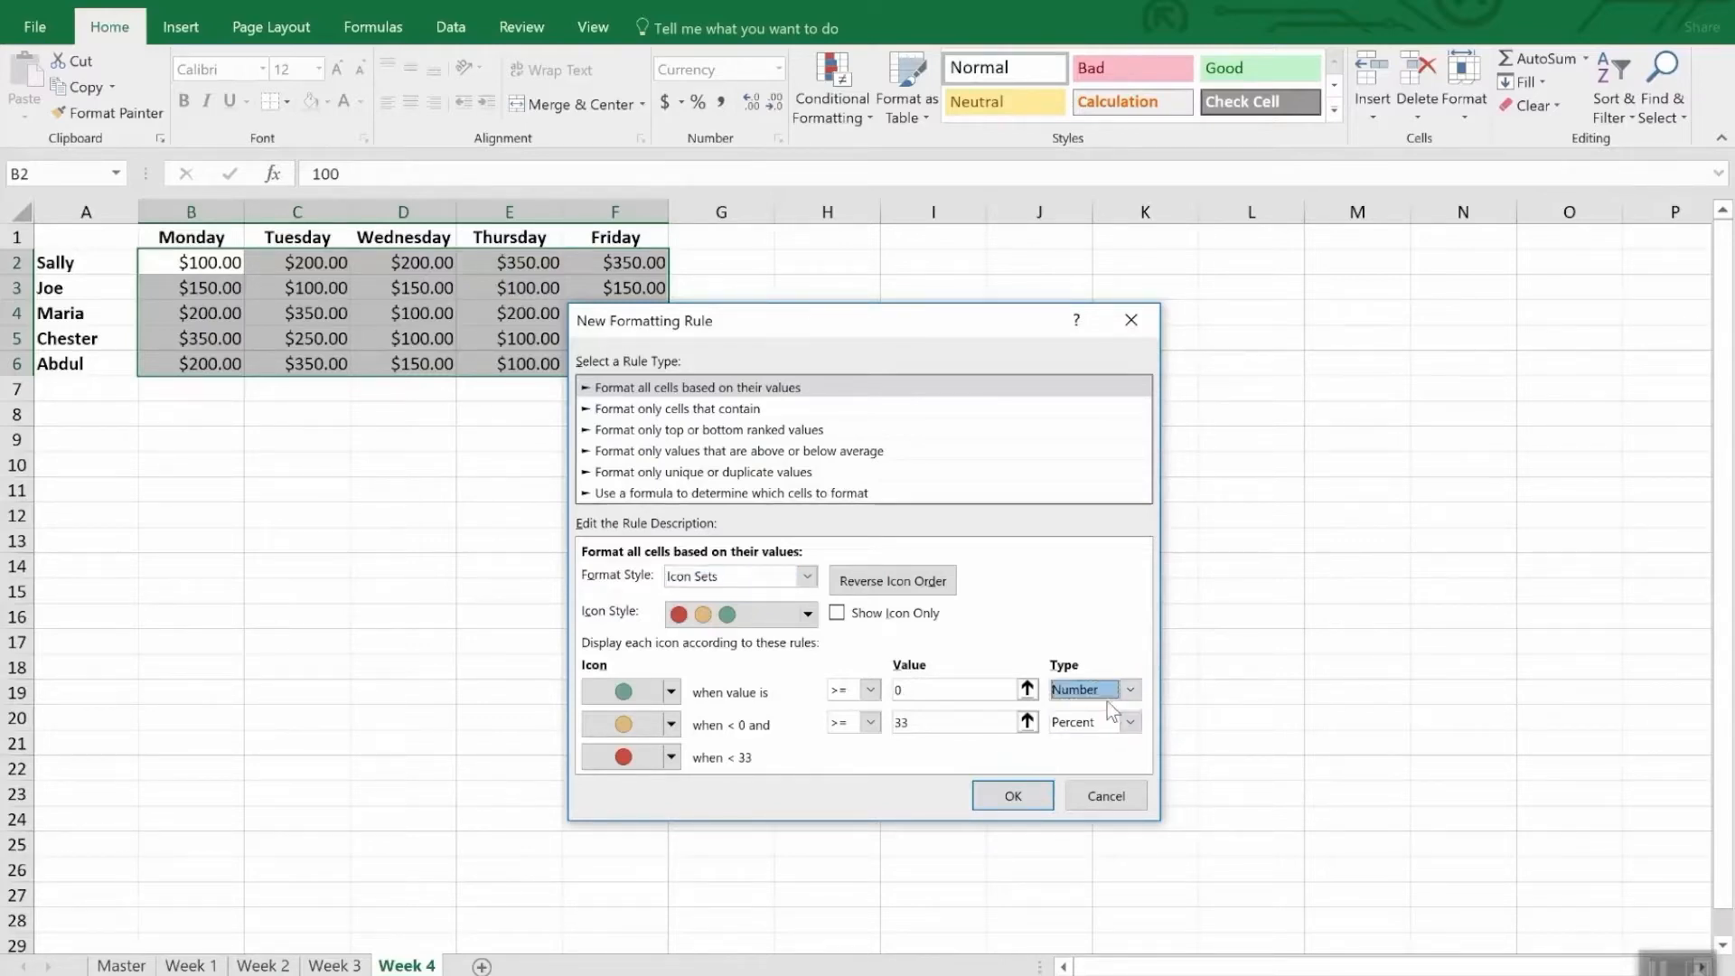
pyautogui.click(915, 690)
pyautogui.doubleClick(915, 689)
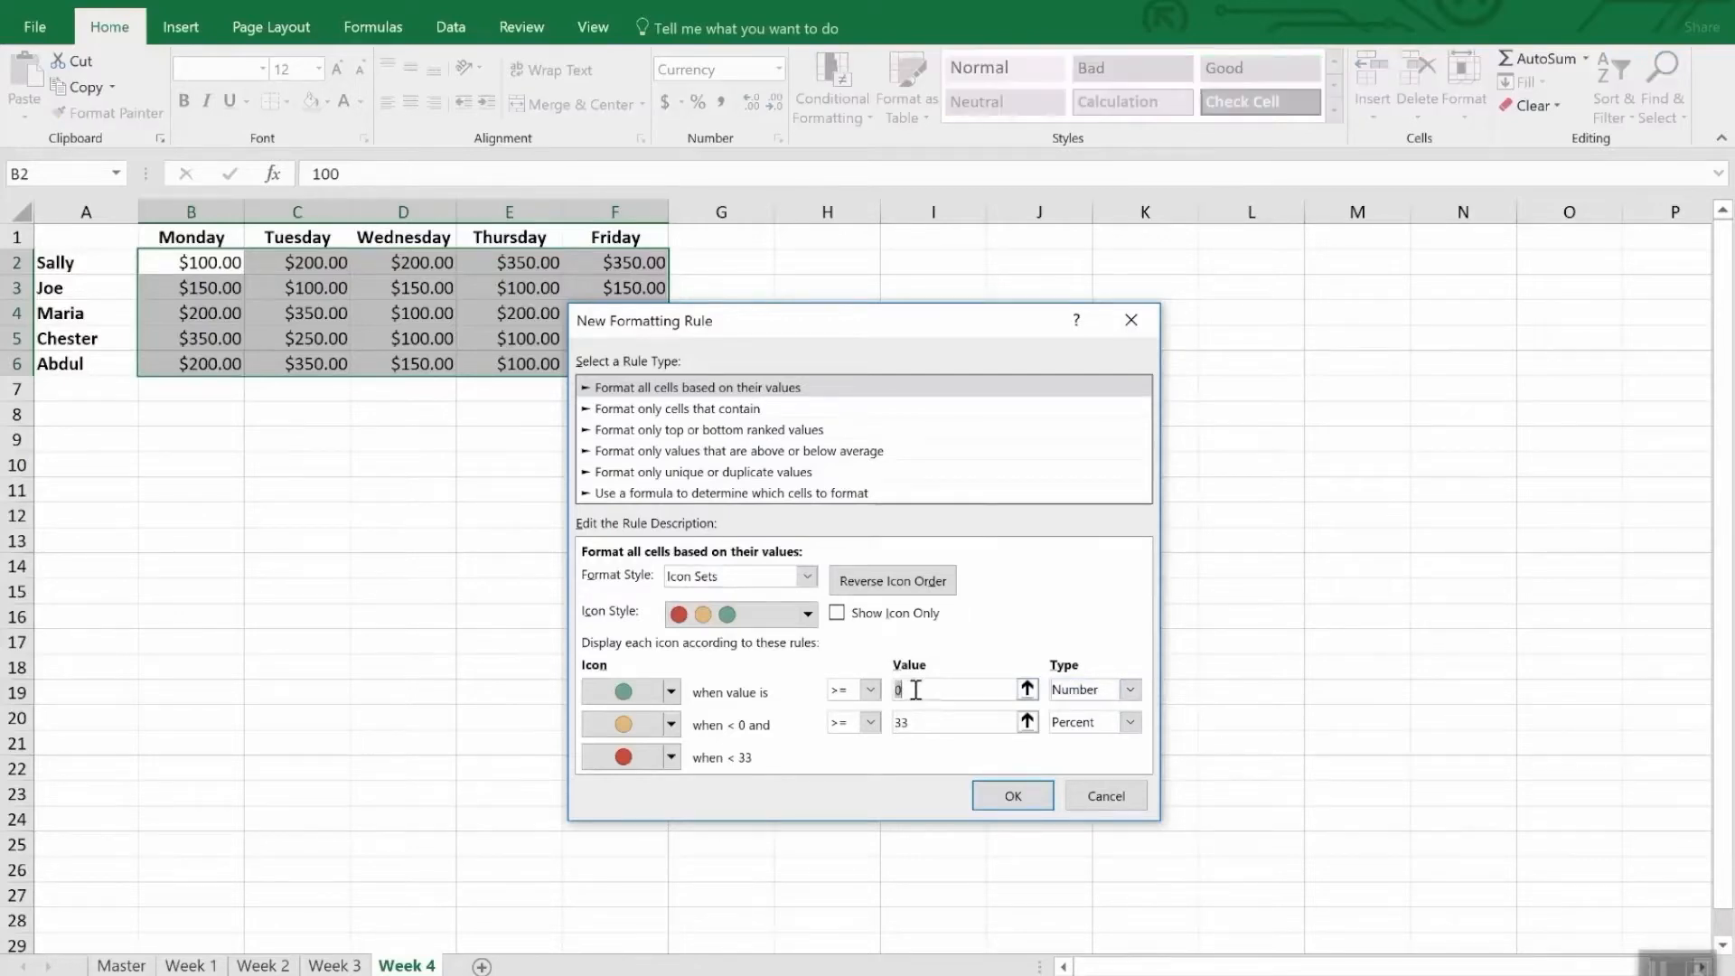
pyautogui.write('300')
# - Set the yellow icon's threshold to a Number value of 200 and apply the icon rule to the sales figures
pyautogui.click(960, 723)
pyautogui.doubleClick(960, 722)
pyautogui.write('2')
pyautogui.write('00')
pyautogui.press('Tab')
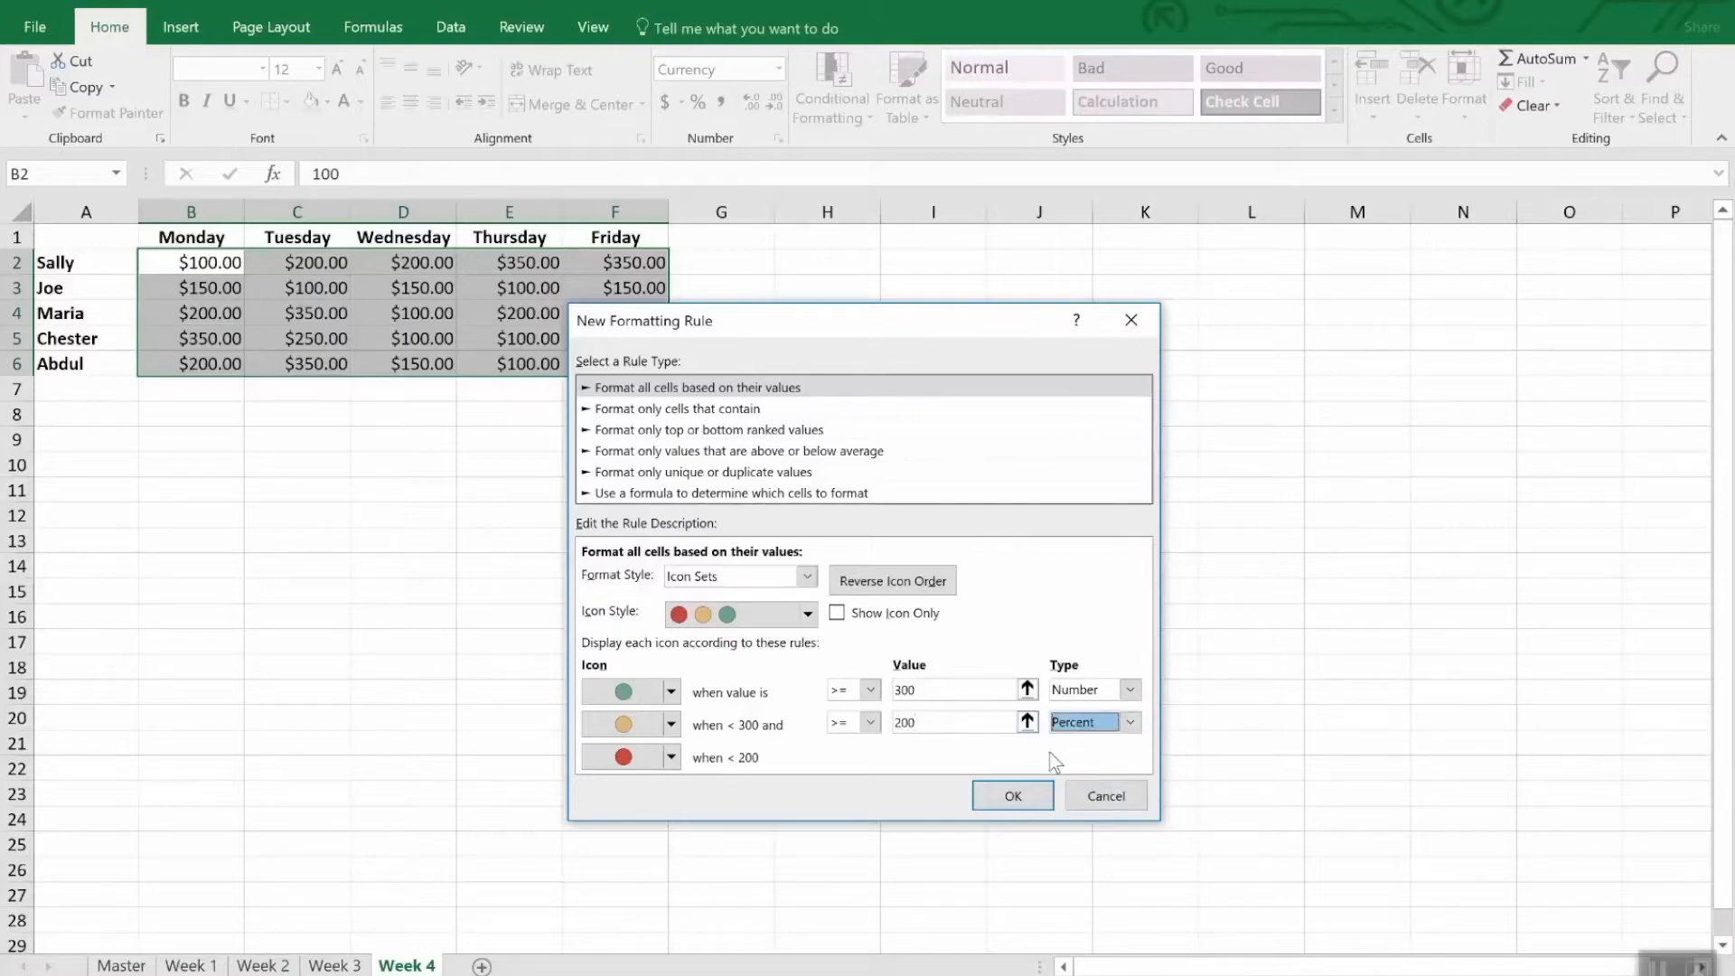
pyautogui.click(1129, 720)
pyautogui.click(1117, 743)
pyautogui.doubleClick(960, 723)
pyautogui.write('200')
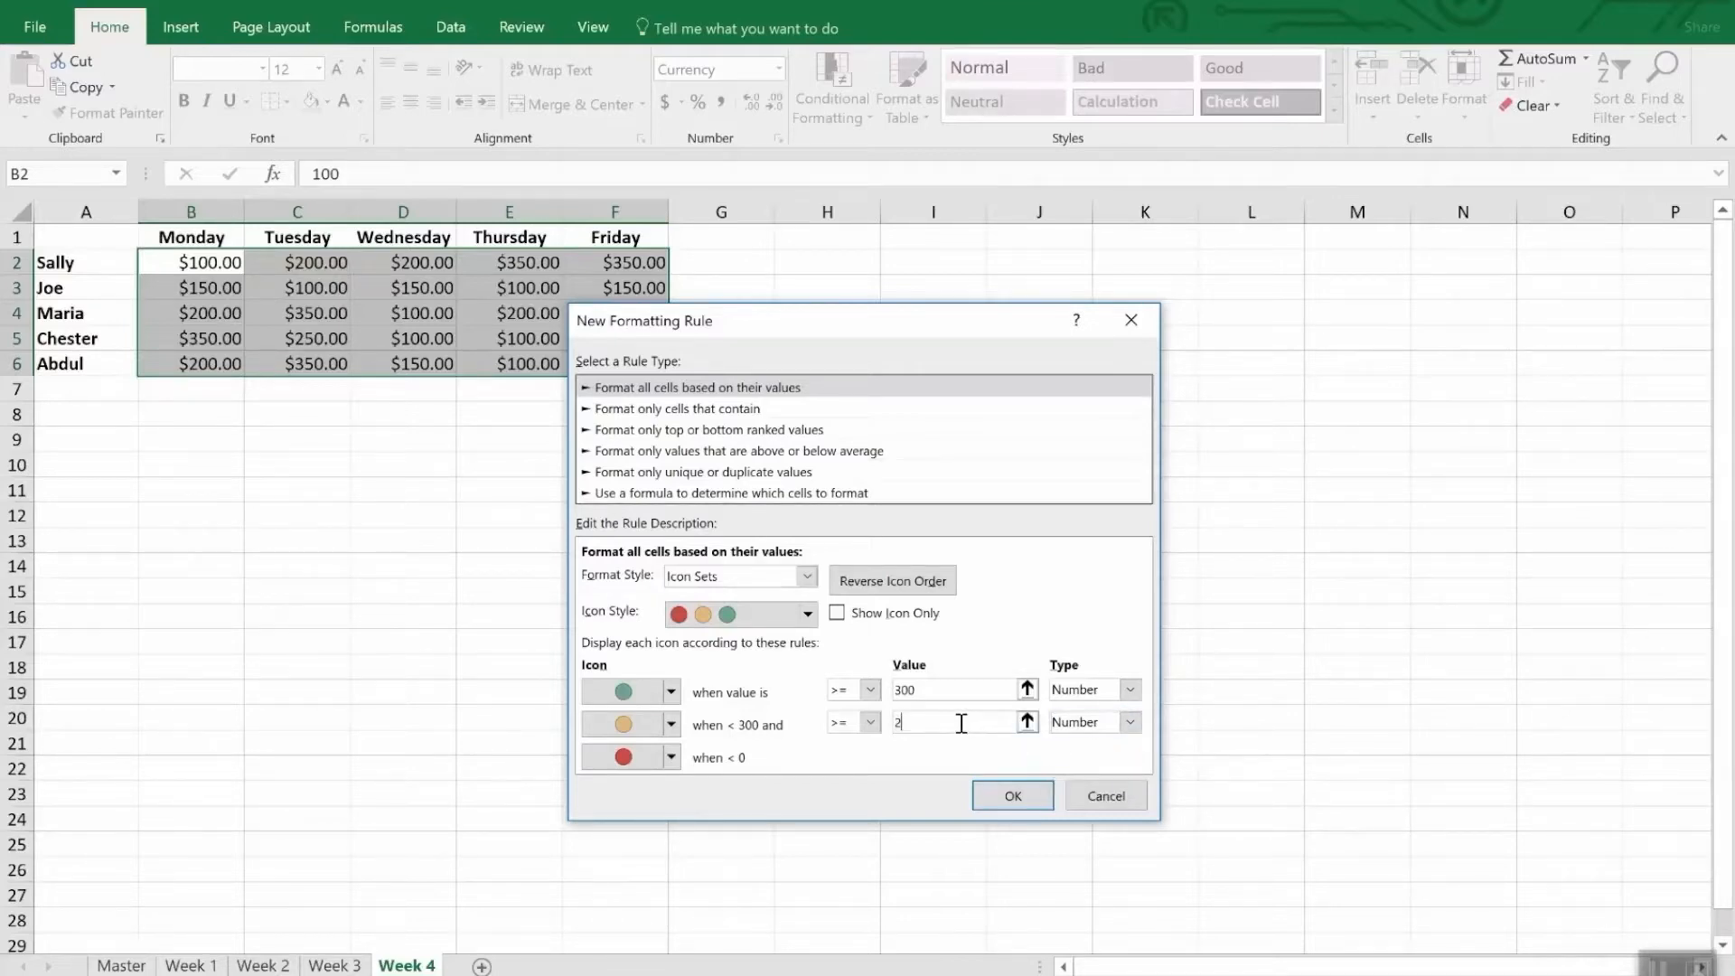
pyautogui.click(1008, 790)
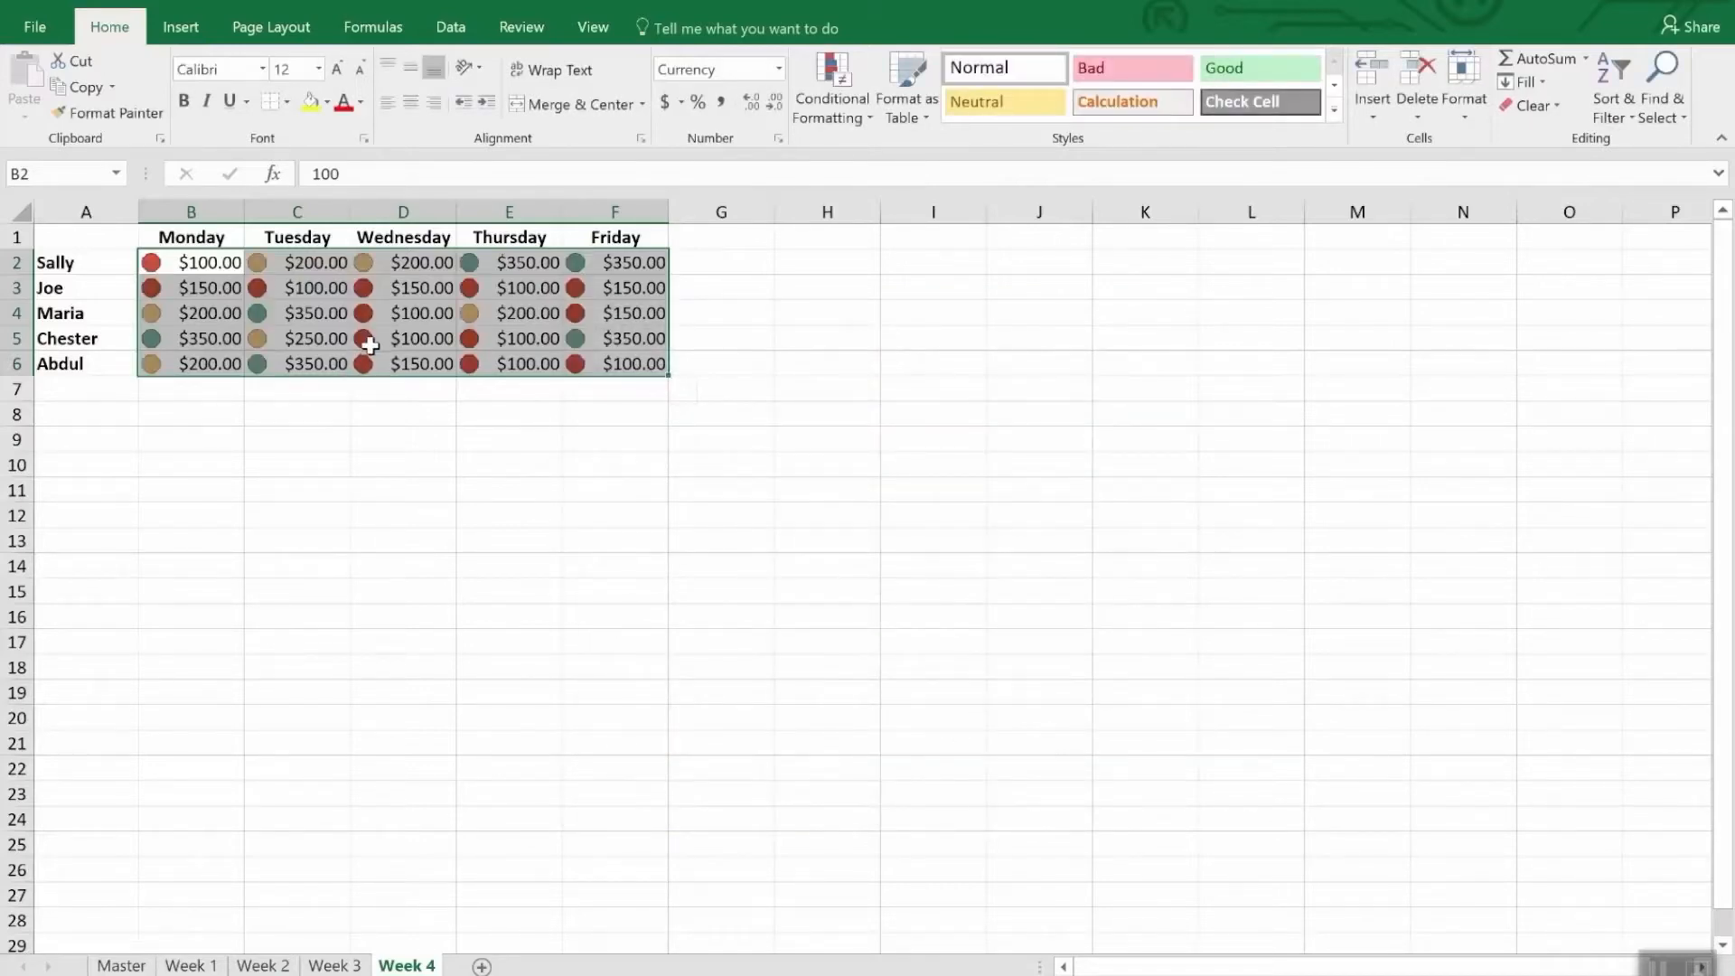
pyautogui.click(422, 417)
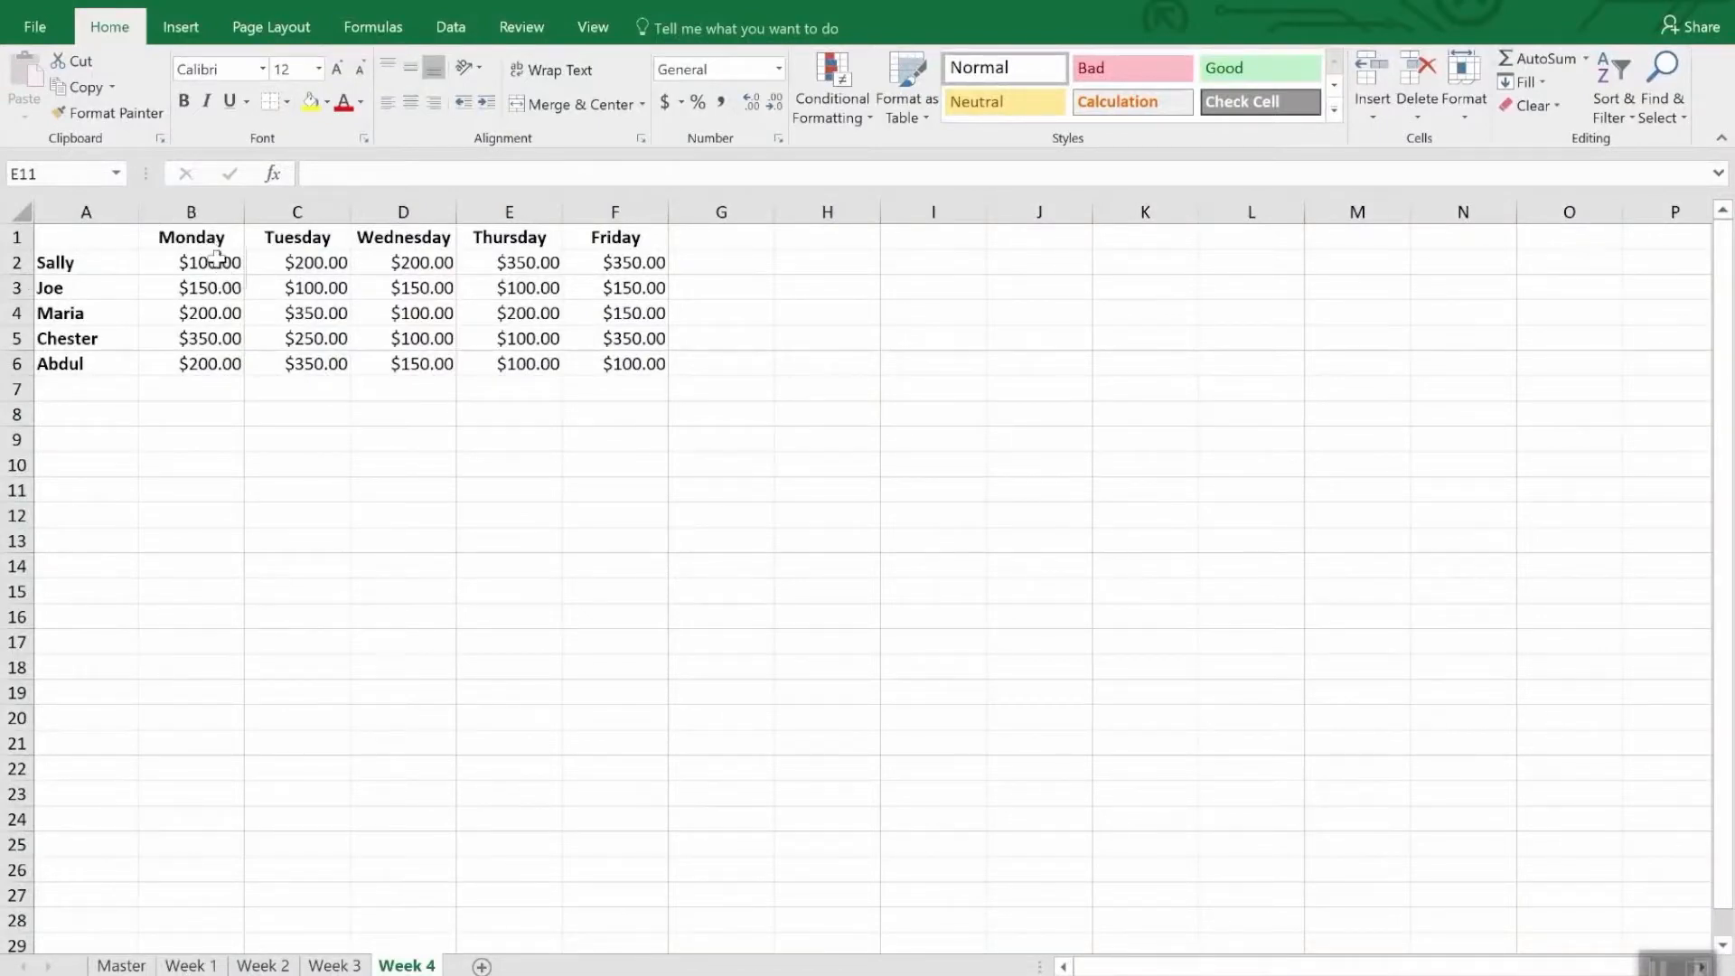
# - Create a formula-based conditional formatting rule for B2:F6 of the Week 4 sheet with the formula =b2<200
pyautogui.moveTo(212, 271); pyautogui.dragTo(664, 371)
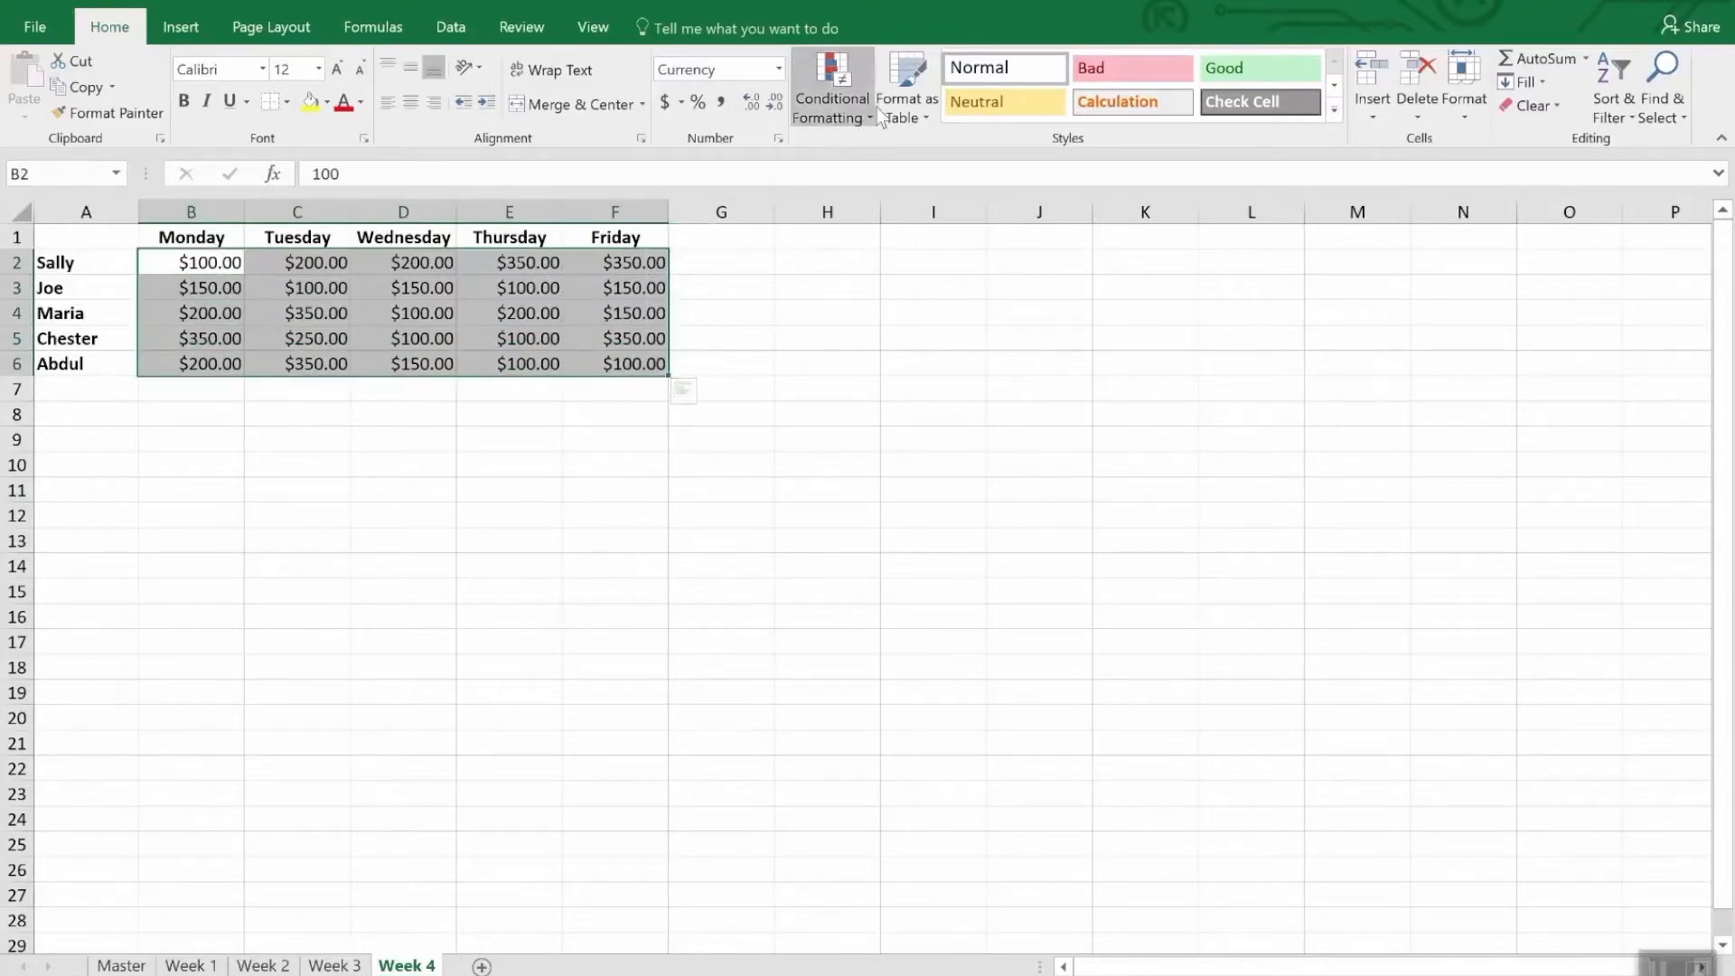
pyautogui.click(820, 78)
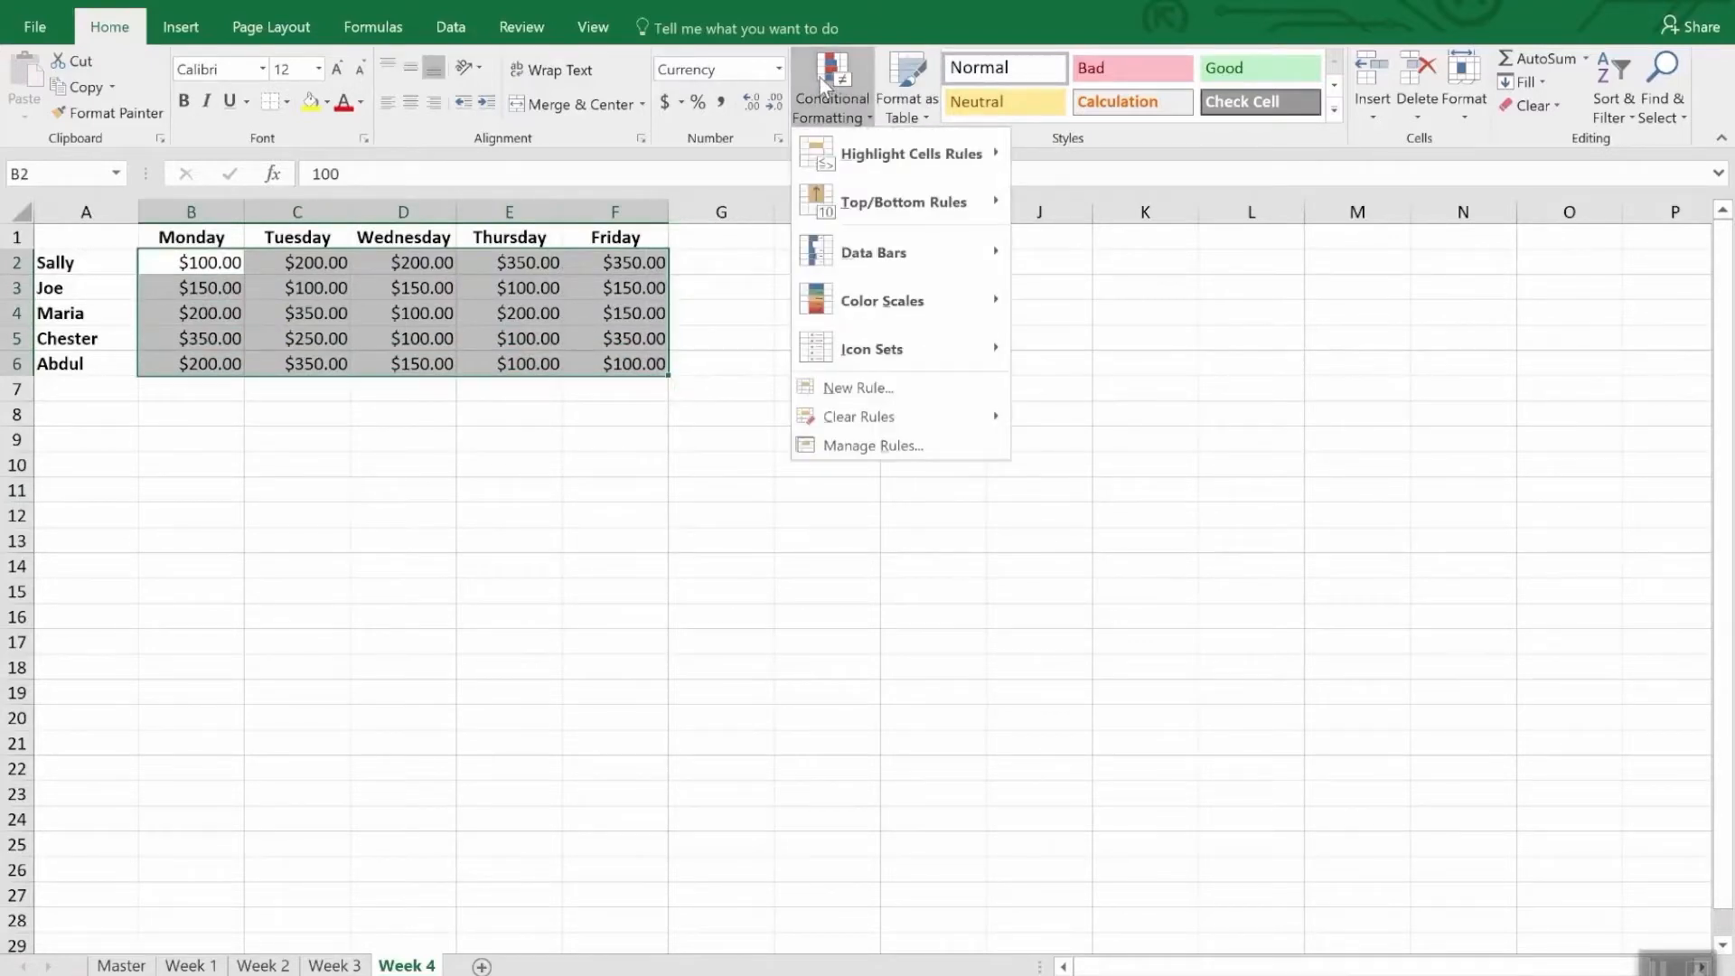
pyautogui.click(899, 394)
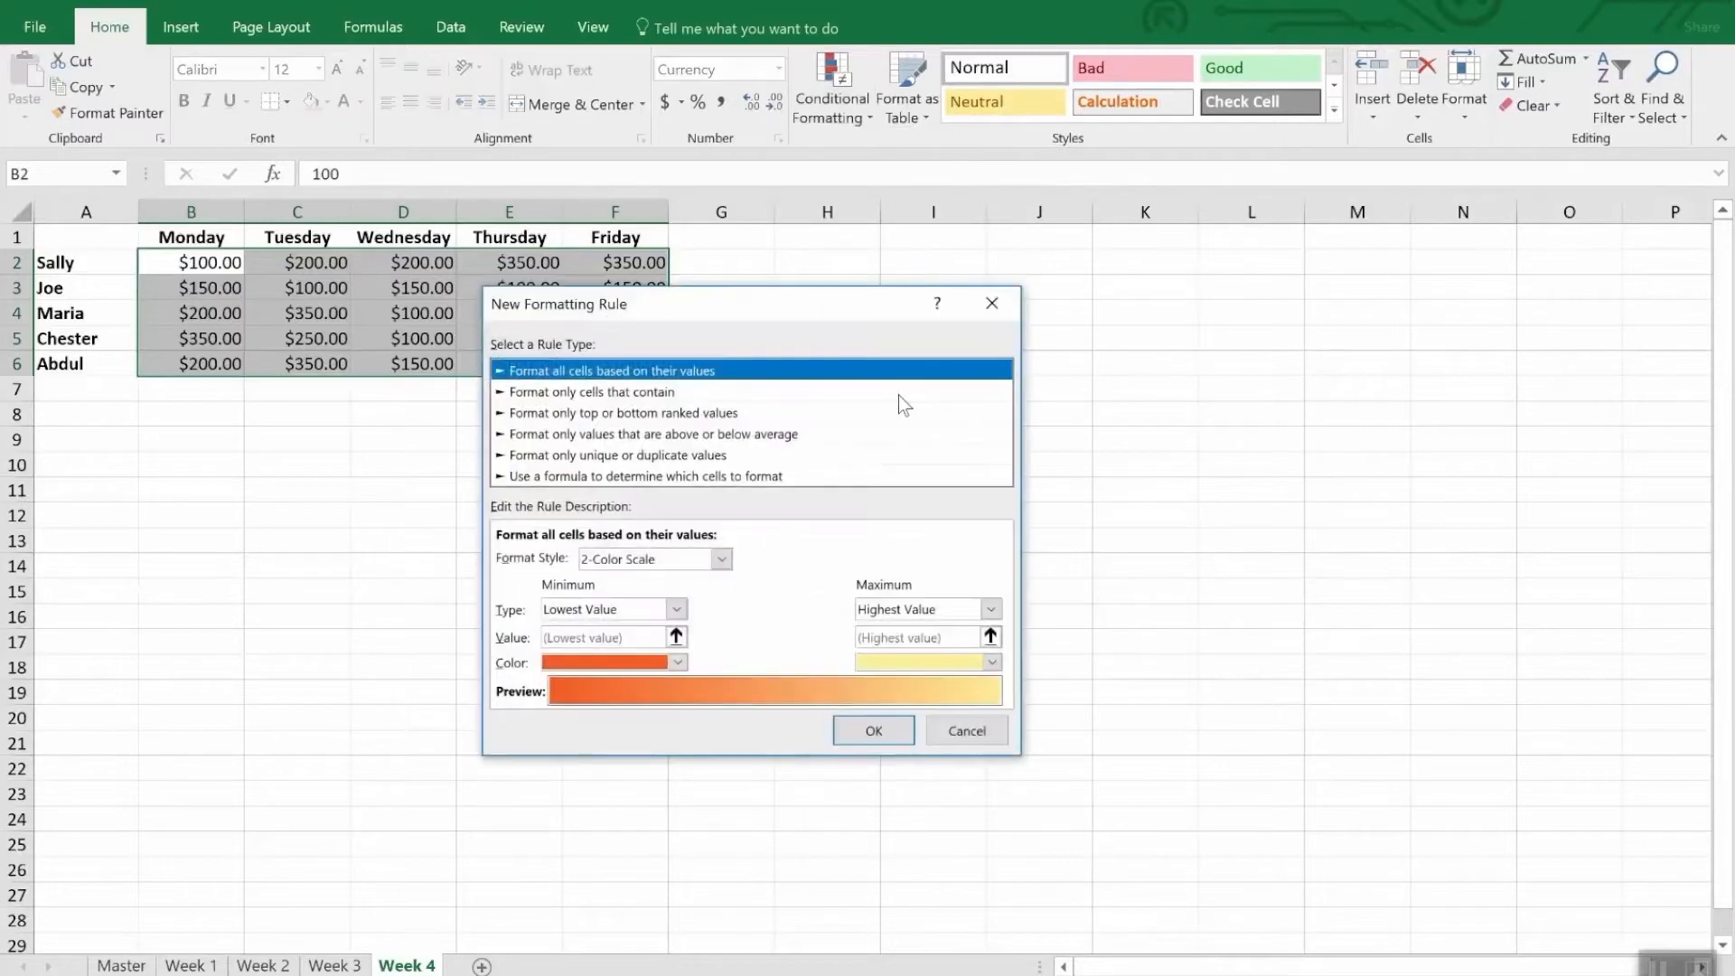
pyautogui.click(578, 477)
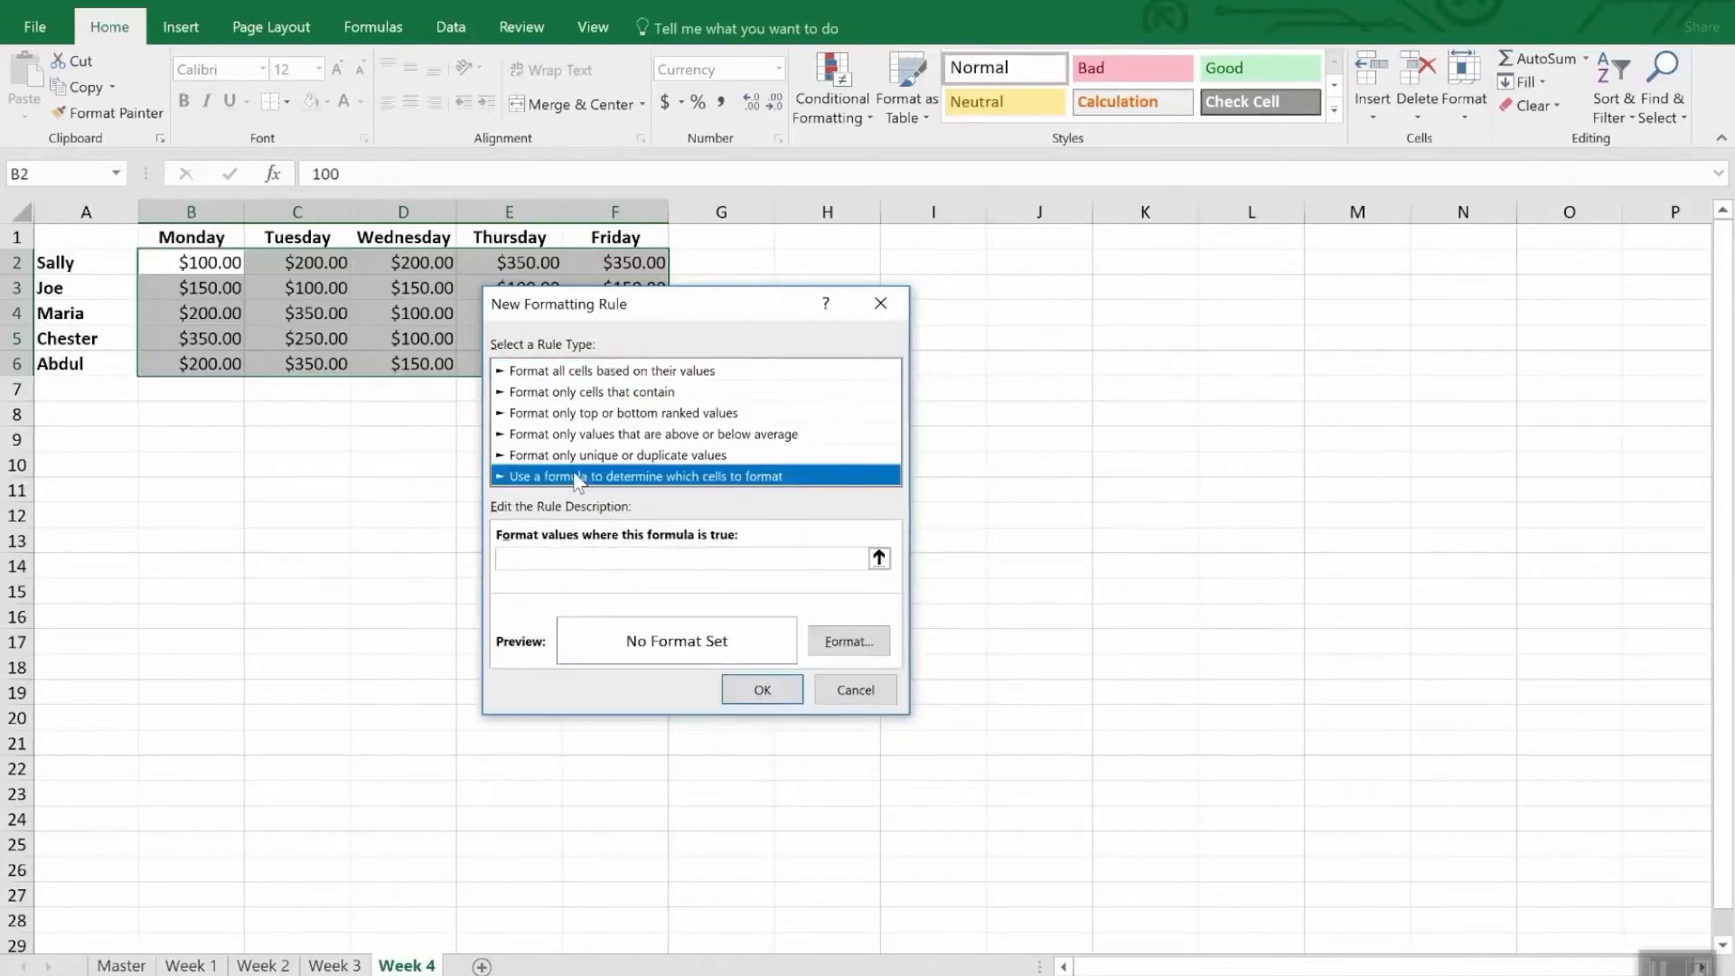
pyautogui.click(573, 559)
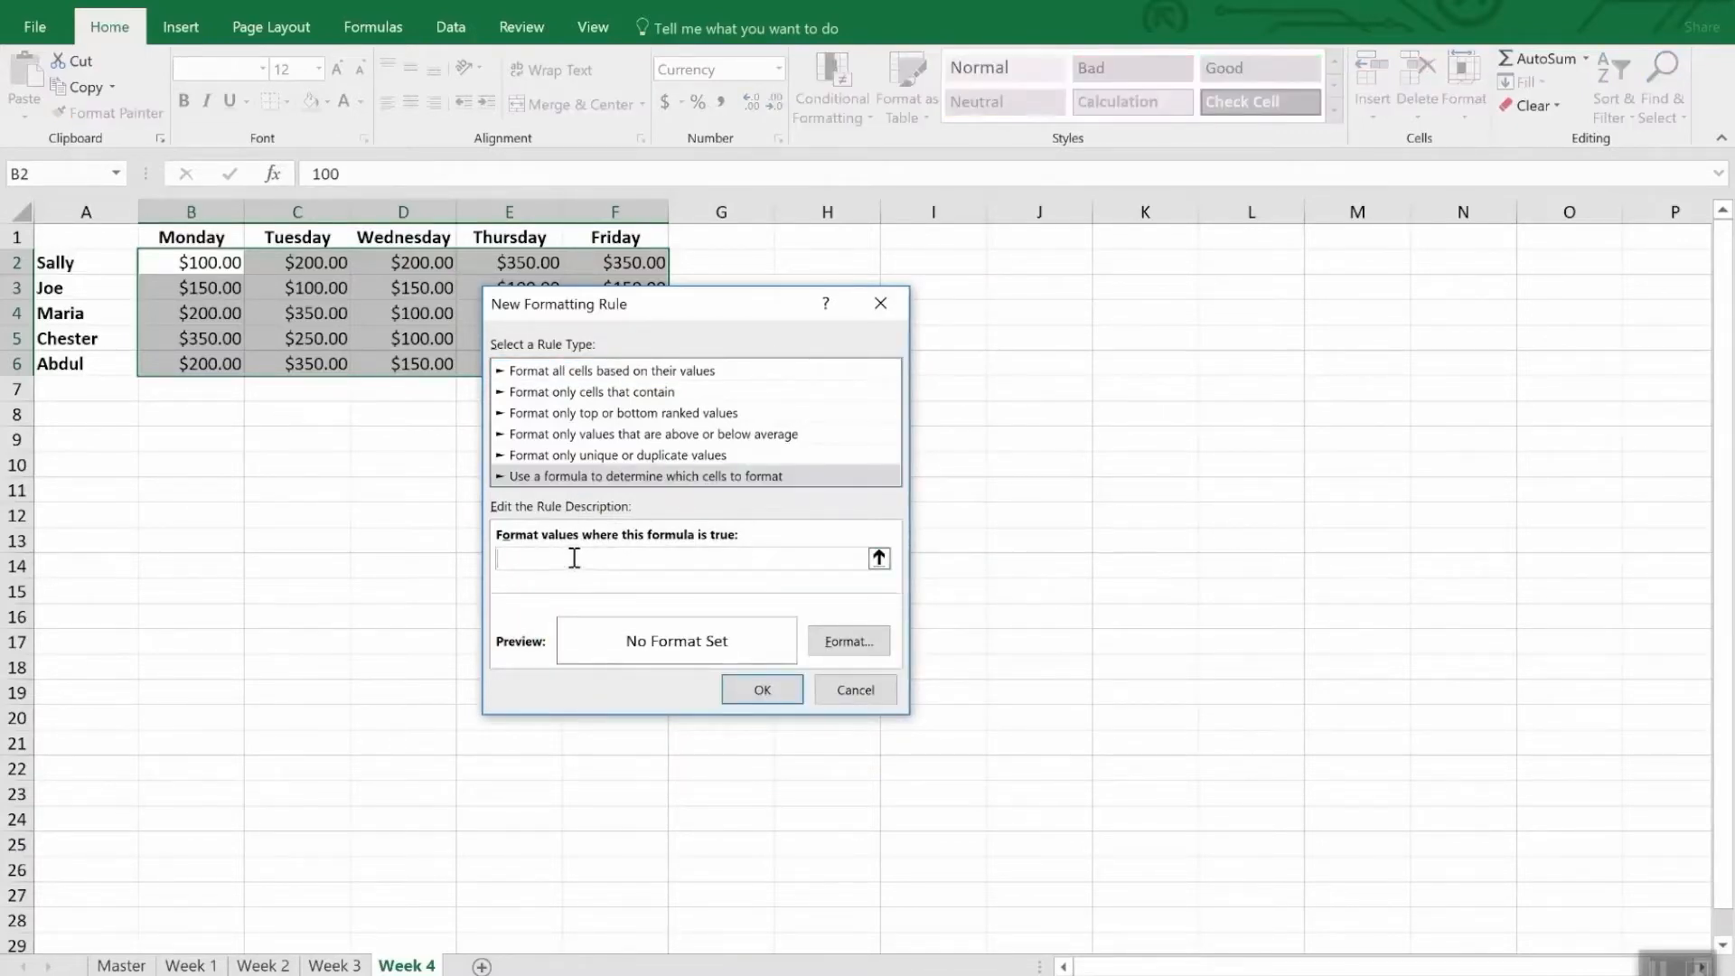
pyautogui.write('=b2<200')
# - Give the formula rule a yellow background fill and apply it to the sales figures
pyautogui.click(849, 640)
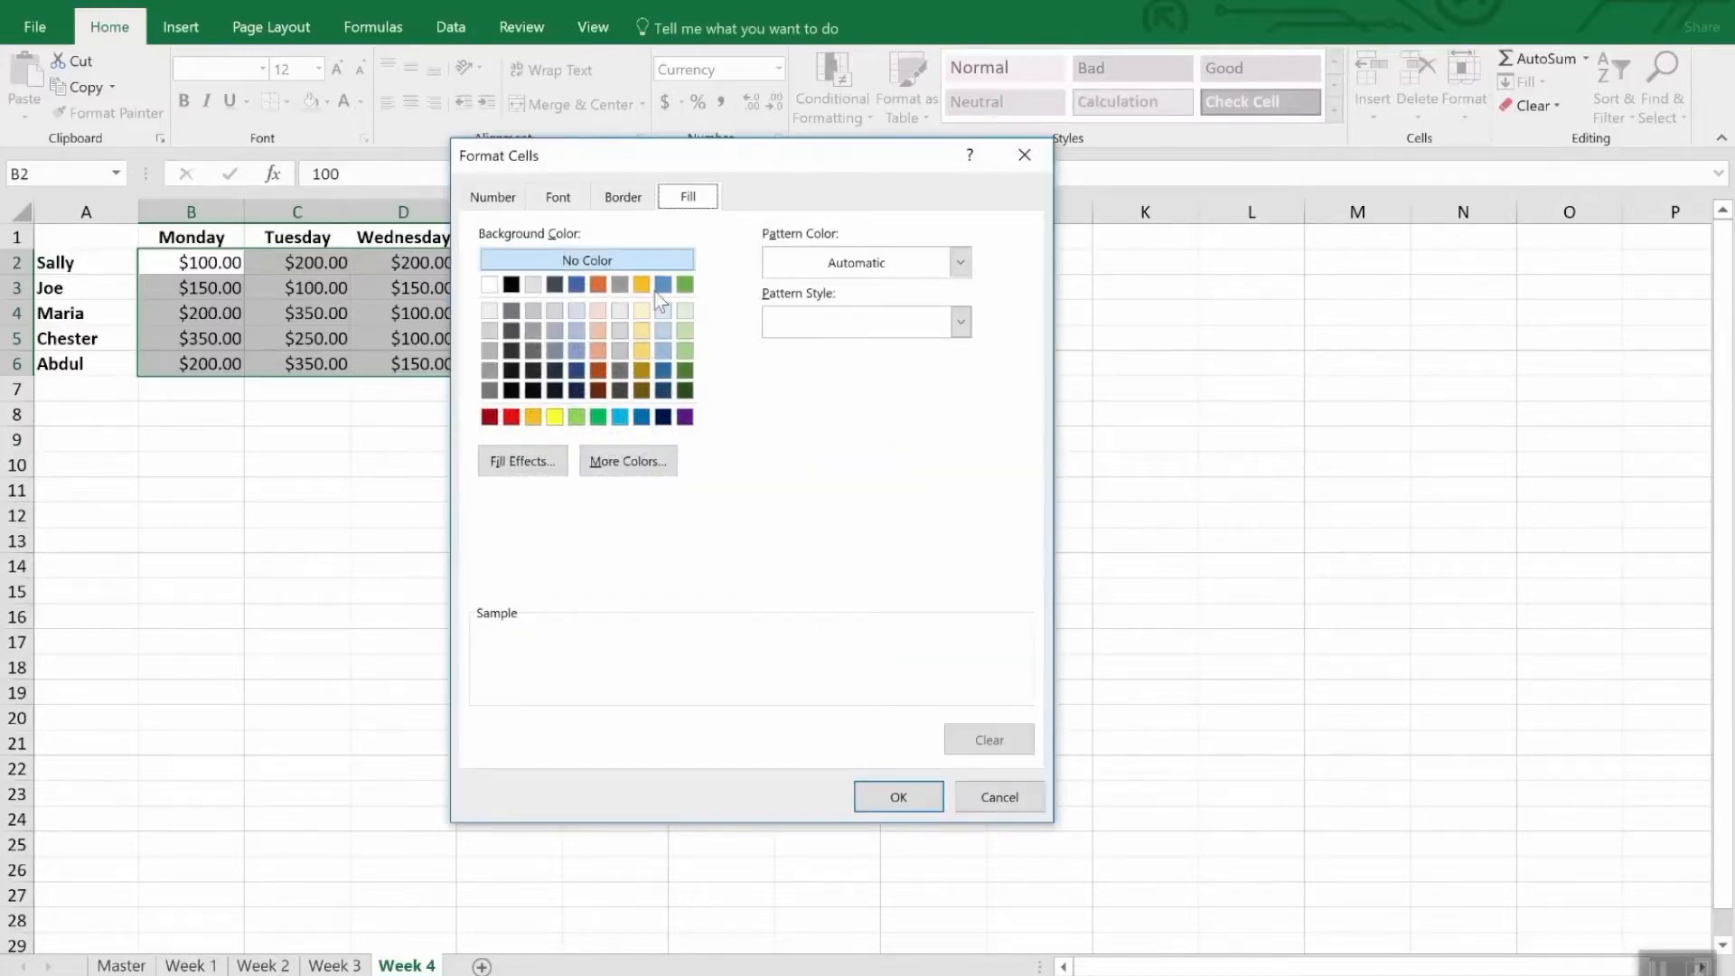
pyautogui.click(554, 416)
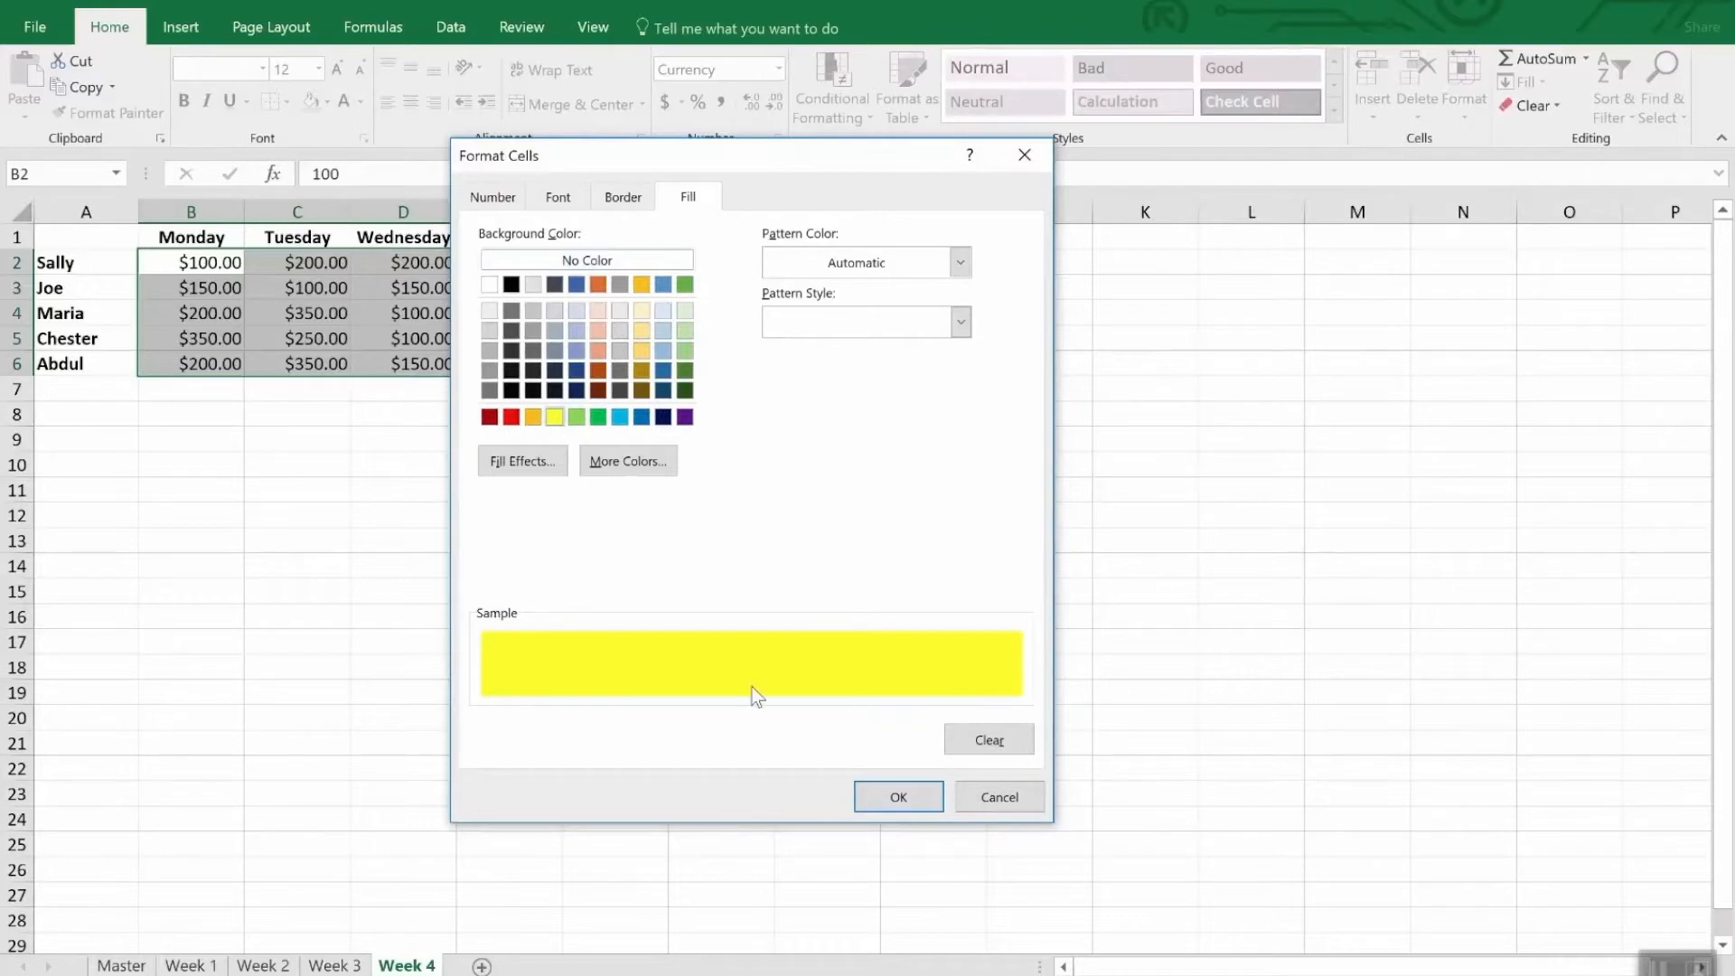
pyautogui.click(902, 795)
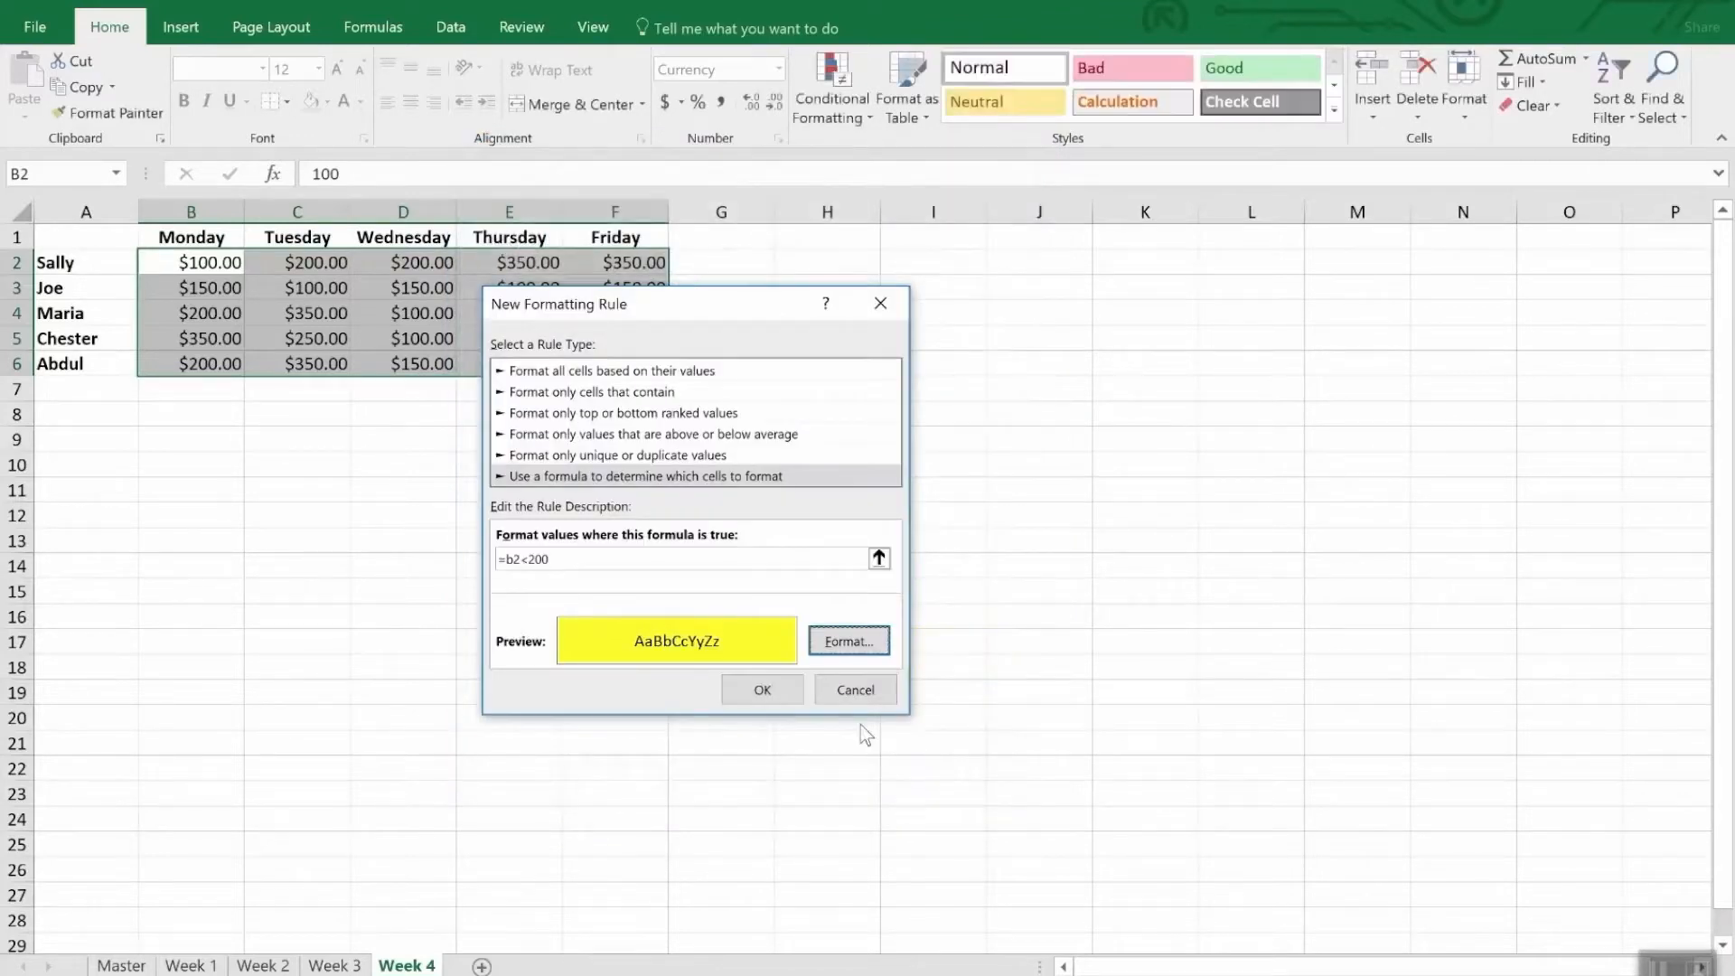
pyautogui.click(764, 691)
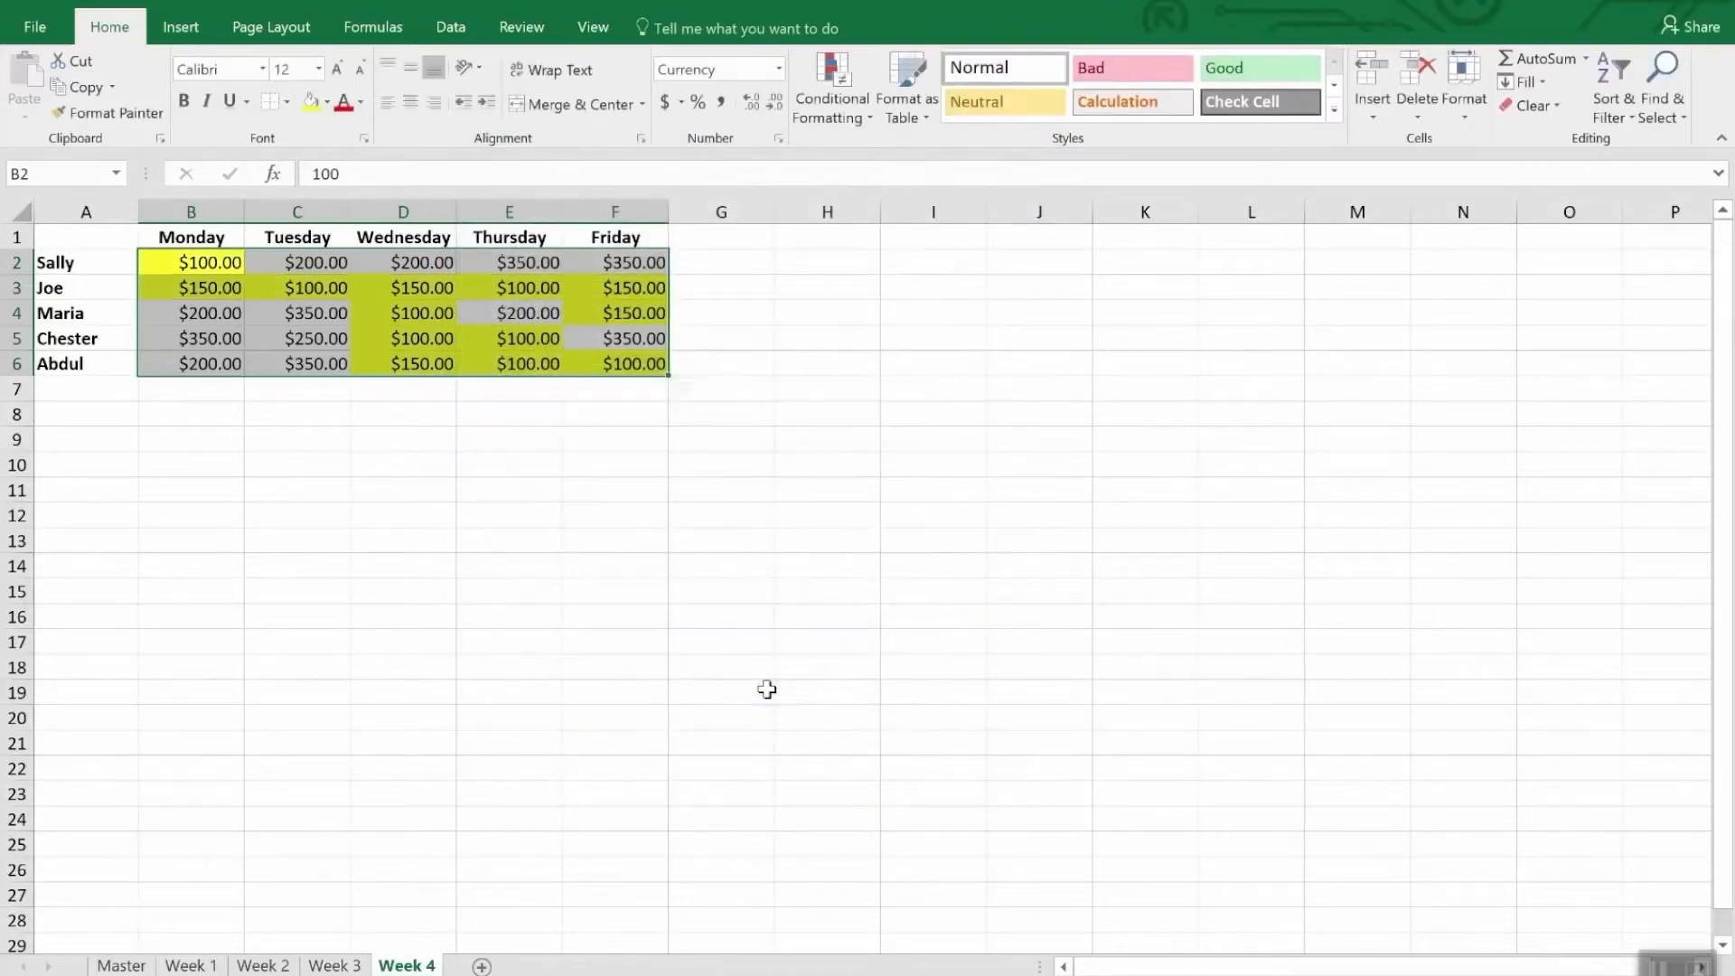
pyautogui.click(476, 565)
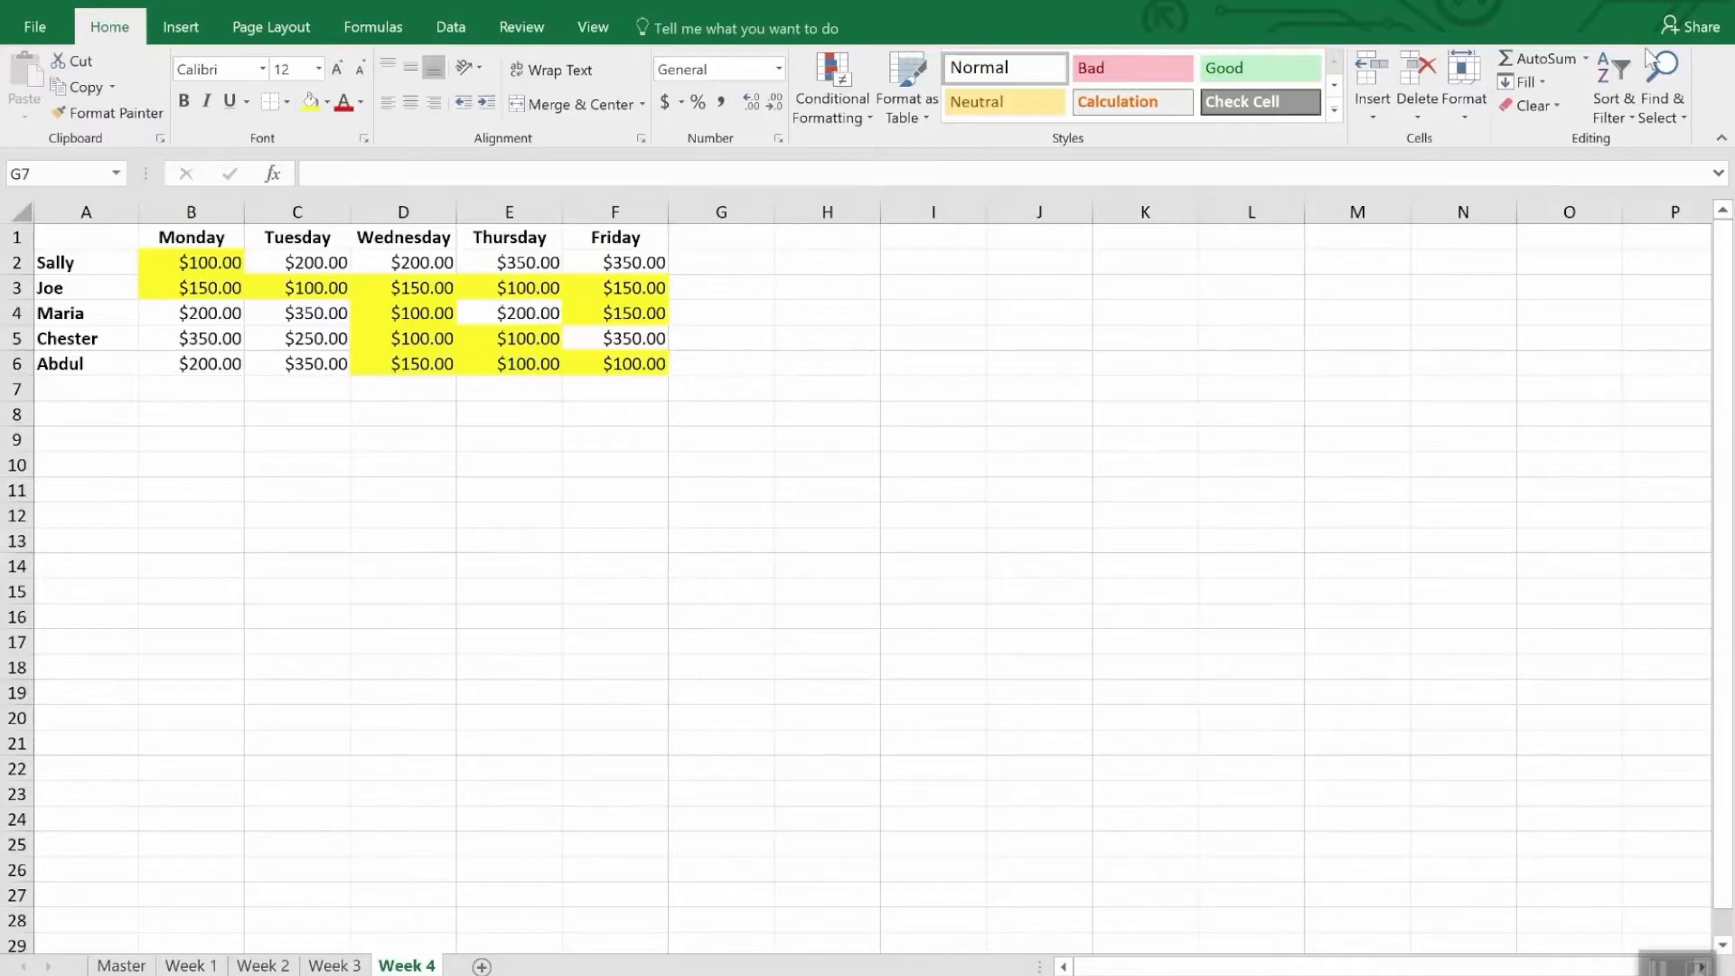
# - Select all cells with conditional formatting on the Week 4 sheet
pyautogui.click(1671, 118)
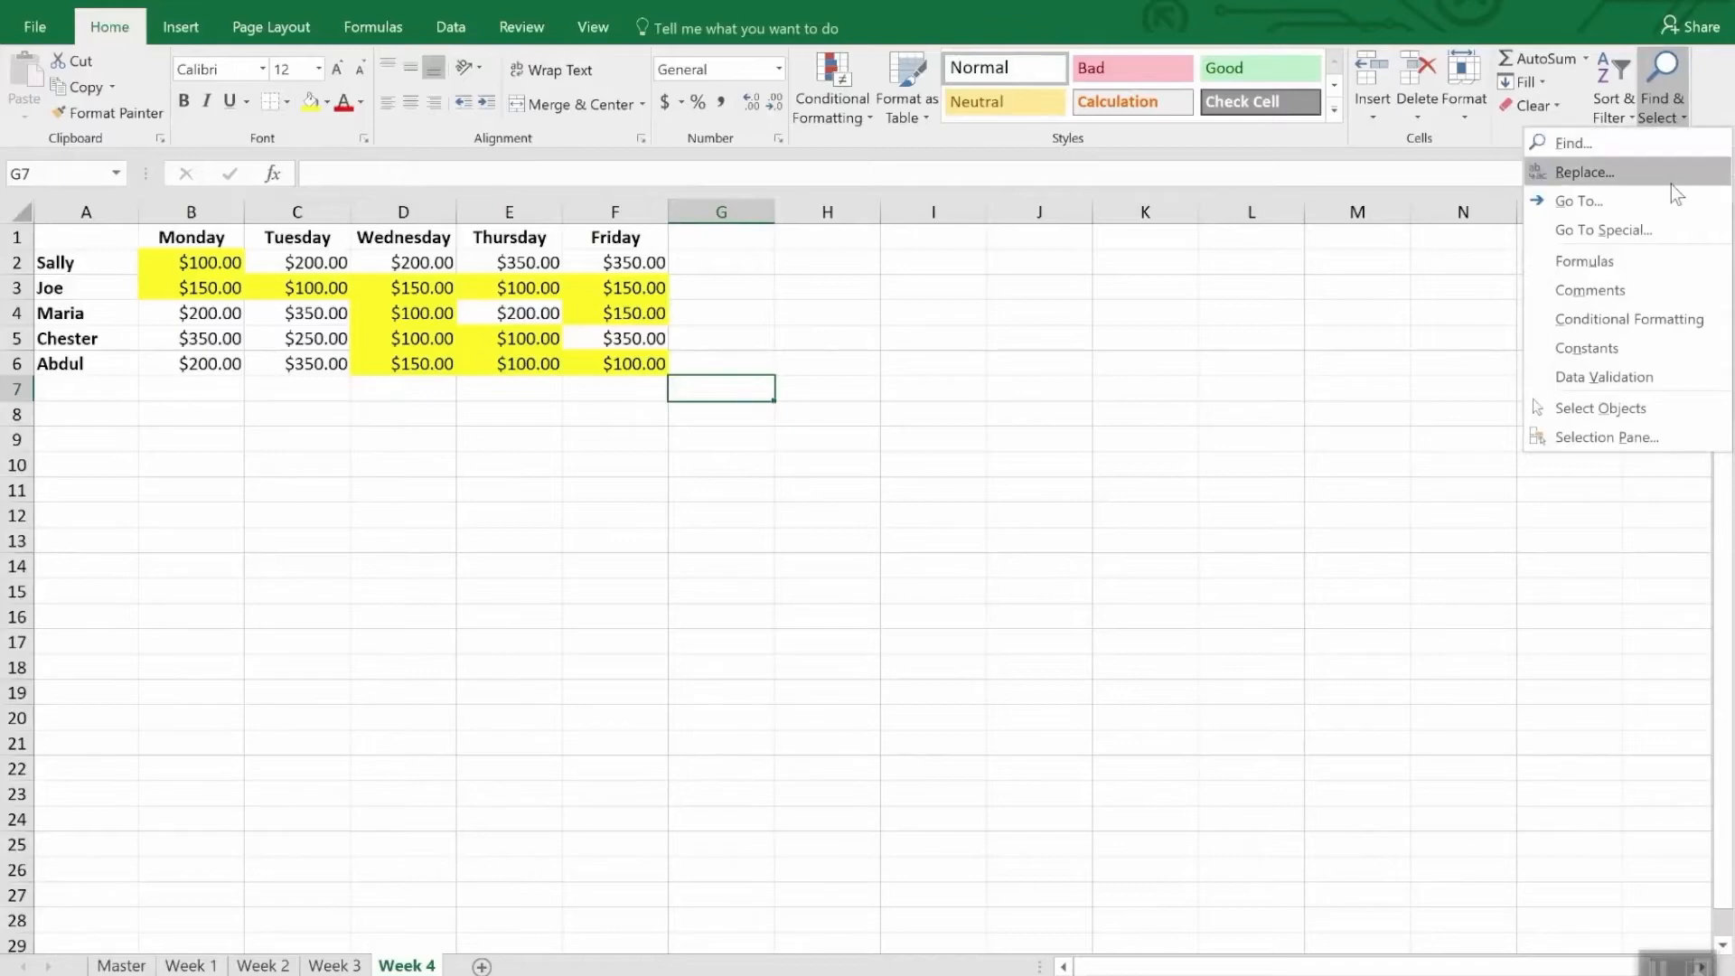
pyautogui.click(1681, 318)
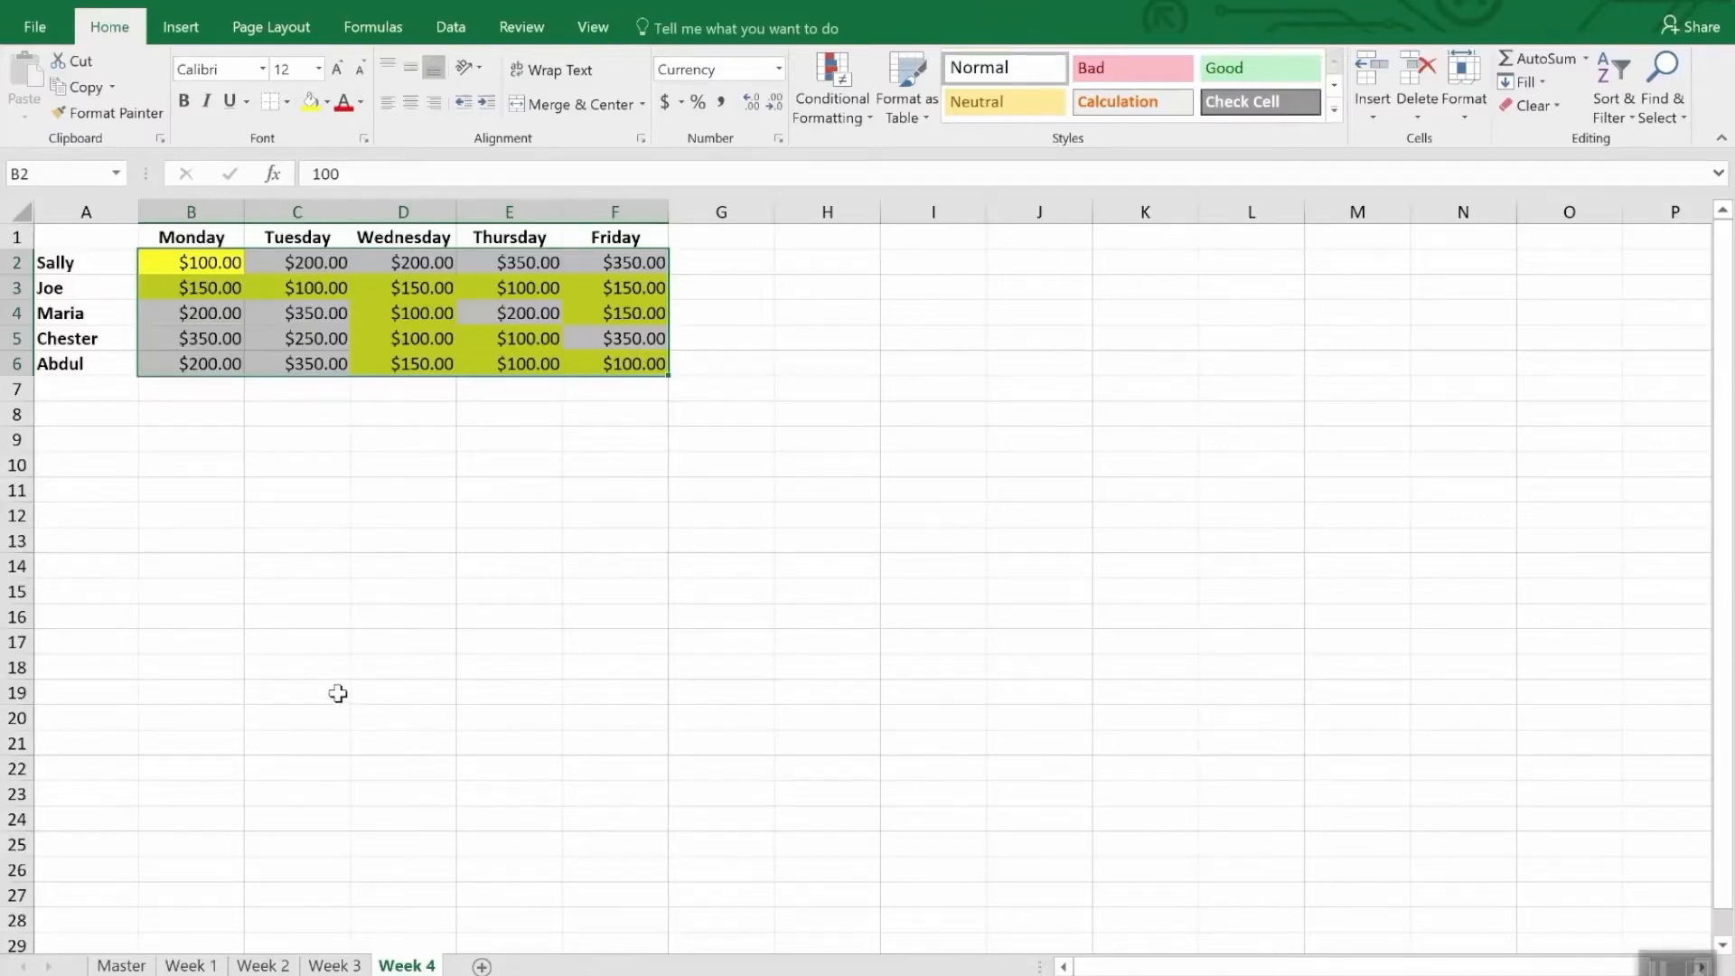
pyautogui.click(118, 116)
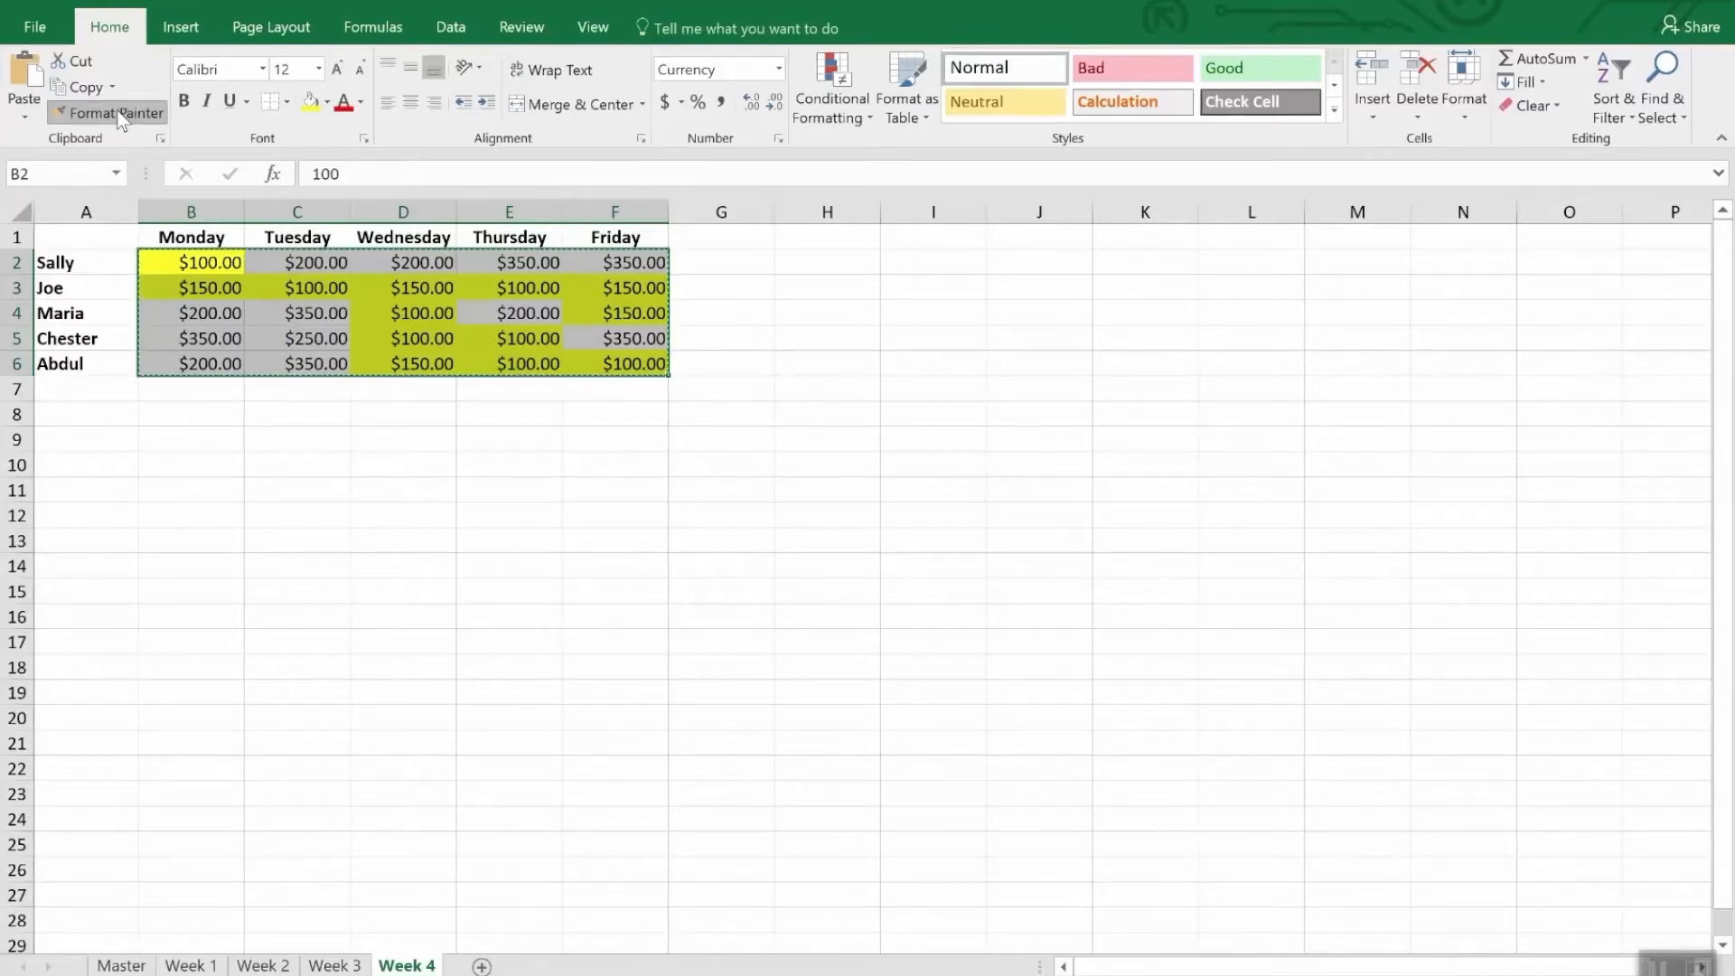
pyautogui.click(119, 116)
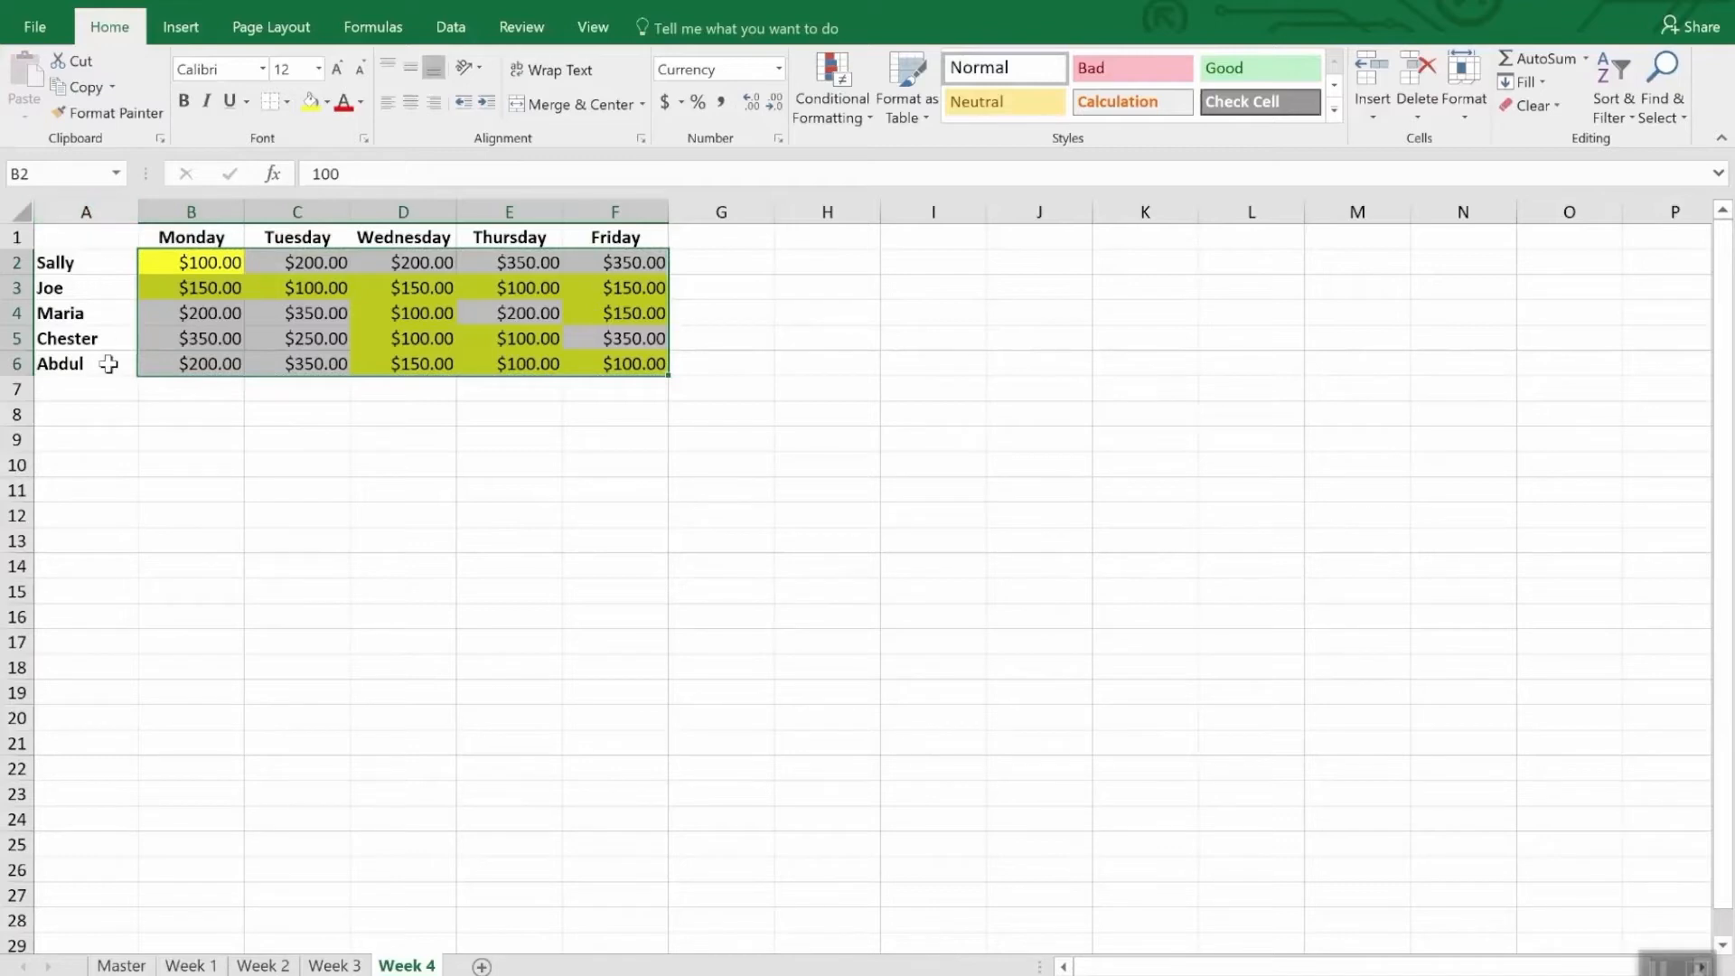
pyautogui.click(348, 967)
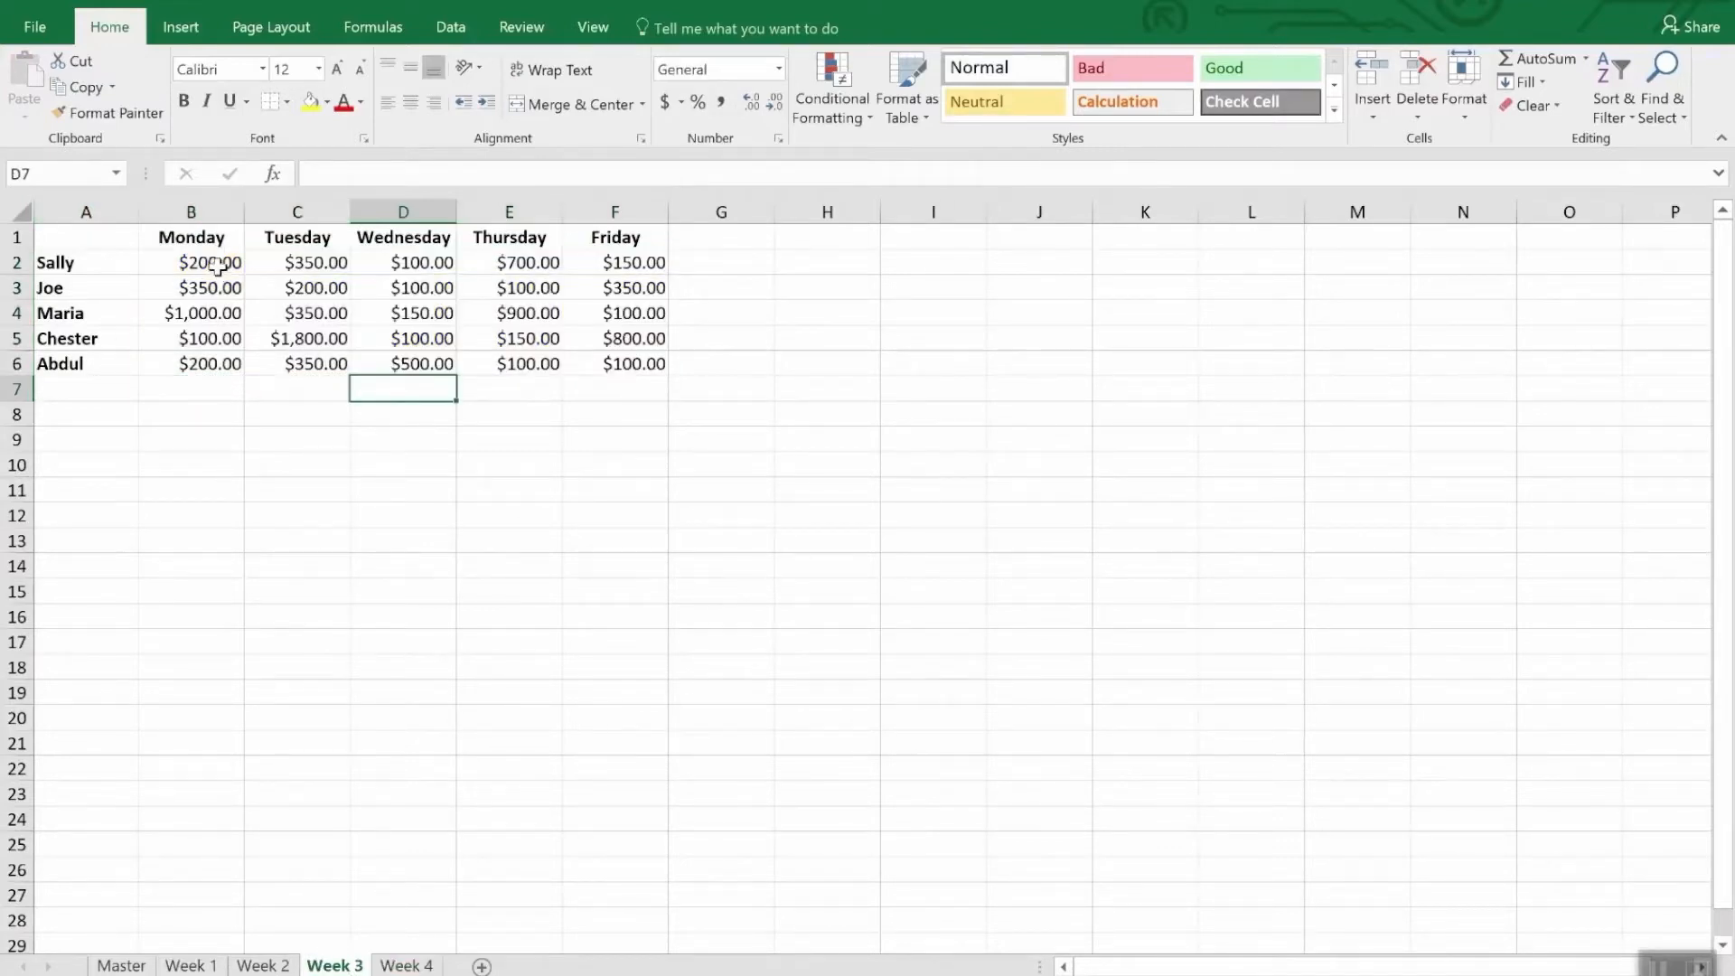
pyautogui.moveTo(218, 267); pyautogui.dragTo(607, 383)
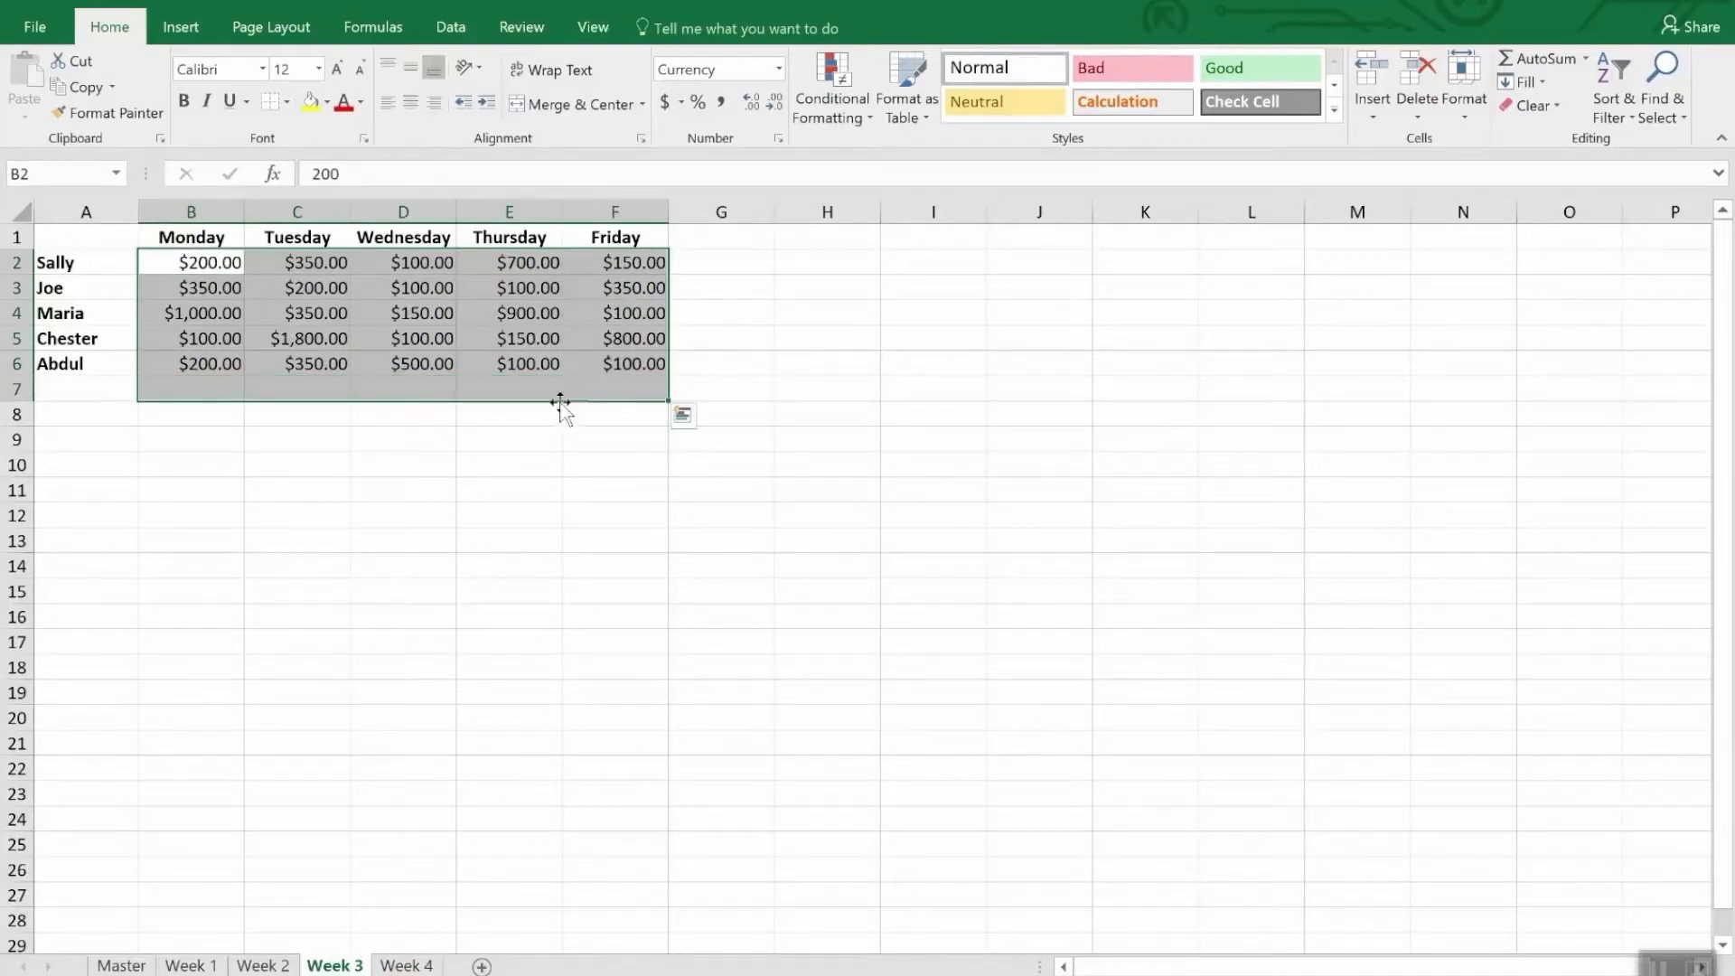
# - Copy the formatting of Week 4's B2:F6 to B2:F6 of the Week 3 sheet, keeping Format Painter active for repeated use
pyautogui.click(402, 966)
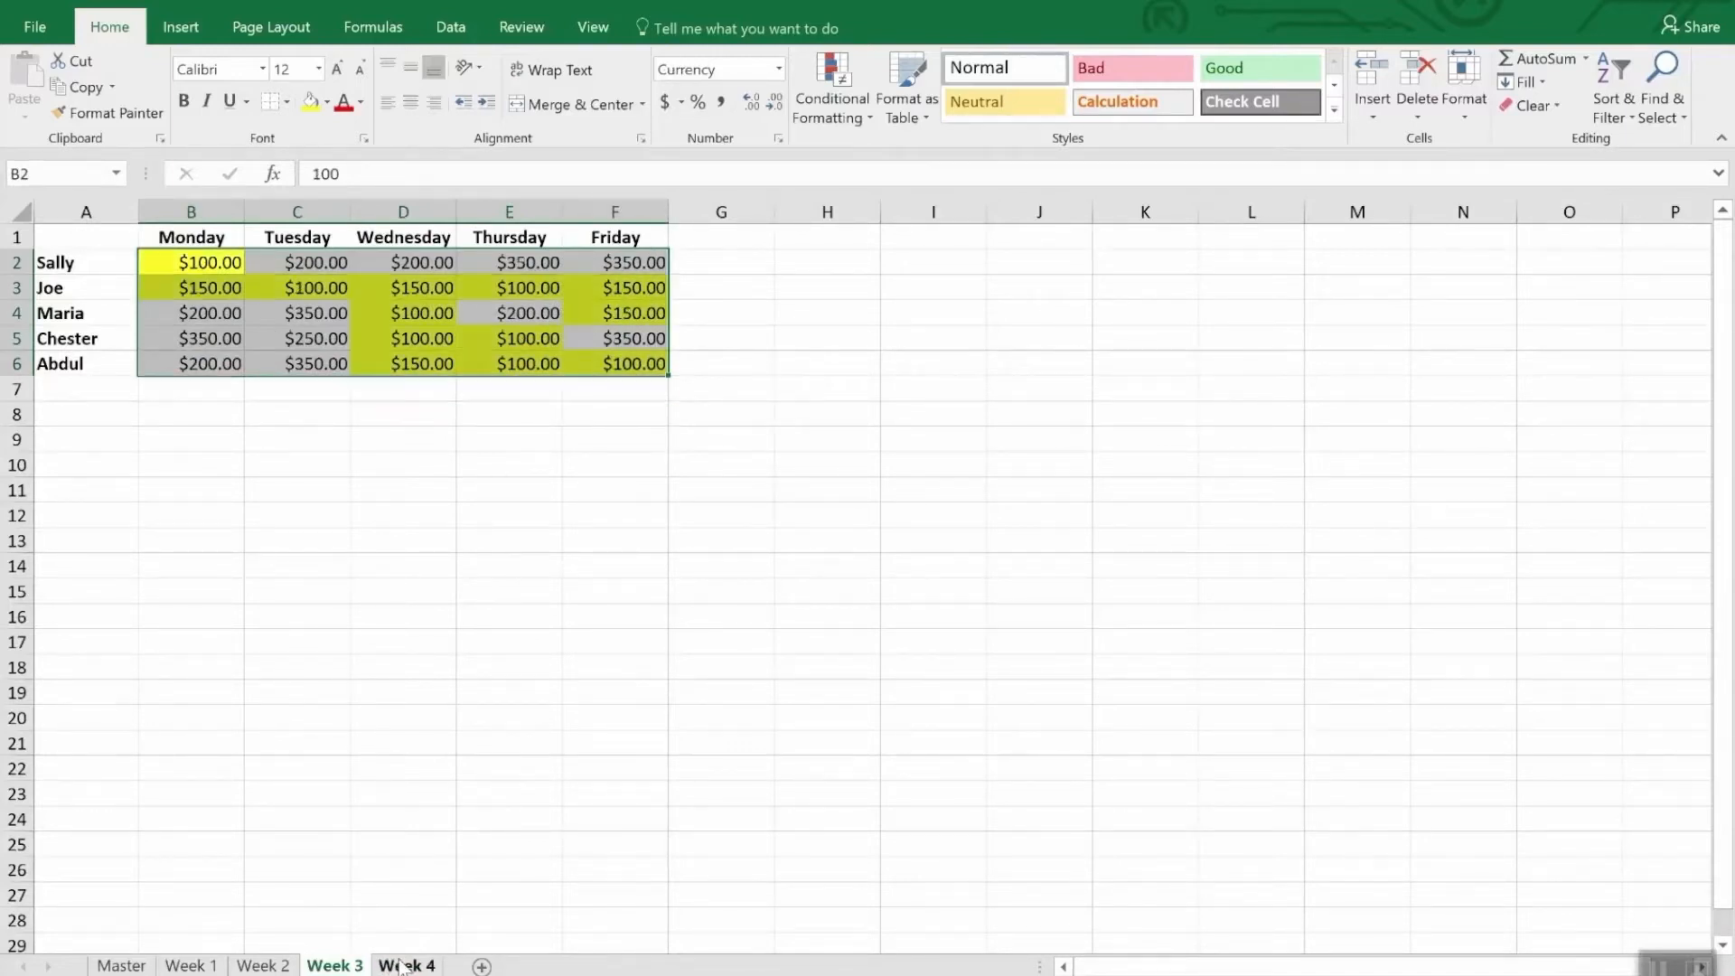
pyautogui.click(114, 116)
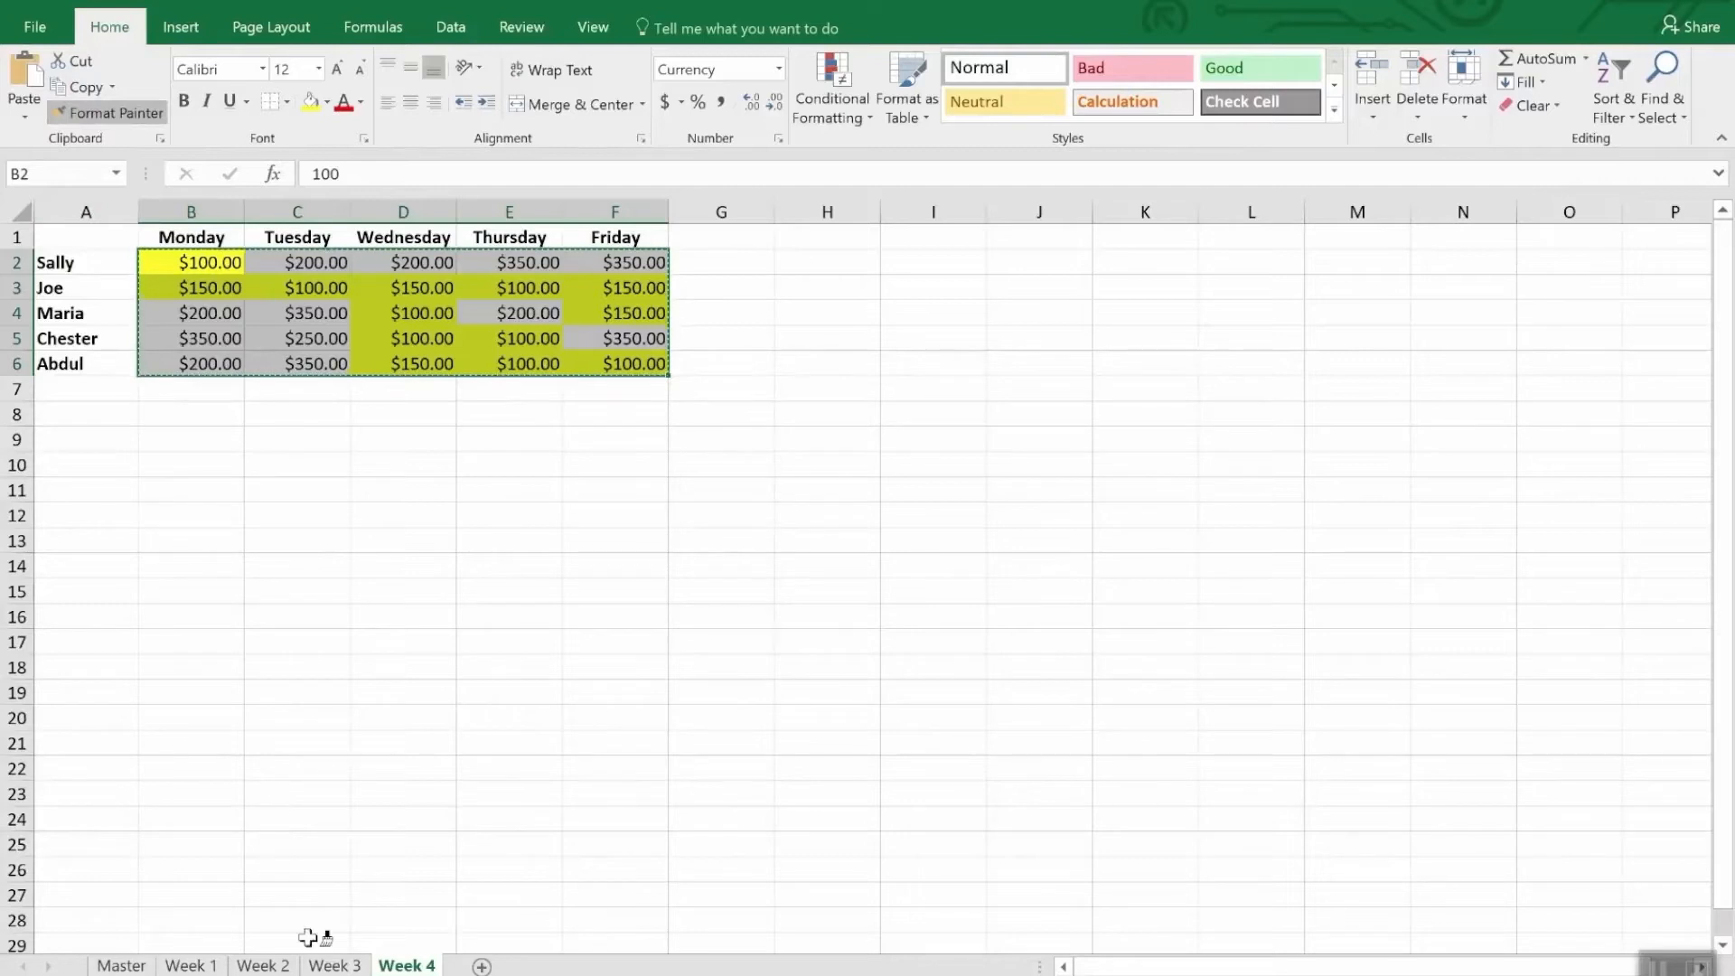
pyautogui.click(334, 965)
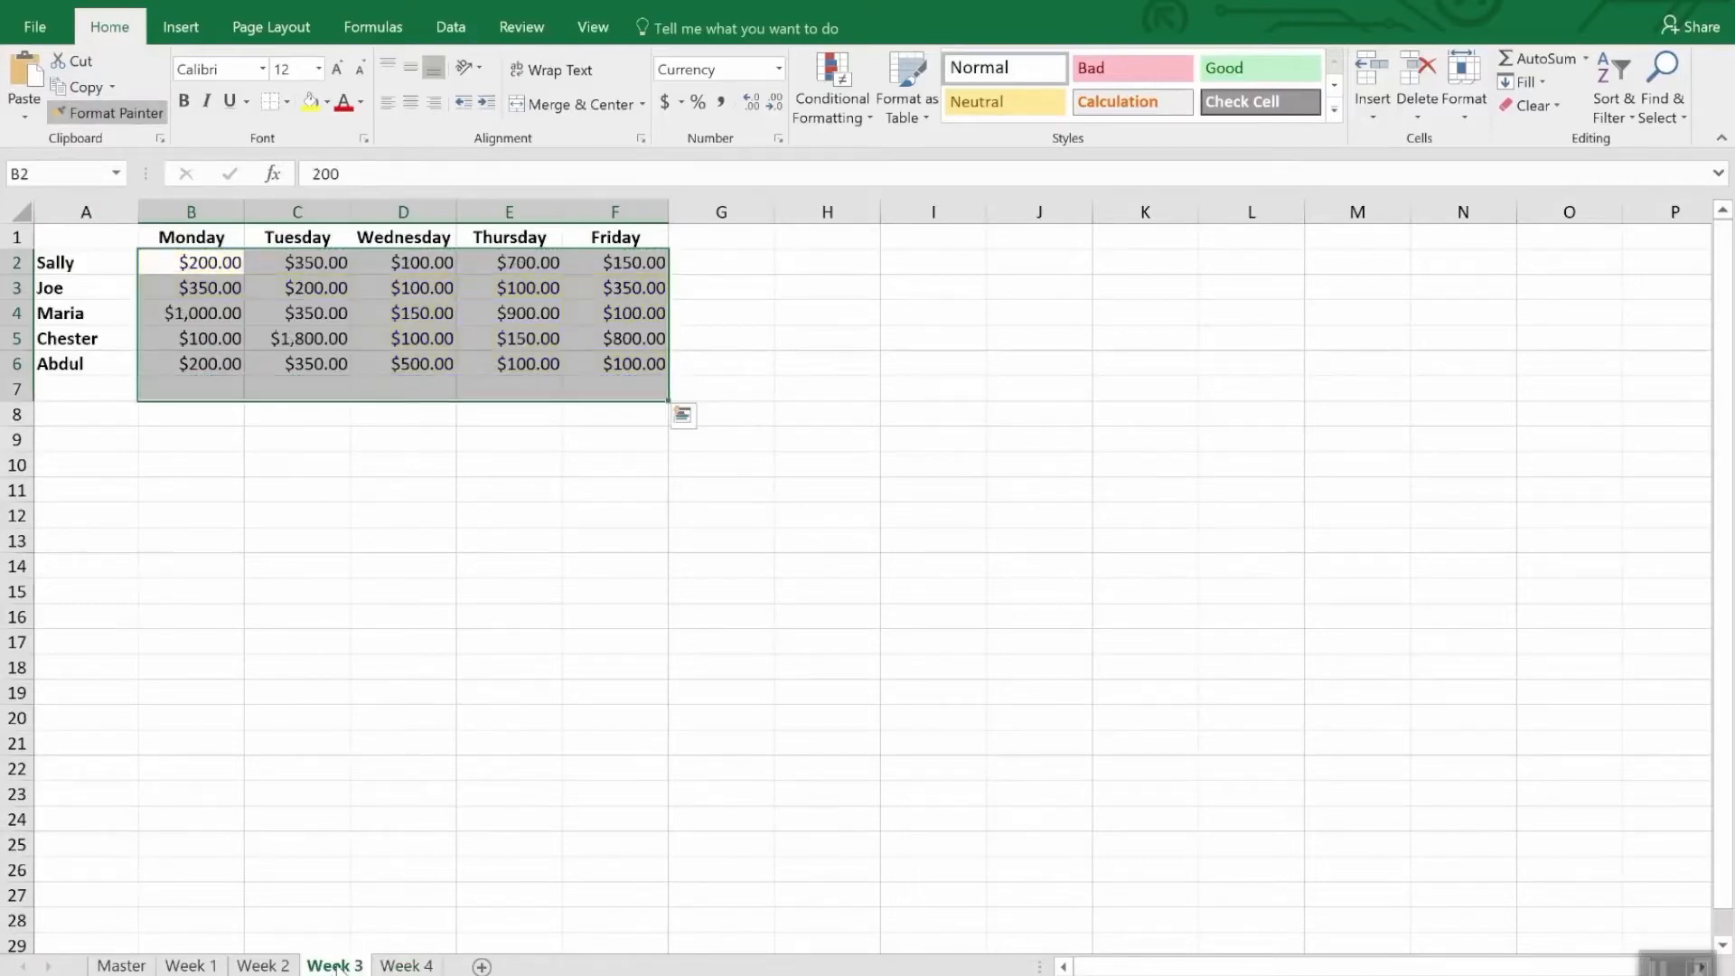
pyautogui.moveTo(199, 263)
pyautogui.mouseDown()
pyautogui.moveTo(375, 286)
pyautogui.moveTo(631, 361)
pyautogui.mouseUp()
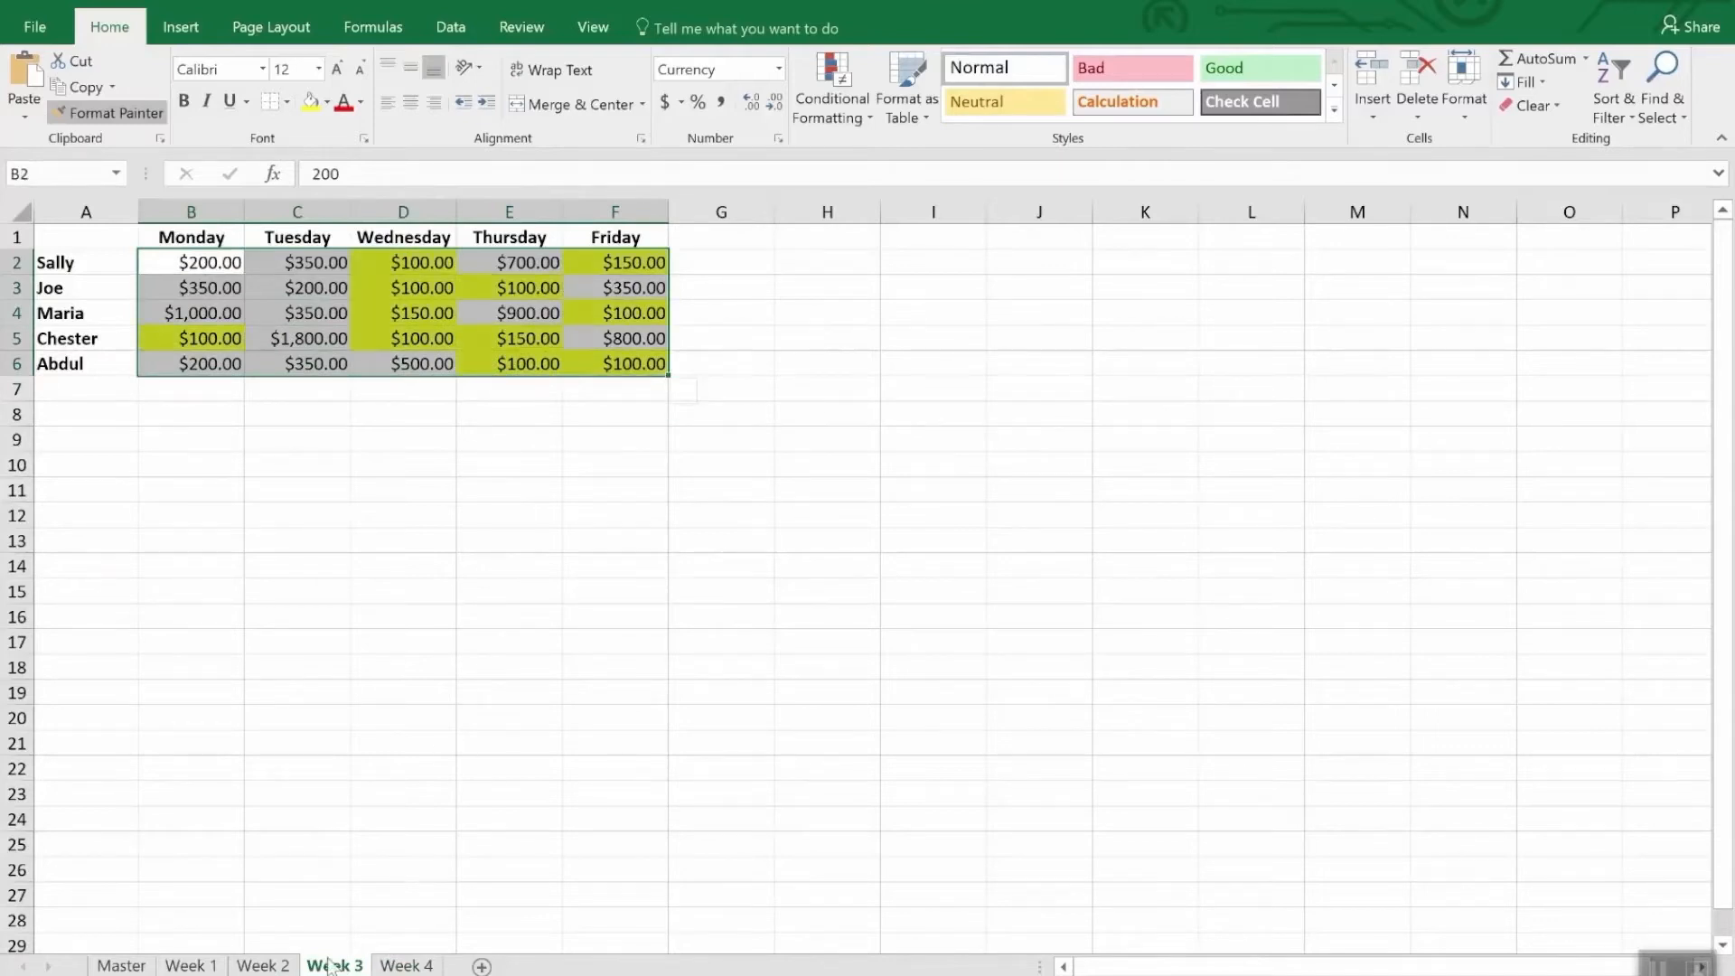
# - Paint the same conditional formatting onto B2:F6 of the Week 2 and Week 1 sheets
pyautogui.click(263, 965)
pyautogui.moveTo(208, 259); pyautogui.dragTo(666, 361)
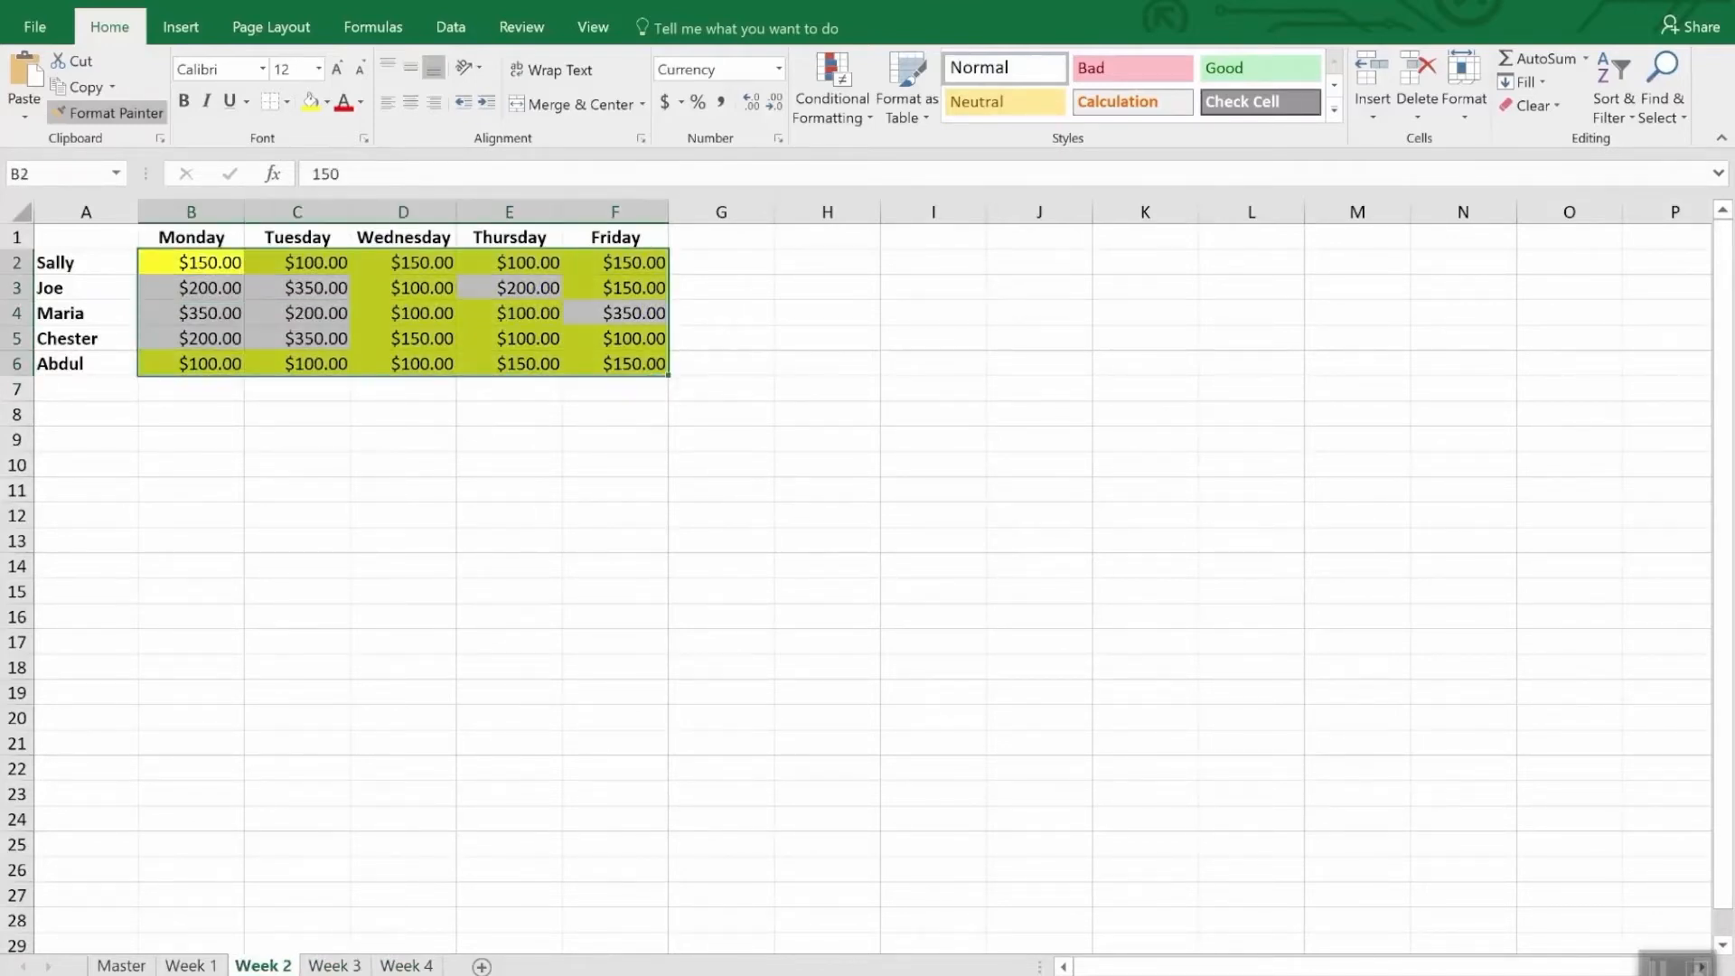
pyautogui.click(191, 966)
pyautogui.moveTo(212, 268); pyautogui.dragTo(612, 370)
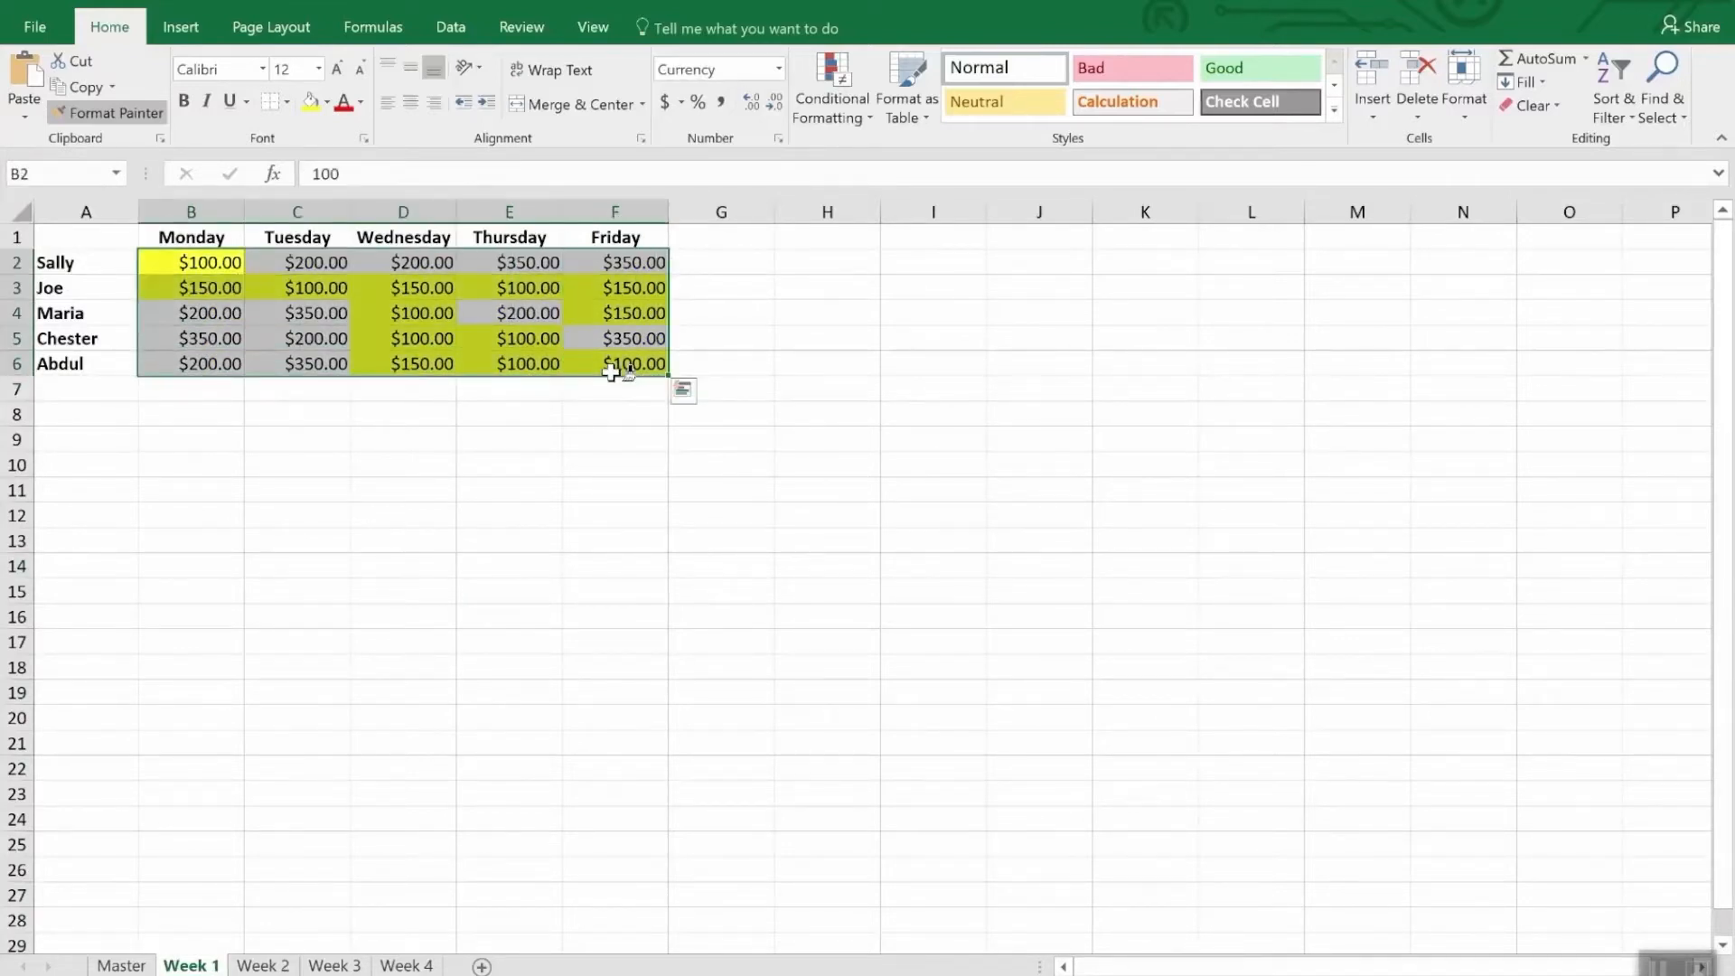
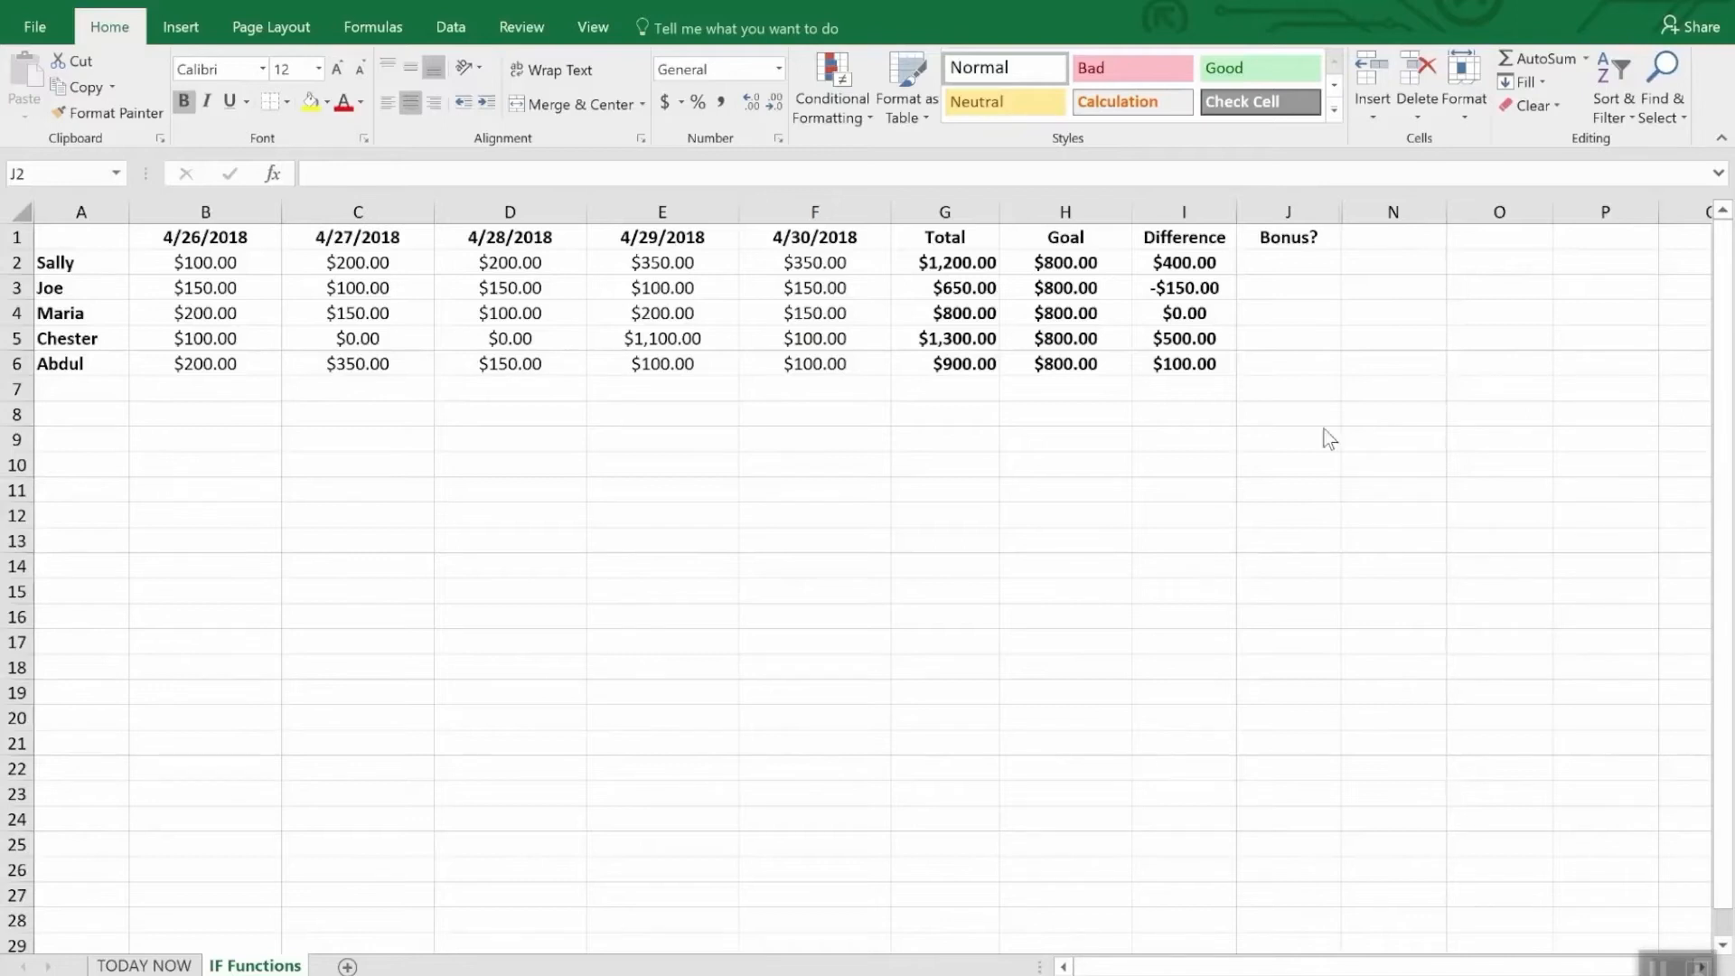
pyautogui.click(1293, 265)
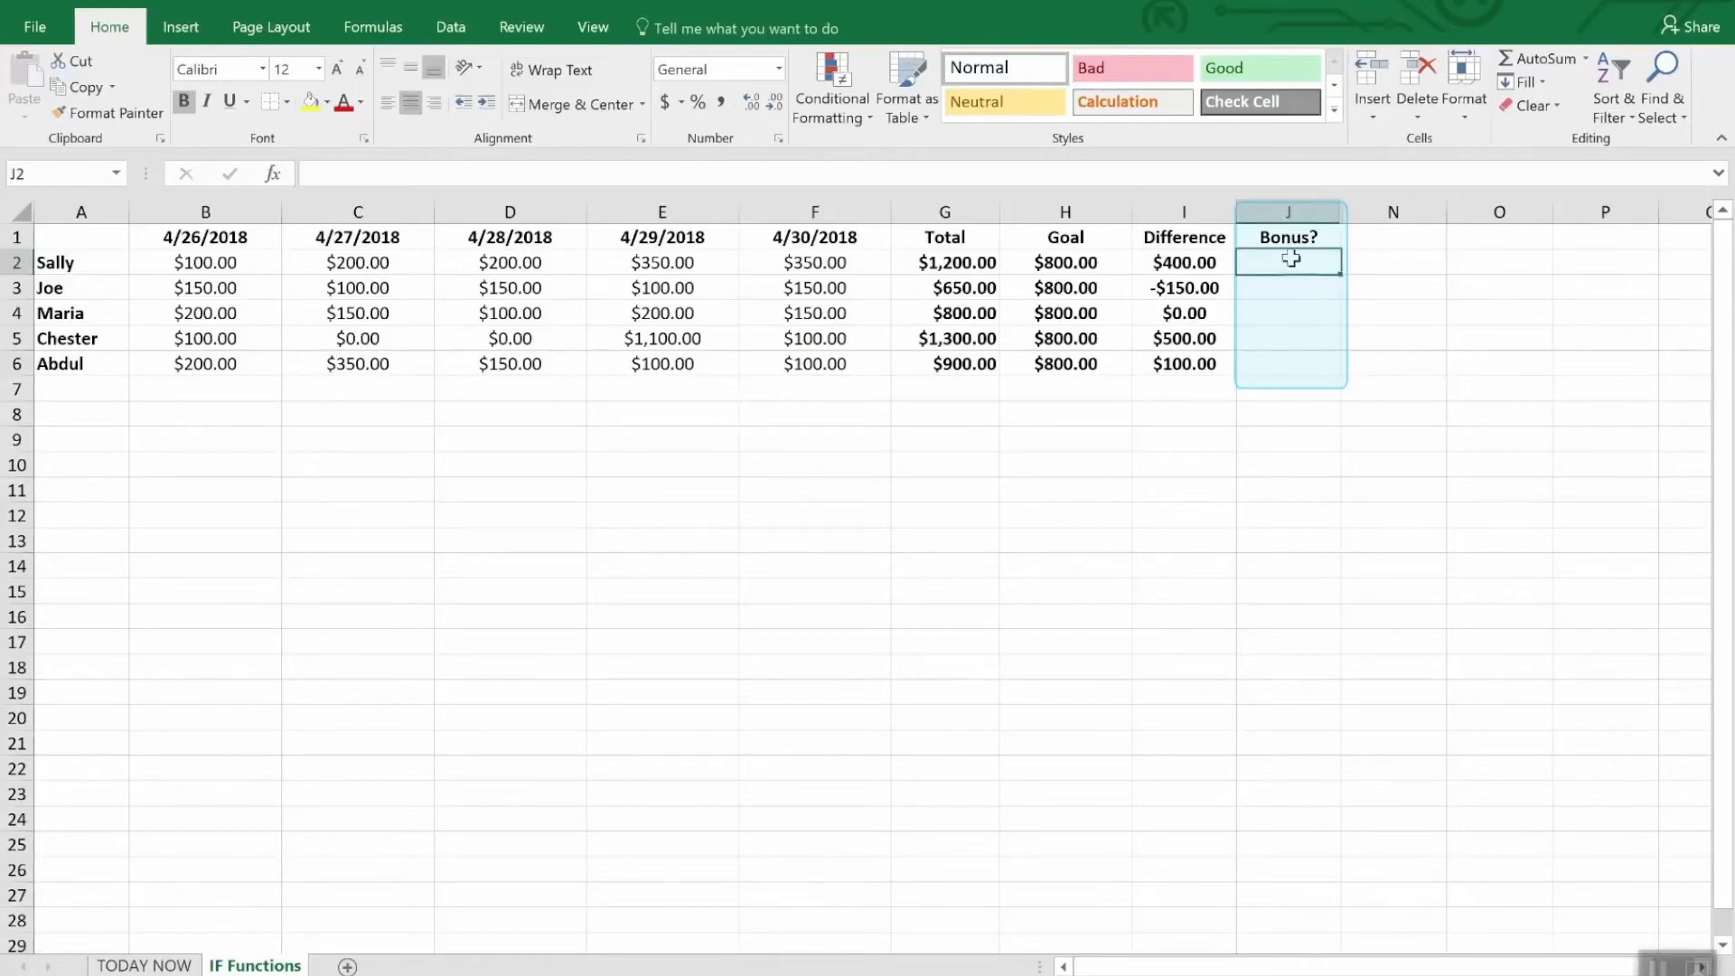
pyautogui.moveTo(1291, 262); pyautogui.dragTo(1295, 389)
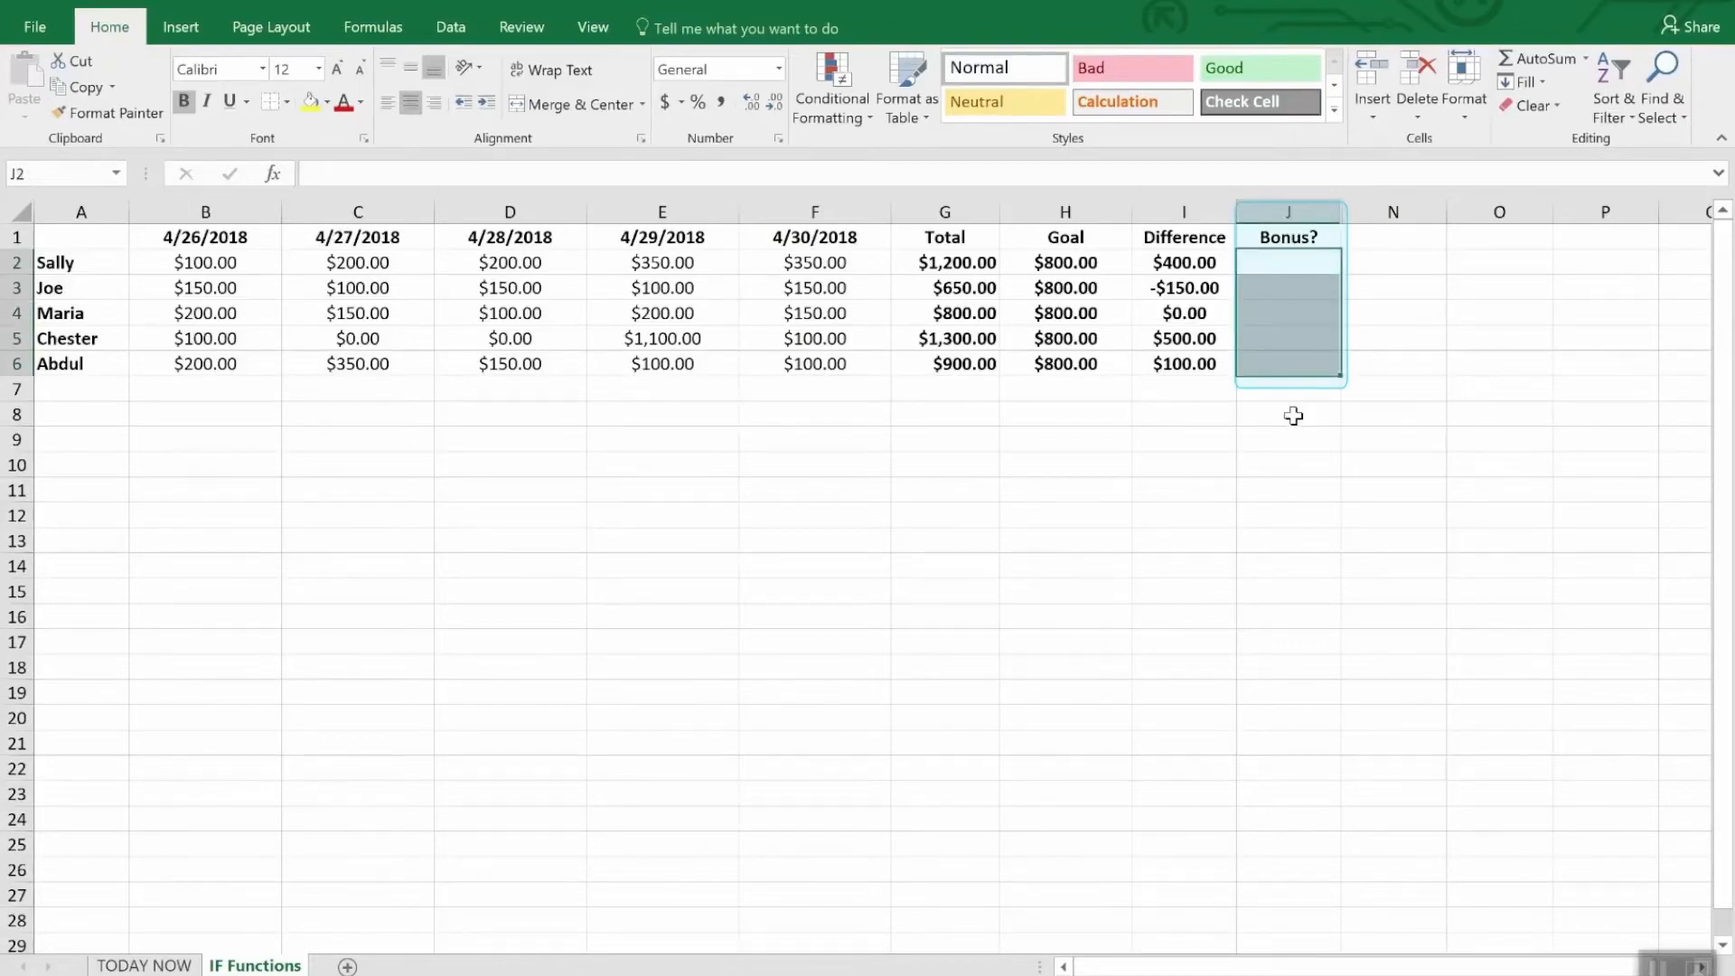
pyautogui.click(1293, 415)
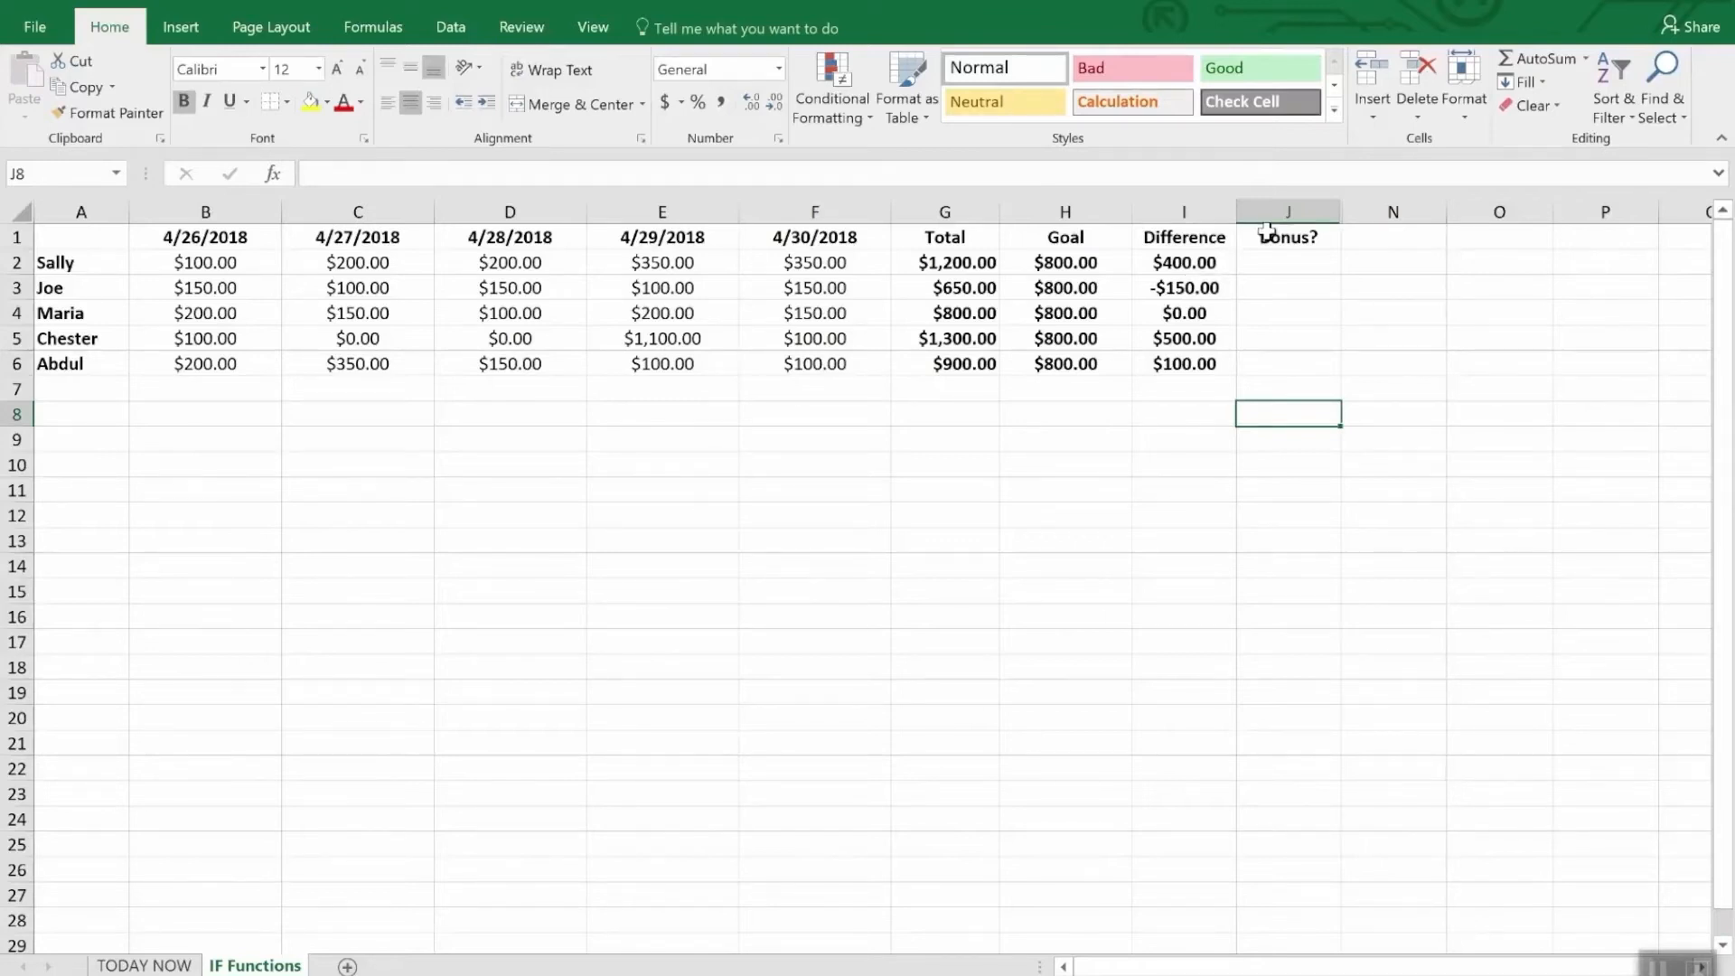
# - Start an IF formula in the first Bonus? cell, J2, with the logical test I2>0
pyautogui.click(1293, 270)
pyautogui.write('=')
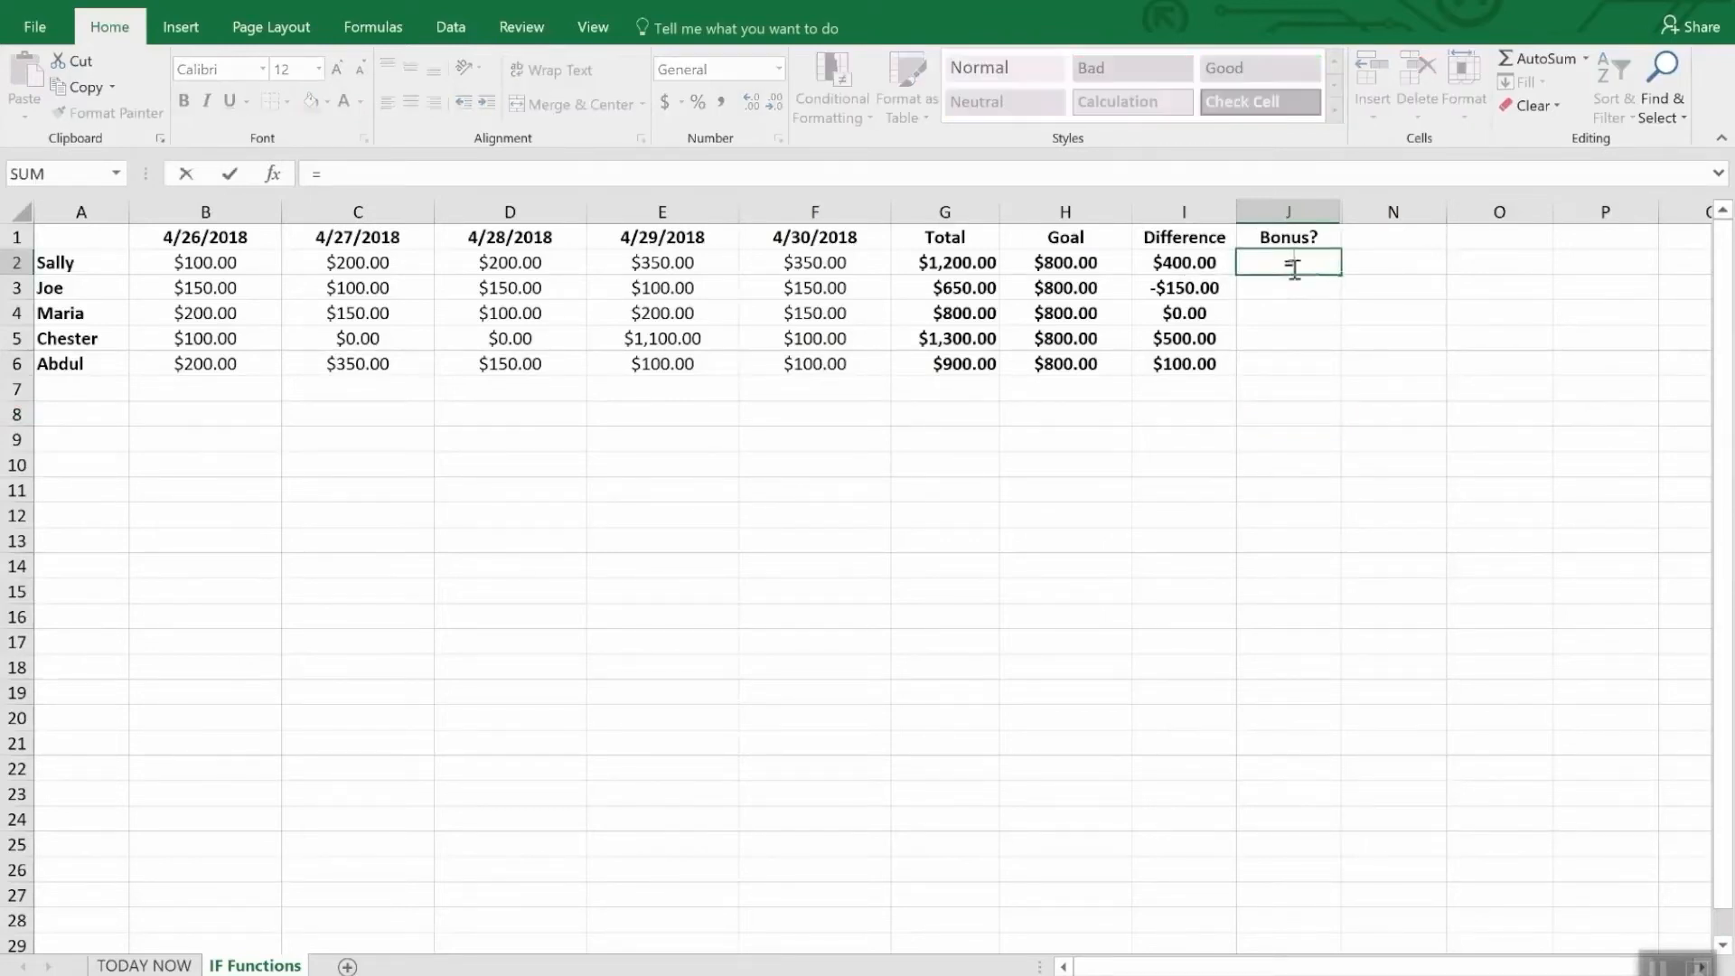
pyautogui.write('if')
pyautogui.press('Tab')
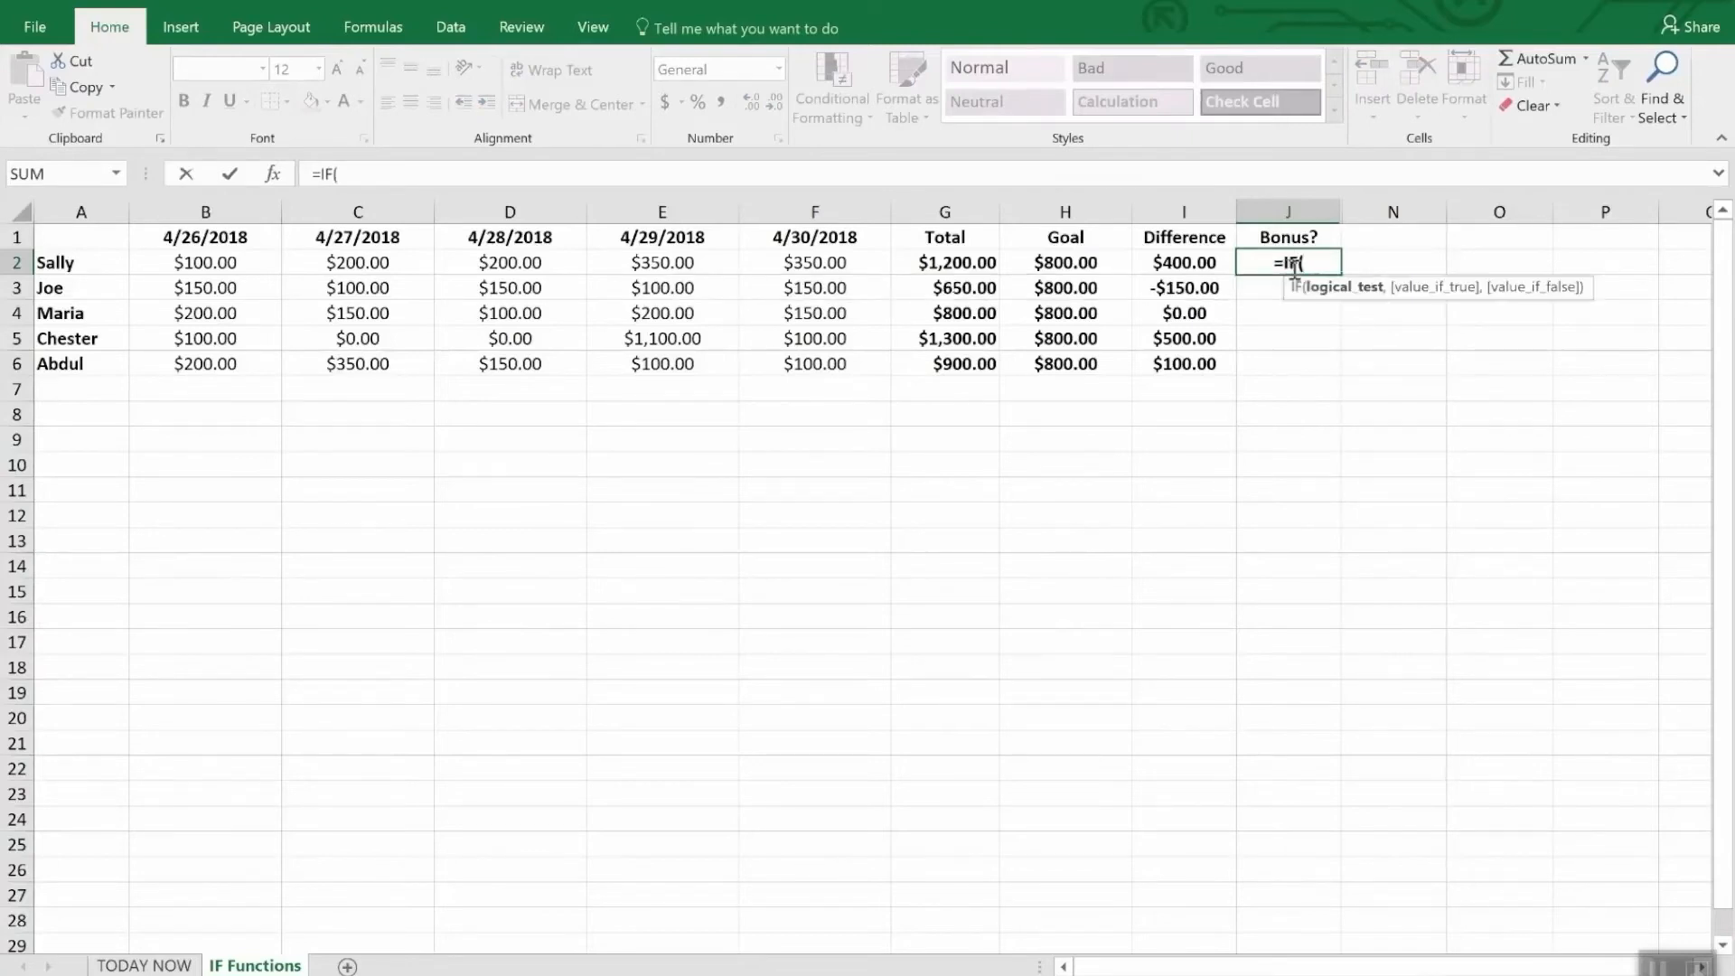
pyautogui.write('i2')
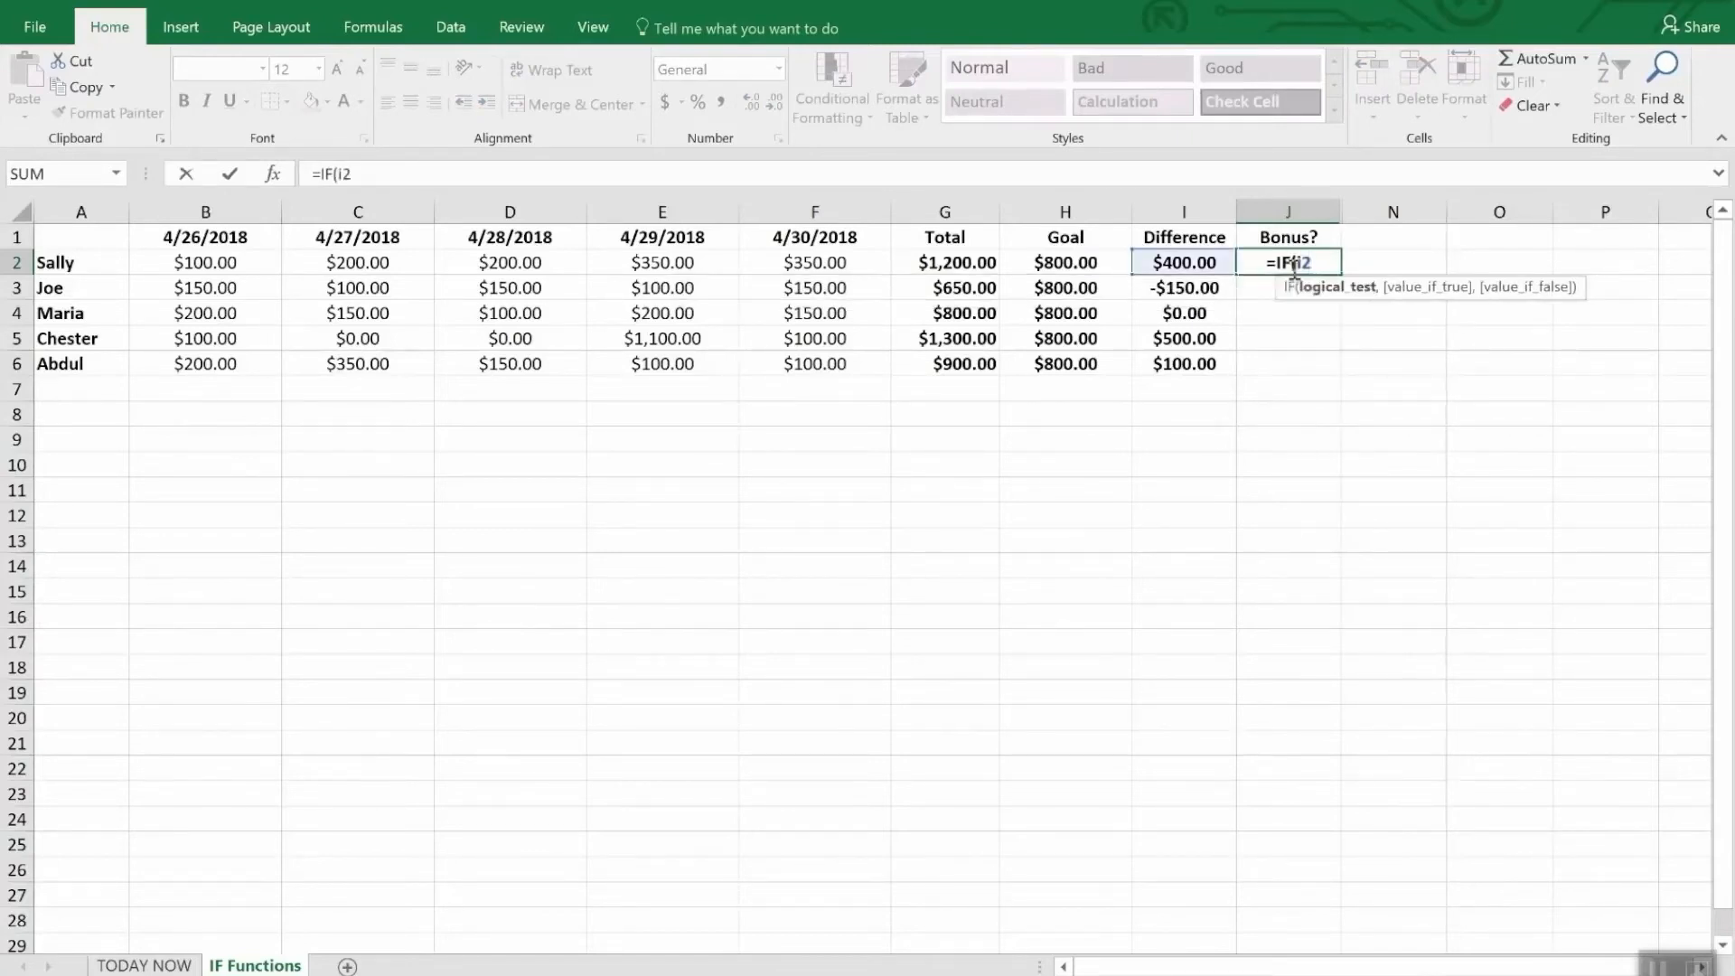
pyautogui.write('>')
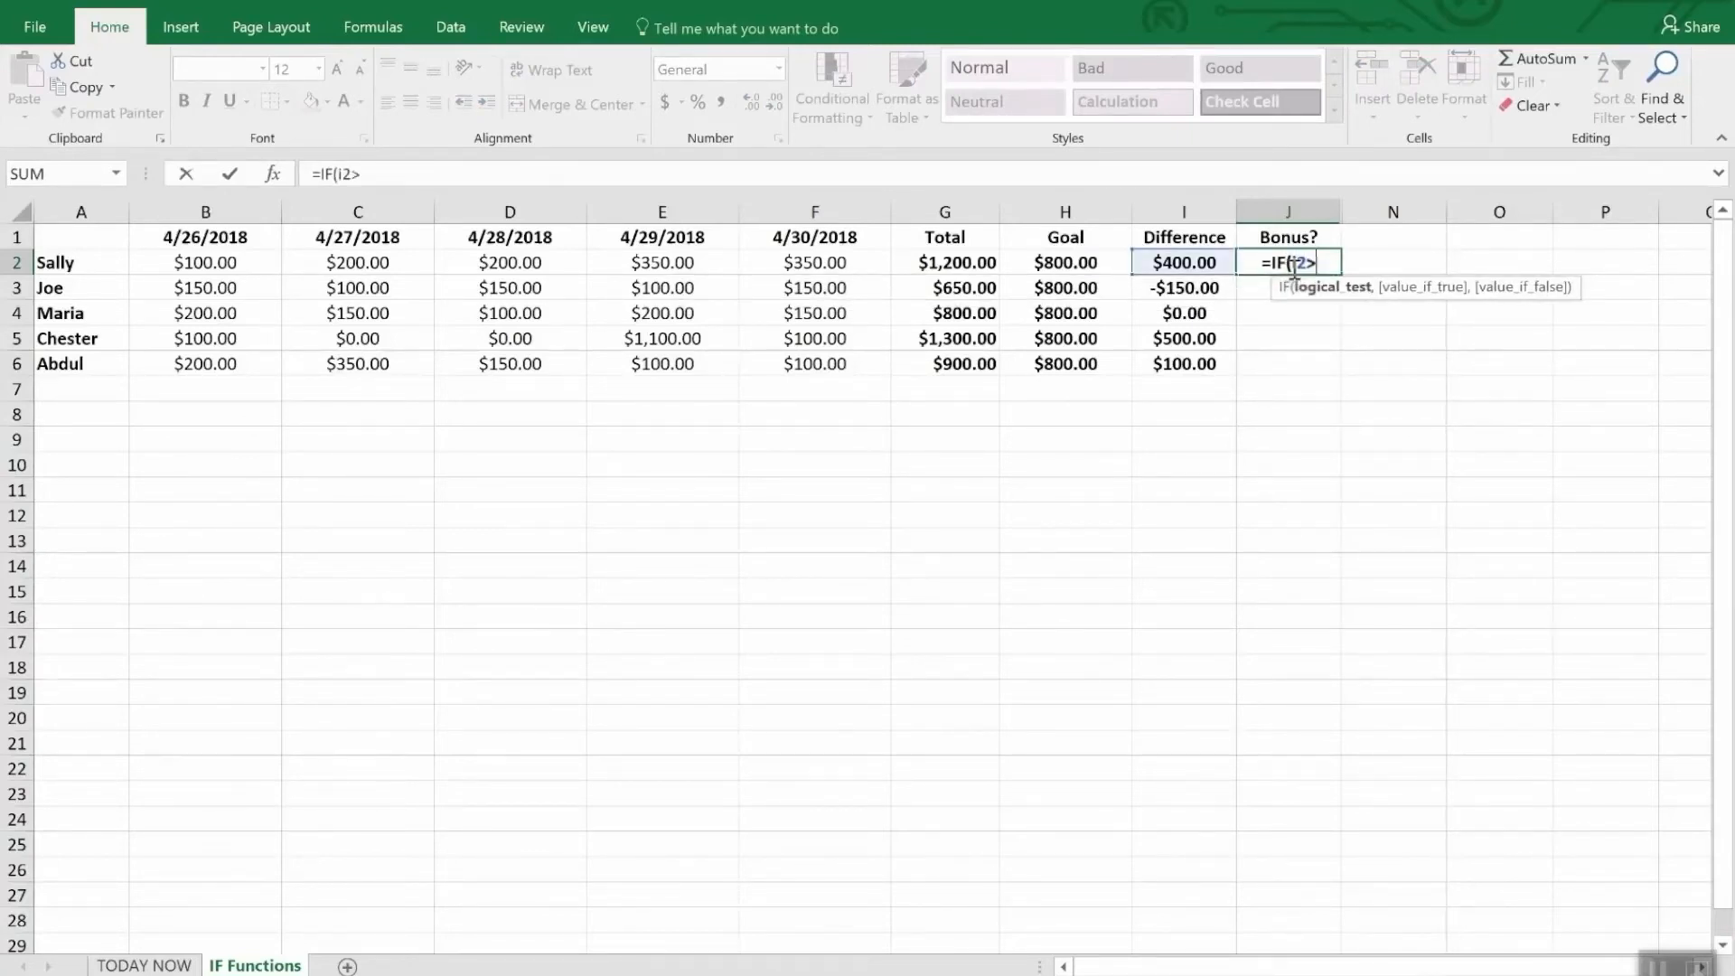
pyautogui.write('0,')
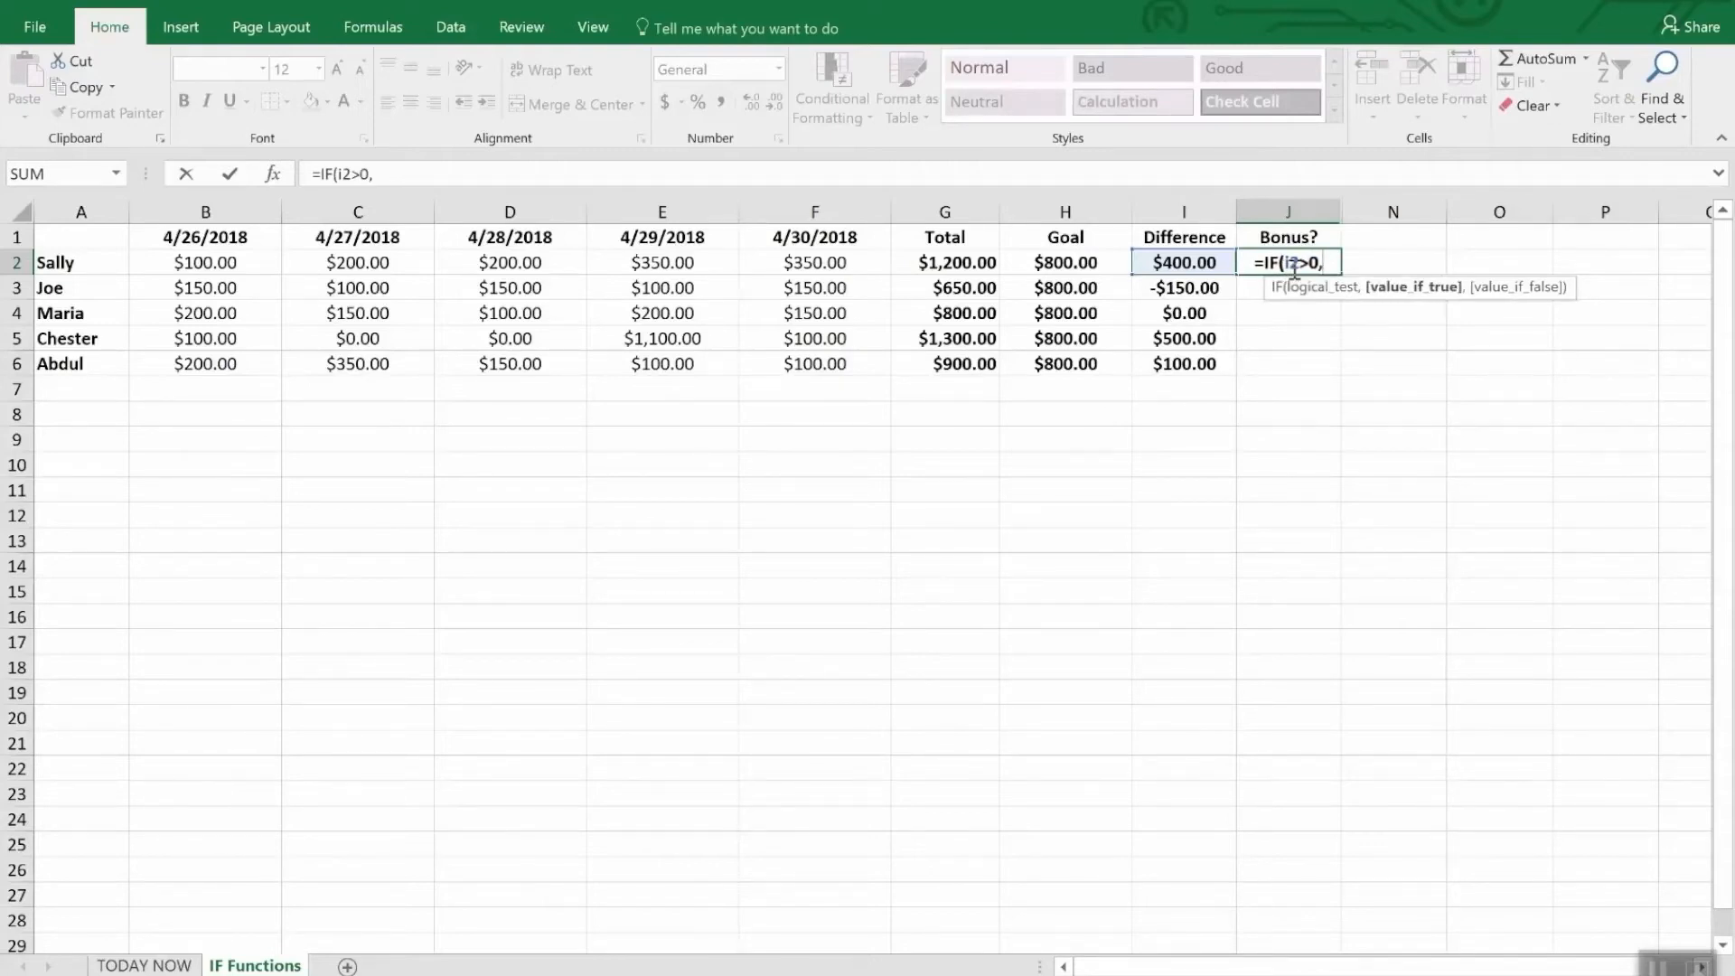
pyautogui.write('"')
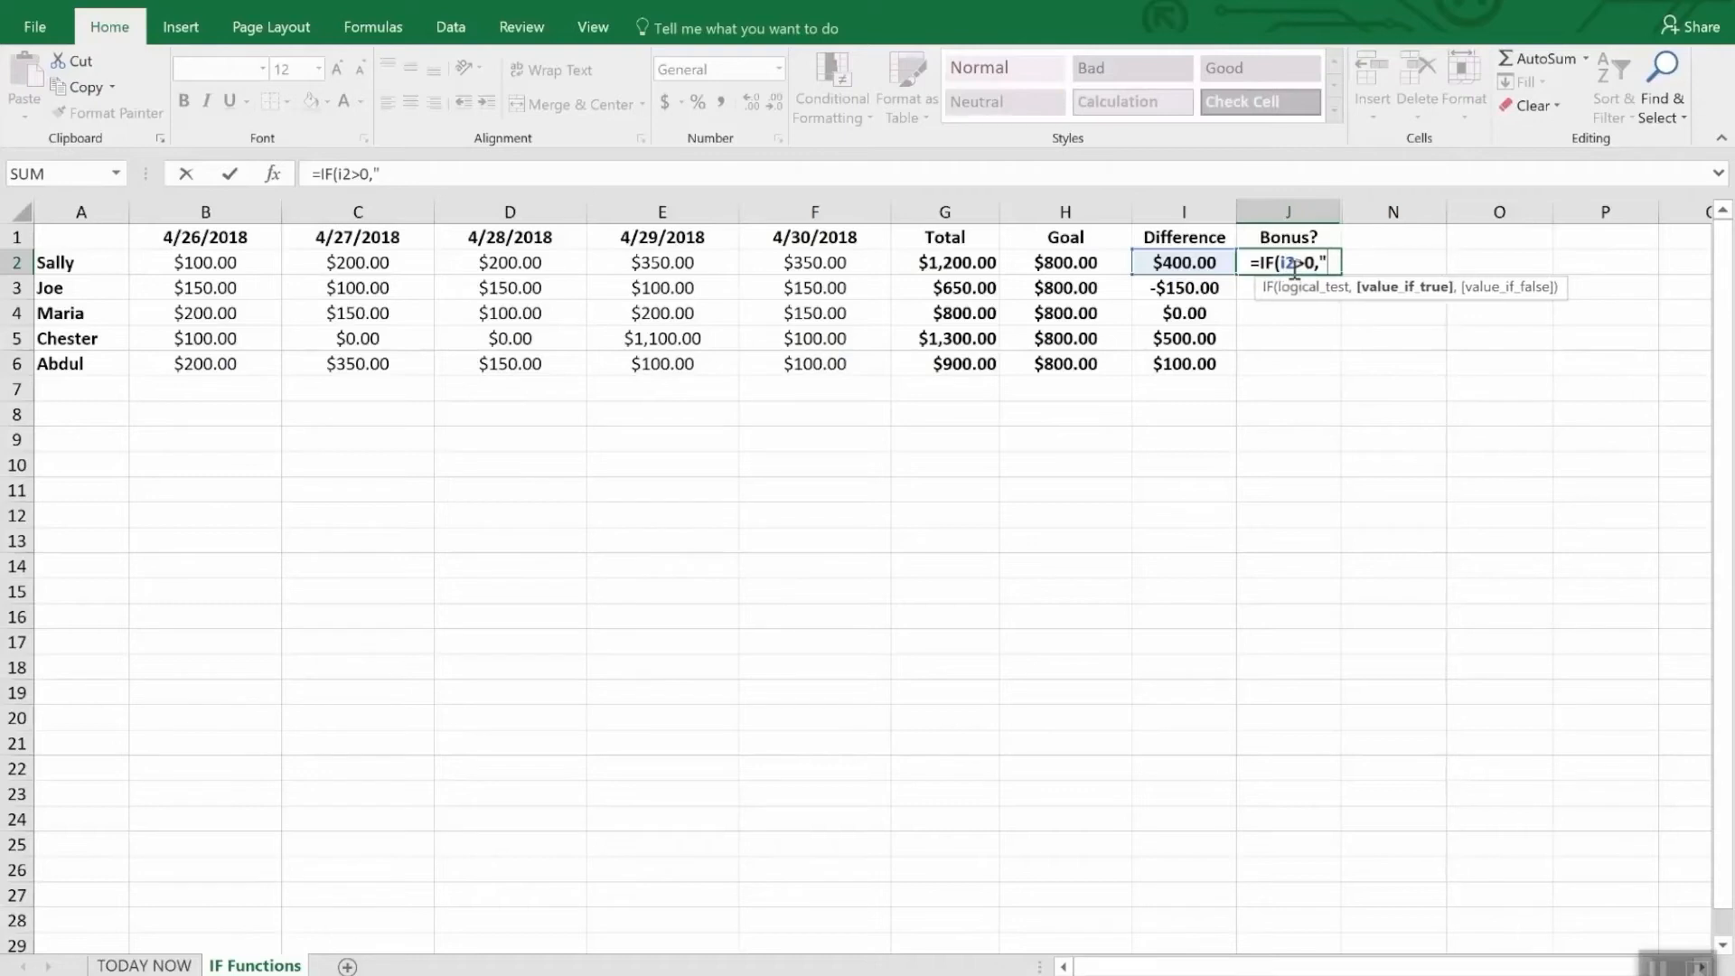
pyautogui.write('Yes"')
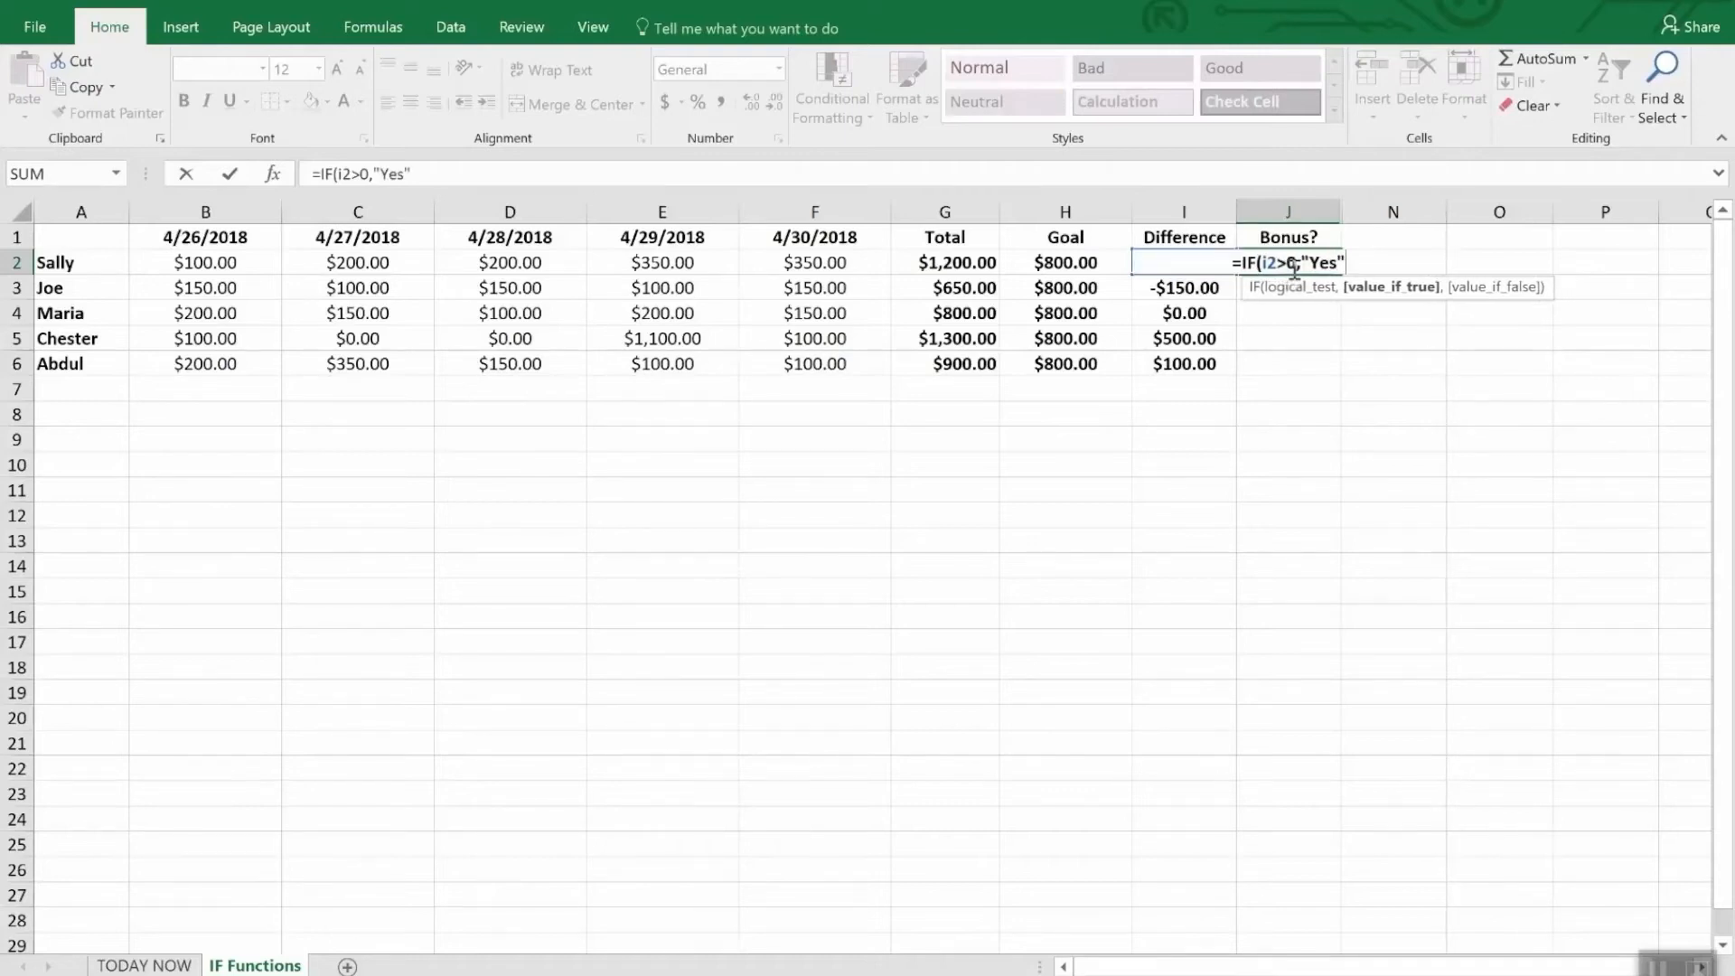
pyautogui.write(',')
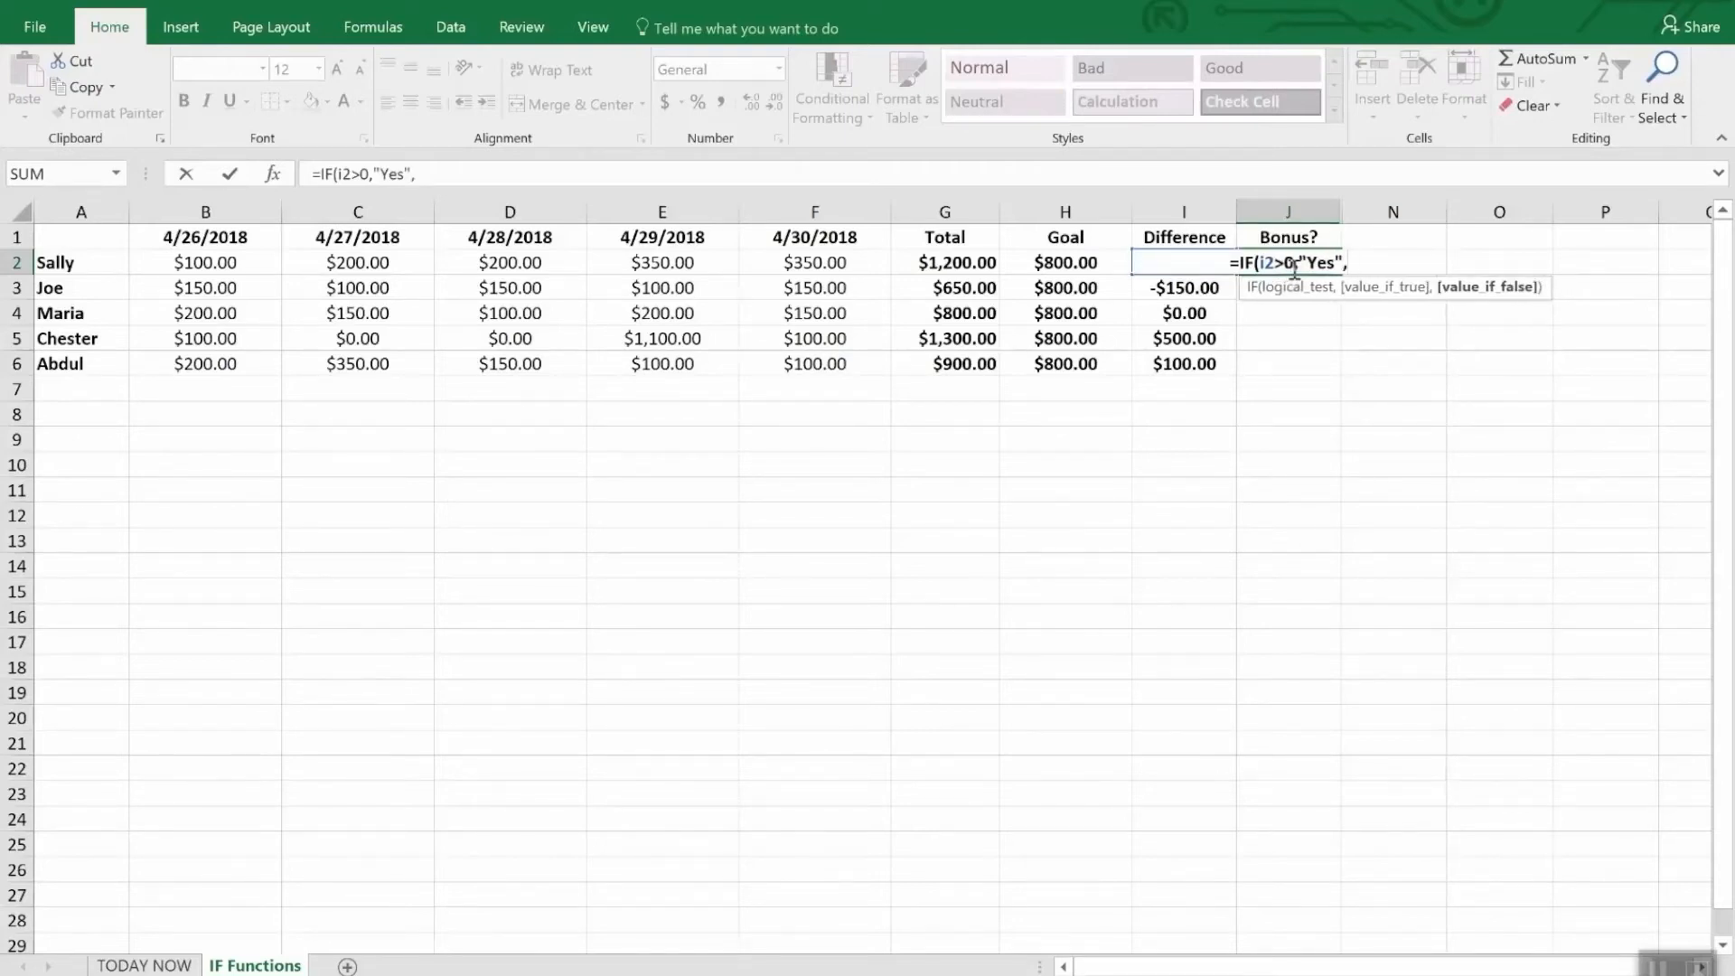
pyautogui.write('No')
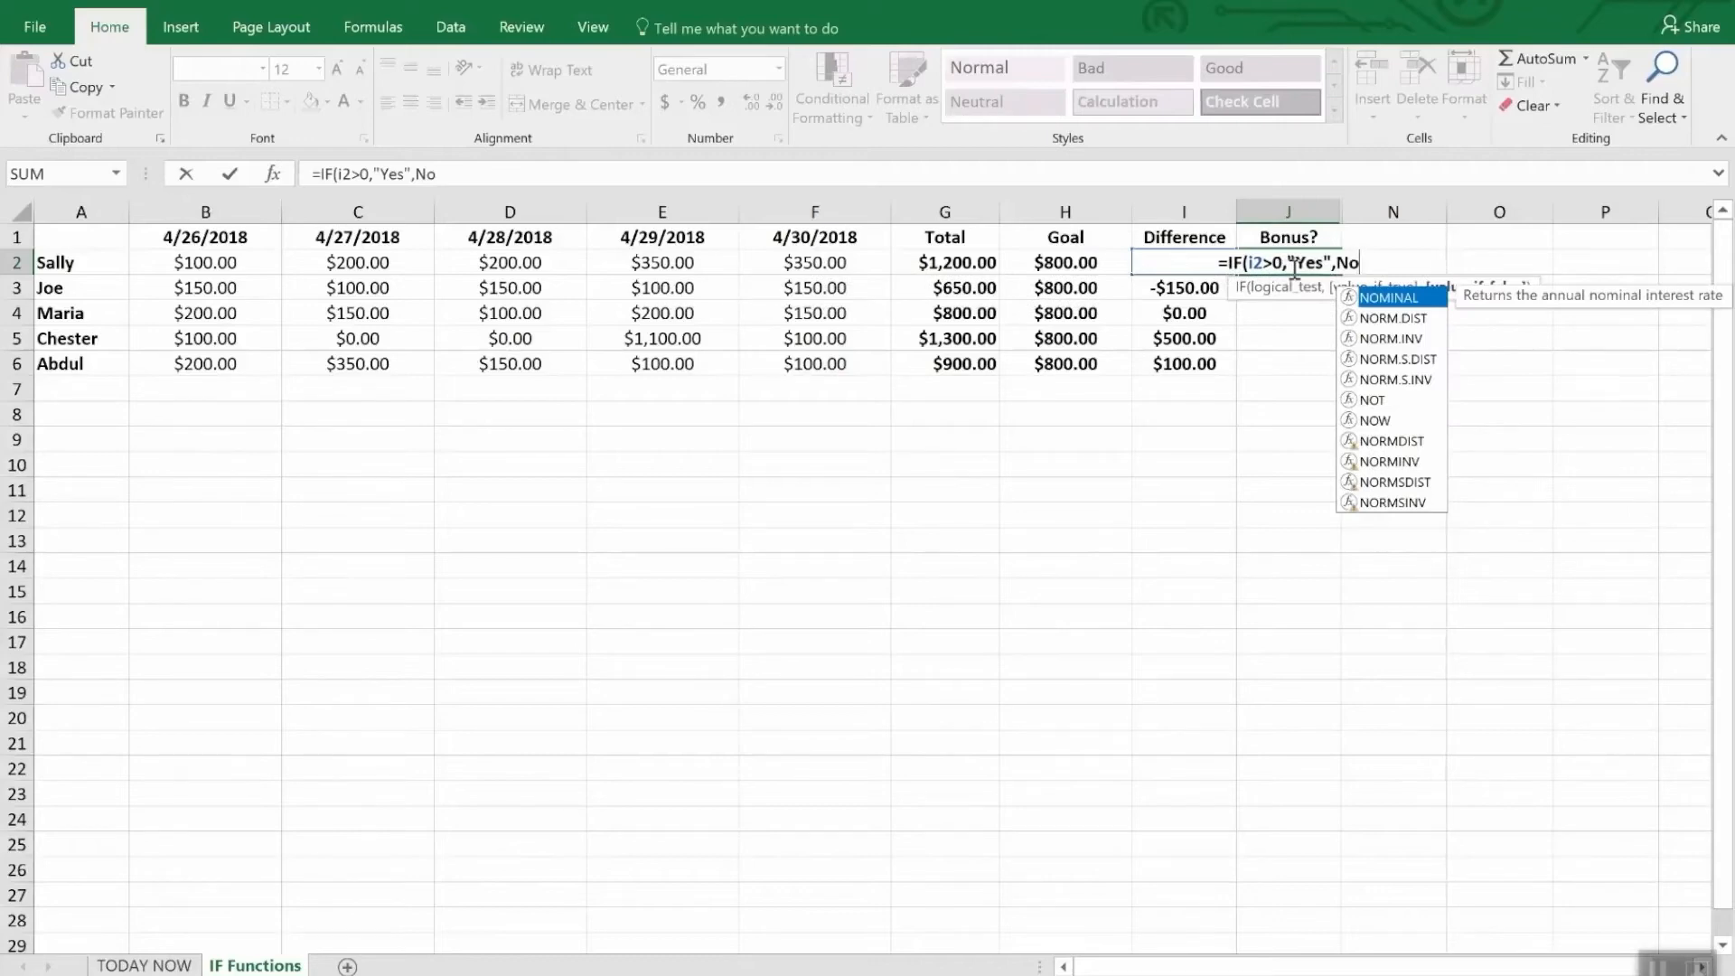
# - Complete the J2 formula so it returns "Yes" when the test is true and "No" when it is false
pyautogui.press('BackSpace')
pyautogui.press('BackSpace')
pyautogui.write('"N')
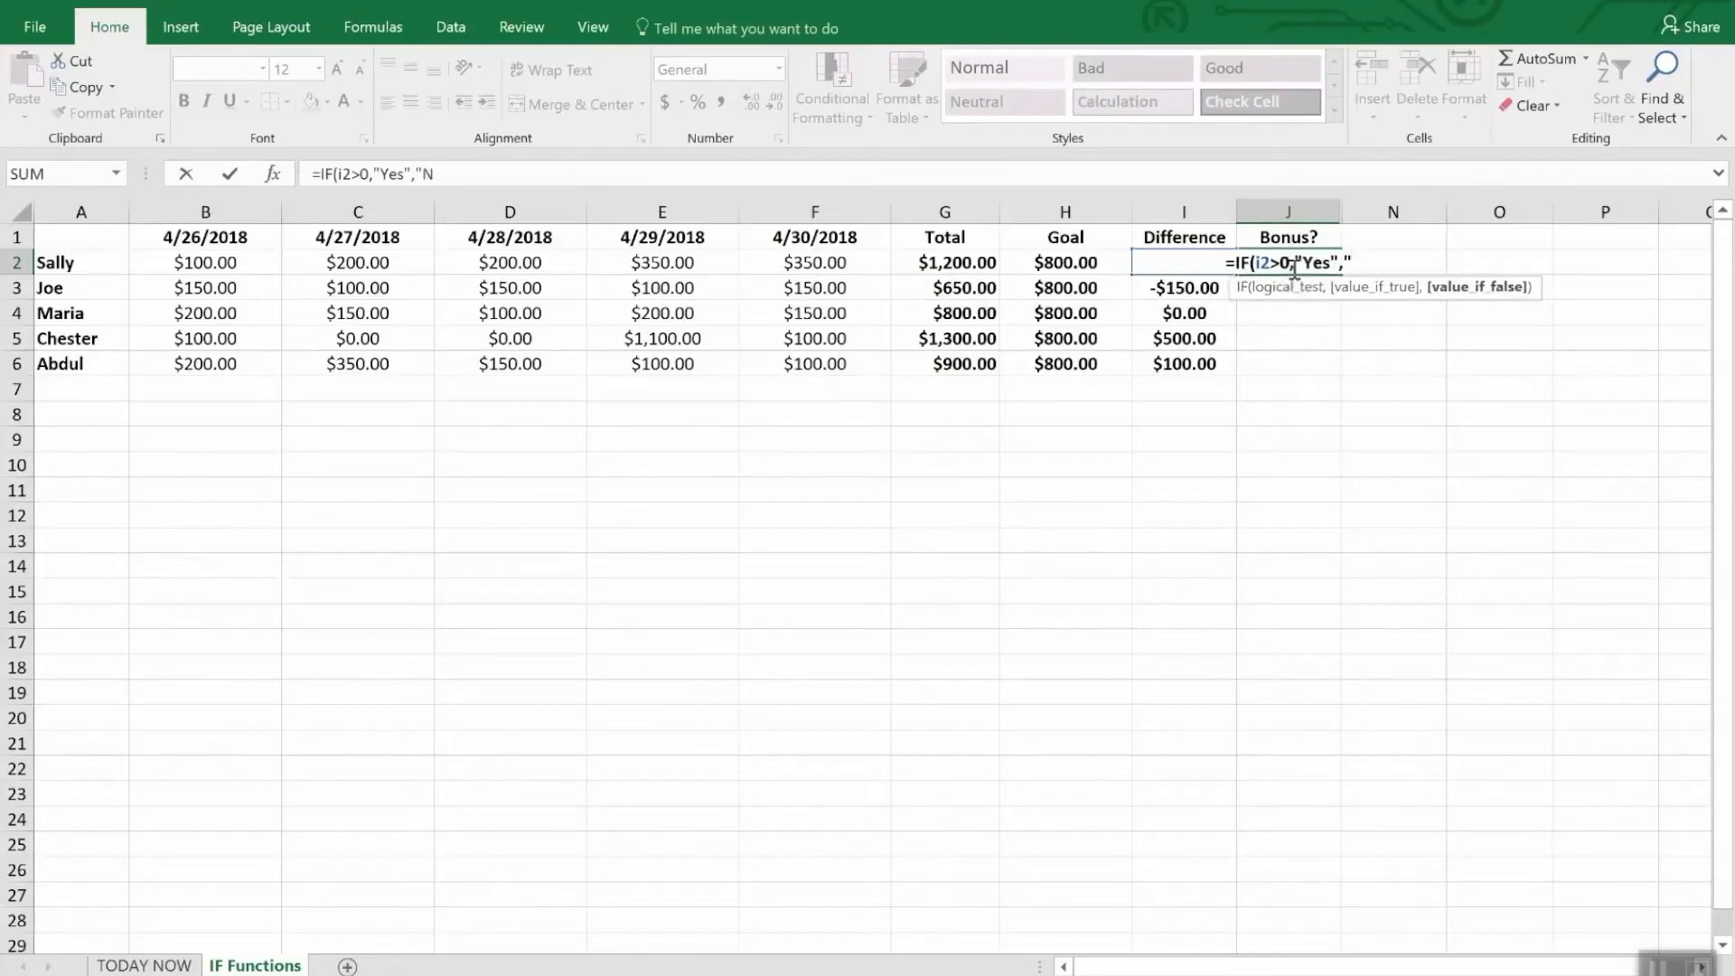
pyautogui.write('o"')
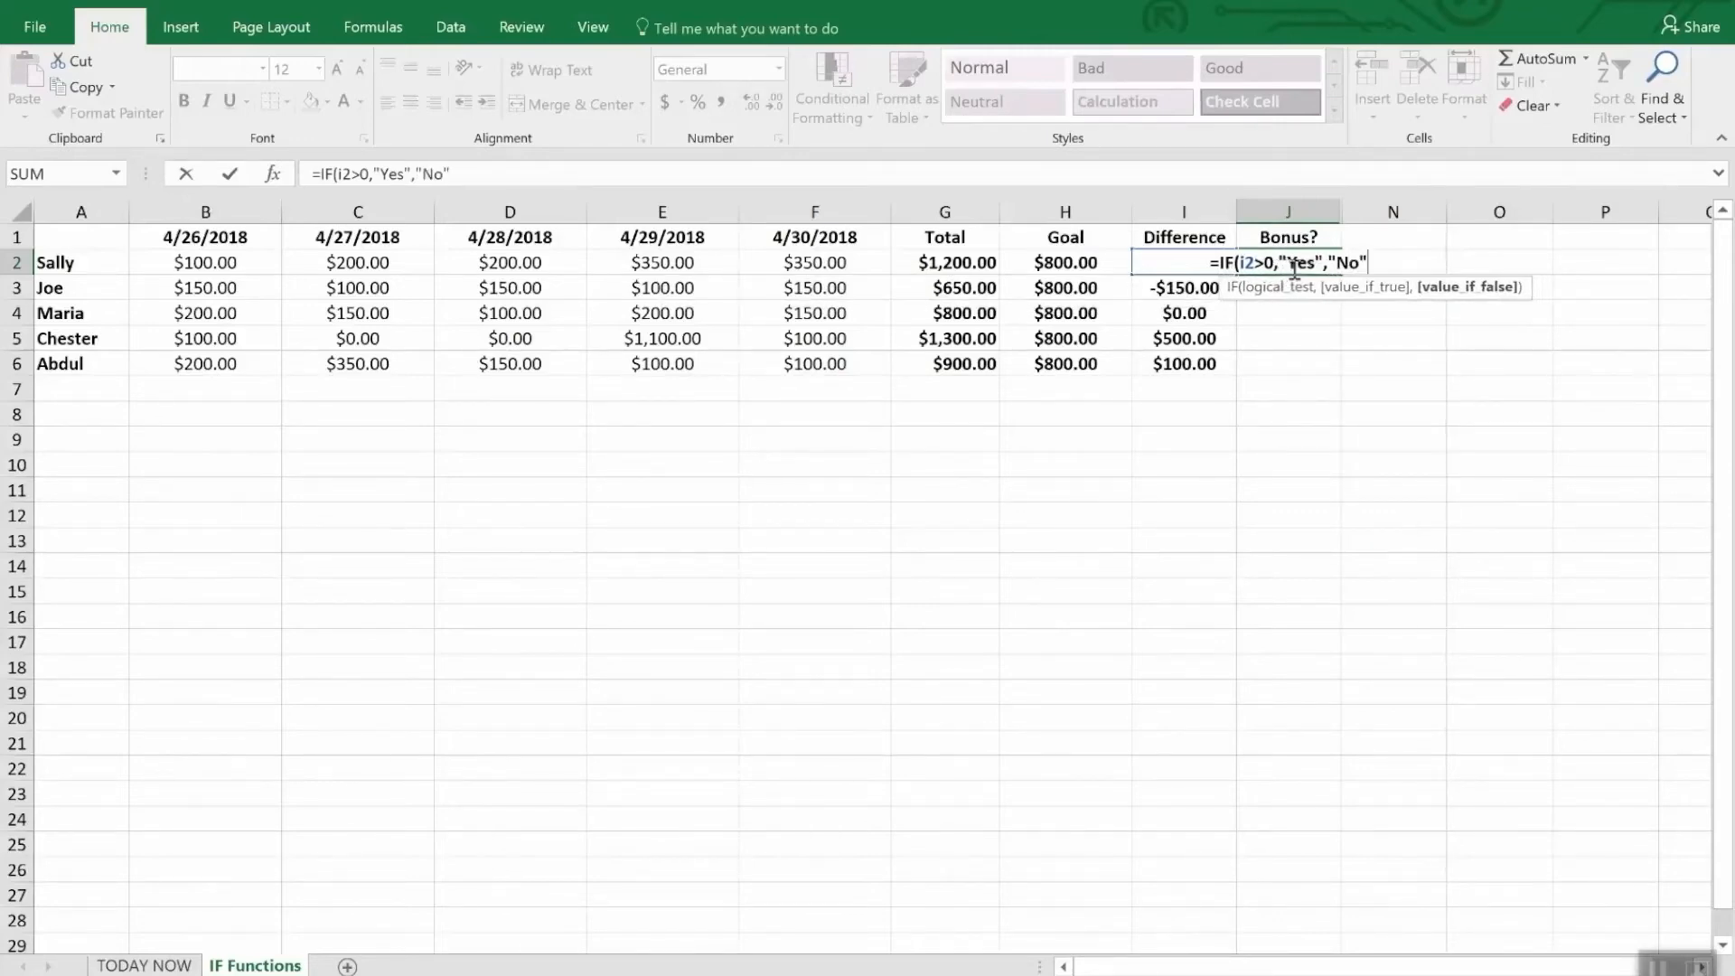
pyautogui.write(')')
pyautogui.press('Return')
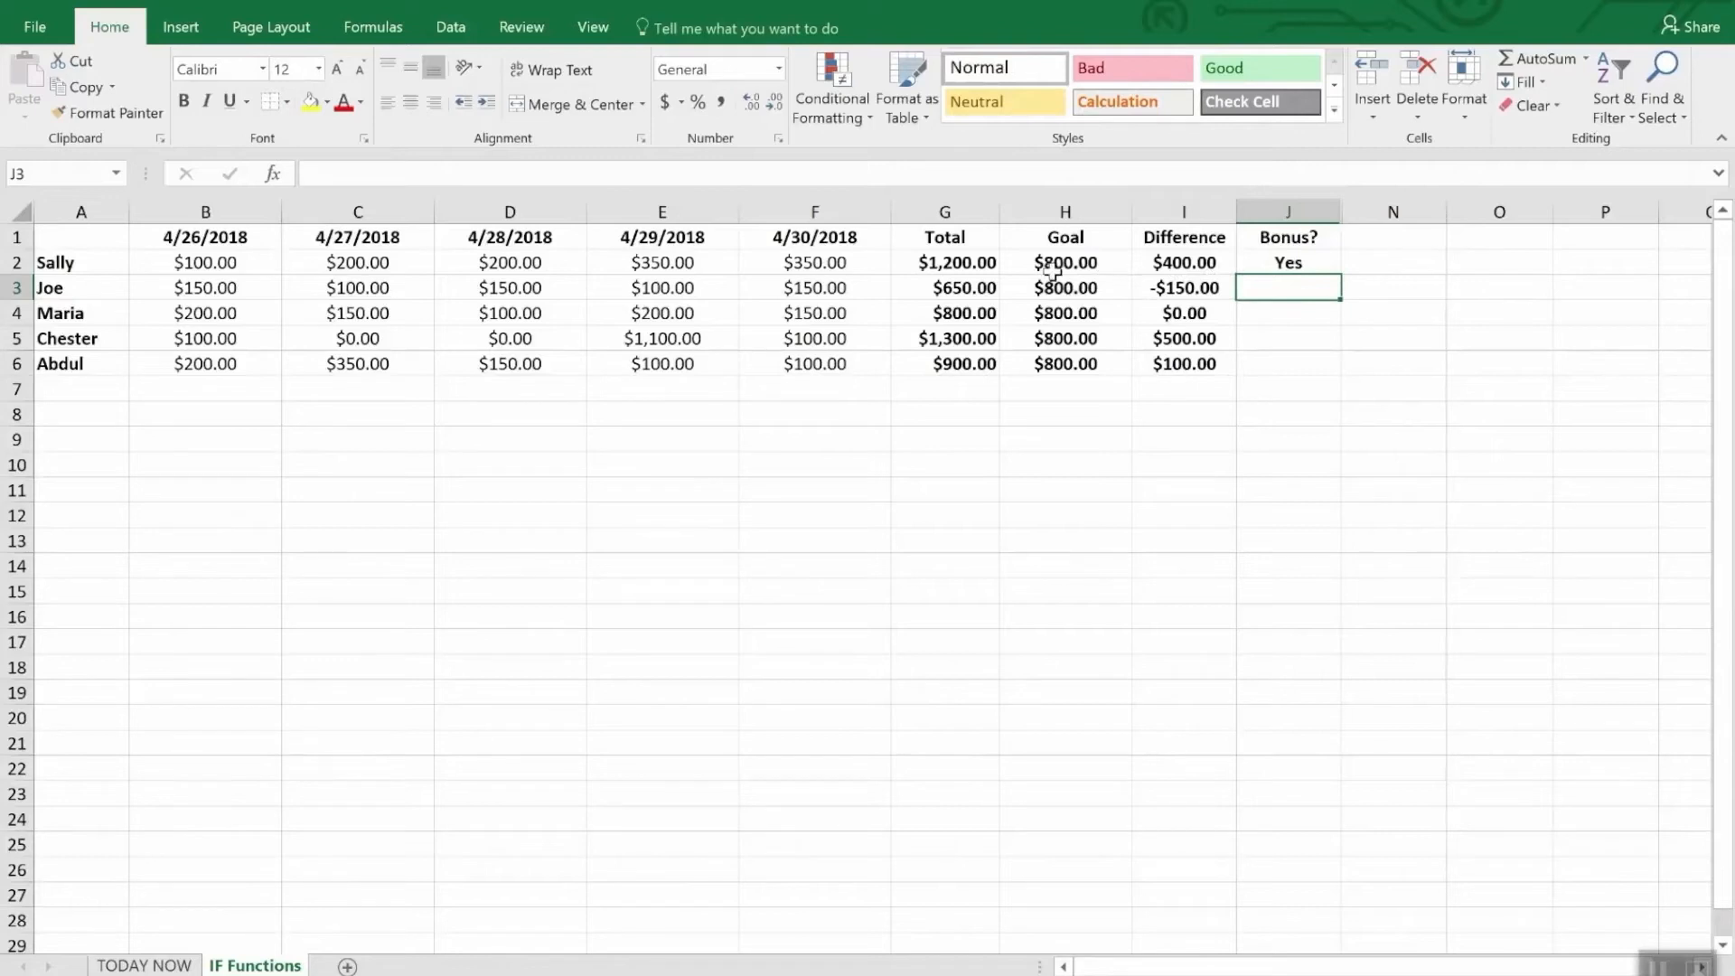
# - Fill the J2 bonus formula down the Bonus? column through J6
pyautogui.click(1306, 337)
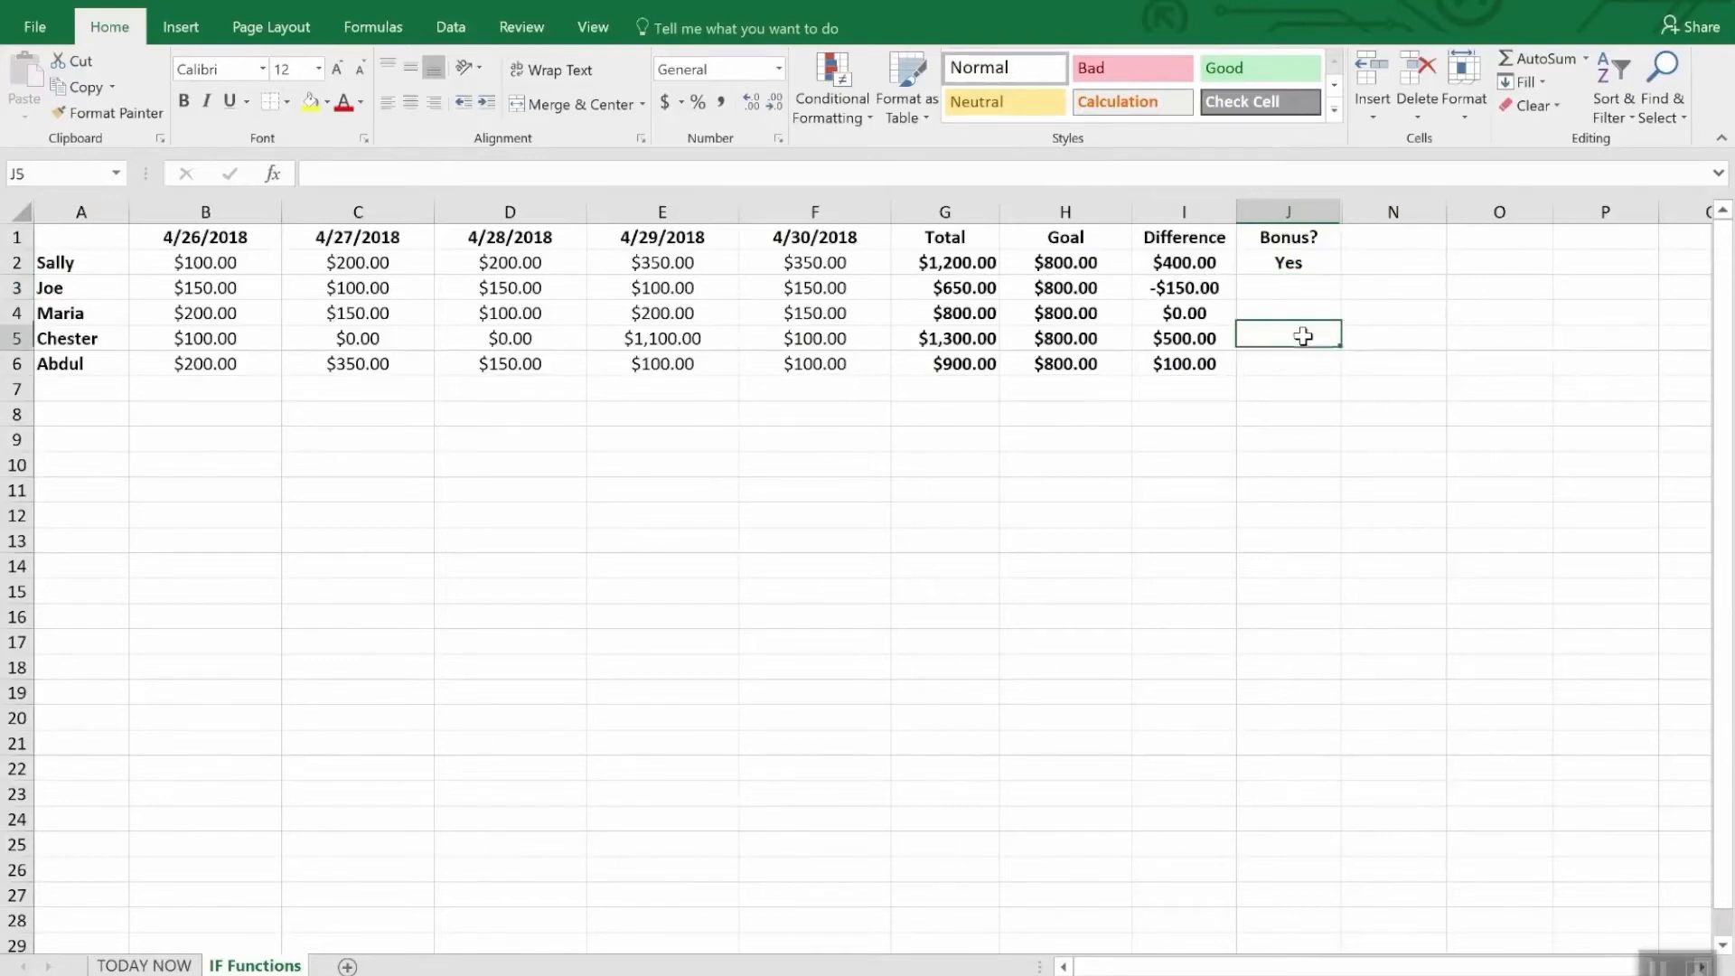
pyautogui.click(1290, 264)
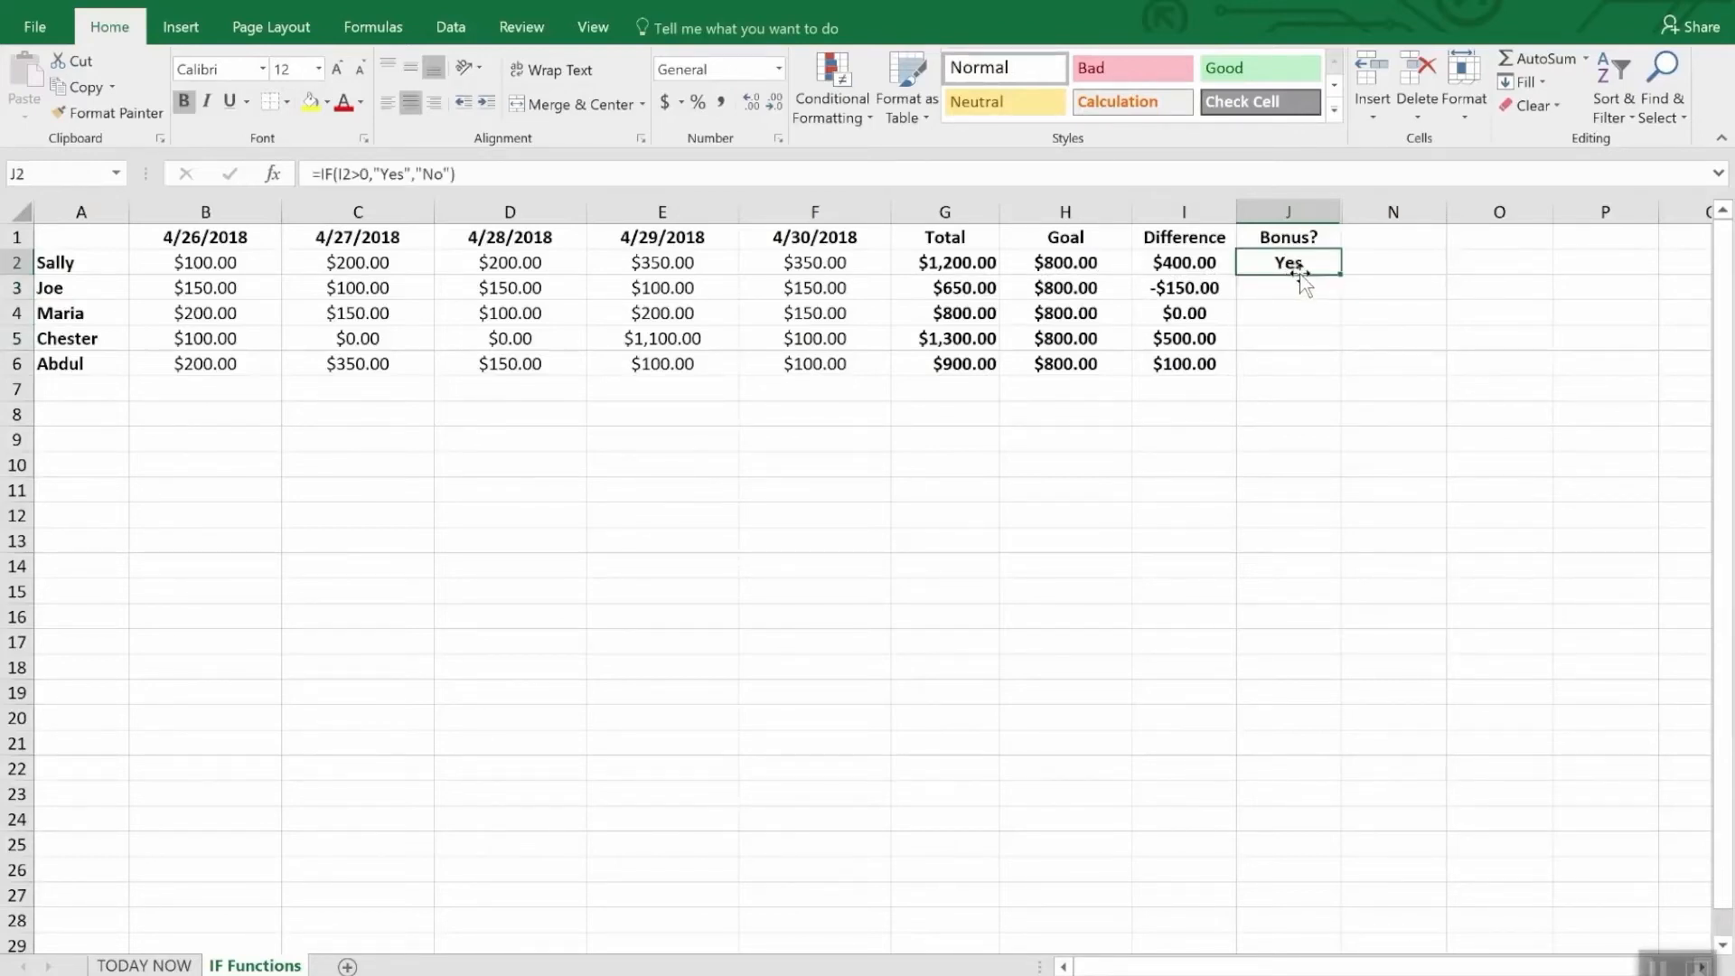
pyautogui.moveTo(1340, 274); pyautogui.dragTo(1340, 374)
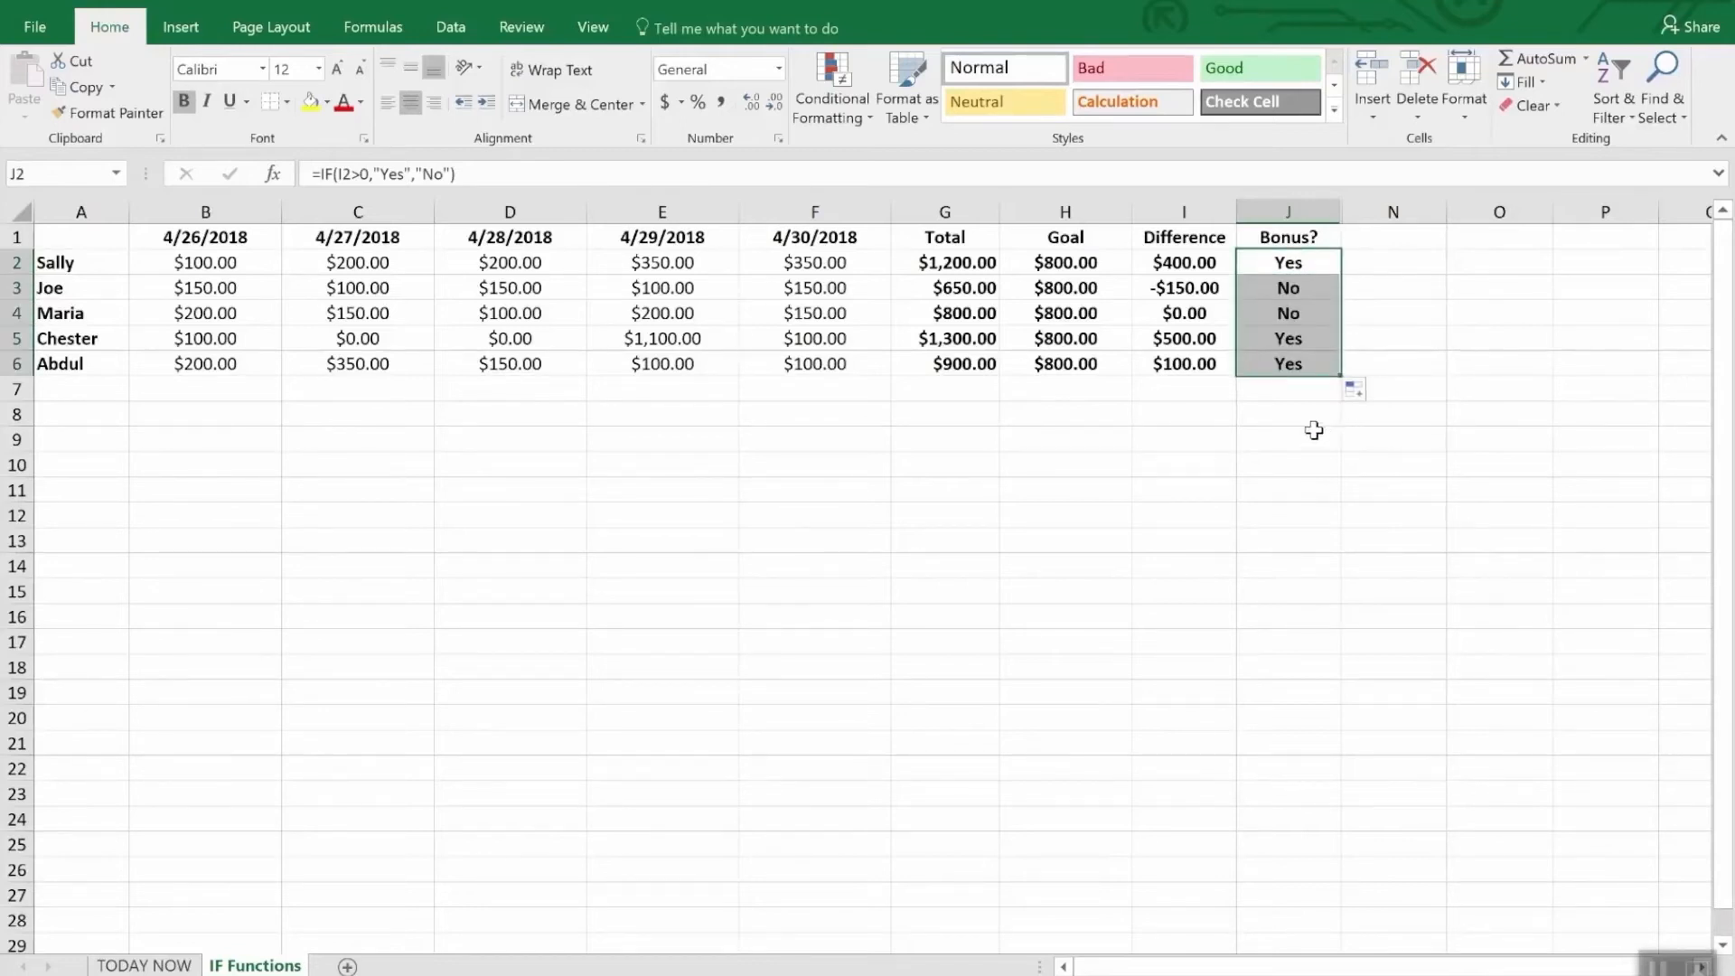
pyautogui.click(1315, 434)
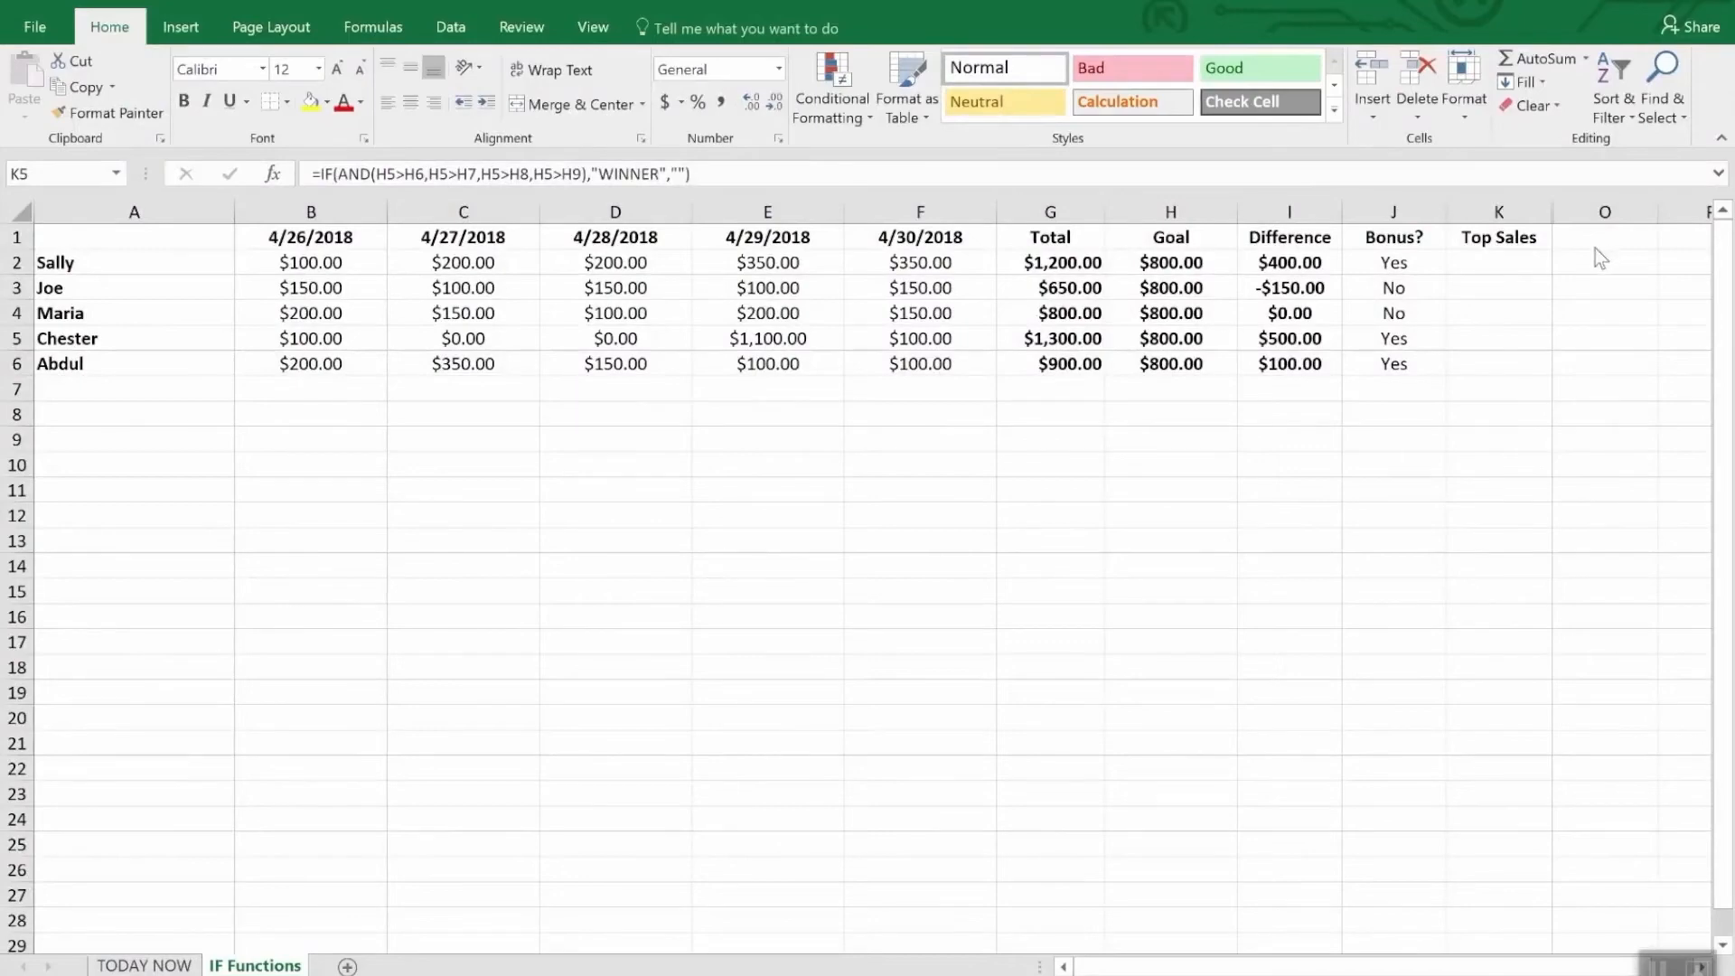
# - Replace the existing formula in K5 of the Top Sales column with the start of an IF formula containing a nested AND
pyautogui.click(1502, 238)
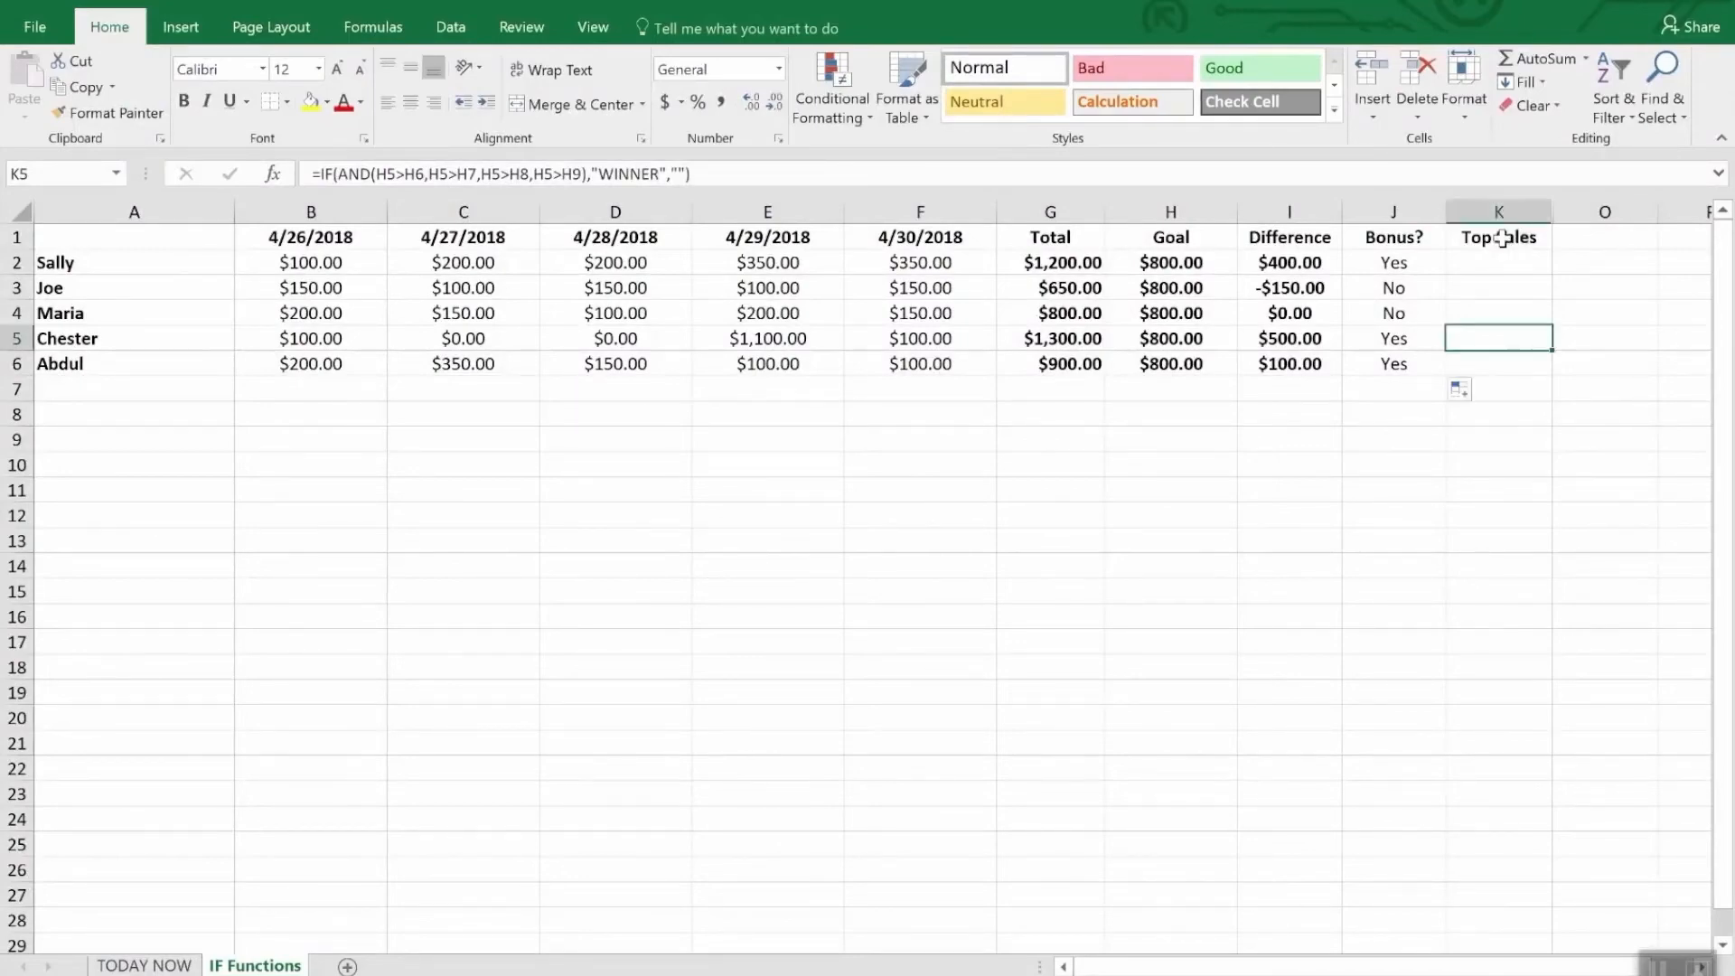
pyautogui.click(1502, 238)
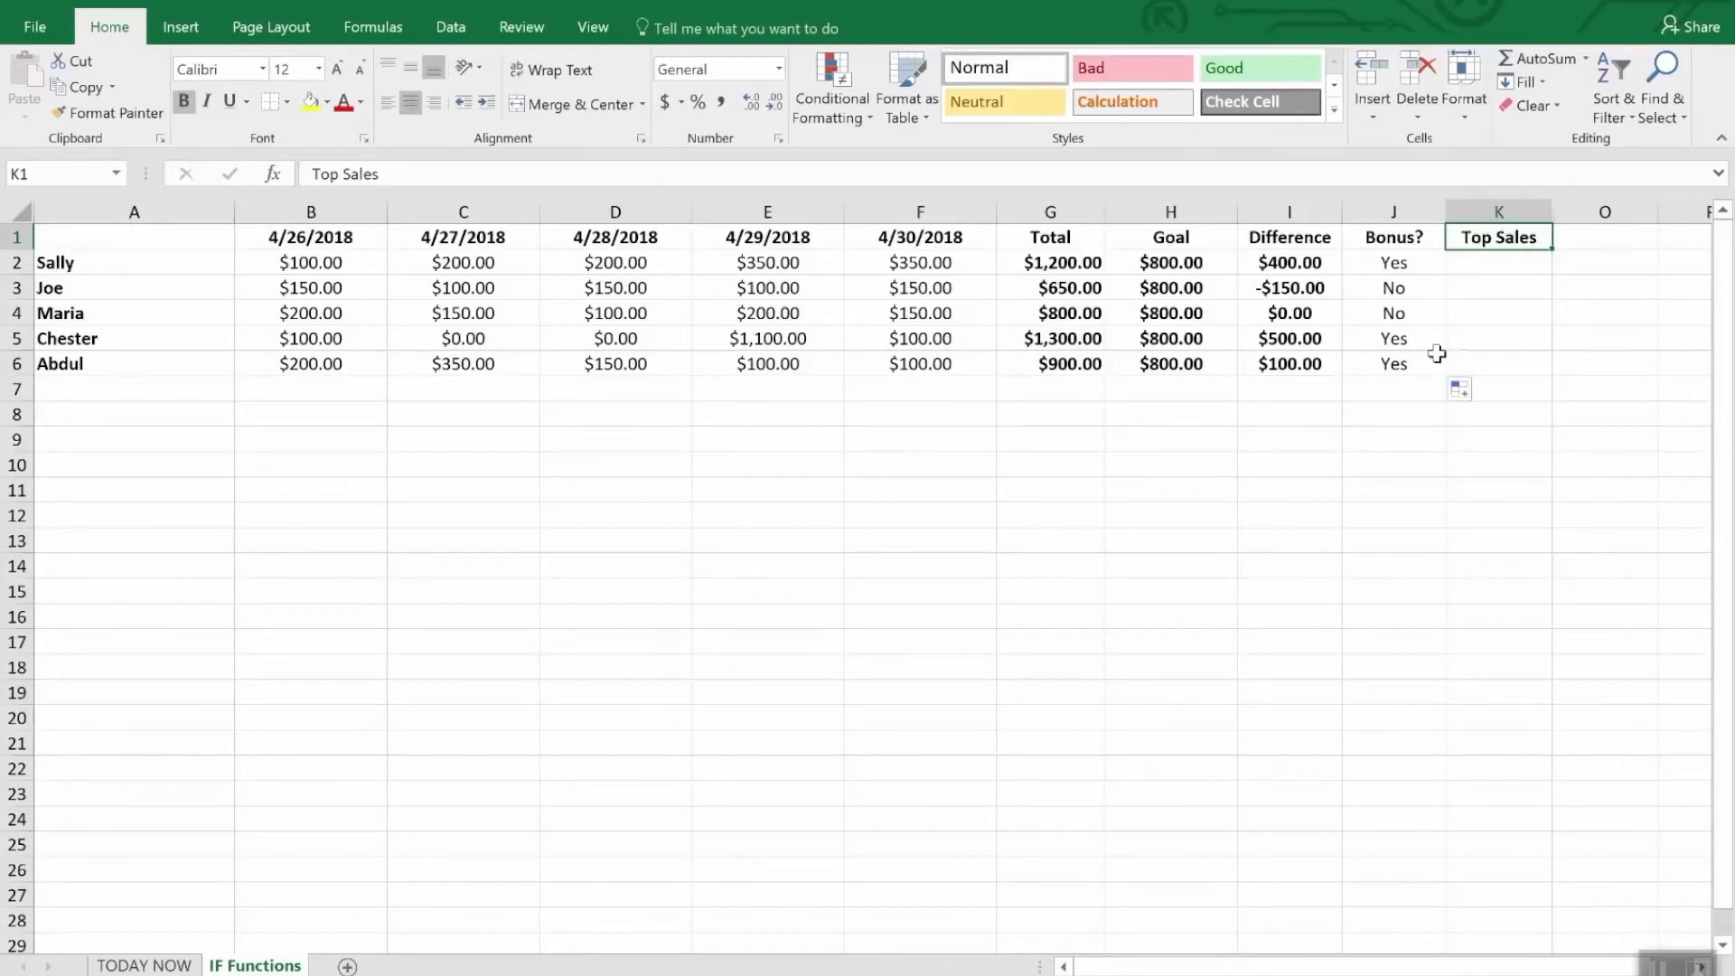
pyautogui.click(1478, 344)
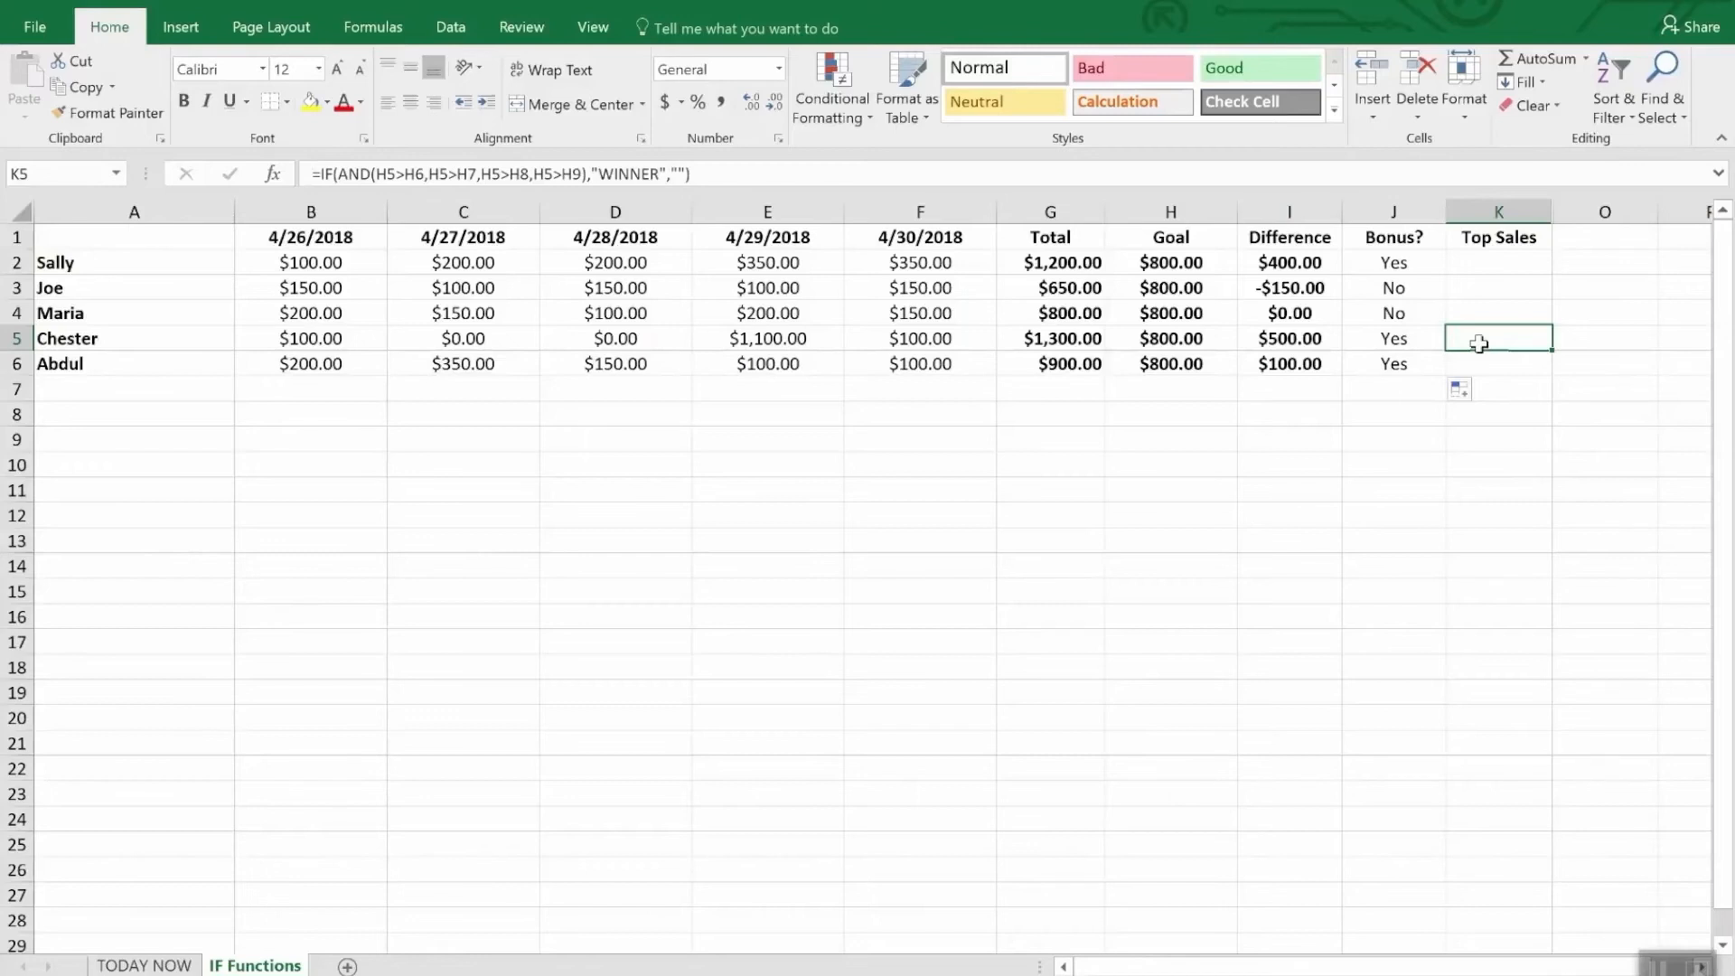
pyautogui.doubleClick(1478, 344)
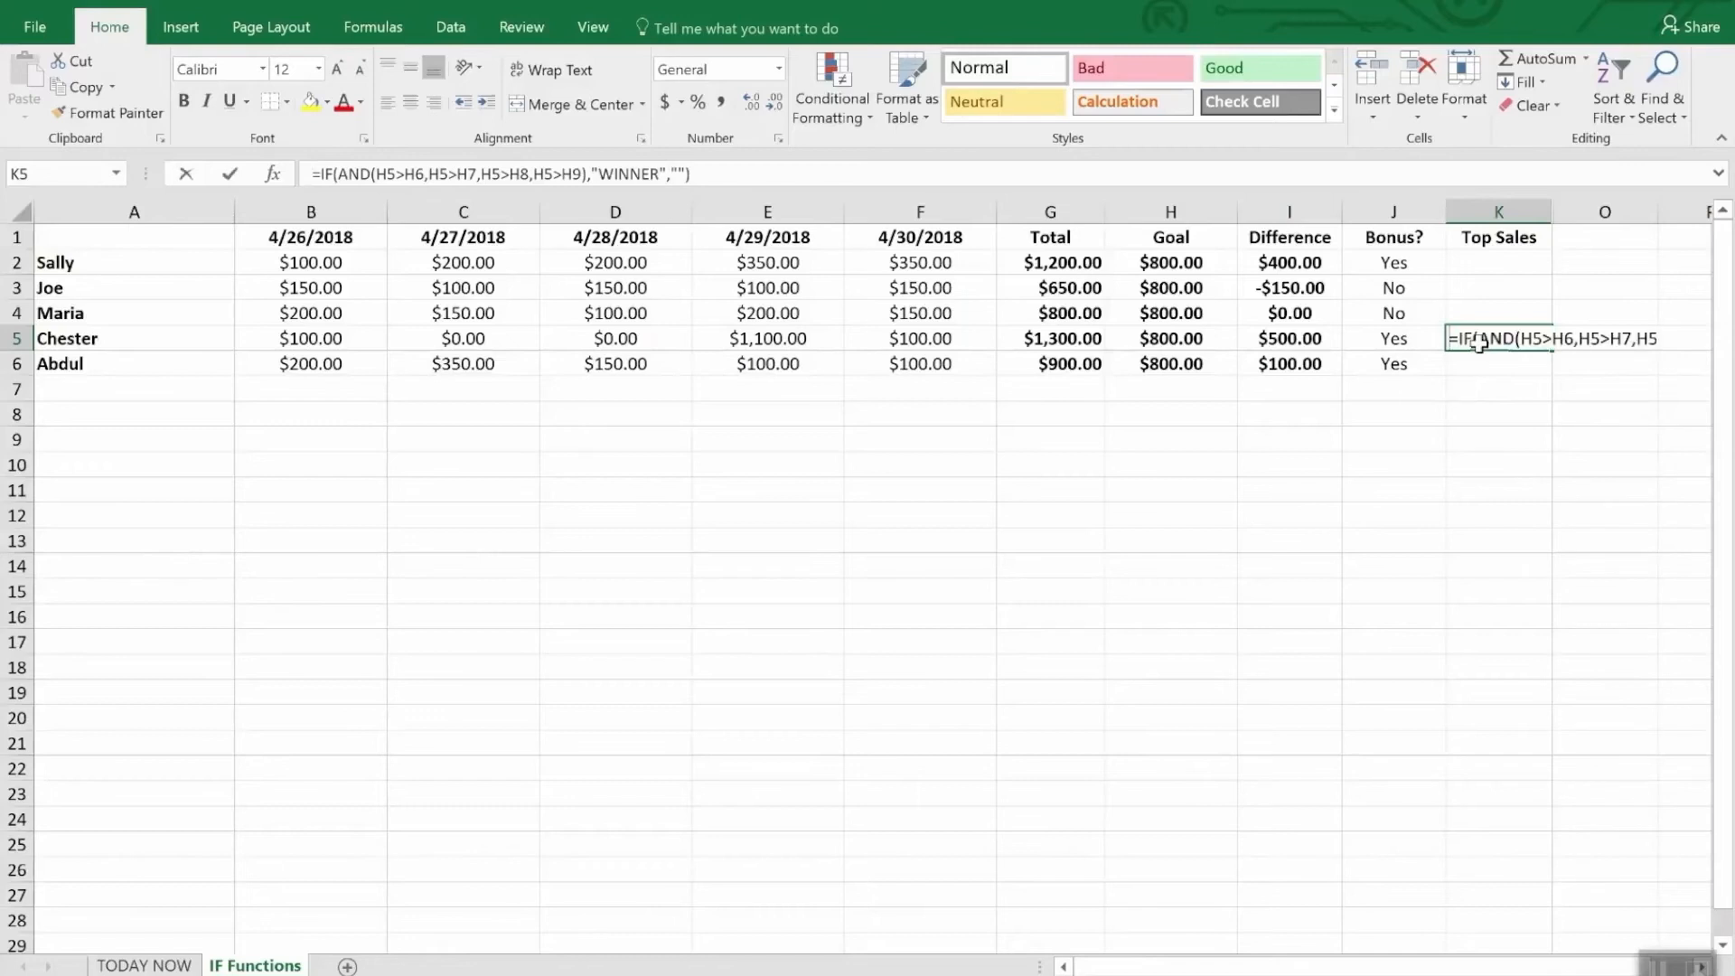
pyautogui.write('=')
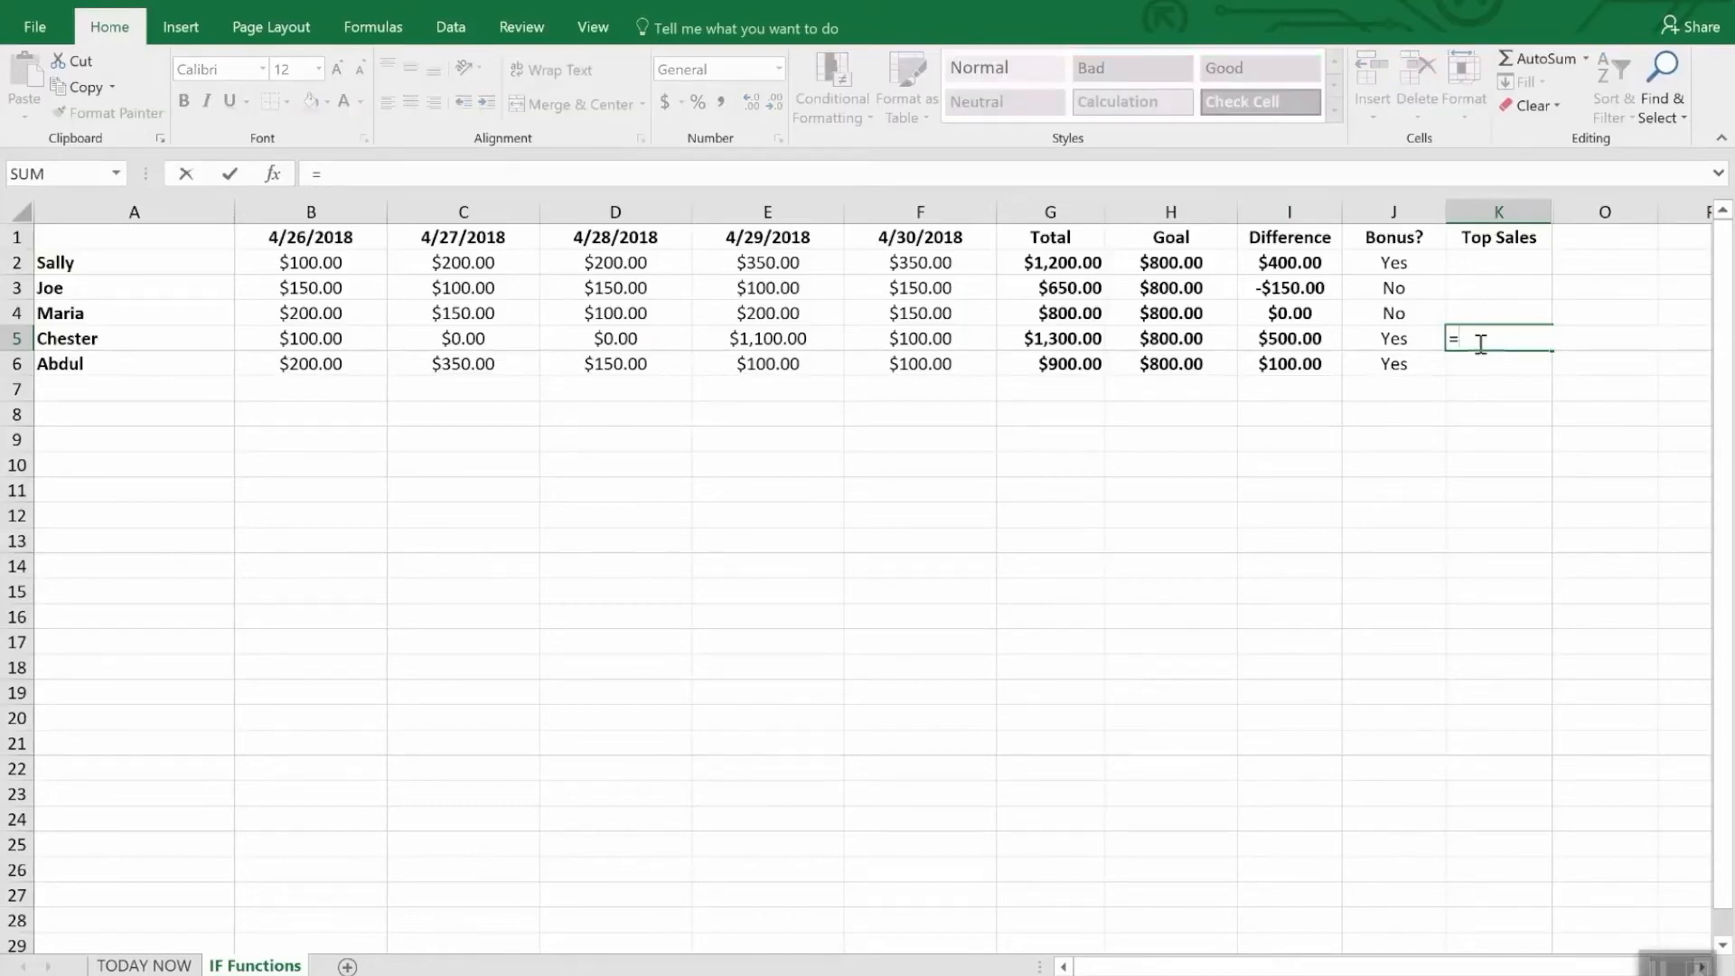
pyautogui.write('IF(')
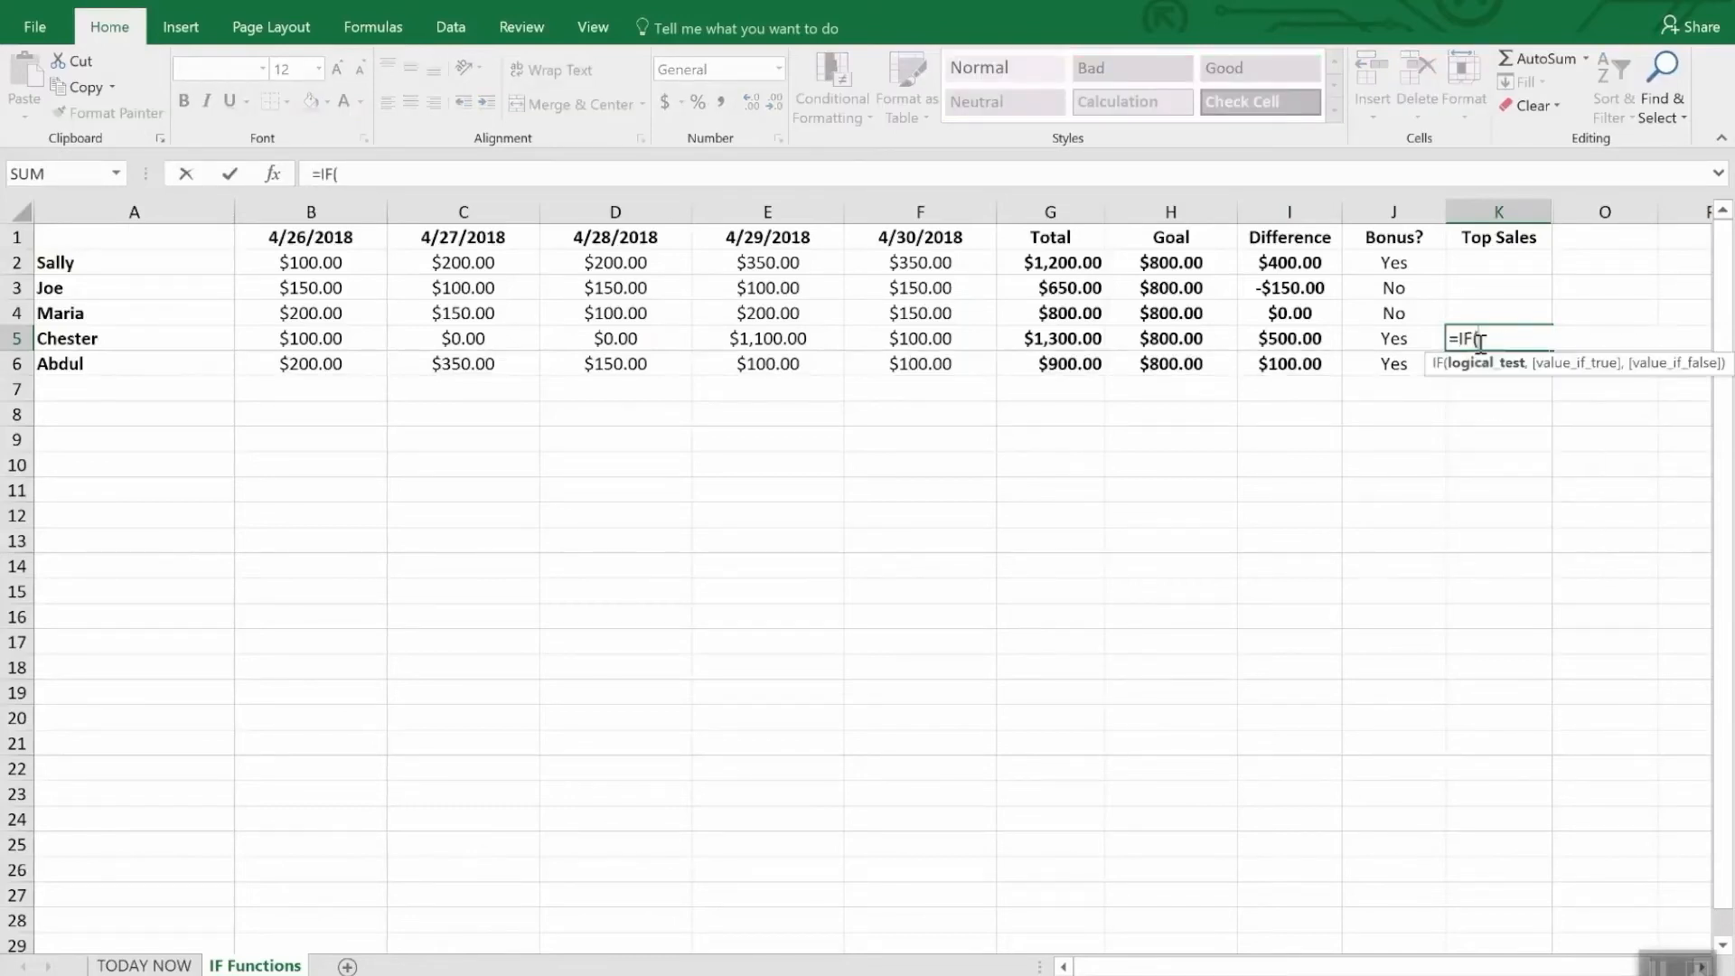
pyautogui.write('and(')
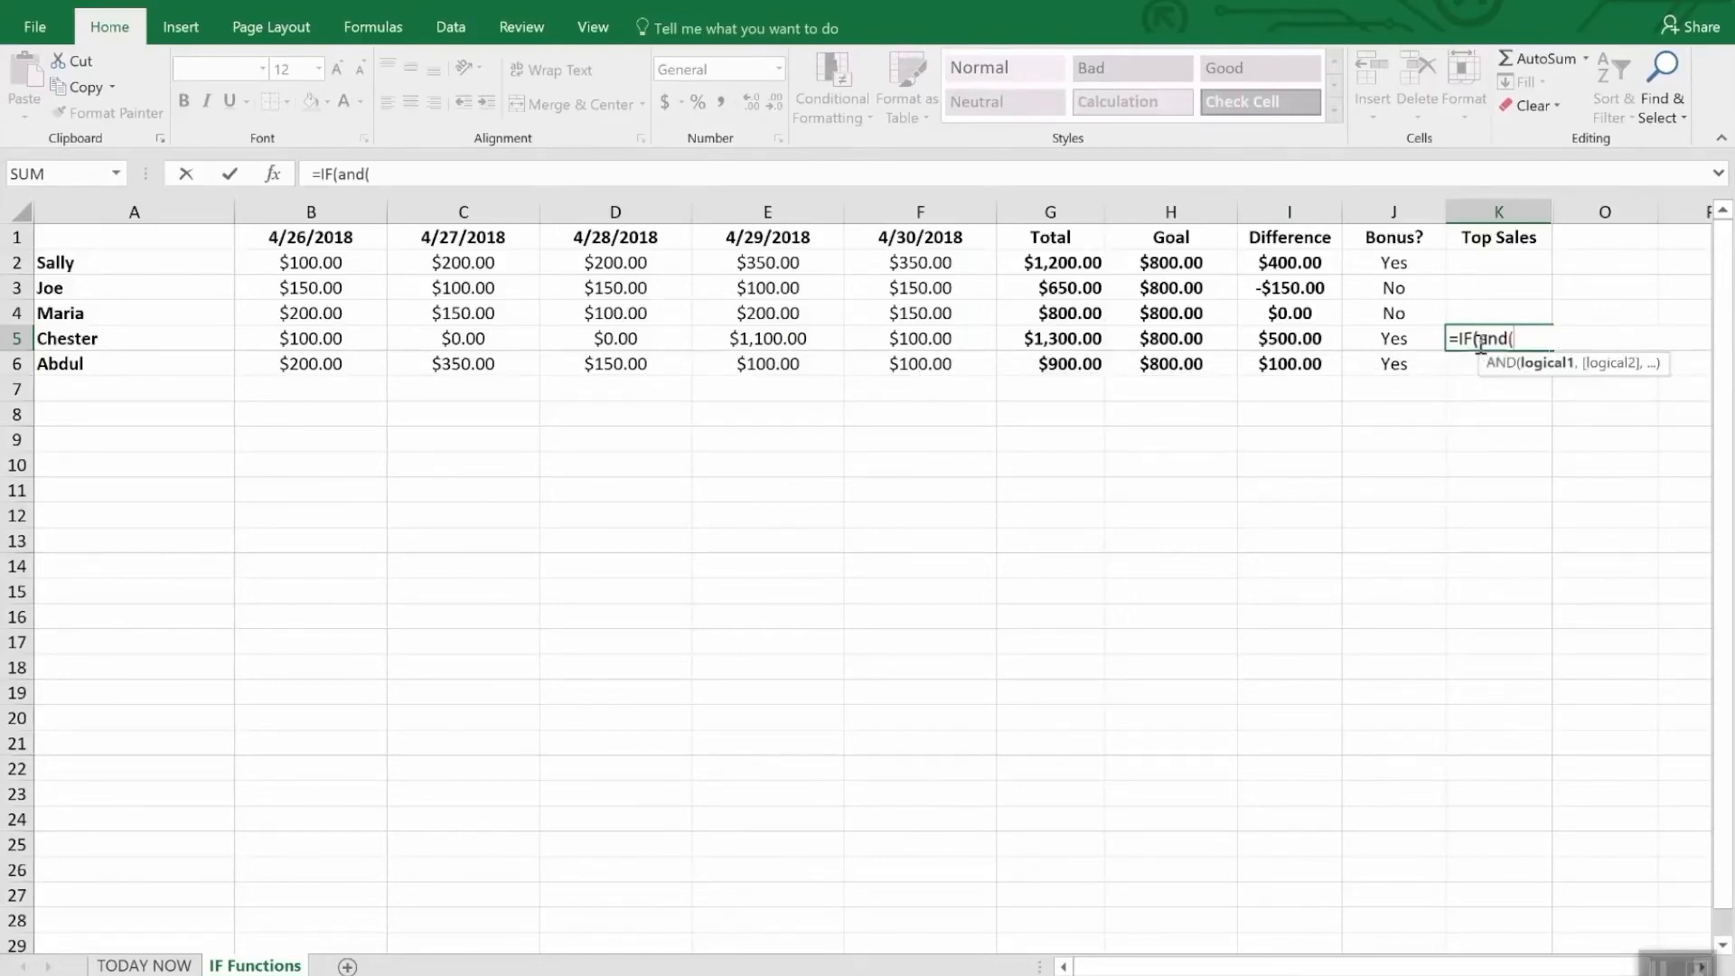
# - Add the AND conditions I5>I2, I5>I3, I5>I4 and I5>I6 to the K5 formula and close the logical test
pyautogui.write('i5')
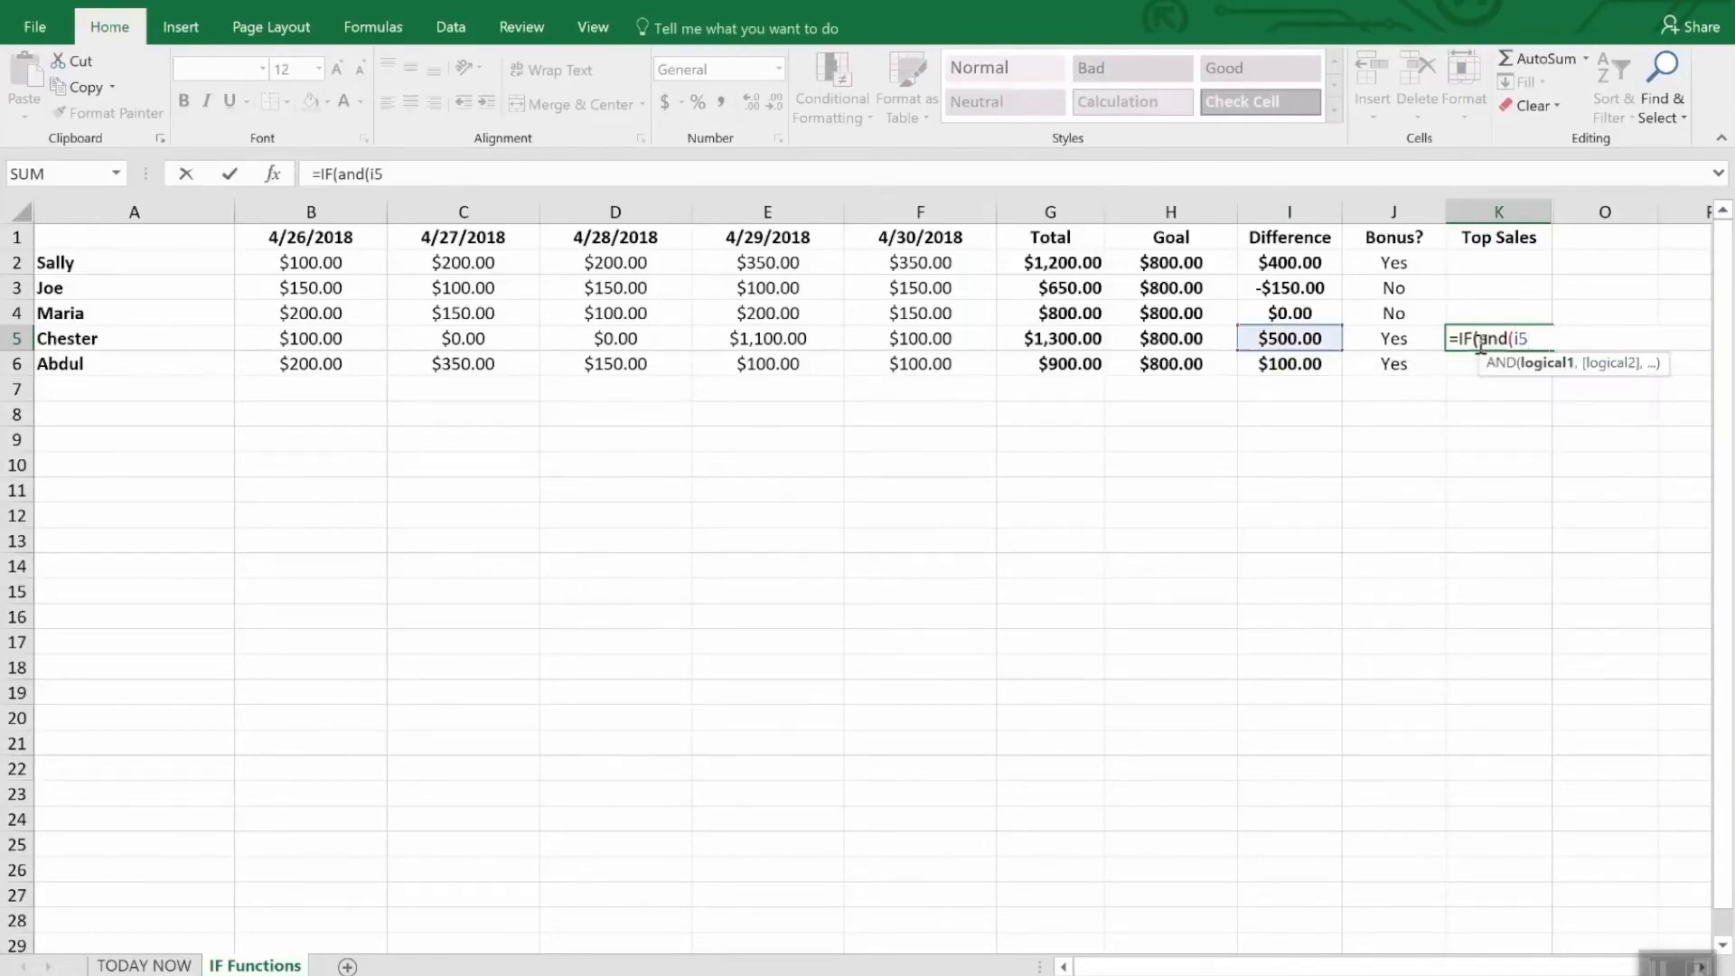
pyautogui.write('>i2,I')
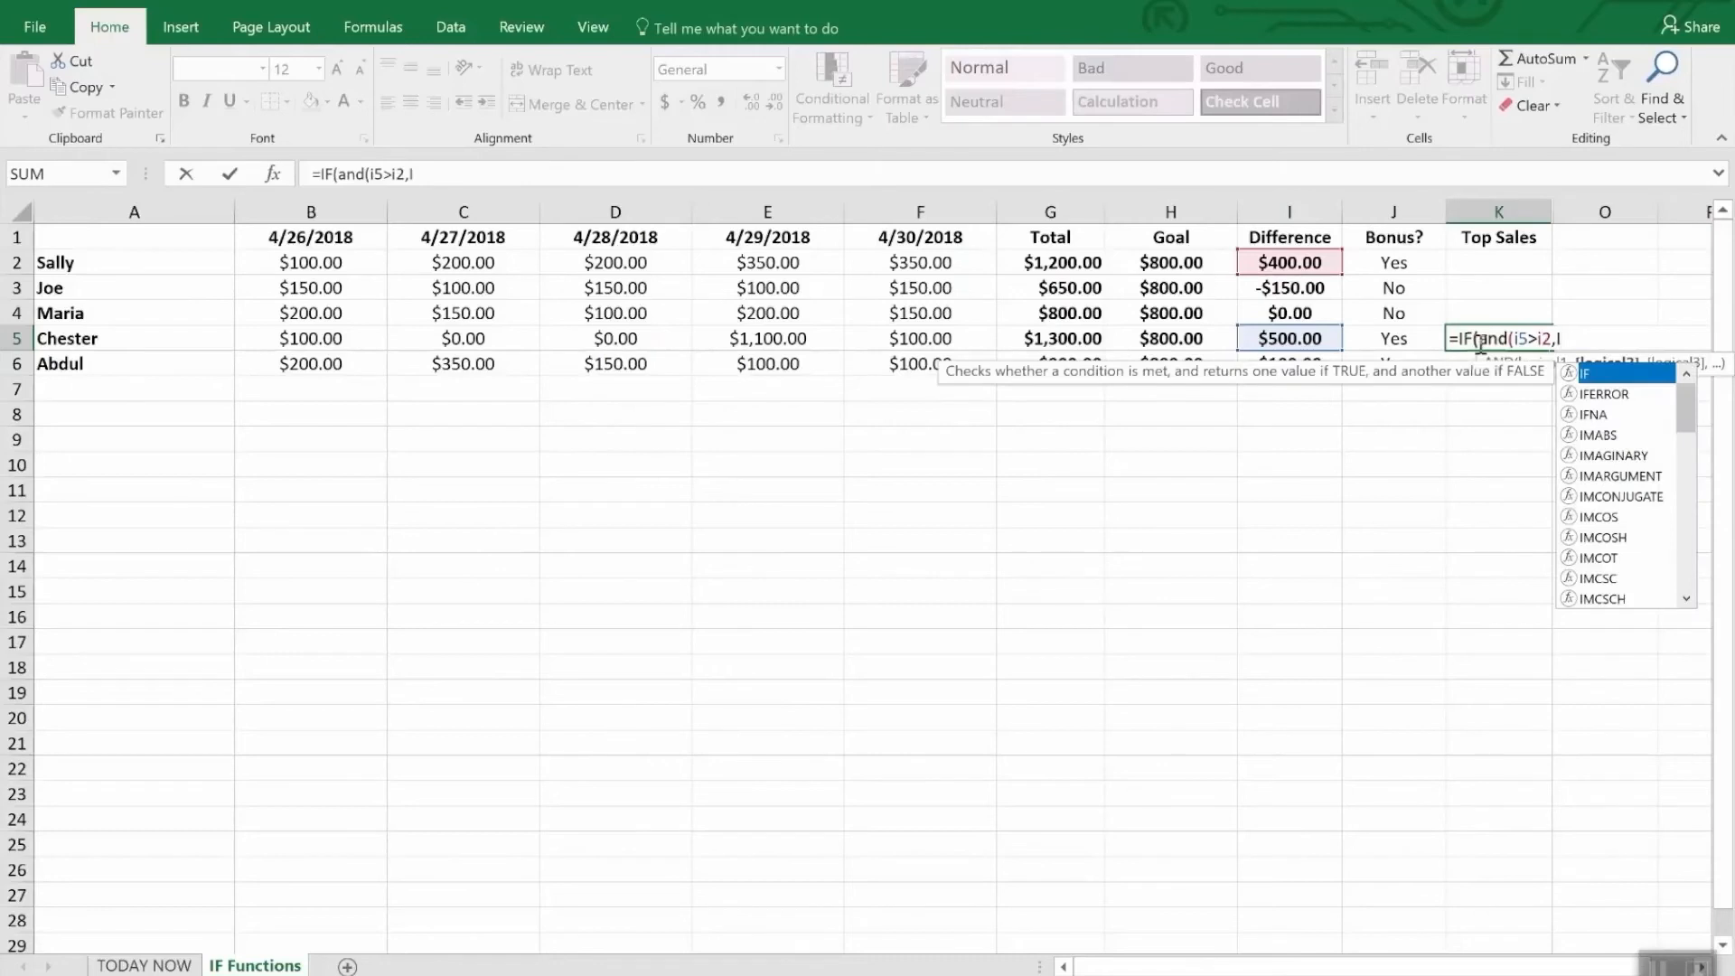
pyautogui.write('5>')
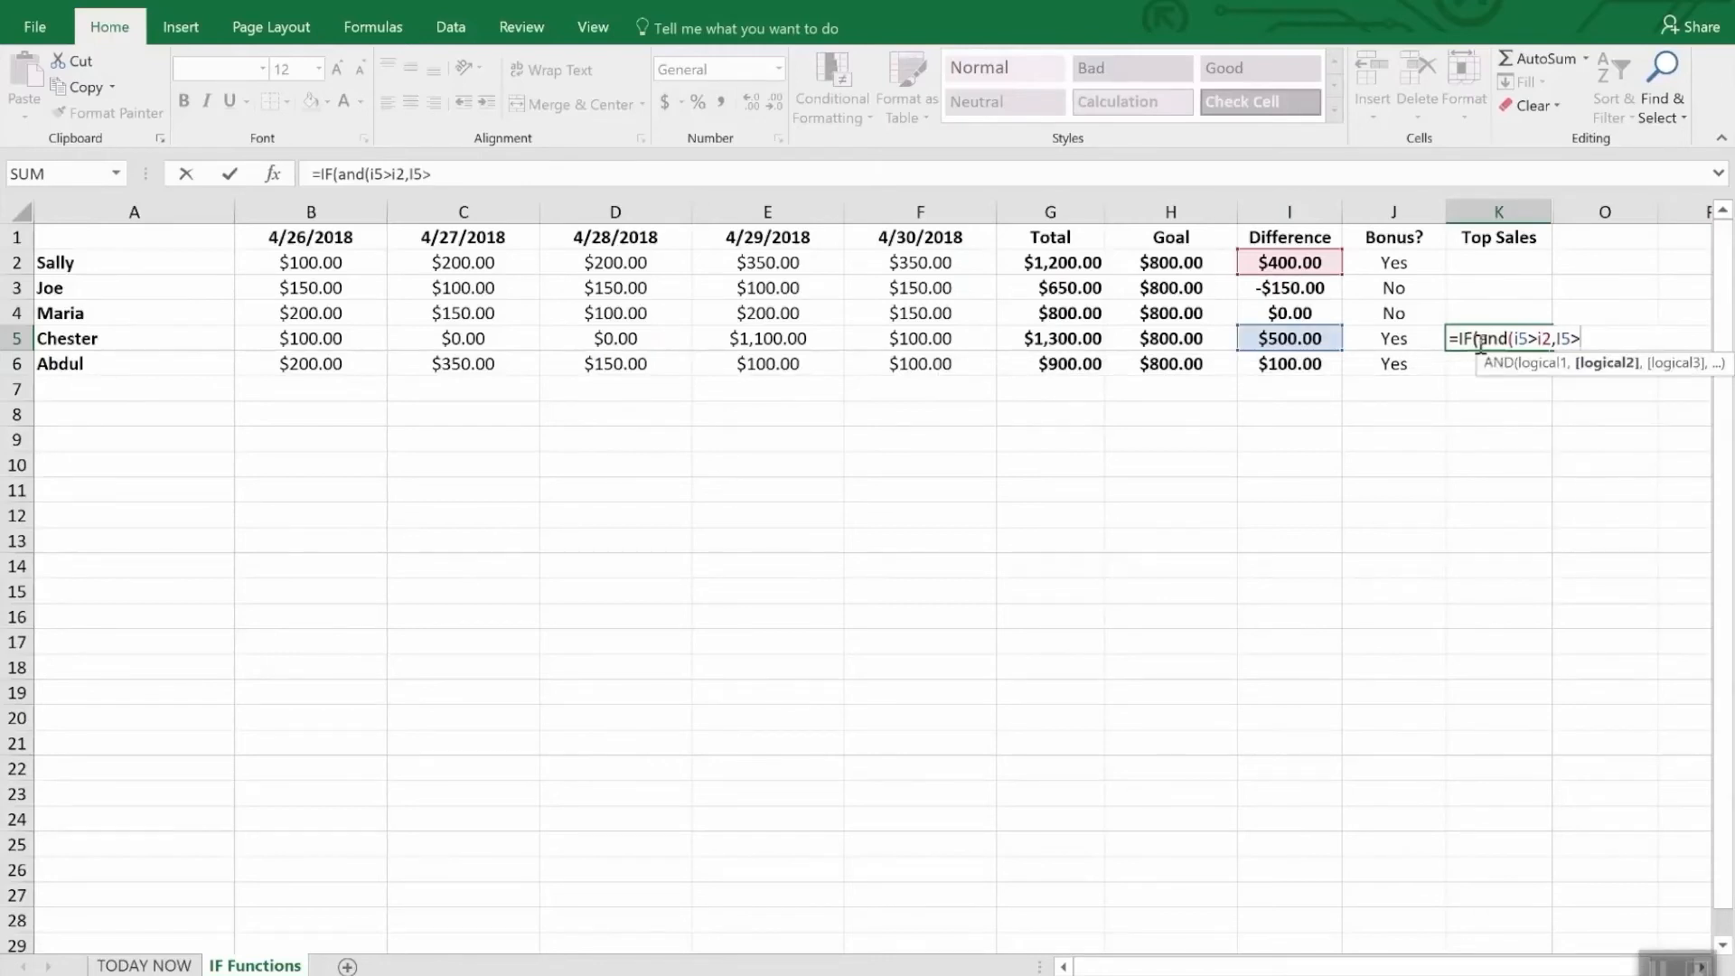
pyautogui.write('i3,I')
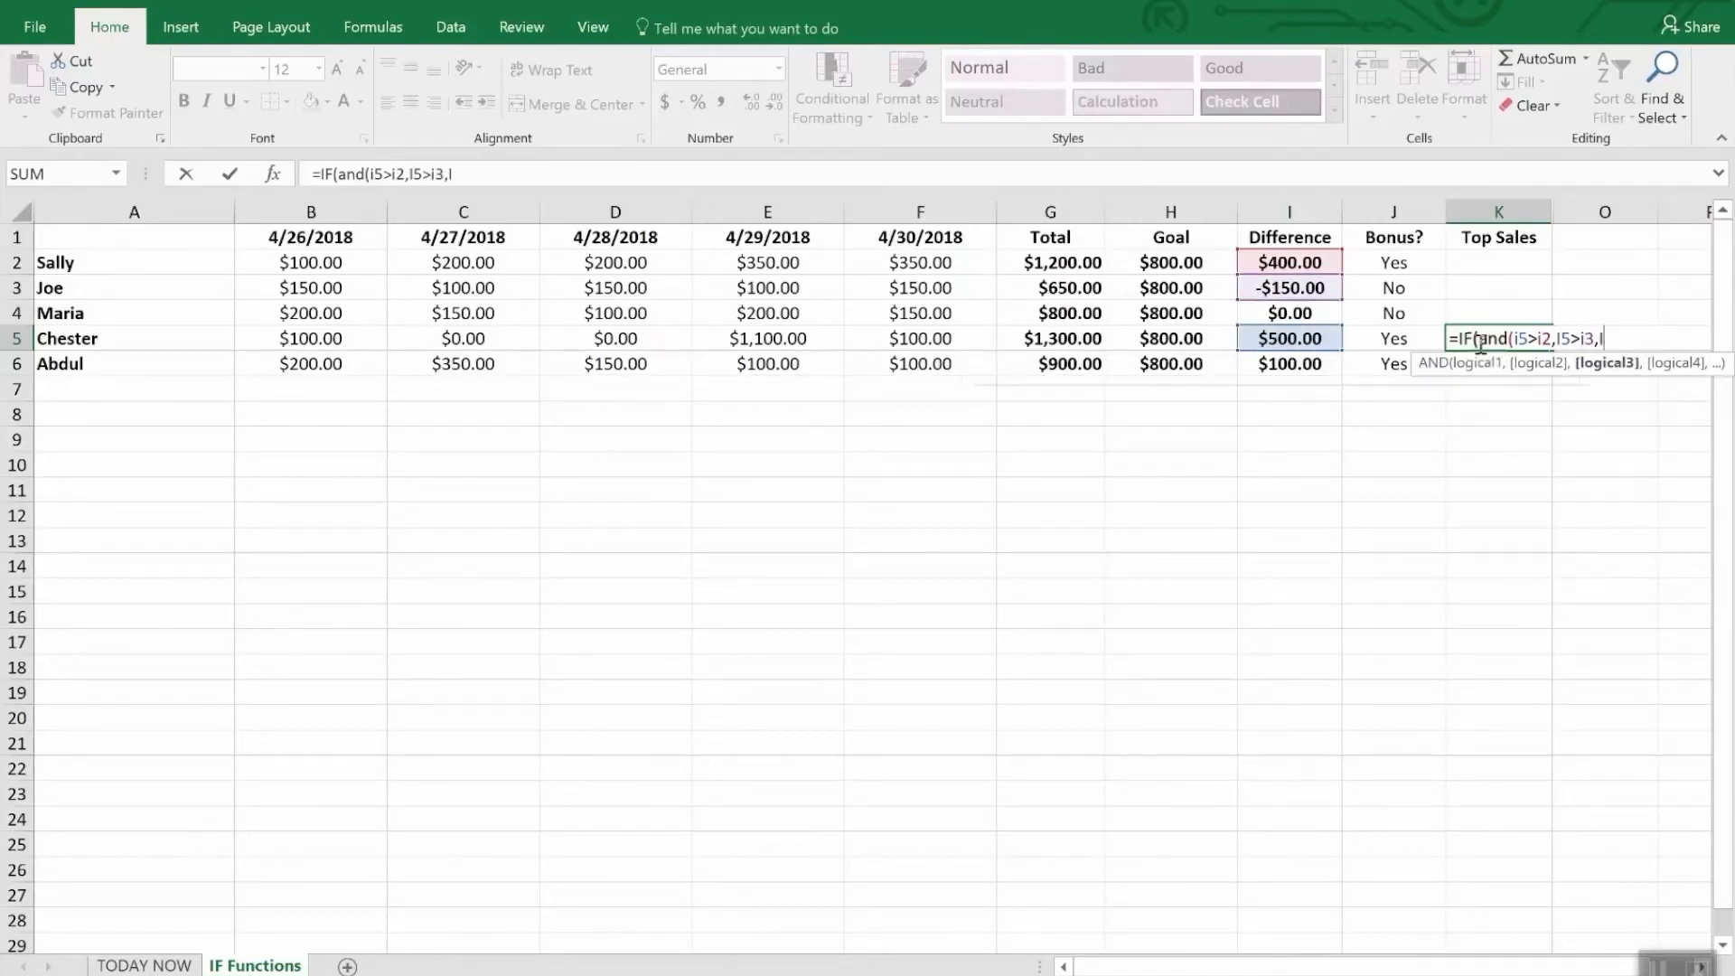
pyautogui.write('6')
pyautogui.press('BackSpace')
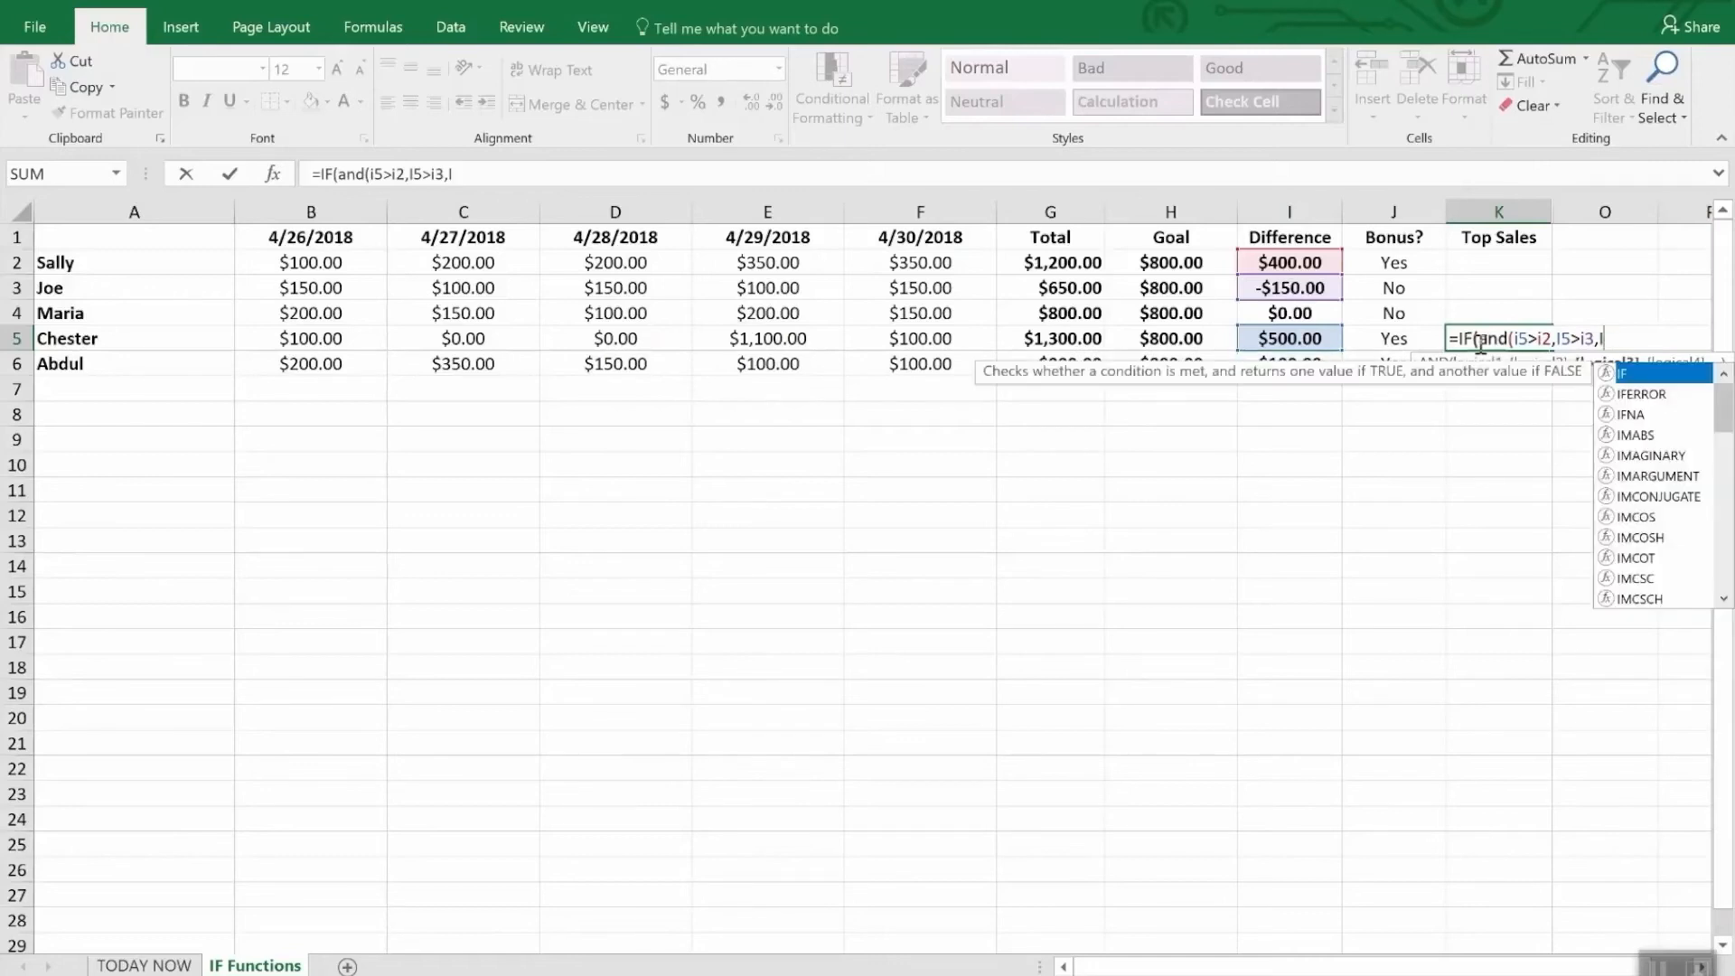
pyautogui.write('6')
pyautogui.press('BackSpace')
pyautogui.write('5>')
pyautogui.write('i')
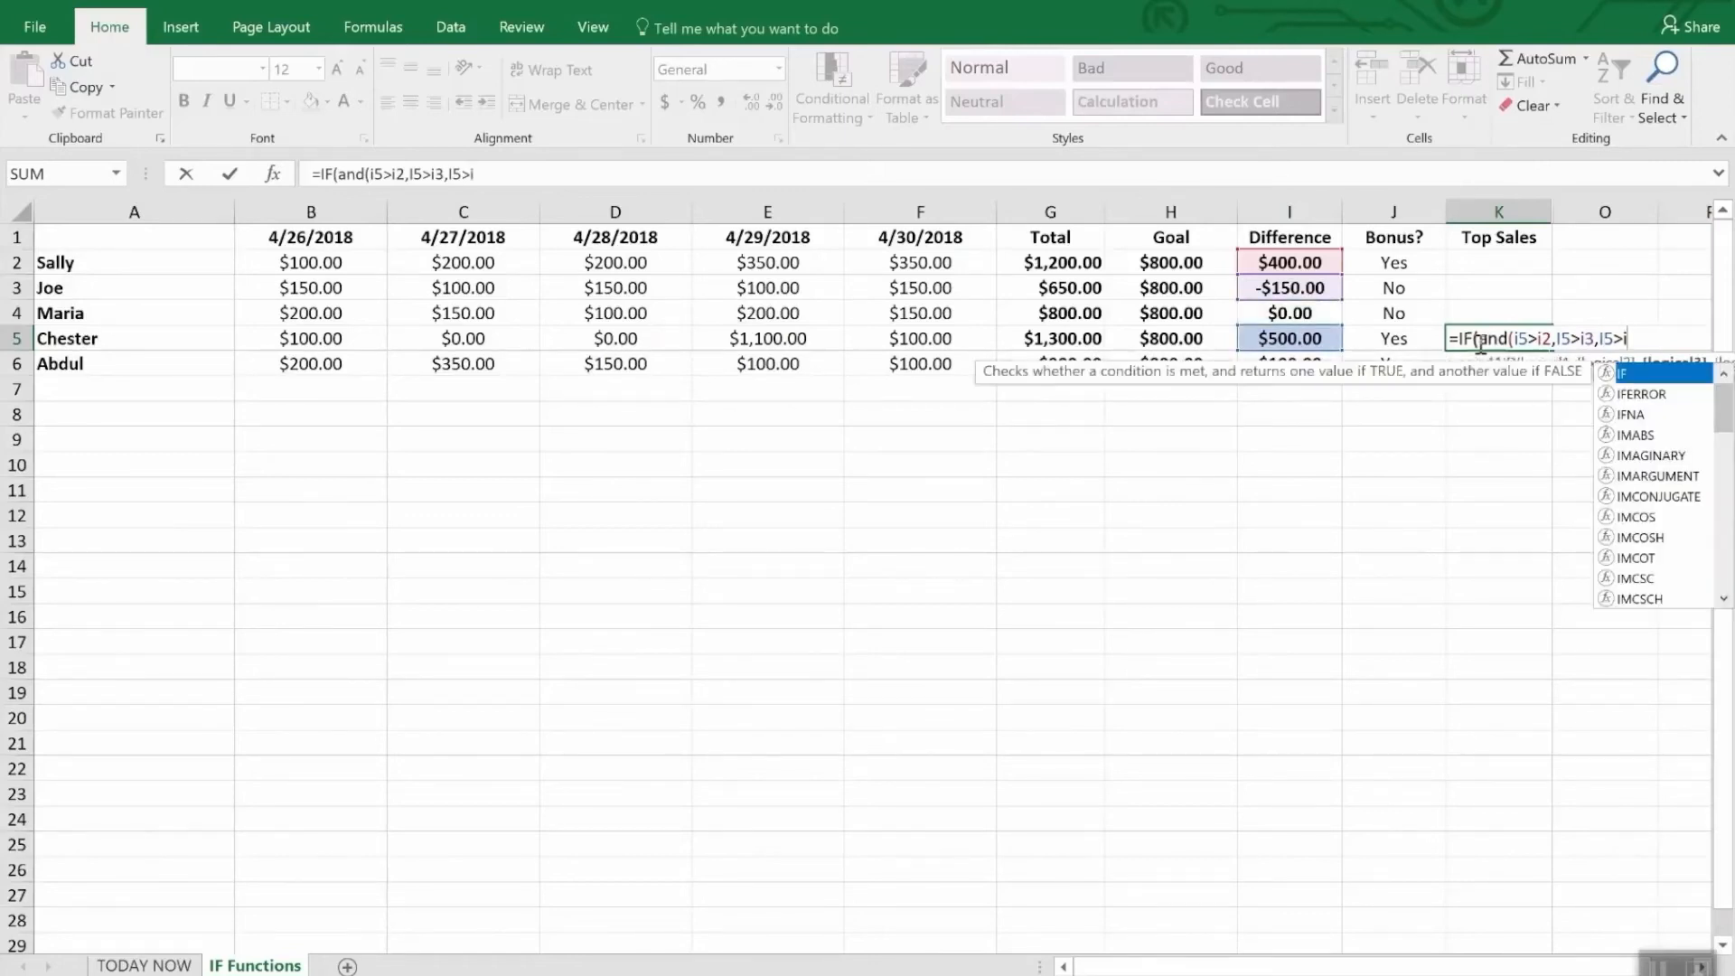
pyautogui.write('4,I5>')
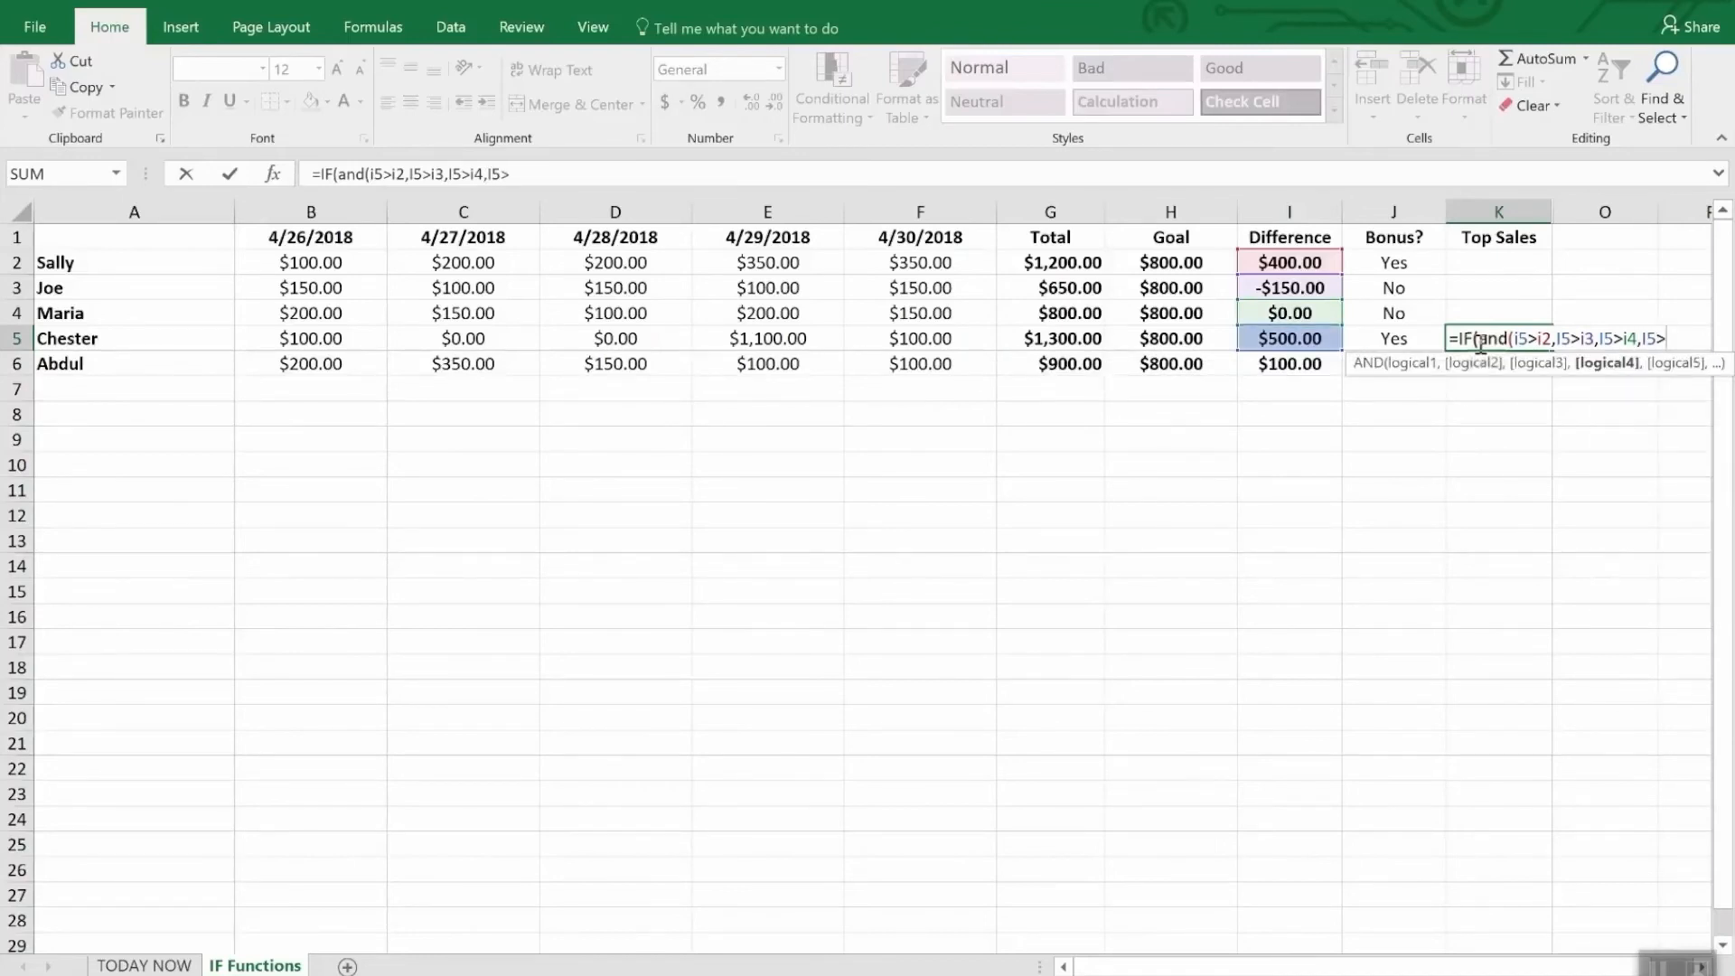
pyautogui.write('i6),')
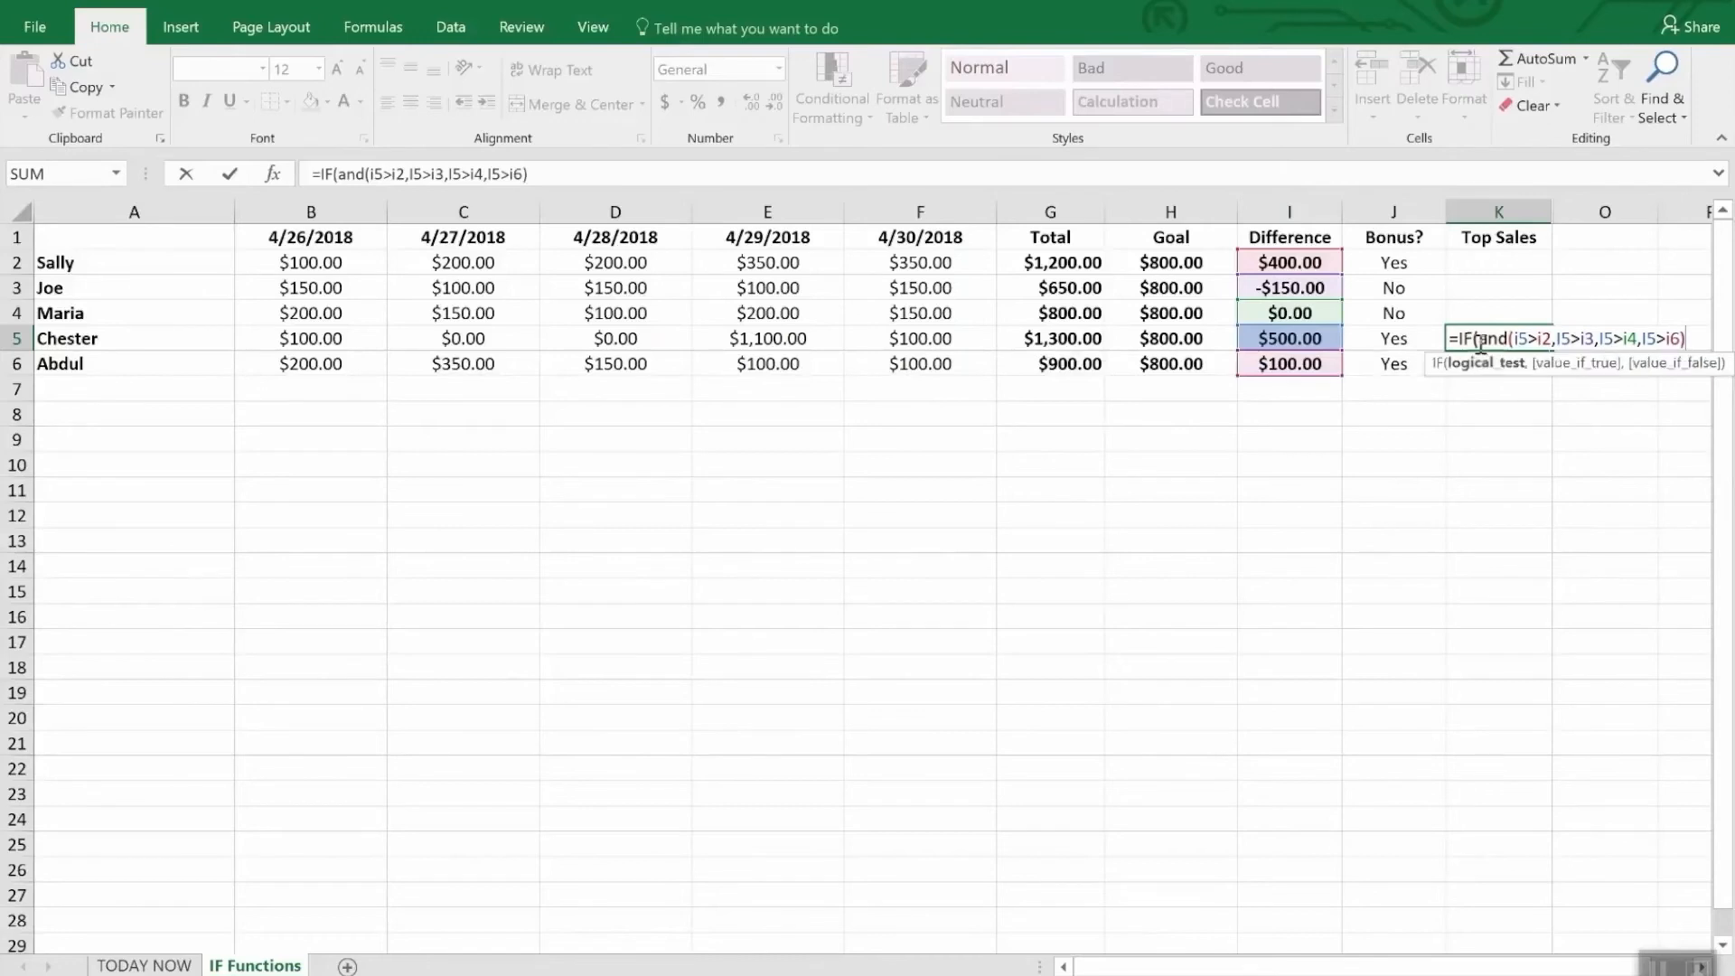
pyautogui.write('"W')
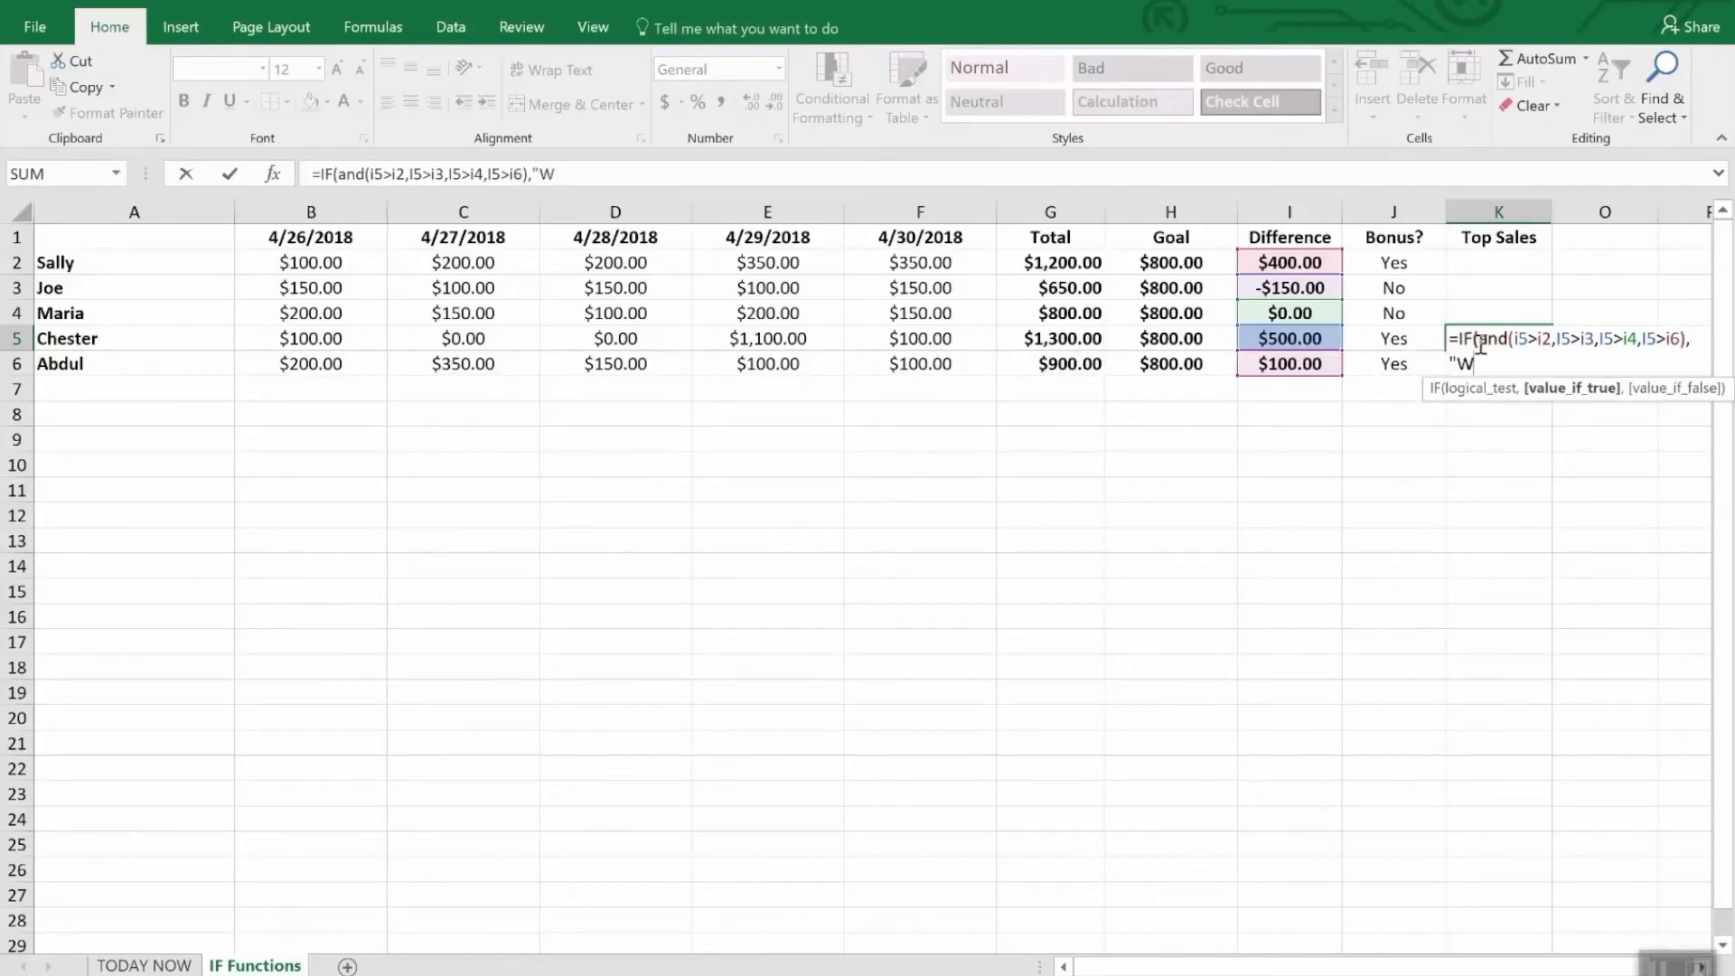
pyautogui.write('INNER",')
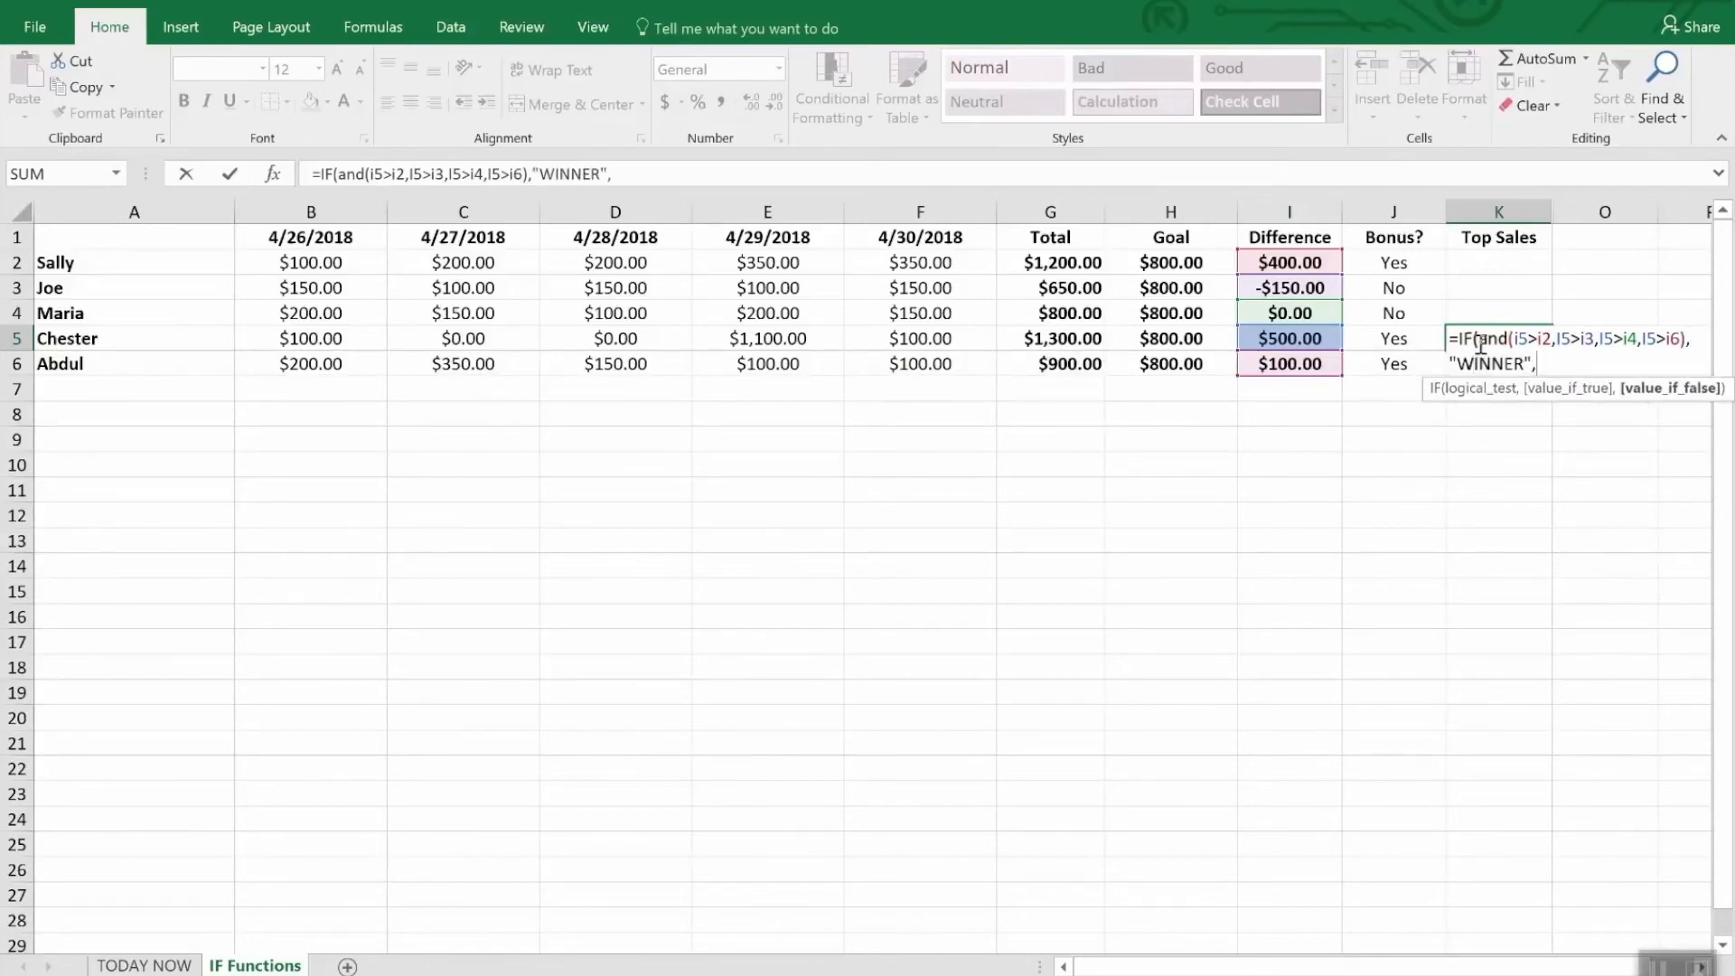
pyautogui.write('"")')
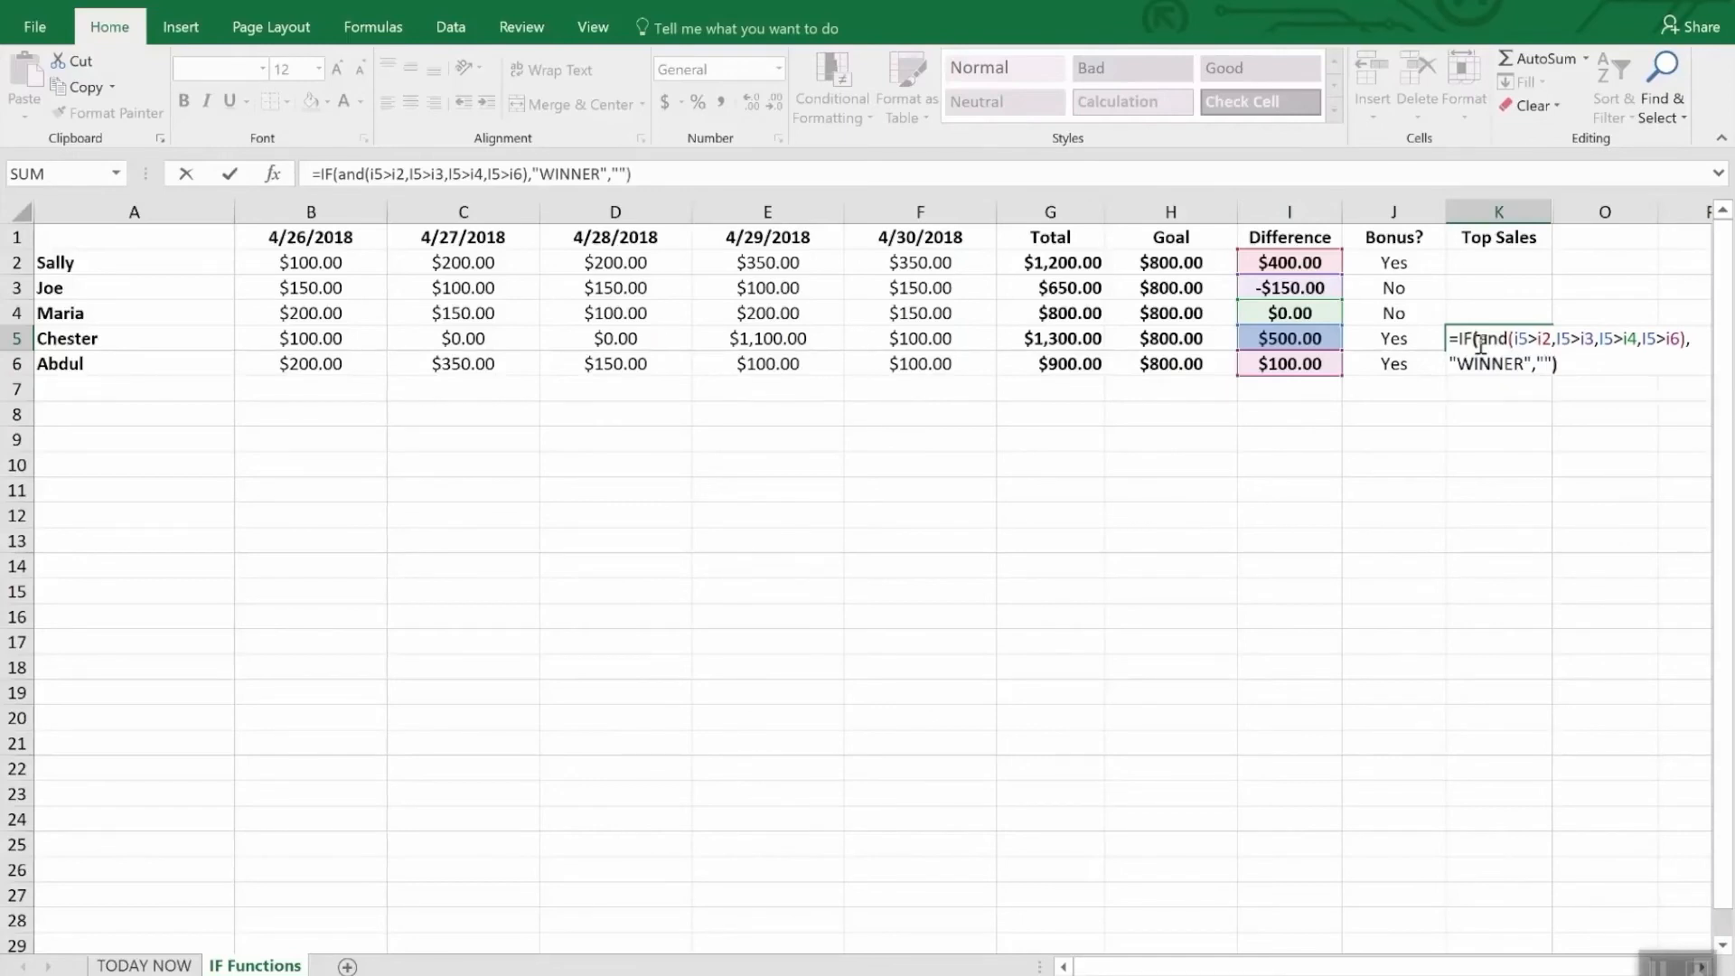
# - Complete the K5 formula so it returns "WINNER" when the test is true and an empty string when it is false
pyautogui.press('Return')
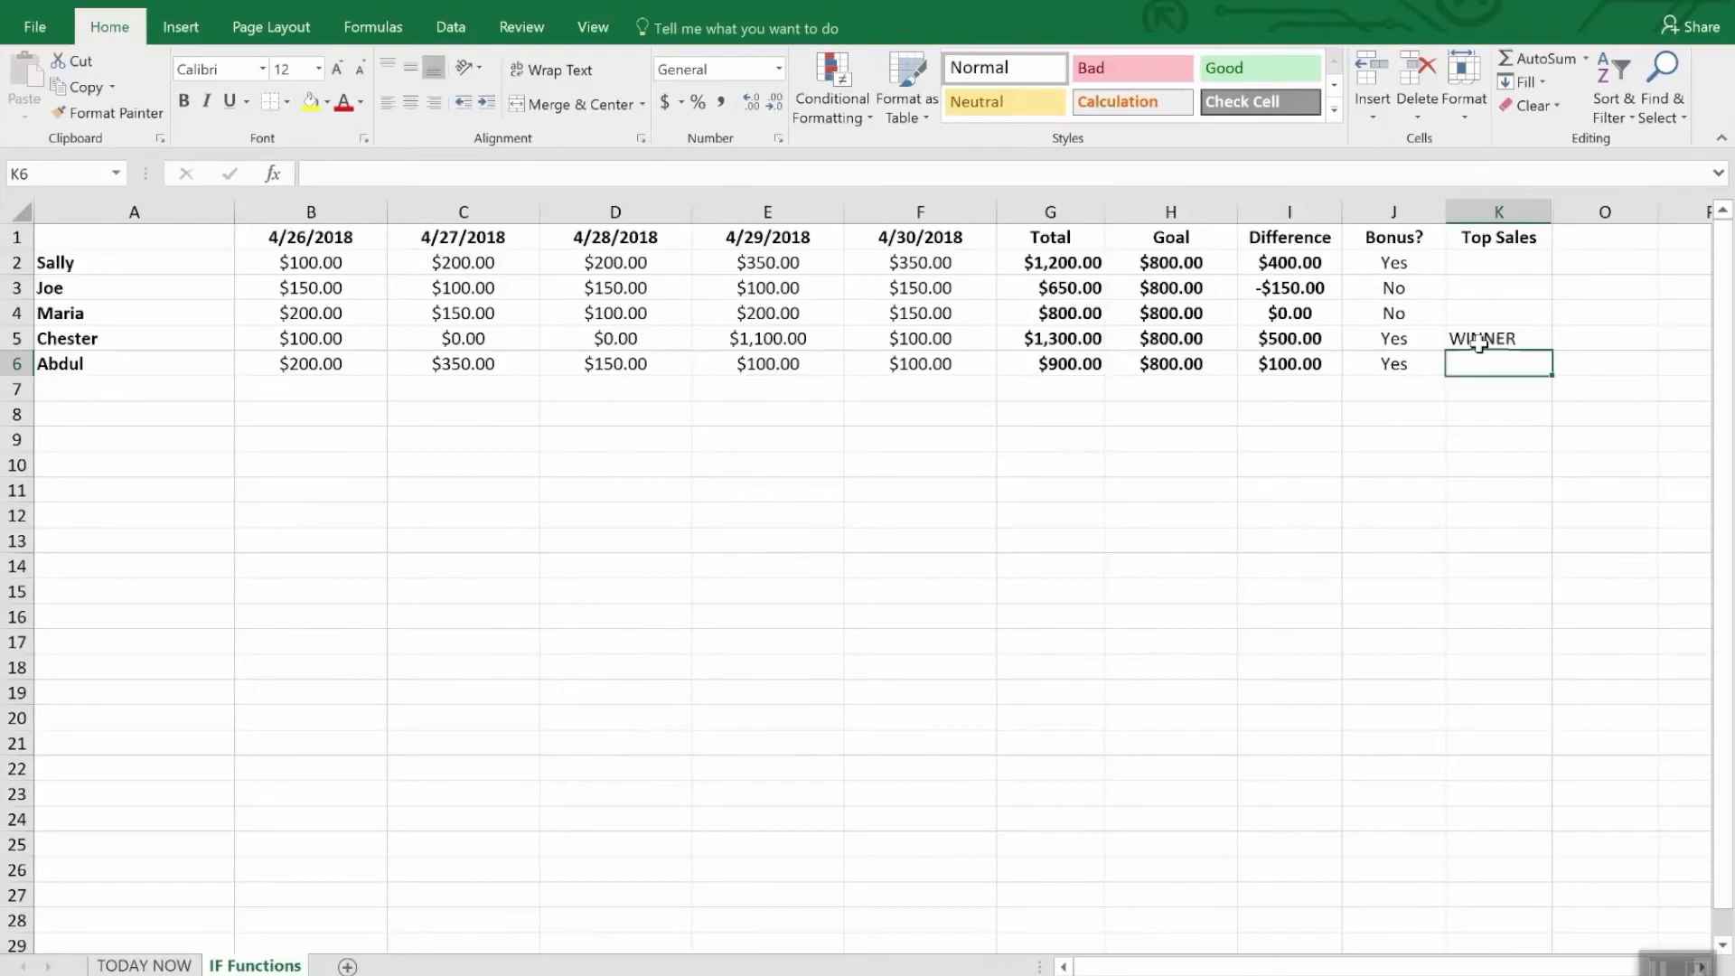
# - Unhide the hidden columns between K and O
pyautogui.moveTo(1537, 212); pyautogui.dragTo(1577, 201)
pyautogui.rightClick(1577, 201)
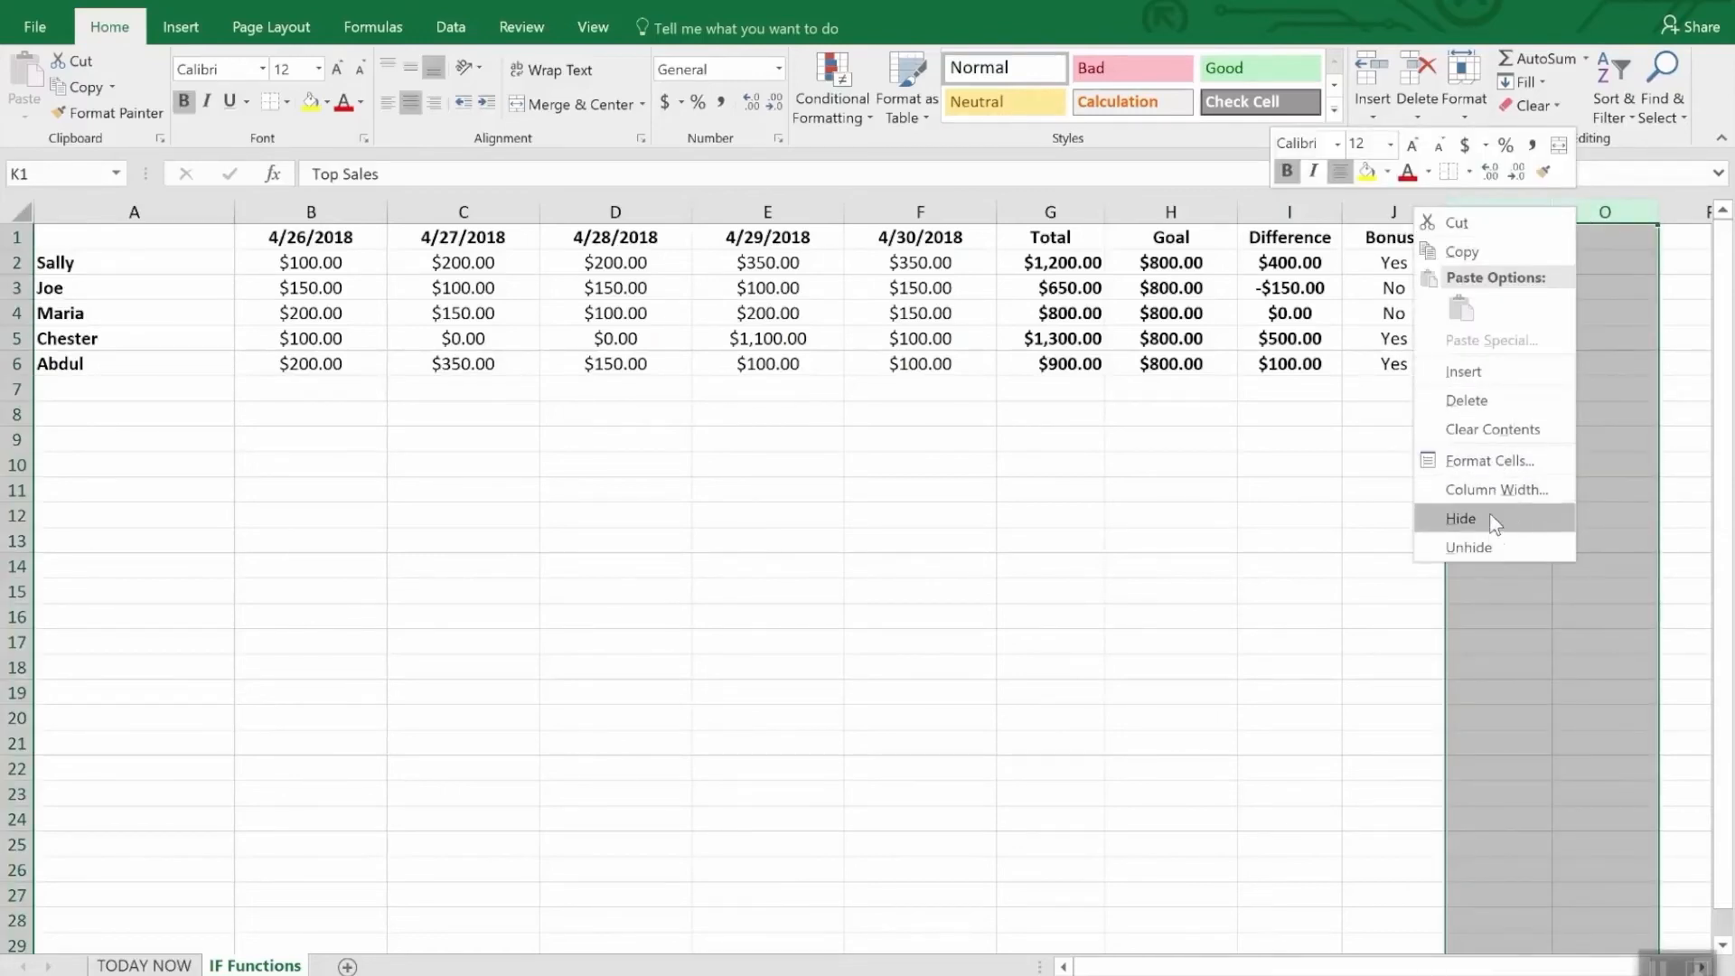
pyautogui.click(1489, 545)
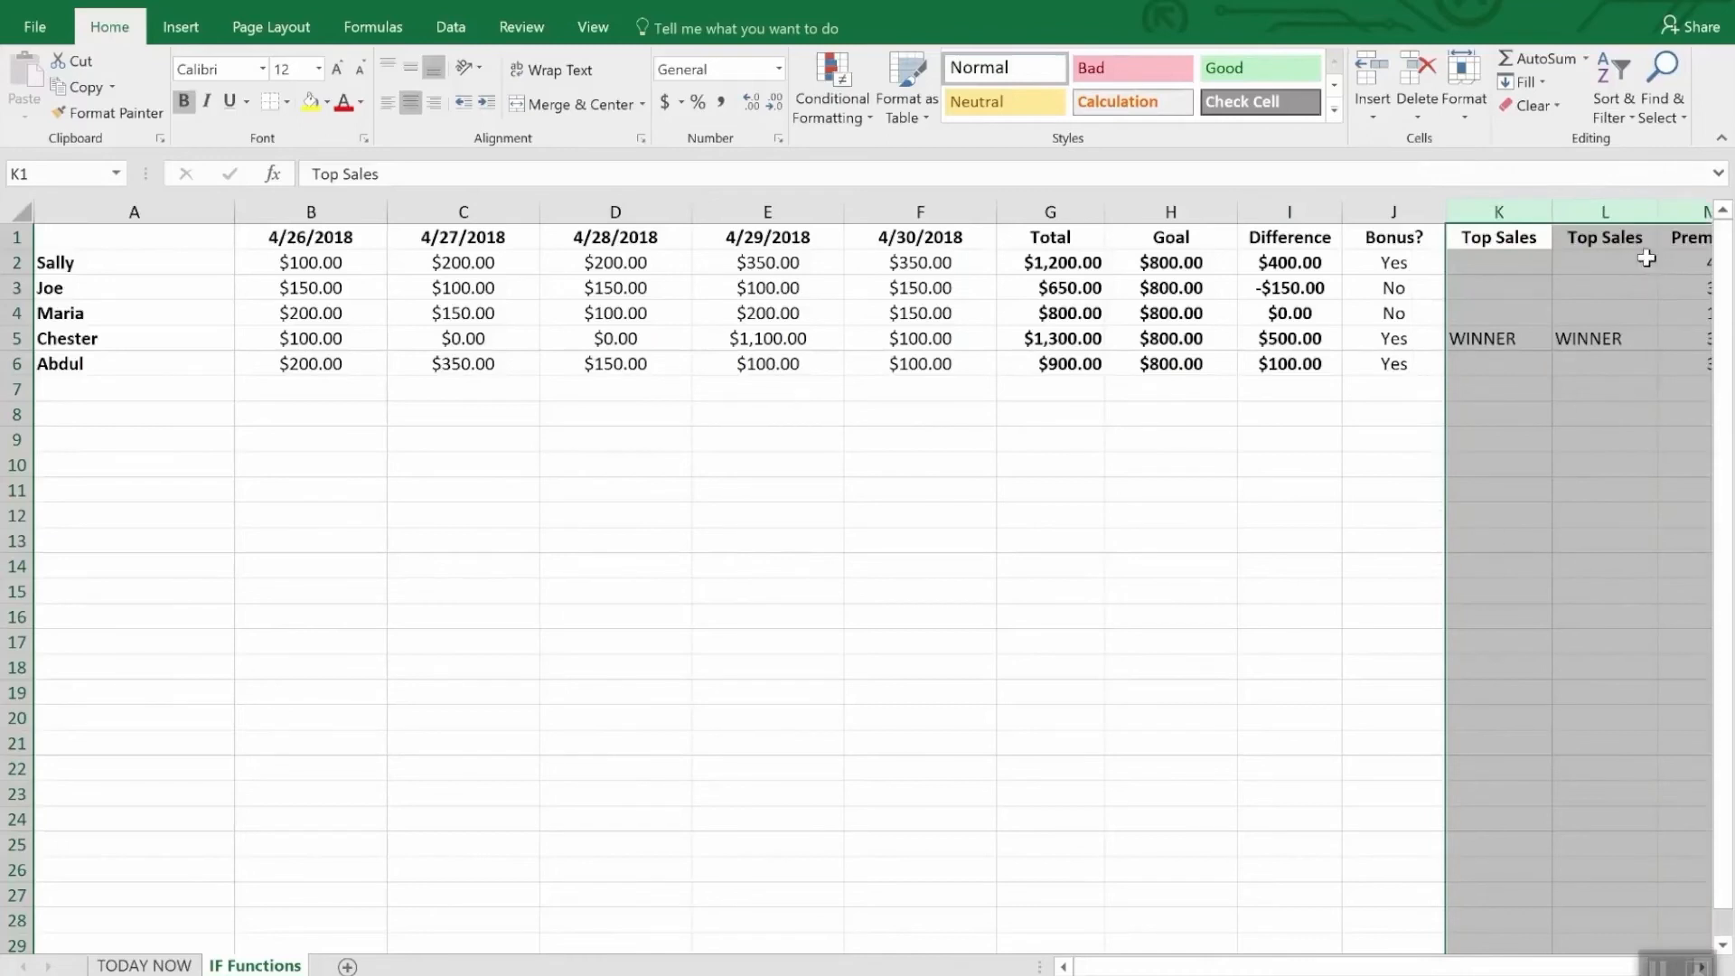
pyautogui.click(1578, 437)
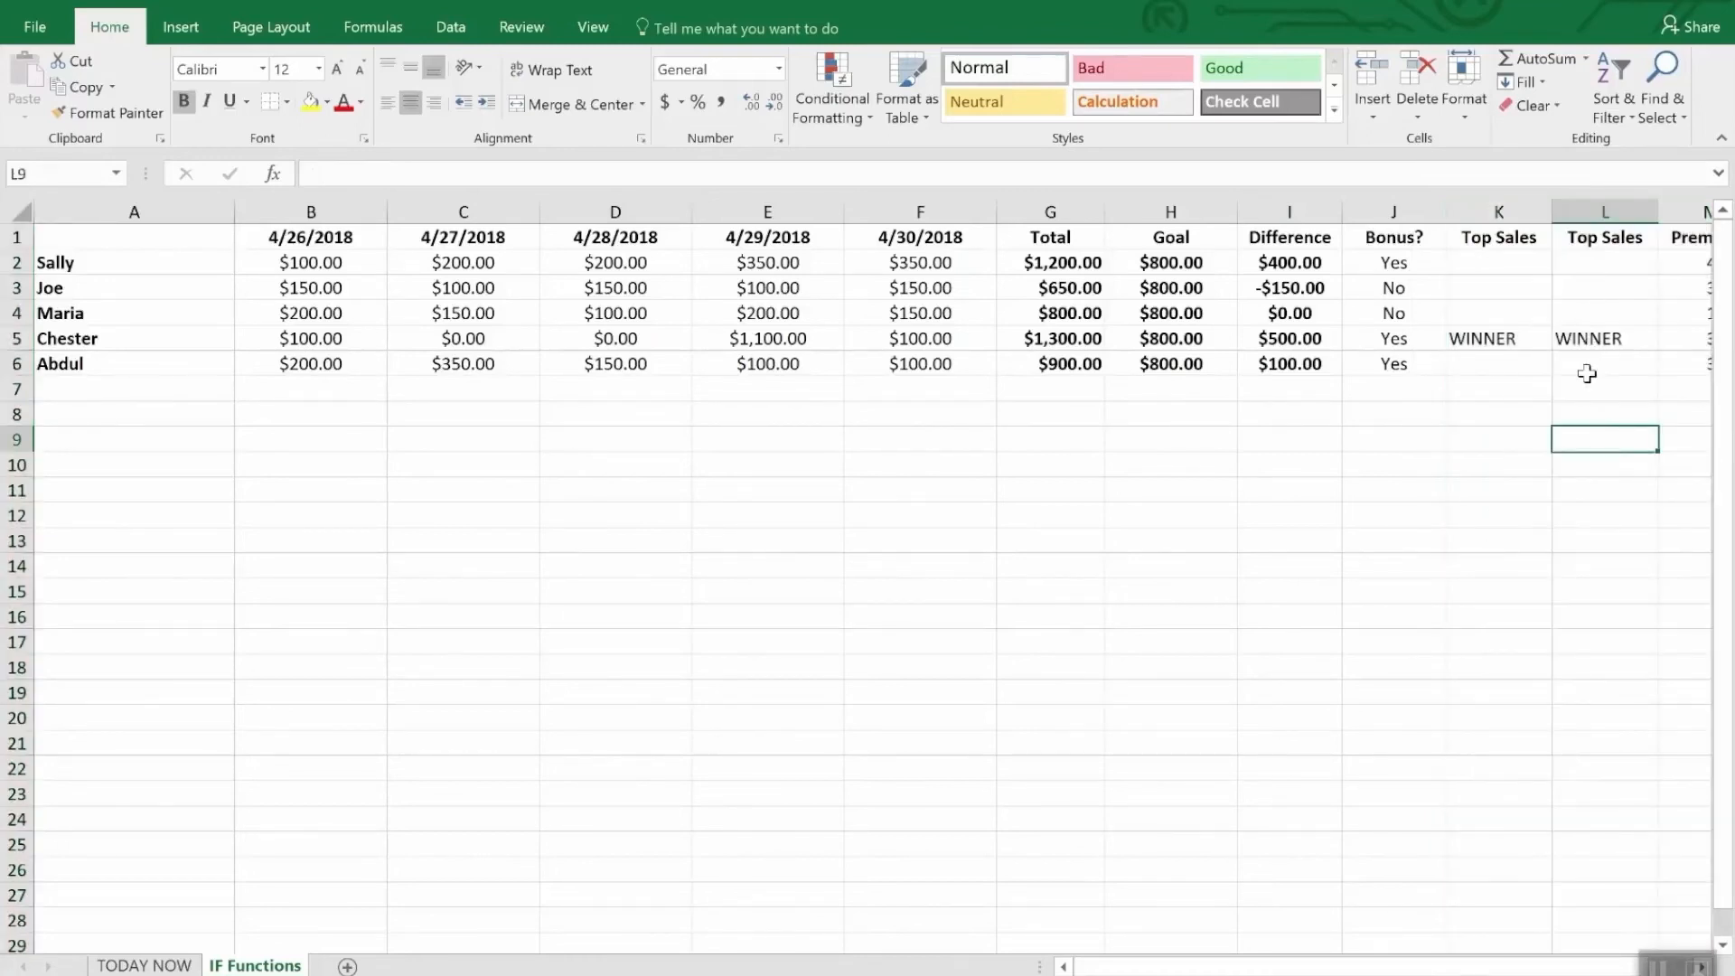
# - Compare the Top Sales formulas in L2 and L3 with the one in K5
pyautogui.click(1593, 264)
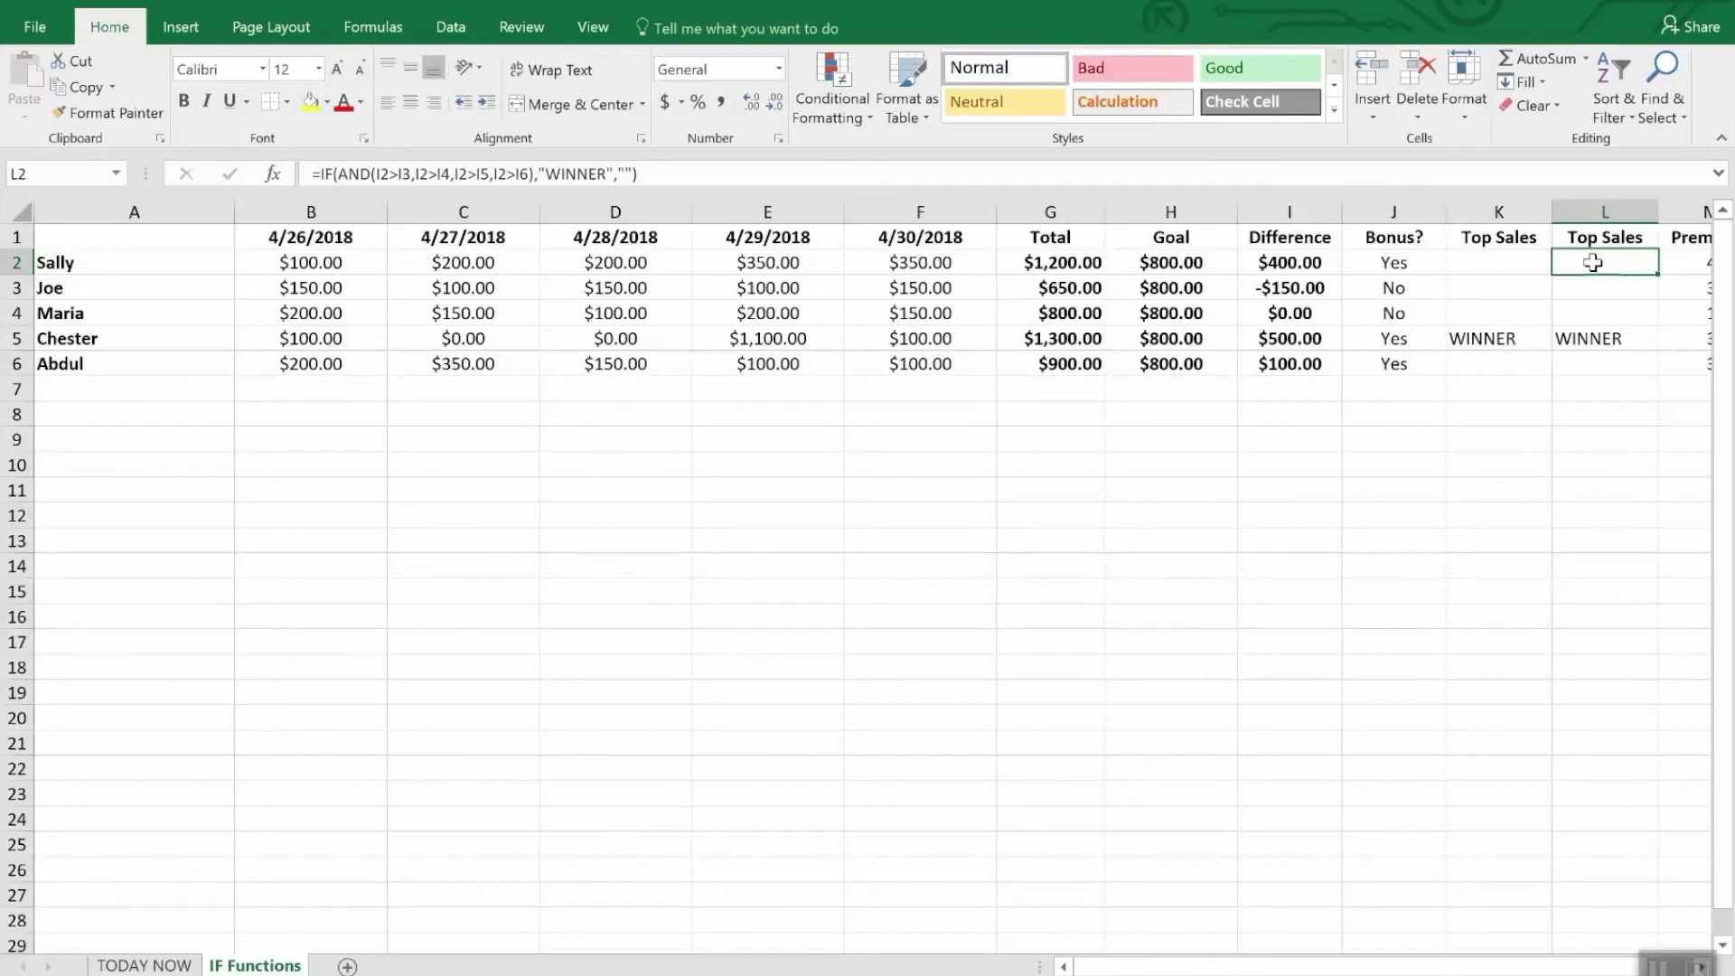
pyautogui.click(1521, 341)
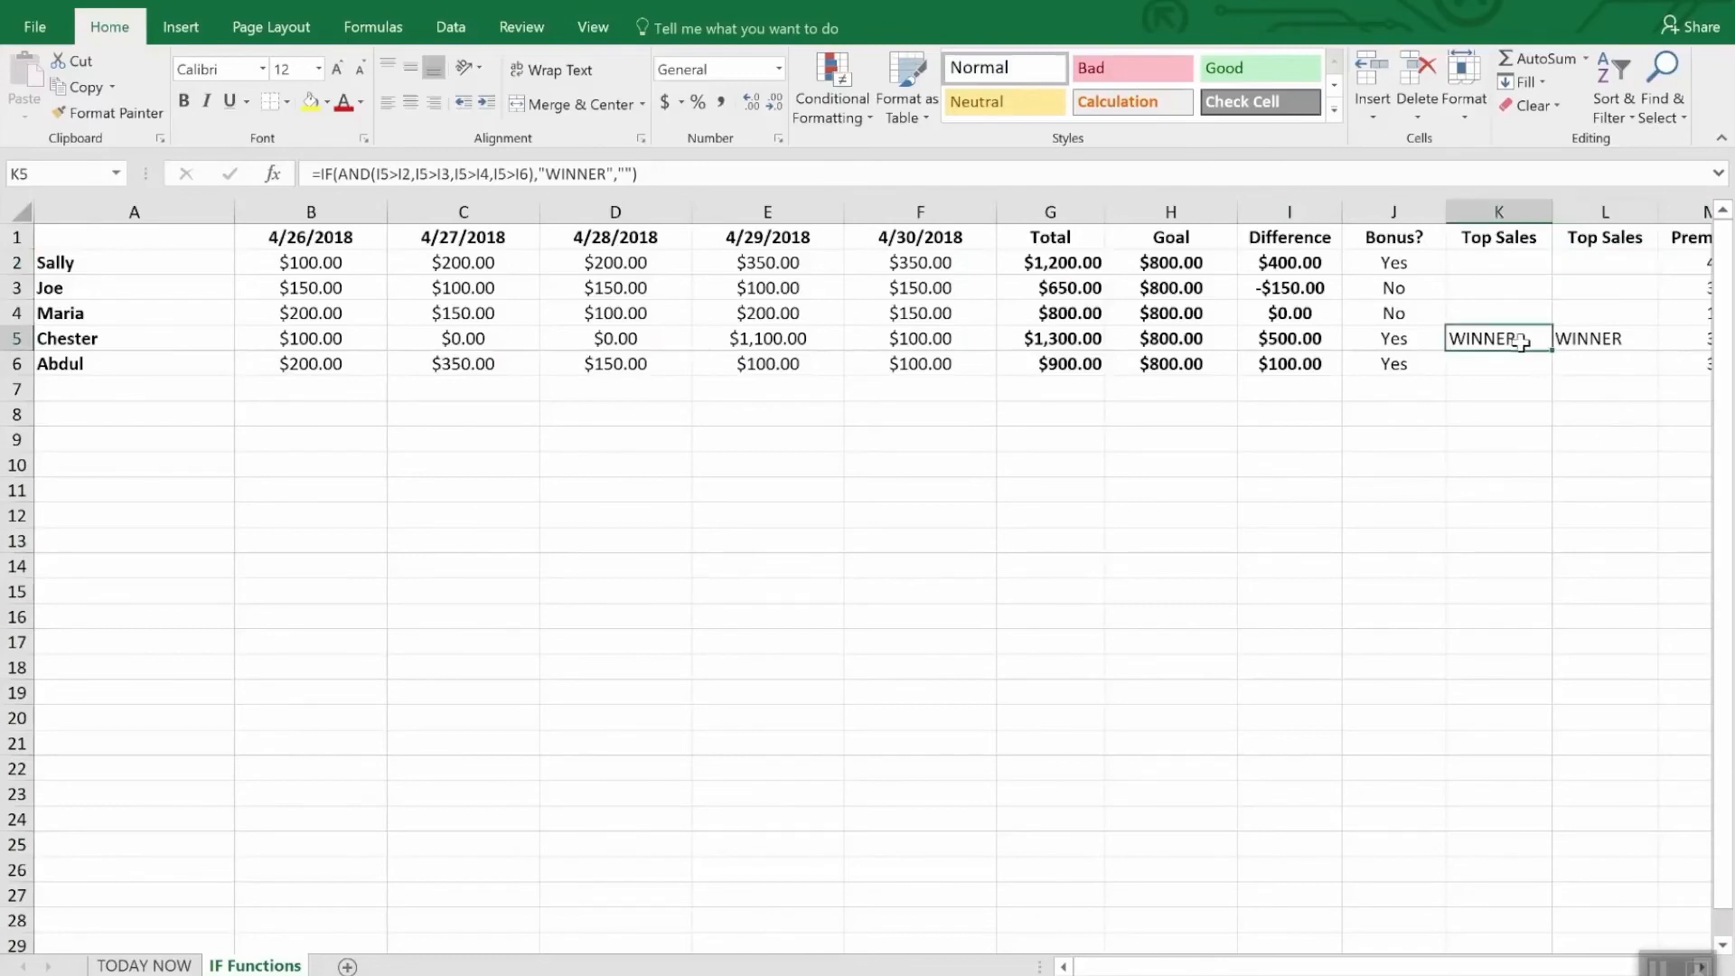
pyautogui.click(1595, 263)
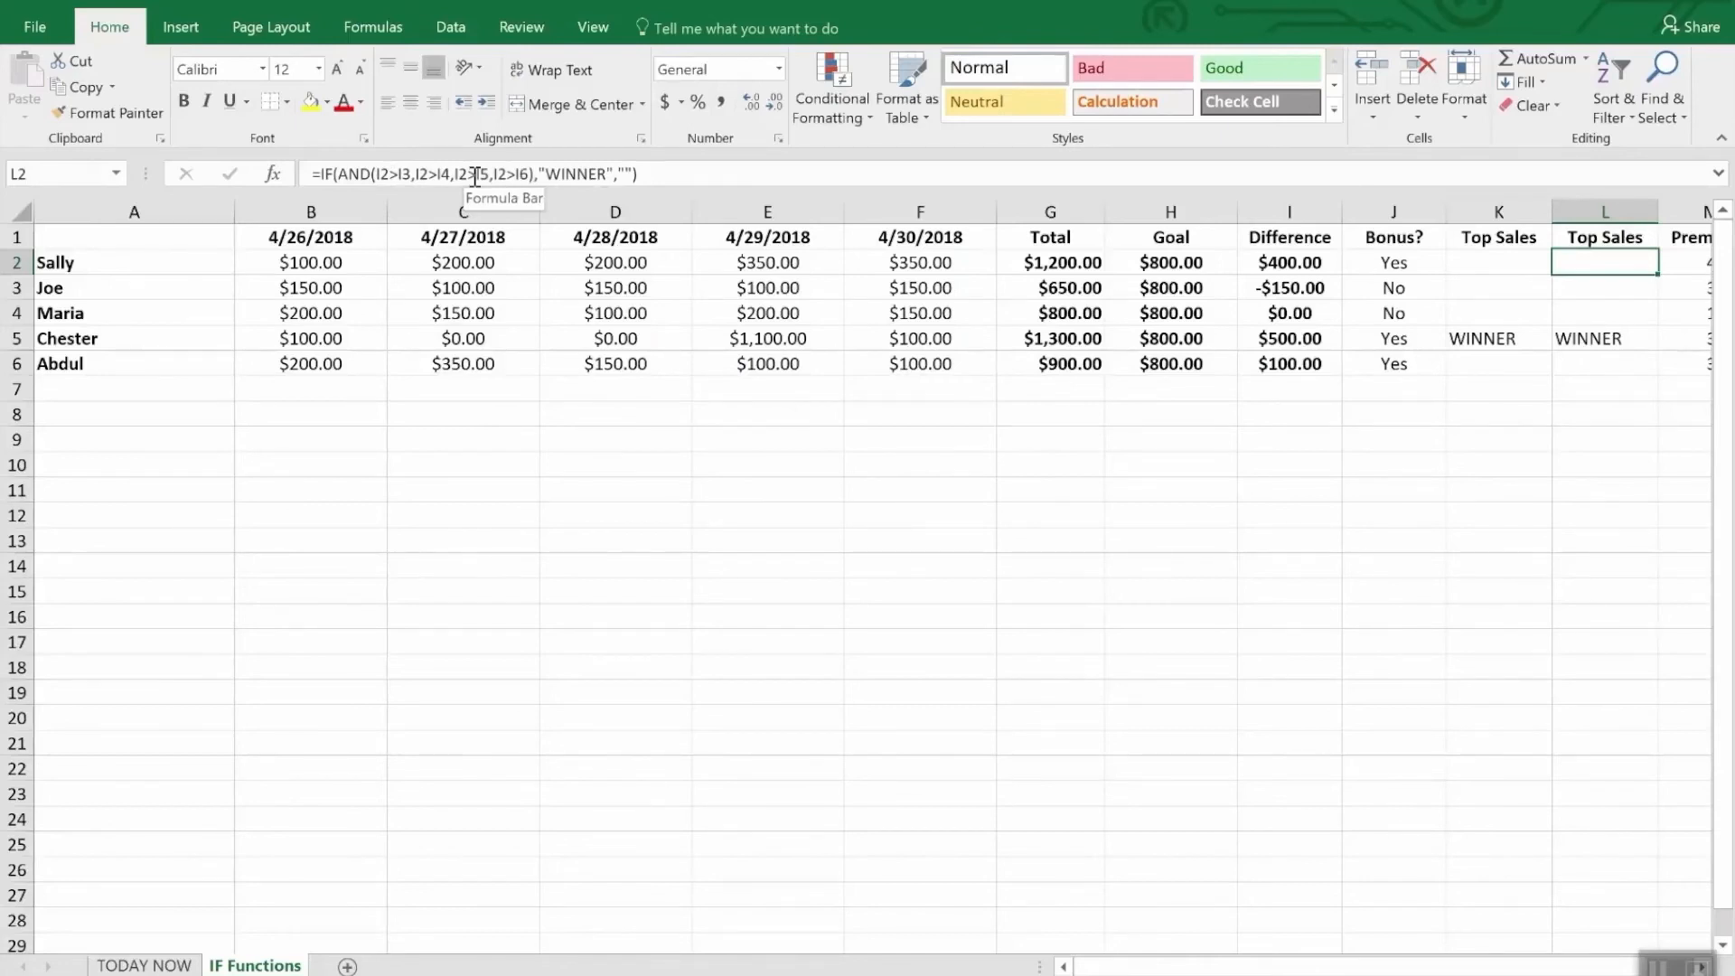
pyautogui.click(1581, 287)
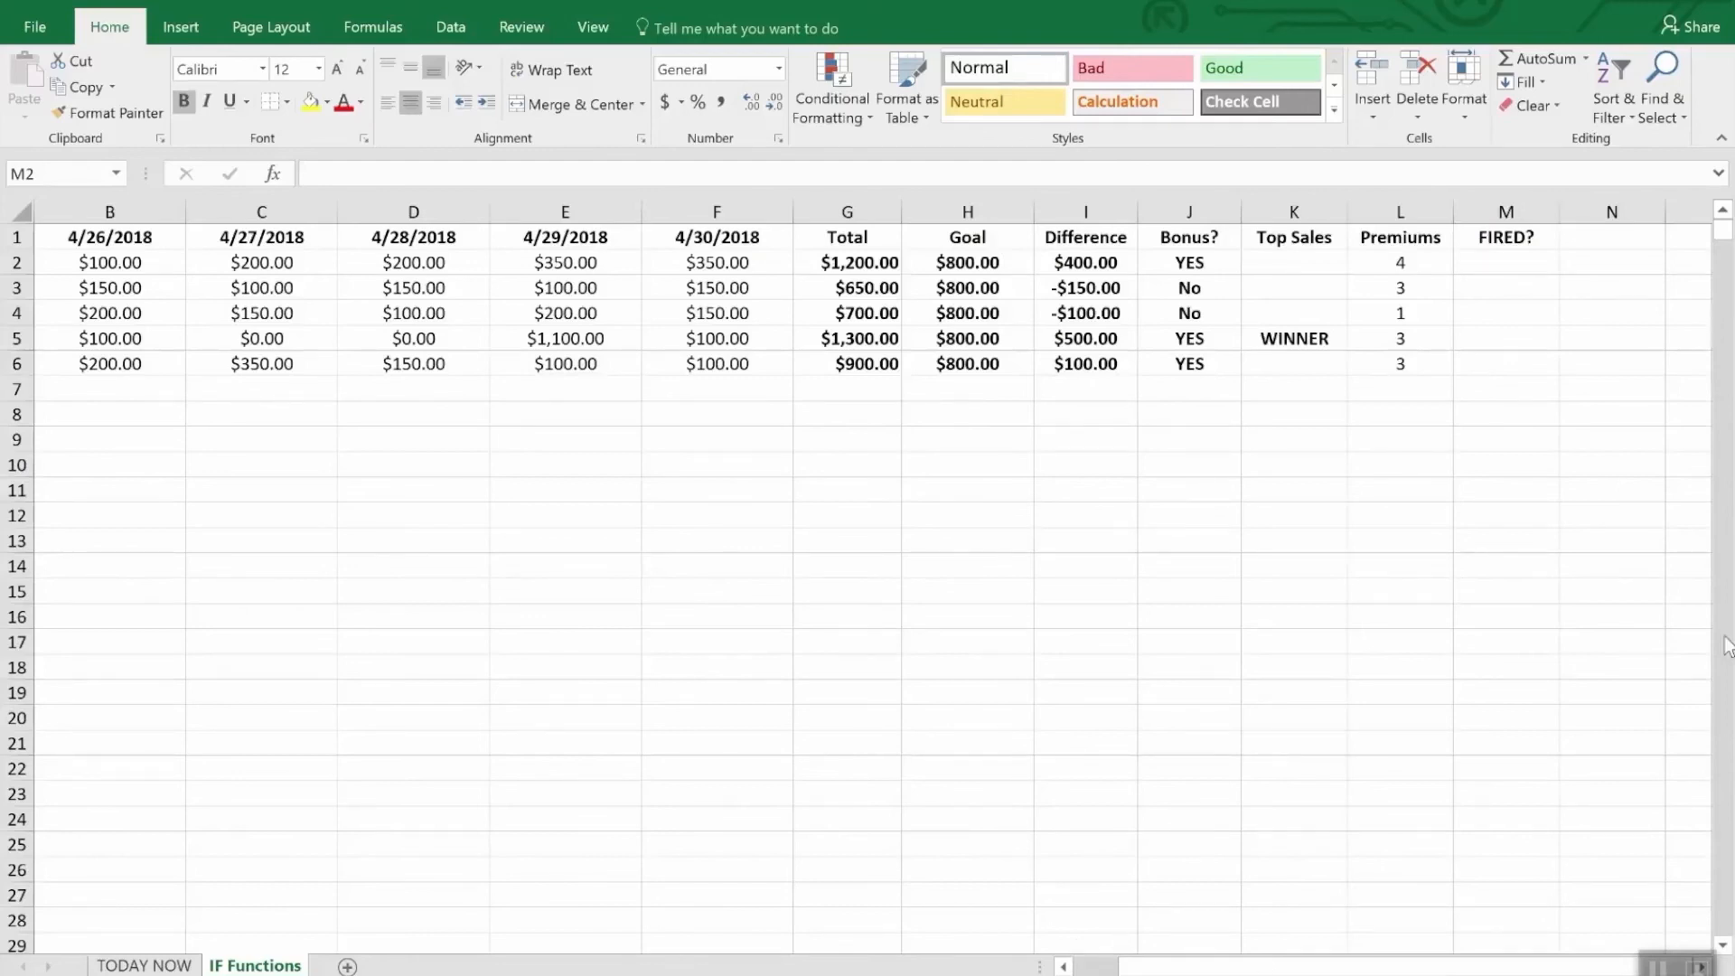
# - Start an IF formula with a nested OR in M2 of the FIRED? column
pyautogui.click(1515, 269)
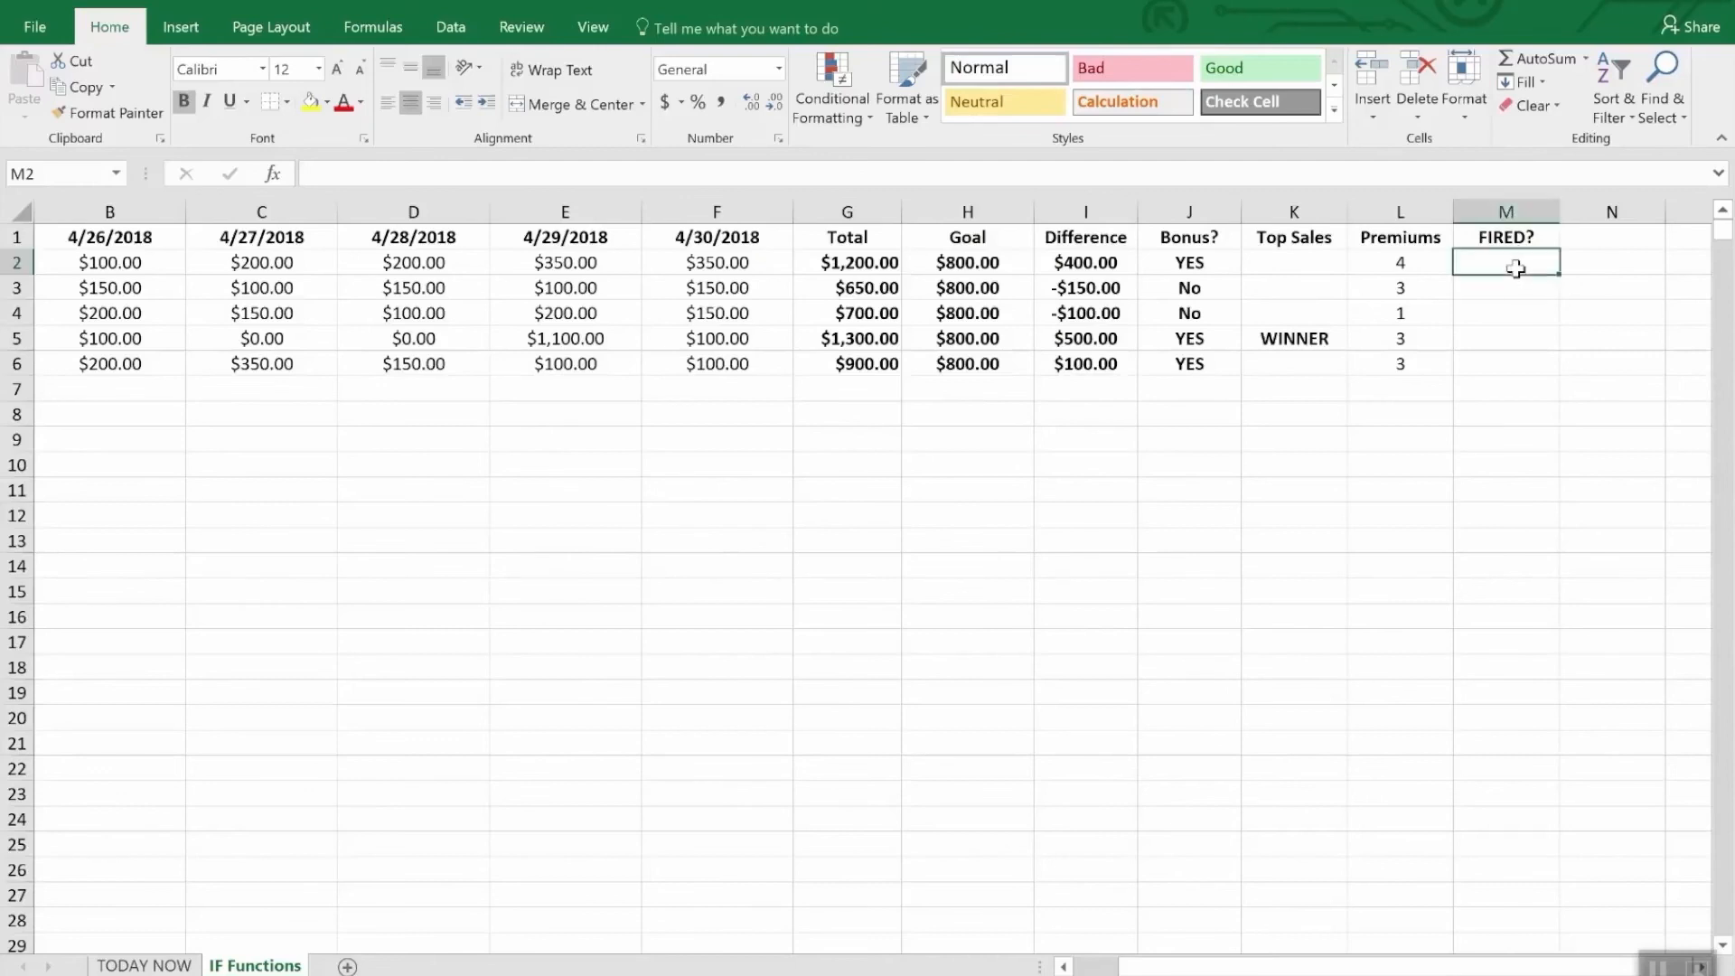
pyautogui.write('=if')
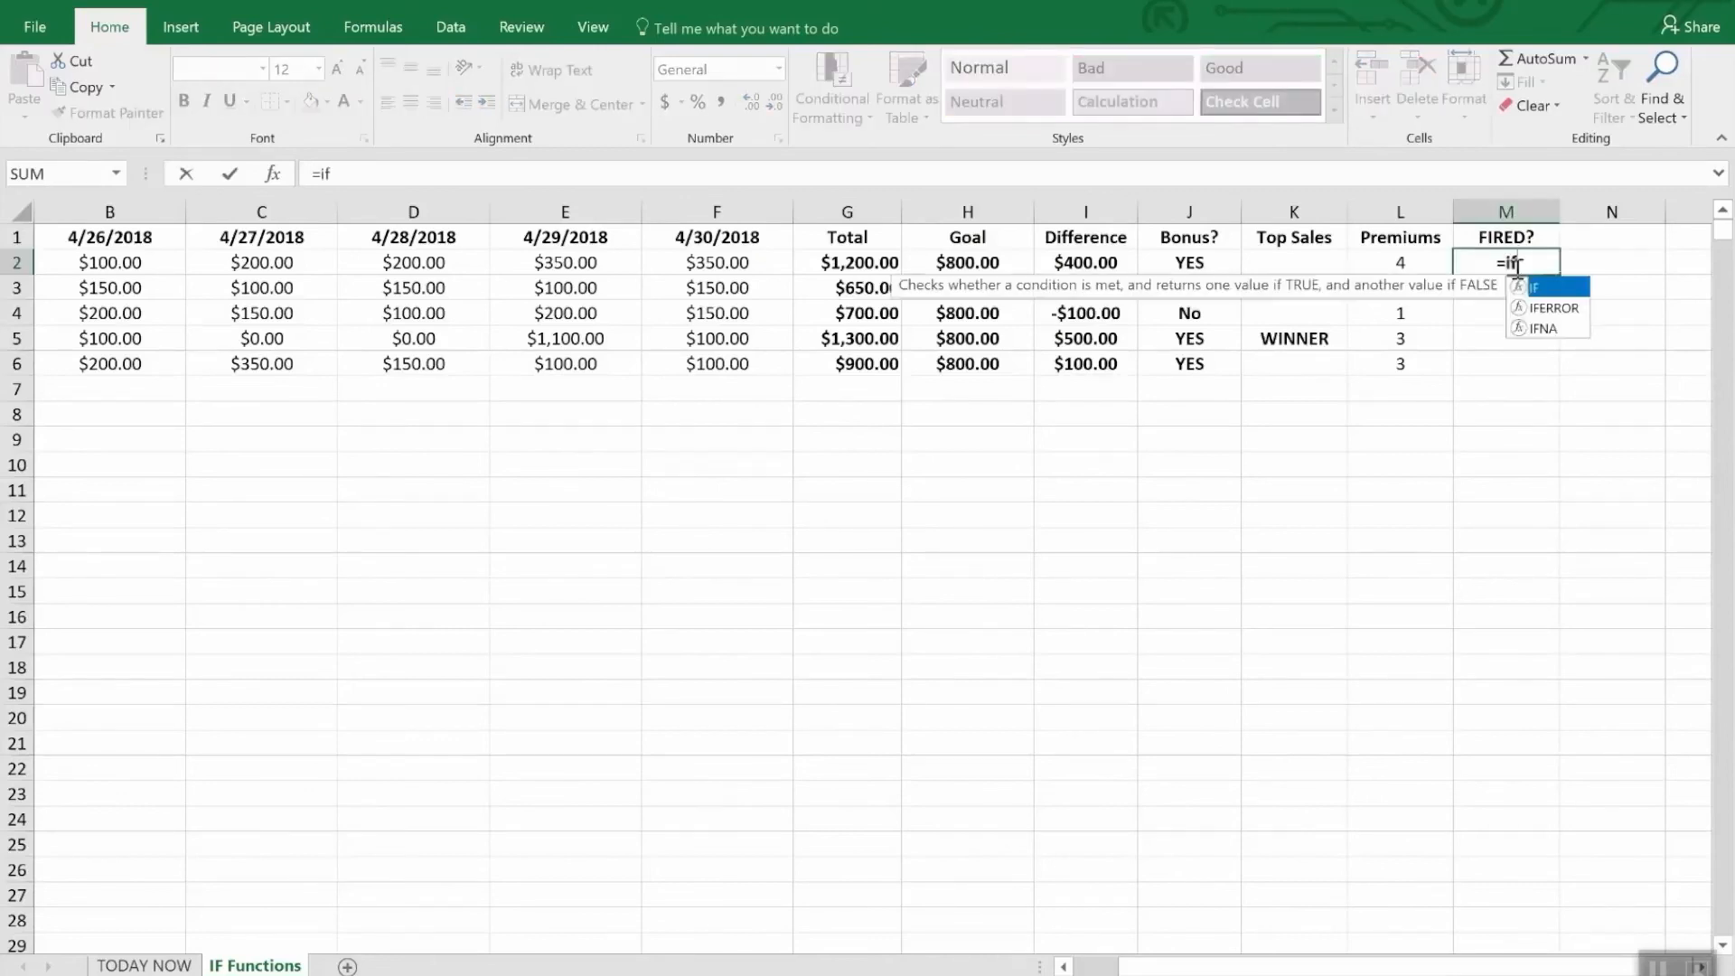
pyautogui.write('9O')
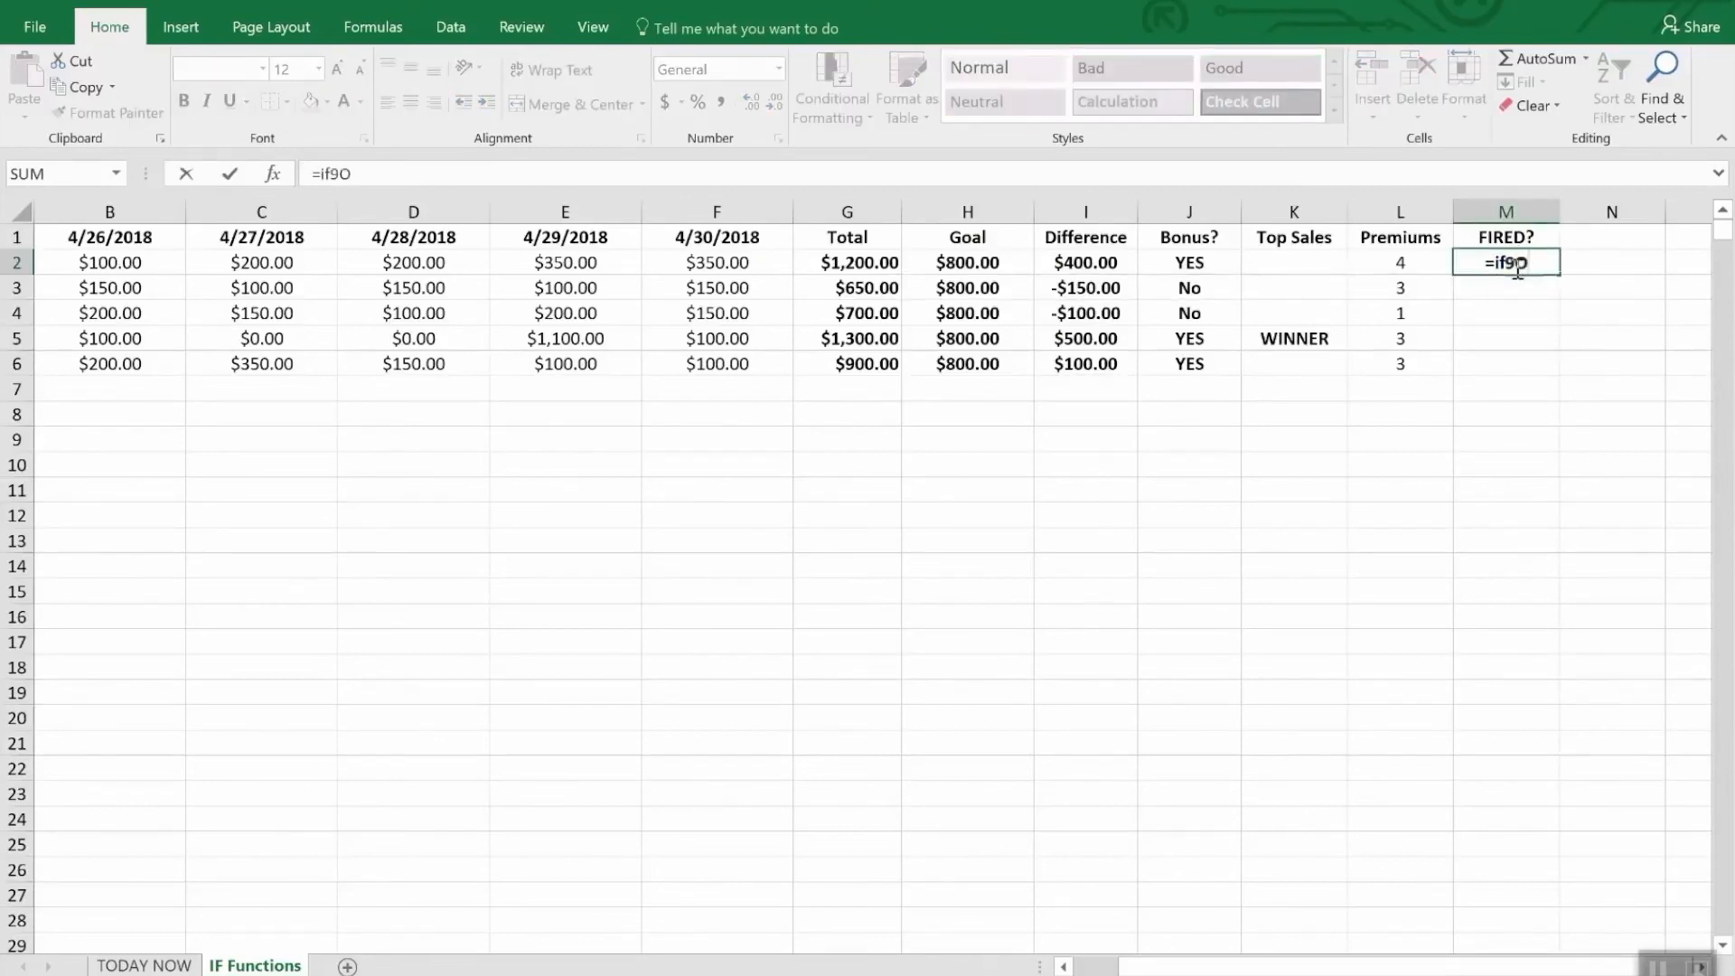
pyautogui.press('BackSpace')
pyautogui.press('BackSpace')
pyautogui.press('BackSpace')
pyautogui.write('f(or')
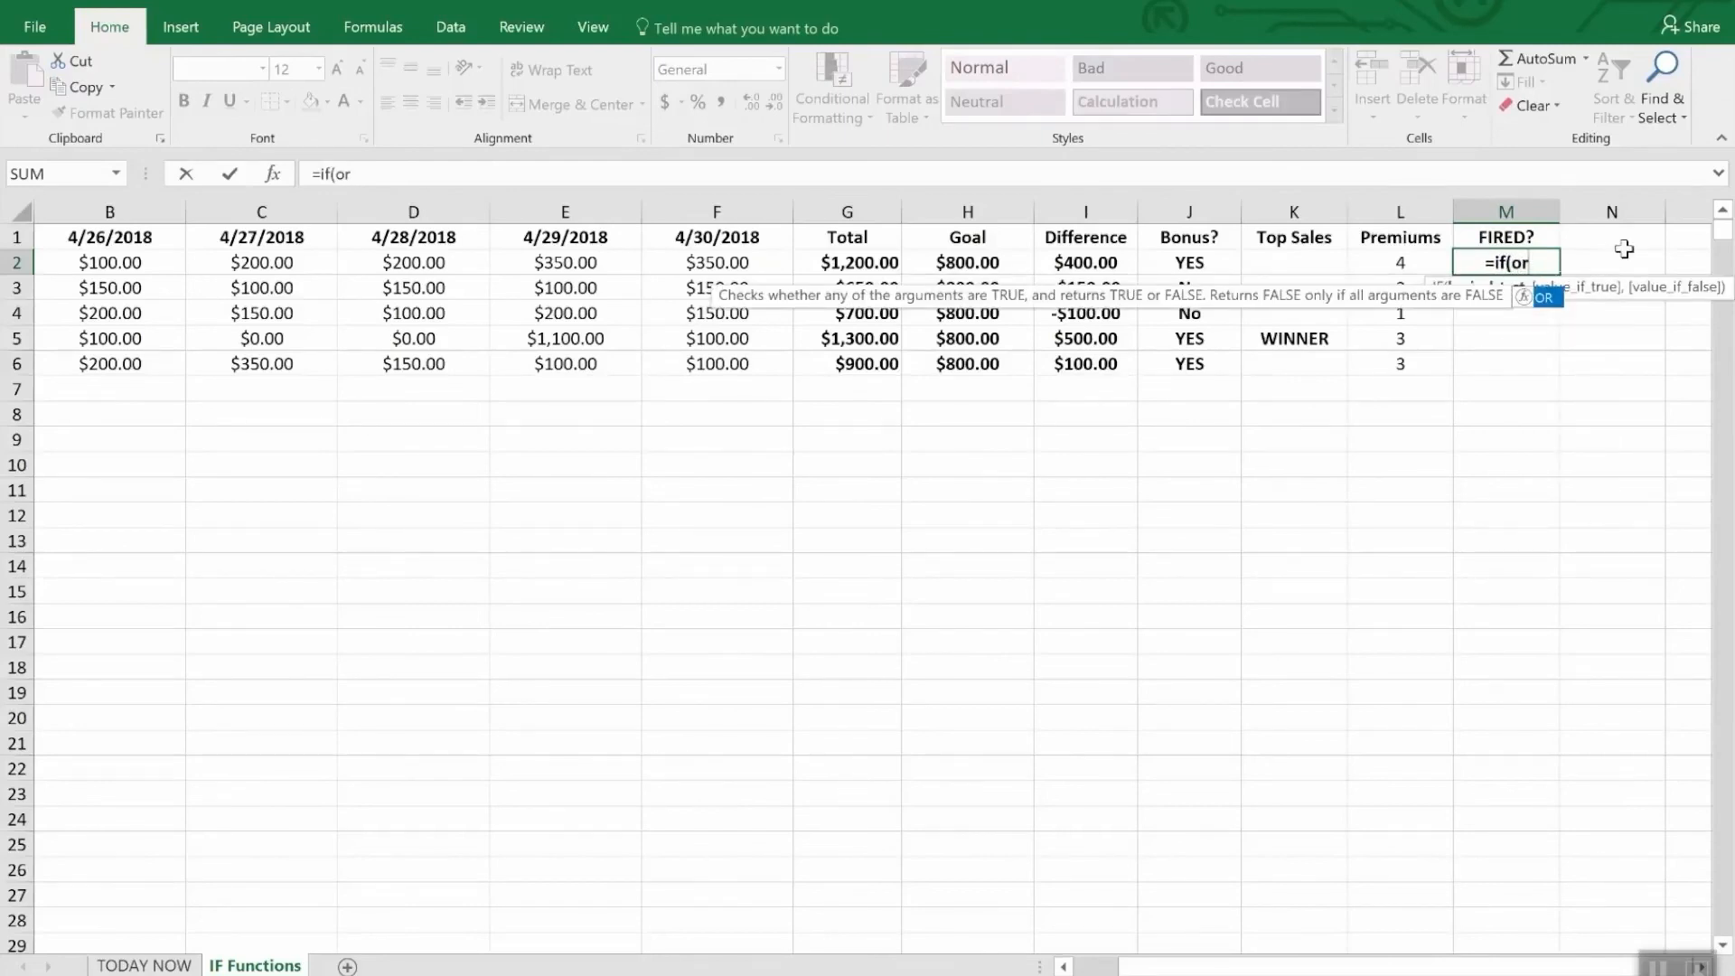
pyautogui.write('(')
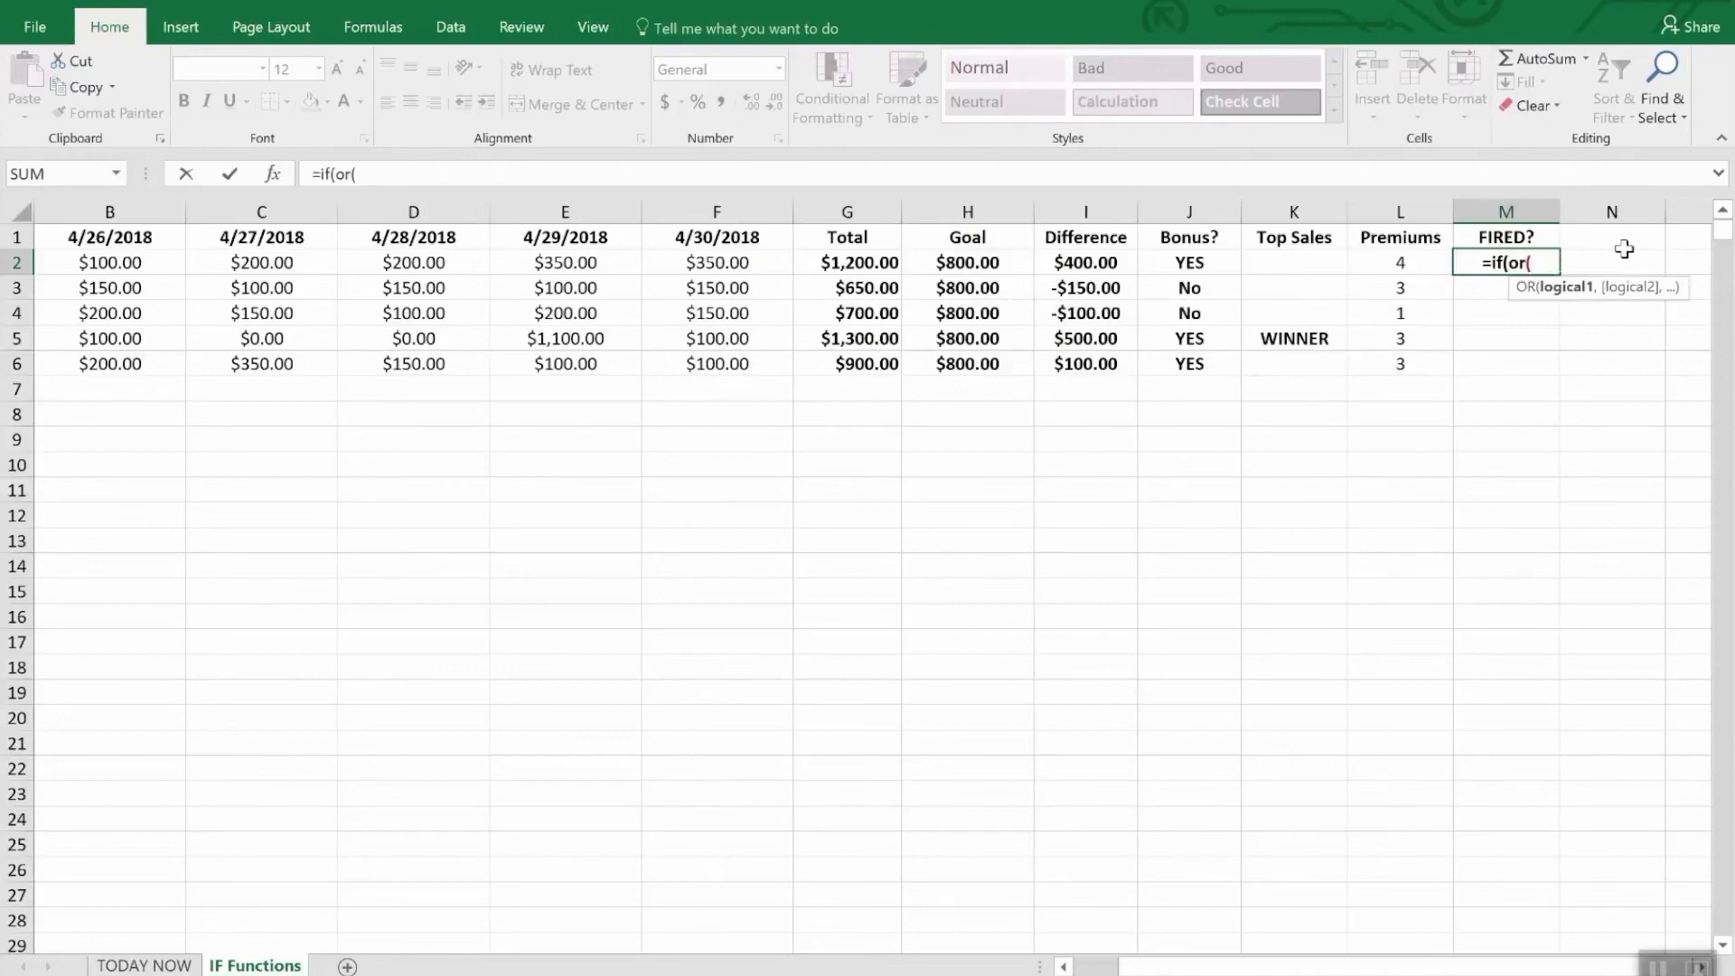
pyautogui.write('i2')
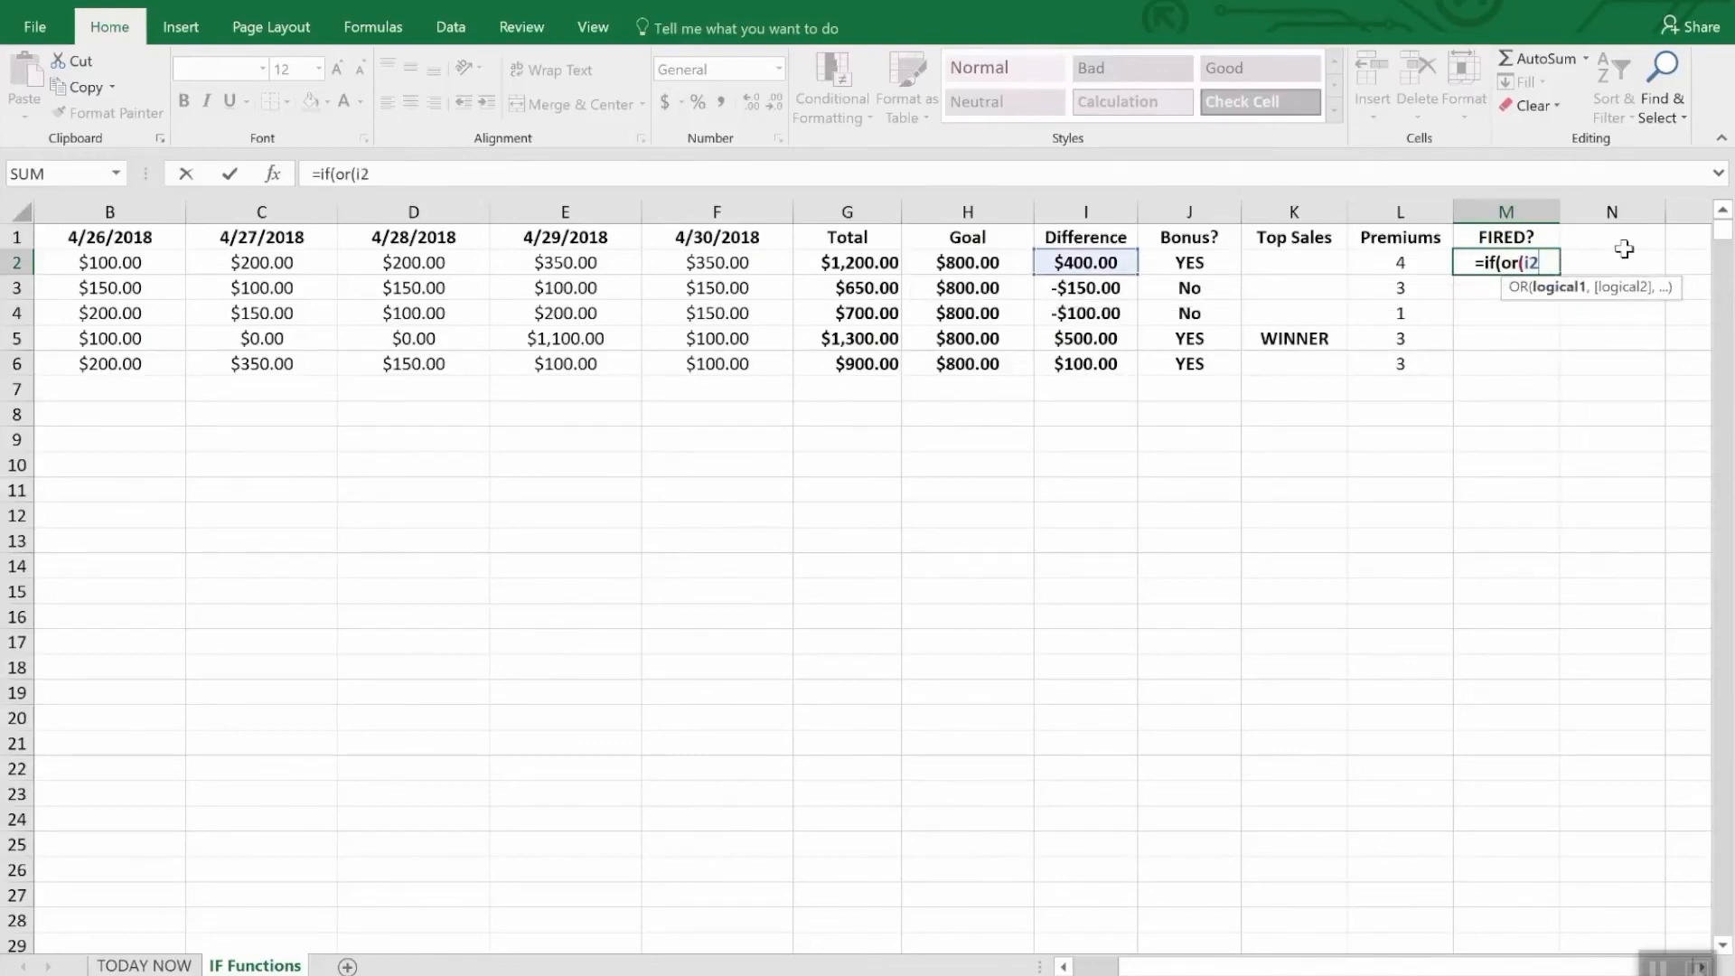
pyautogui.write('>')
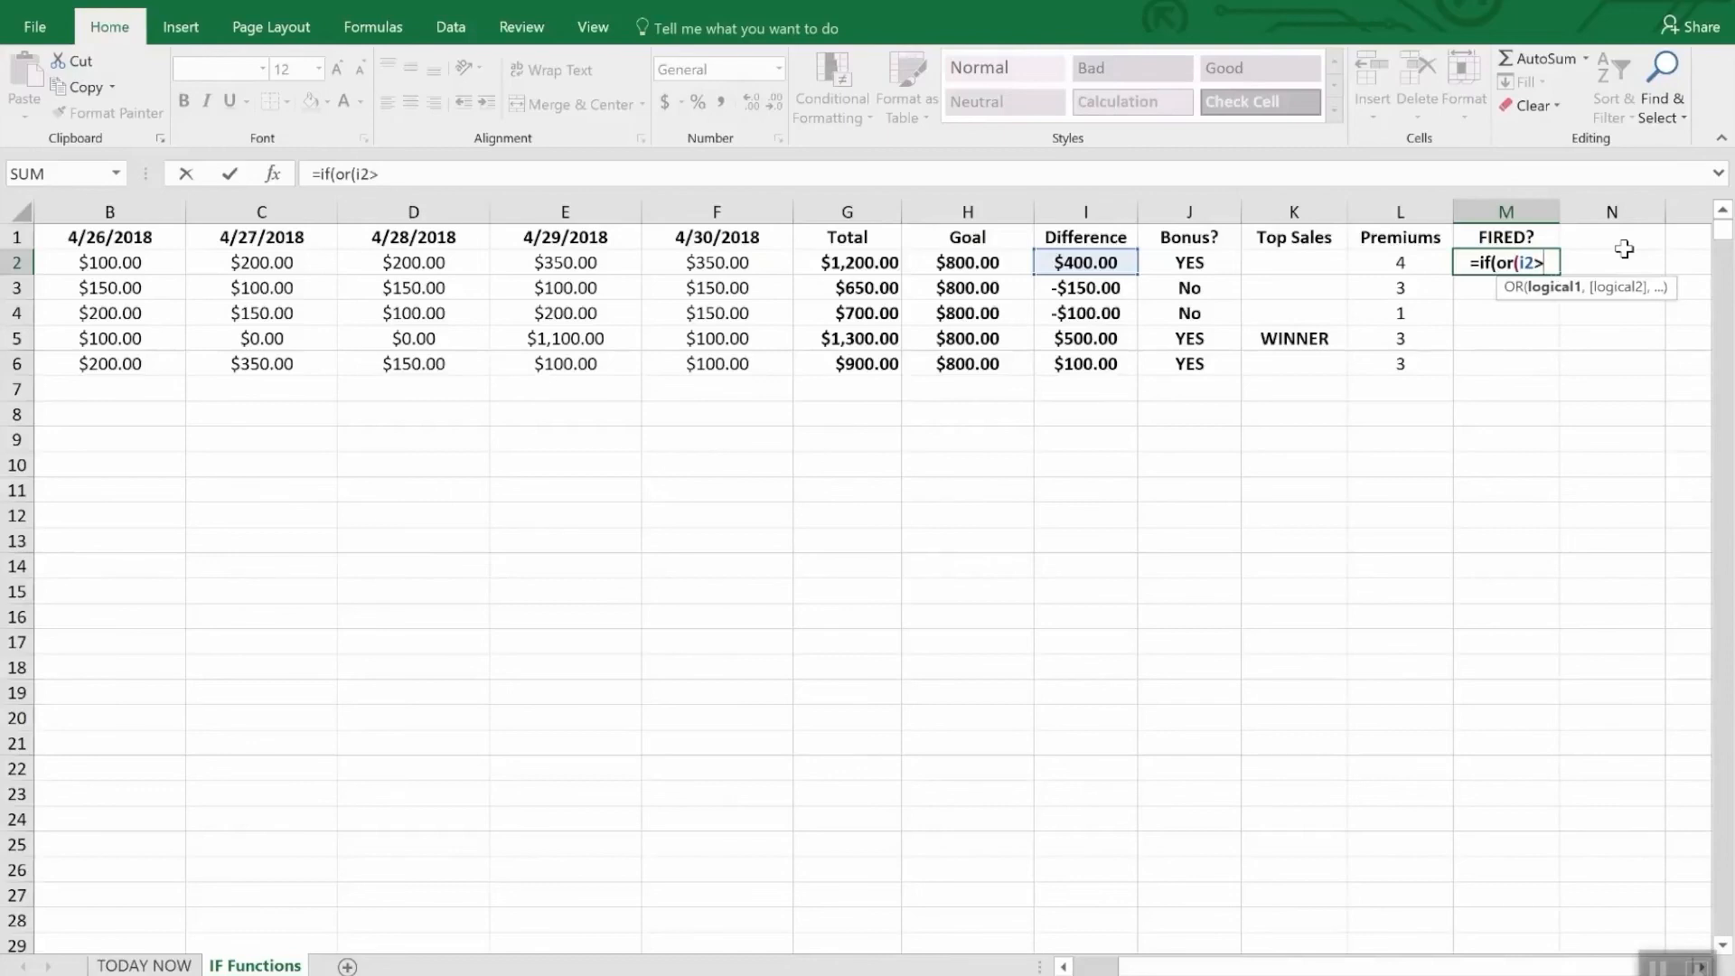
pyautogui.write('=')
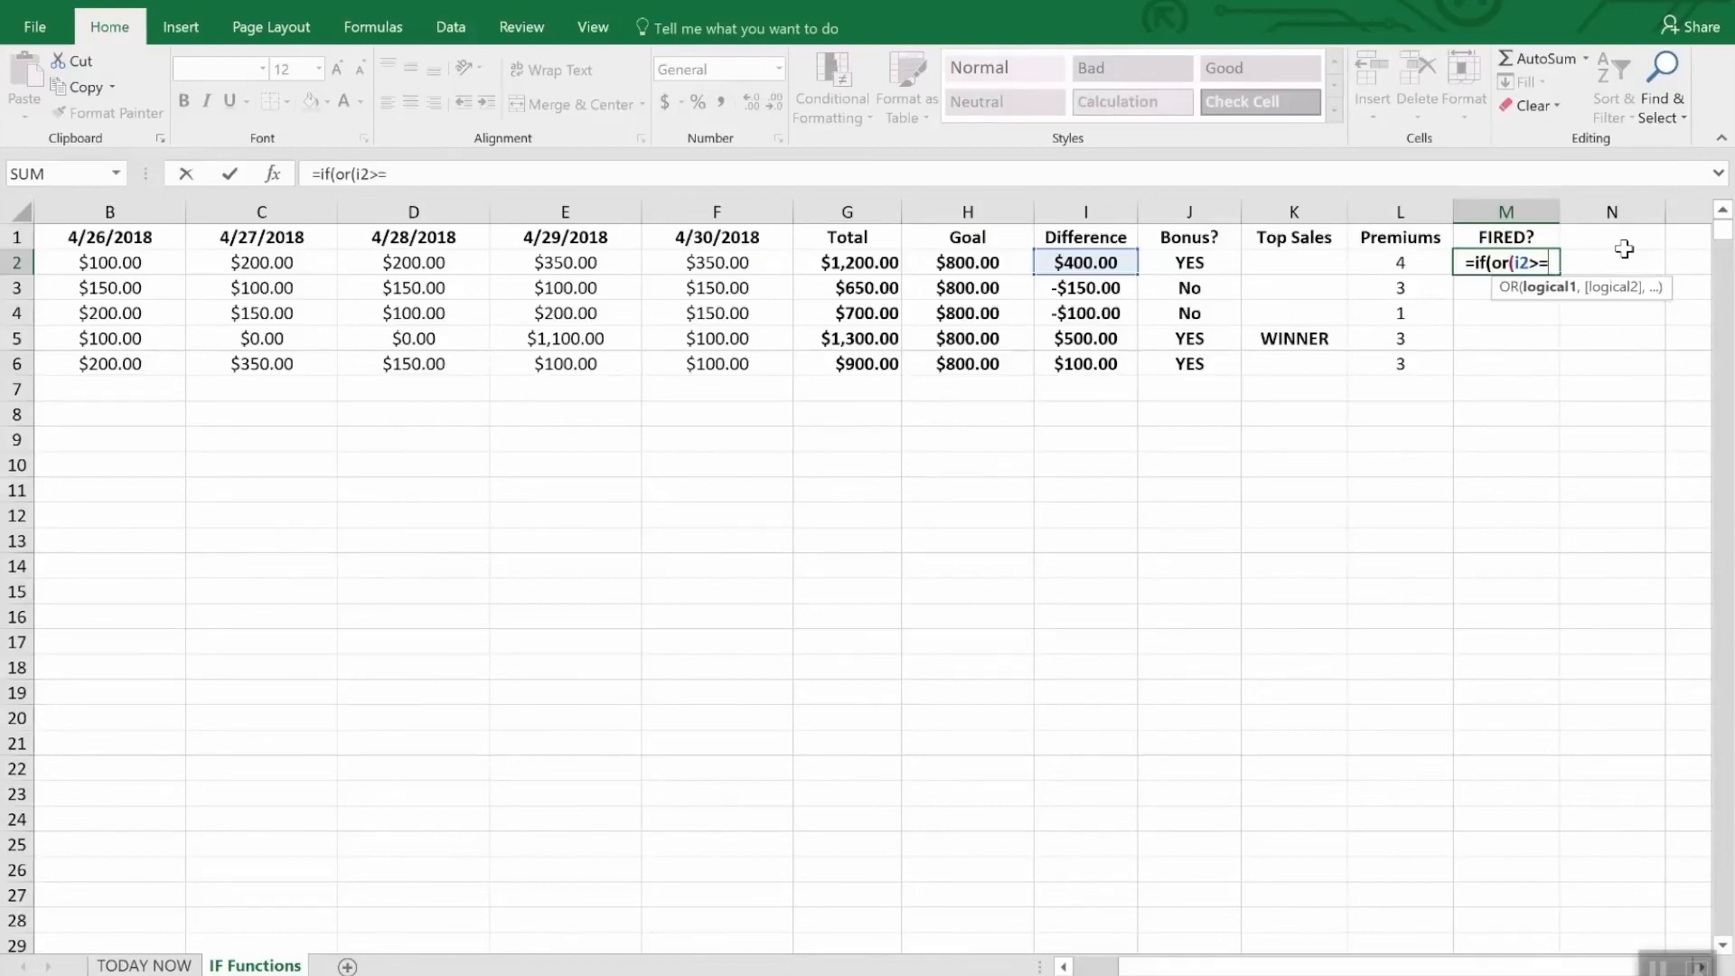
pyautogui.write('0,')
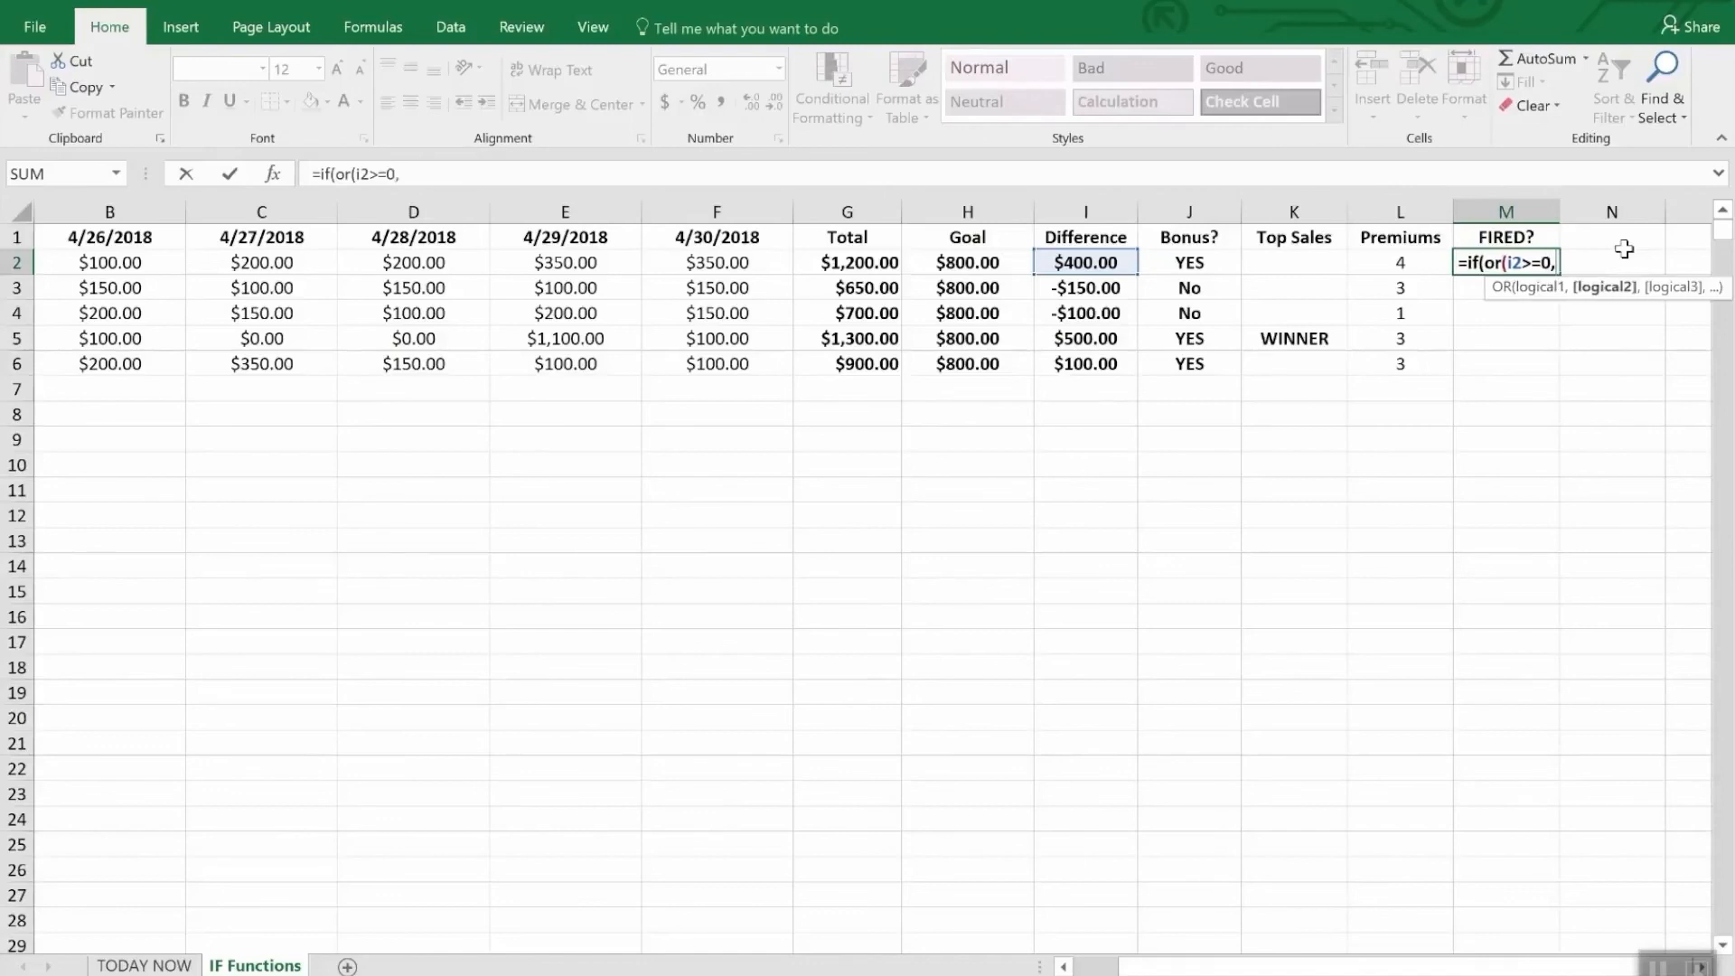
pyautogui.write('l')
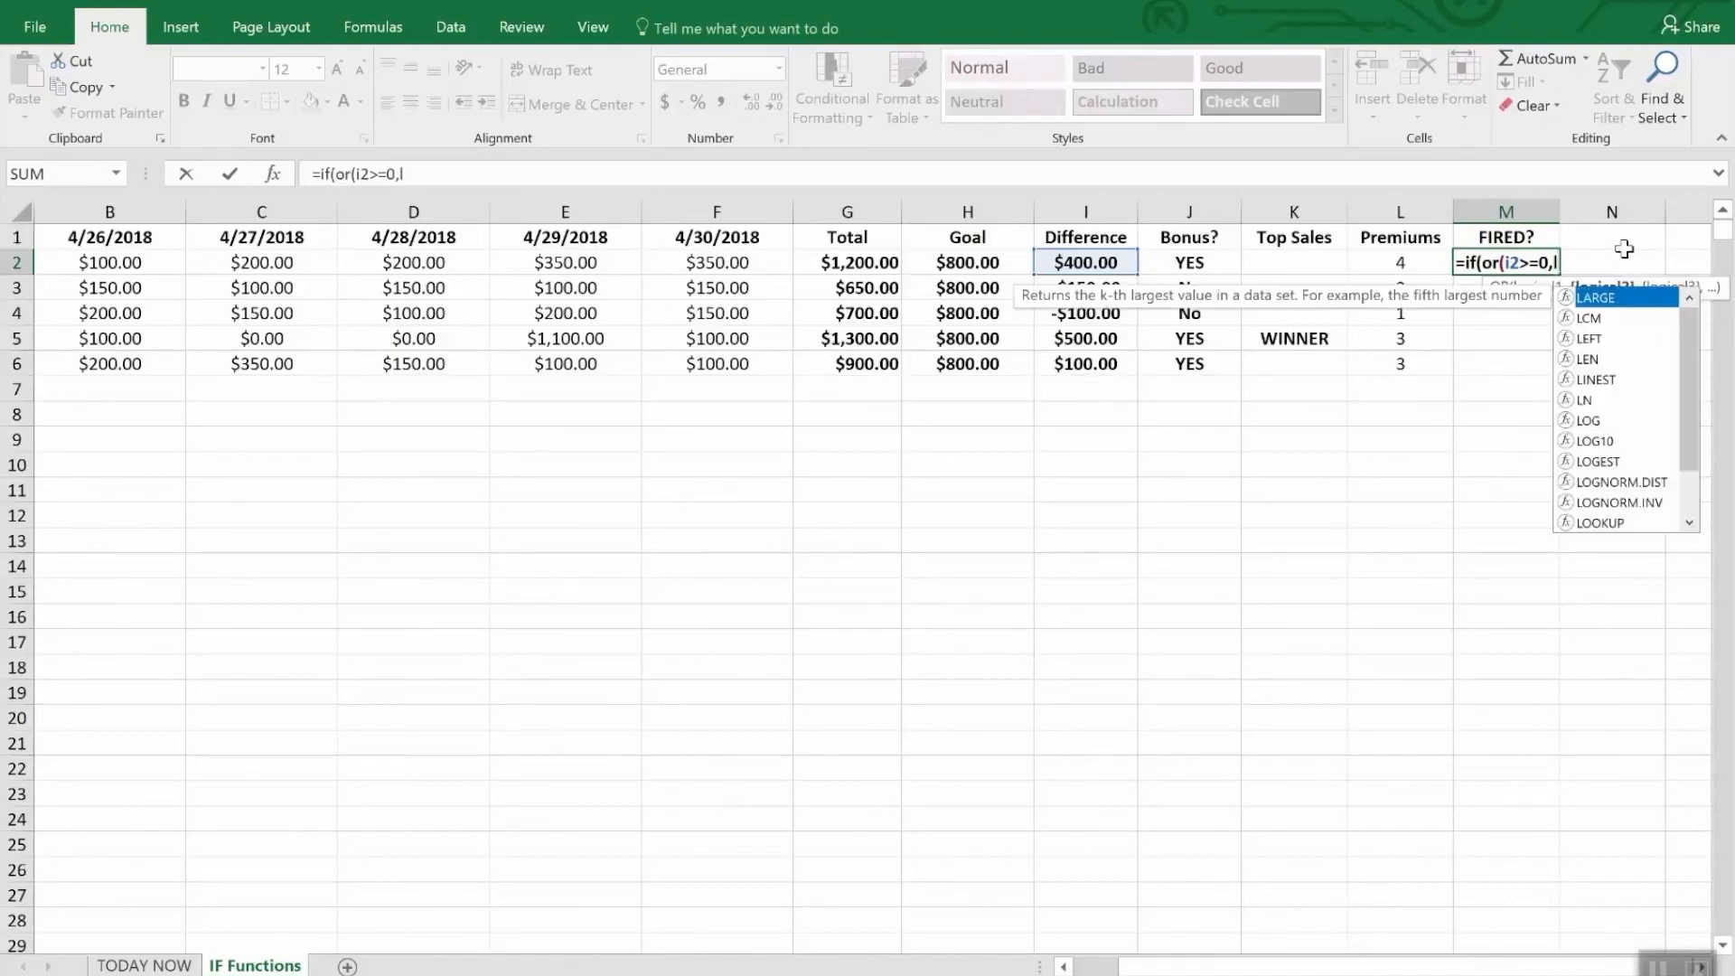
pyautogui.write('2>')
pyautogui.write('2)"')
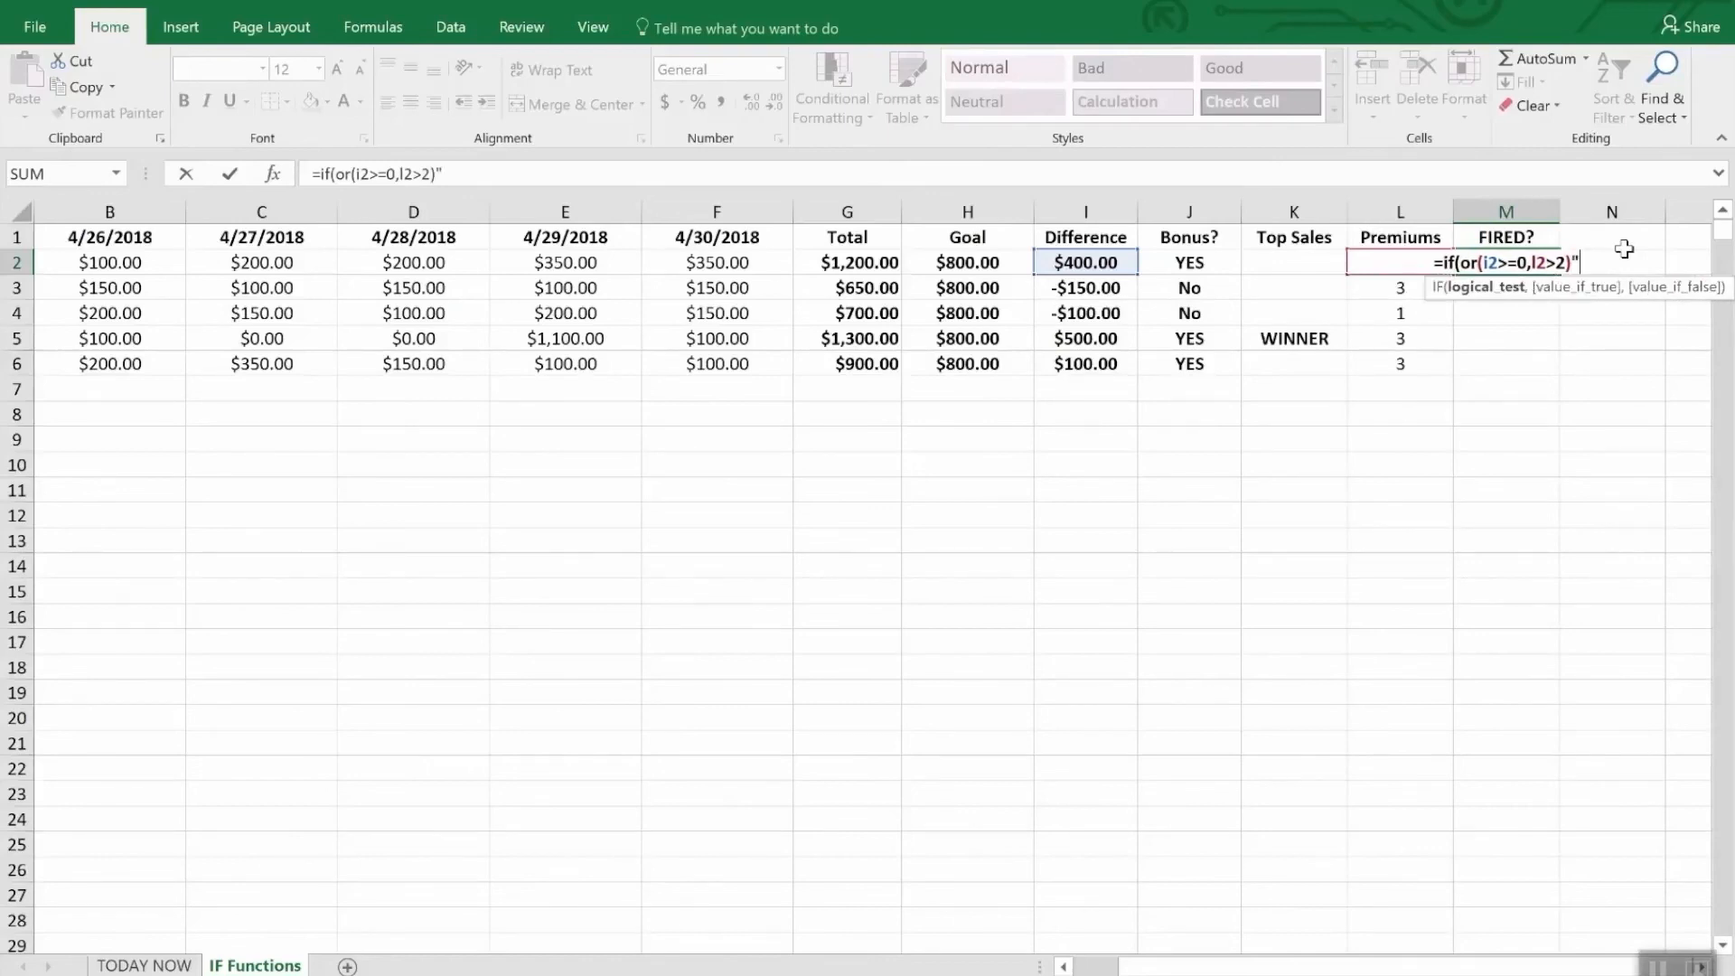
# - Add the OR conditions I2>=0 and L2>2 to the M2 formula and close the logical test
pyautogui.press('BackSpace')
# - Complete the M2 formula so it returns "Safe" when the test is true and "FIRED" when it is false
pyautogui.write(',')
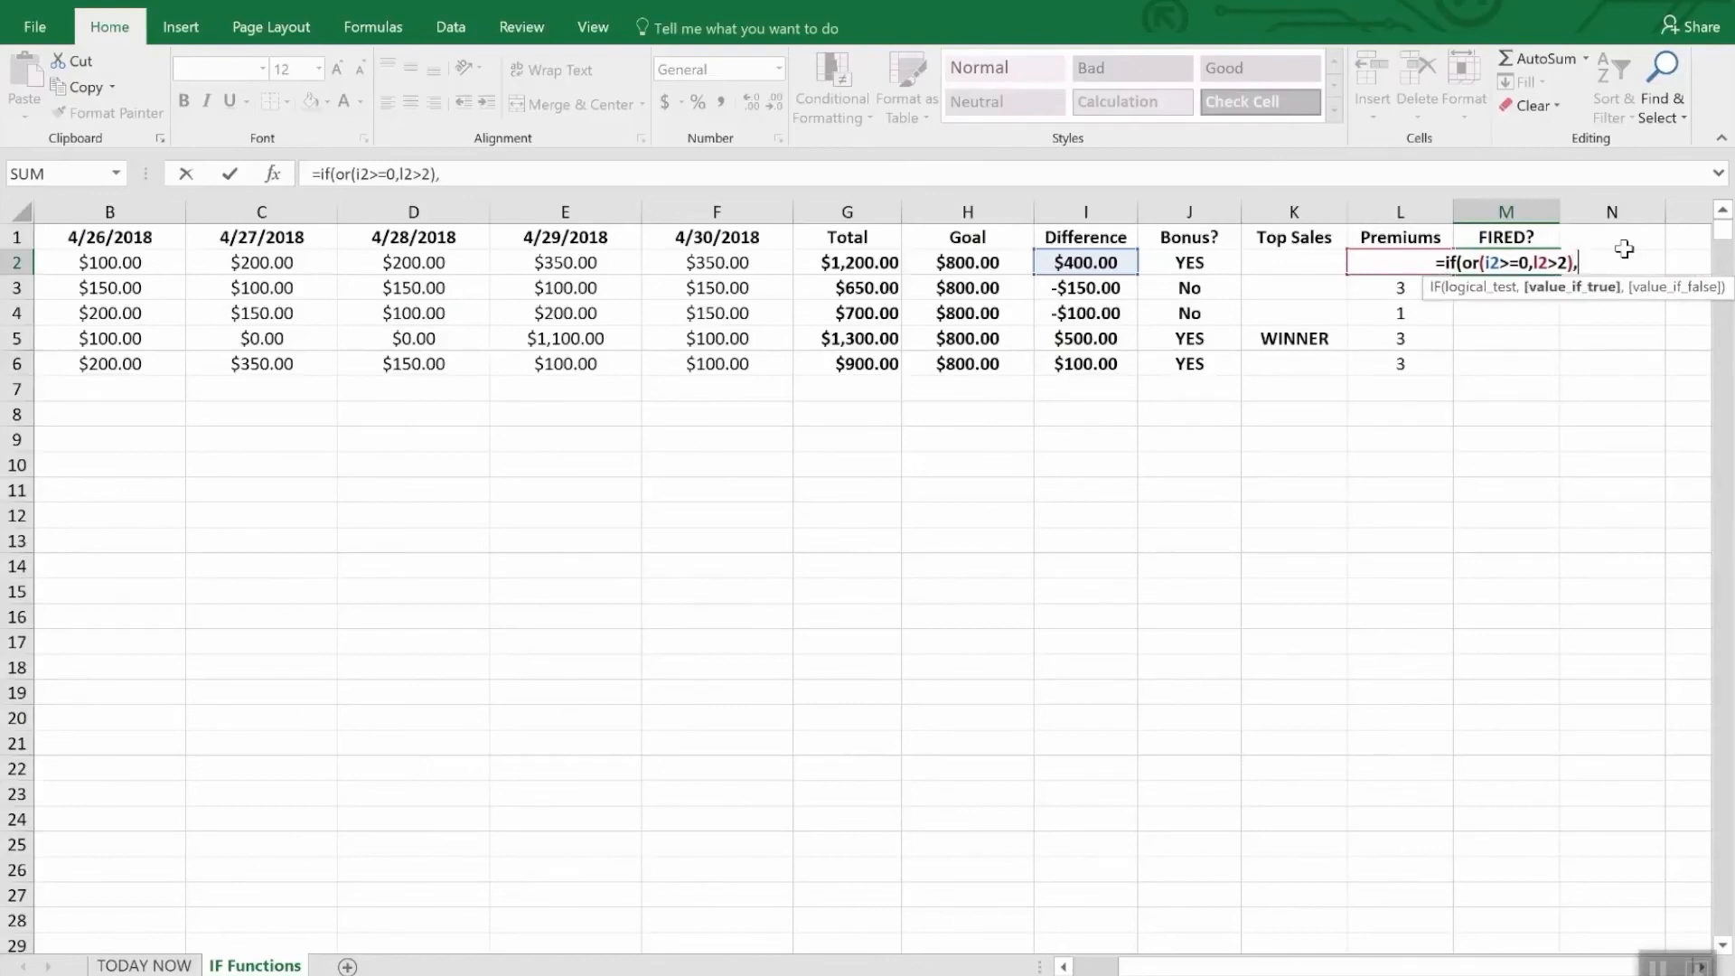
pyautogui.write('"Sa')
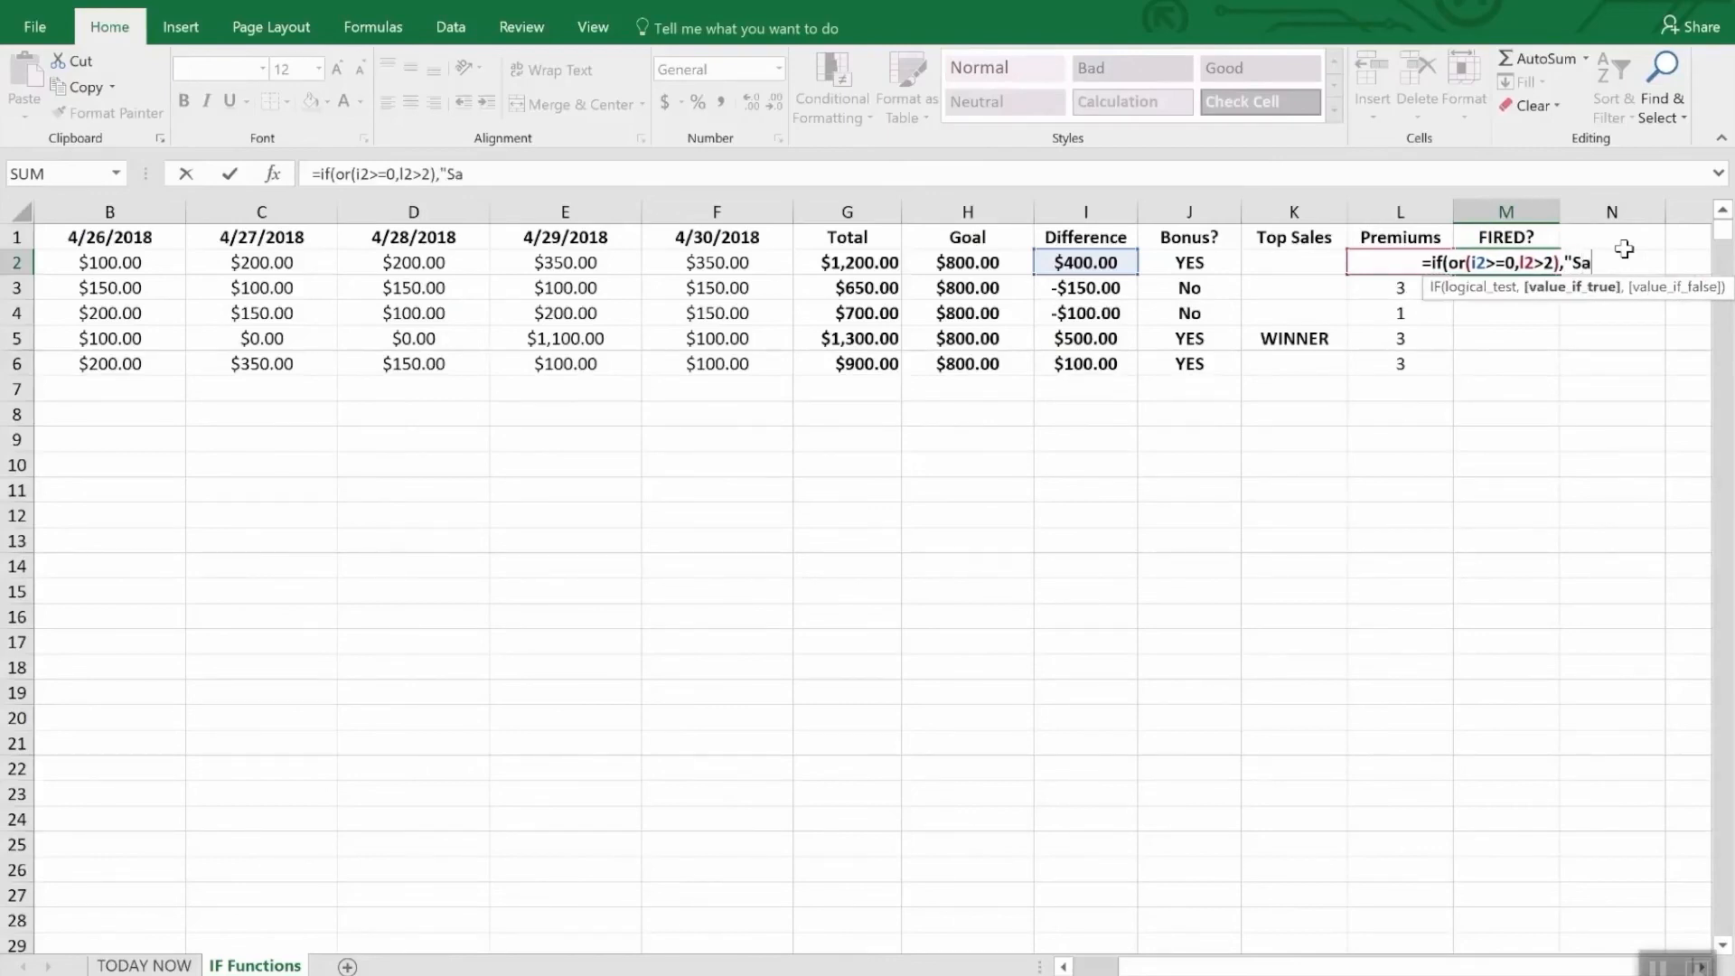
pyautogui.write('fe",')
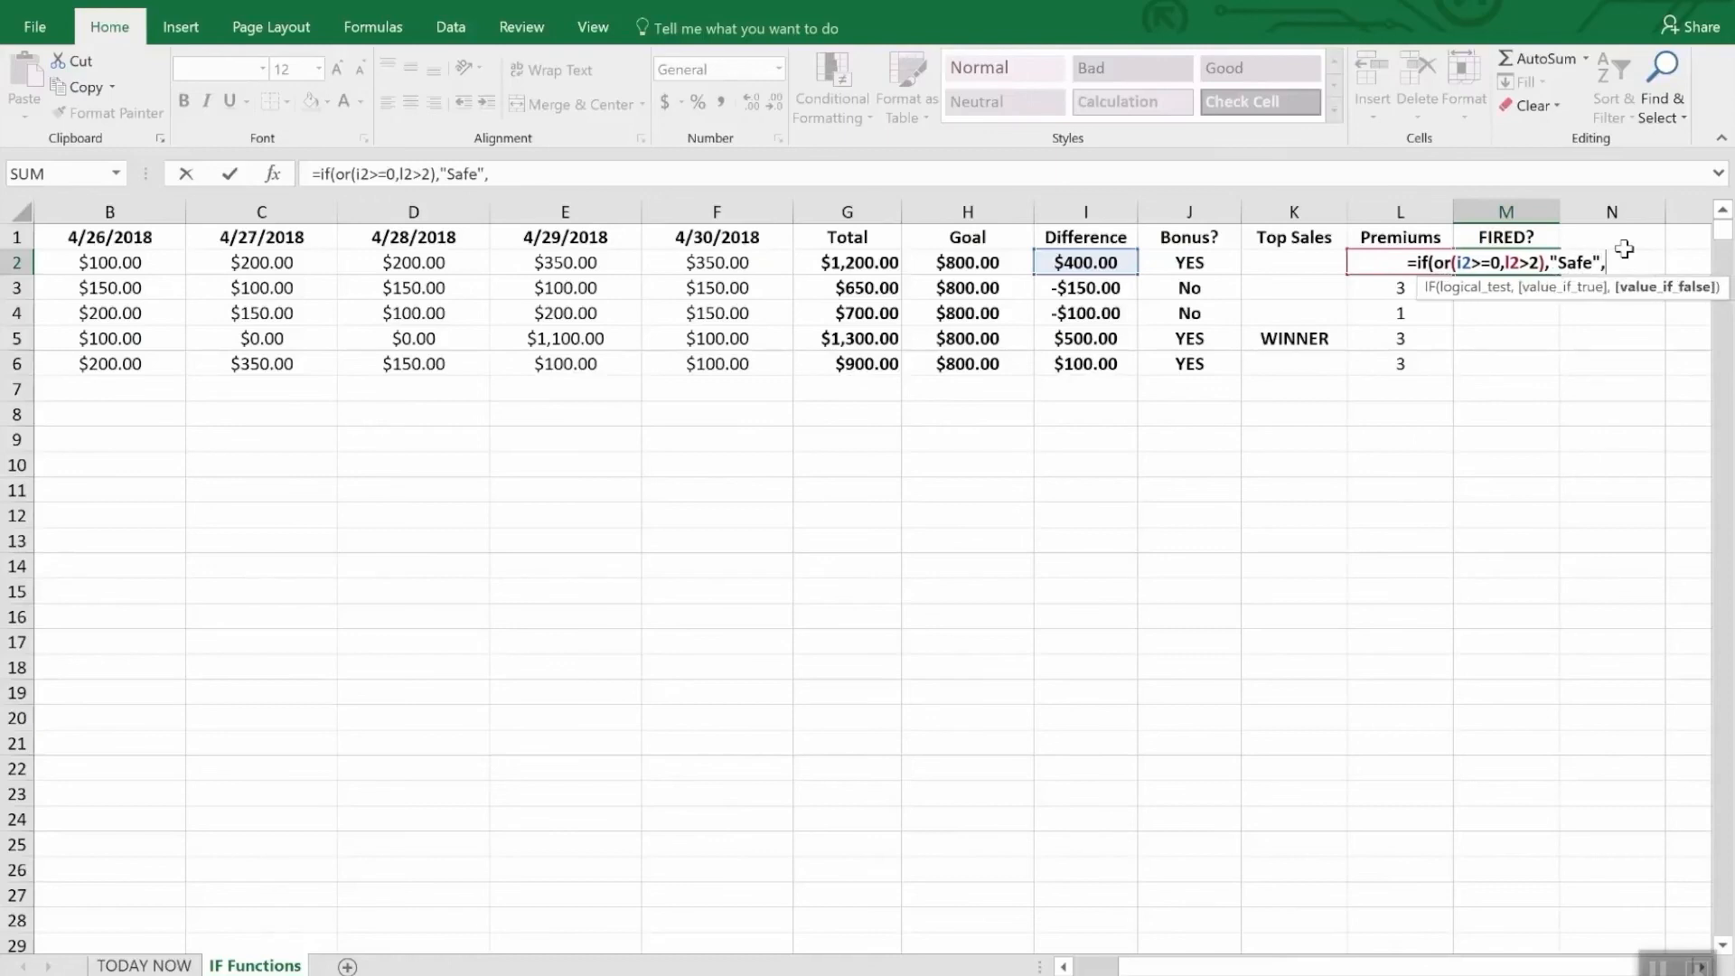
pyautogui.write('"FIRED"')
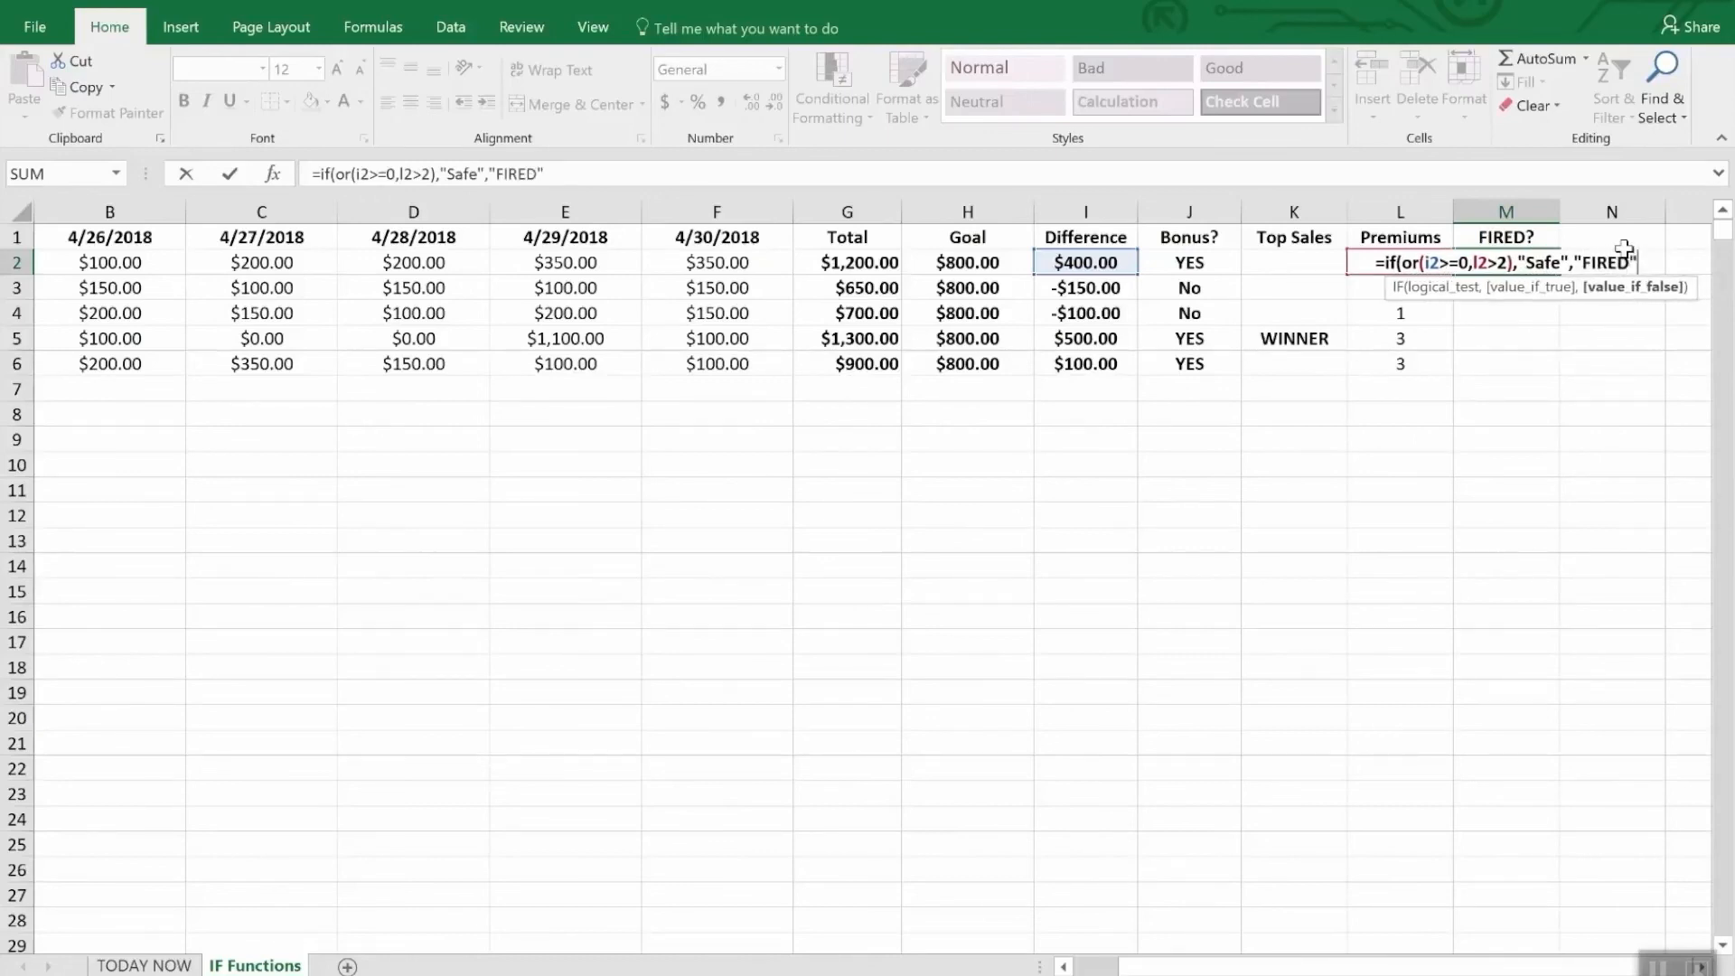
pyautogui.press('Return')
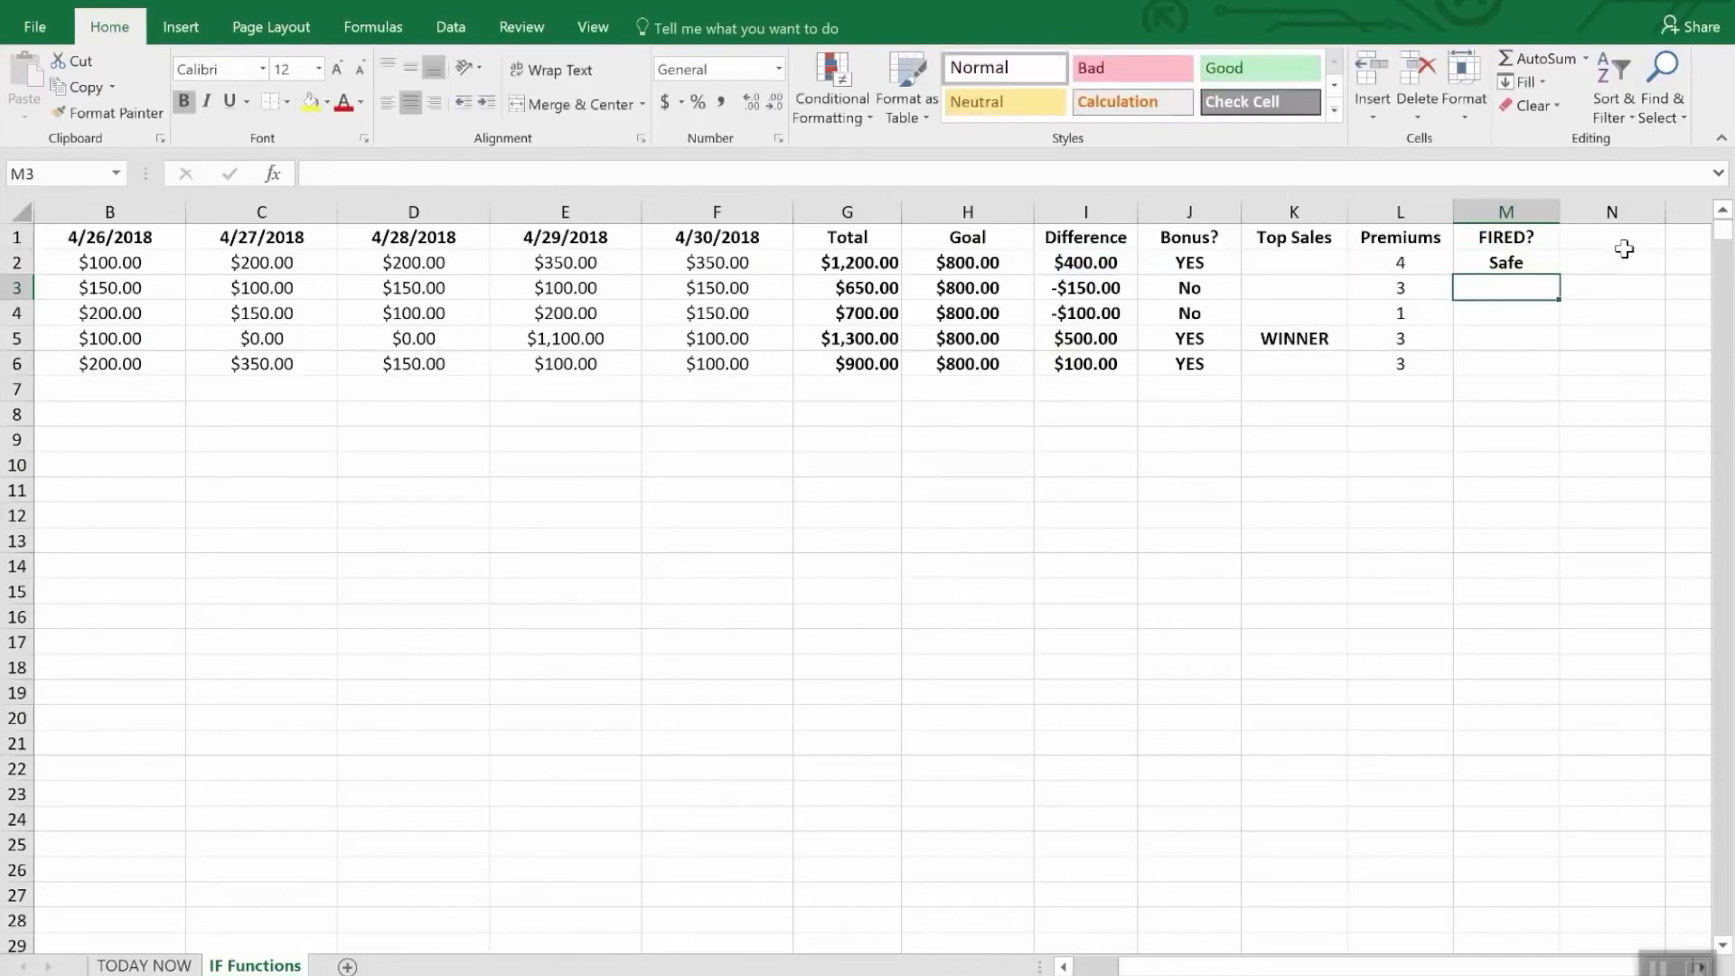
# - Fill the M2 formula down the FIRED? column through M6, and check the Difference and Premiums cells in row 4
pyautogui.press('Down')
pyautogui.press('Up')
pyautogui.press('Up')
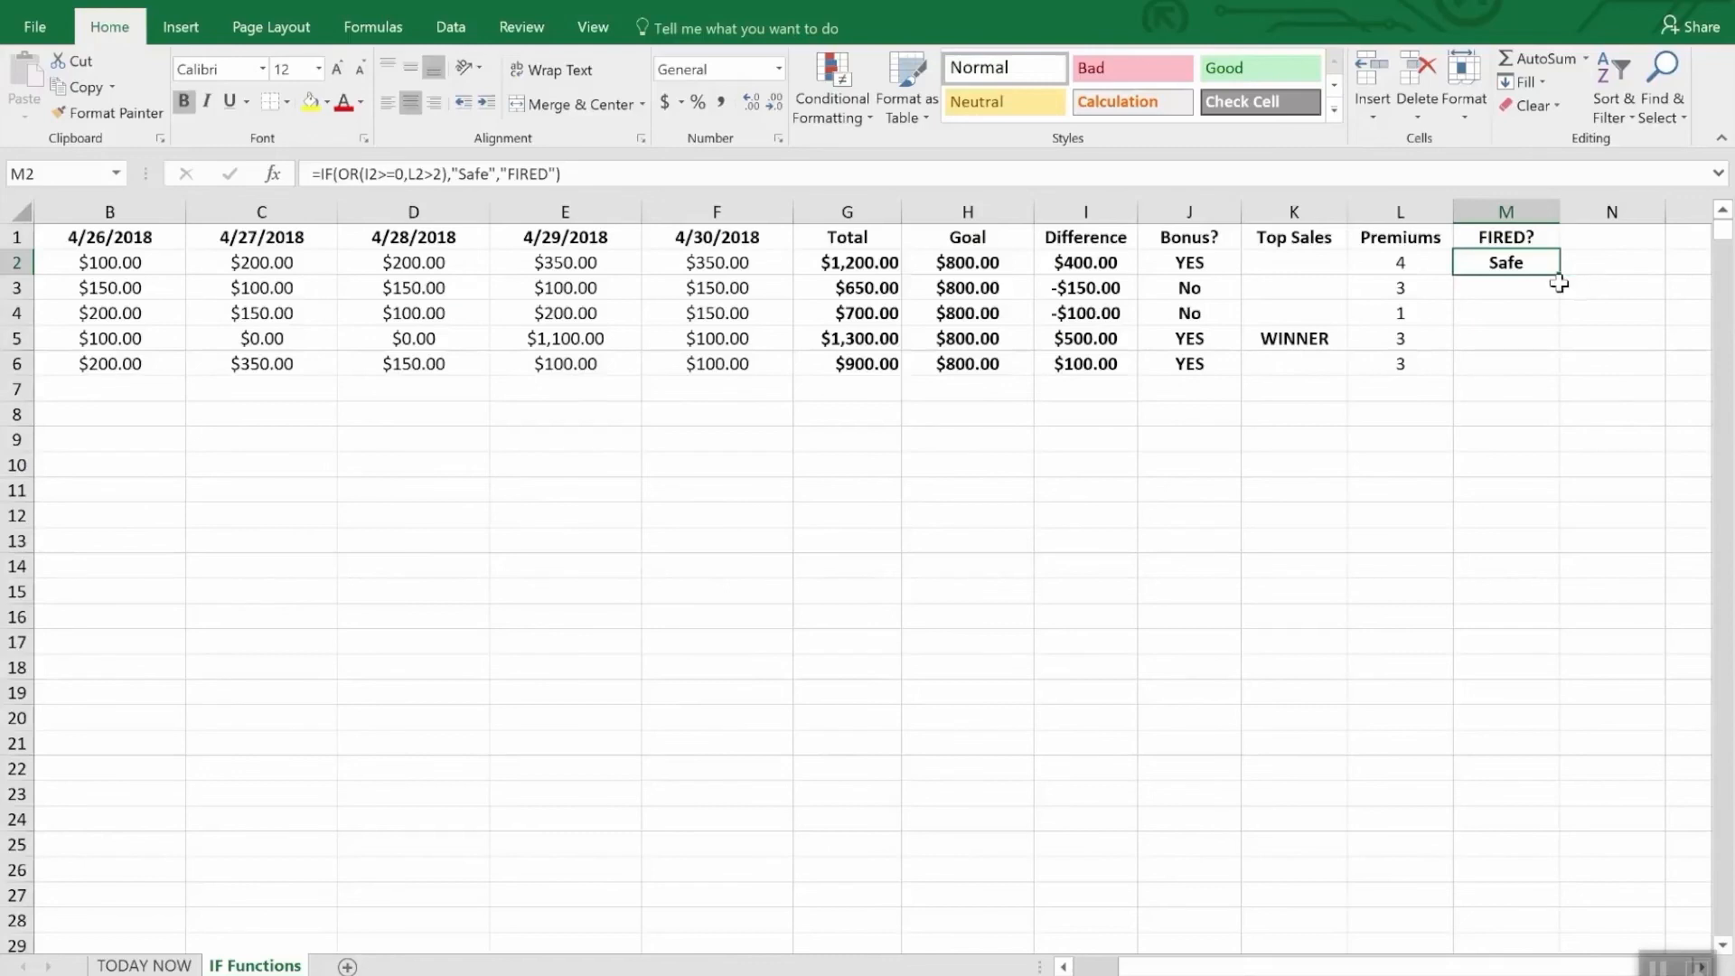
pyautogui.moveTo(1553, 271); pyautogui.dragTo(1546, 366)
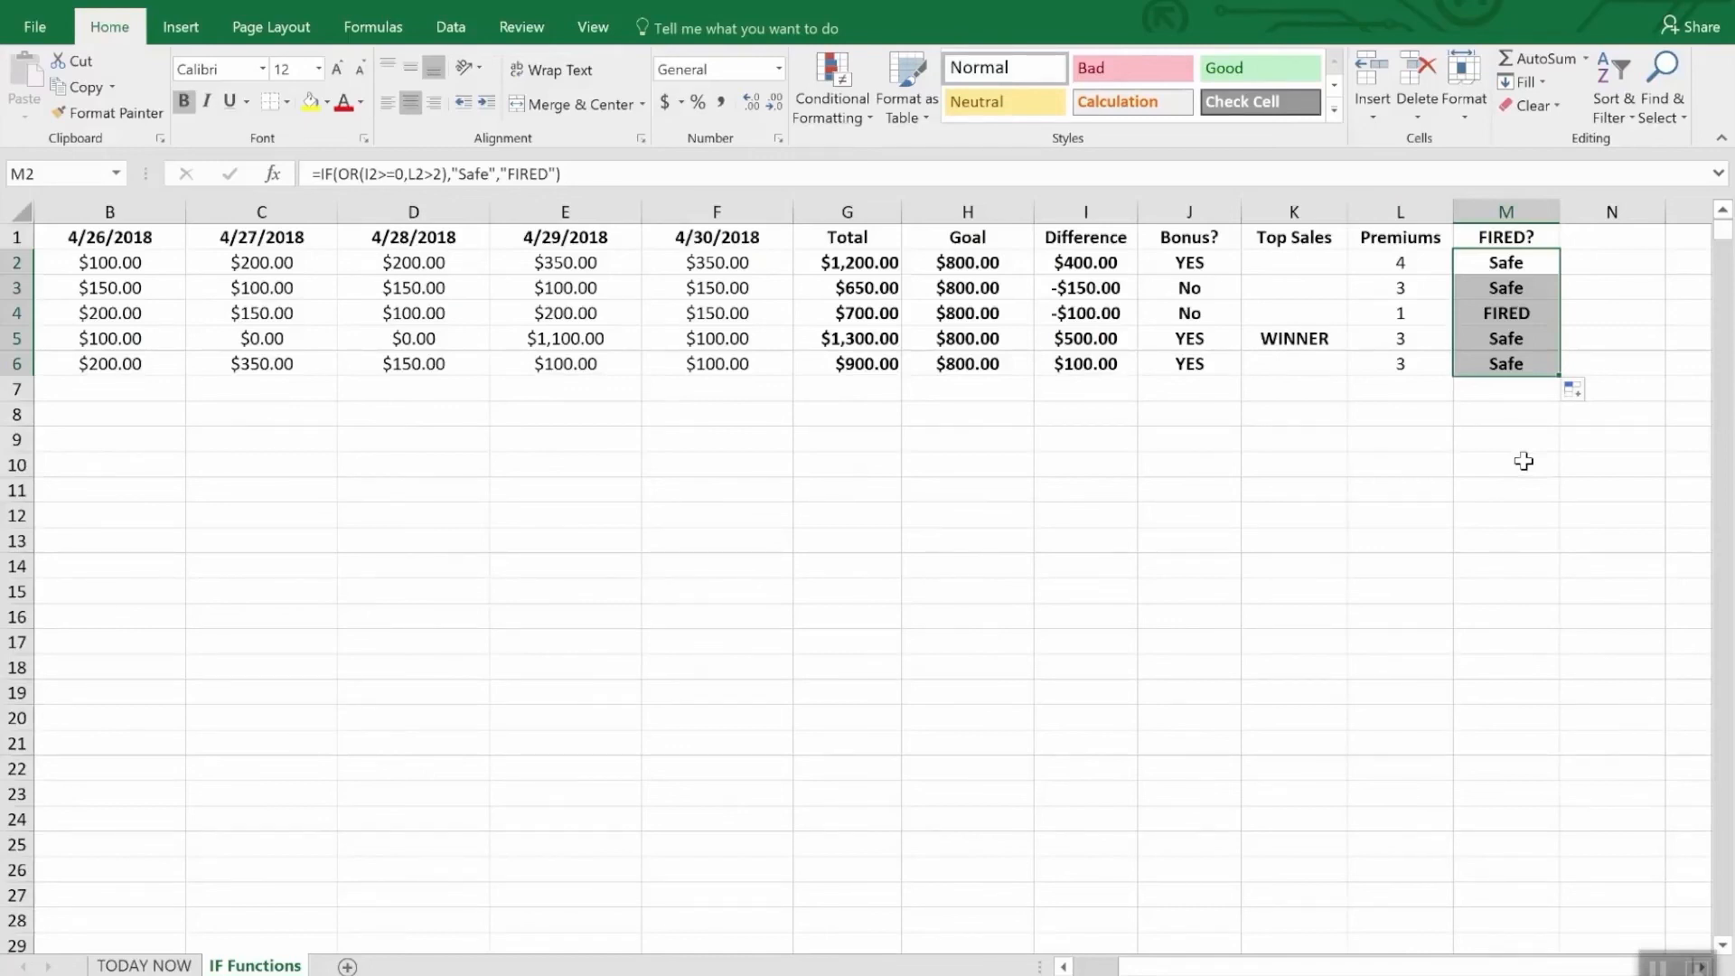
pyautogui.click(1085, 316)
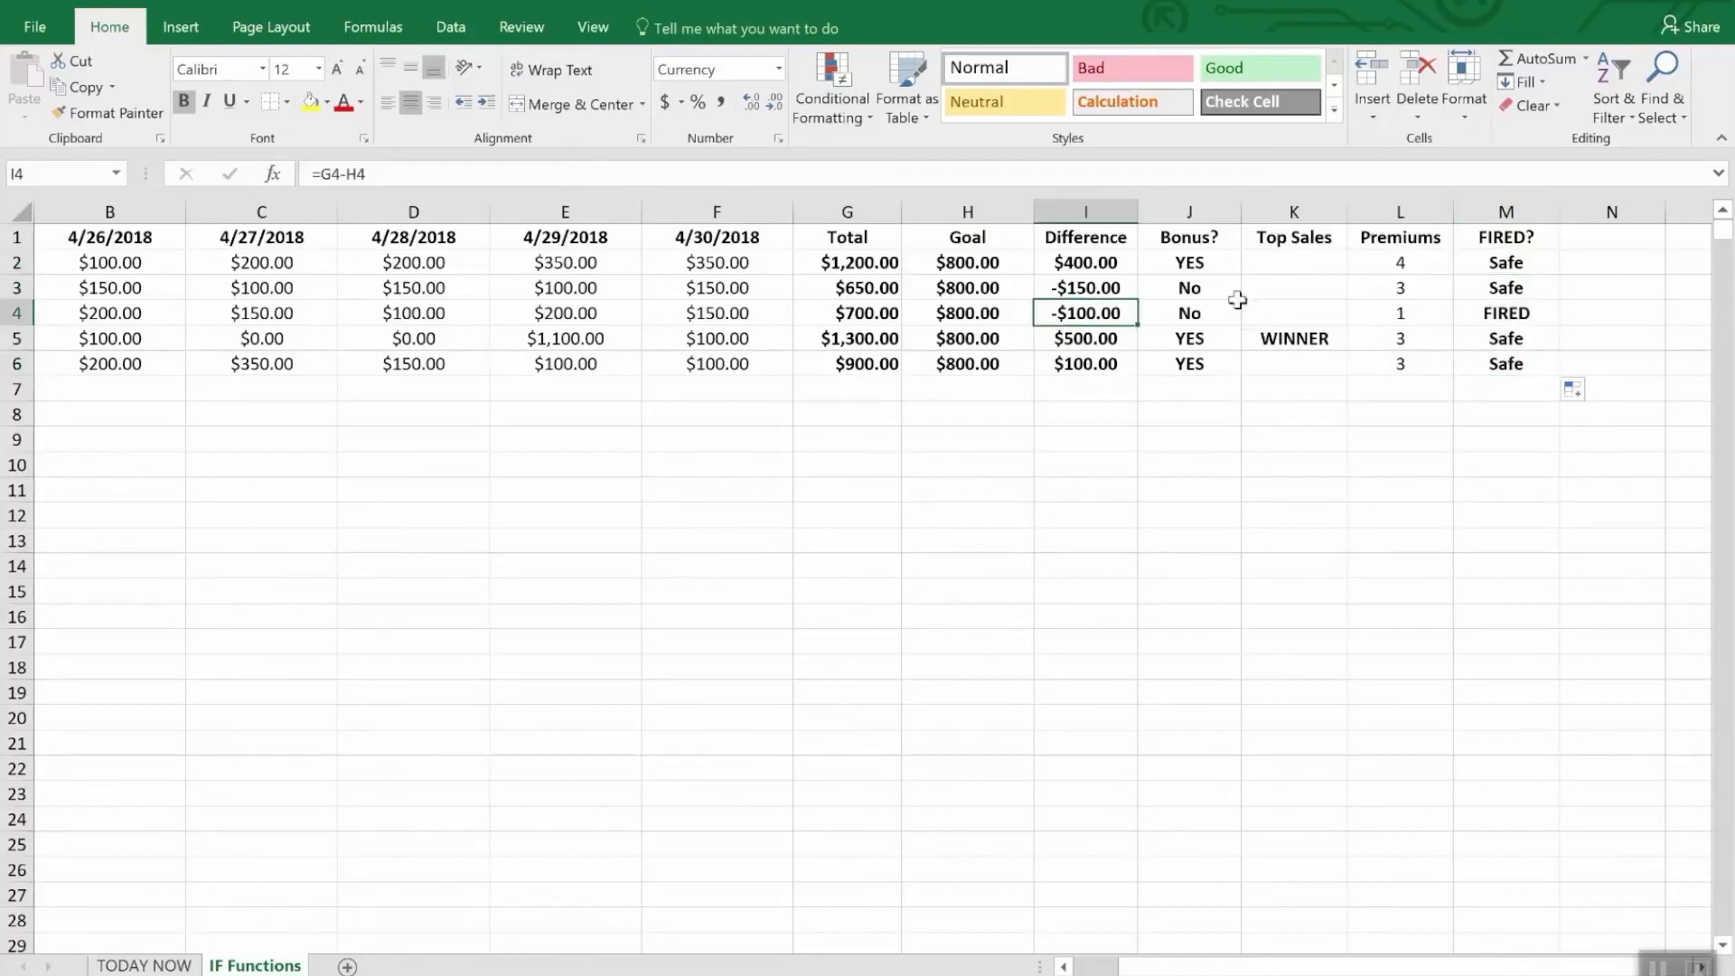
pyautogui.click(1408, 312)
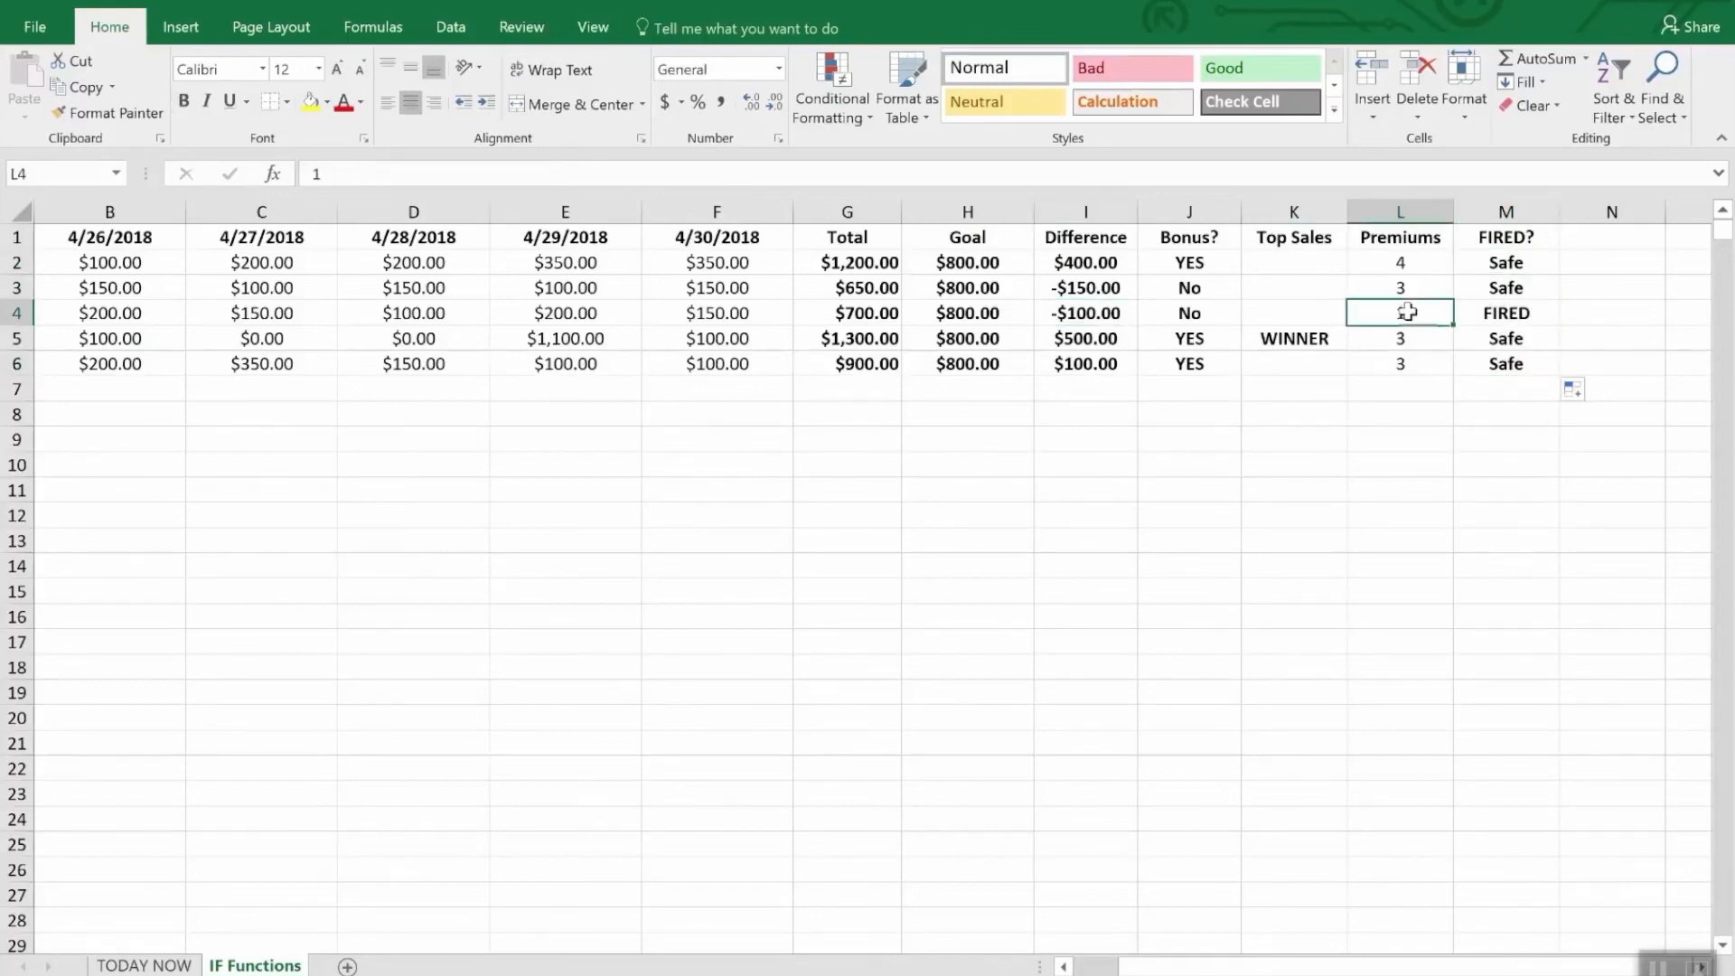